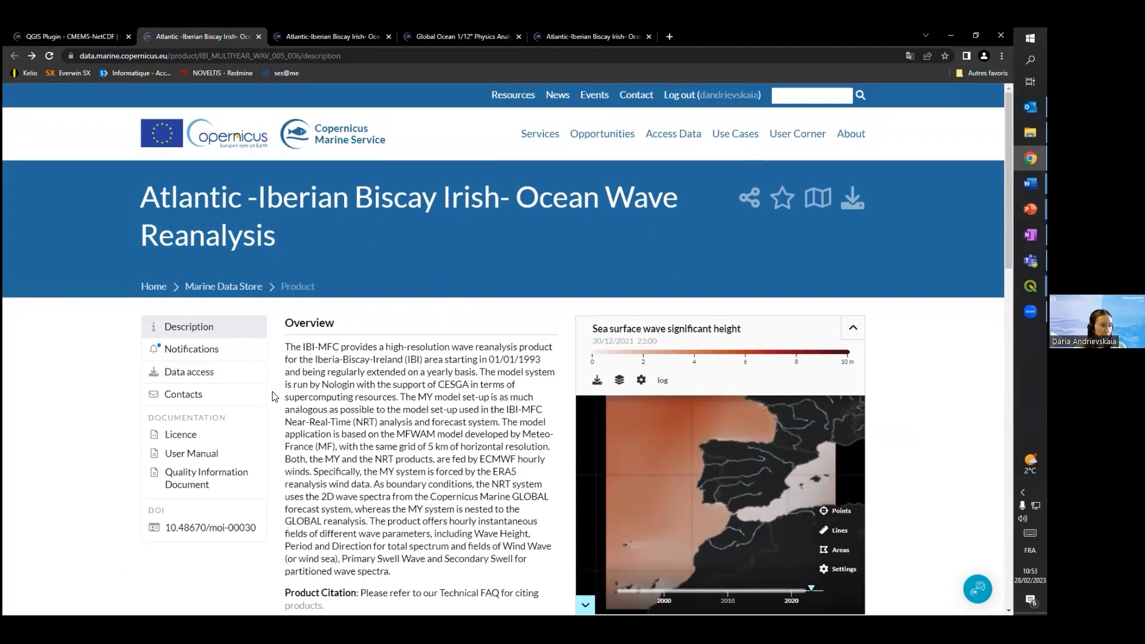
Open the MOTU download page for the cmems_mod_ibi_wav_my_0.05deg-2D_PT1H-i dataset and review its variables, area of interest and date range
left_click(219, 373)
scroll(485, 263, "down", 2)
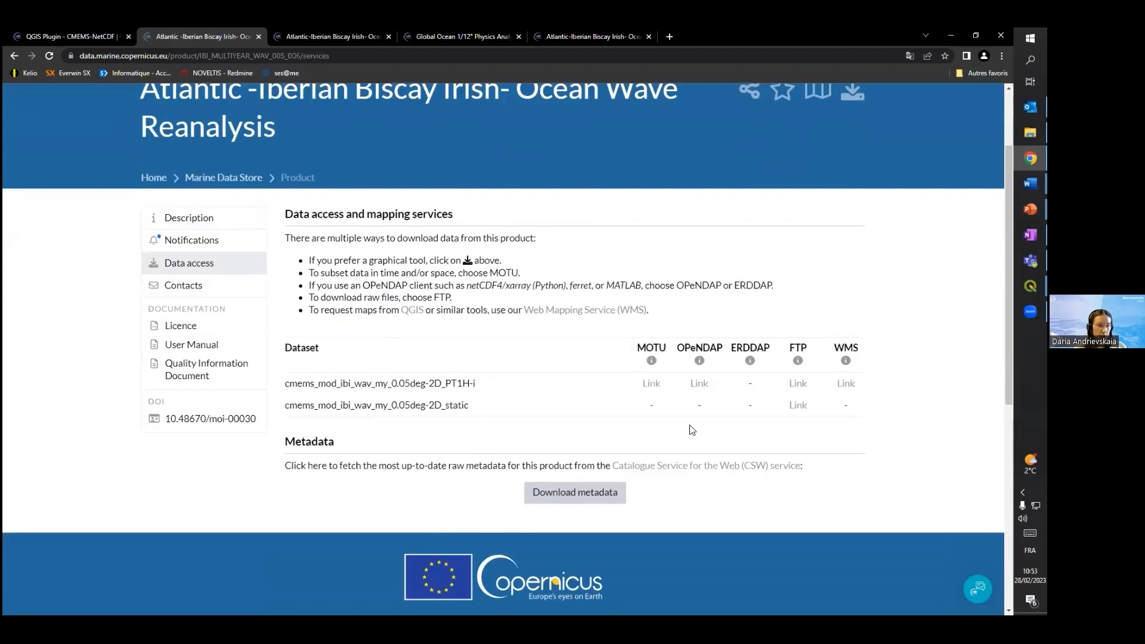
left_click(645, 383)
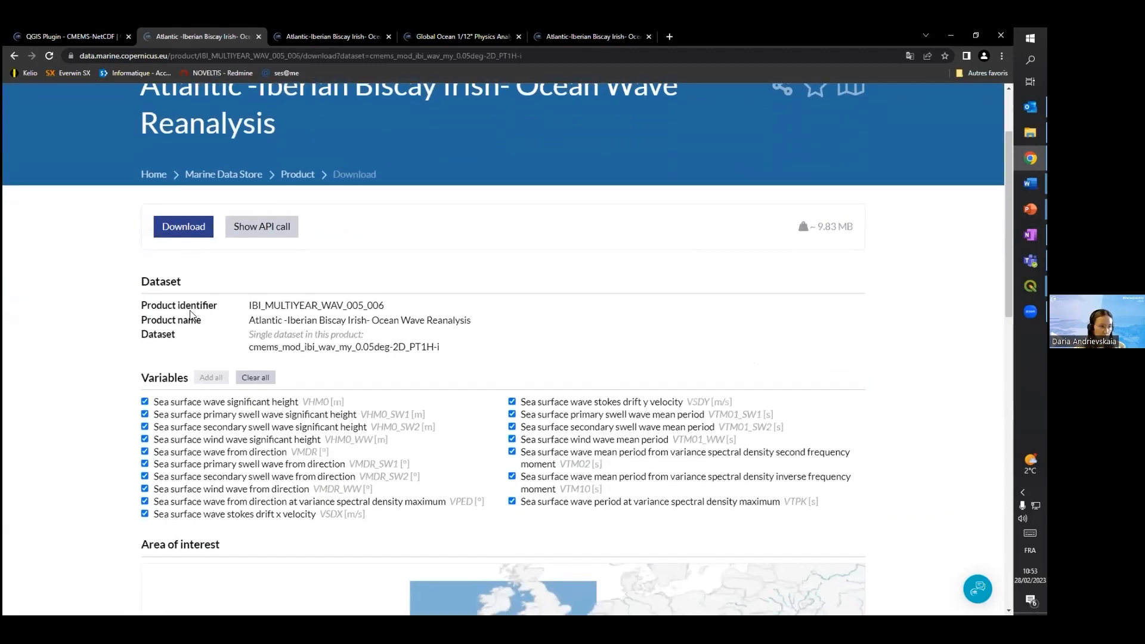
scroll(381, 417, "down", 2)
scroll(393, 458, "up", 2)
scroll(506, 387, "down", 1)
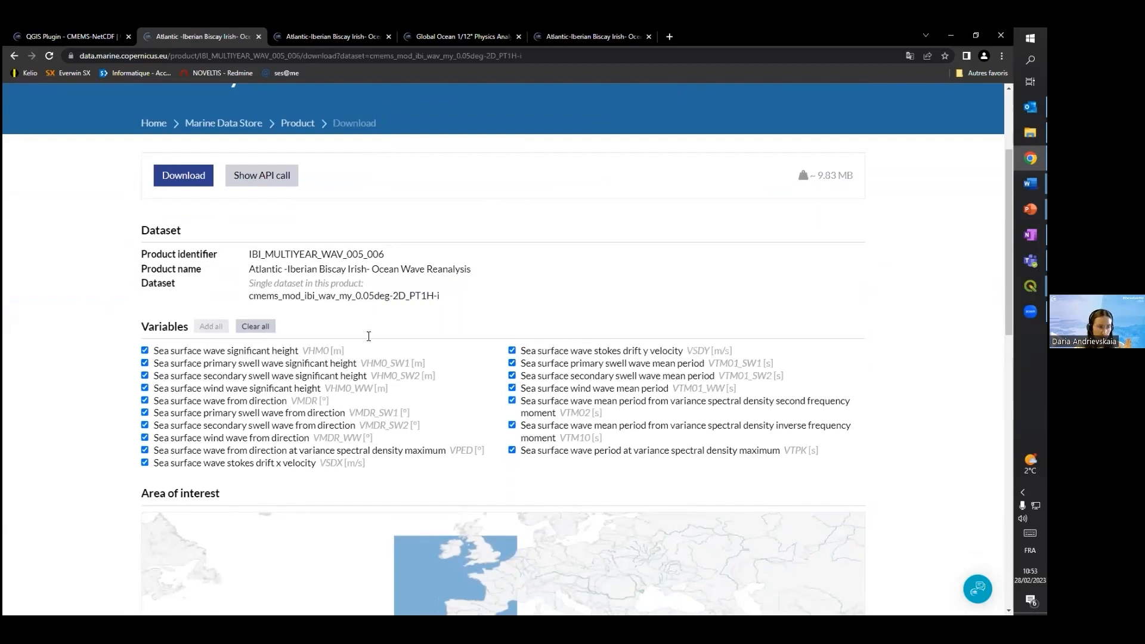
scroll(607, 223, "down", 6)
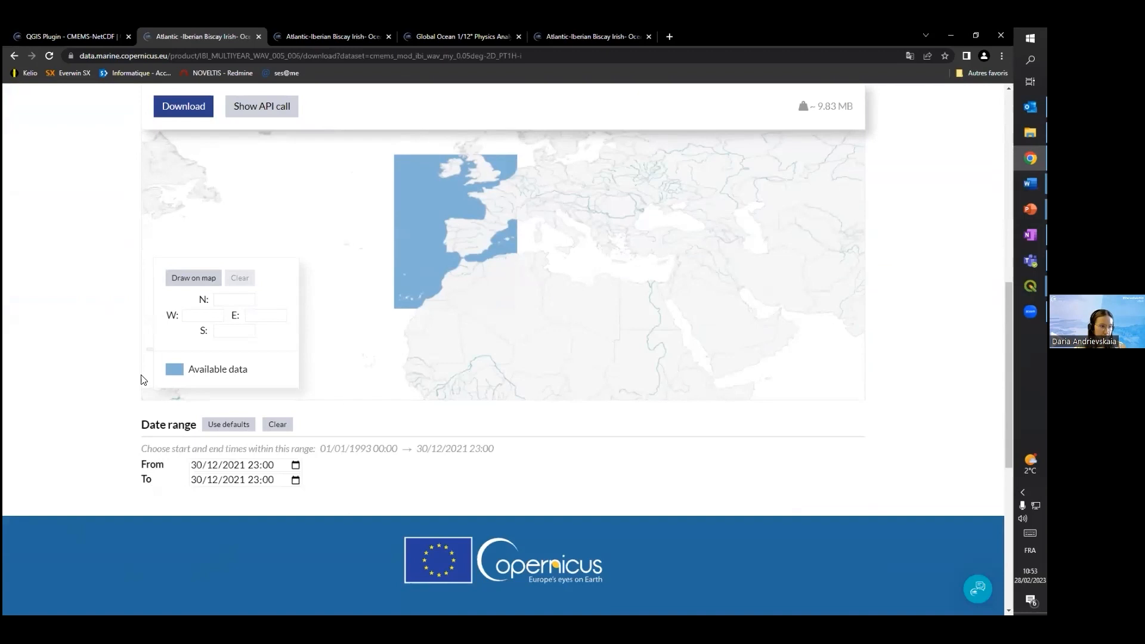
scroll(143, 377, "up", 1)
left_click_drag(535, 295, 322, 442)
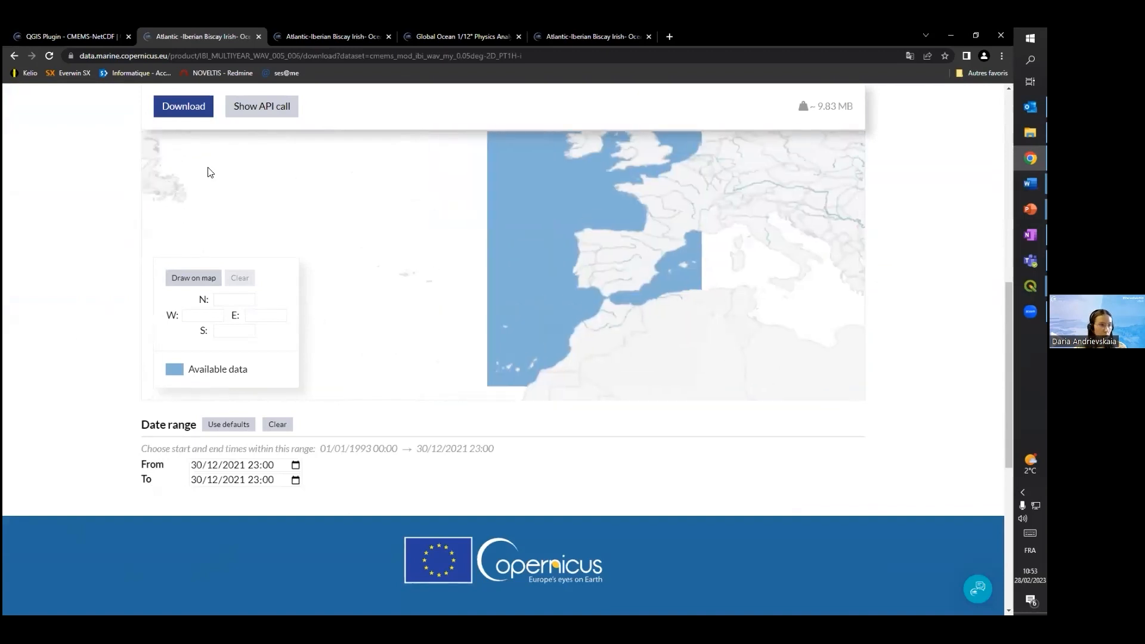
scroll(42, 216, "up", 9)
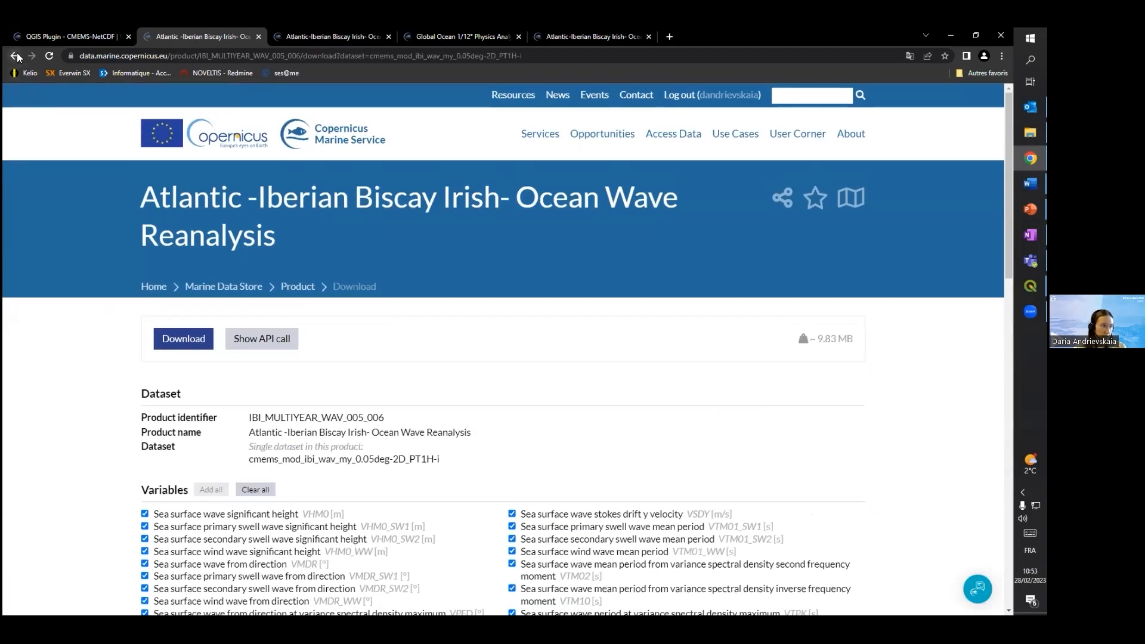
Return to the wave reanalysis description and compare its classification details with those of the Atlantic-Iberian Biscay Irish Ocean Physics Reanalysis
left_click(14, 56)
left_click(15, 57)
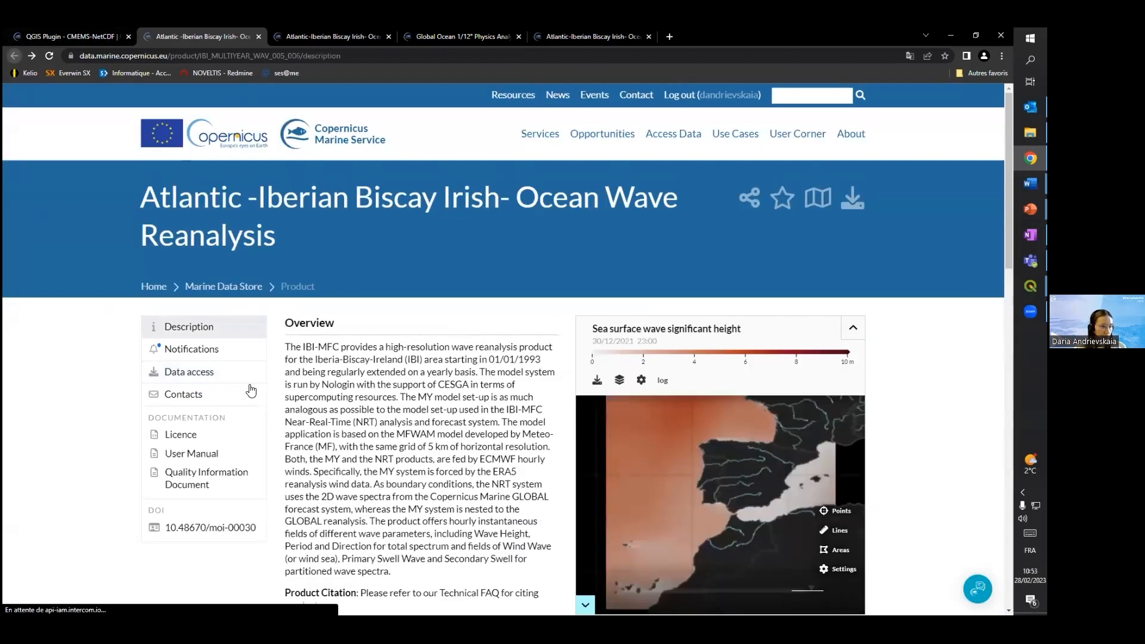
scroll(473, 409, "down", 7)
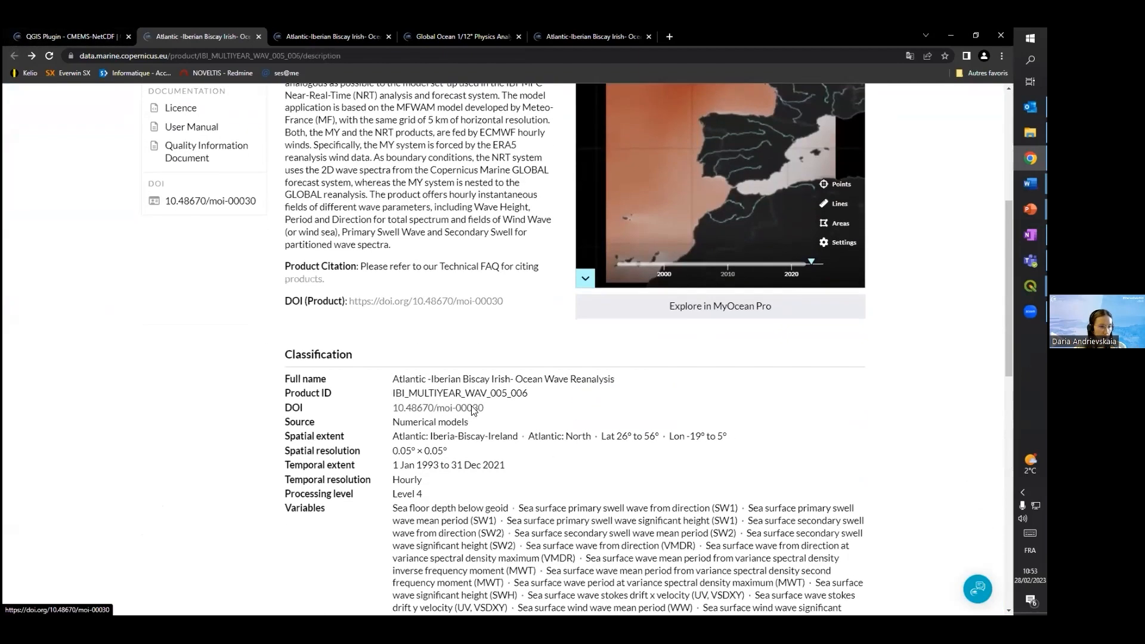
left_click(297, 36)
scroll(393, 480, "down", 7)
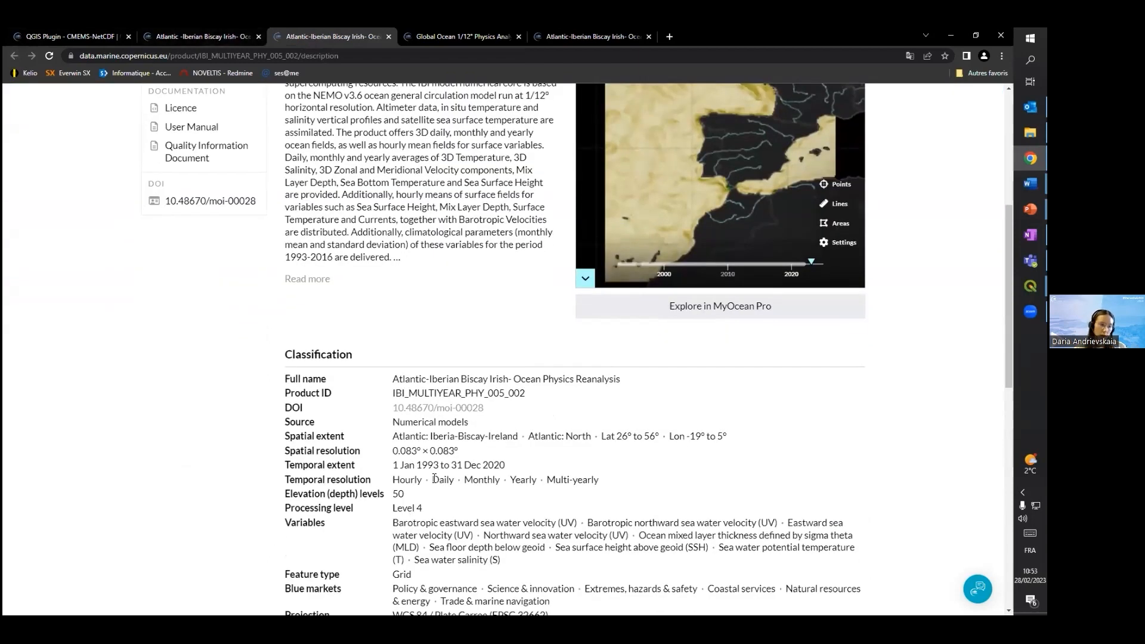
left_click(196, 36)
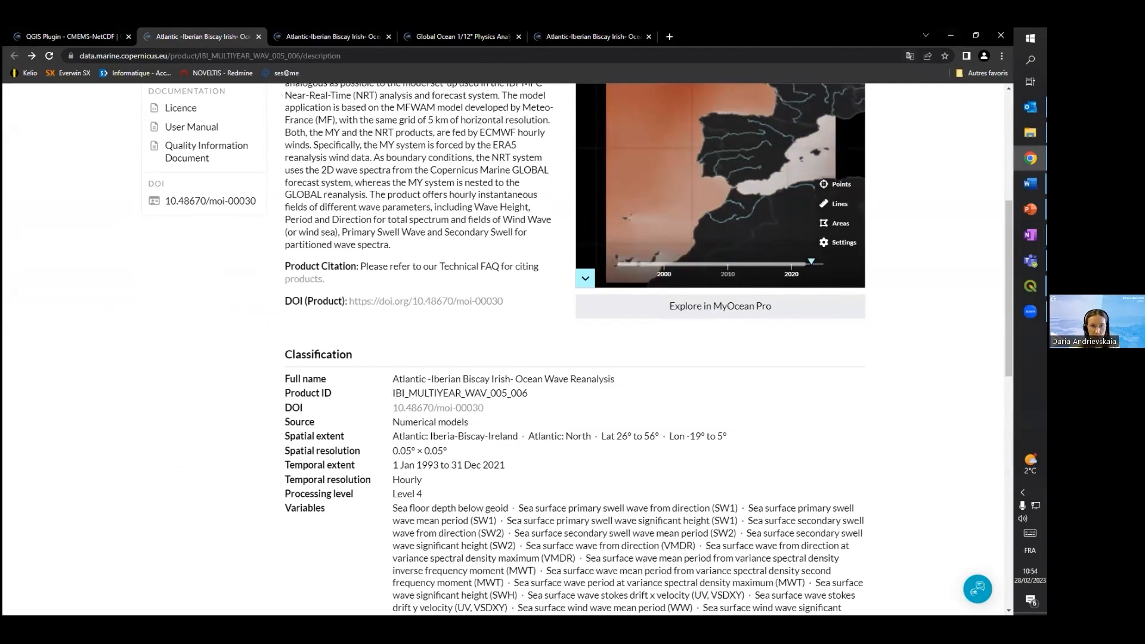
Switch from the browser to the untitled project in QGIS
left_click(950, 35)
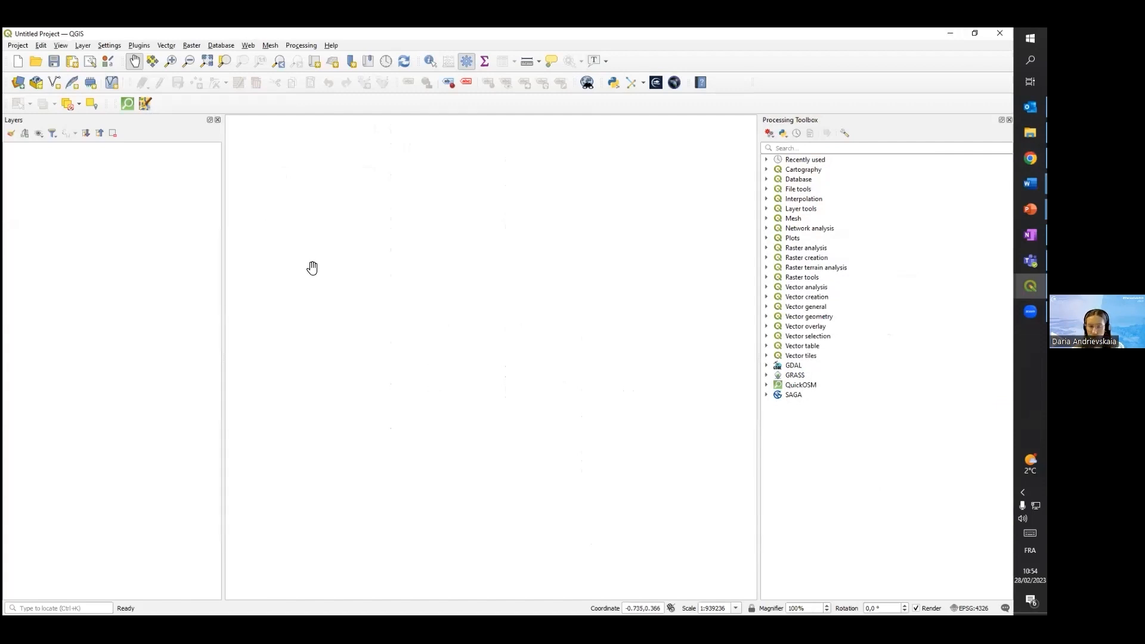
left_click(16, 46)
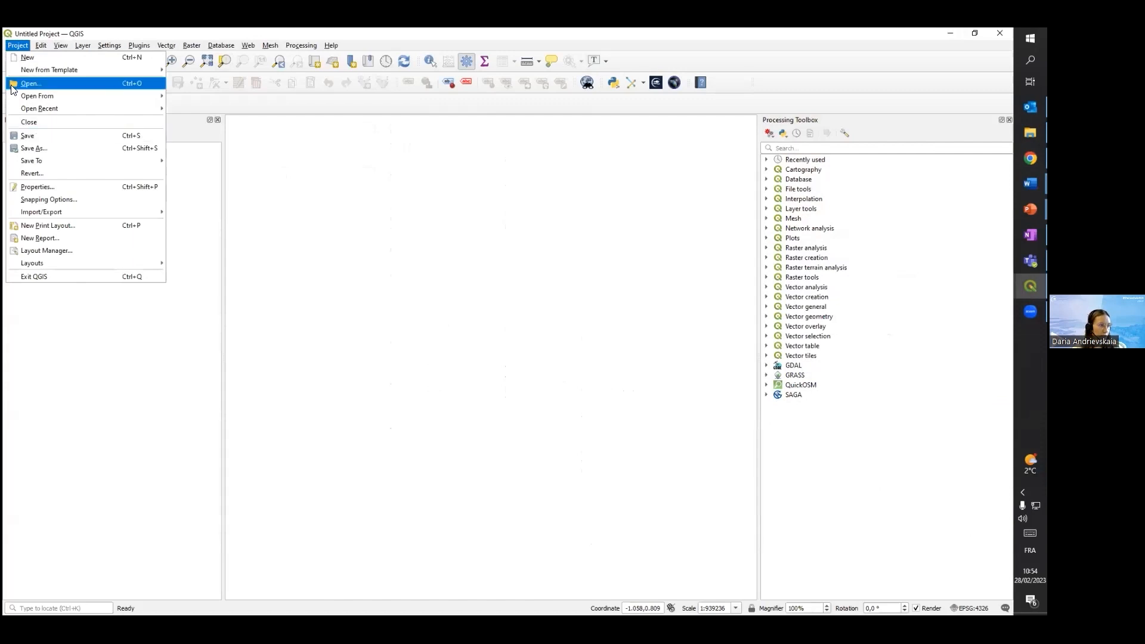
left_click(294, 180)
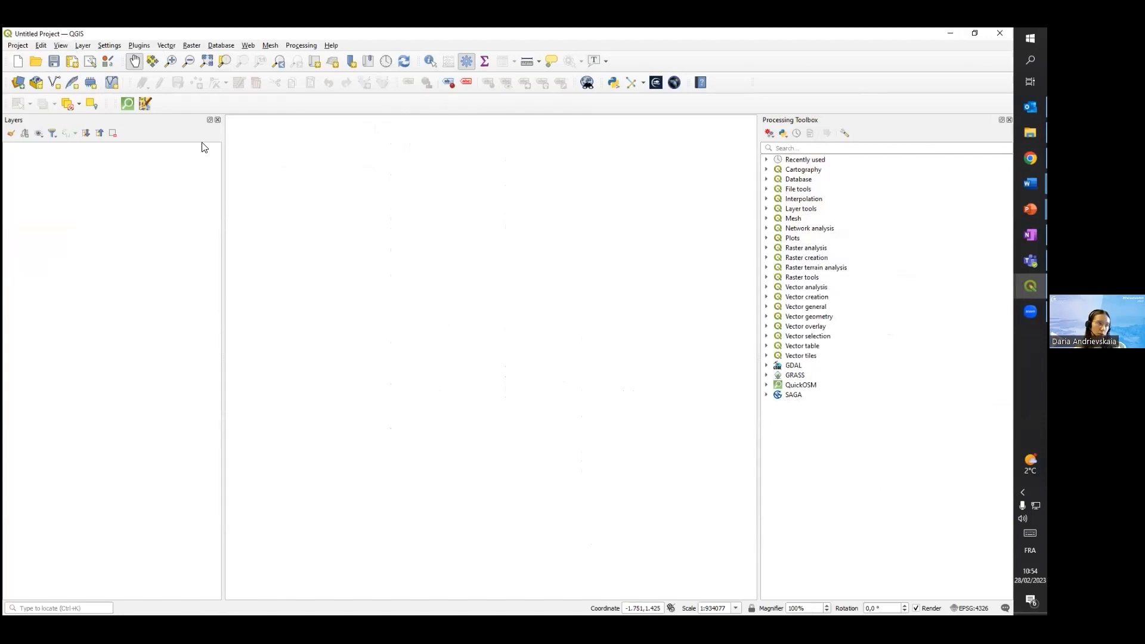
left_click_drag(414, 337, 471, 291)
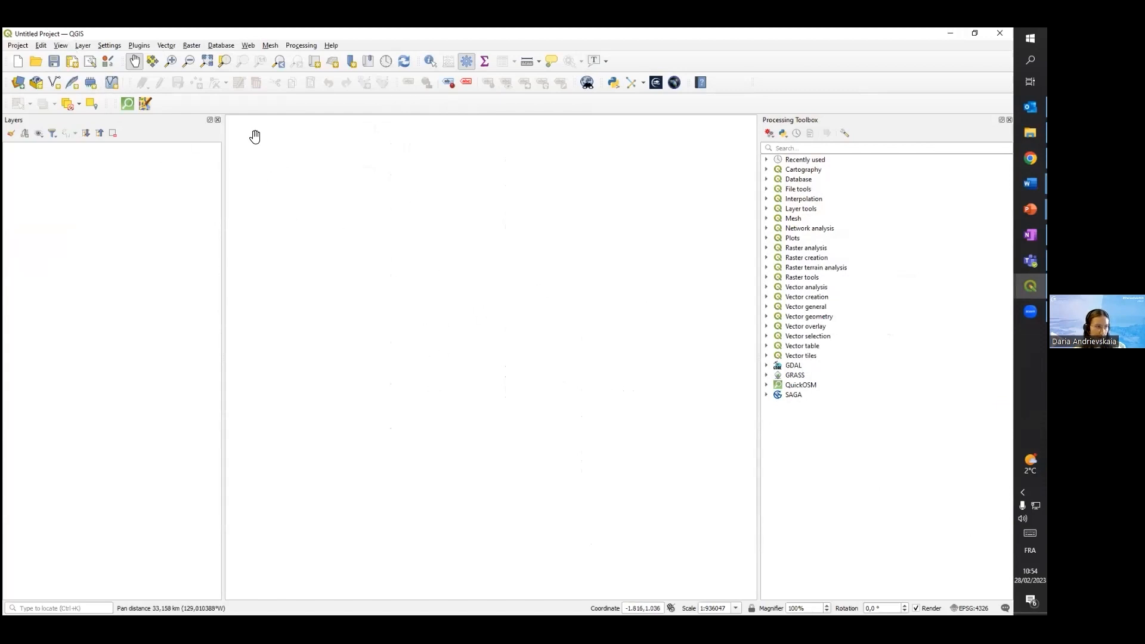
Open the data source manager for adding a WMS/WMTS layer, leaving MapServerDemo as the chosen connection
left_click(80, 45)
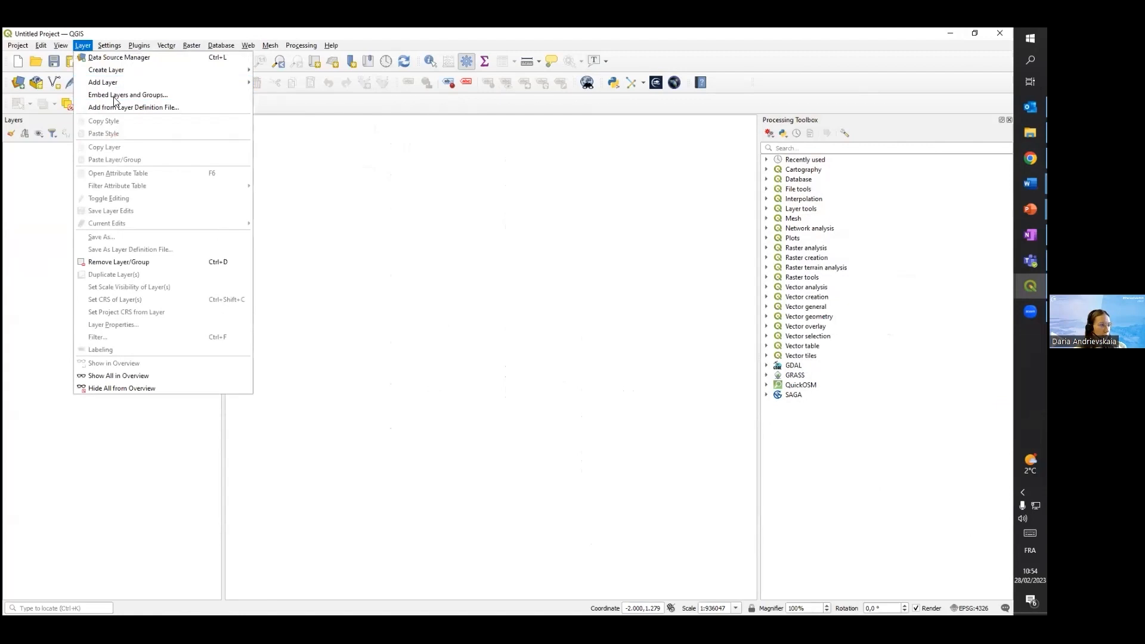
mouse_move(143, 83)
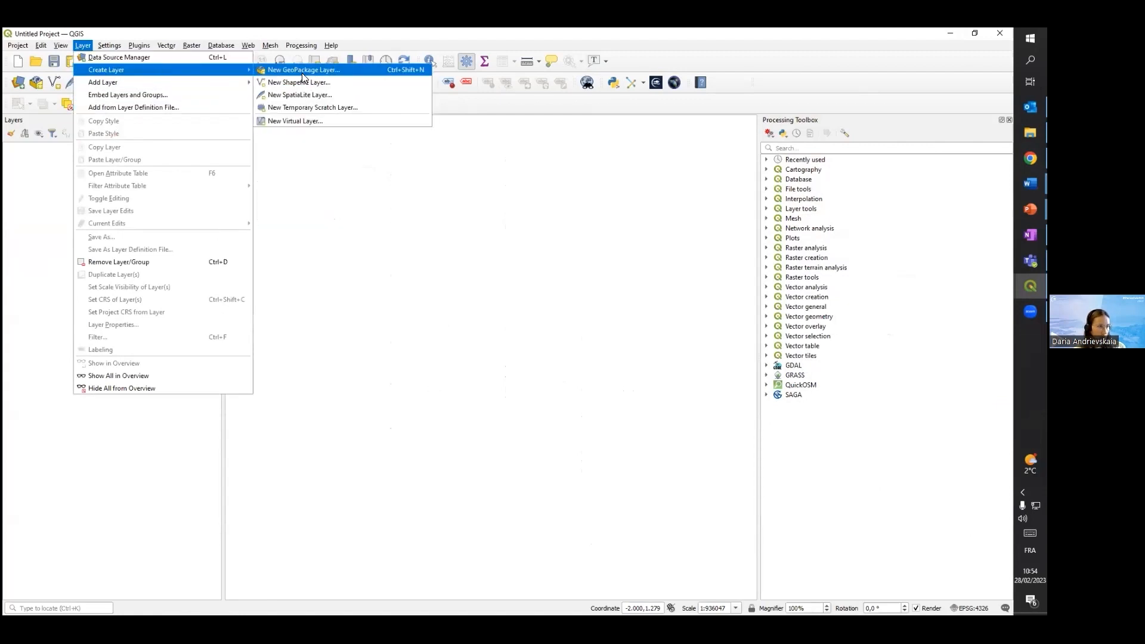
mouse_move(213, 84)
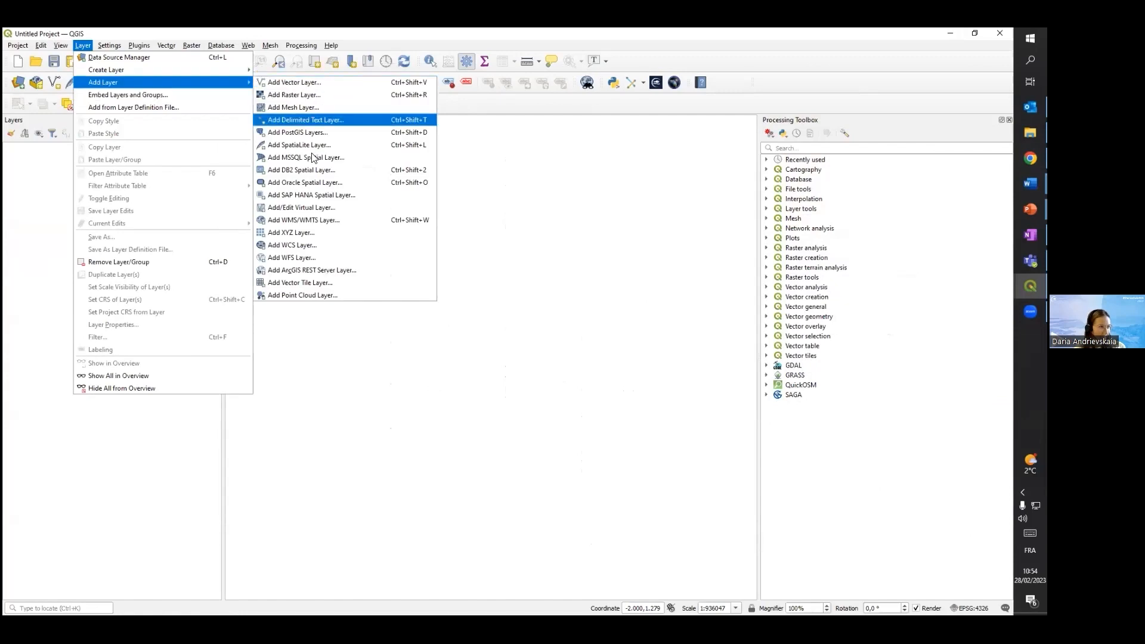
left_click(311, 220)
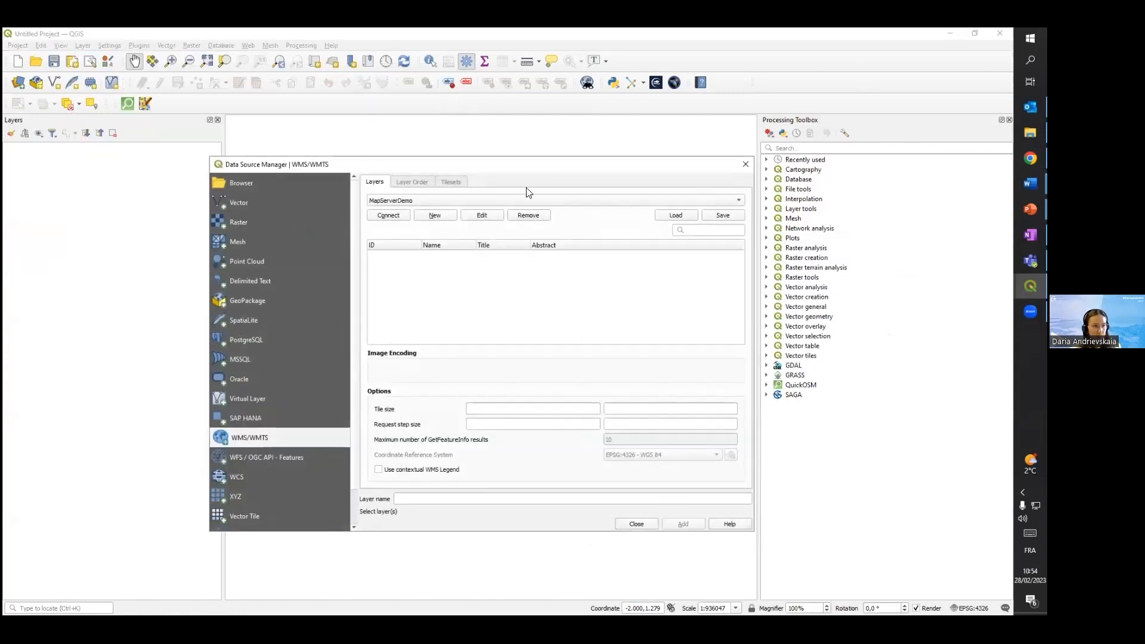
left_click(416, 201)
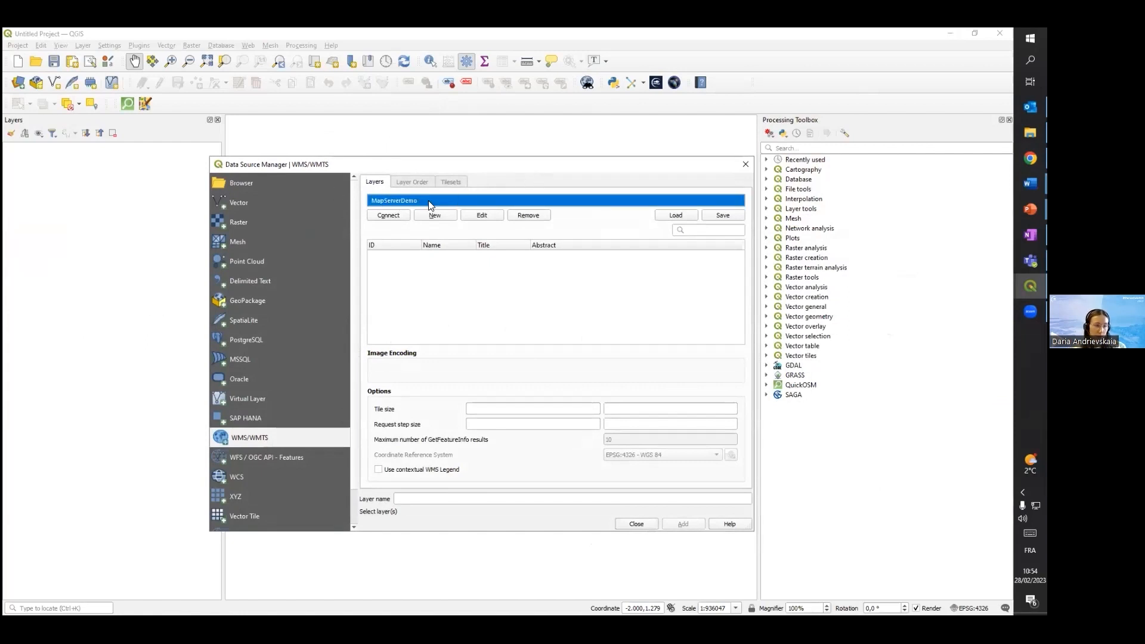
left_click(428, 167)
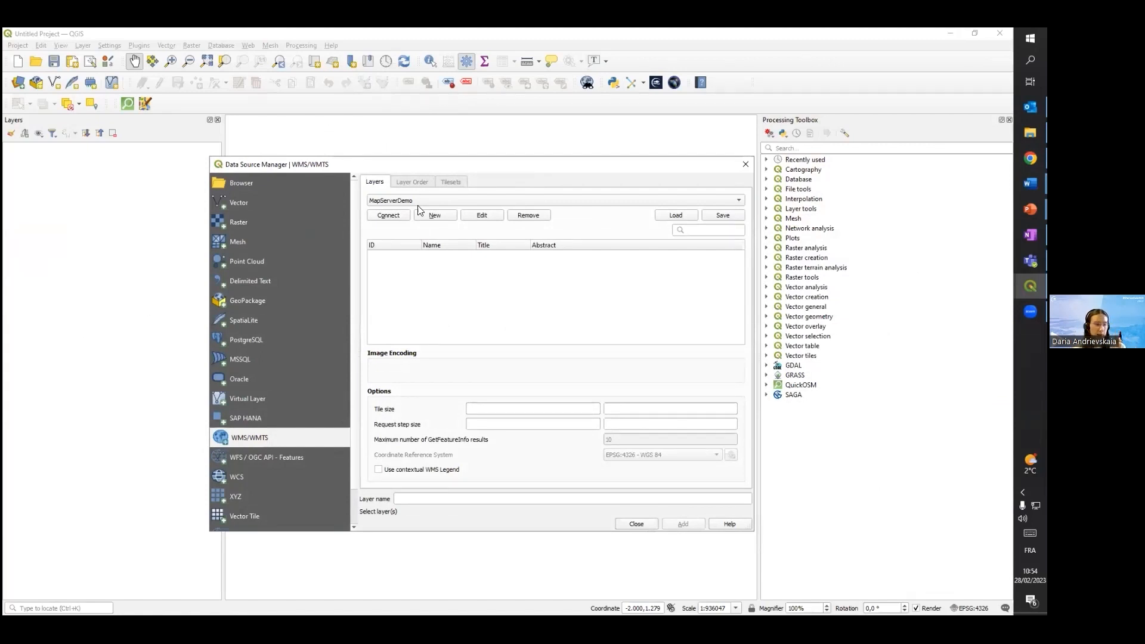
left_click(435, 215)
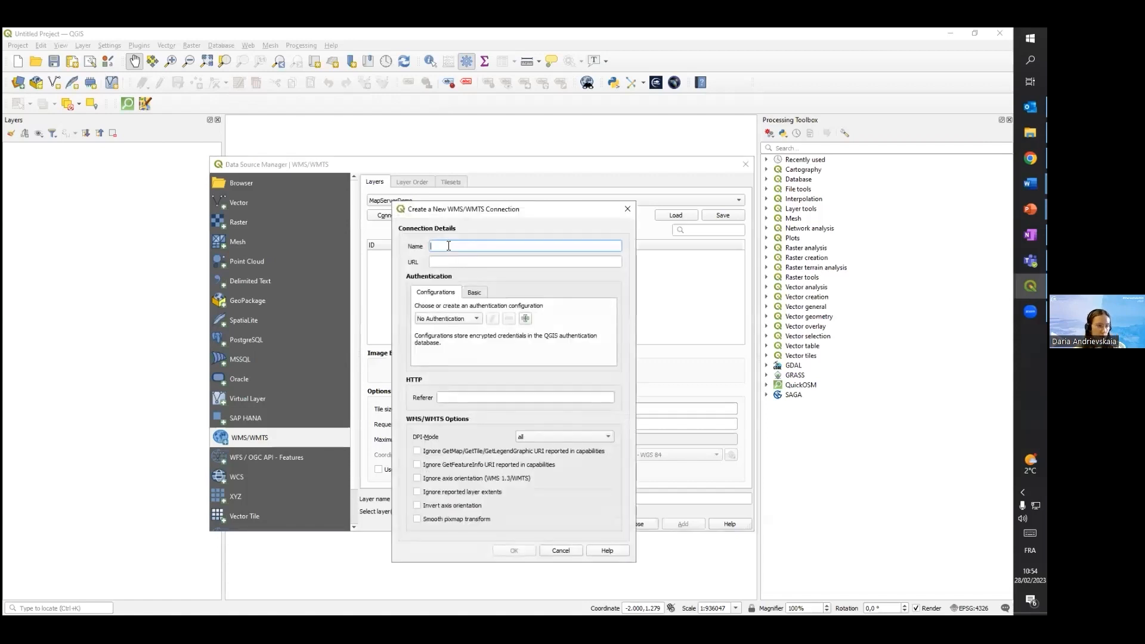
left_click_drag(465, 209, 582, 160)
left_click(554, 216)
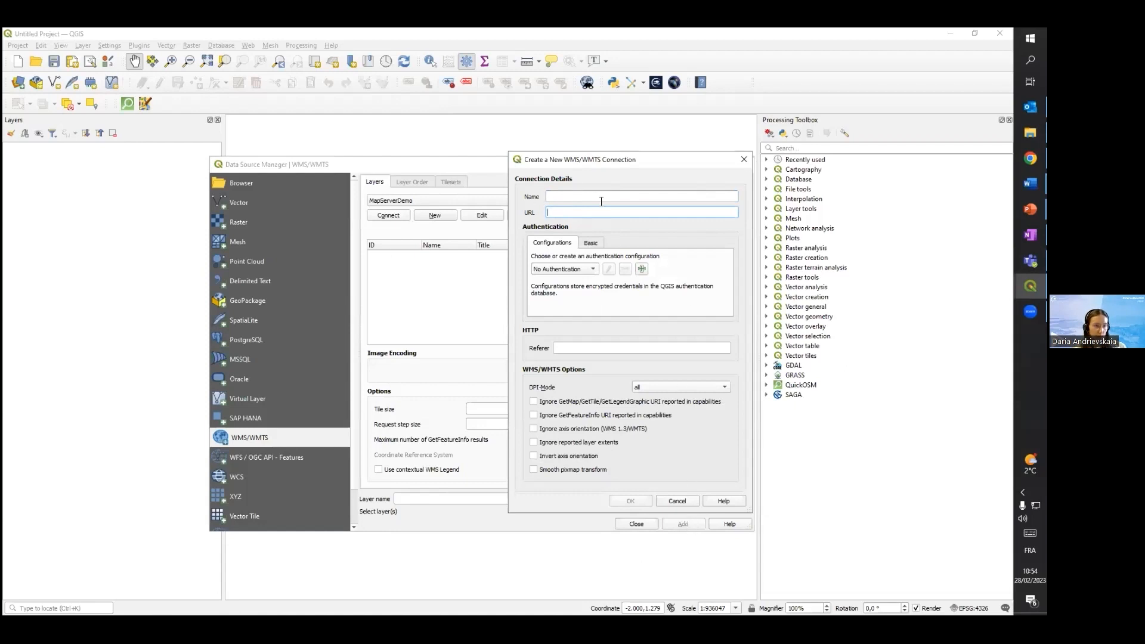
left_click(743, 160)
Connect to the MapServerDemo server and add its bluemarble layer to the project as a background map
left_click(394, 214)
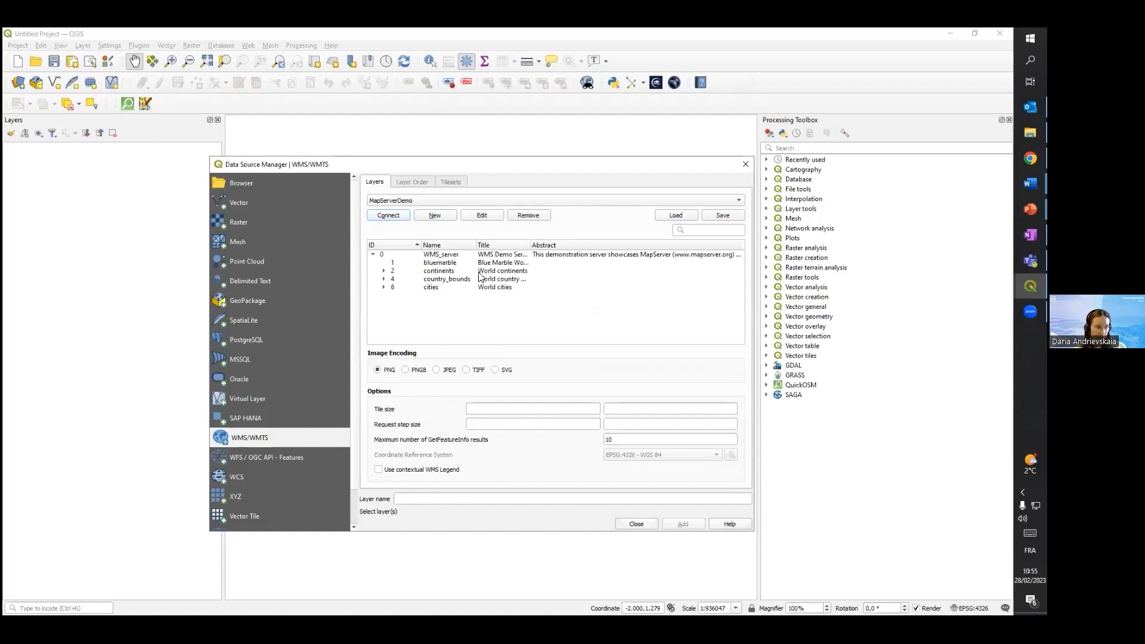
left_click(438, 264)
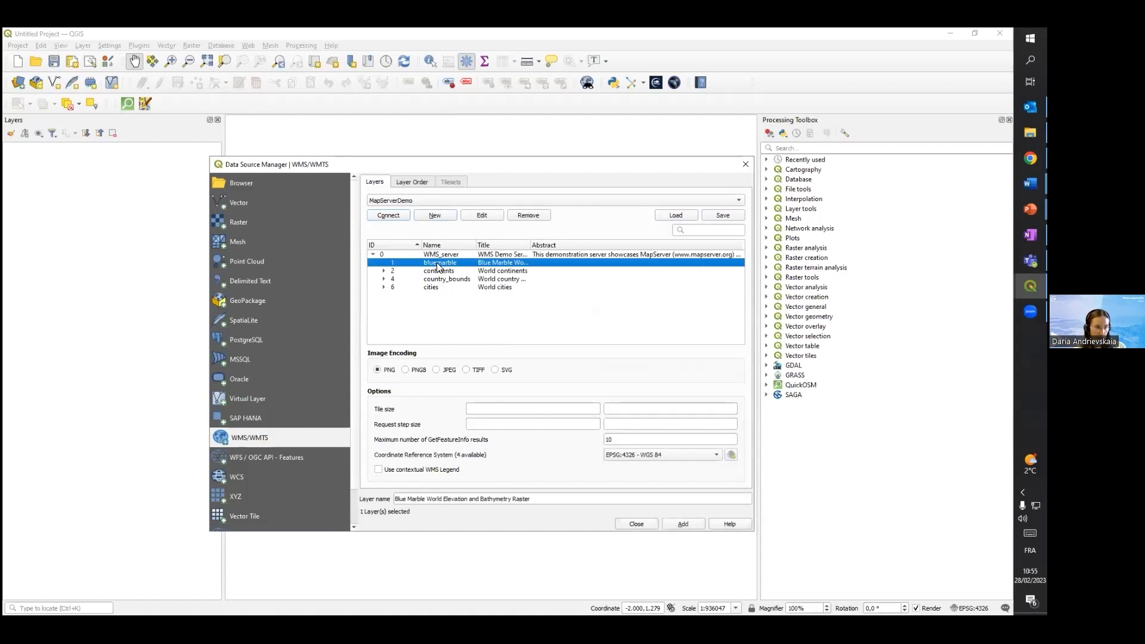
left_click(665, 527)
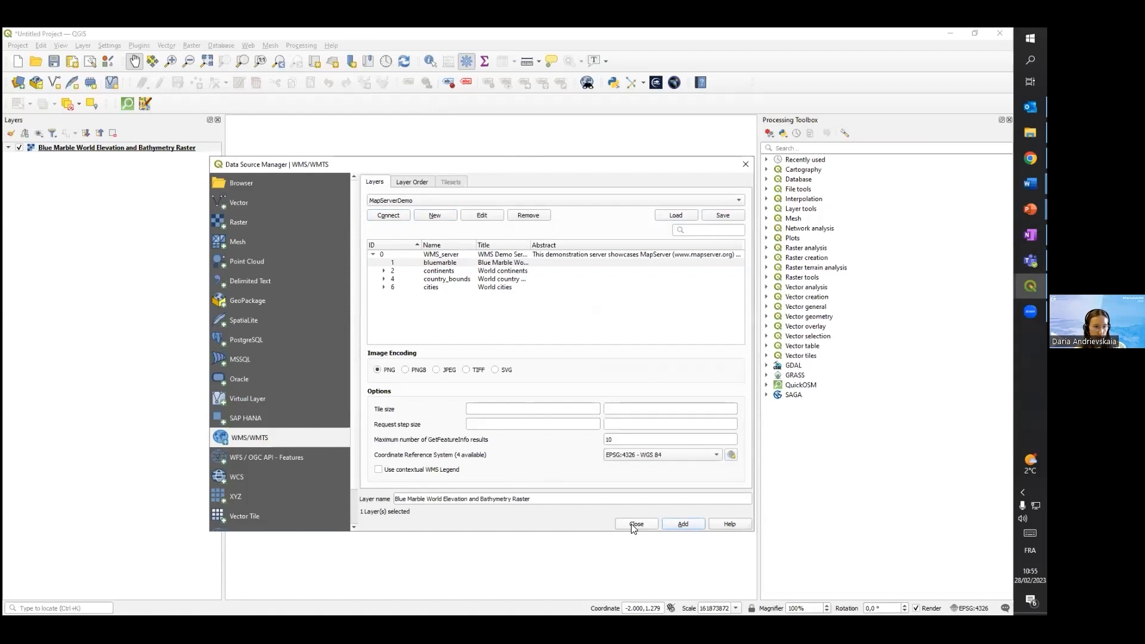
left_click(634, 524)
scroll(489, 309, "up", 3)
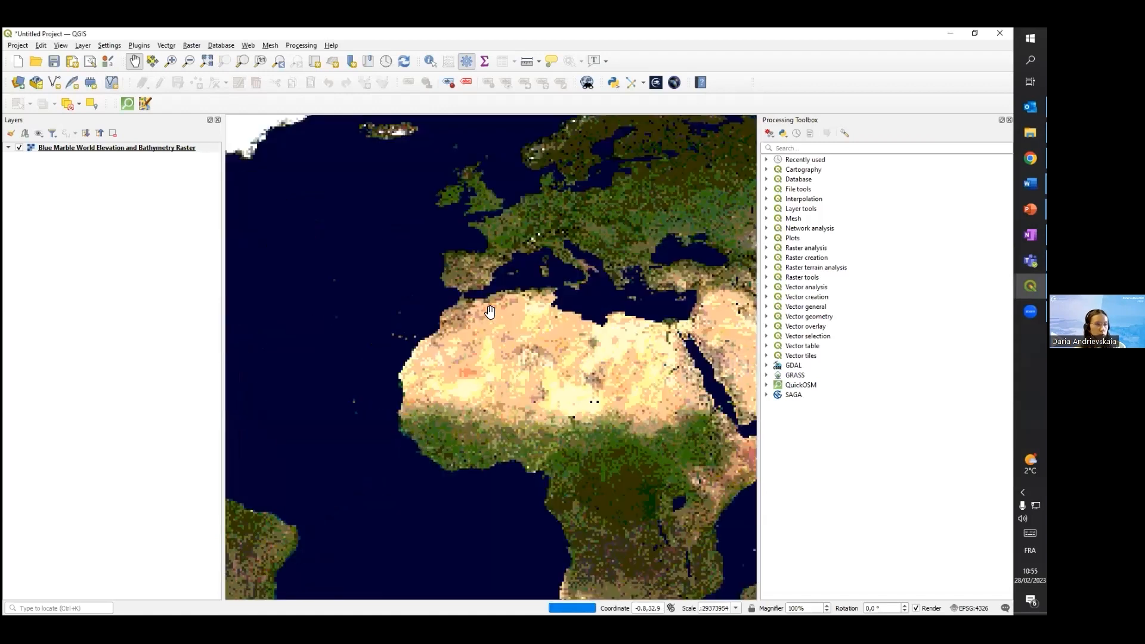
scroll(477, 307, "down", 1)
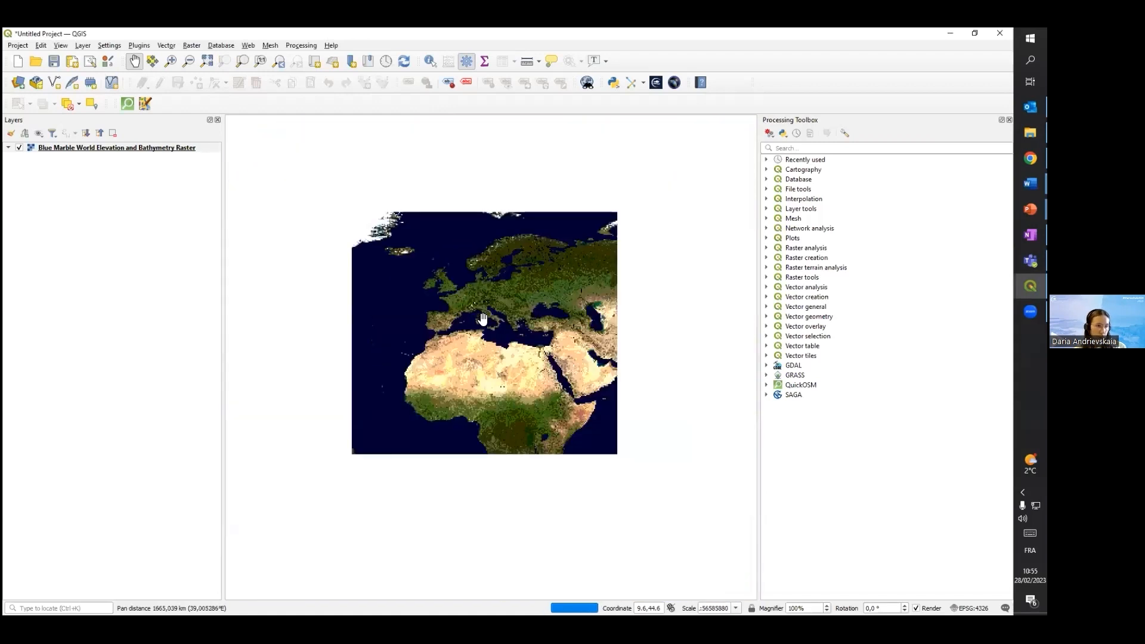
scroll(438, 288, "up", 3)
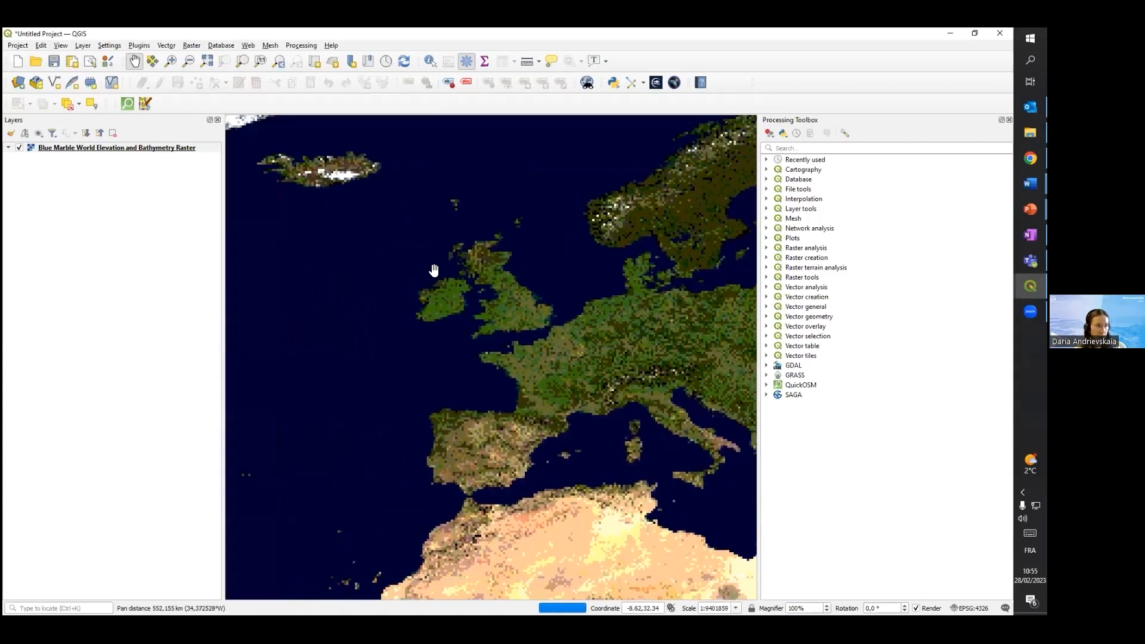
Open the CMEMS NetCDF File Management plugin in QGIS
left_click(1030, 183)
left_click(966, 148)
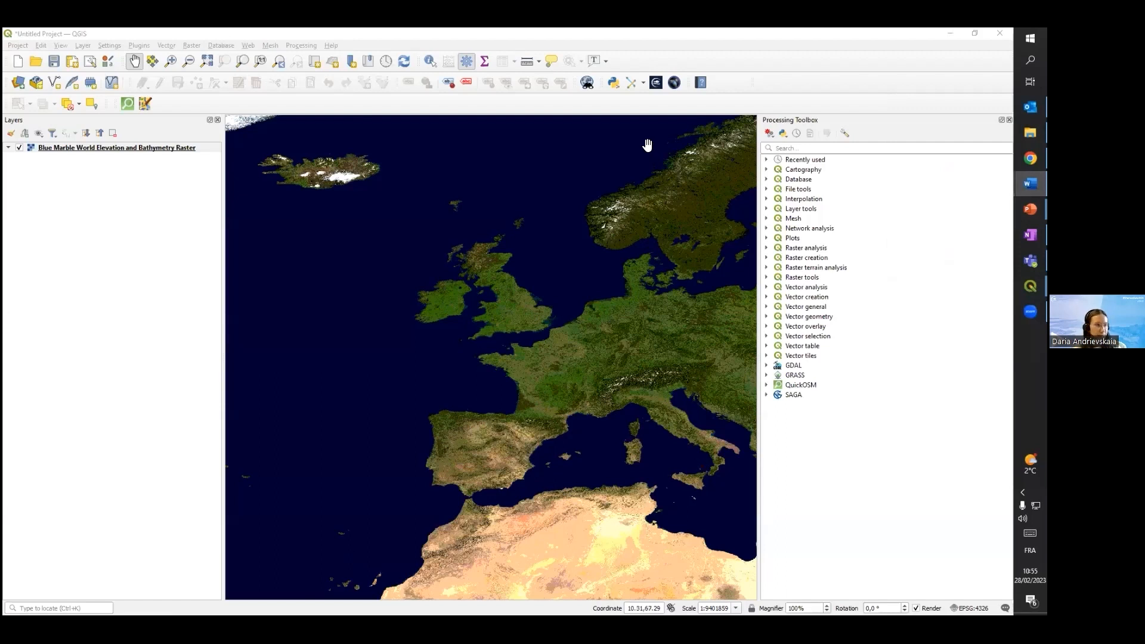
left_click(656, 83)
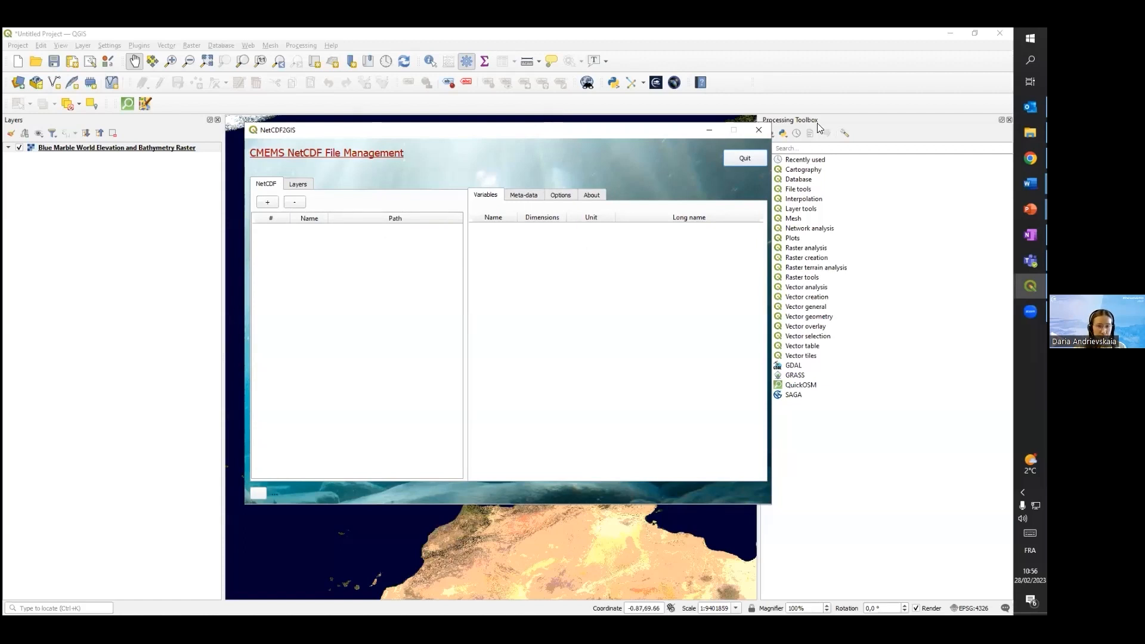
Switch to Chrome and review the CMEMS-NetCDF plugin page for its description, software requirements and downloads
mouse_move(1030, 158)
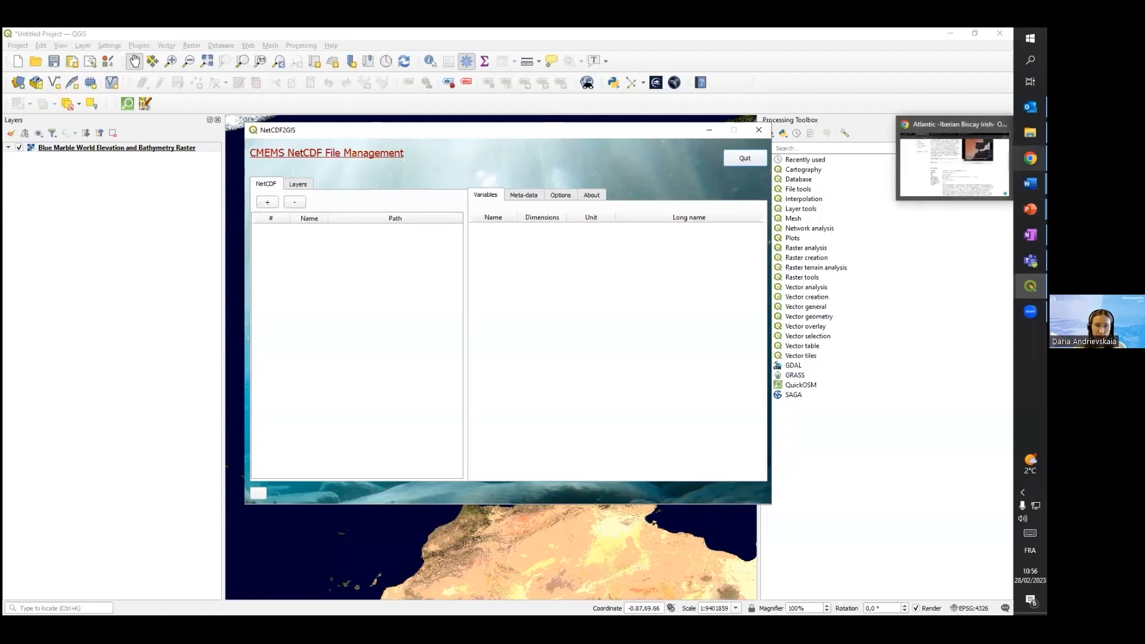
left_click(954, 161)
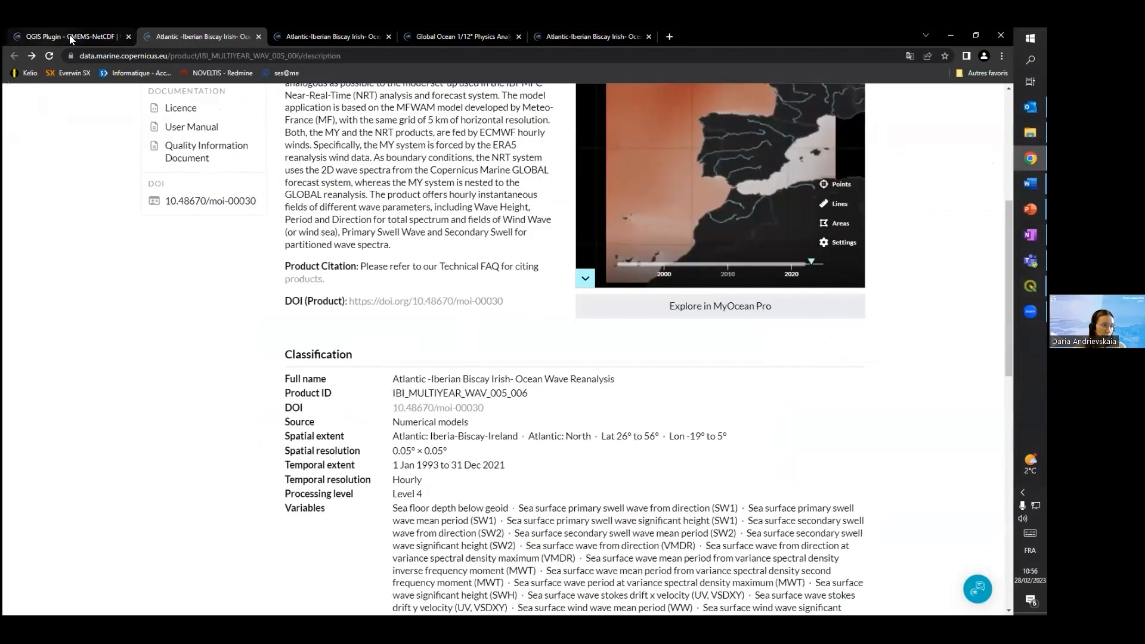
left_click(69, 36)
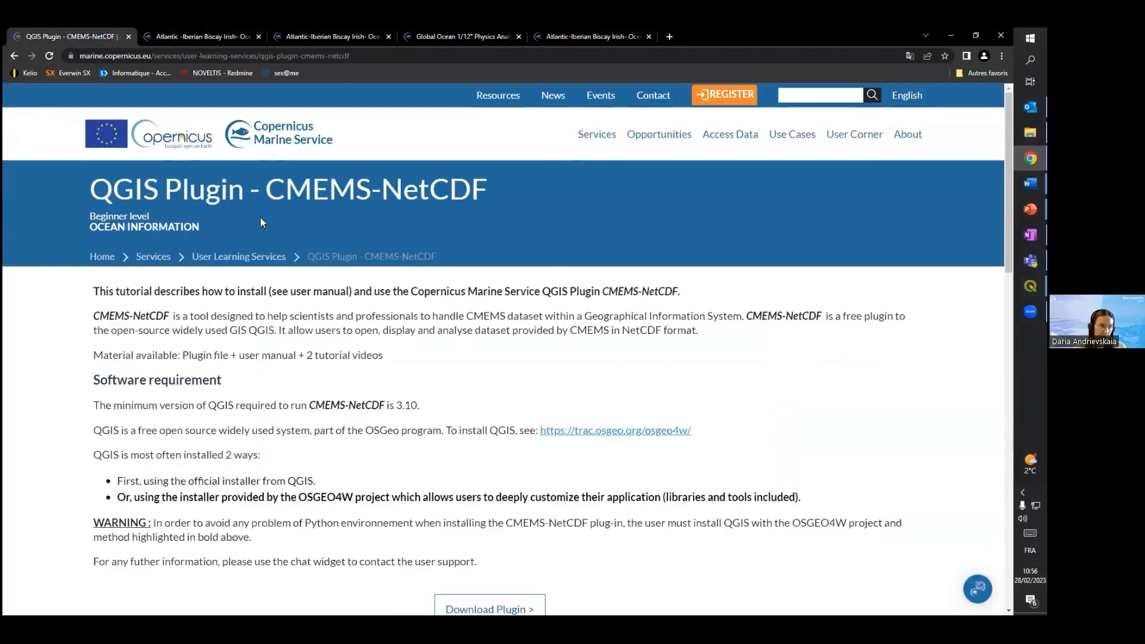
scroll(260, 217, "down", 1)
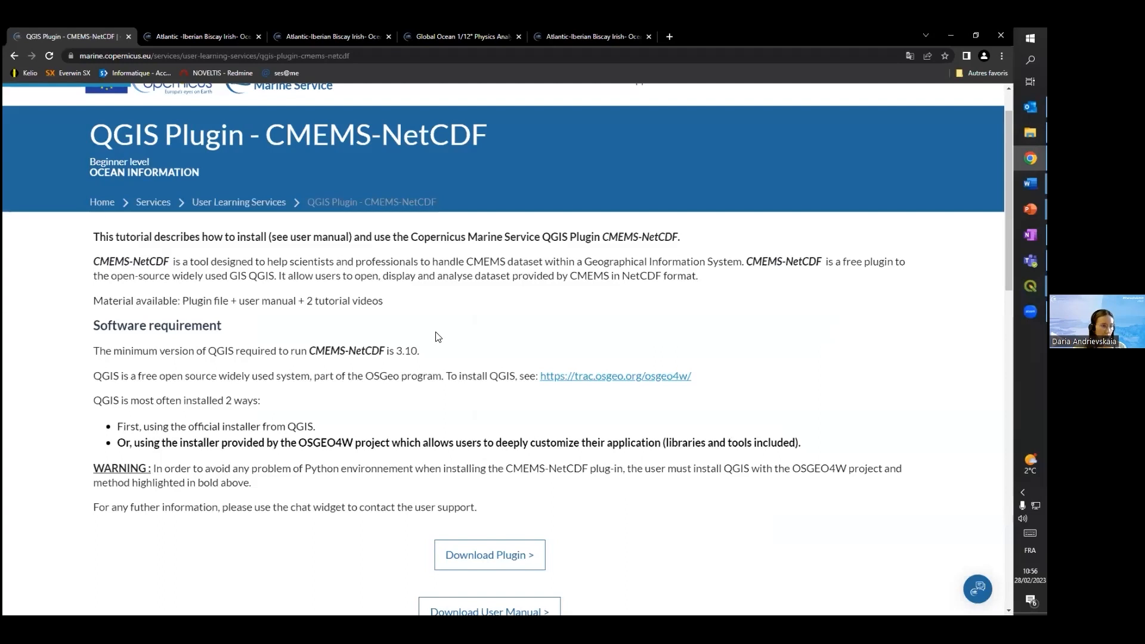
scroll(381, 224, "up", 1)
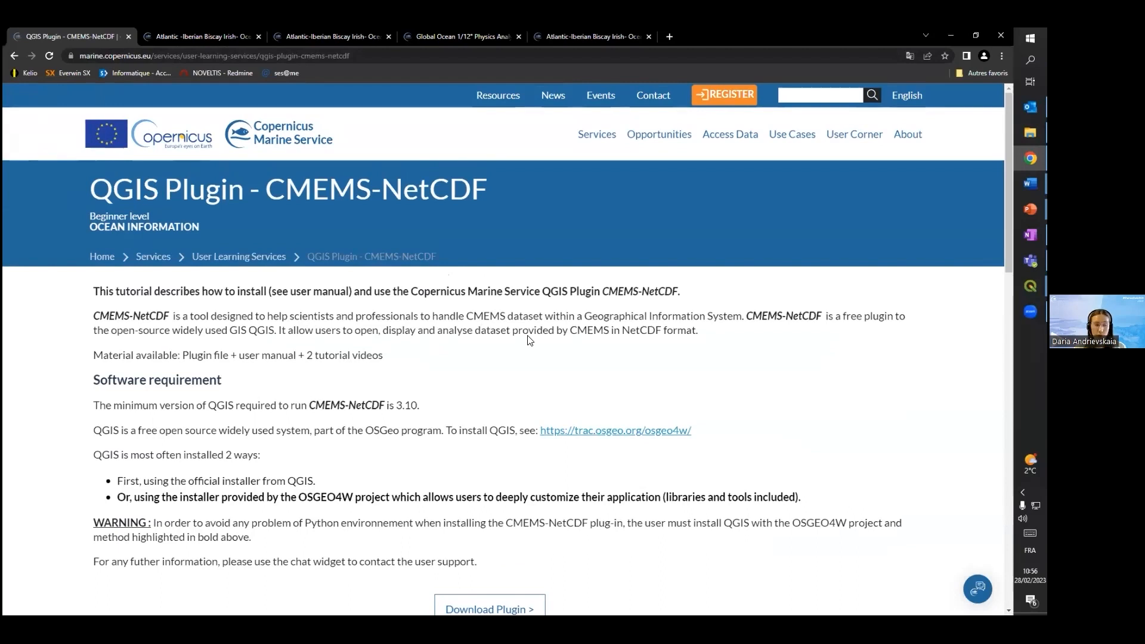
Examine the CMEMS-NetCDF plugin page for the QGIS installation warning, the plugin and user manual downloads, and the tutorial videos
scroll(322, 397, "down", 7)
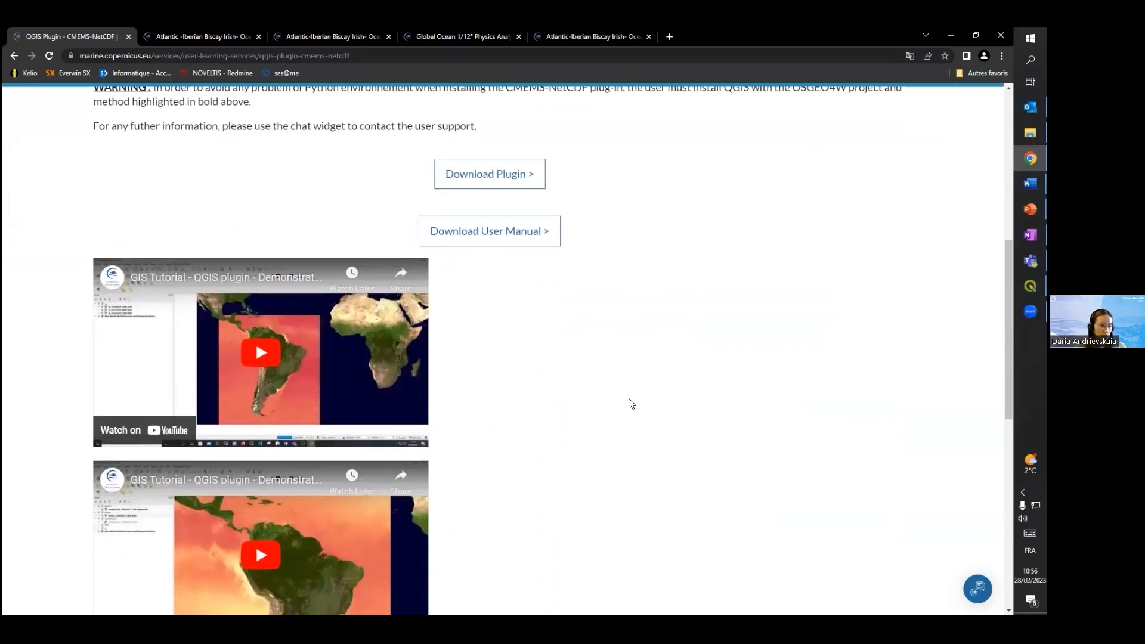
scroll(628, 409, "down", 5)
scroll(629, 410, "up", 5)
scroll(629, 411, "up", 2)
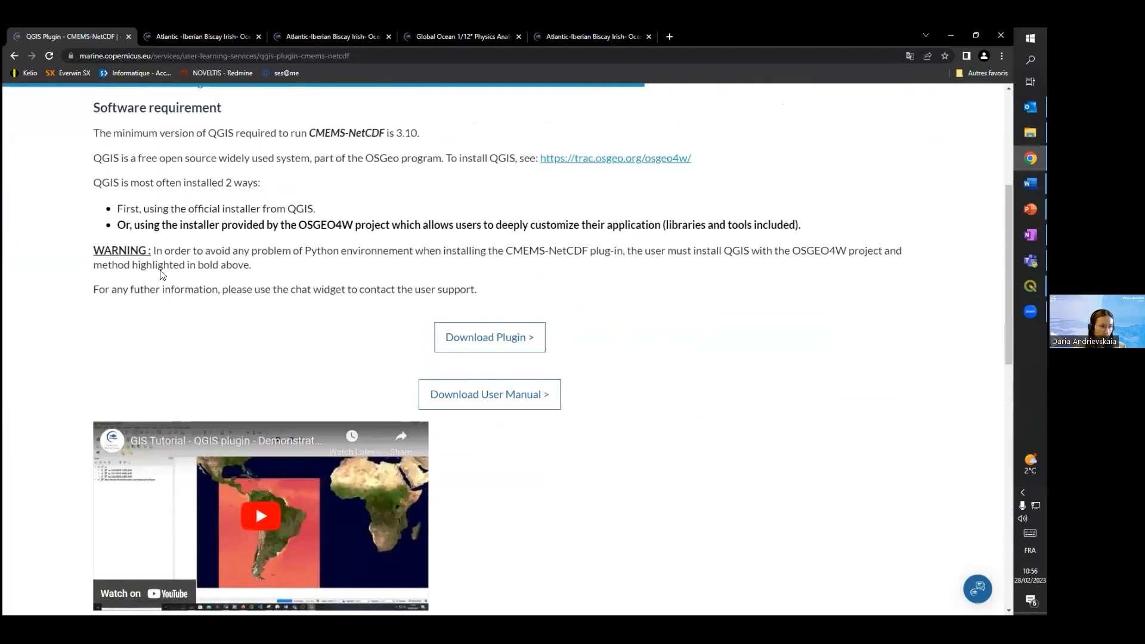
scroll(214, 317, "up", 3)
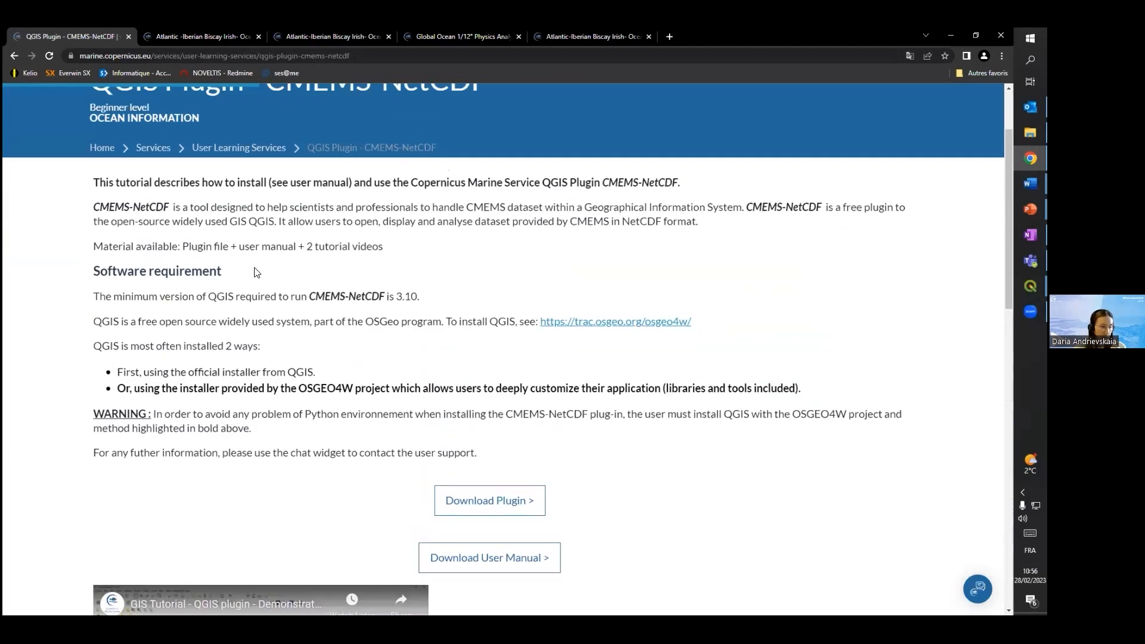
scroll(405, 455, "down", 2)
scroll(299, 302, "down", 4)
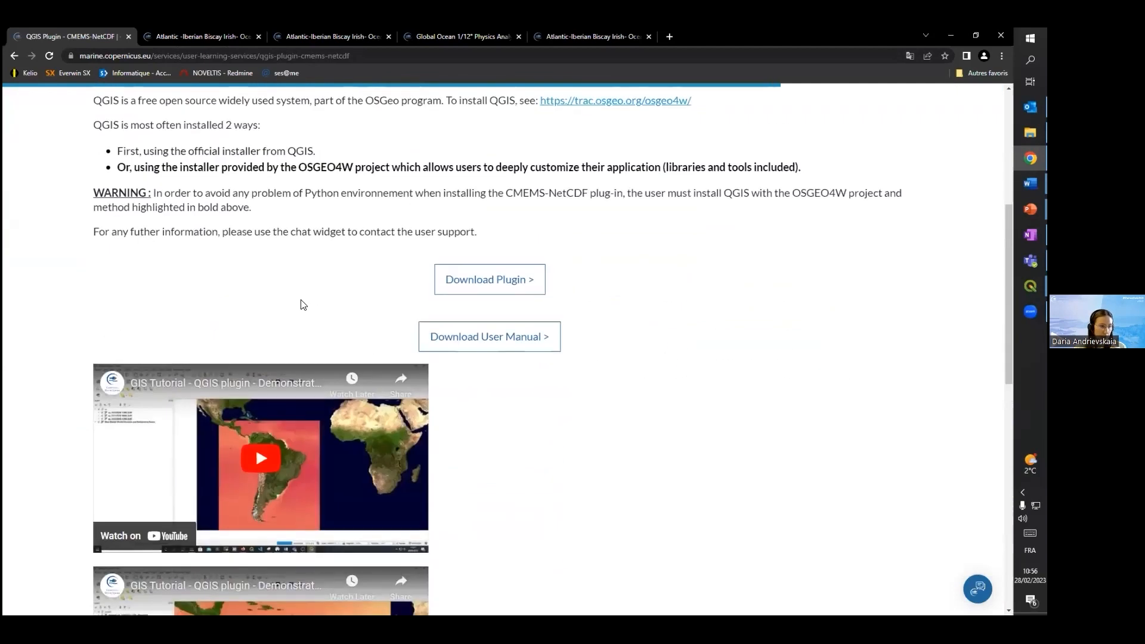
scroll(442, 342, "up", 5)
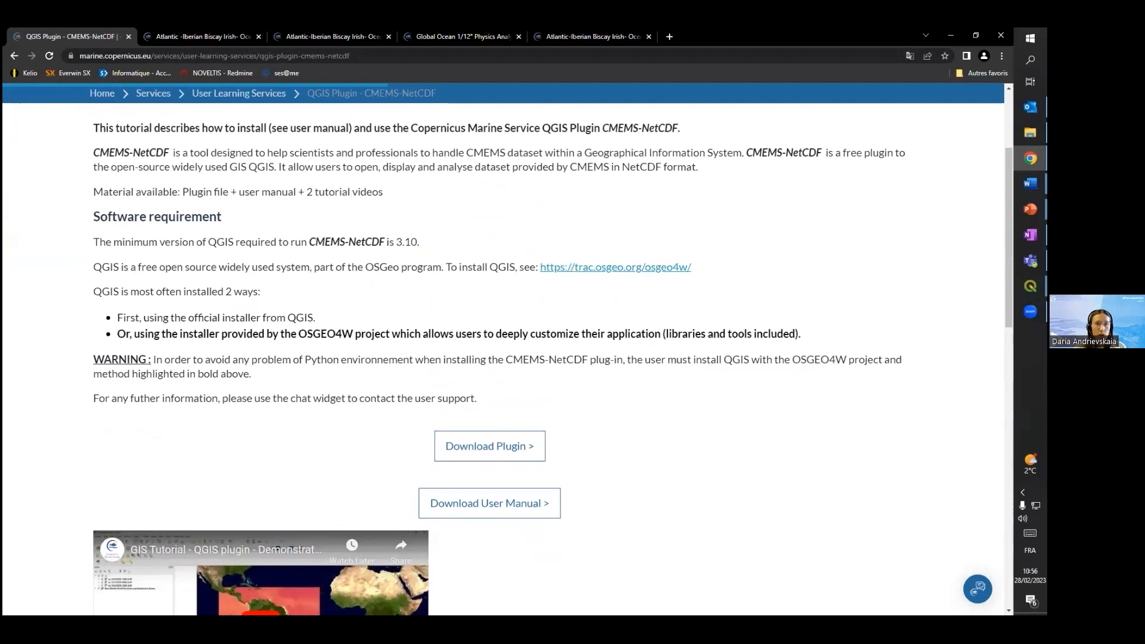
Switch back to the CMEMS NetCDF File Management window in QGIS and view the file selection dialog for adding NetCDF files
key("alt+Tab")
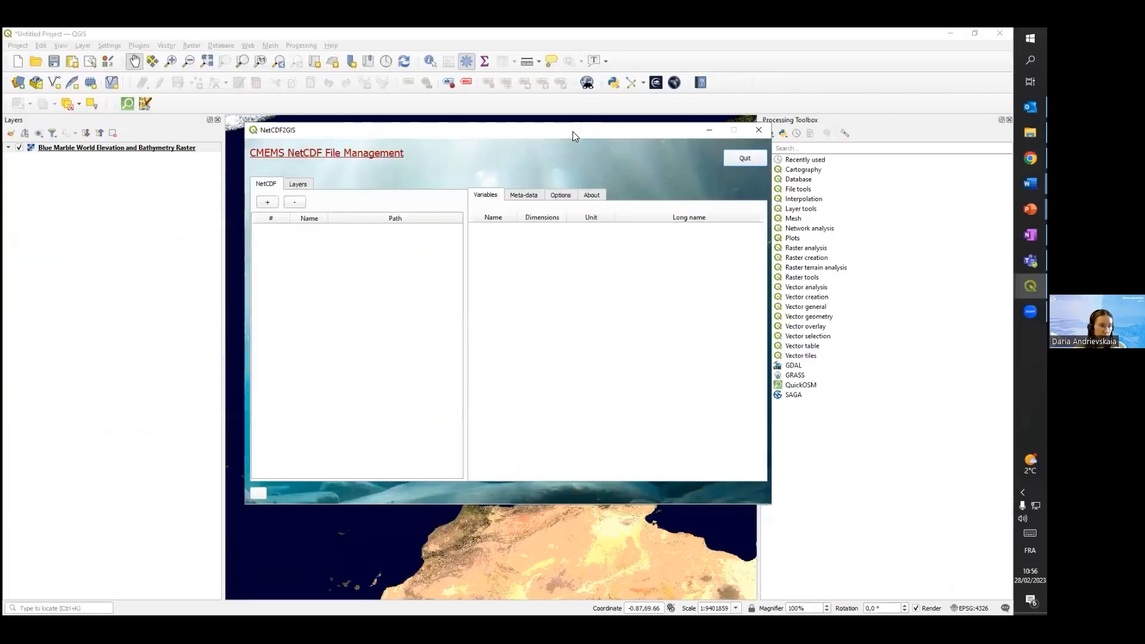
left_click_drag(561, 135, 550, 157)
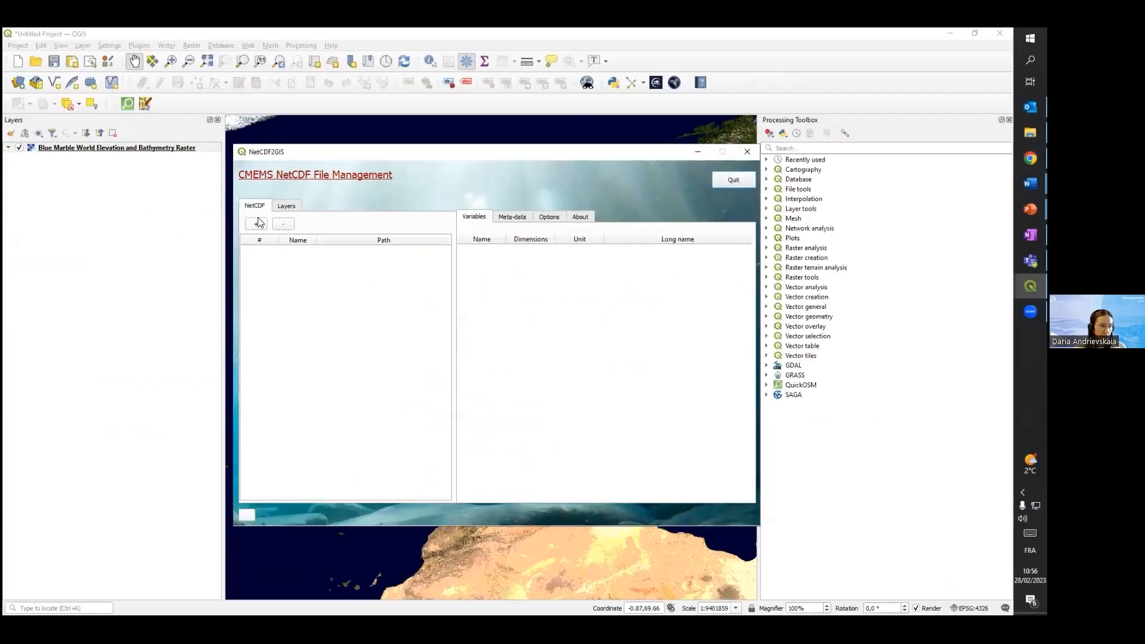
left_click(256, 225)
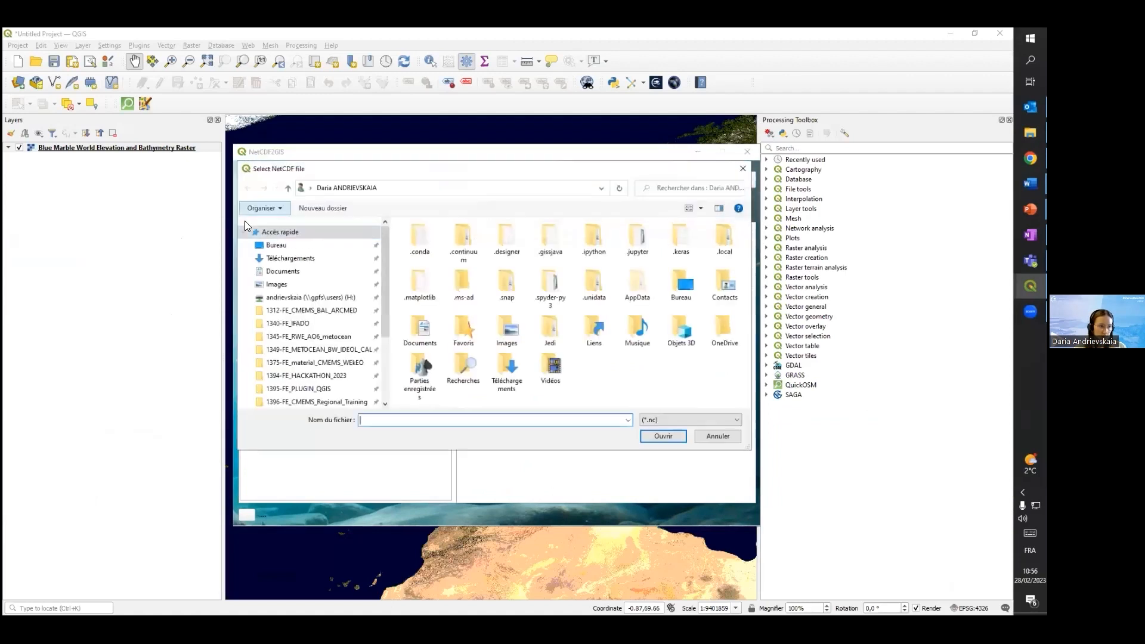
left_click(737, 168)
left_click_drag(554, 152, 541, 145)
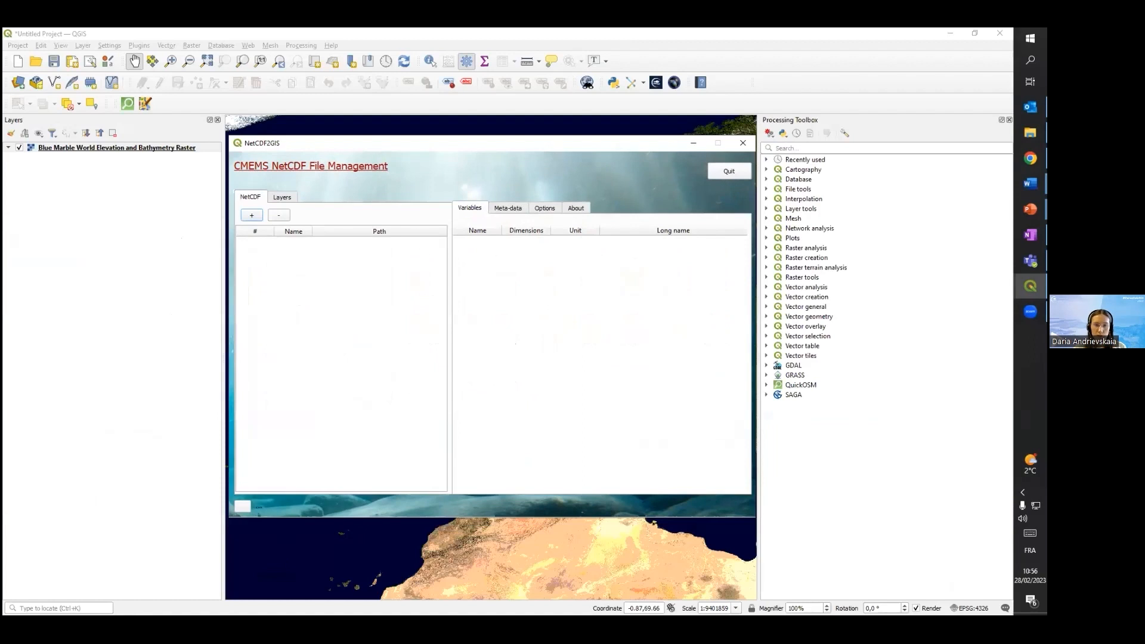
Add the cmems_mod_ibi_phy_cur and cmems_mod_ibi_wave_sh NetCDF files from the beginners data folder to the plugin's file list
left_click(1029, 132)
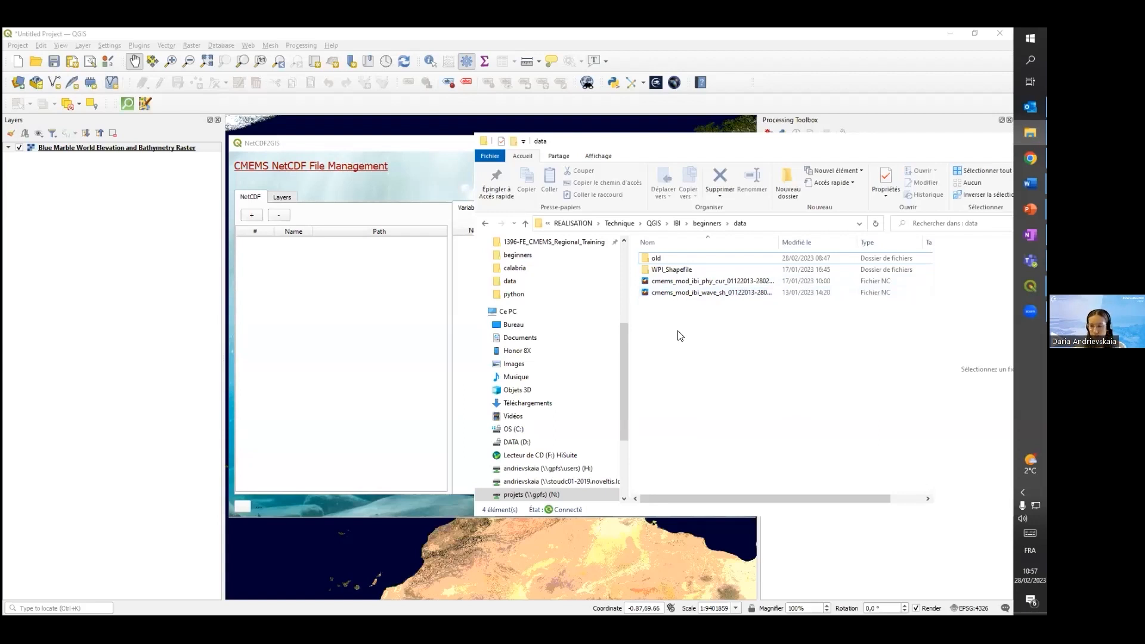
left_click_drag(674, 311, 677, 282)
left_click_drag(677, 283, 396, 294)
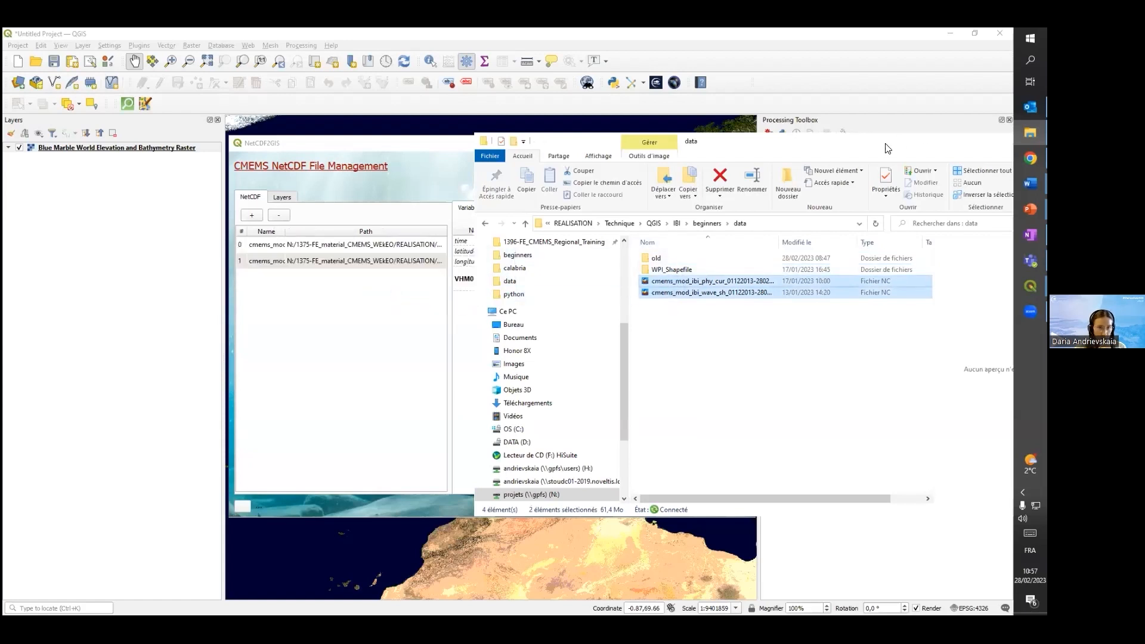
left_click(886, 143)
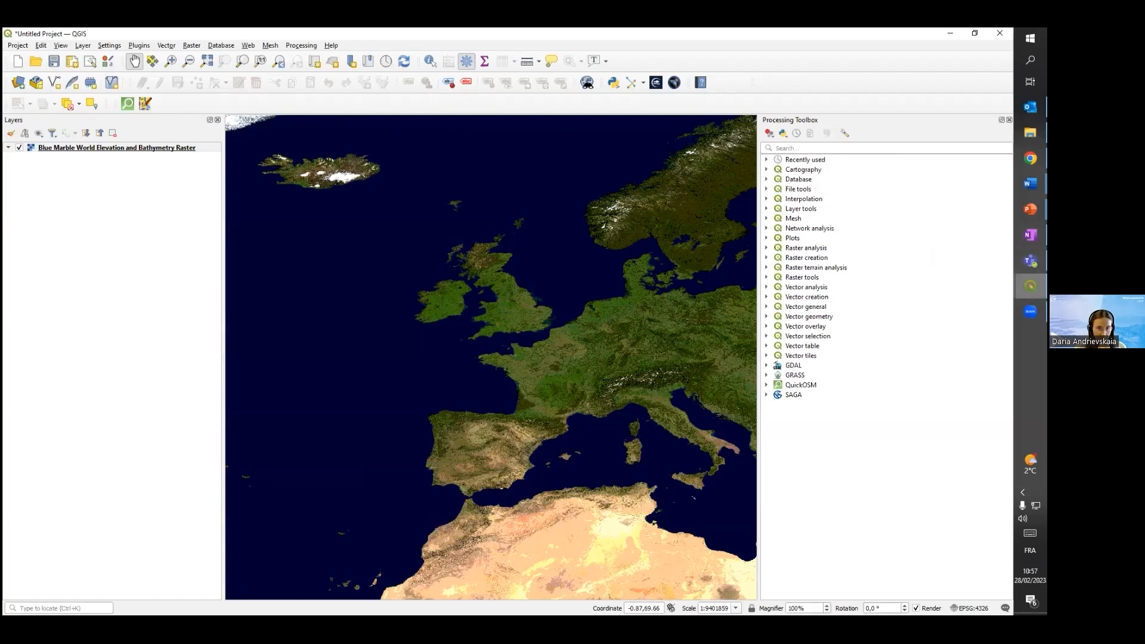
left_click(1030, 286)
left_click(924, 363)
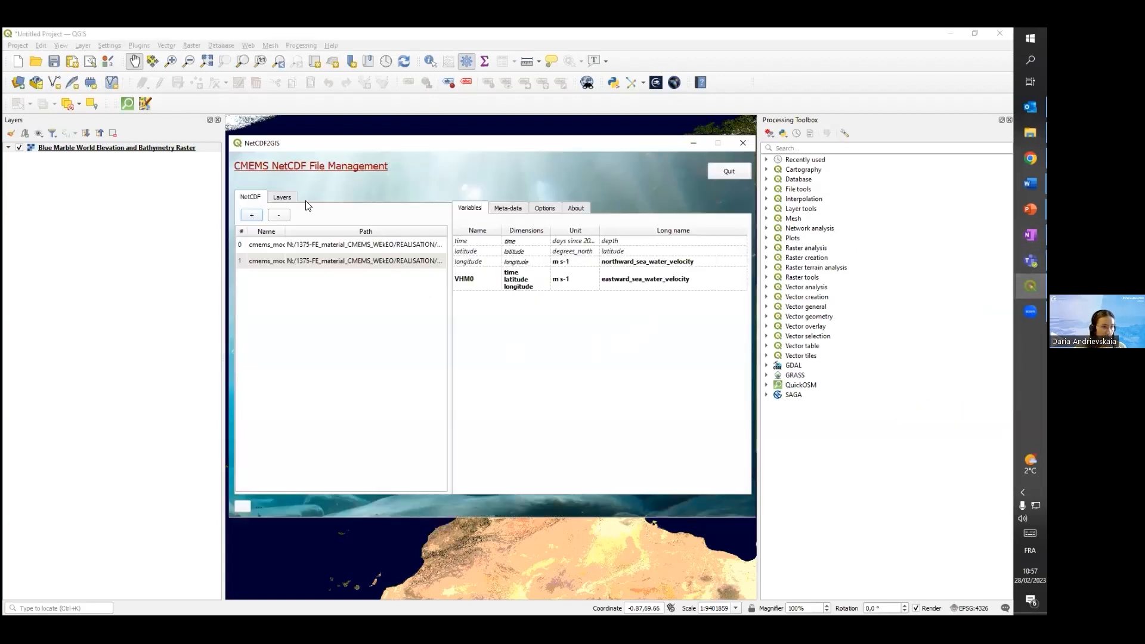
Widen the Name column of the NetCDF file list and inspect the VHM0 variable of the cmems_mod_ibi_wave_sh file
left_click_drag(287, 229, 374, 229)
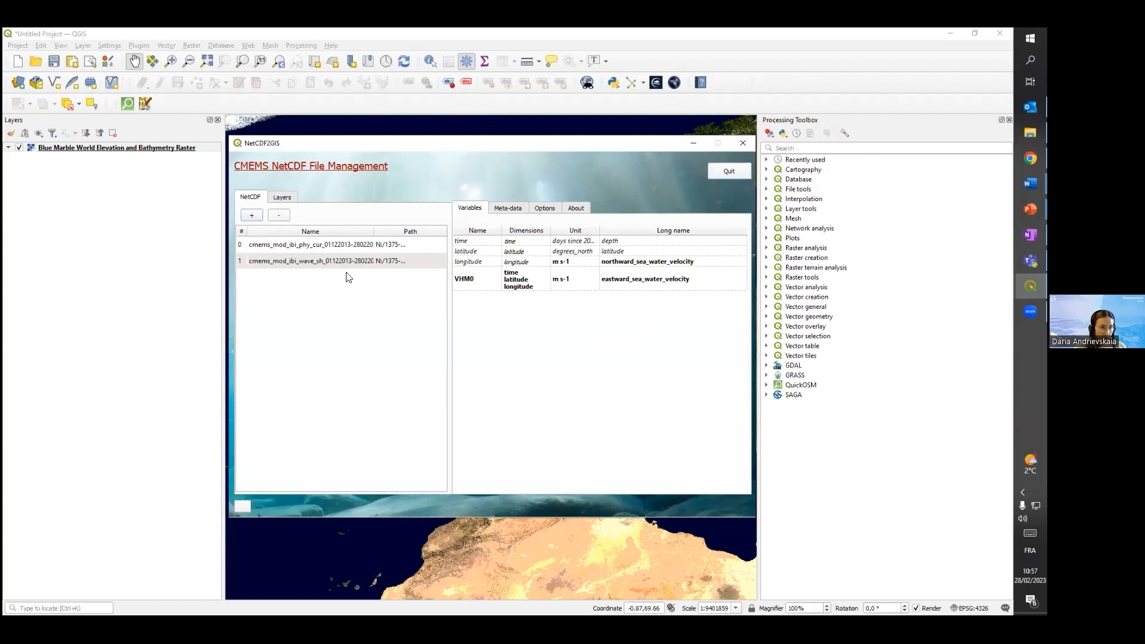
left_click(262, 249)
left_click(286, 263)
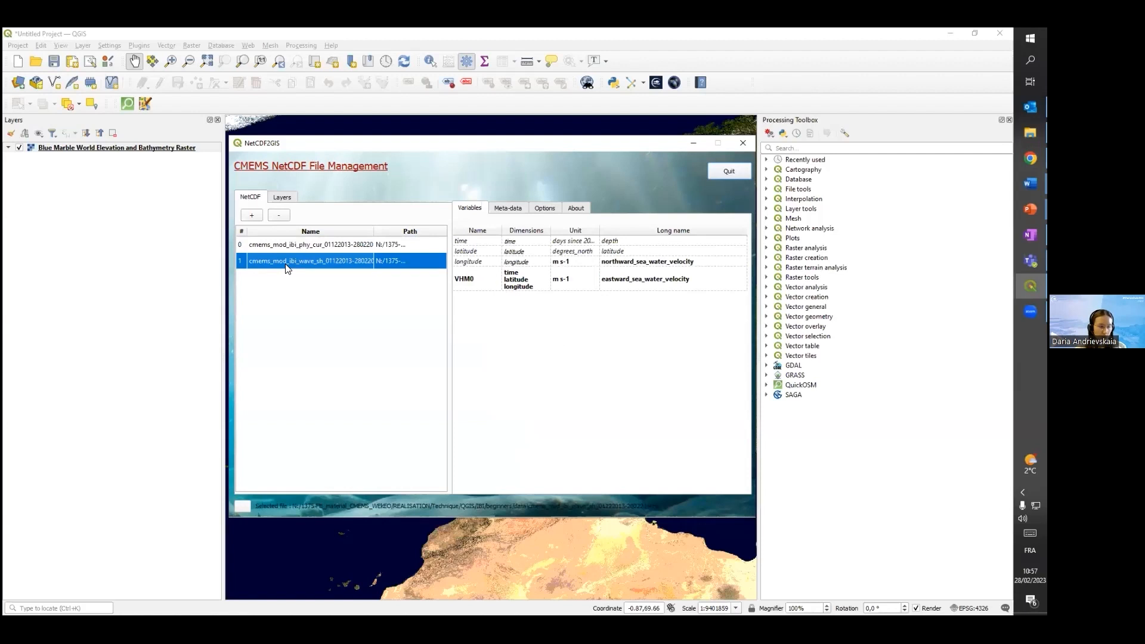
left_click(497, 277)
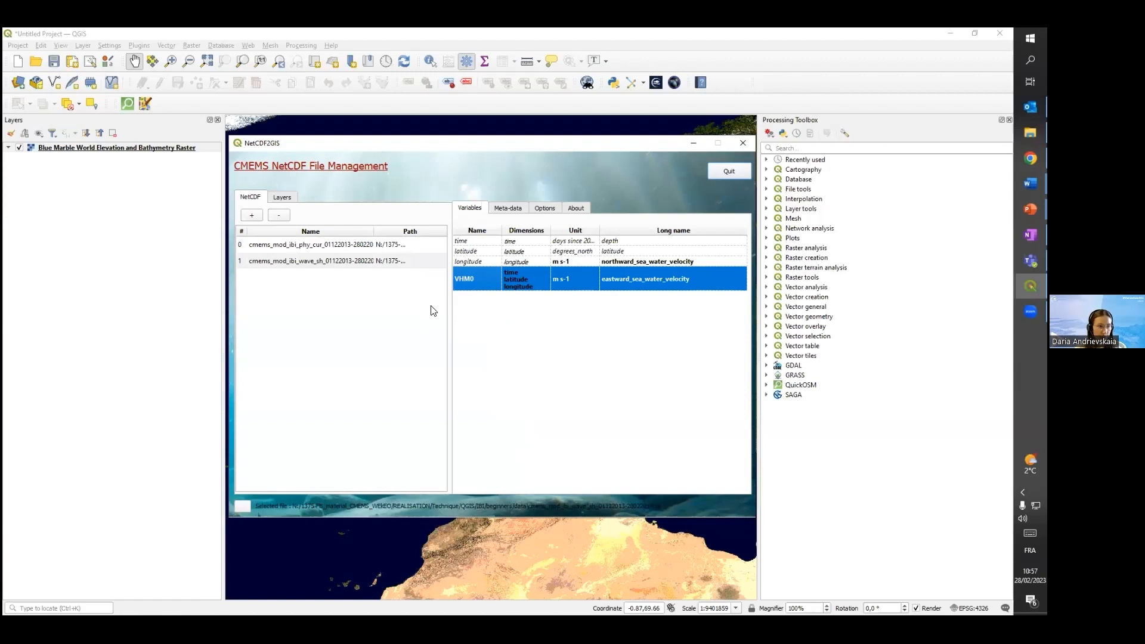
Review the wave file's metadata, the plugin options and the plugin's about information, and return to the variable list
left_click(508, 209)
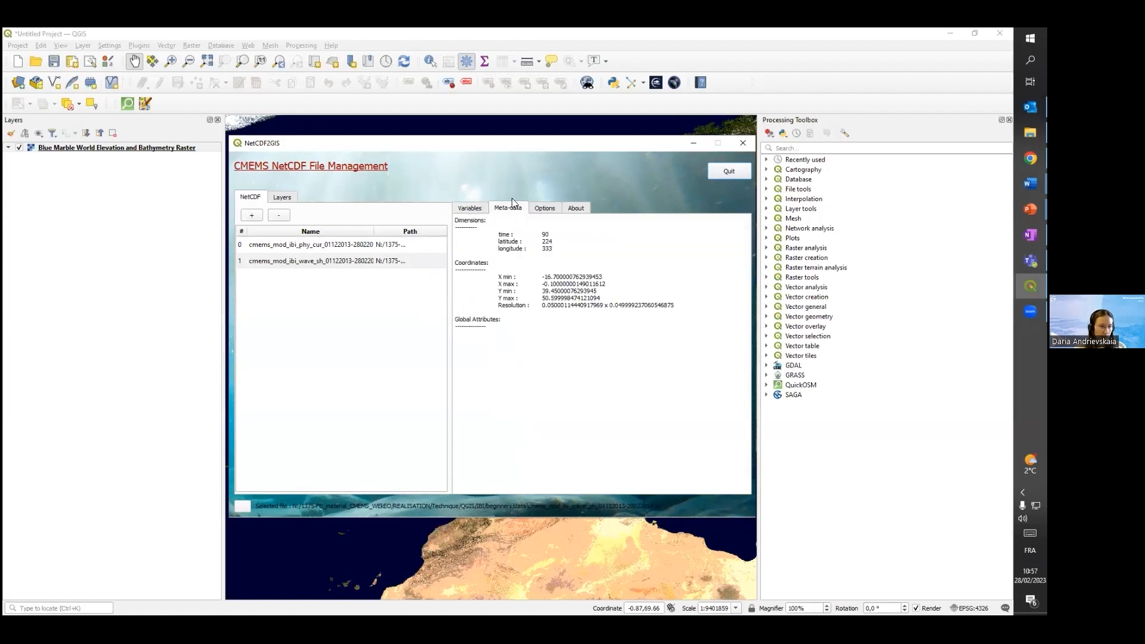
left_click(538, 206)
left_click(579, 206)
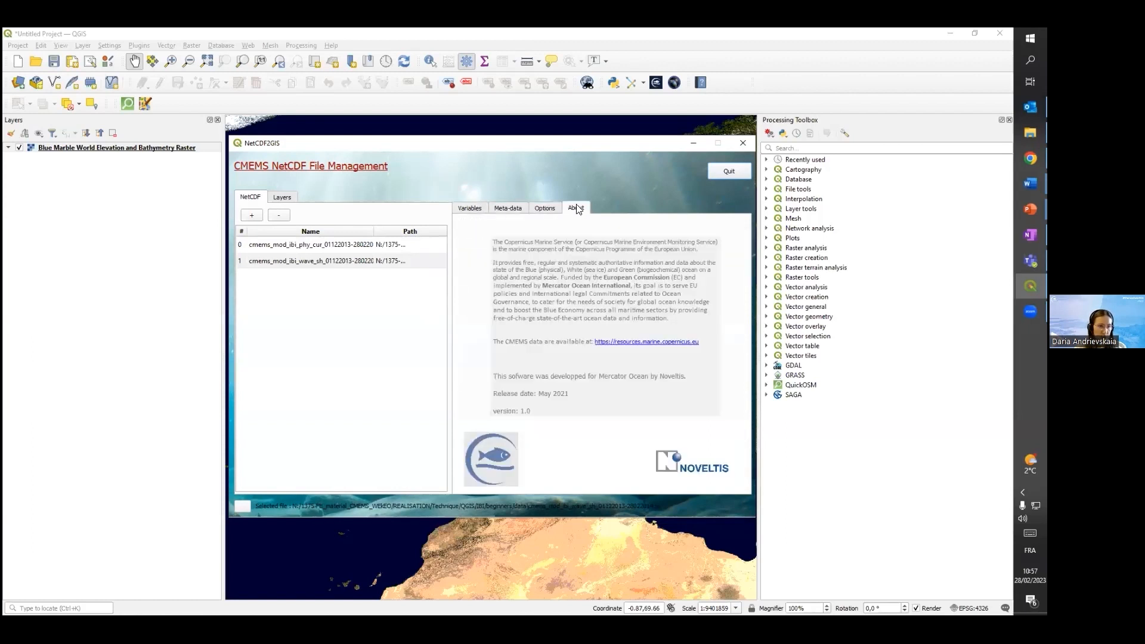
left_click(469, 209)
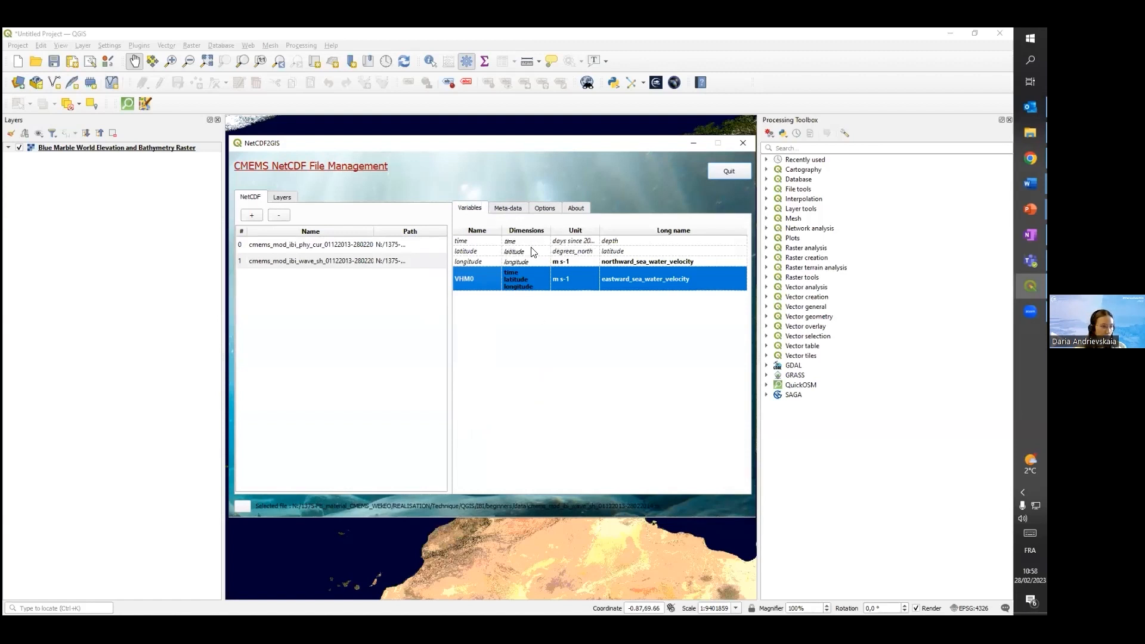
left_click(310, 261)
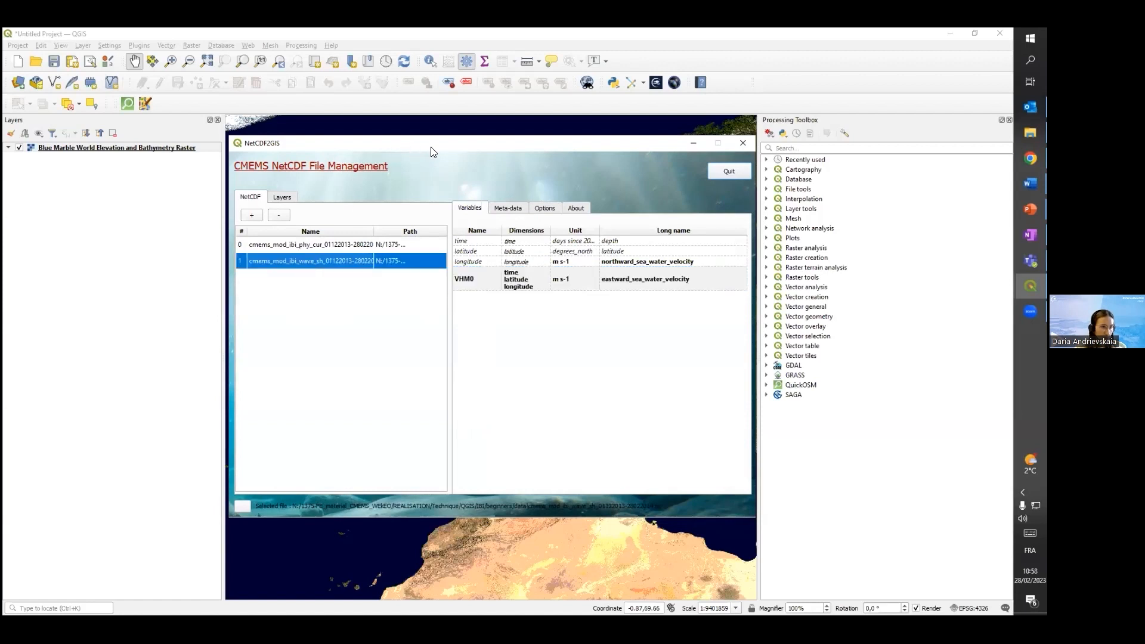
left_click_drag(431, 147, 529, 163)
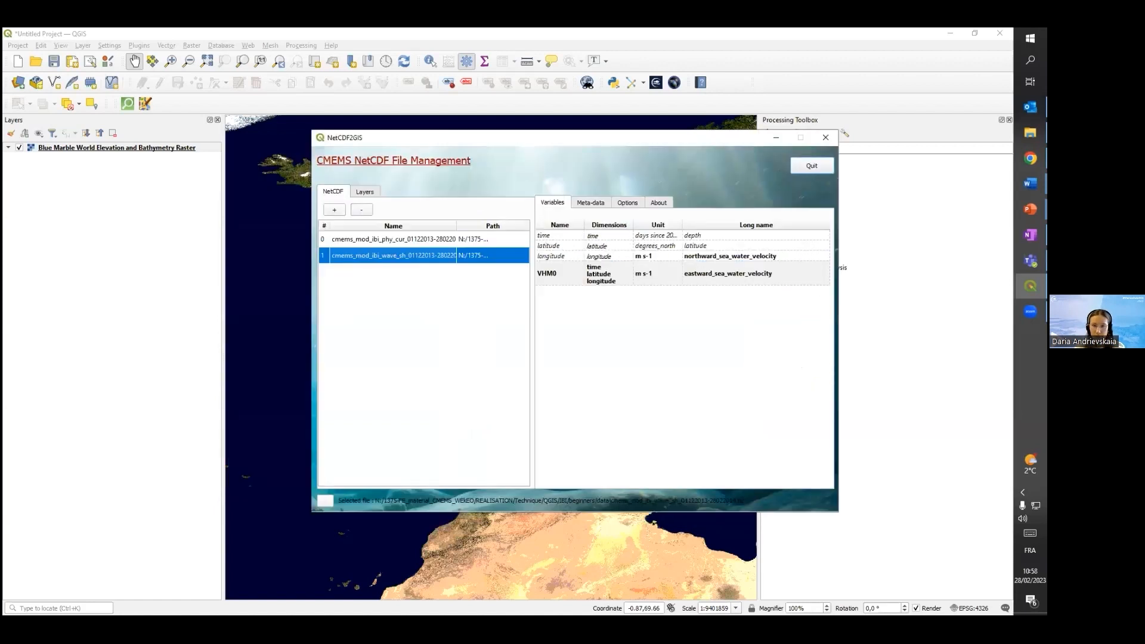
key("alt+Tab")
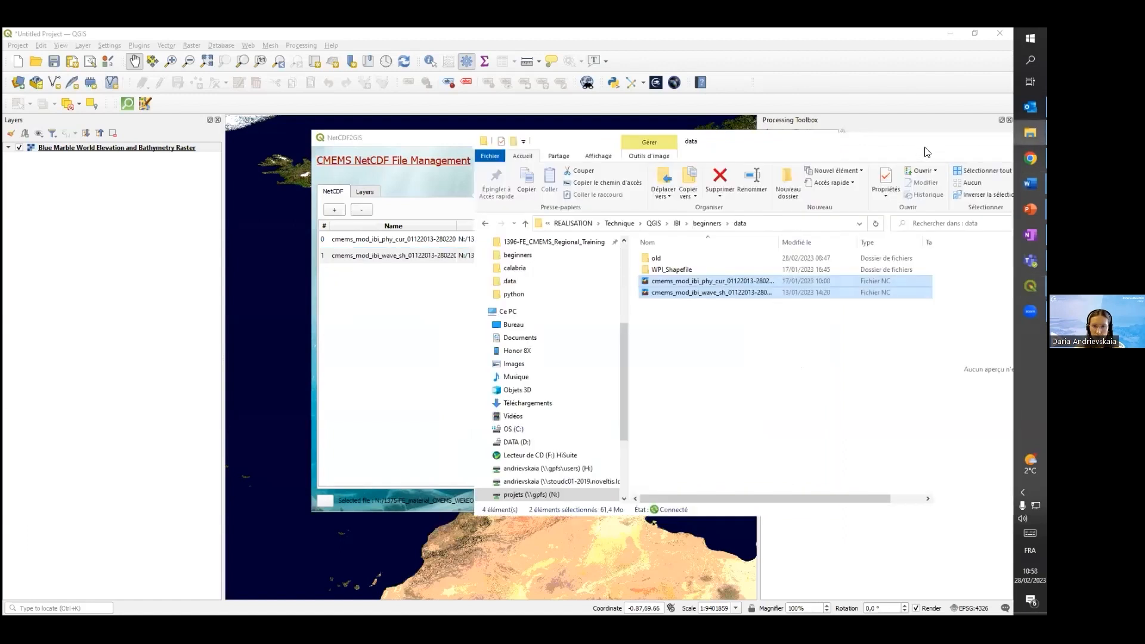
key("alt+Tab")
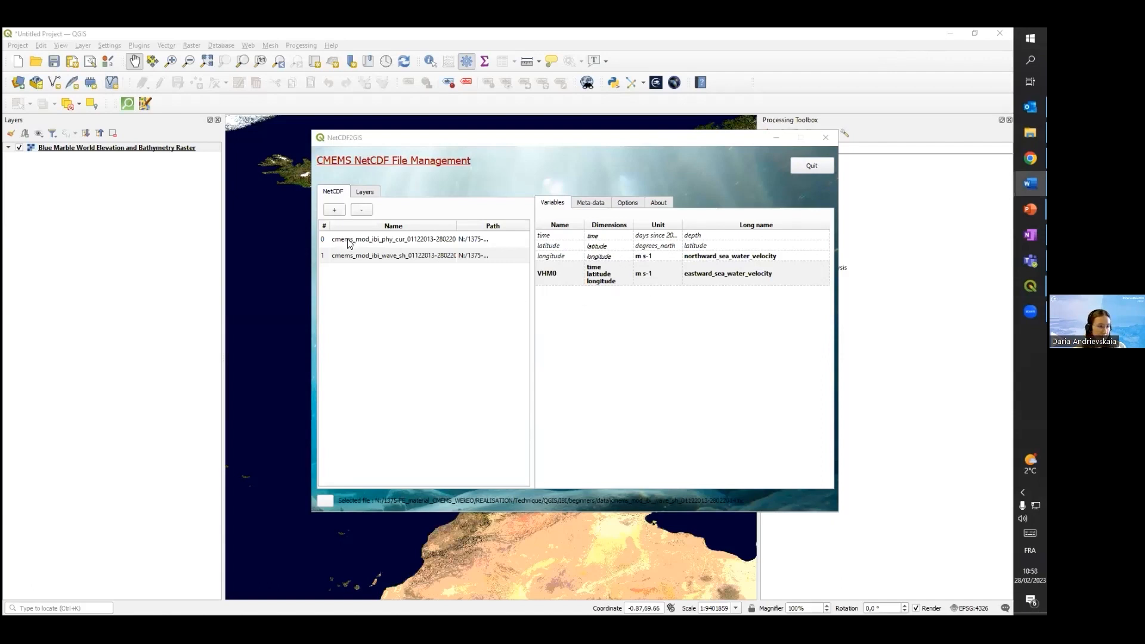
Open the date and display settings for the VHM0 variable of the cmems_mod_ibi_wave_sh file and look through its available dates
left_click(385, 256)
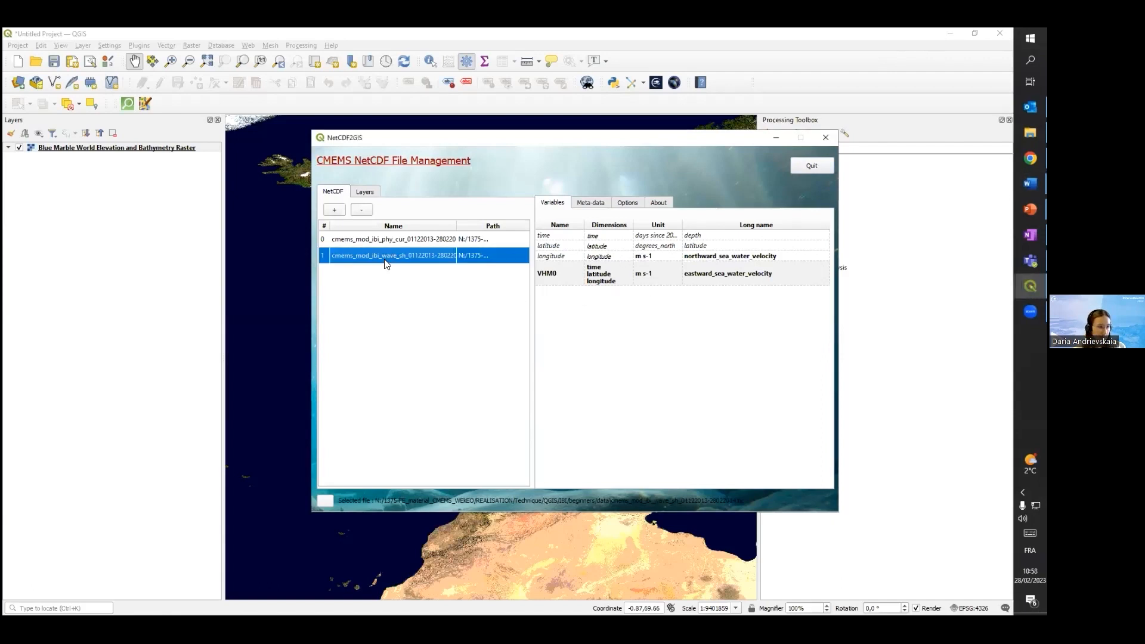
right_click(561, 272)
left_click(572, 270)
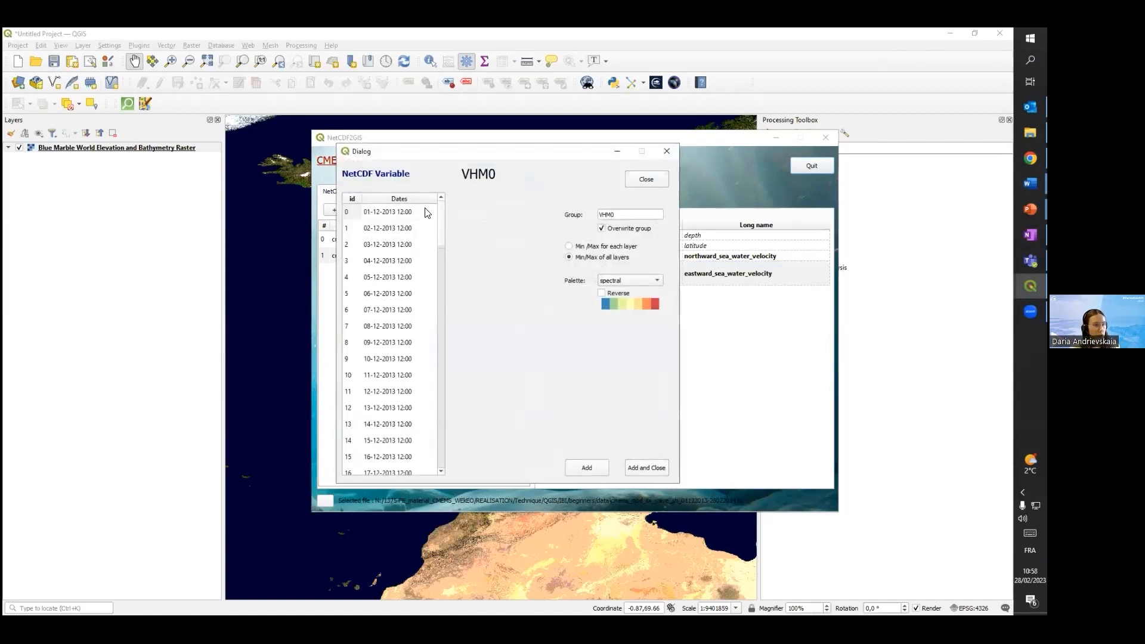
left_click(388, 213)
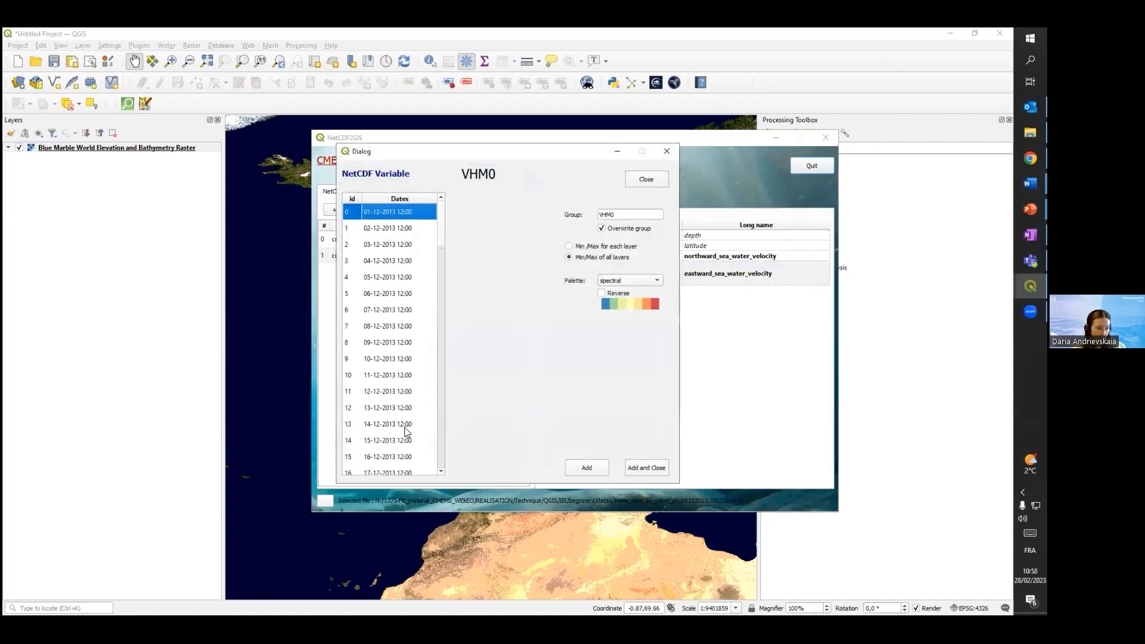
left_click(381, 229)
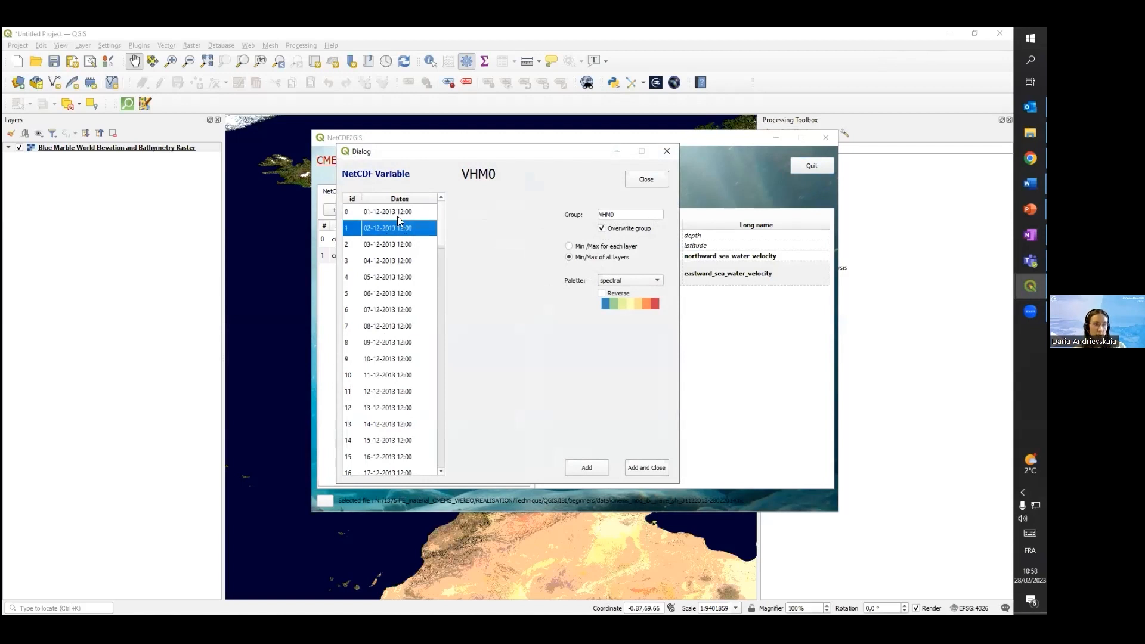
scroll(396, 253, "down", 5)
scroll(399, 256, "up", 5)
scroll(402, 293, "down", 3)
scroll(403, 293, "up", 3)
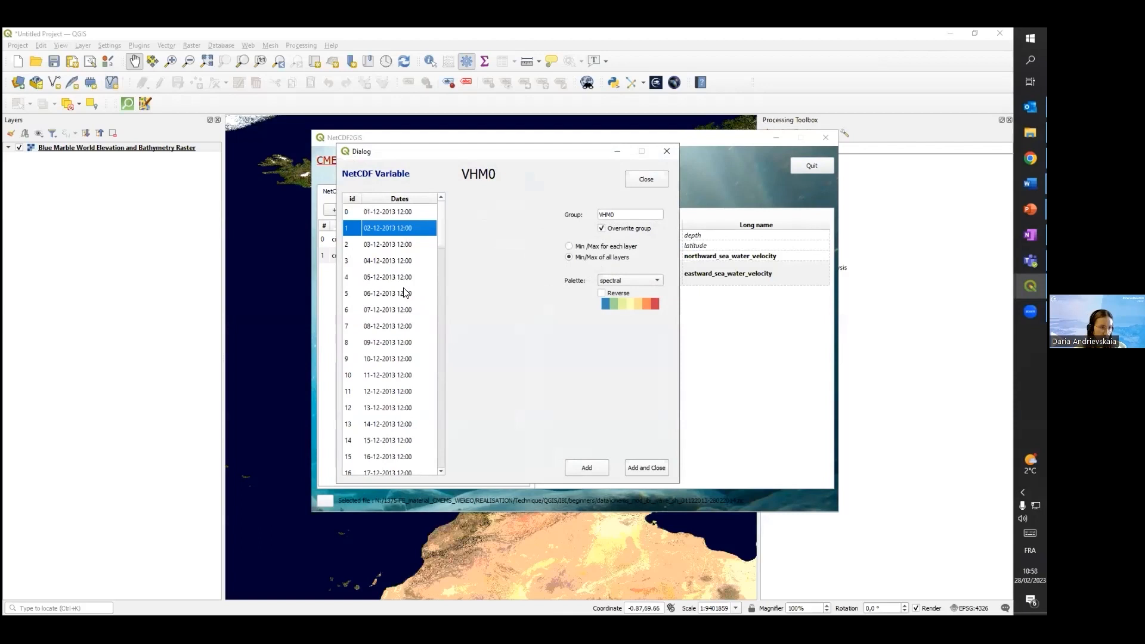
Select the VHM0 dates 01-12-2013, 10-12-2013, 20-12-2013 and 30-12-2013 together in the date list
left_click(398, 212)
left_click(379, 358, "ctrl")
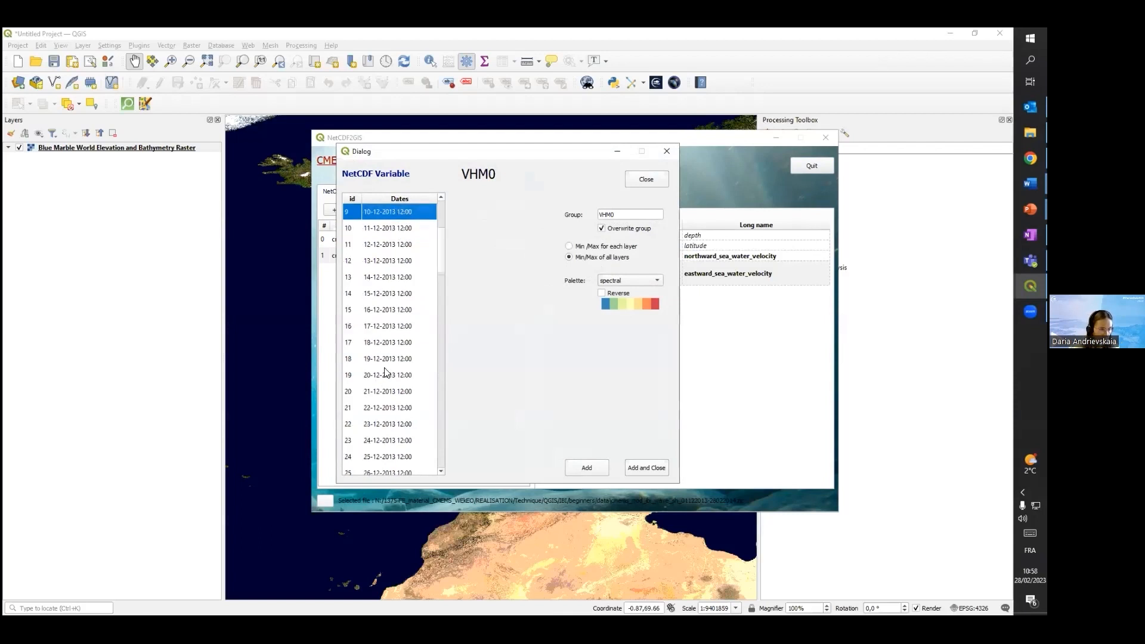
scroll(382, 375, "down", 7)
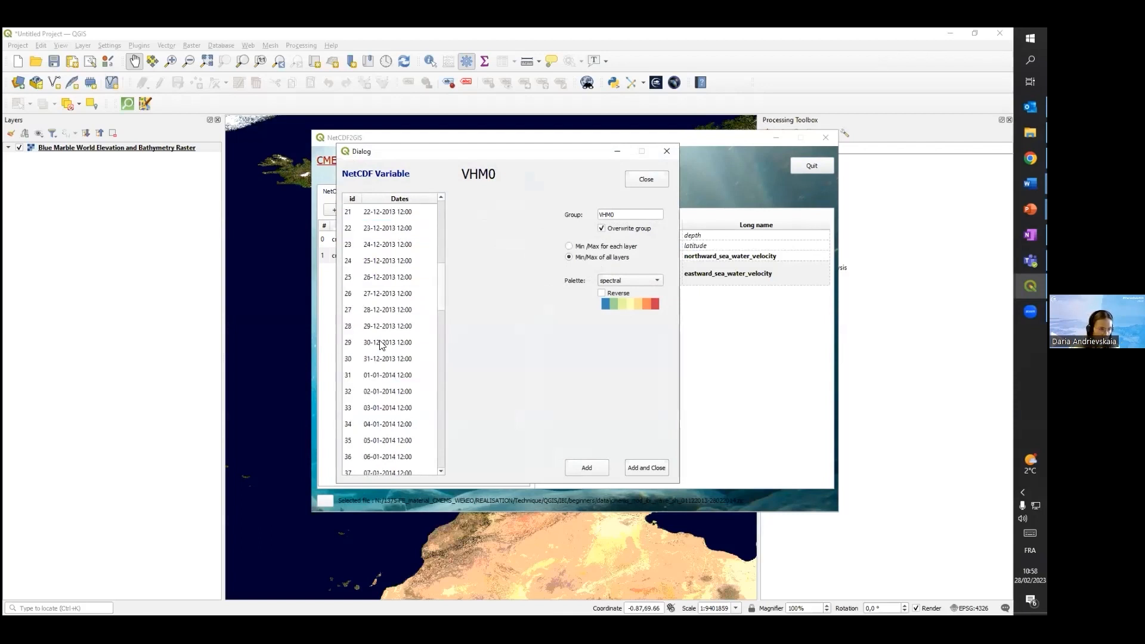
left_click(382, 343, "ctrl")
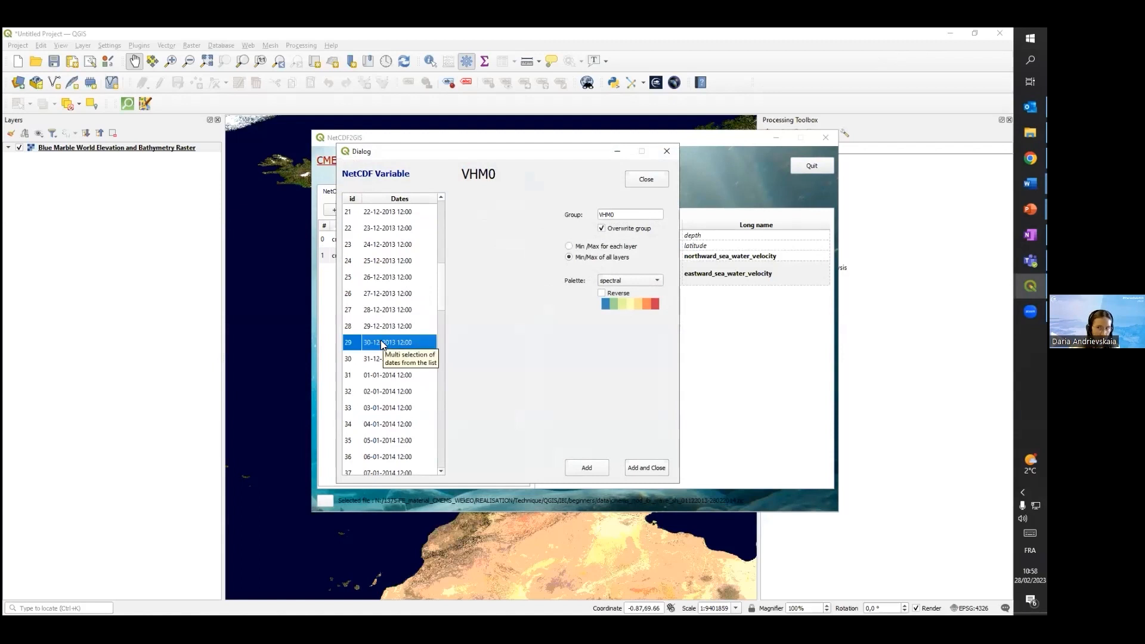
scroll(384, 347, "down", 2)
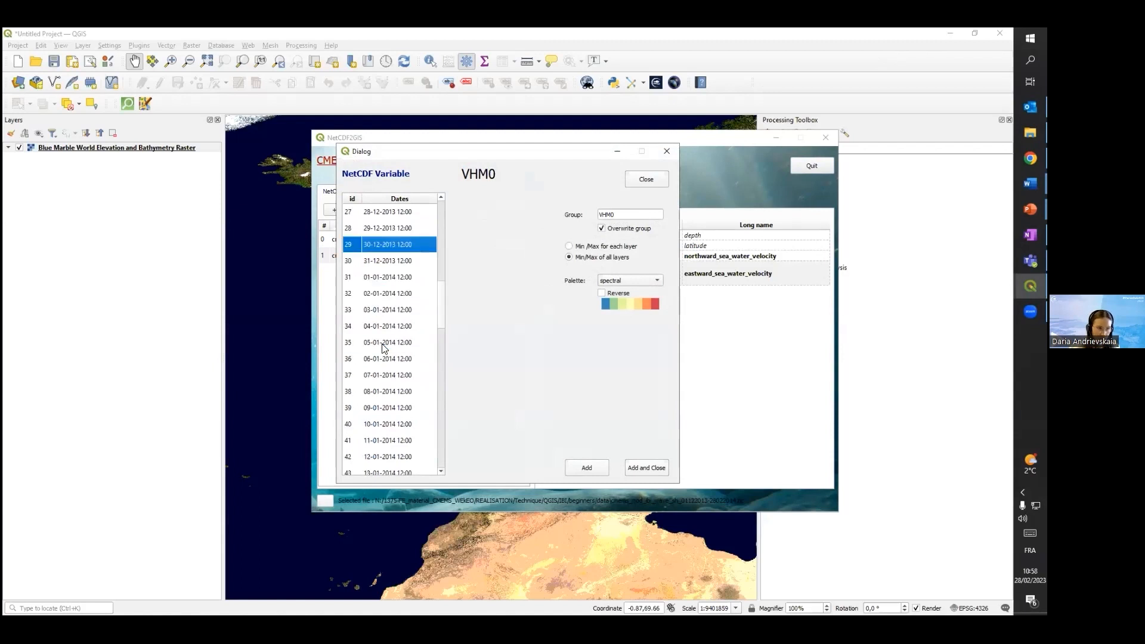
Extend the VHM0 date selection with 10-01-2014, 20-01-2014 and 31-01-2014
left_click(384, 424, "ctrl")
scroll(388, 348, "down", 2)
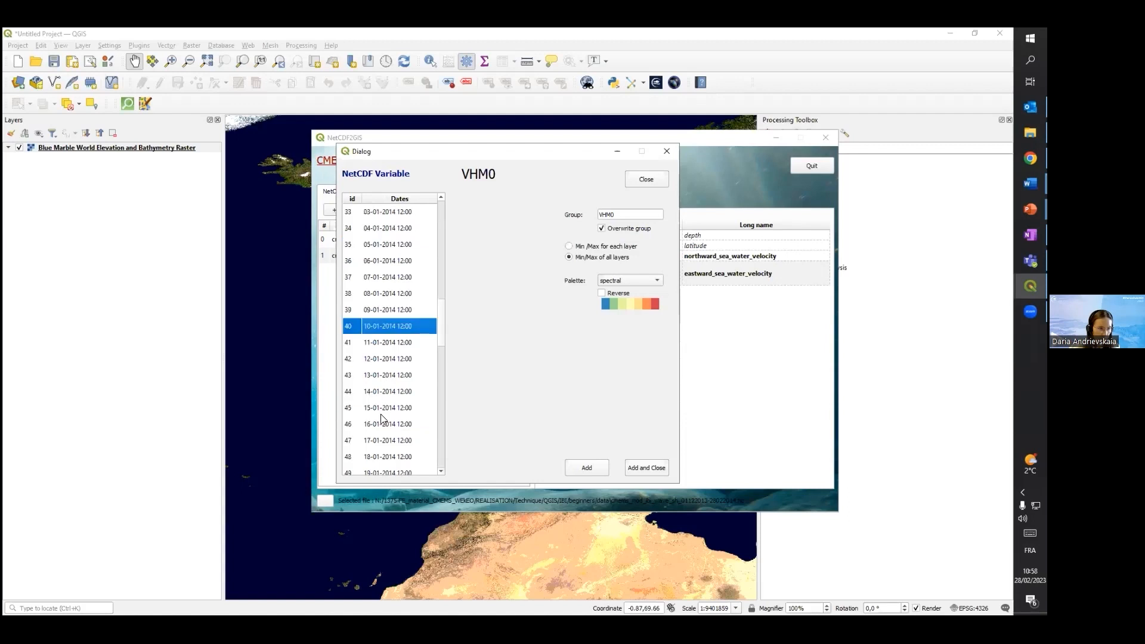
scroll(386, 445, "down", 3)
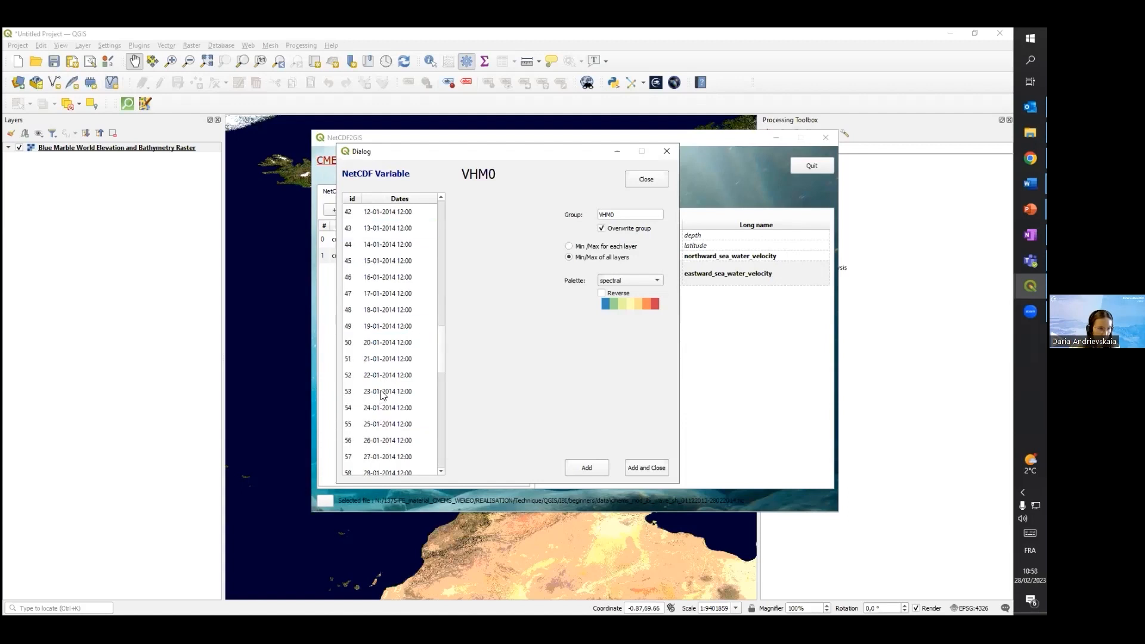
left_click(381, 346, "ctrl")
scroll(381, 346, "down", 2)
left_click(374, 424, "ctrl")
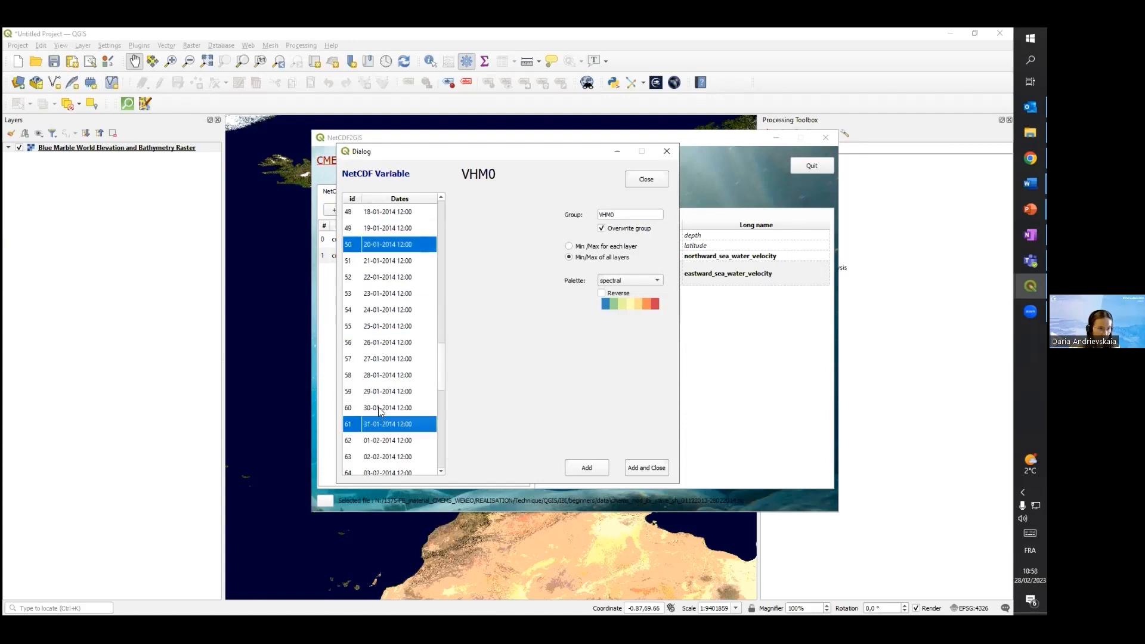
scroll(381, 376, "down", 3)
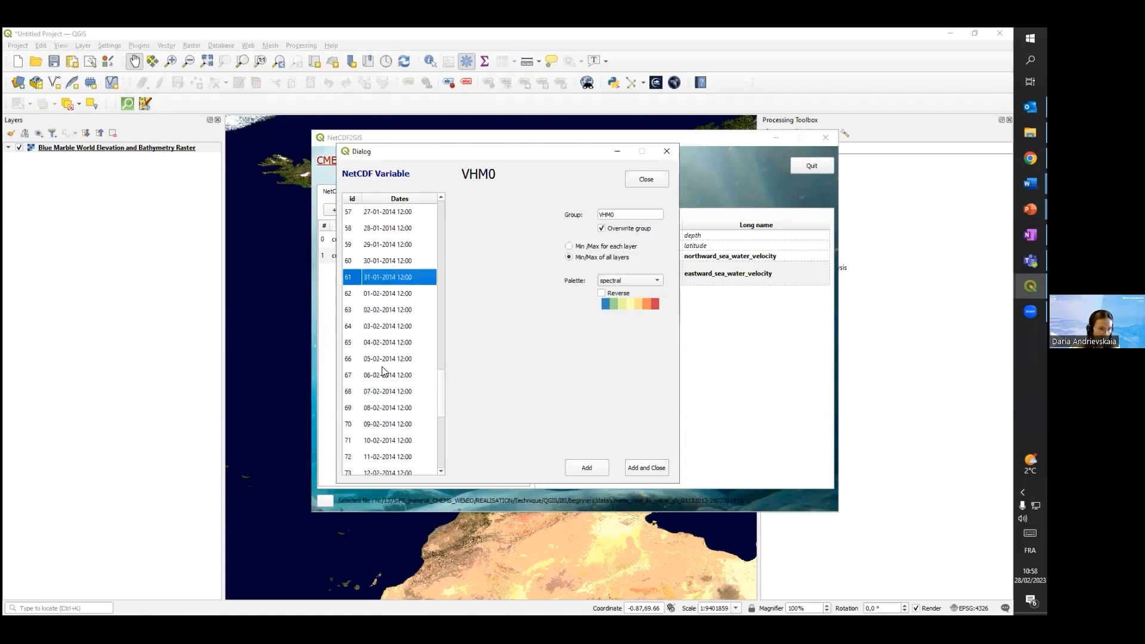
scroll(384, 377, "down", 1)
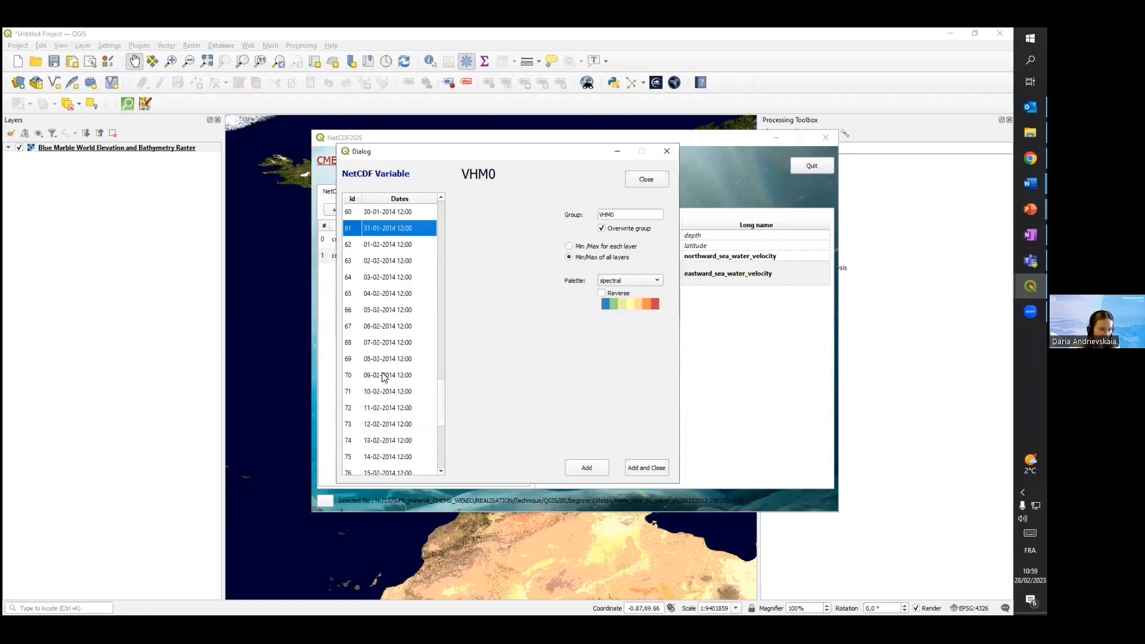
Add 10-02-2014, 20-02-2014 and 28-02-2014 to the selection and load all selected VHM0 dates as layers, minimizing the plugin window
left_click(380, 395, "ctrl")
scroll(380, 396, "down", 3)
left_click(382, 410, "ctrl")
scroll(379, 453, "down", 2)
left_click(378, 466, "ctrl")
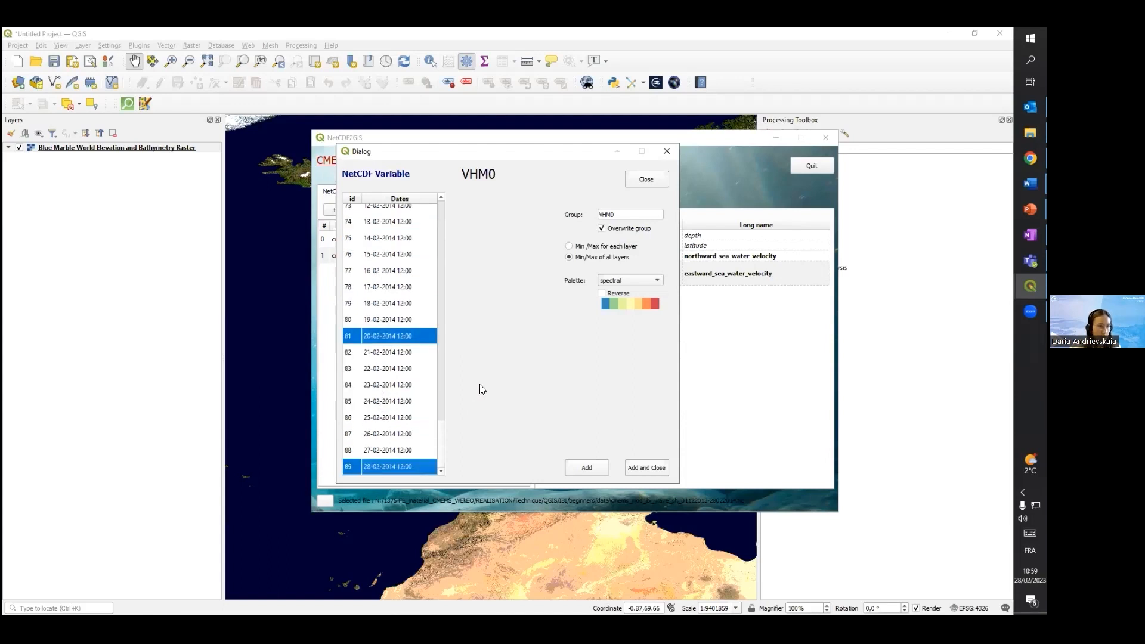
scroll(358, 289, "up", 11)
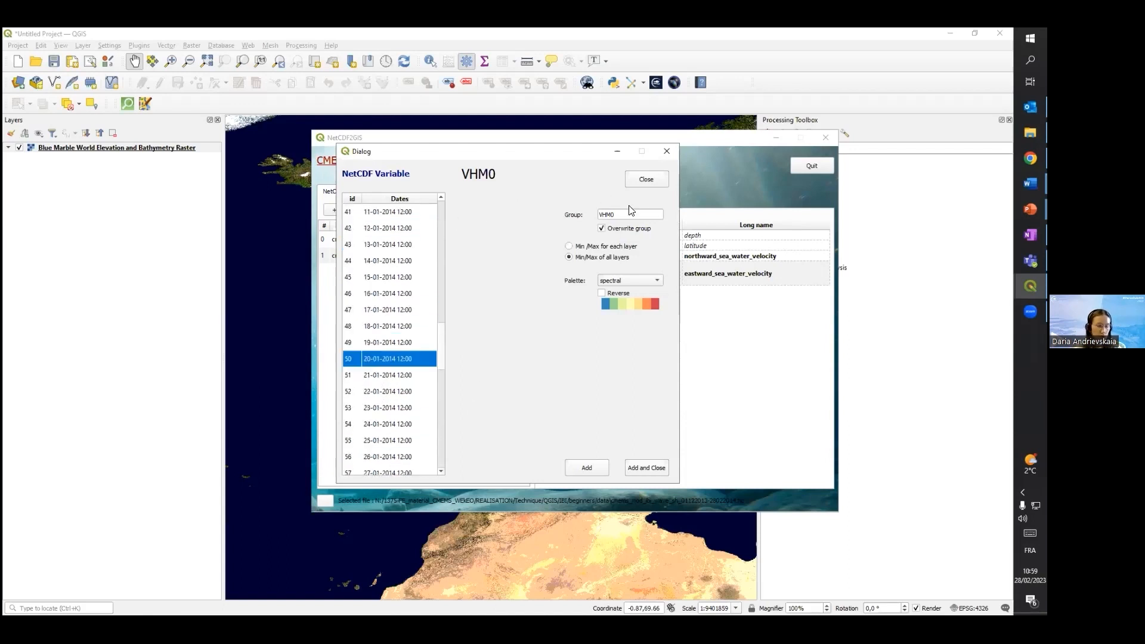
left_click(634, 466)
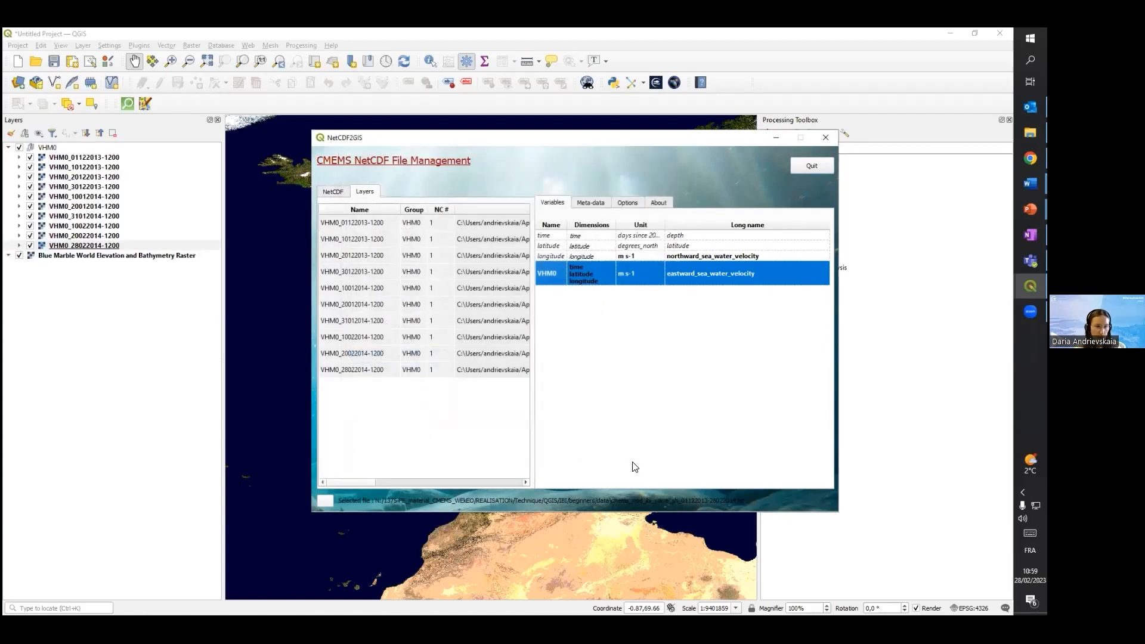
left_click(776, 136)
left_click_drag(535, 435, 528, 405)
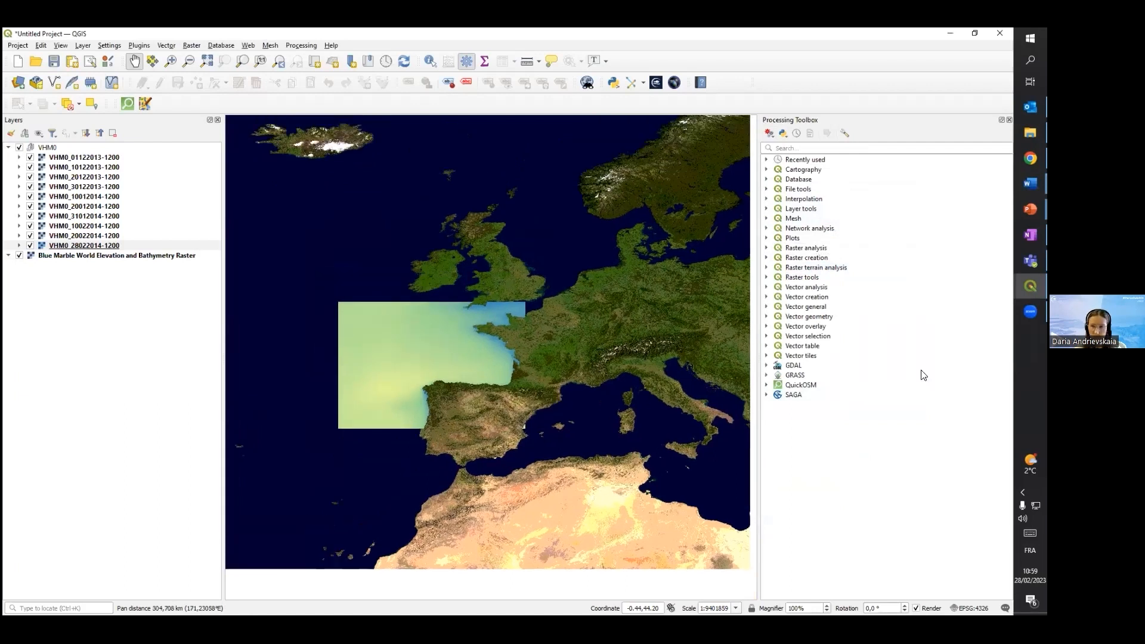
Compare the dates by hiding the VHM0 layers from 01122013 through 20012014 one by one, and make them all visible again
left_click(1030, 184)
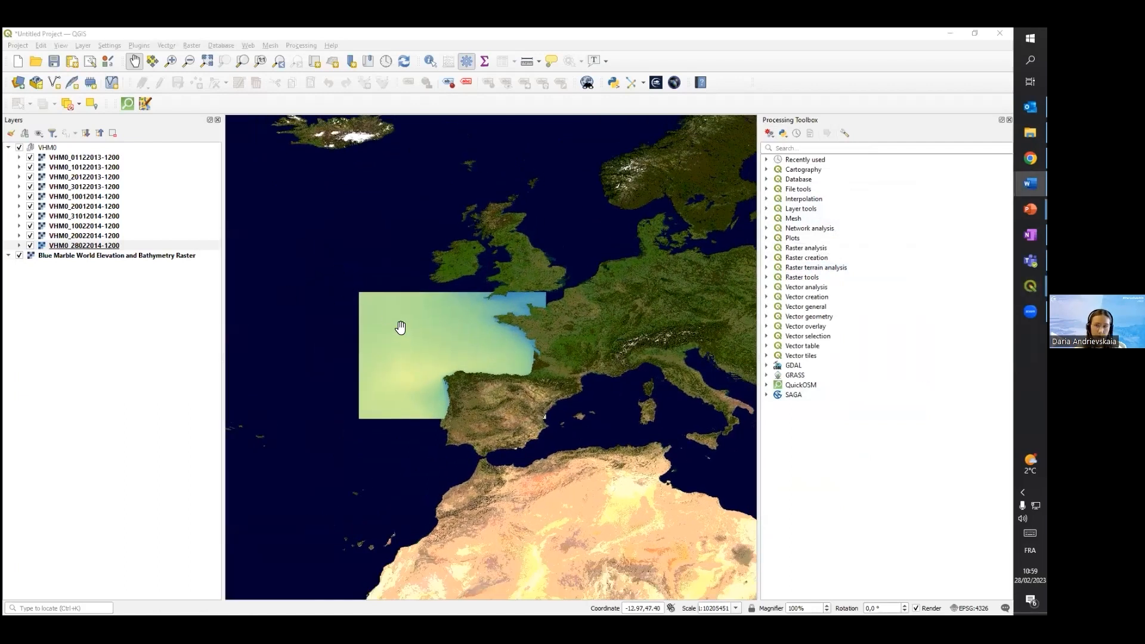
left_click(30, 158)
left_click(30, 167)
left_click(30, 176)
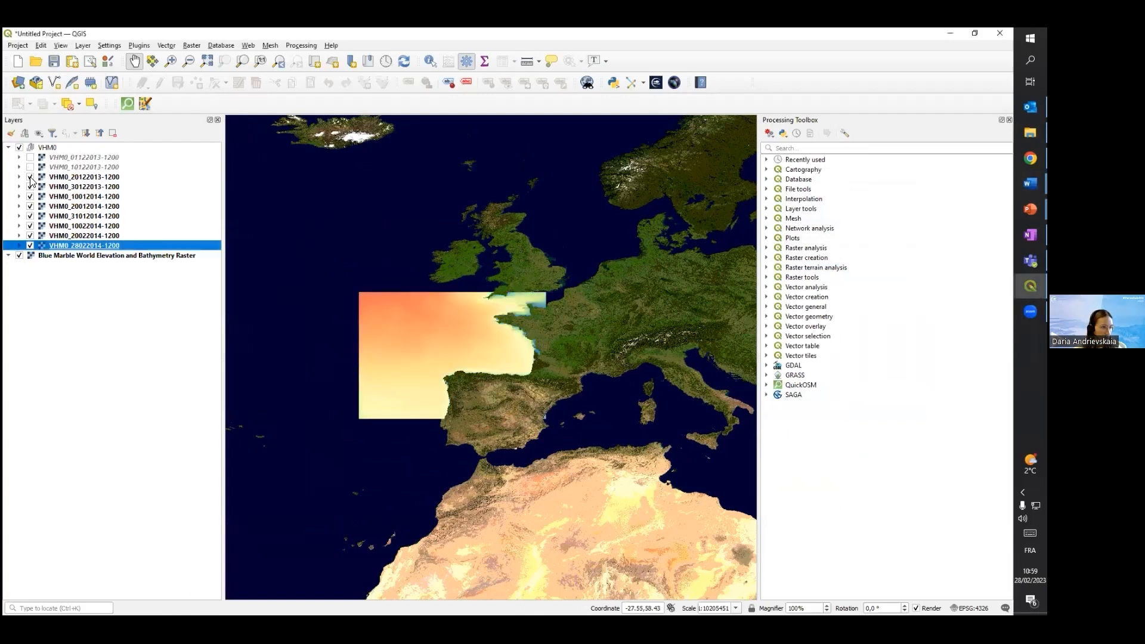
left_click(30, 186)
left_click(30, 196)
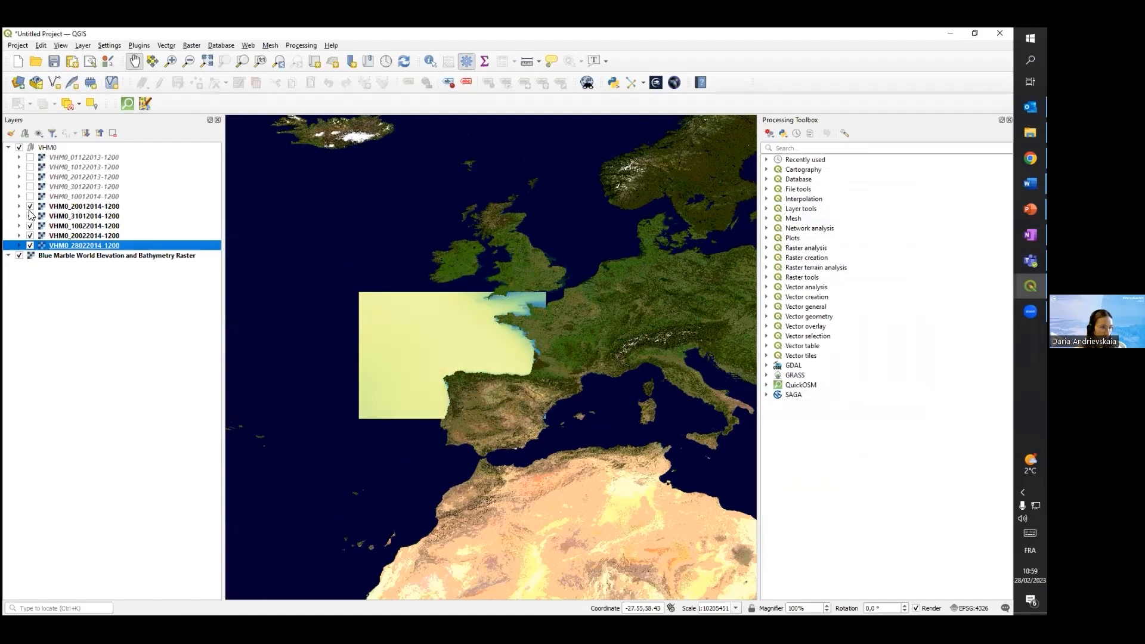
left_click(30, 207)
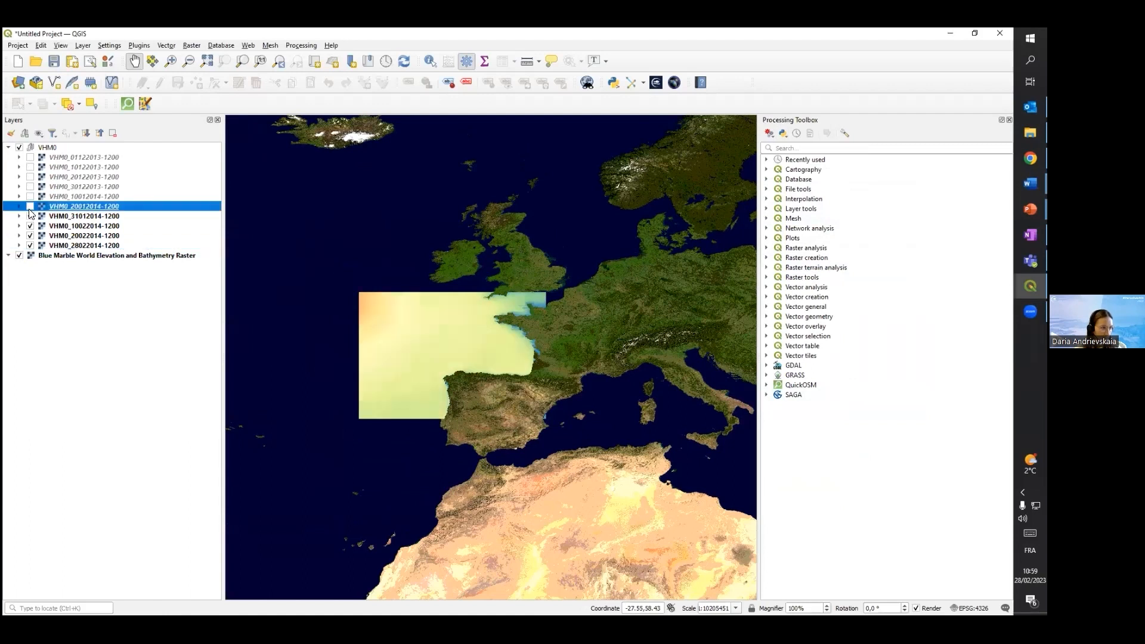
left_click(29, 207)
left_click(30, 197)
left_click(30, 187)
left_click(30, 177)
left_click(30, 167)
left_click(30, 156)
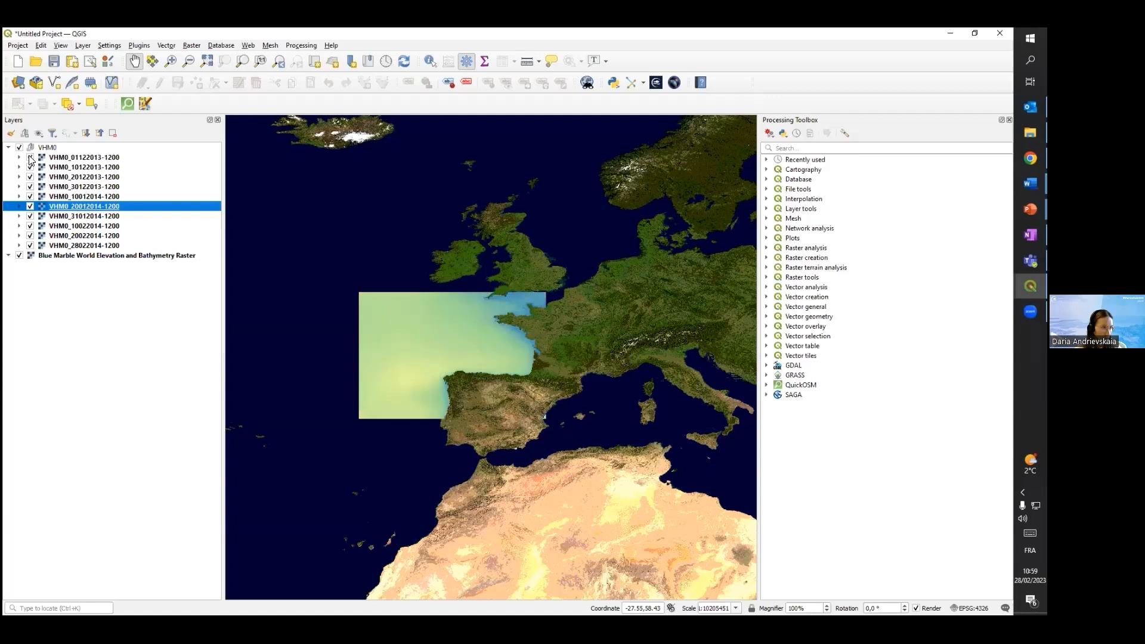
left_click(62, 167)
right_click(62, 158)
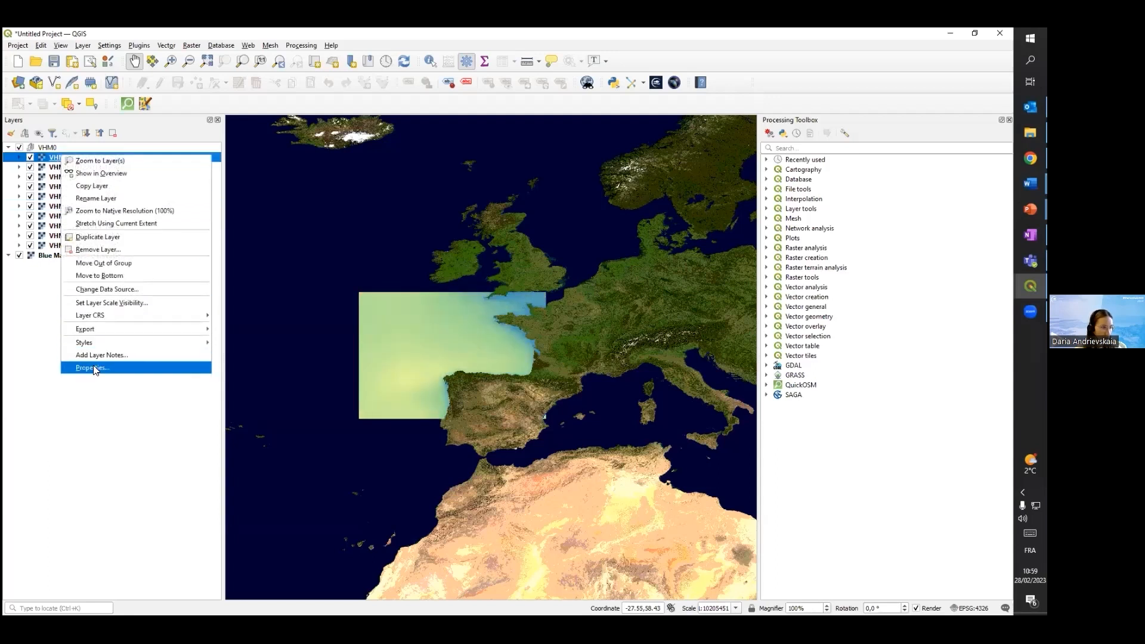
left_click(95, 369)
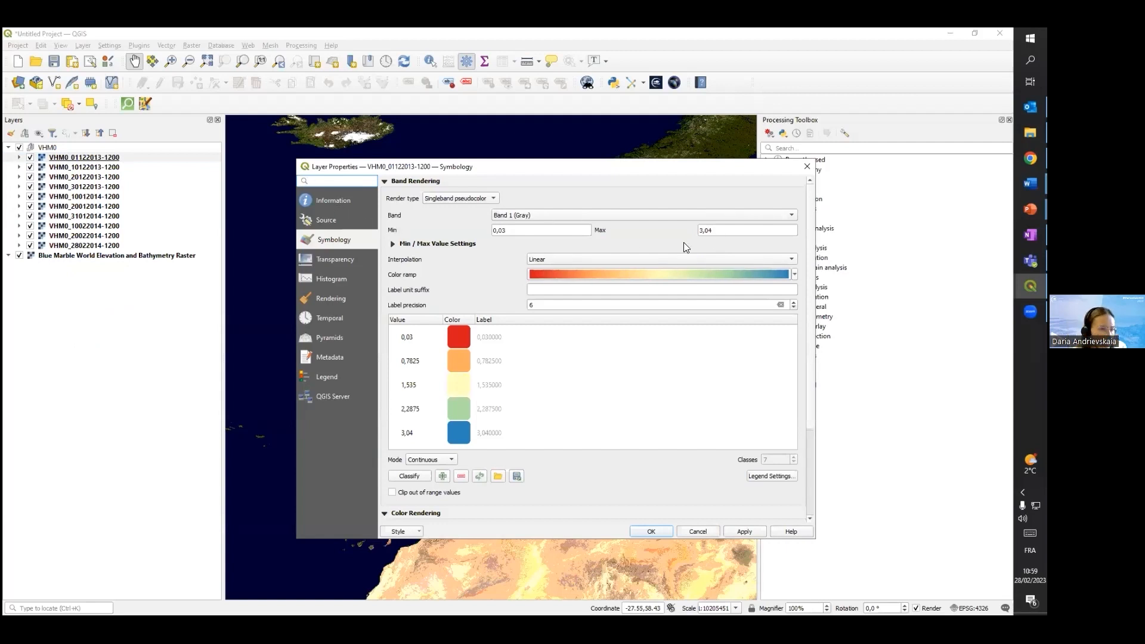
left_click_drag(505, 230, 489, 232)
type("0")
left_click_drag(715, 230, 693, 230)
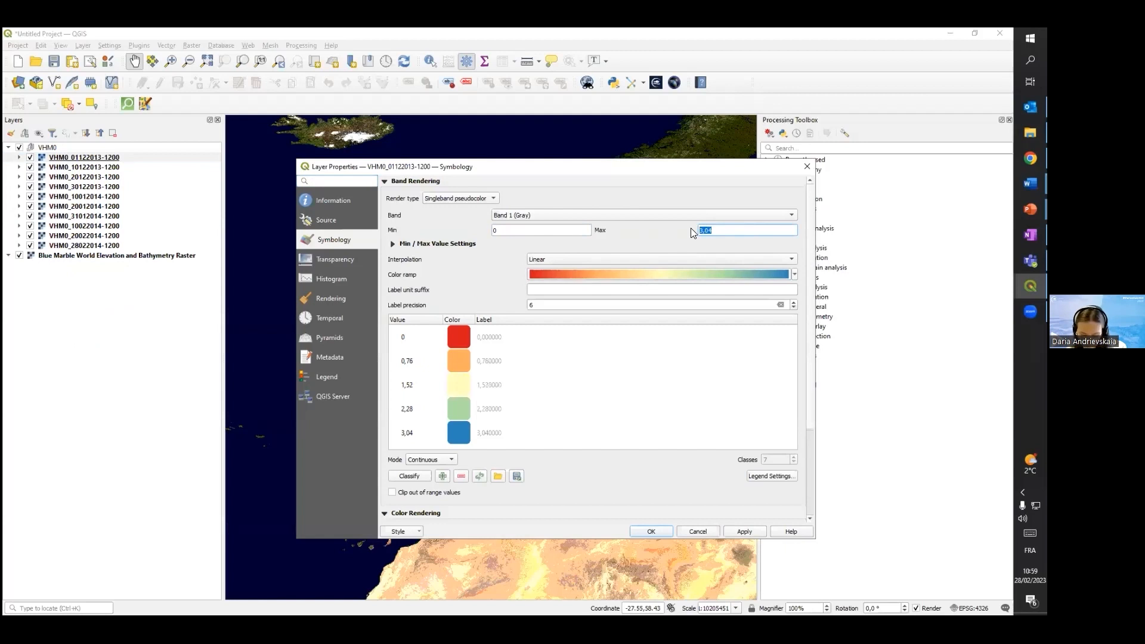
type("4")
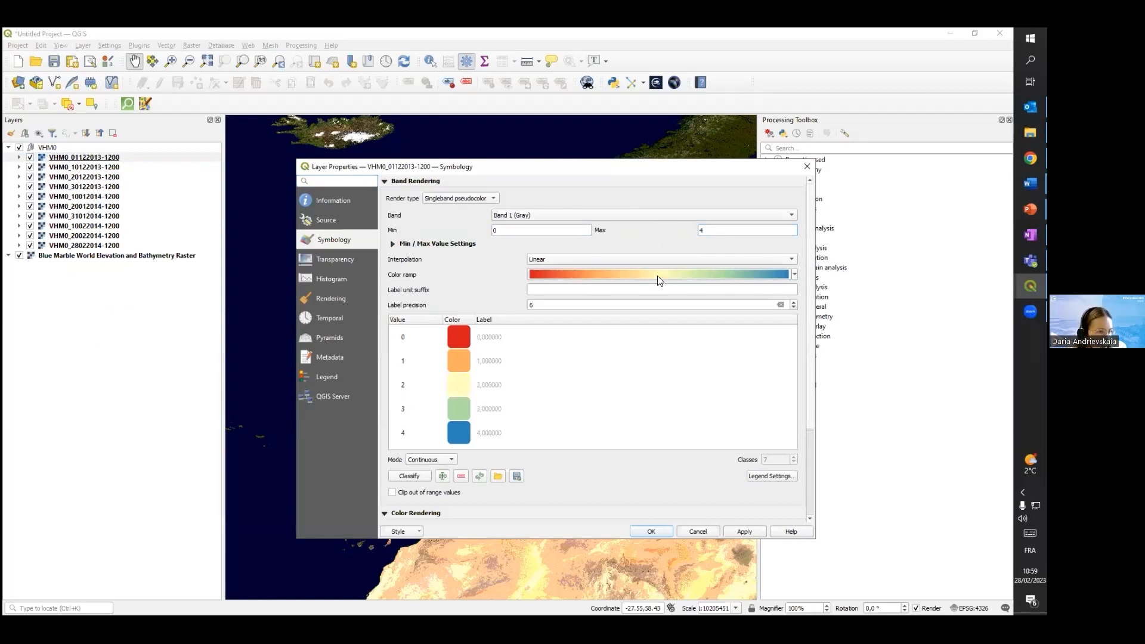
left_click(793, 275)
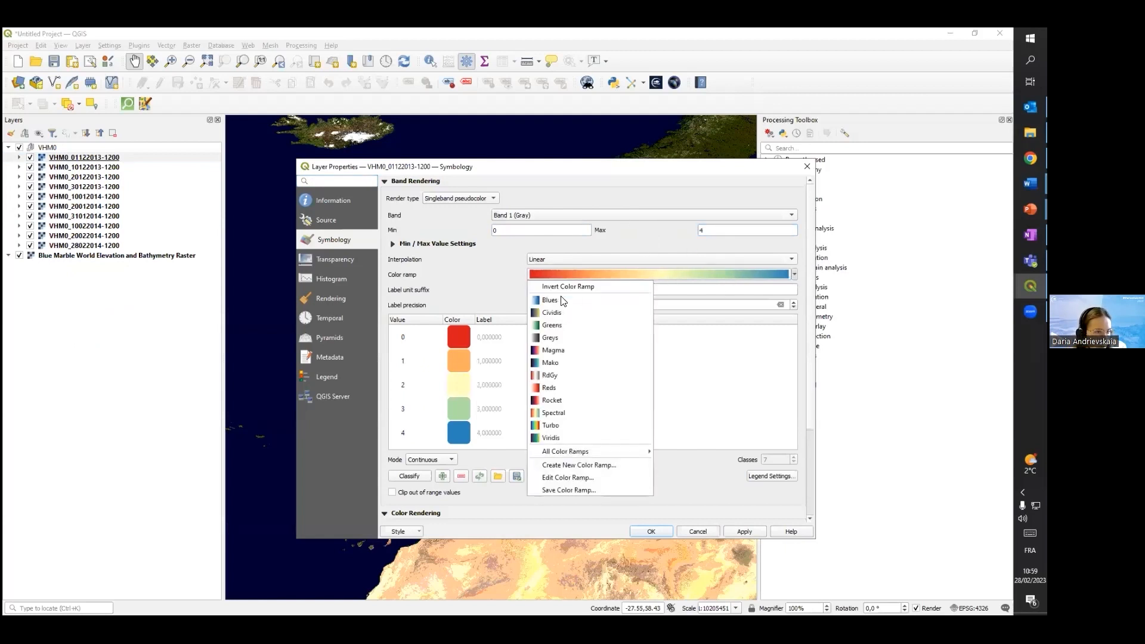
left_click(576, 284)
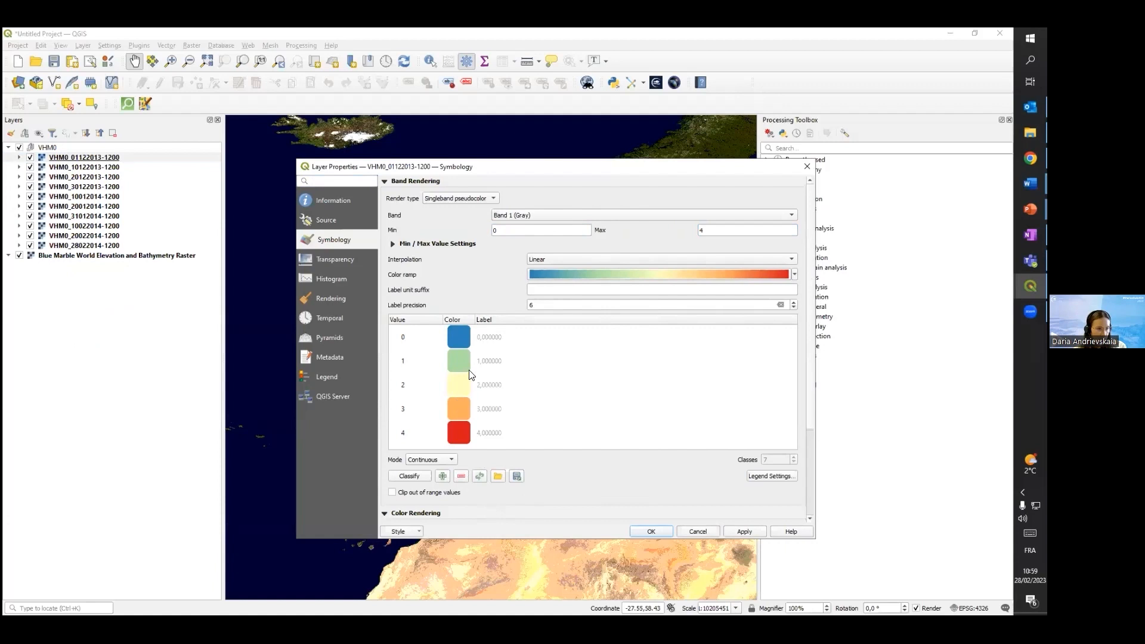
scroll(440, 445, "down", 1)
left_click(437, 440)
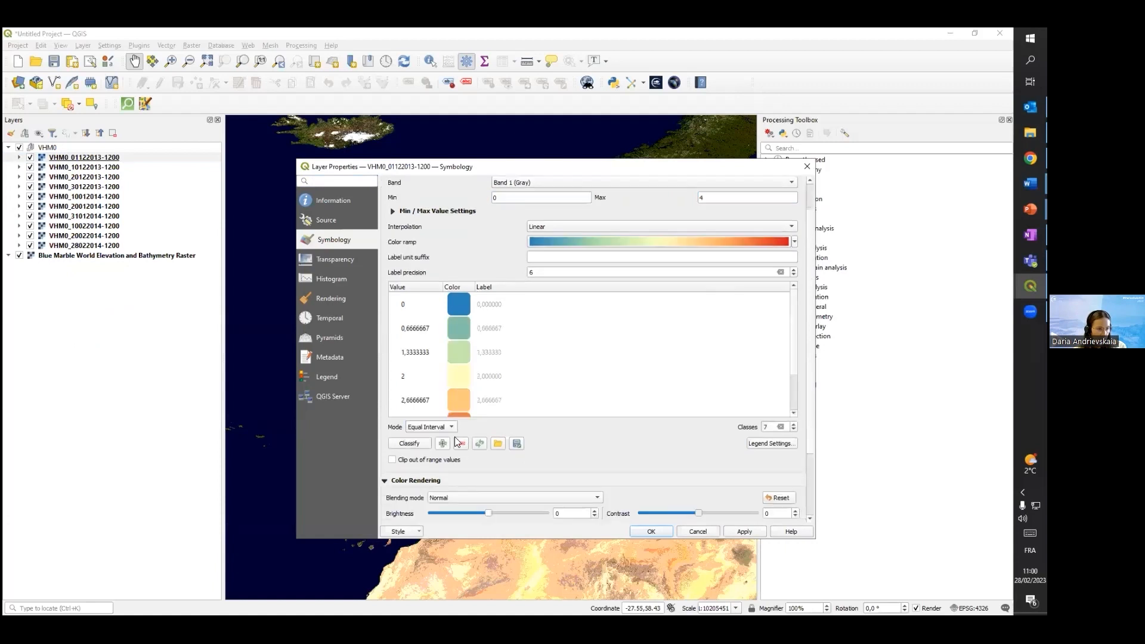
left_click(794, 429)
left_click(795, 429)
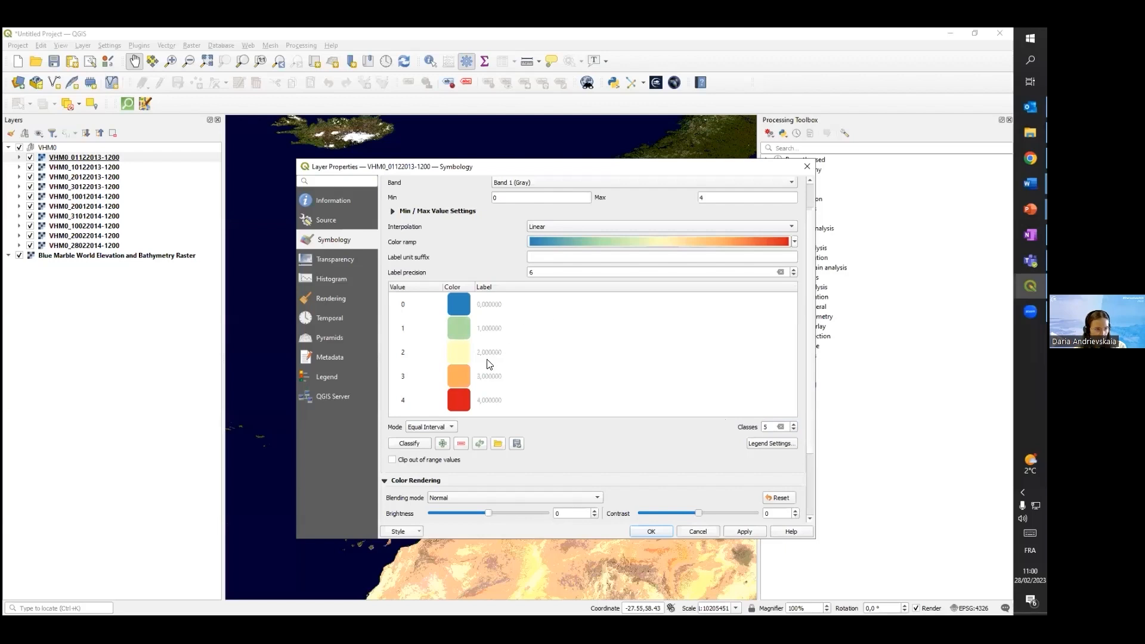
left_click_drag(552, 271, 526, 273)
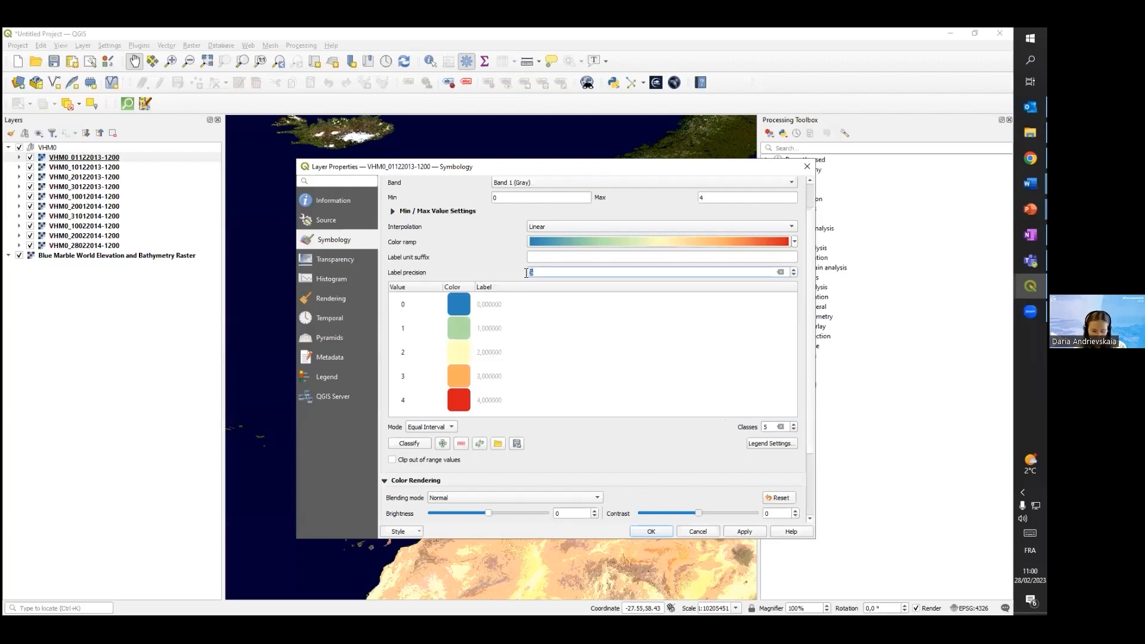
type("1")
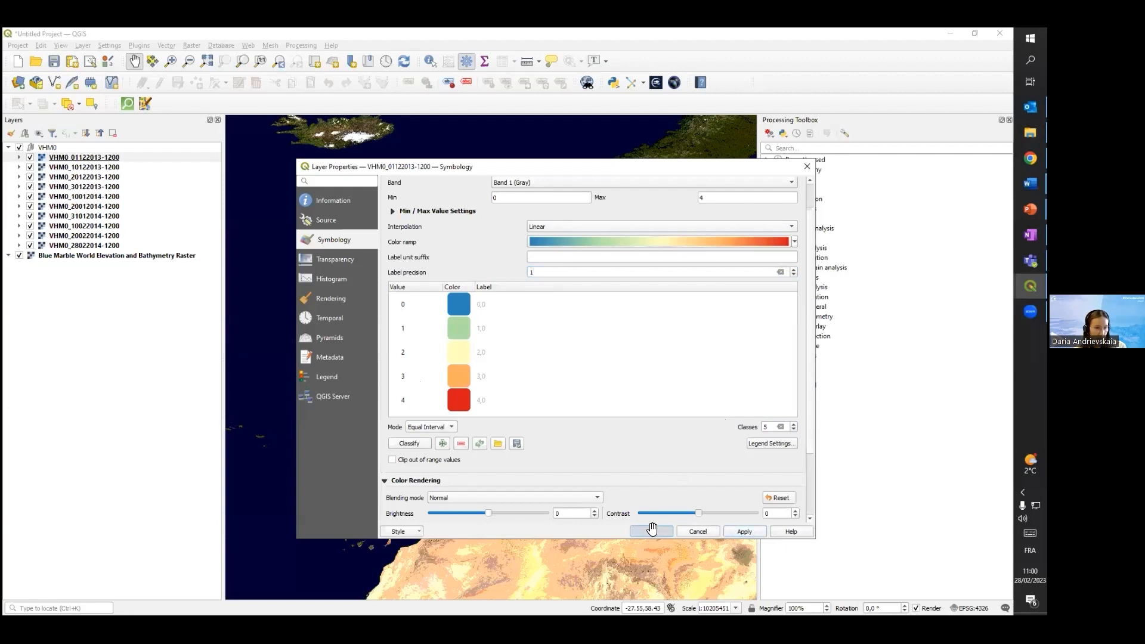
left_click(651, 532)
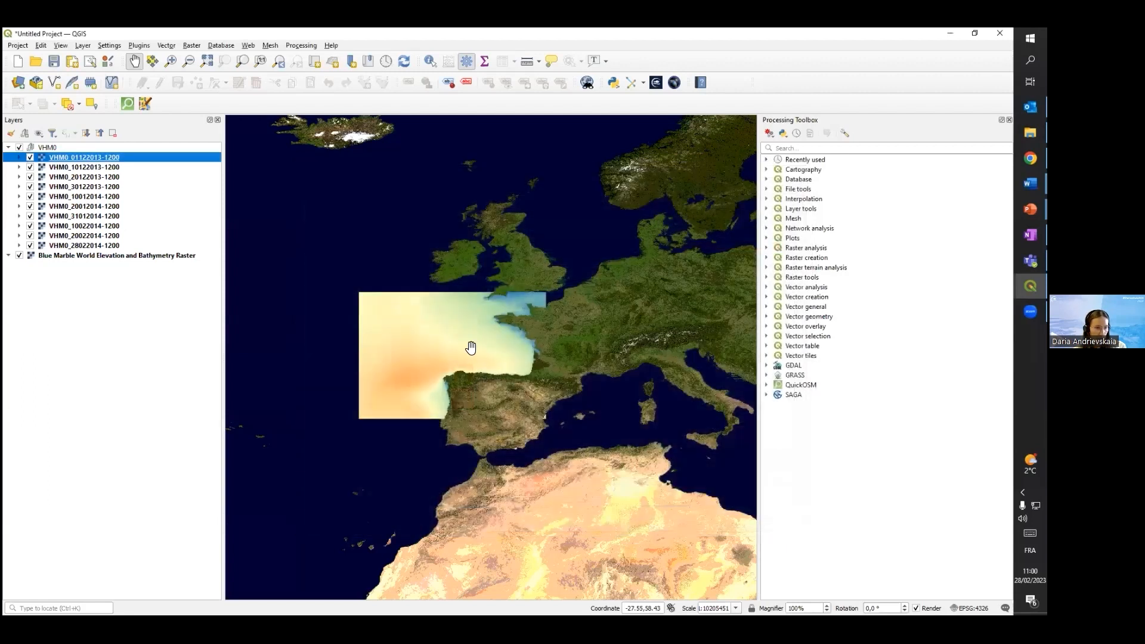
left_click(19, 158)
scroll(500, 358, "up", 2)
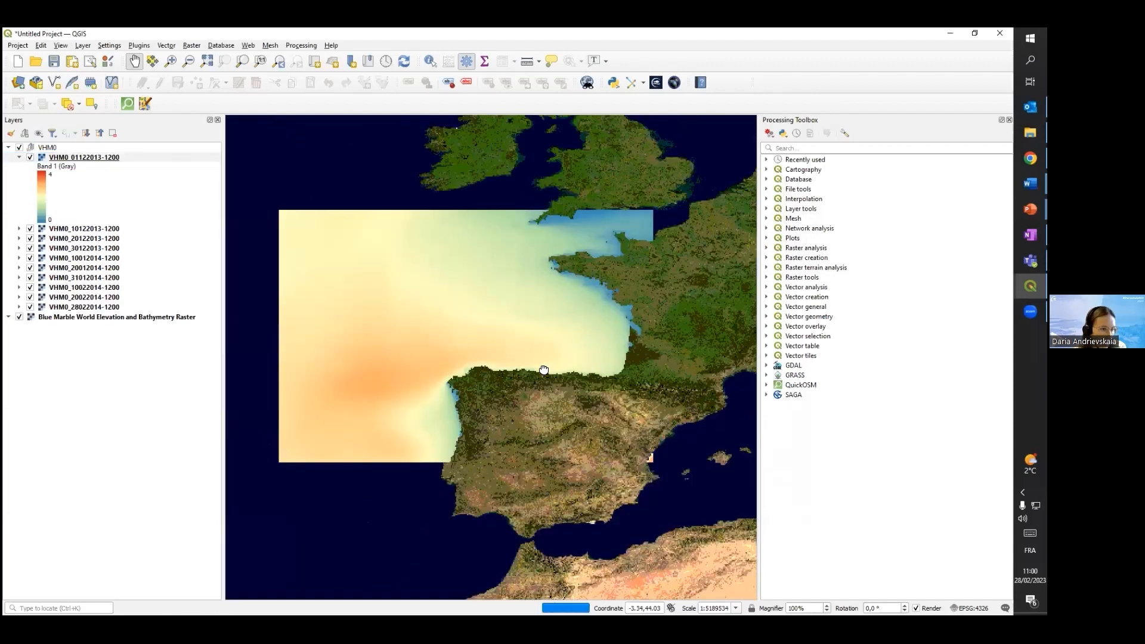
left_click_drag(534, 356, 491, 375)
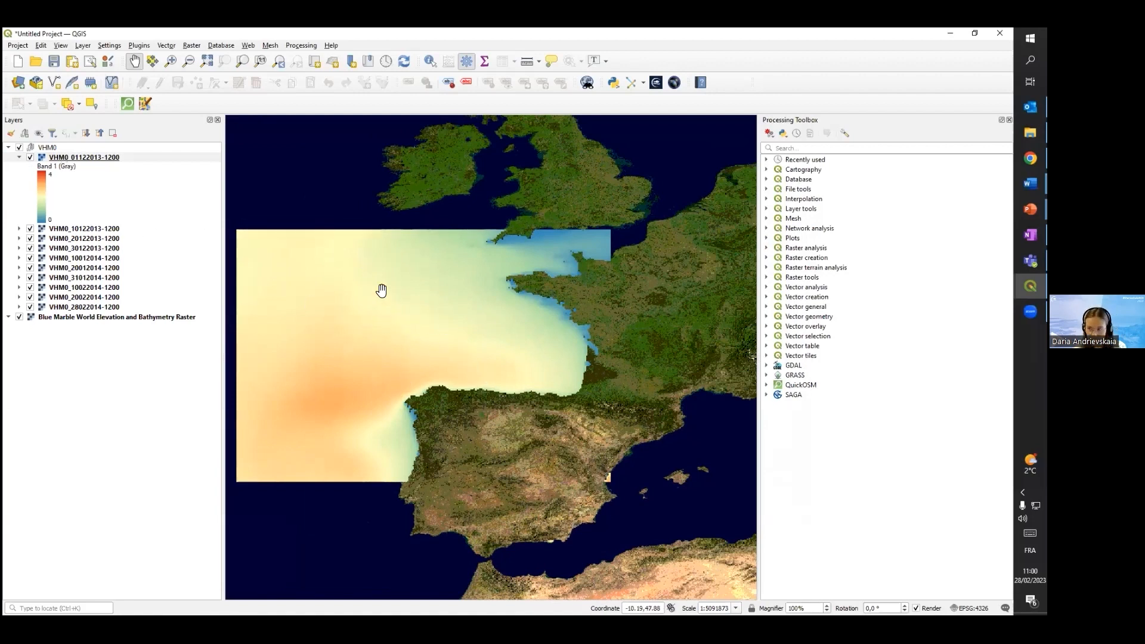
left_click(20, 158)
right_click(55, 159)
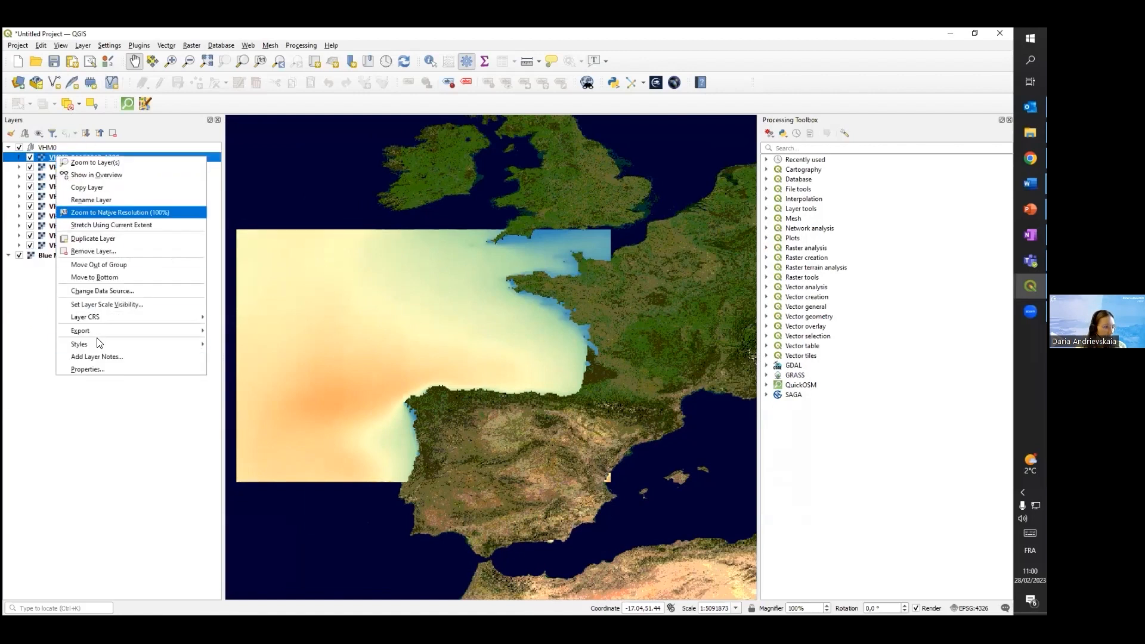
mouse_move(129, 345)
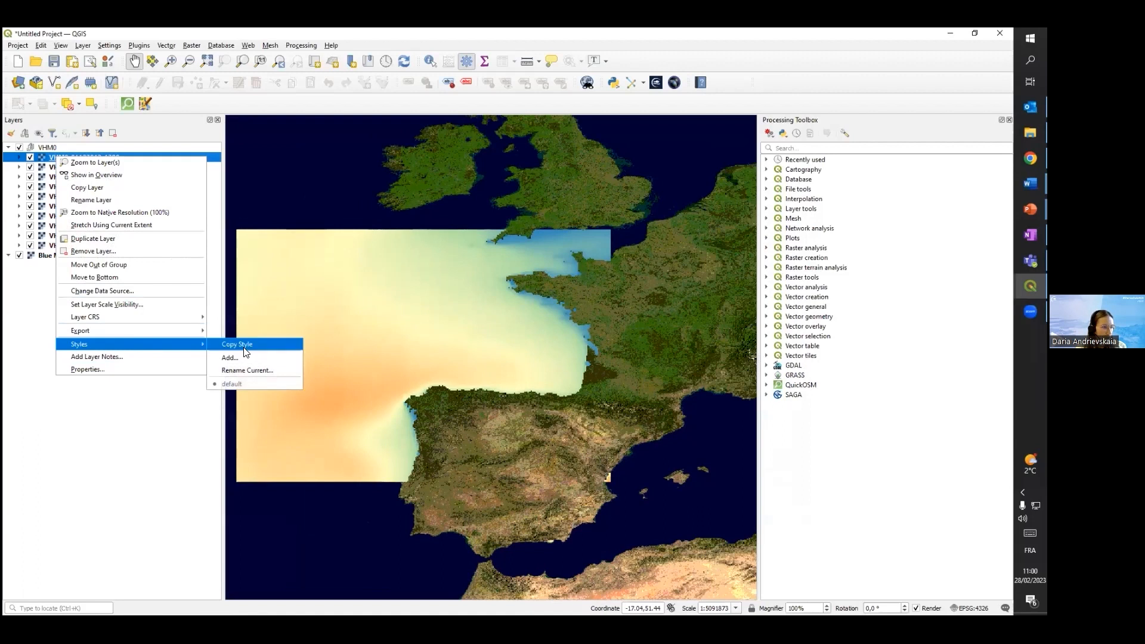
left_click(238, 343)
left_click(62, 167)
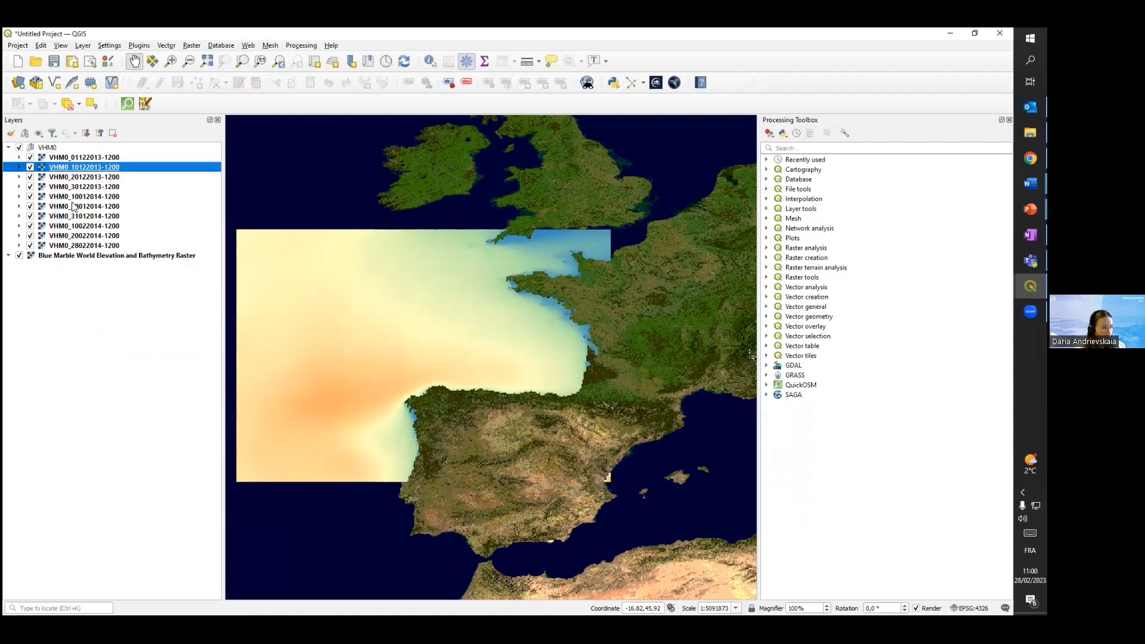
left_click(76, 245, "shift")
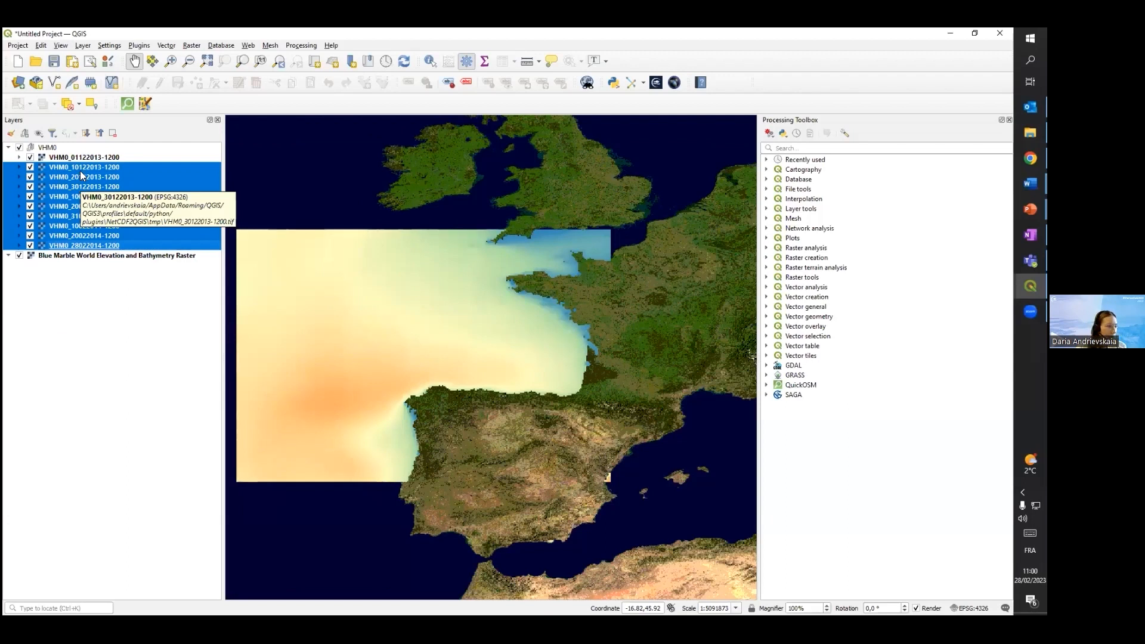
right_click(71, 209)
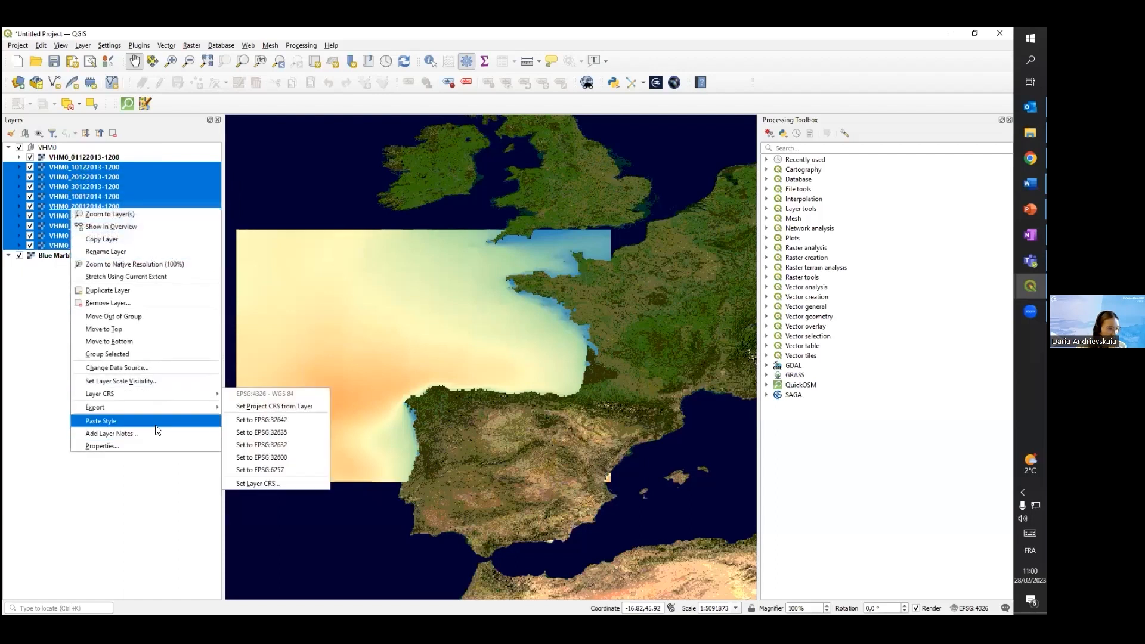
left_click(159, 428)
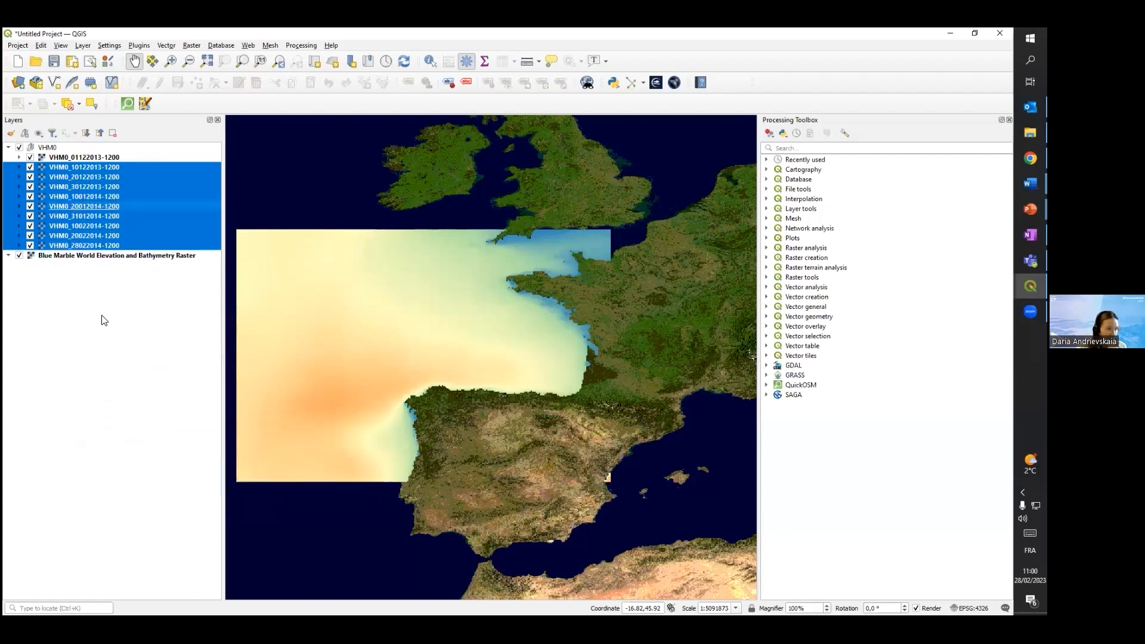
Compare the restyled dates by hiding the VHM0 layers from 01122013 through 31012014 one by one
left_click(30, 157)
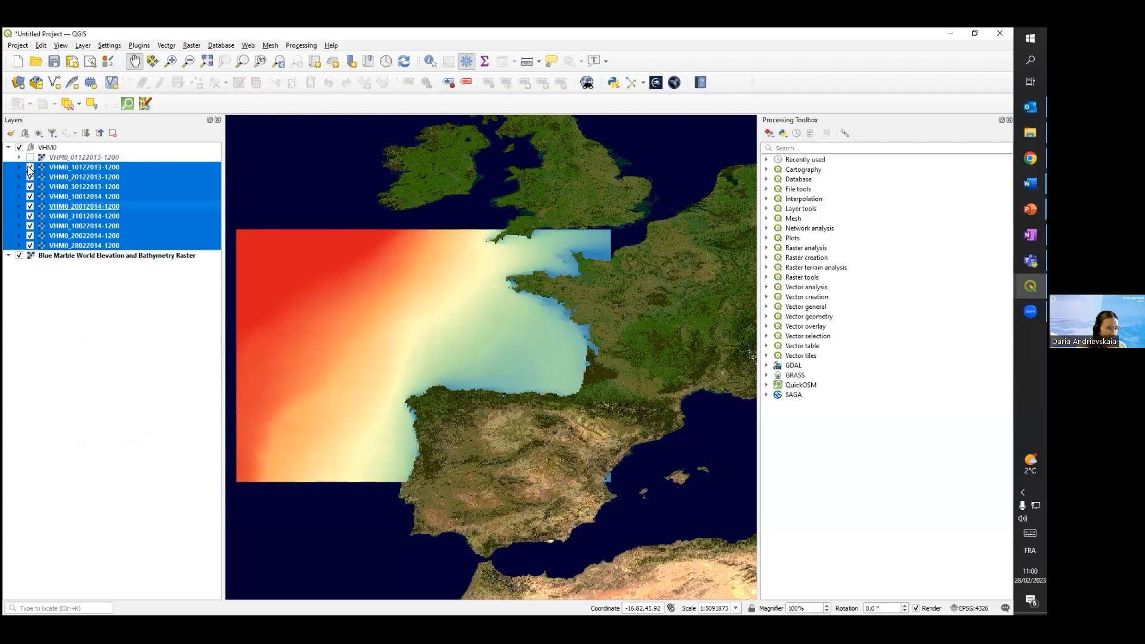
left_click(29, 168)
left_click(30, 177)
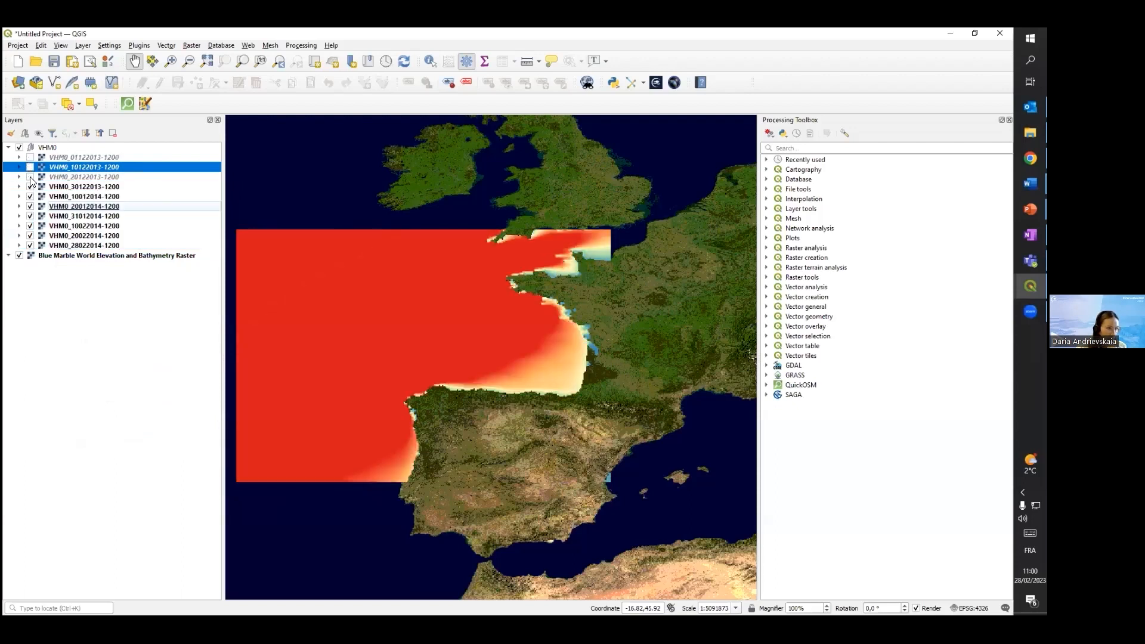
left_click(30, 186)
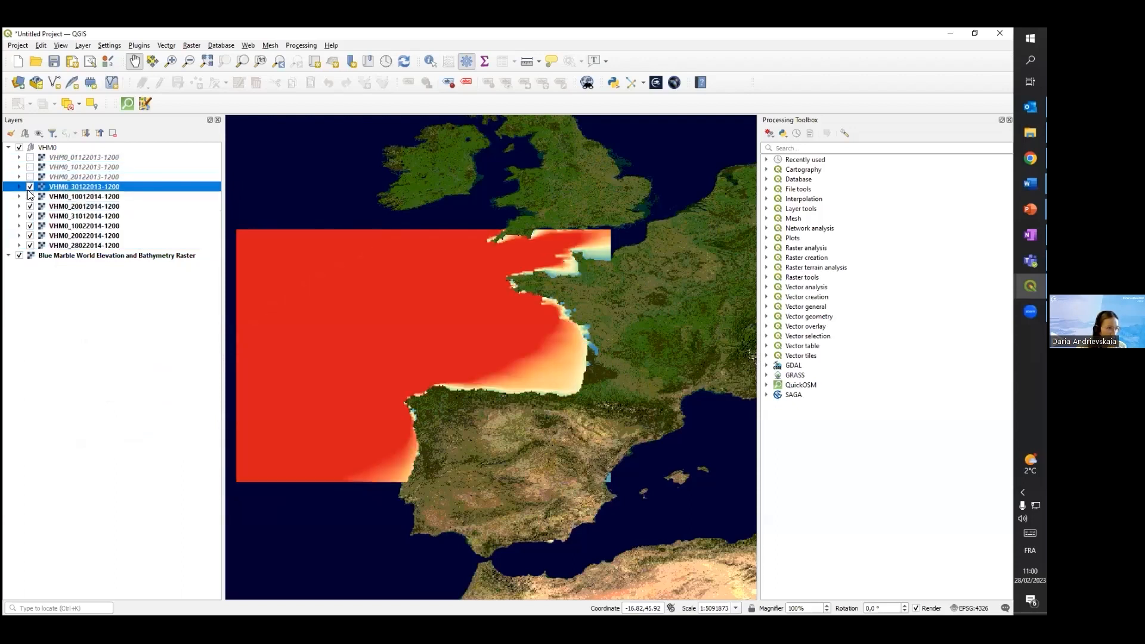
left_click(29, 188)
left_click(30, 186)
left_click(30, 196)
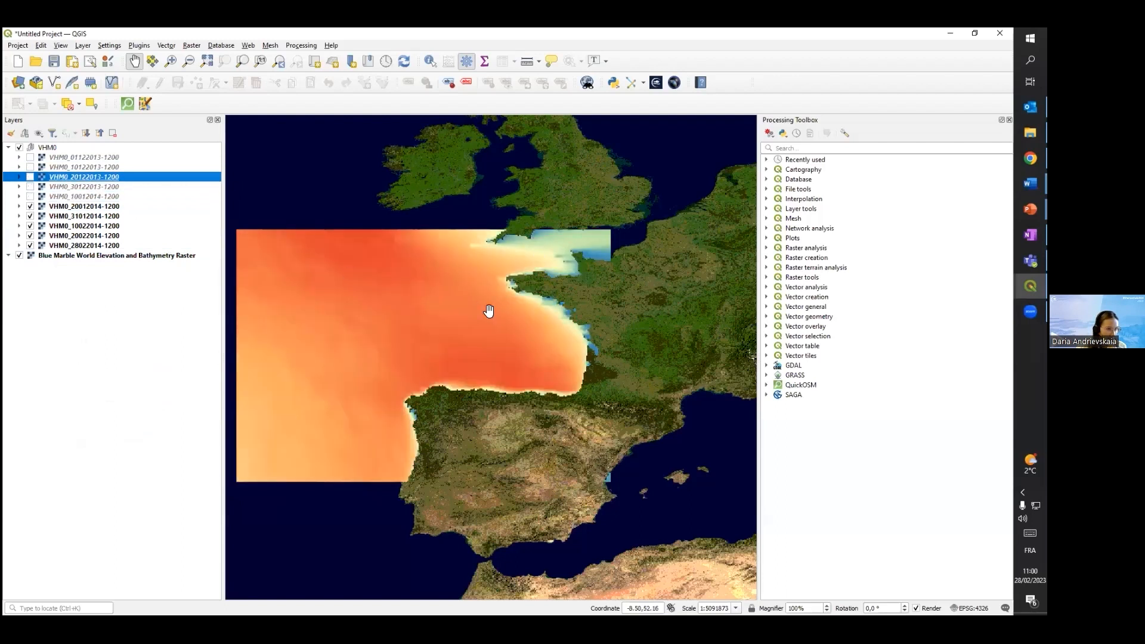
left_click(30, 207)
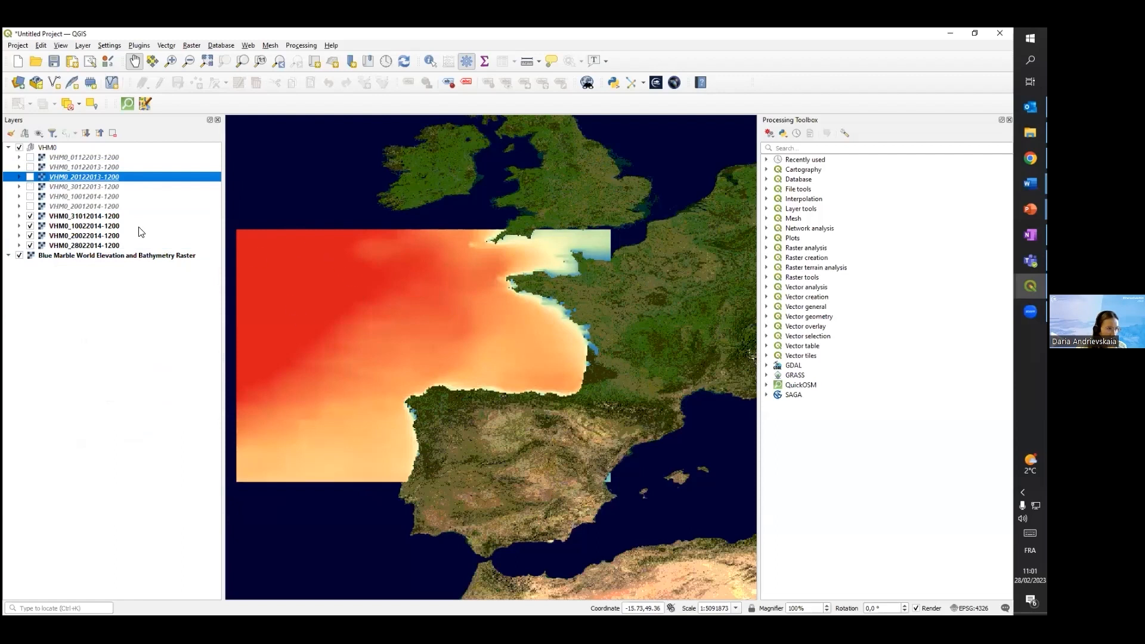
left_click(30, 218)
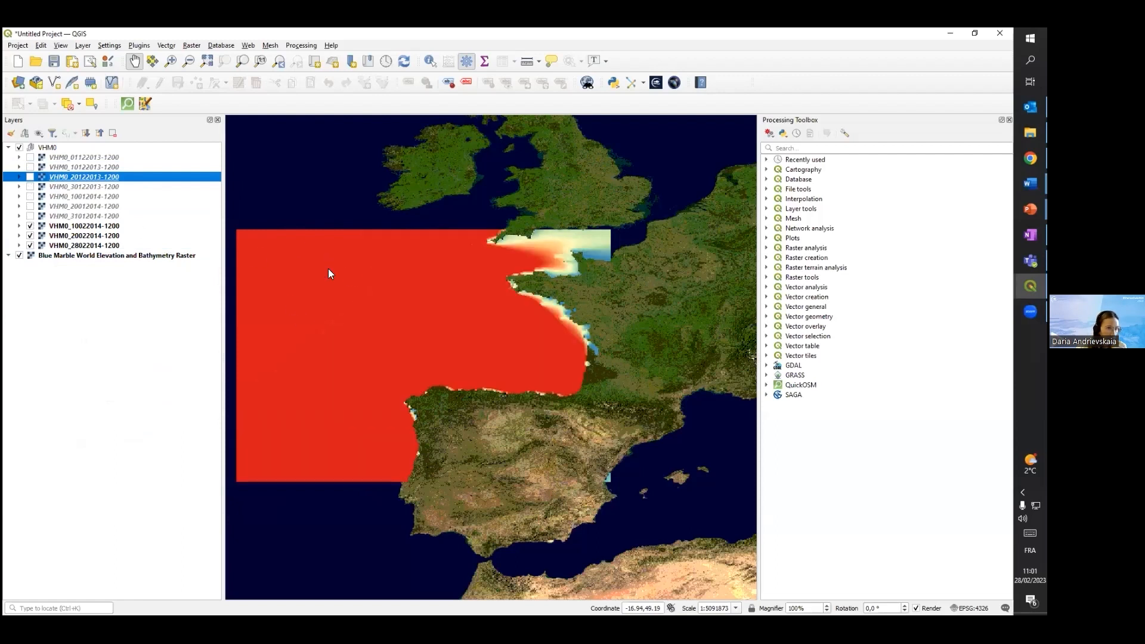
Make the hidden VHM0 layers visible again, from 31012014 back to 01122013
left_click(30, 216)
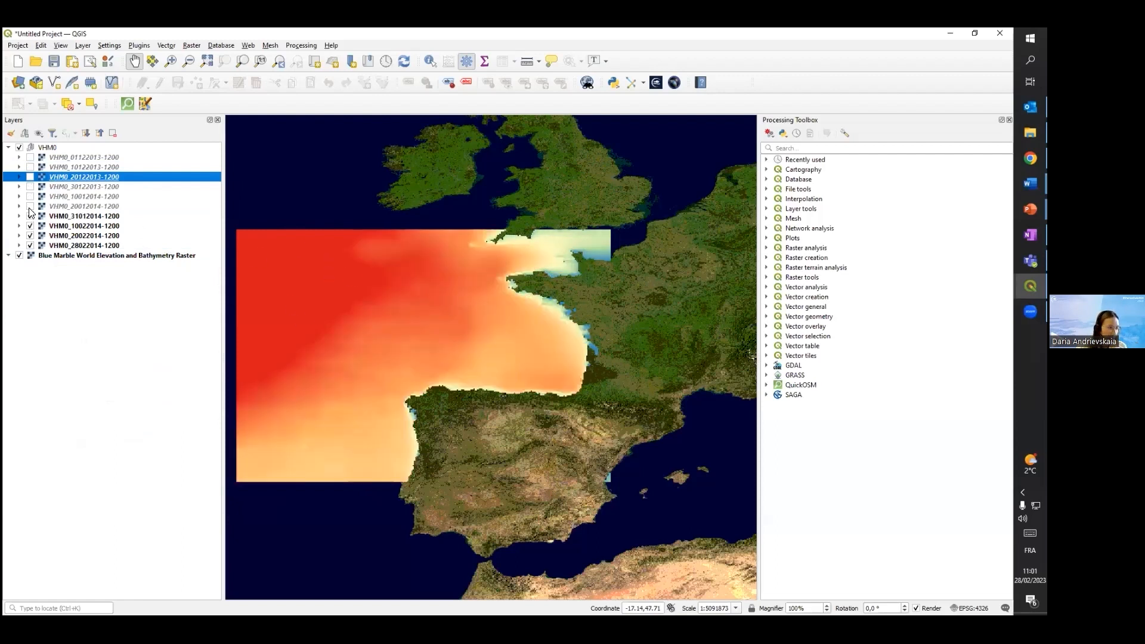
left_click(30, 206)
left_click(29, 196)
left_click(30, 187)
left_click(30, 177)
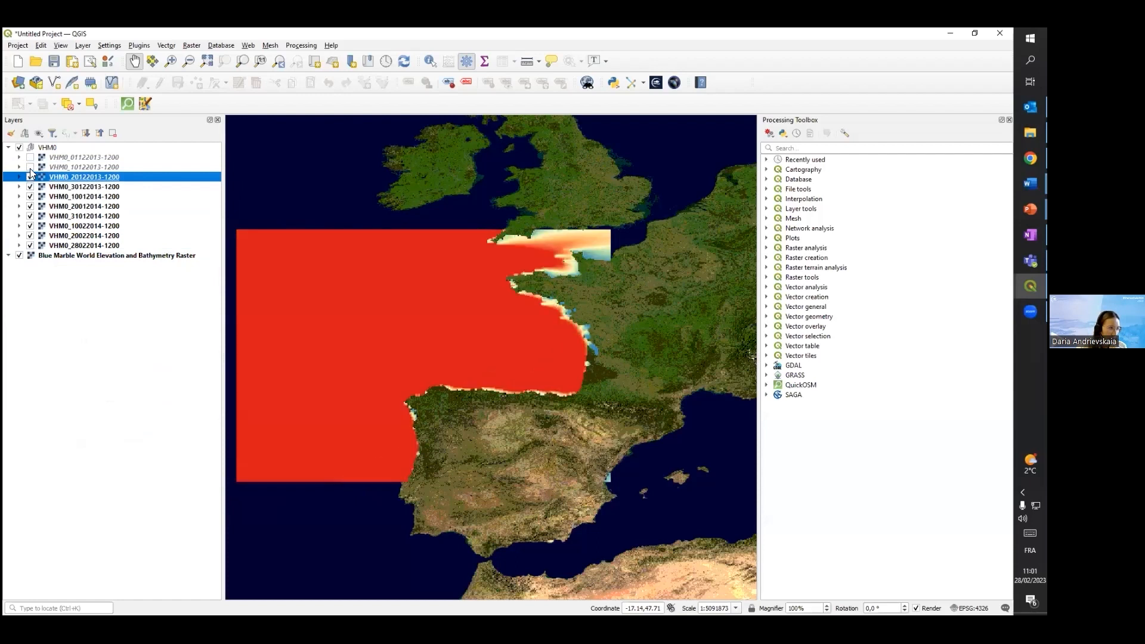
left_click(30, 167)
left_click(30, 157)
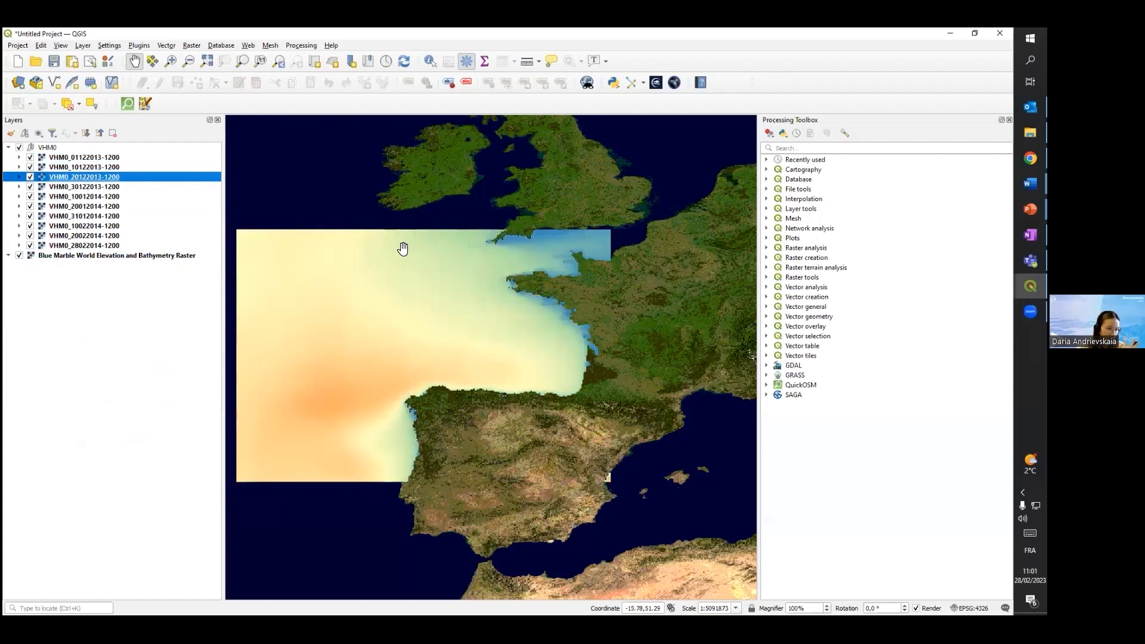
left_click(67, 149)
left_click(69, 158)
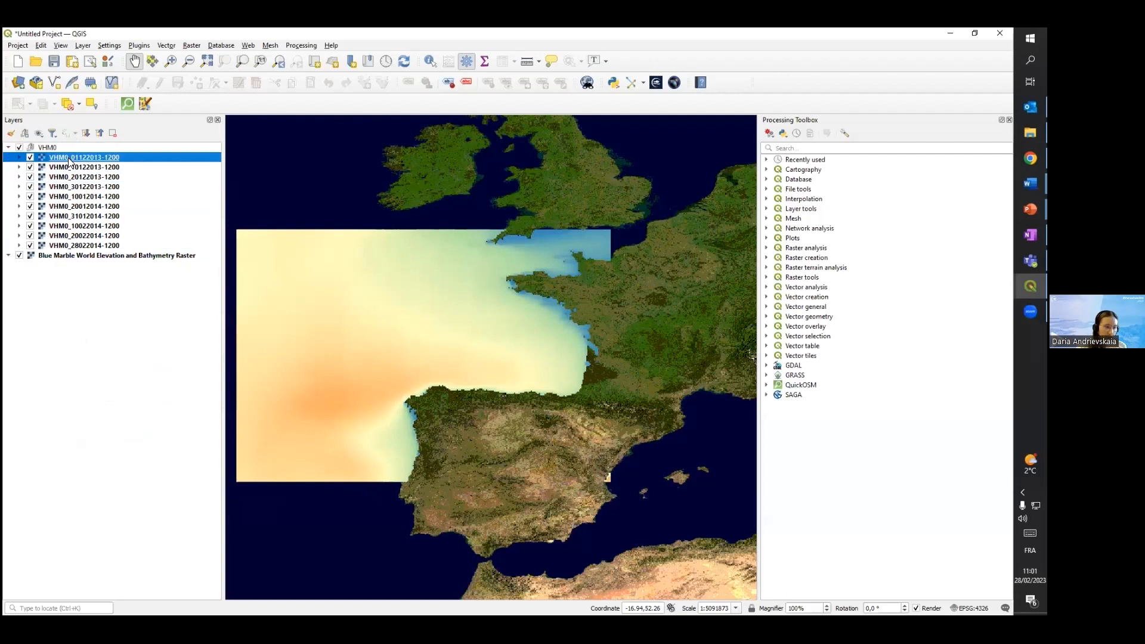
right_click(68, 157)
left_click(128, 370)
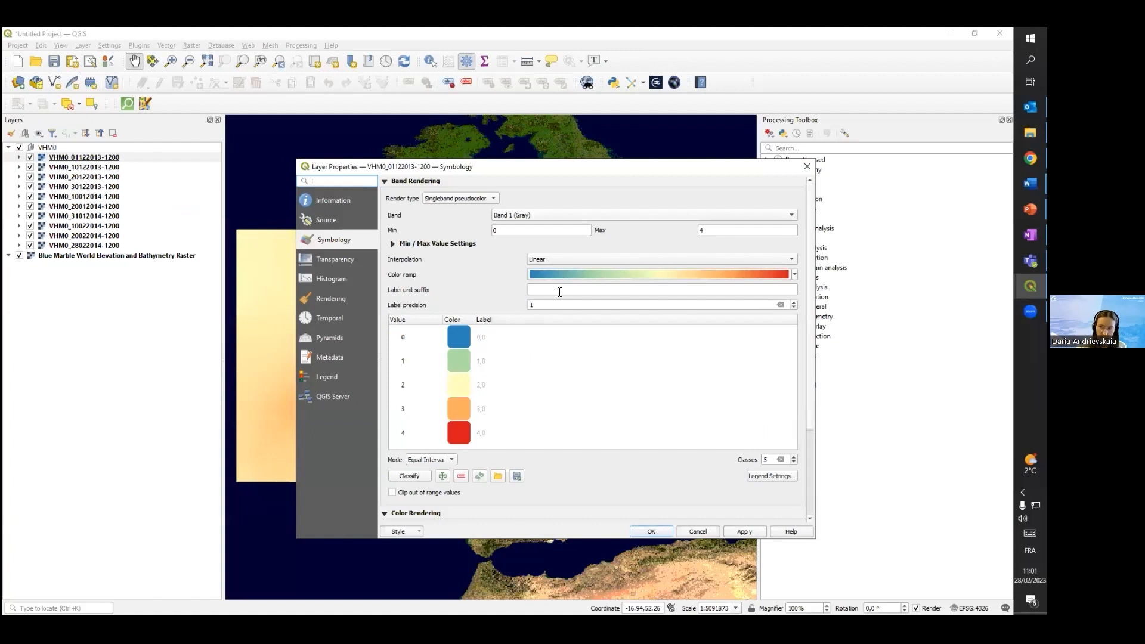
left_click(808, 165)
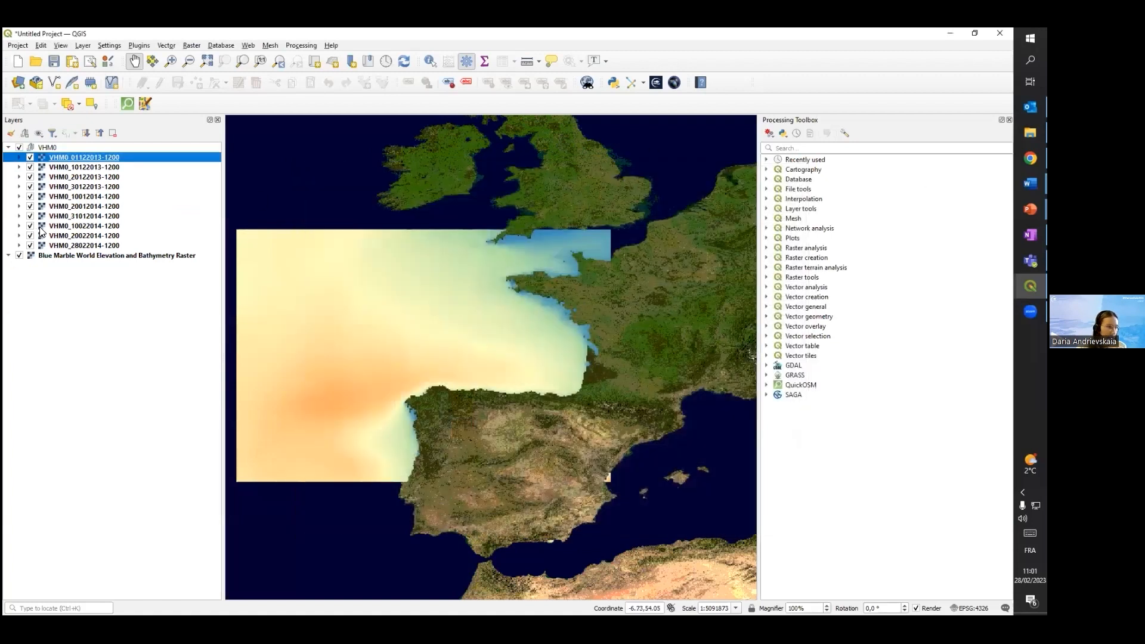
left_click(43, 237)
right_click(46, 234)
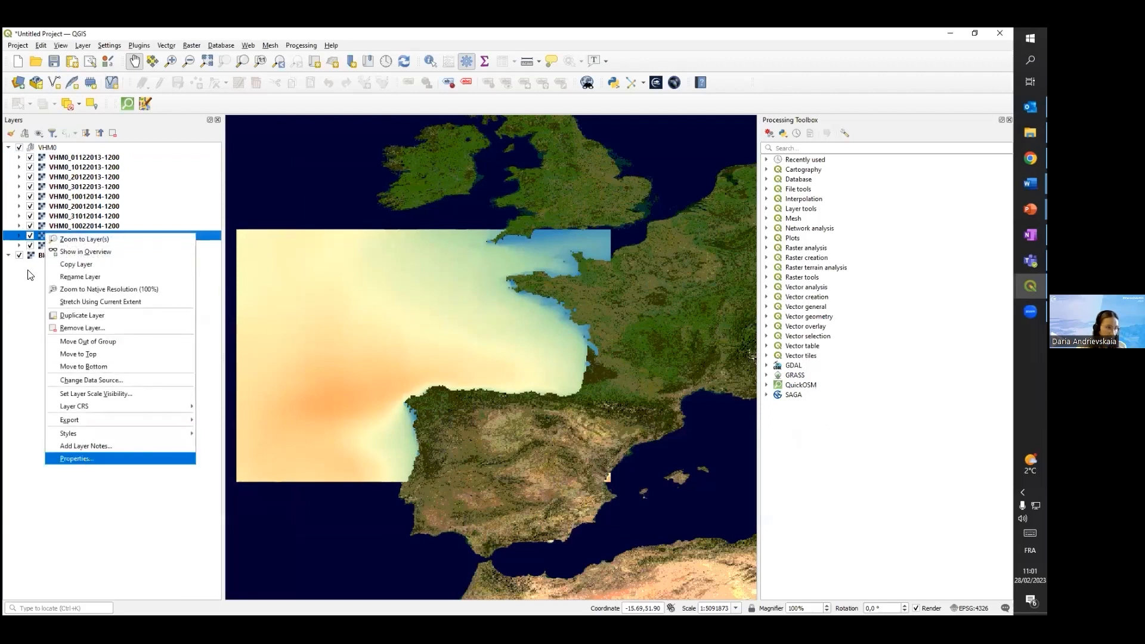
left_click(86, 459)
left_click(30, 157)
left_click(30, 167)
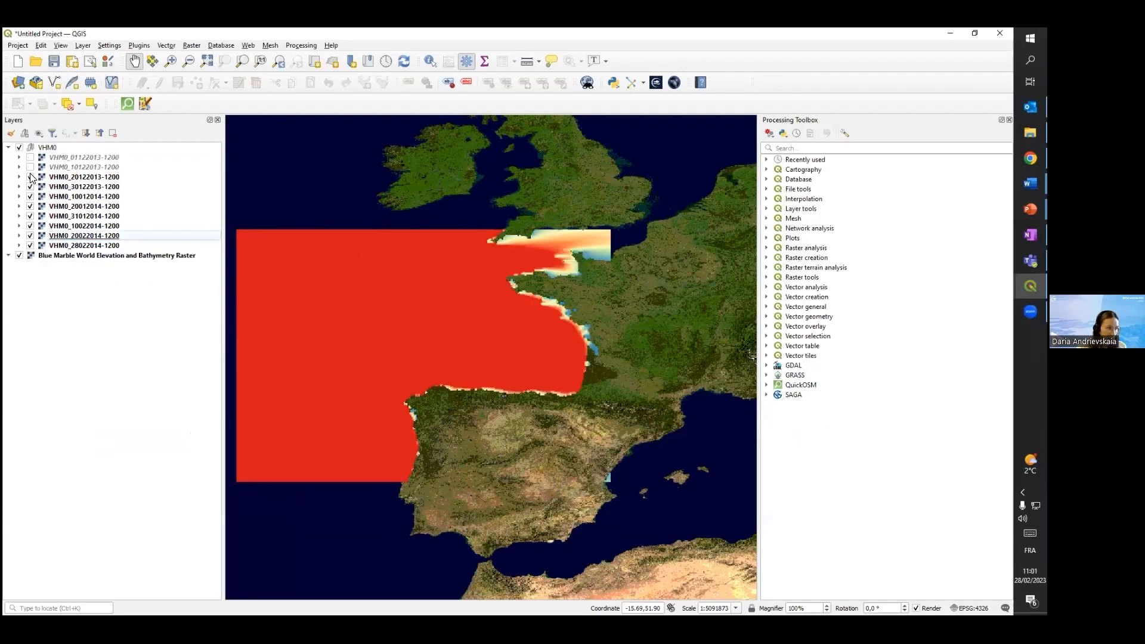
right_click(87, 176)
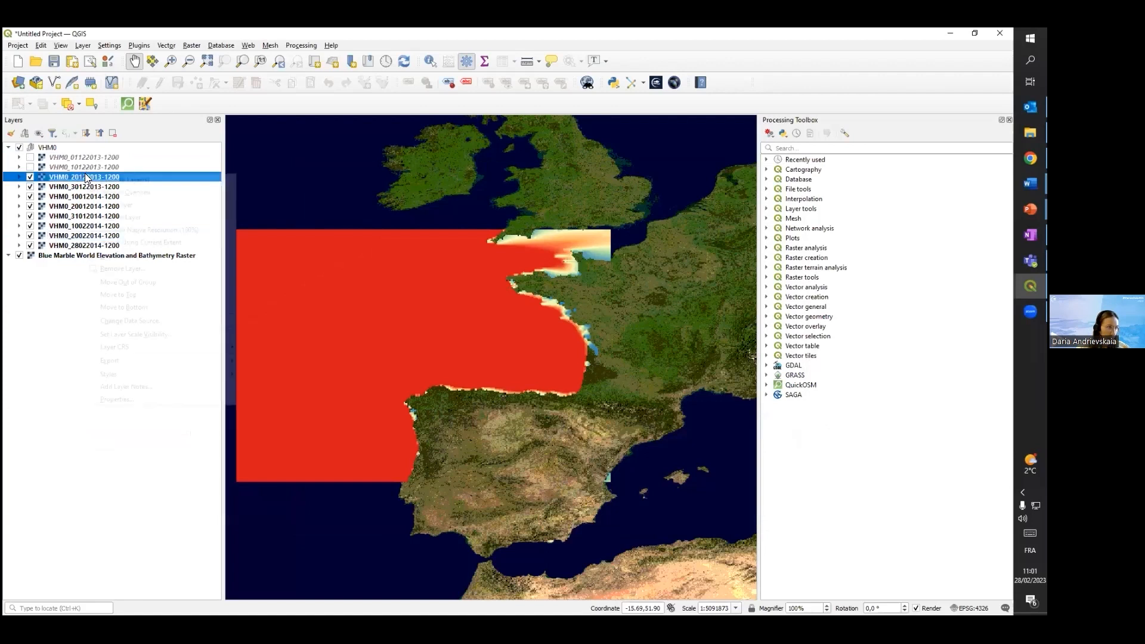
left_click(122, 395)
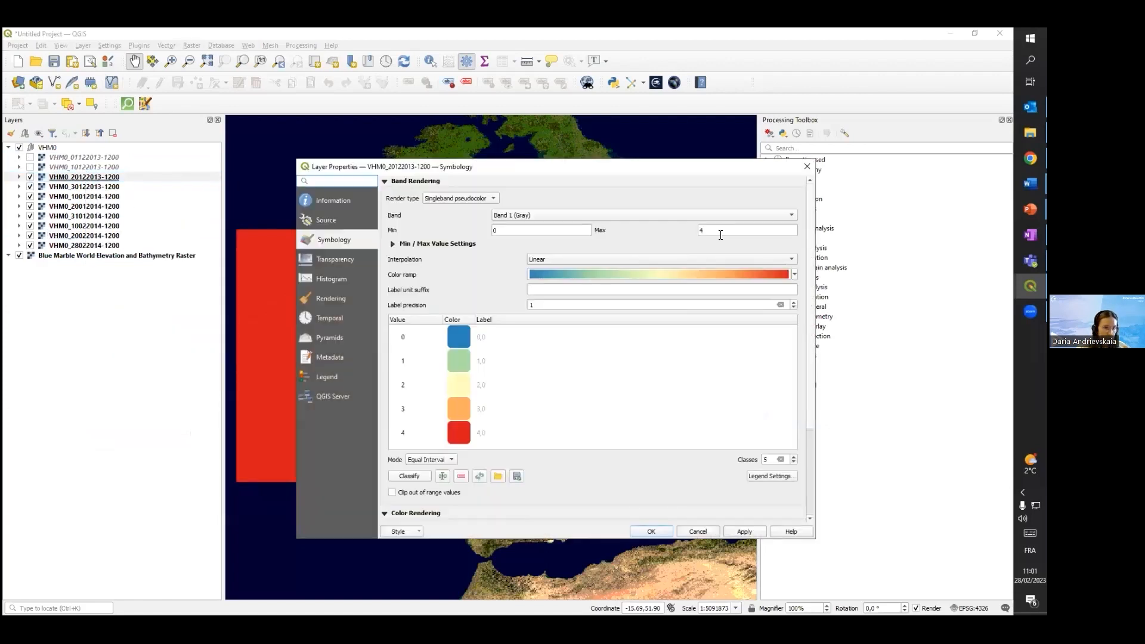
left_click(703, 231)
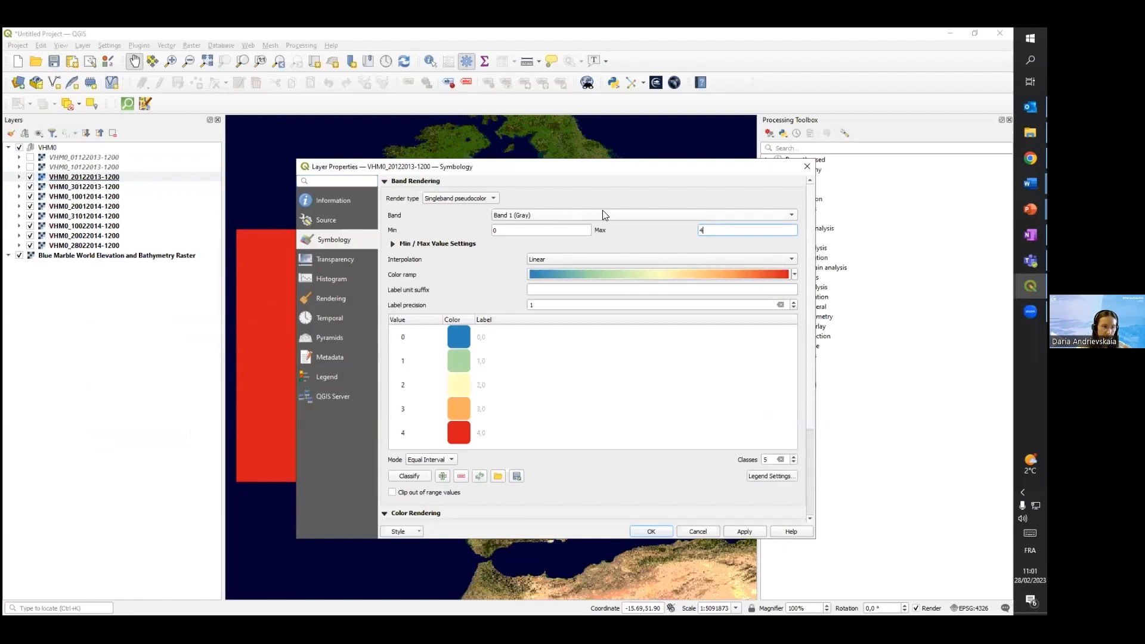
left_click(341, 198)
scroll(541, 349, "down", 15)
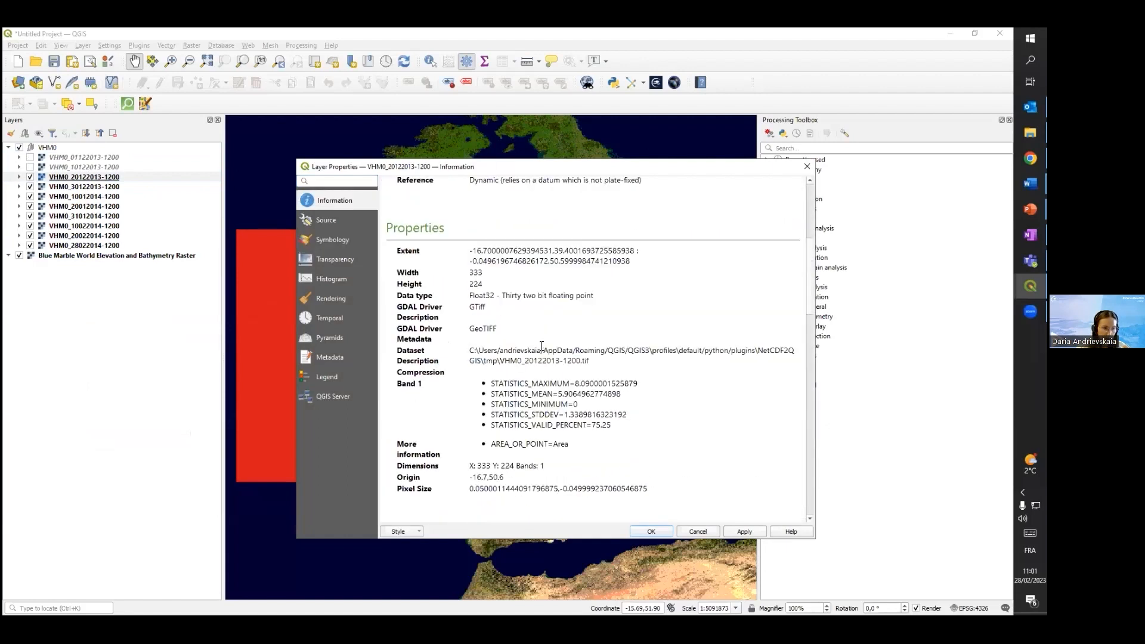
scroll(541, 346, "down", 3)
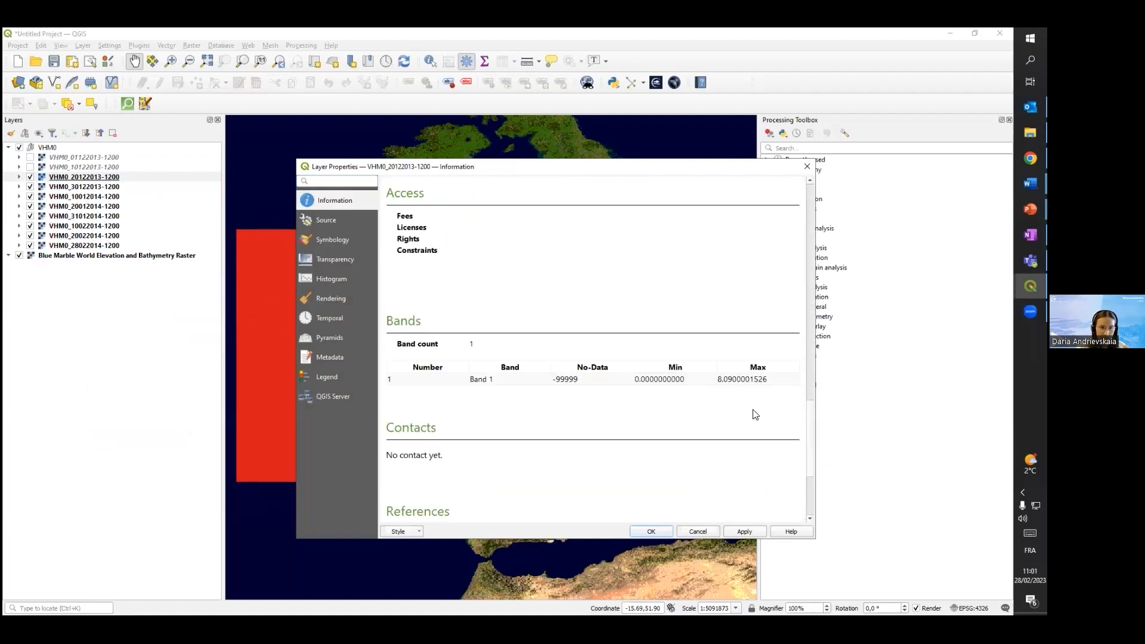
left_click_drag(750, 368, 772, 381)
left_click(763, 391)
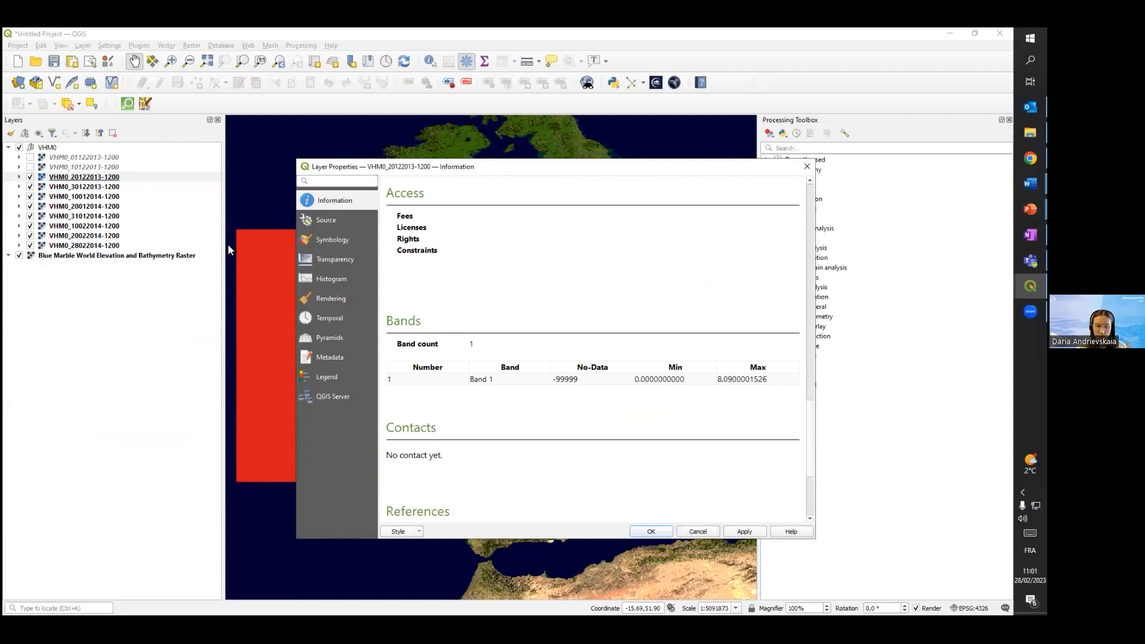
left_click(651, 532)
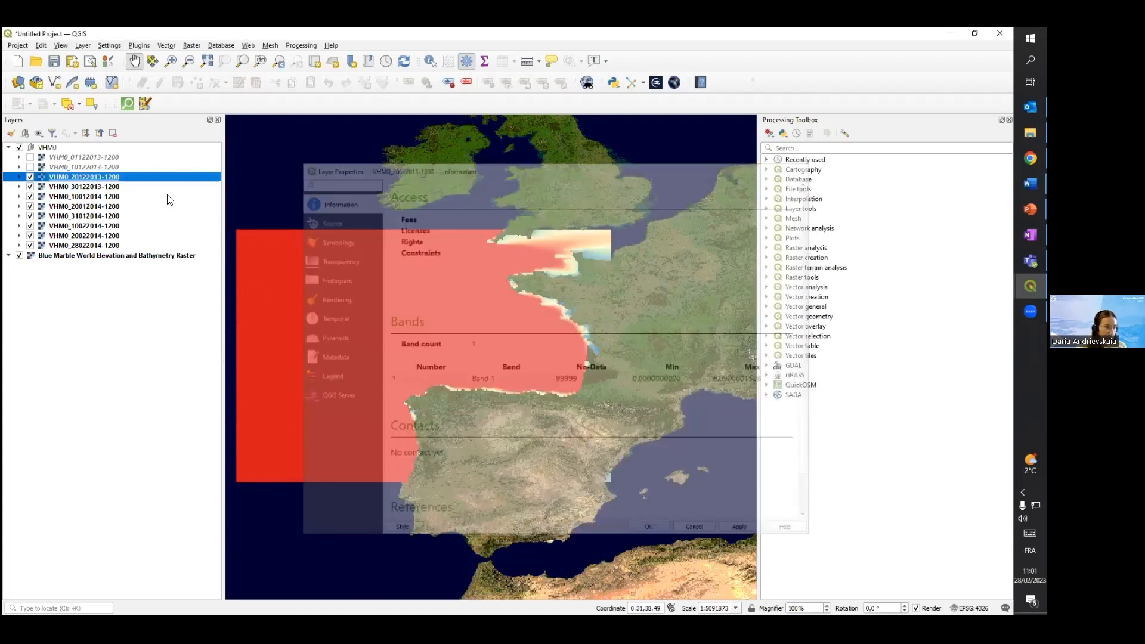
right_click(73, 156)
left_click(120, 380)
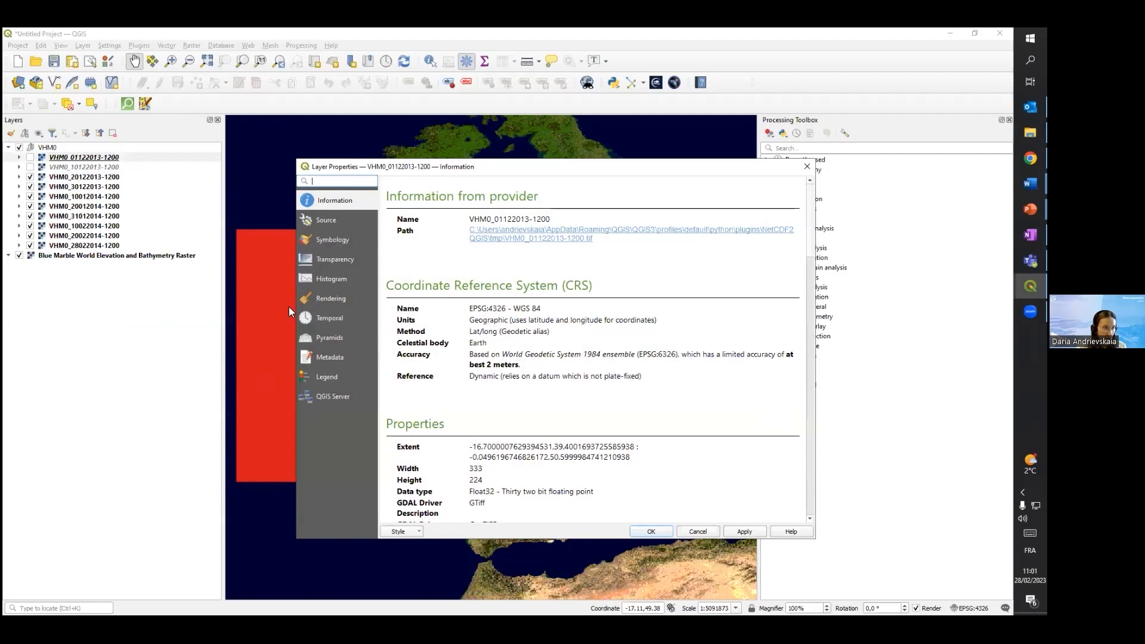
left_click_drag(477, 173, 493, 143)
left_click(285, 215)
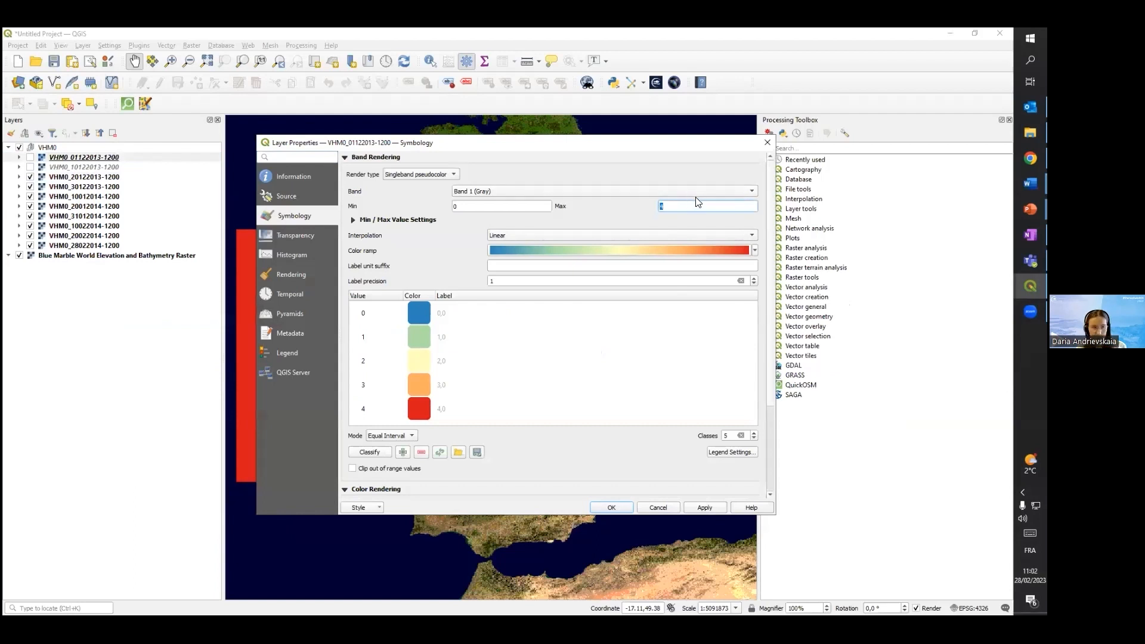
type("8")
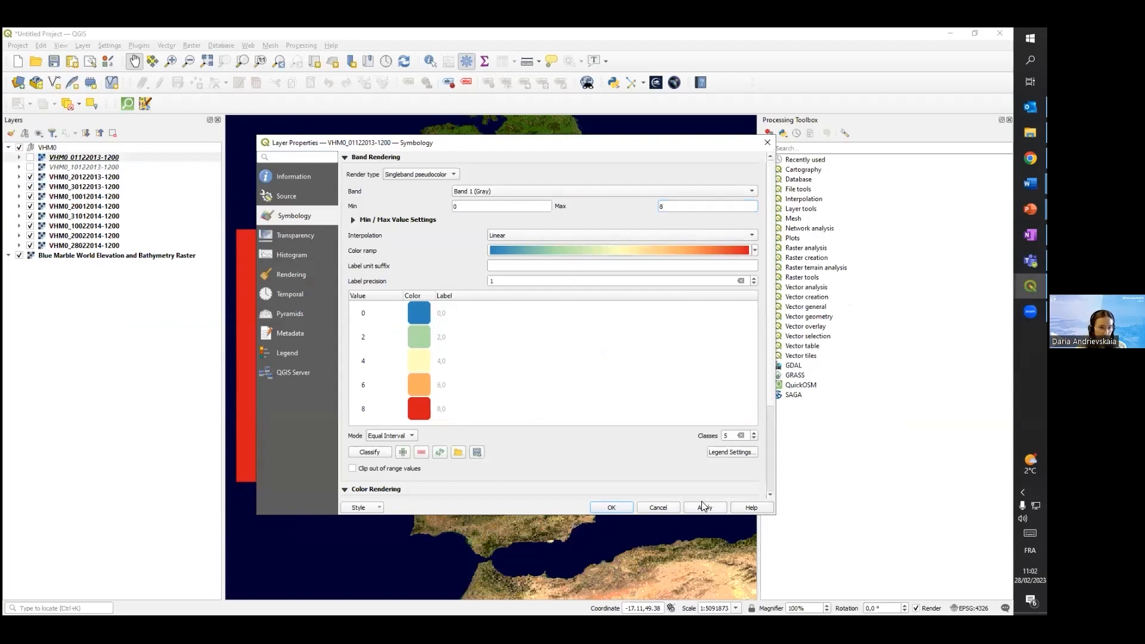
left_click(620, 512)
right_click(100, 158)
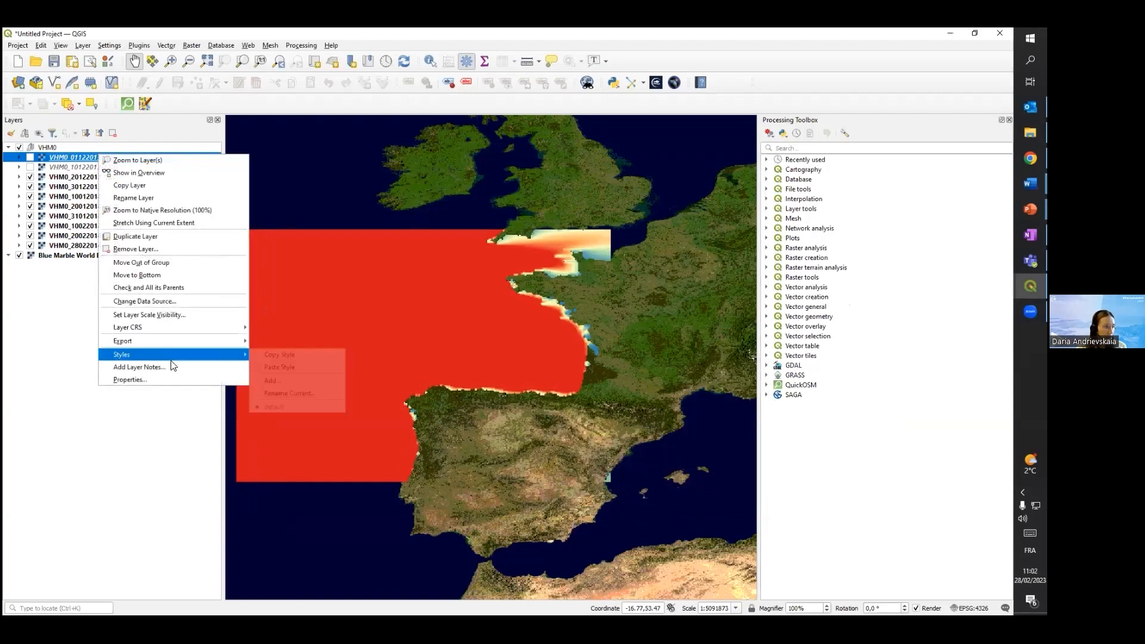
left_click(263, 354)
left_click(70, 167)
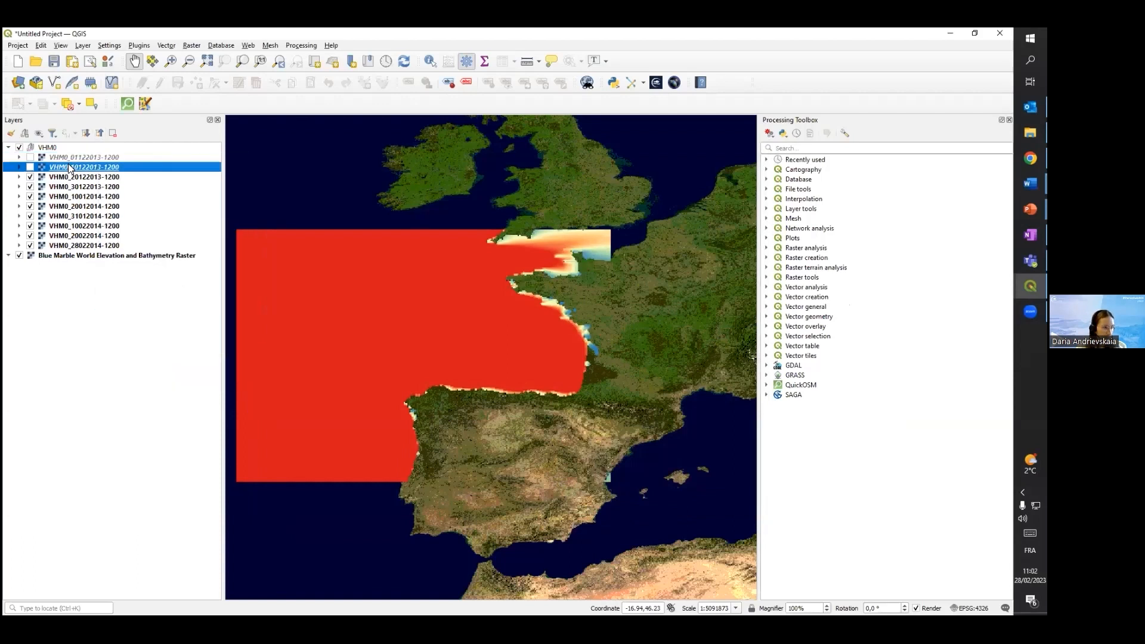
left_click(84, 242, "ctrl")
right_click(84, 242)
left_click(74, 167)
left_click(81, 245, "shift")
right_click(81, 246)
left_click(143, 460)
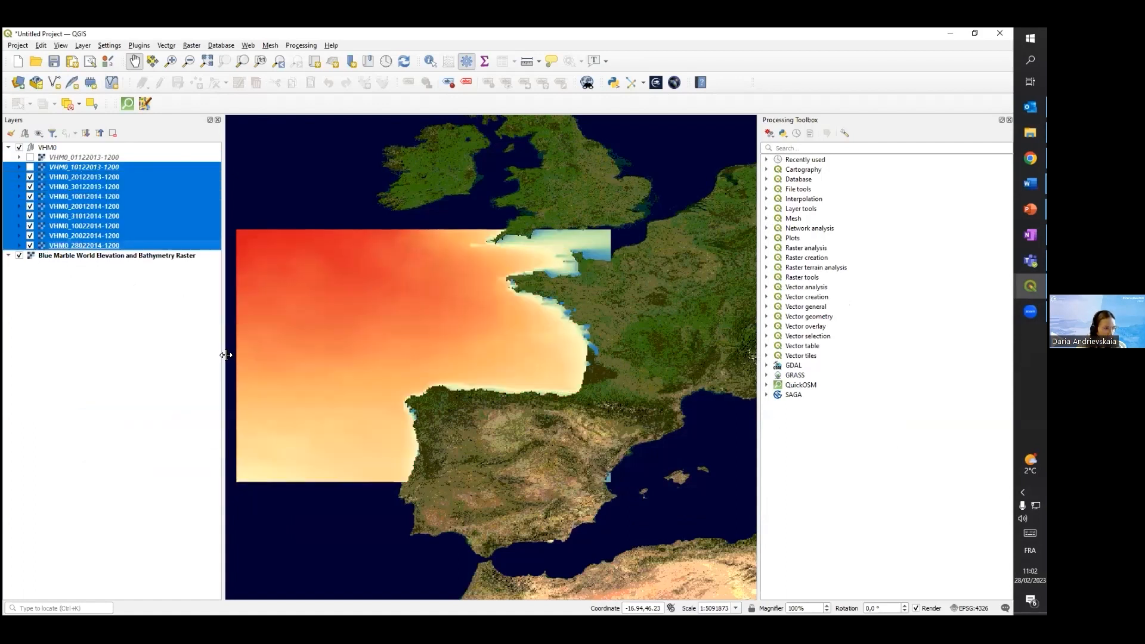
Show all the VHM0 layers, and hide those for 01122013, 10122013 and 20122013 one by one
left_click(30, 167)
left_click(30, 156)
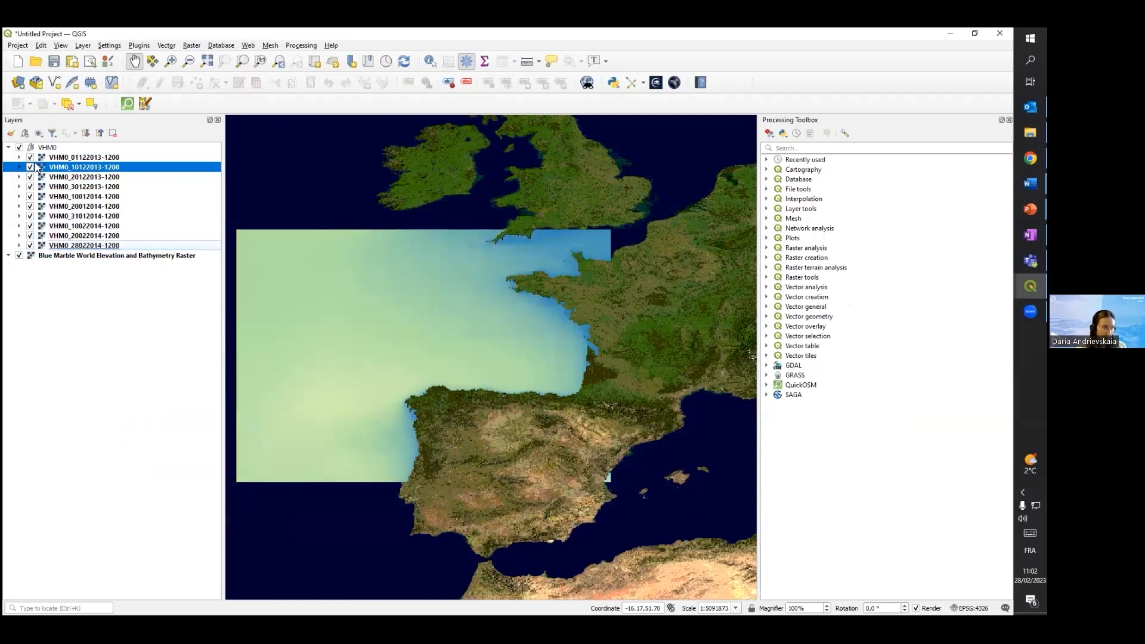
left_click(30, 157)
left_click(30, 167)
left_click(30, 176)
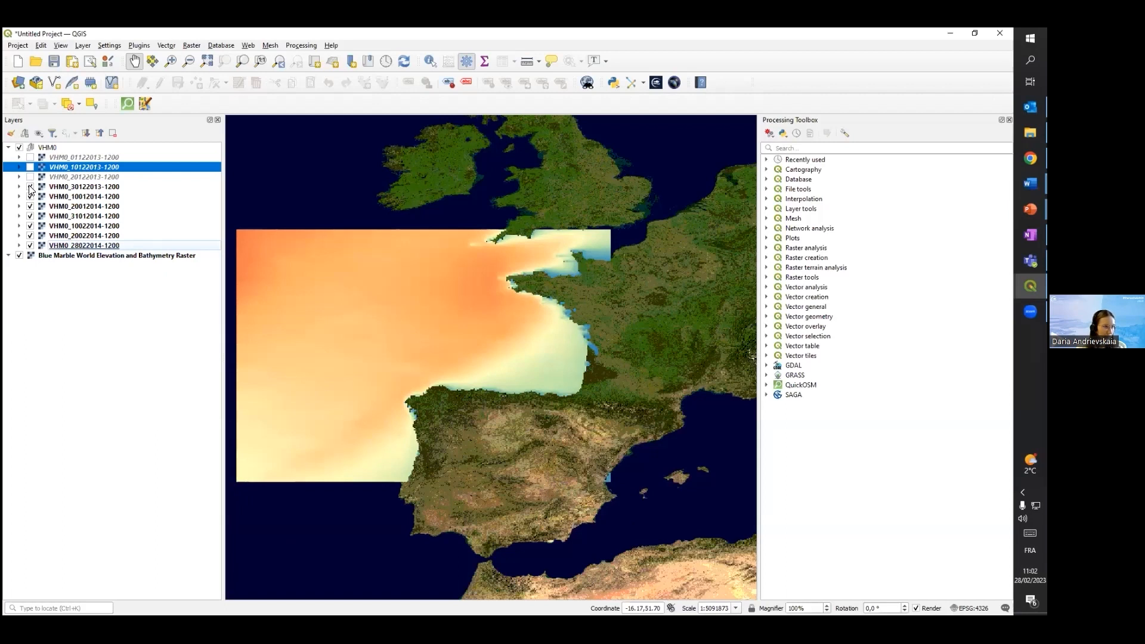
left_click(30, 186)
left_click(30, 196)
left_click(29, 216)
left_click(30, 205)
left_click(29, 216)
left_click(30, 226)
left_click(30, 217)
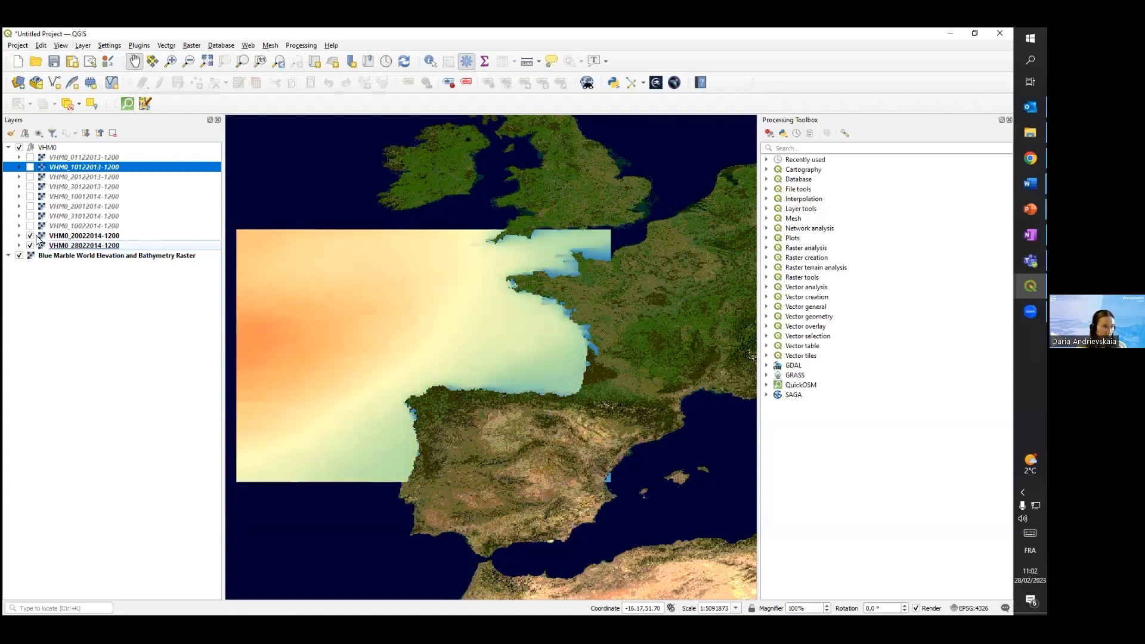
left_click(30, 236)
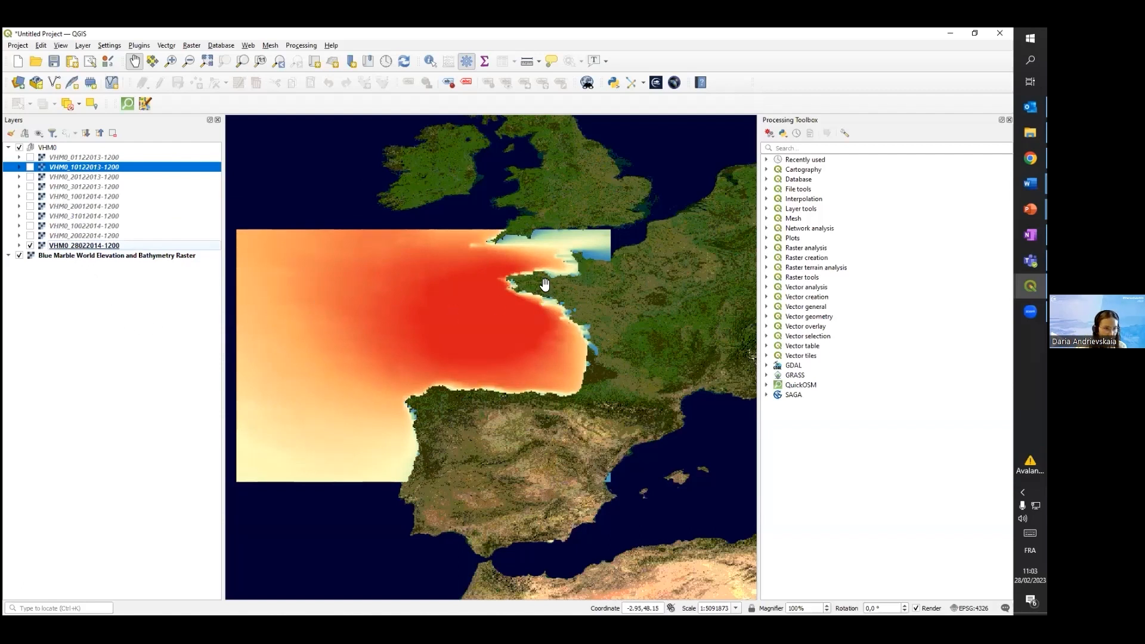
left_click_drag(517, 334, 481, 355)
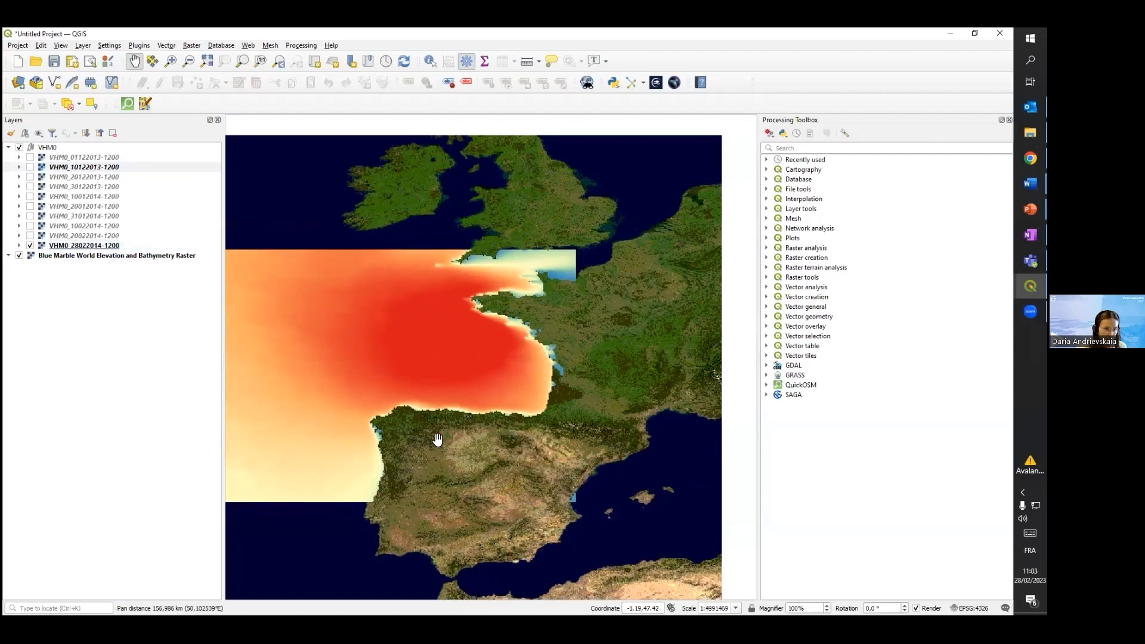
scroll(491, 382, "up", 1)
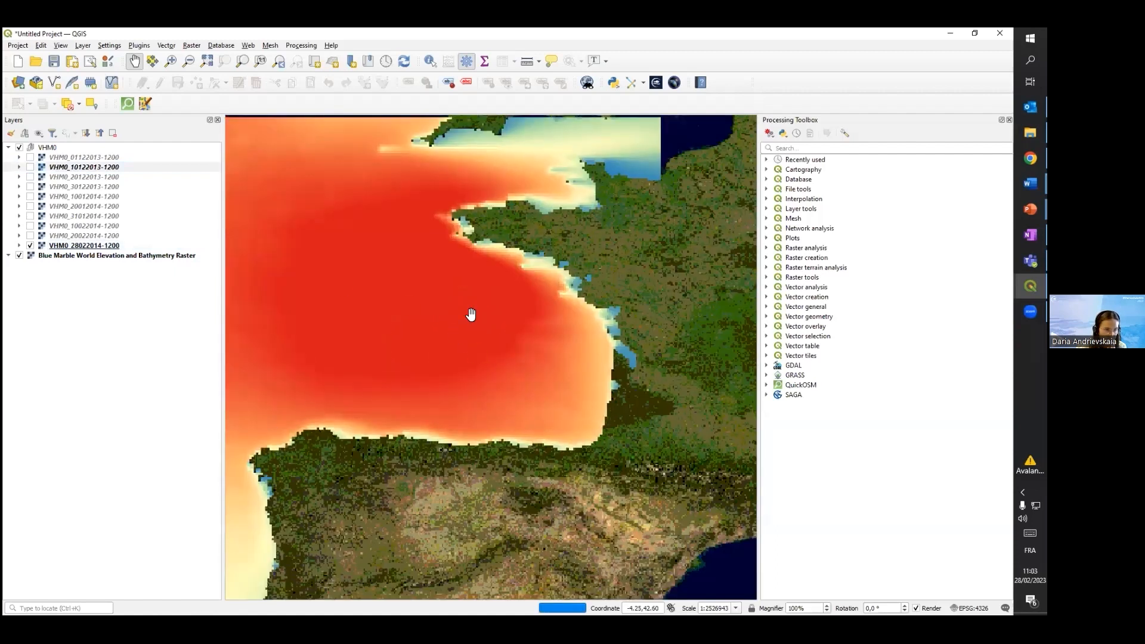
left_click(30, 236)
left_click(31, 226)
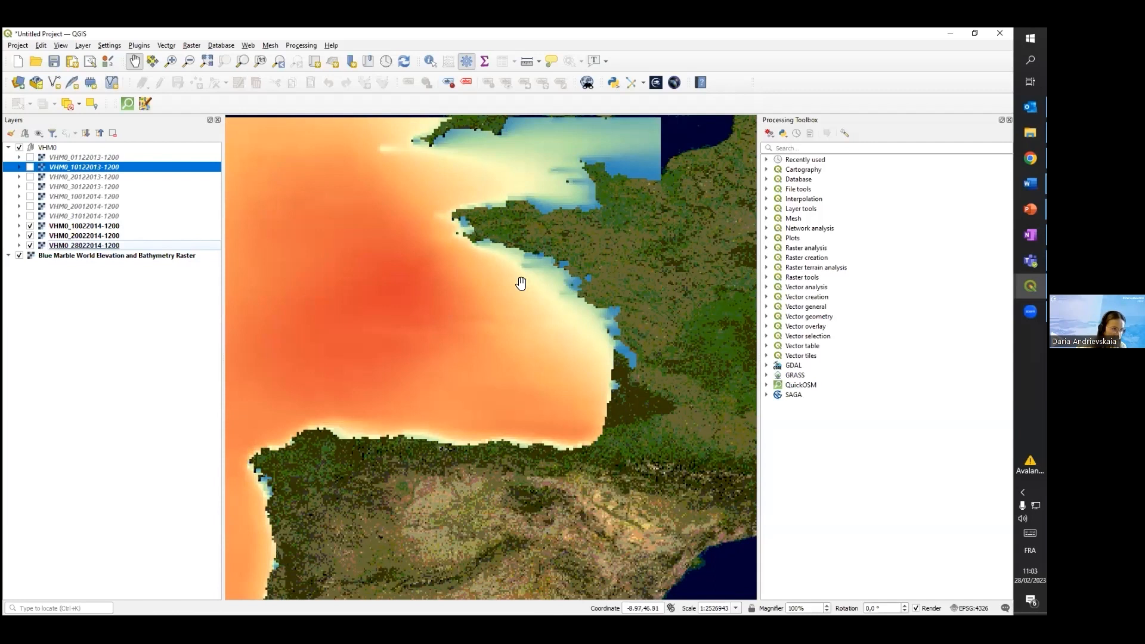
scroll(540, 291, "down", 2)
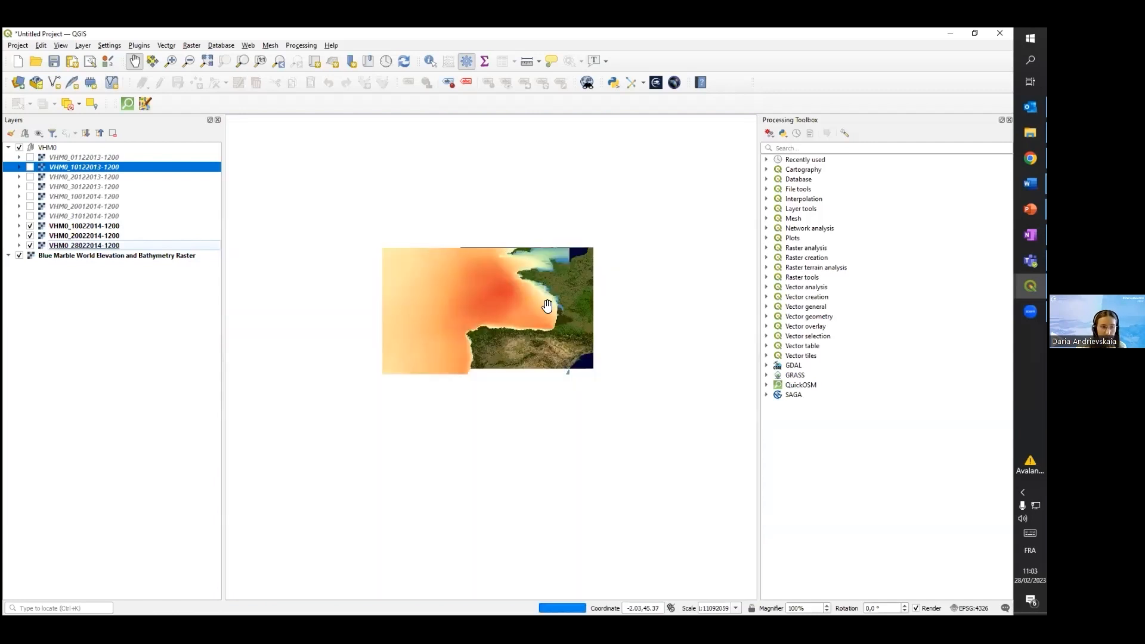
scroll(547, 306, "up", 1)
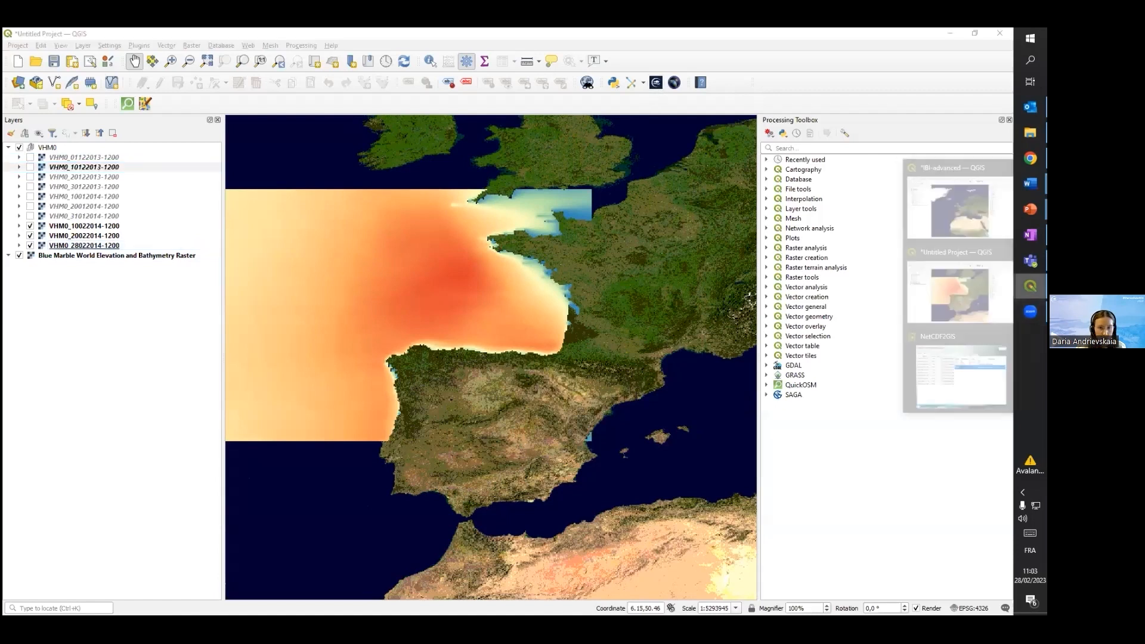
Switch to the NetCDF2GIS window and select the cmems_mod_ibi_phy_cur file to list its variables
left_click(950, 374)
left_click(332, 194)
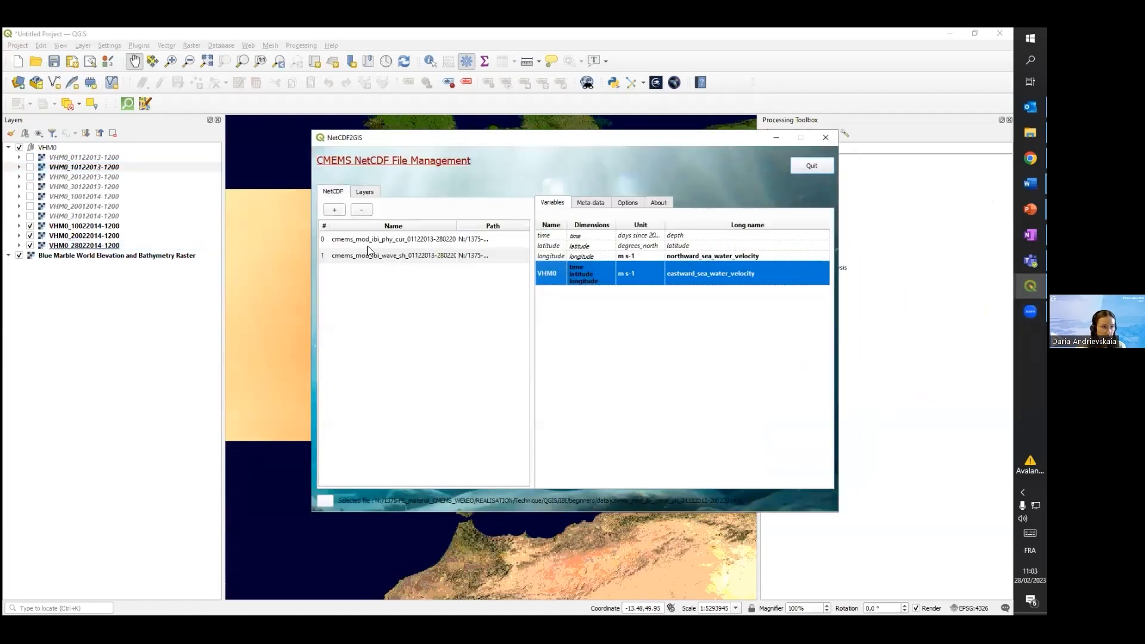
left_click(476, 244)
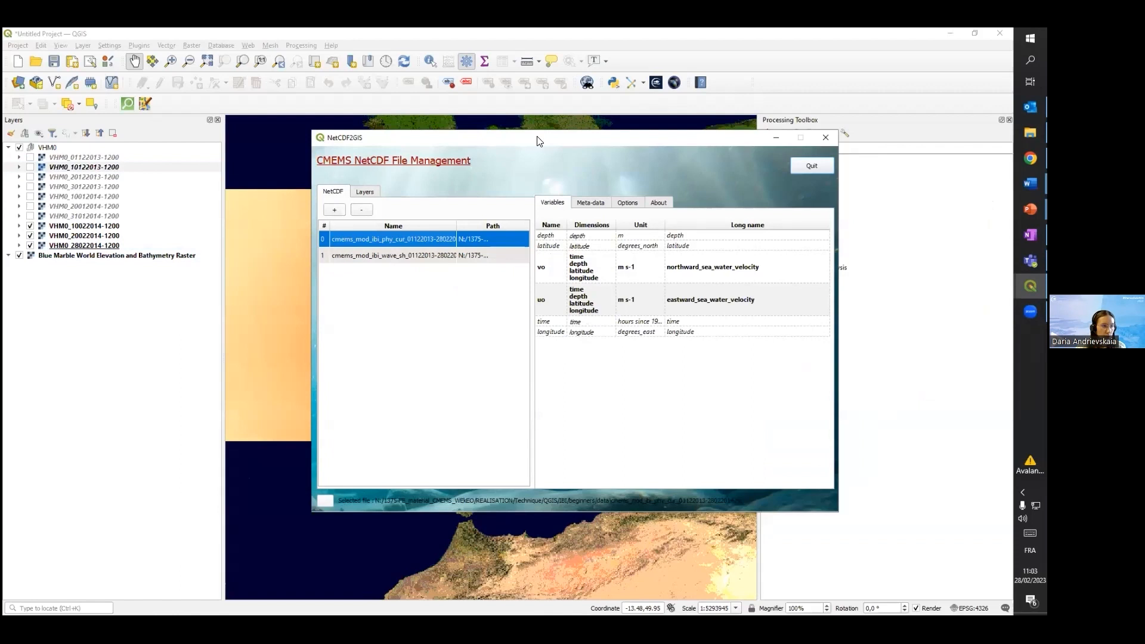
Examine the vo and uo sea water velocity variables of the physics current file, comparing their dimensions, units and long names
left_click_drag(539, 141, 500, 137)
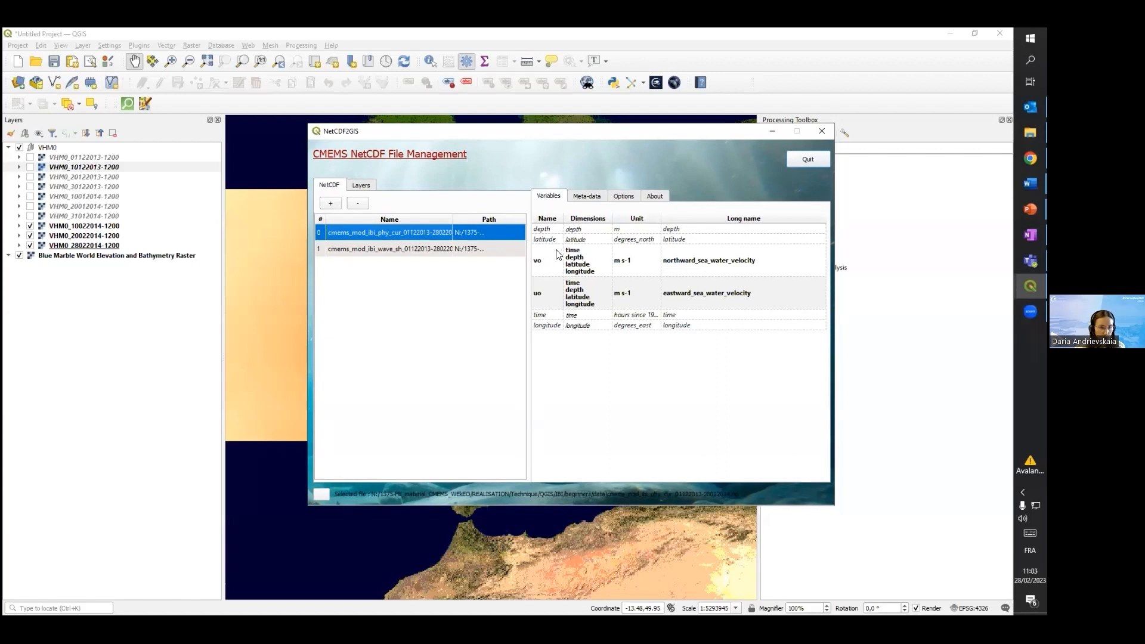
left_click(542, 269)
left_click(541, 299)
left_click(542, 267)
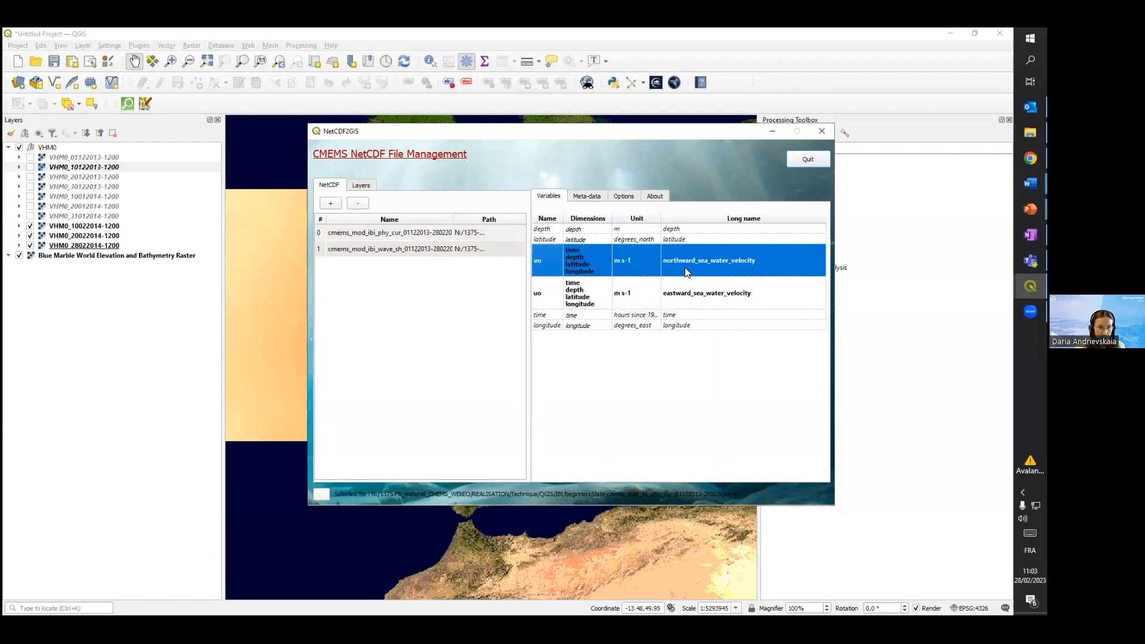
left_click(540, 293)
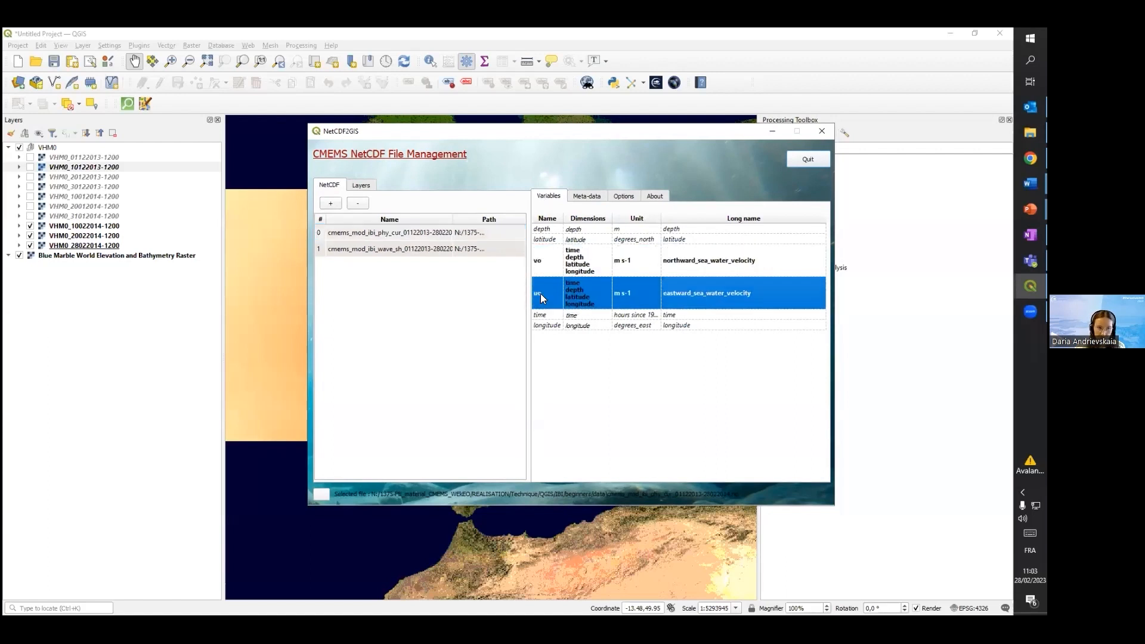
left_click(541, 258)
left_click(550, 292)
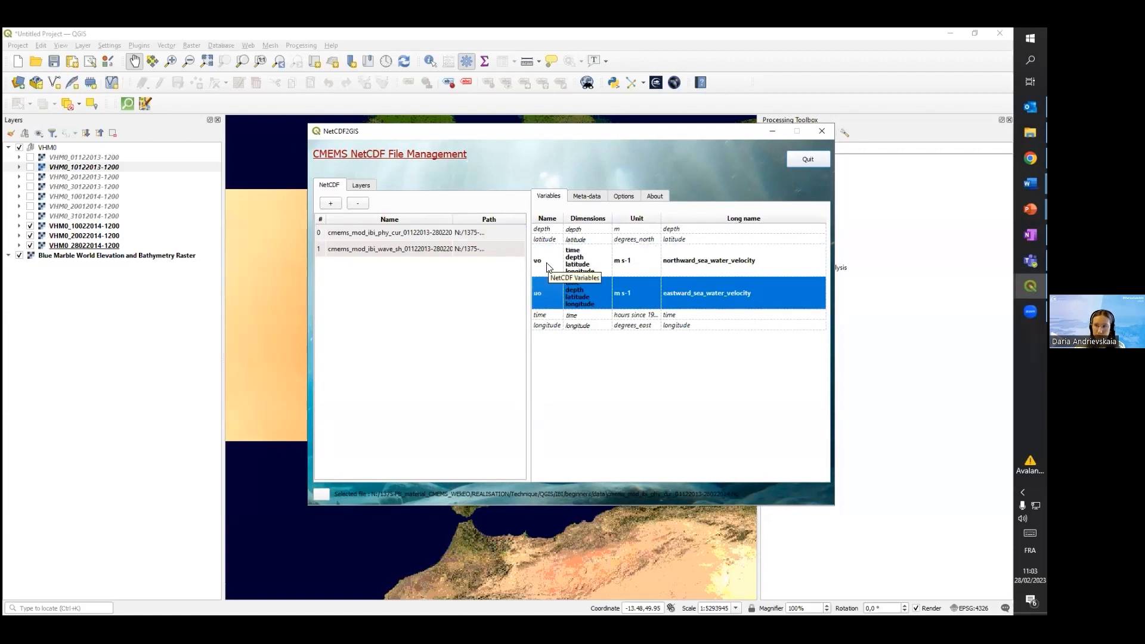
left_click(547, 266)
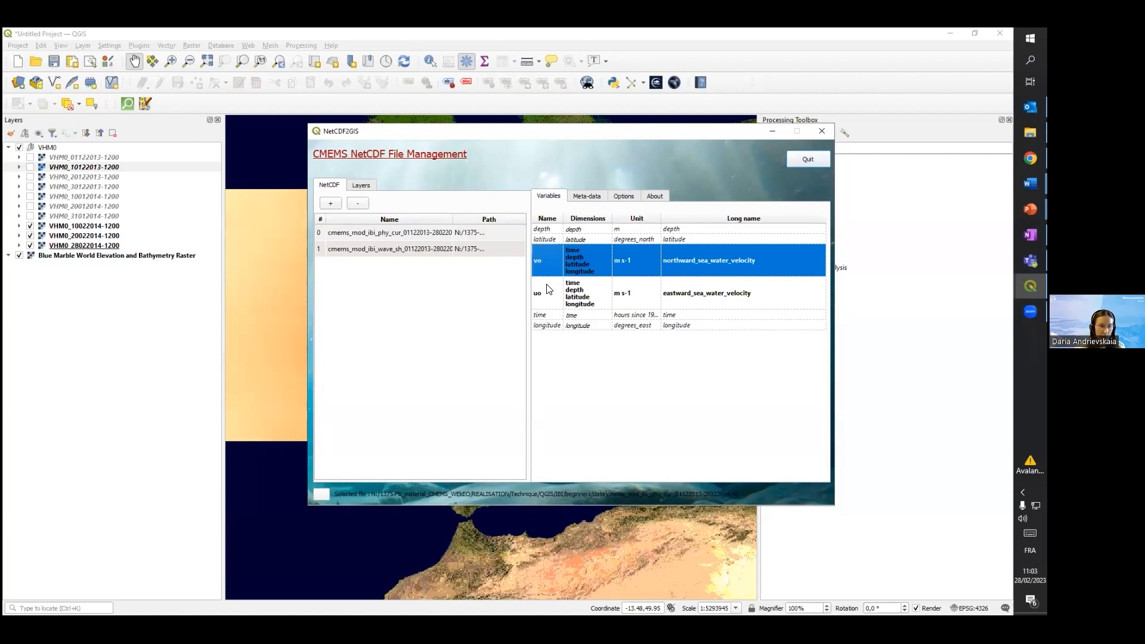
left_click(547, 287)
left_click(547, 262)
left_click(547, 292)
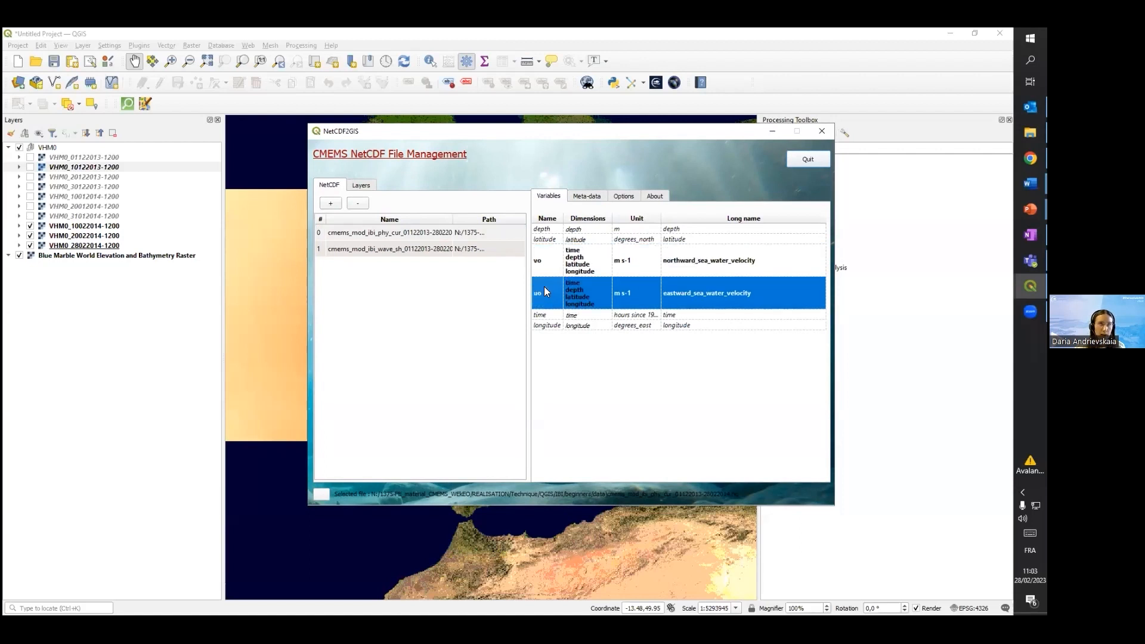
left_click(547, 258)
left_click(546, 291)
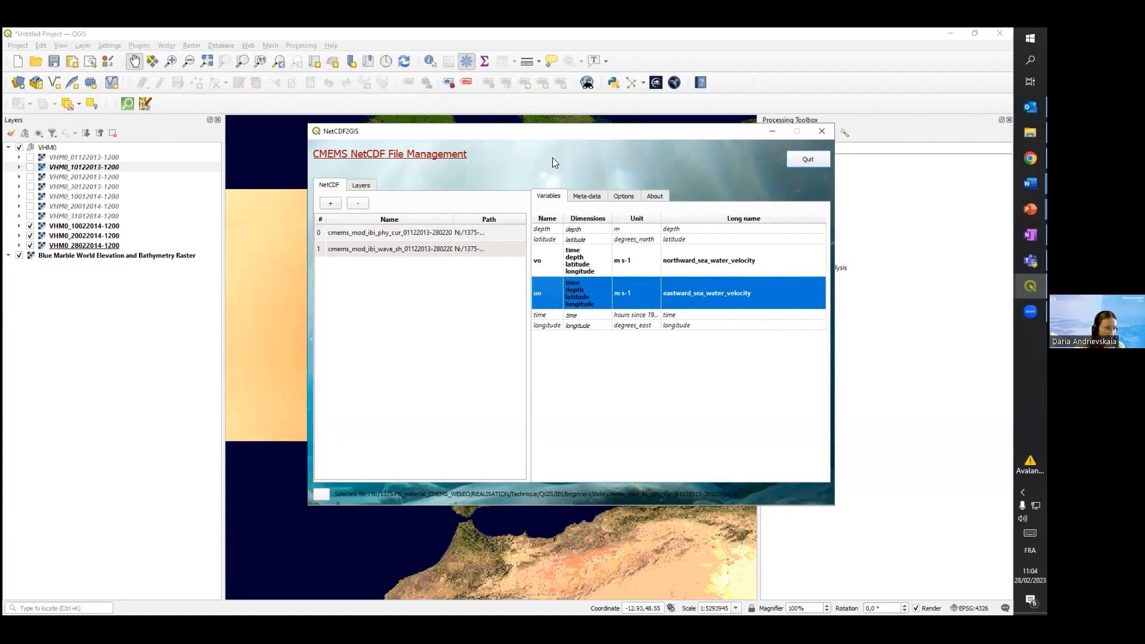
left_click_drag(543, 133, 564, 137)
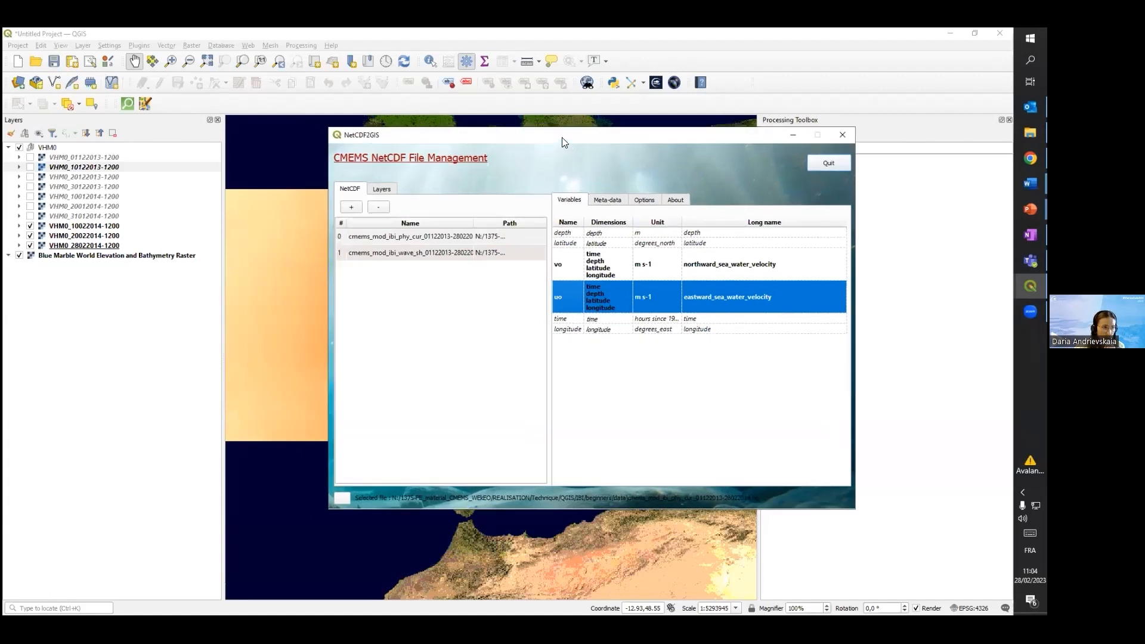
right_click(574, 288)
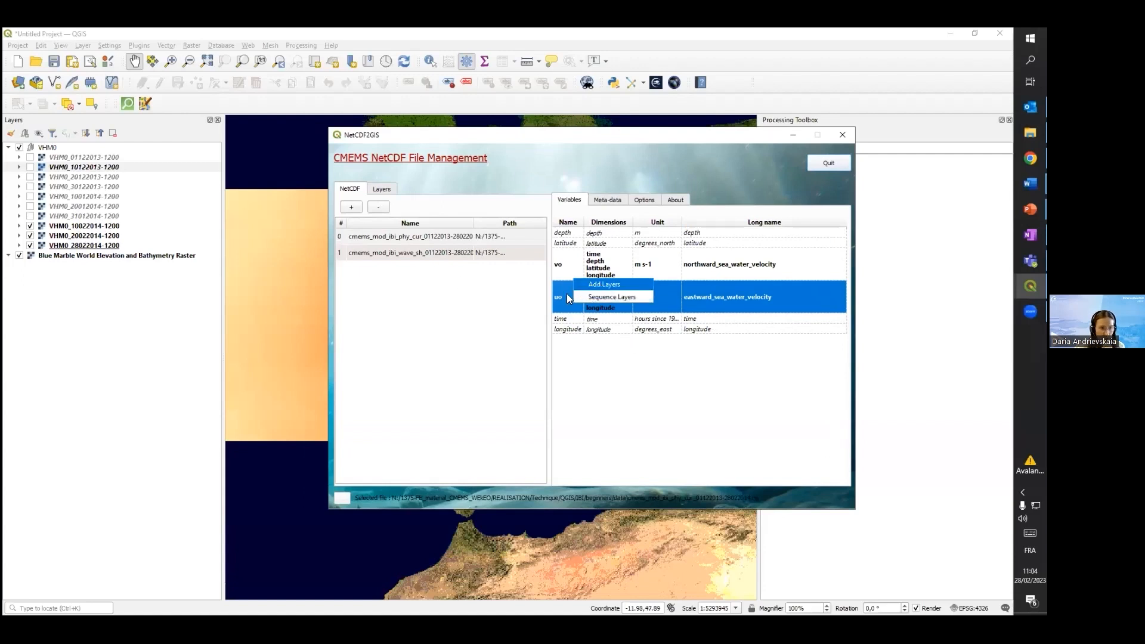
left_click(595, 285)
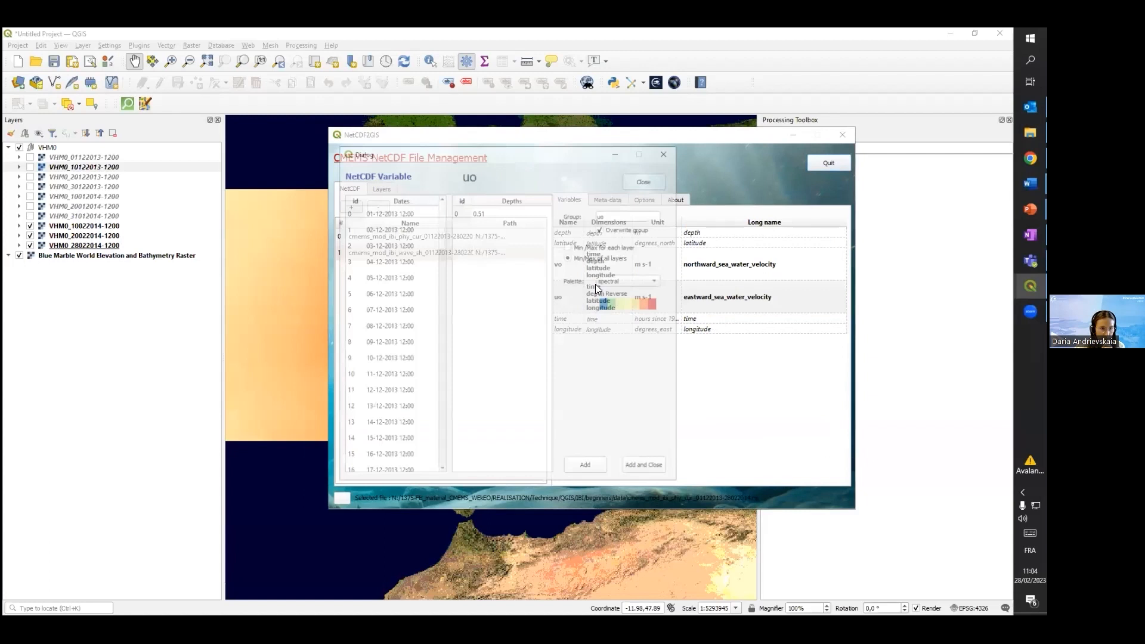
scroll(399, 232, "down", 16)
scroll(399, 233, "down", 8)
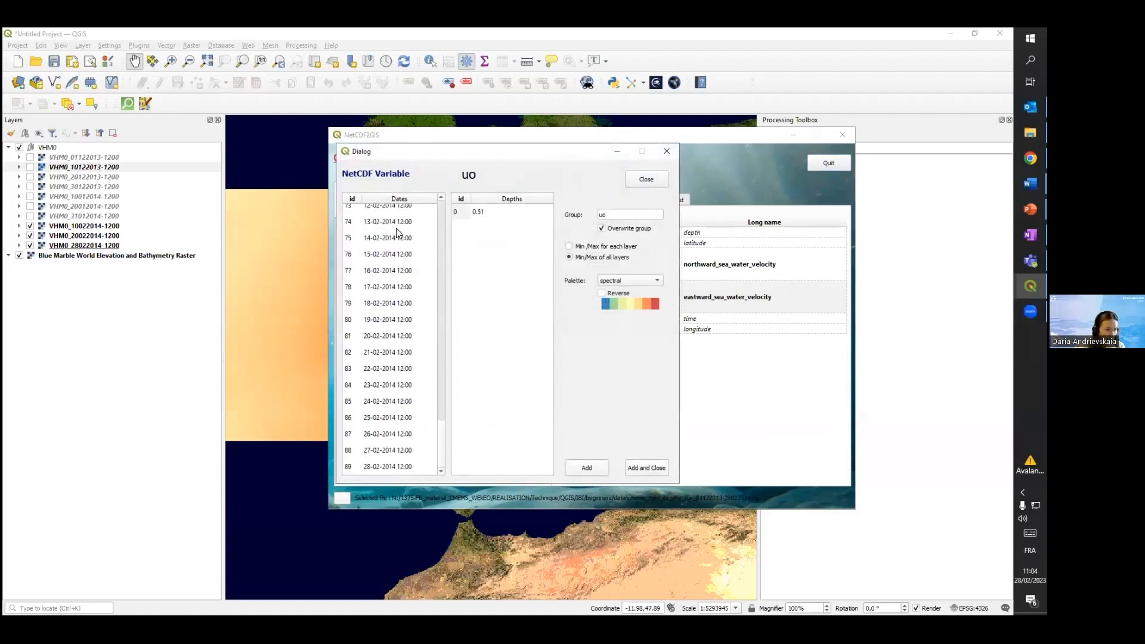
scroll(386, 273, "up", 2)
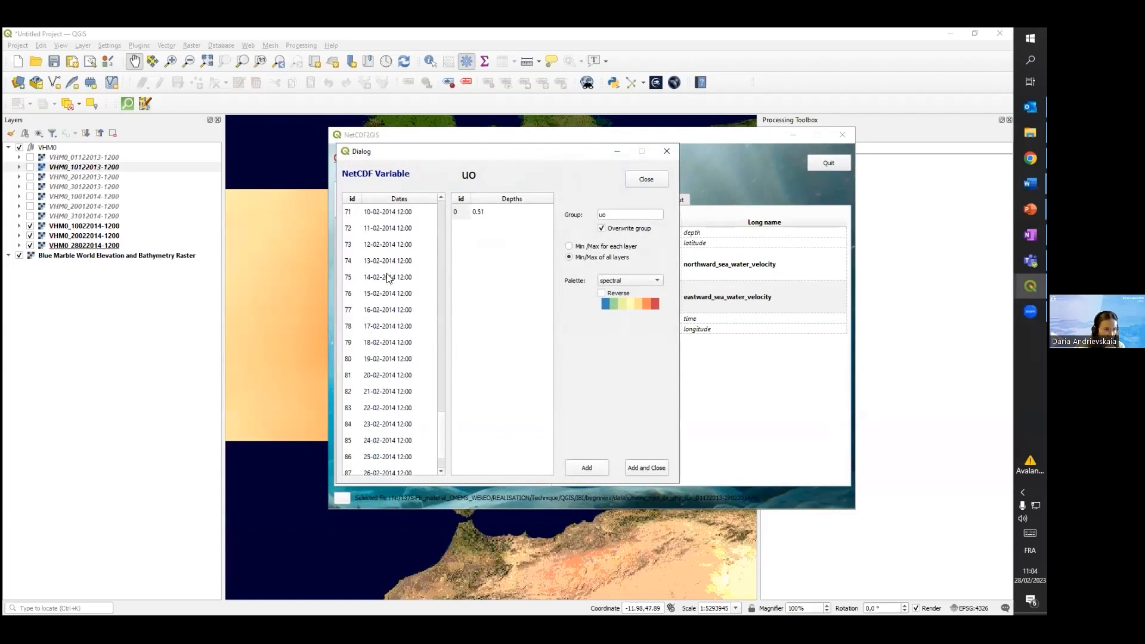
left_click(387, 263)
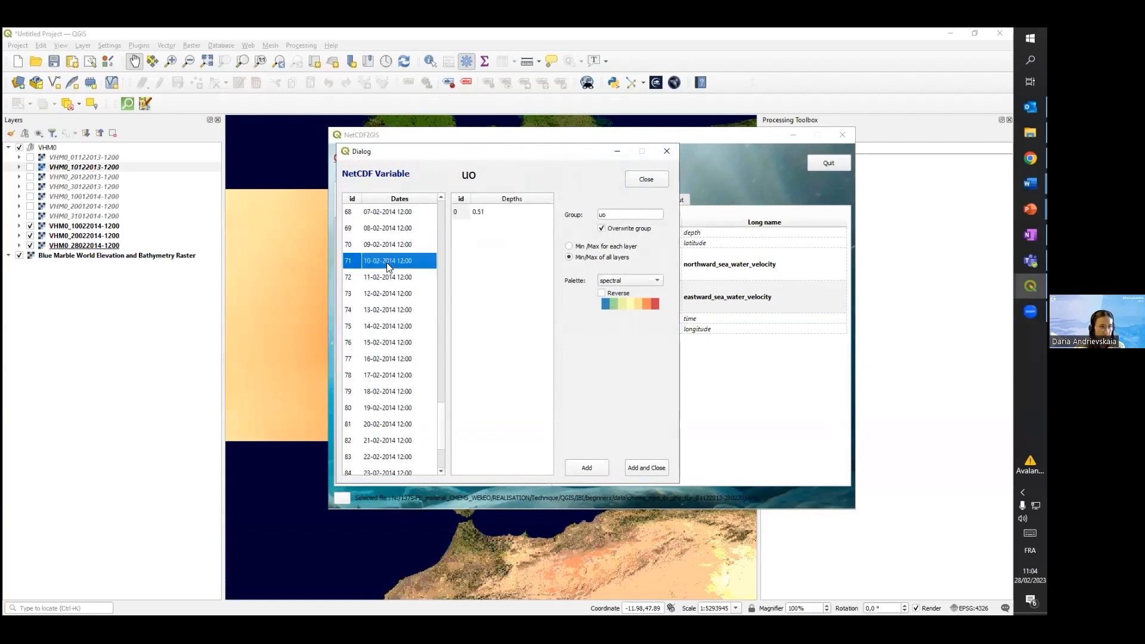
left_click(486, 214)
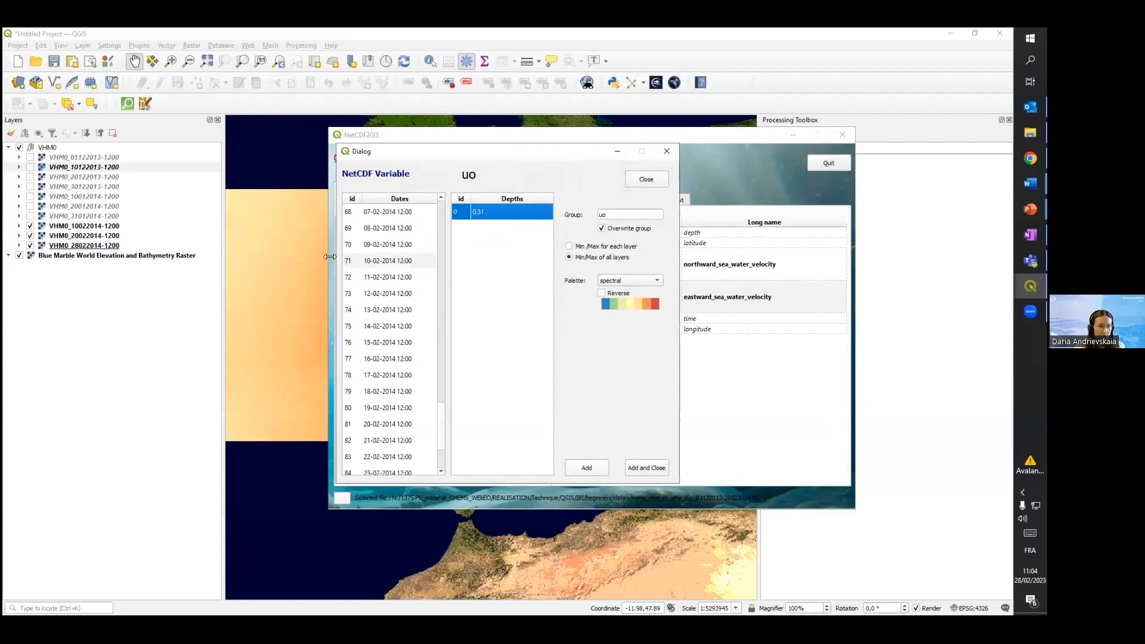
left_click(391, 261)
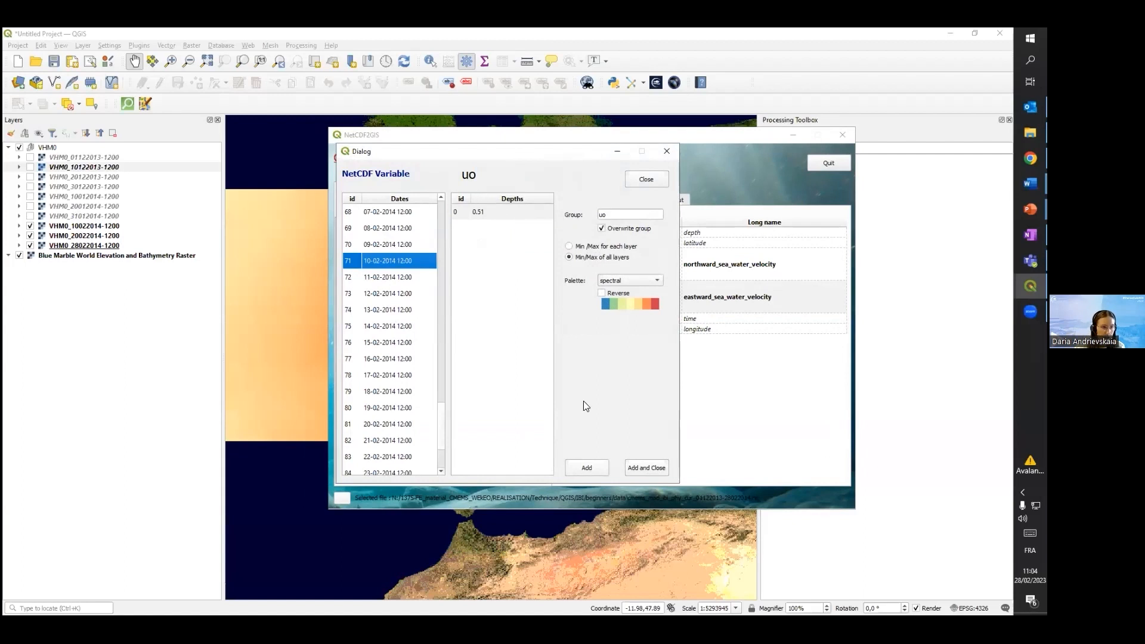
left_click(644, 469)
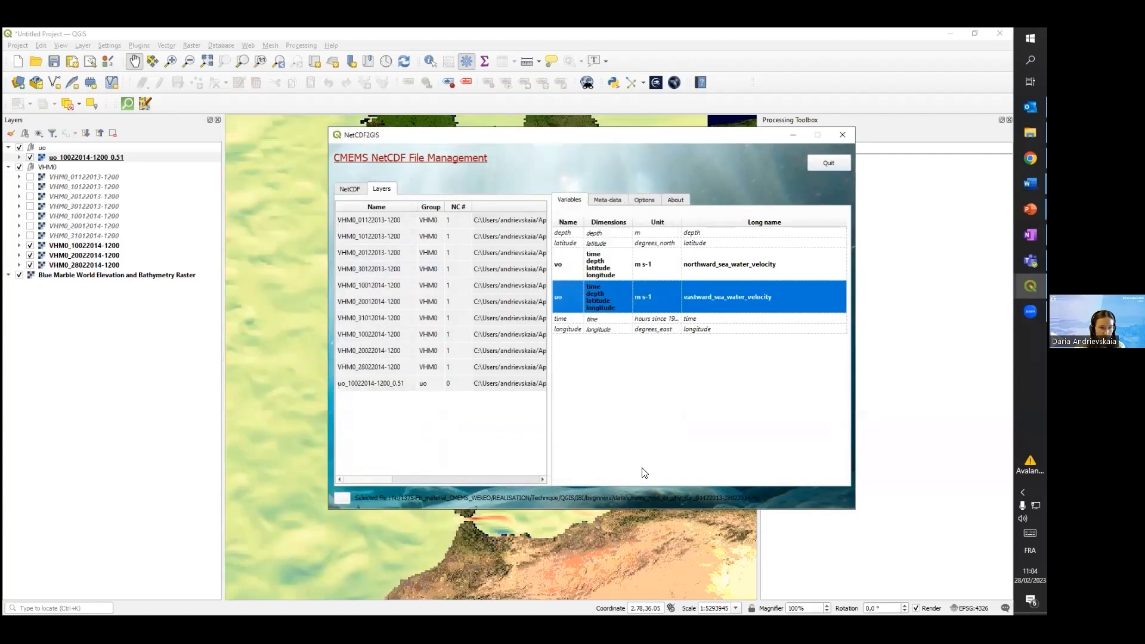
right_click(569, 270)
left_click(584, 264)
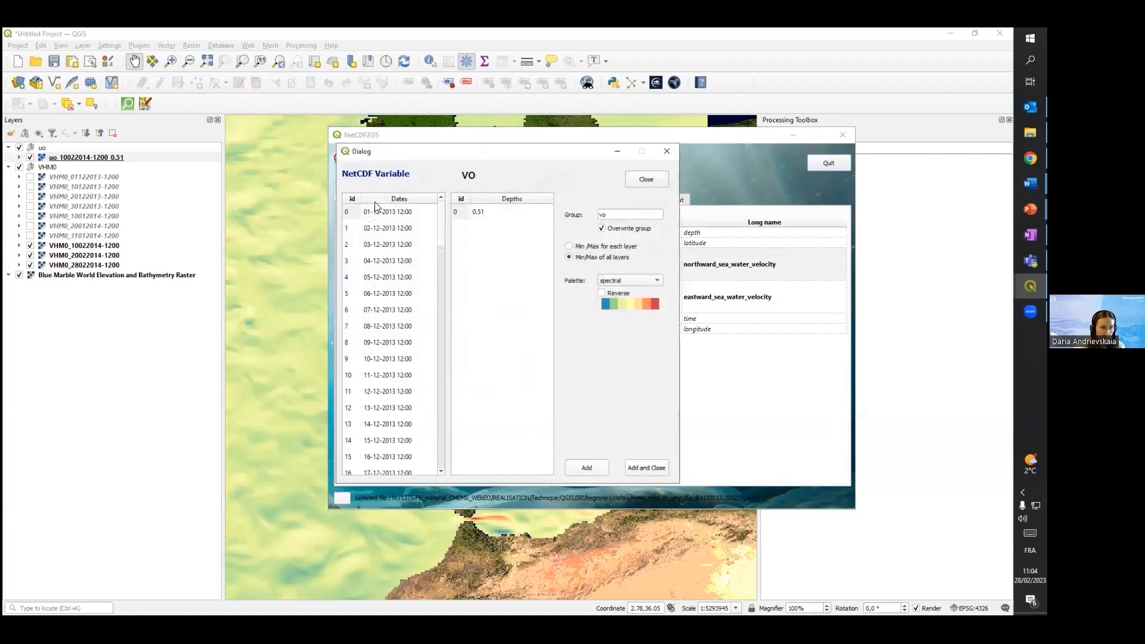
scroll(396, 261, "down", 20)
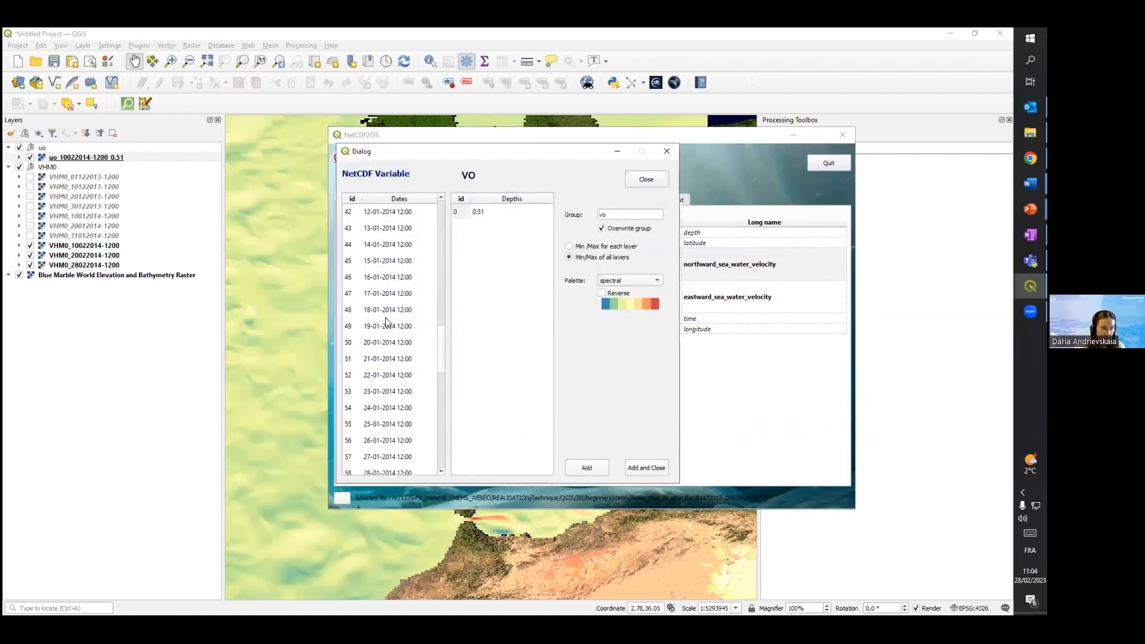
left_click(385, 342)
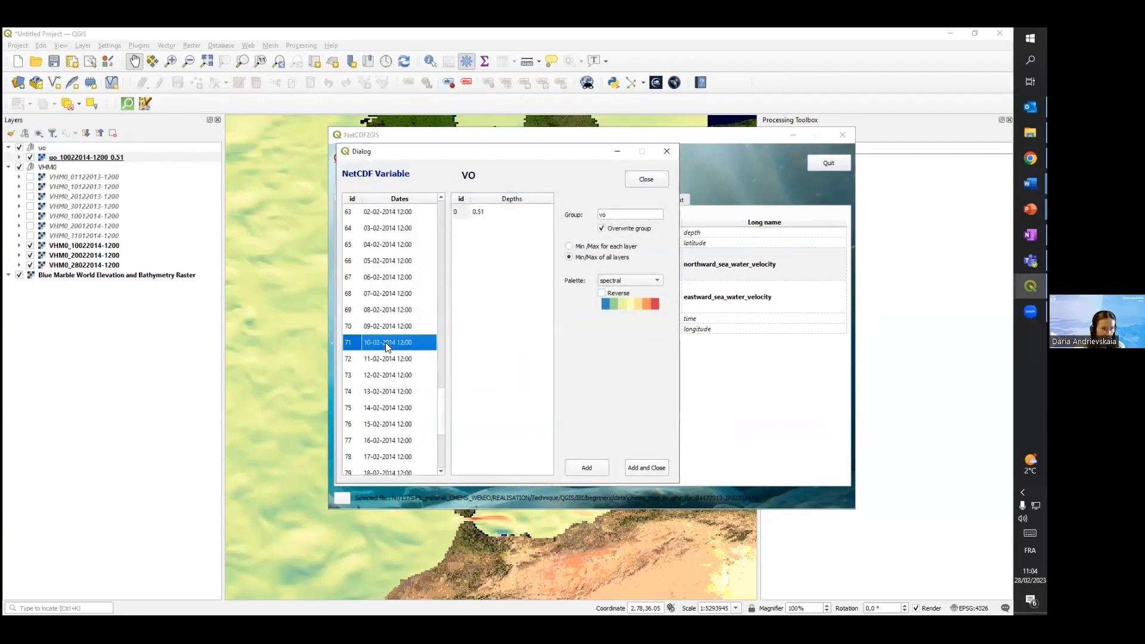
left_click(641, 467)
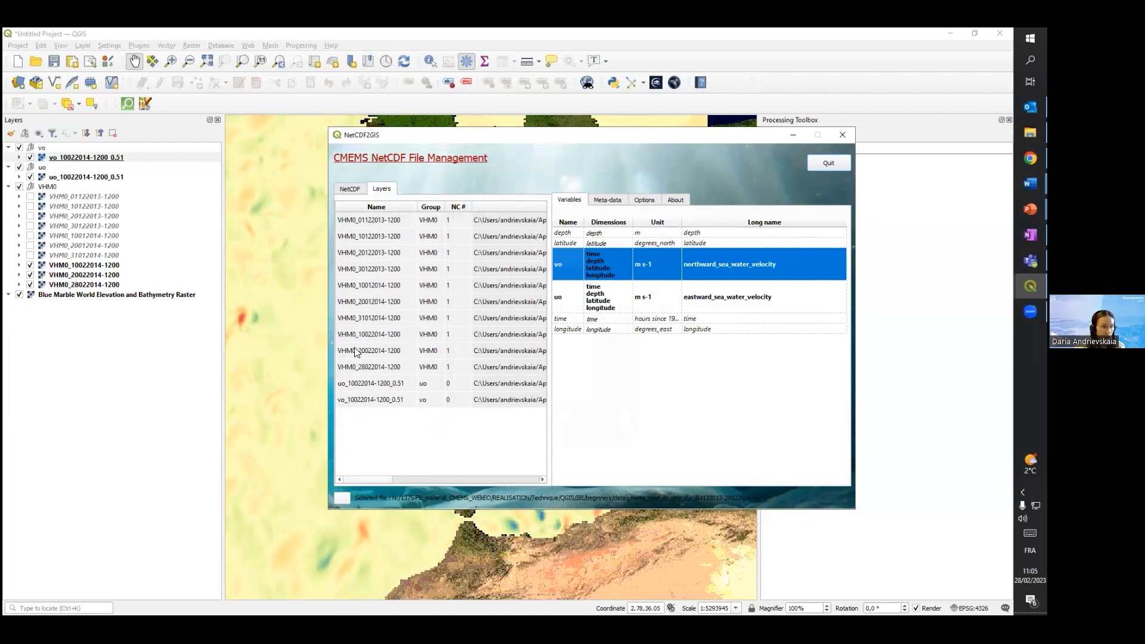
Return to the QGIS map, look over the vo layer's coverage, and hide the vo and uo layer groups
left_click(788, 137)
left_click_drag(527, 272, 592, 291)
scroll(591, 291, "down", 1)
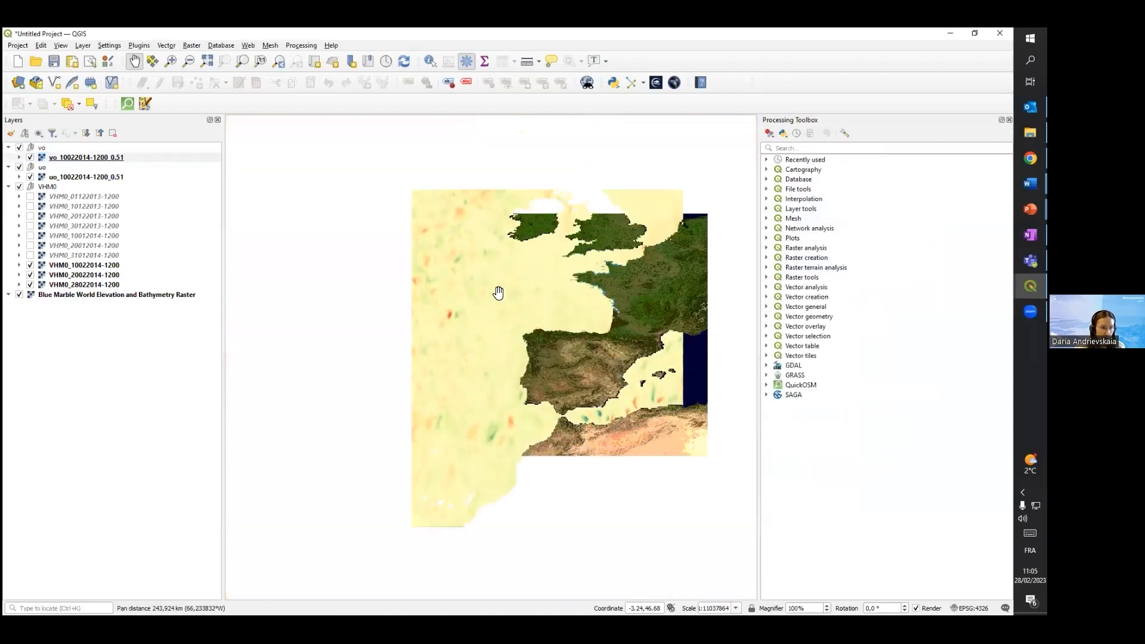
scroll(498, 292, "up", 1)
left_click_drag(550, 358, 596, 399)
left_click_drag(546, 296, 605, 507)
left_click_drag(588, 426, 509, 294)
scroll(519, 317, "down", 1)
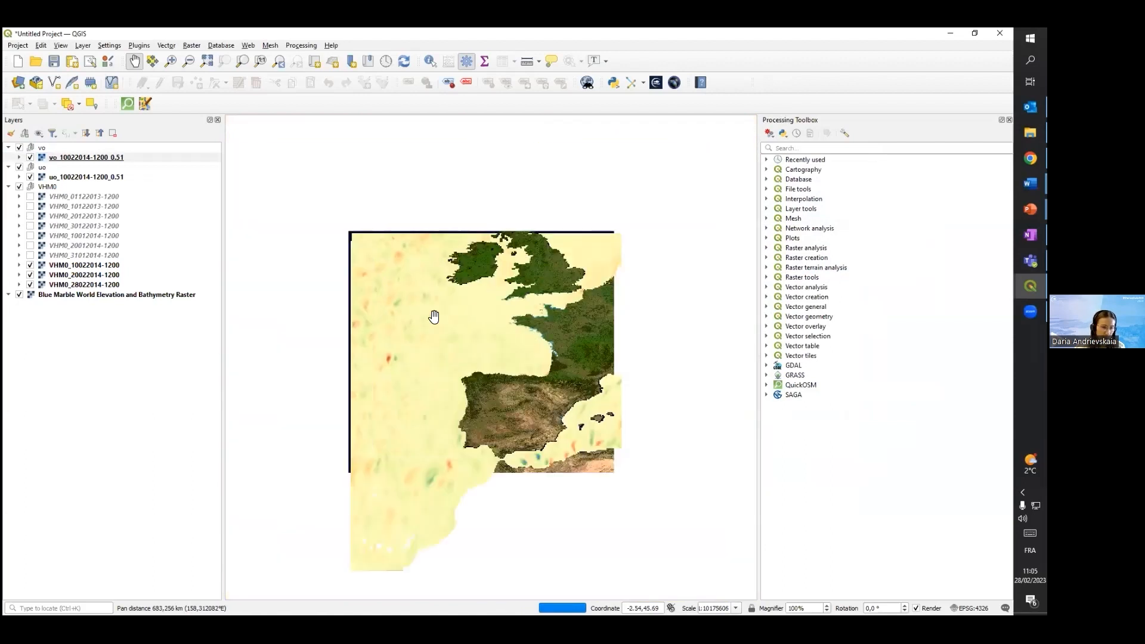
left_click_drag(519, 350, 488, 329)
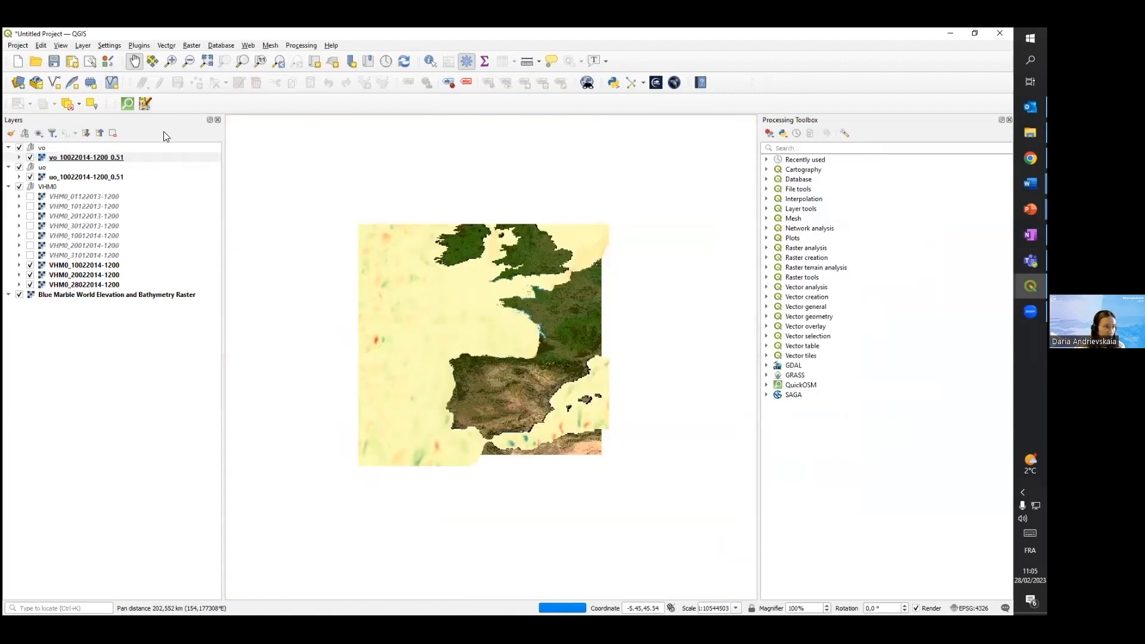
left_click(19, 147)
left_click(19, 167)
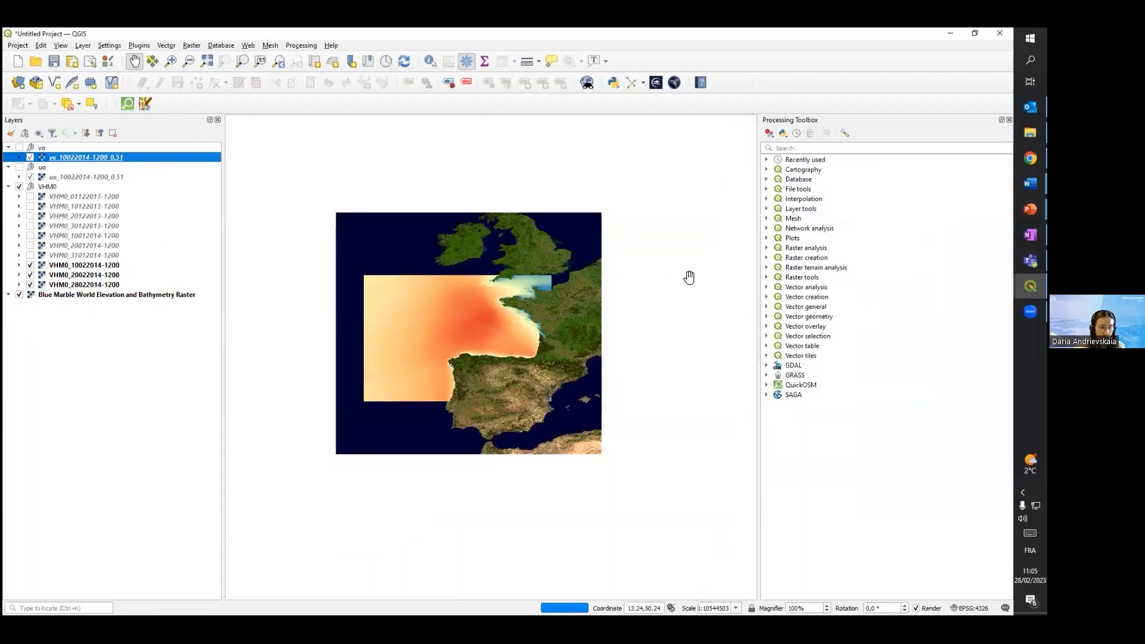
scroll(688, 278, "up", 1)
left_click_drag(691, 278, 923, 249)
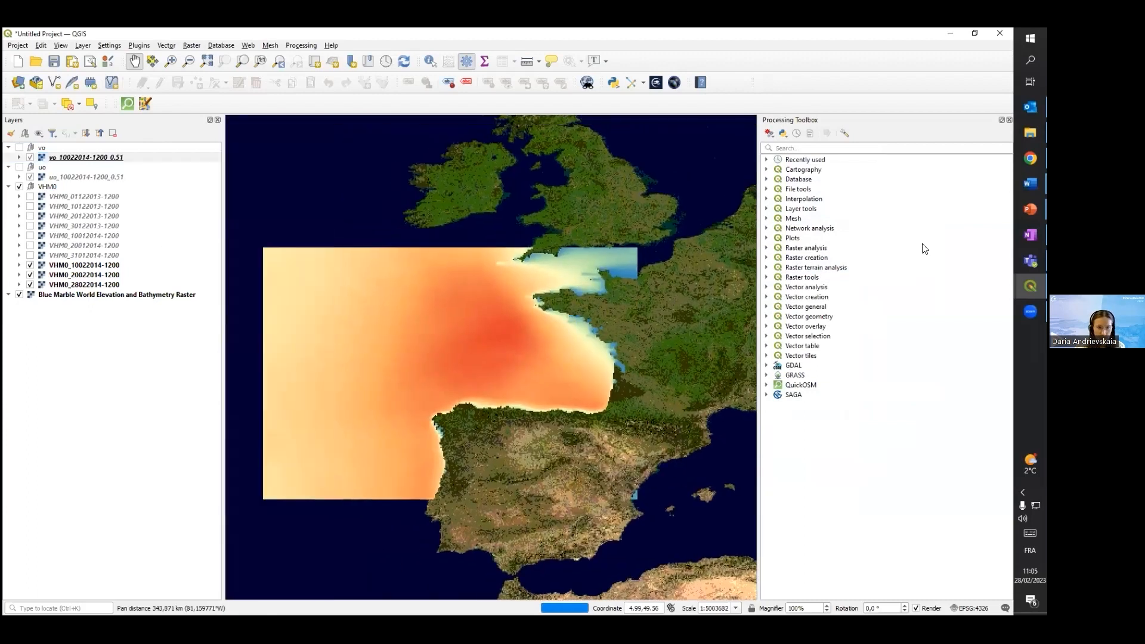
left_click(1030, 286)
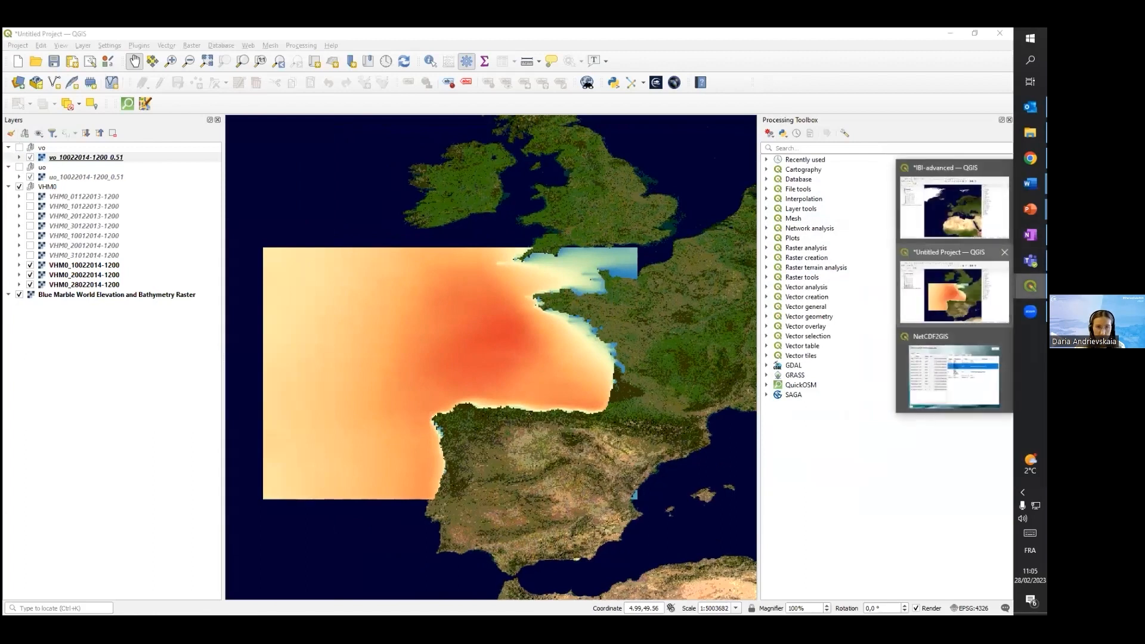
left_click(954, 376)
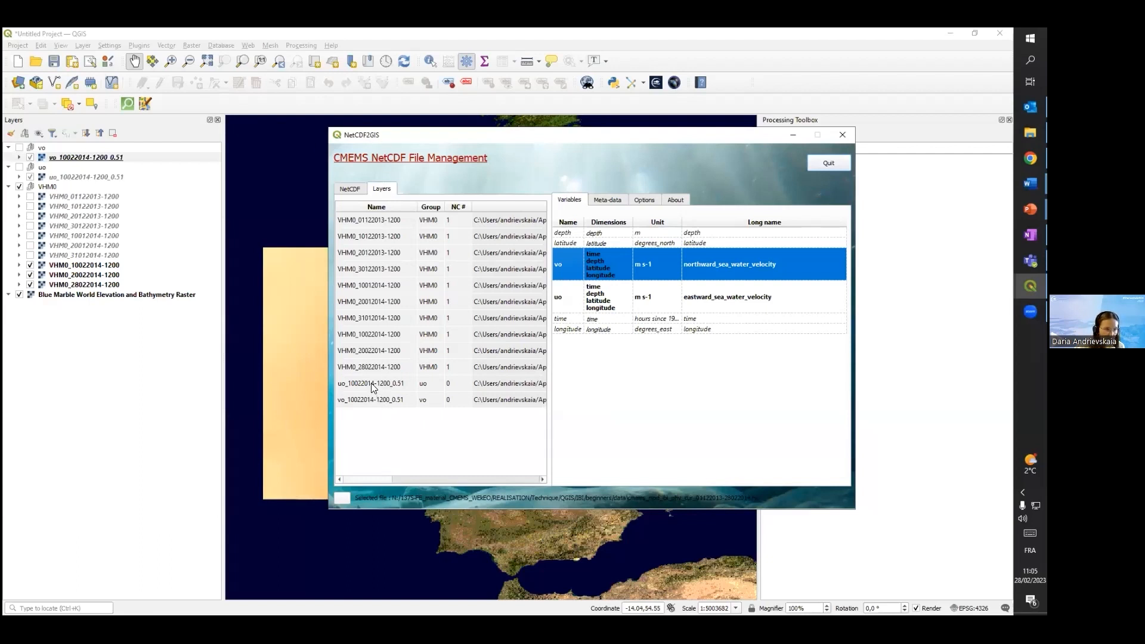
left_click(341, 386)
left_click(364, 397)
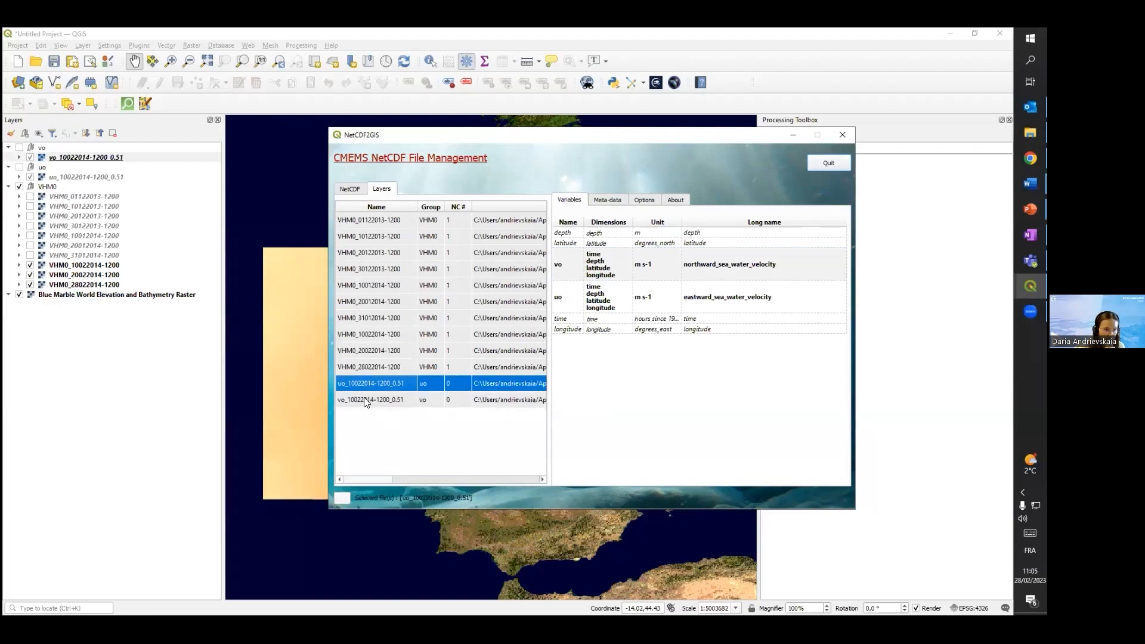
left_click(367, 384, "ctrl")
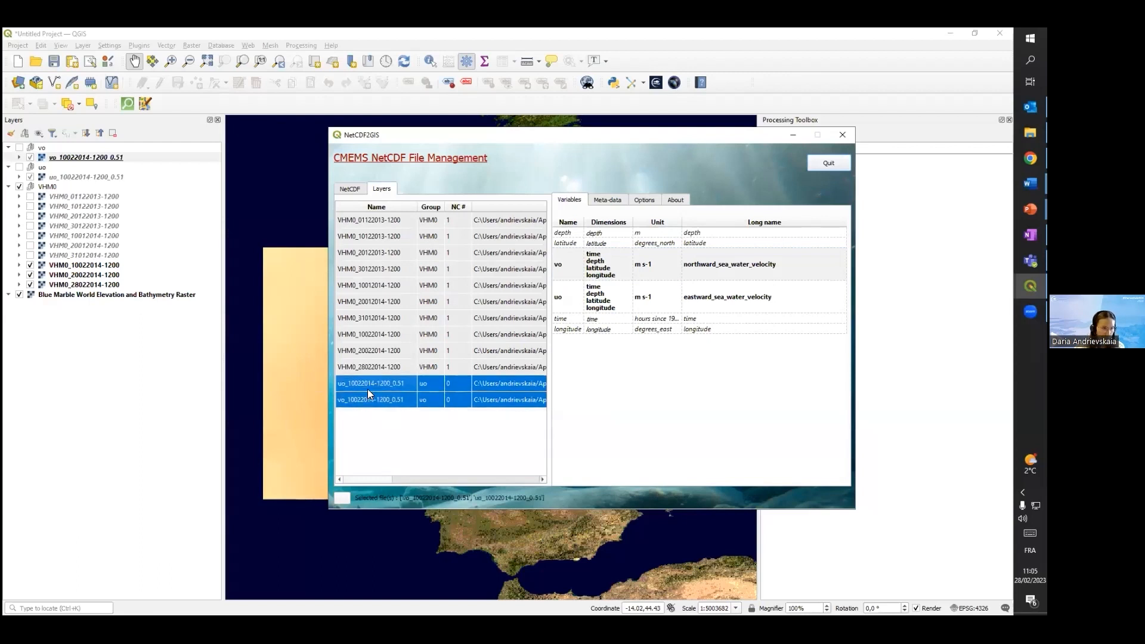
right_click(367, 385)
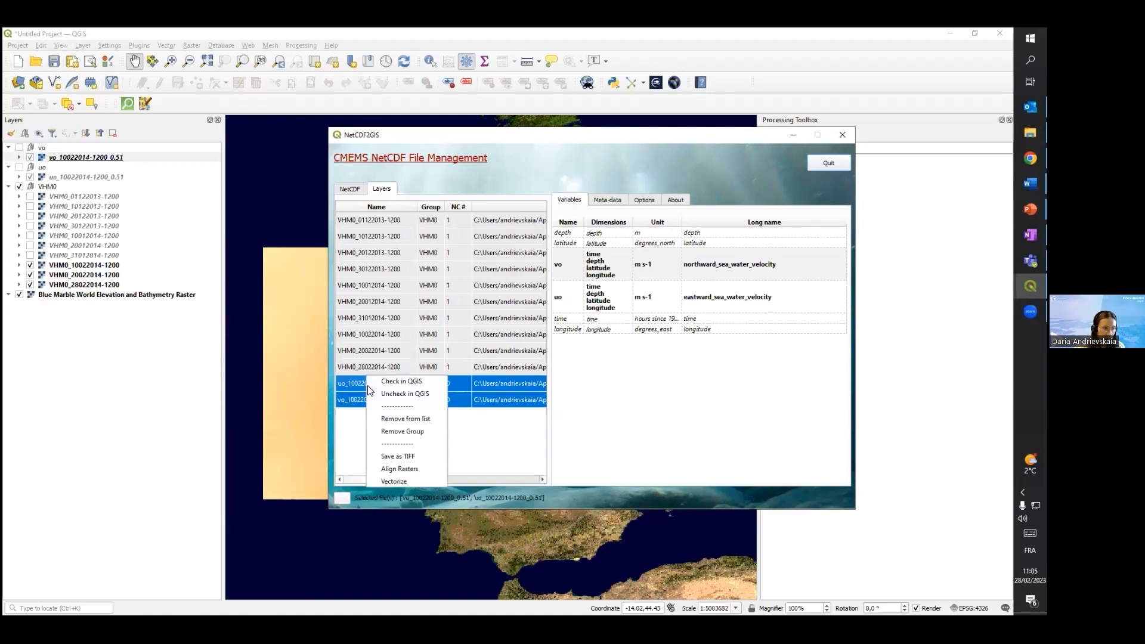
left_click(400, 481)
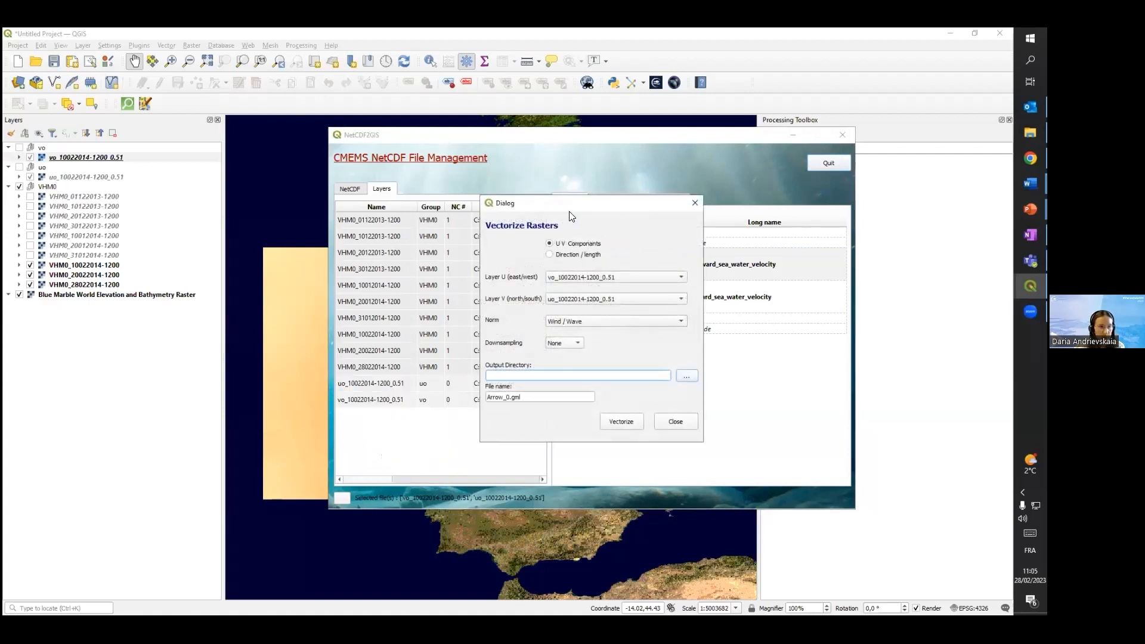
left_click_drag(577, 206, 544, 179)
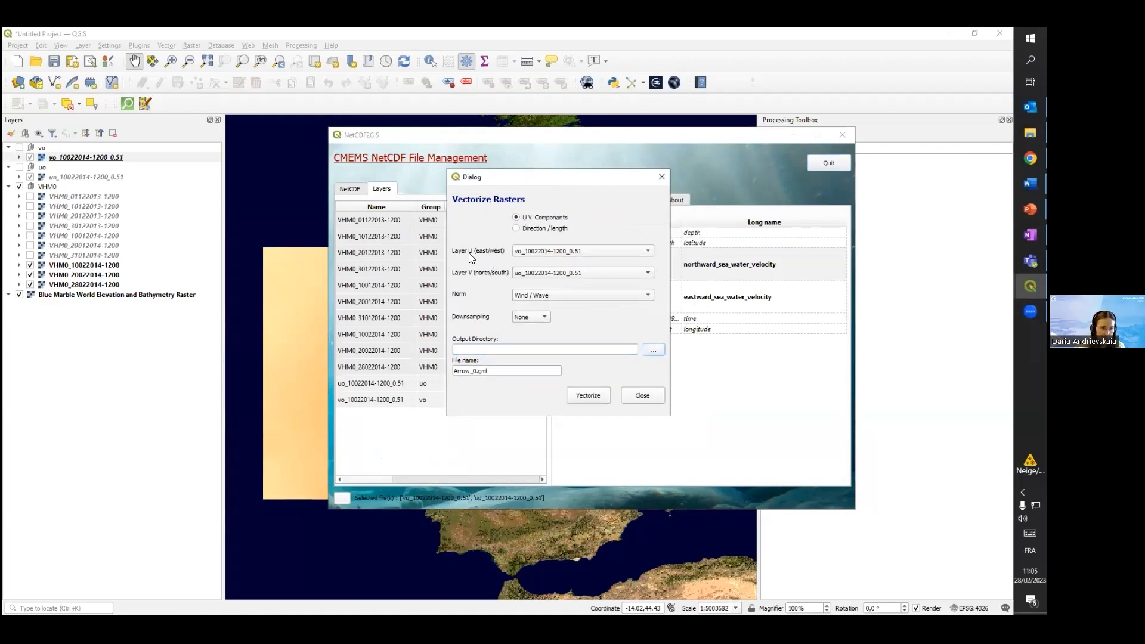
left_click(580, 253)
left_click(531, 268)
left_click(527, 298)
left_click(517, 307)
left_click(524, 322)
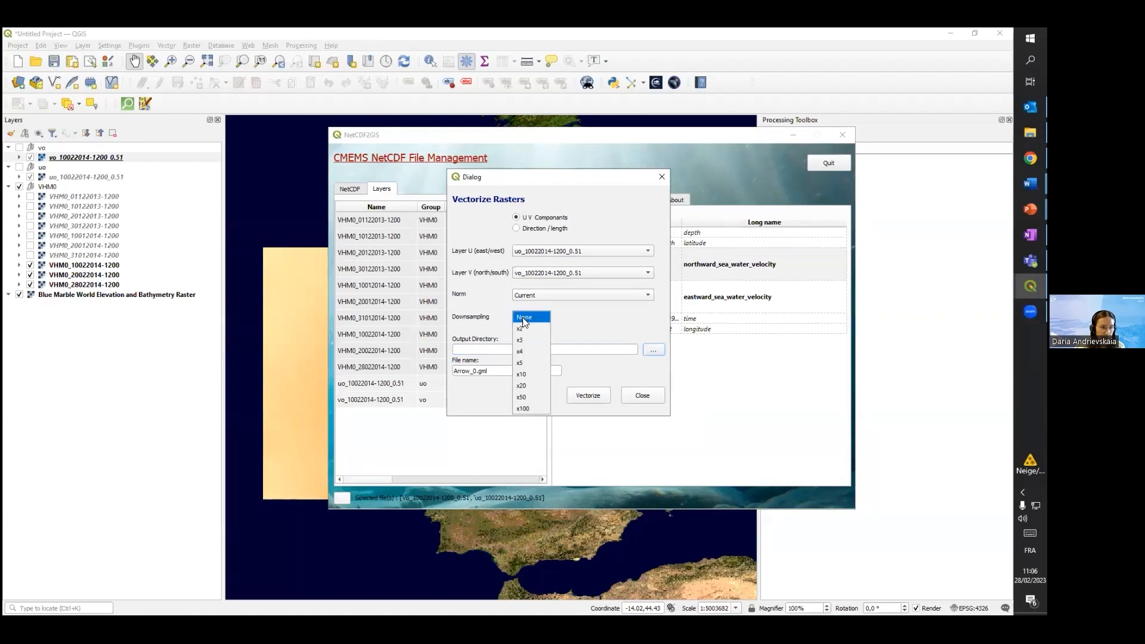
left_click(531, 363)
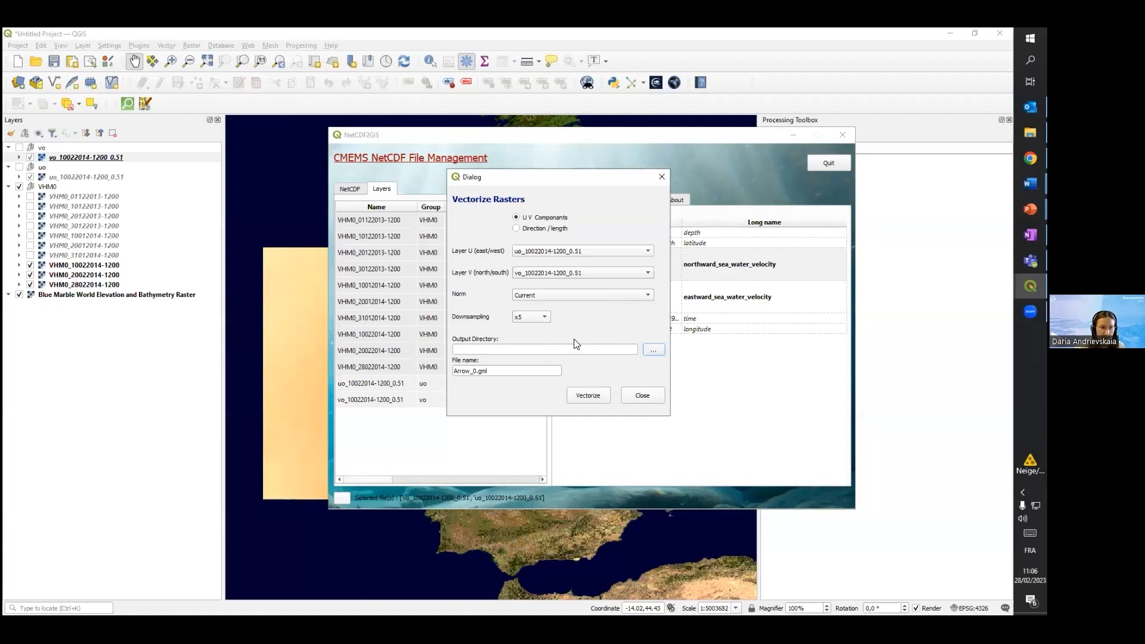
Vectorize the rasters into Arrow_0.gml with the beginners folder as output directory, and close the vectorization dialog
left_click(656, 352)
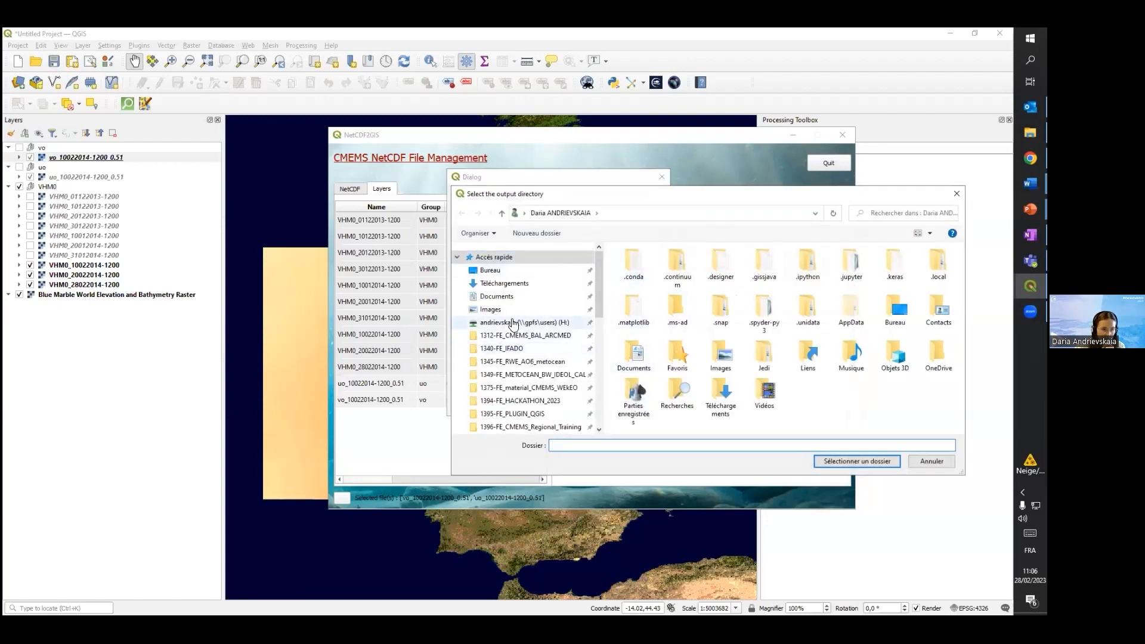
scroll(524, 310, "down", 2)
left_click(502, 354)
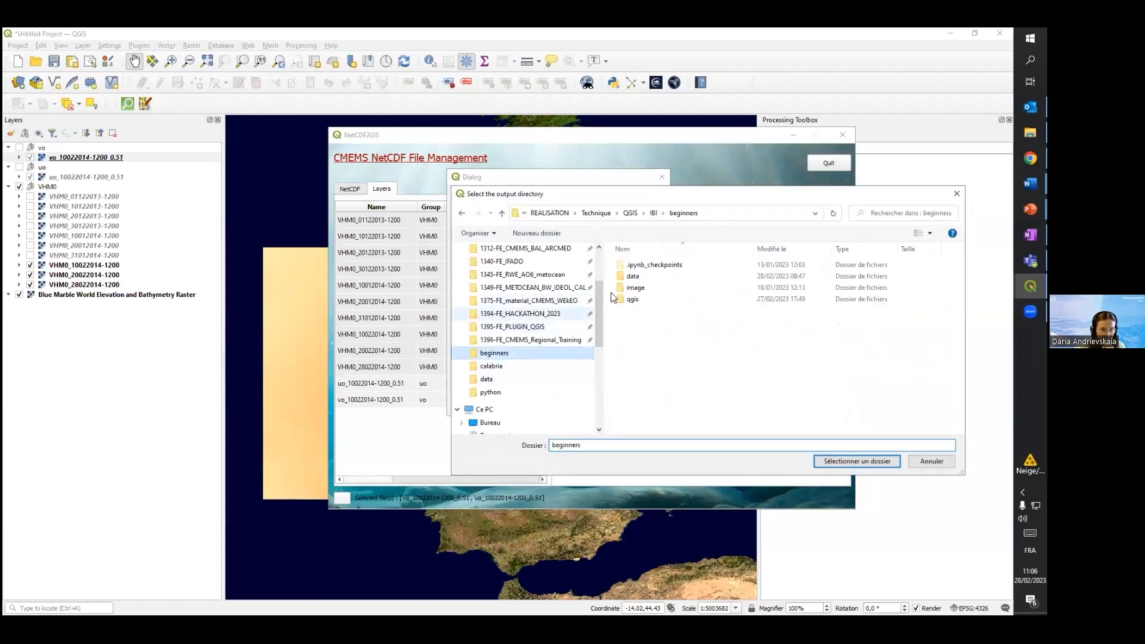
left_click(865, 462)
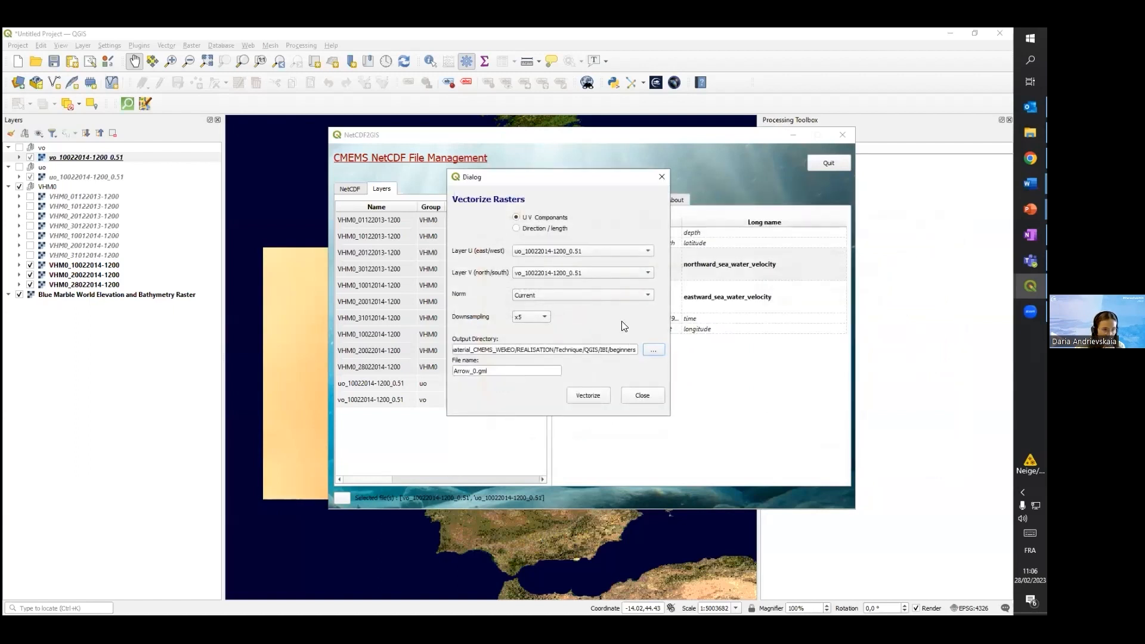
left_click(588, 398)
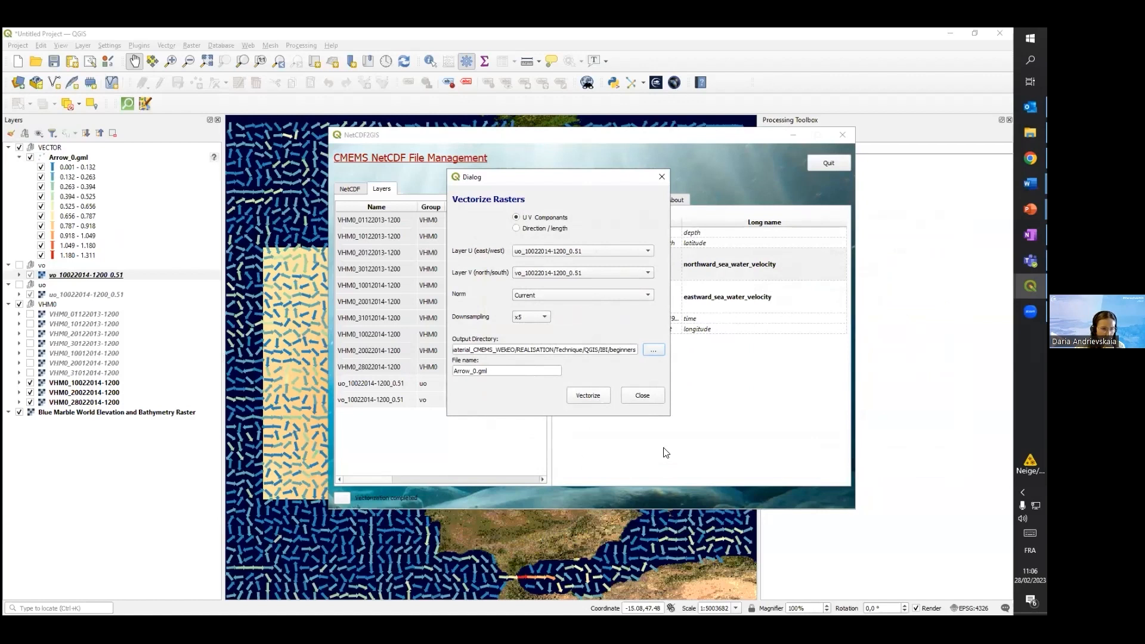
left_click(643, 394)
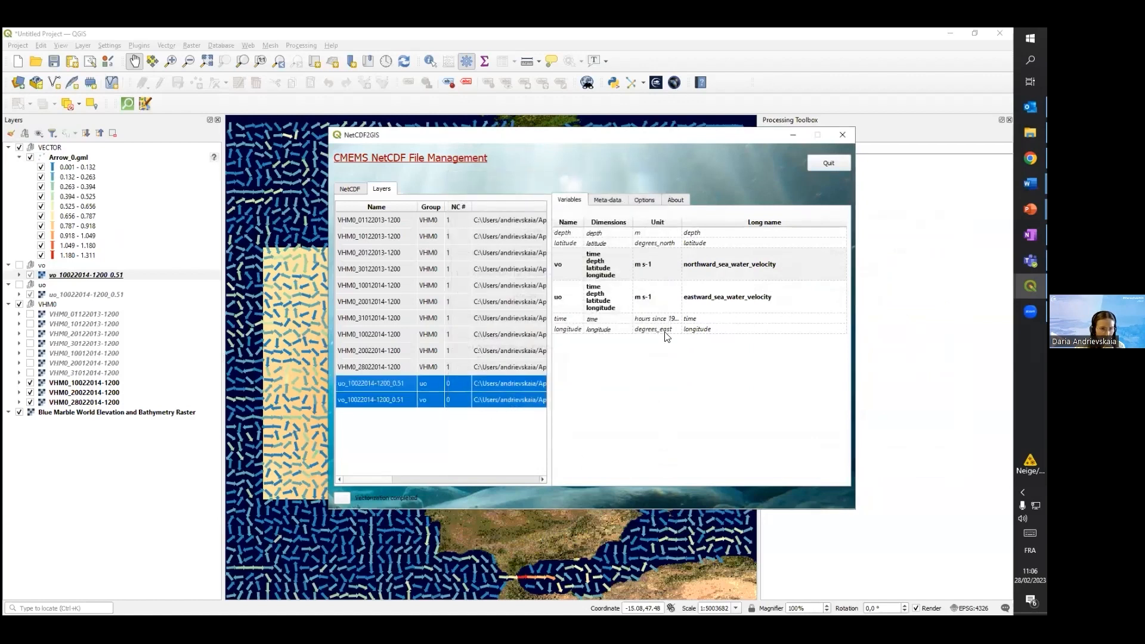
Return to the QGIS map and examine the current arrows over the VHM0 layer at several scales
left_click(790, 135)
left_click_drag(427, 286, 439, 288)
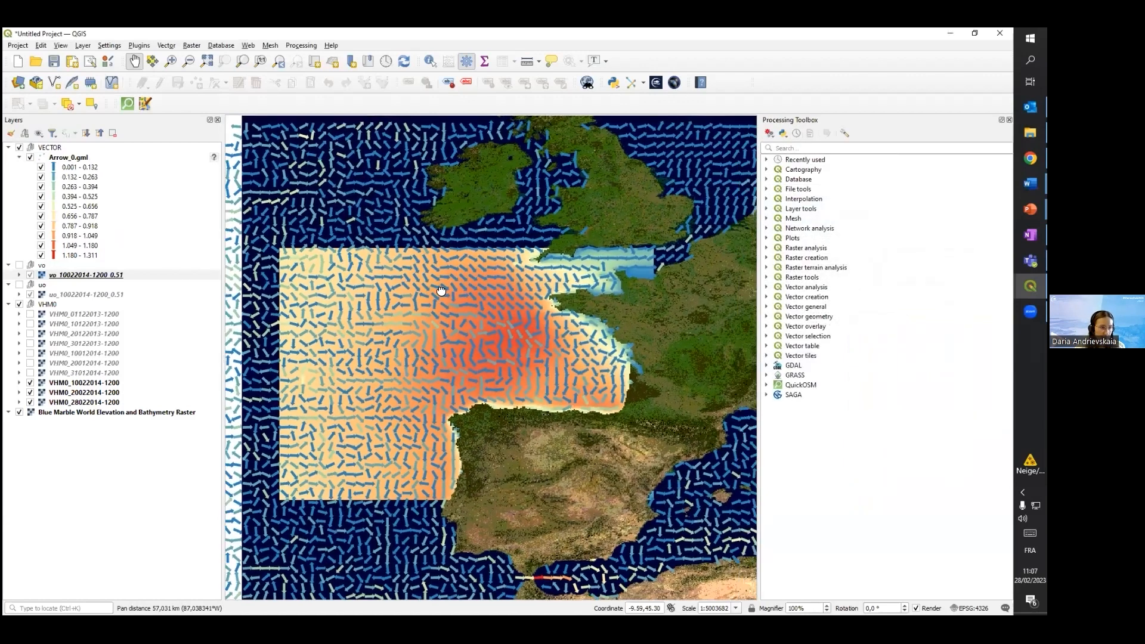
scroll(437, 342, "up", 1)
scroll(437, 342, "down", 1)
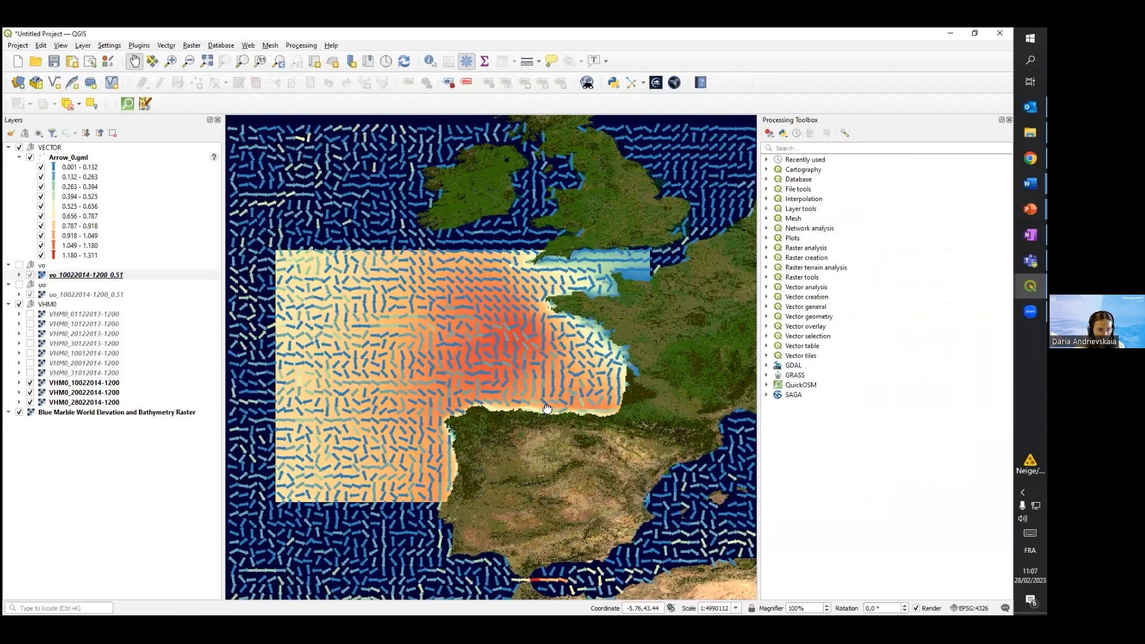
scroll(485, 306, "up", 2)
left_click_drag(462, 301, 517, 357)
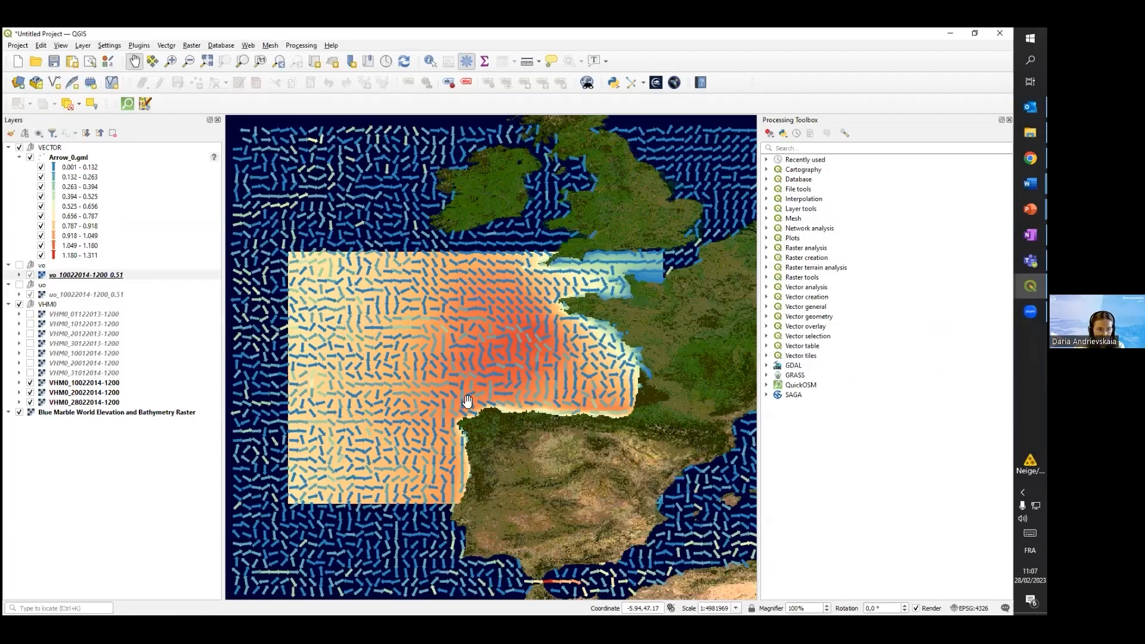
left_click_drag(565, 366, 539, 346)
scroll(539, 346, "up", 1)
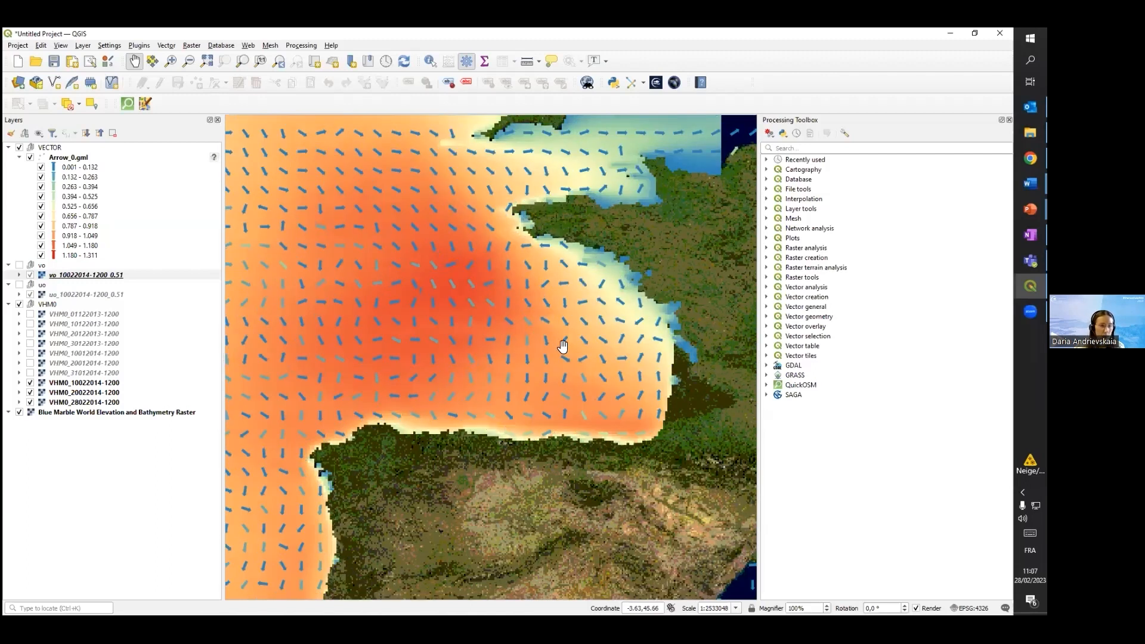
scroll(567, 356, "down", 1)
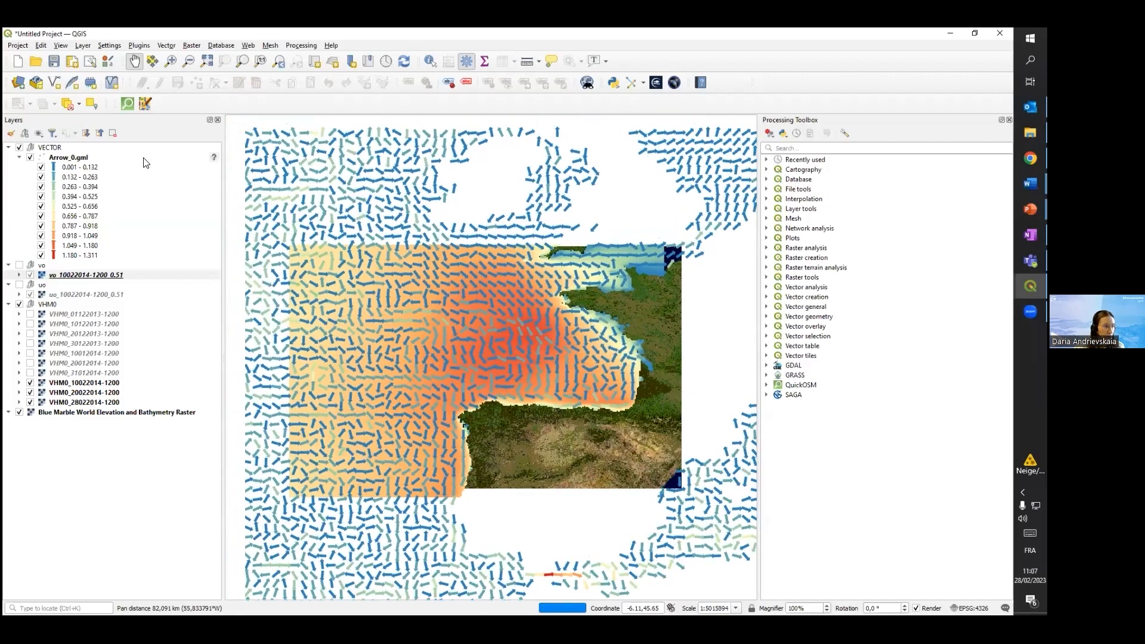
Open the symbology properties of the Arrow_0.gml layer and start loading a style from a file
left_click(76, 158)
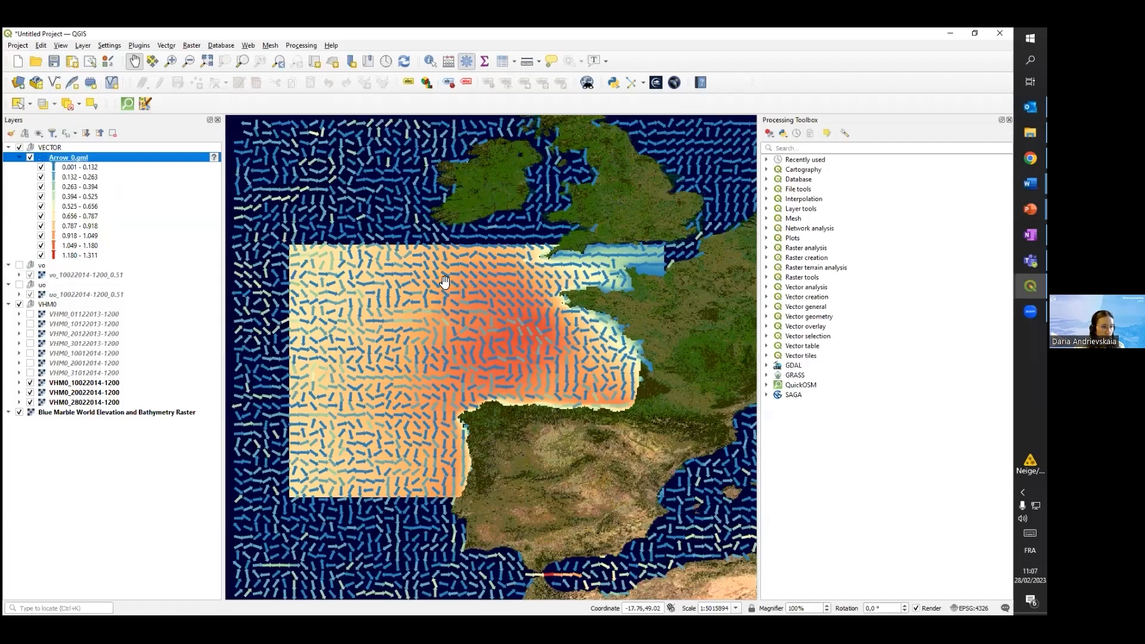
right_click(56, 158)
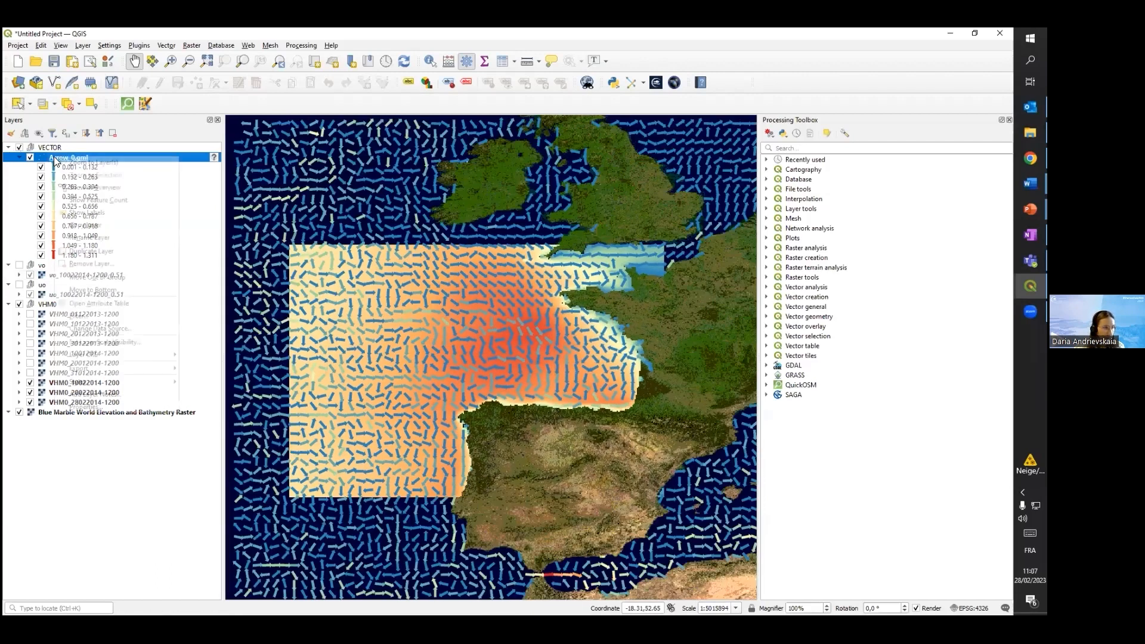
left_click(106, 408)
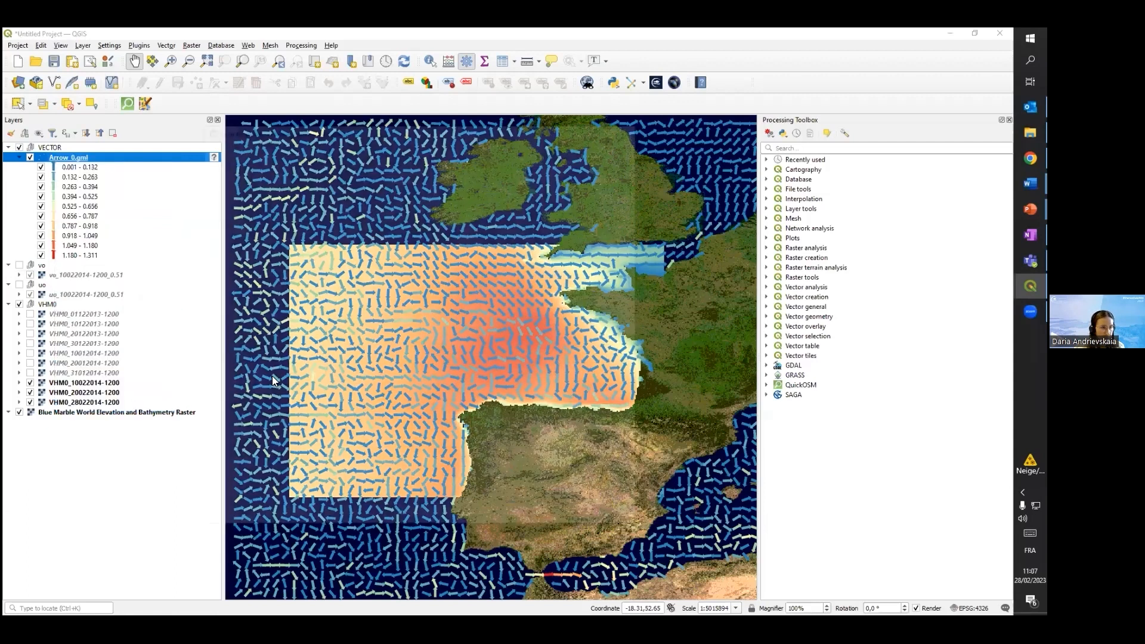
left_click(231, 198)
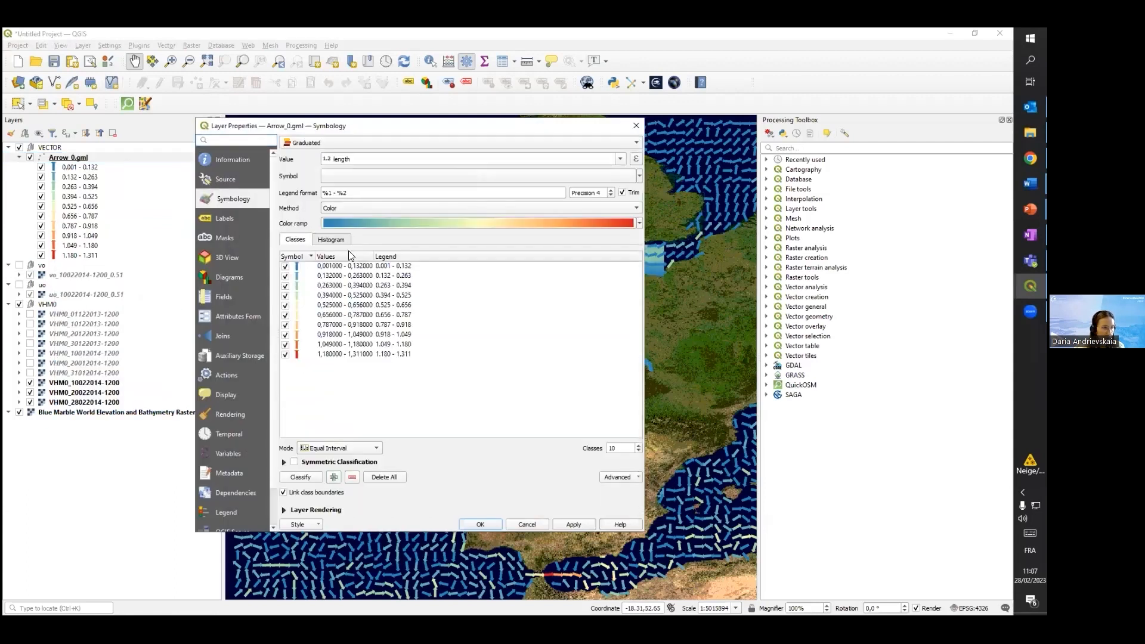
left_click(314, 525)
left_click(313, 434)
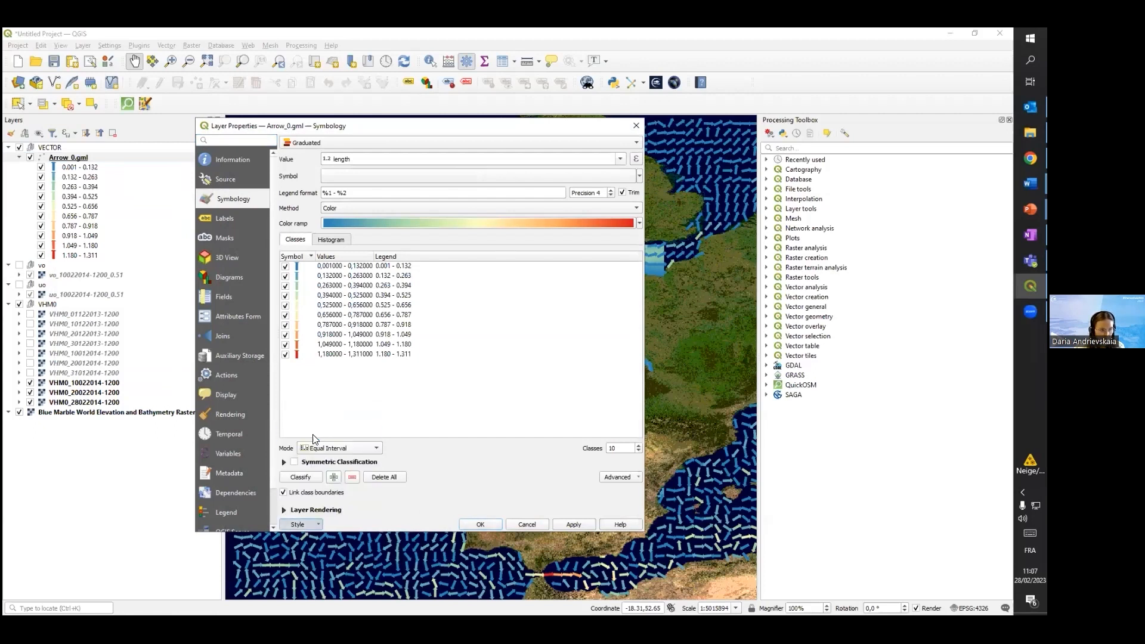
left_click(626, 202)
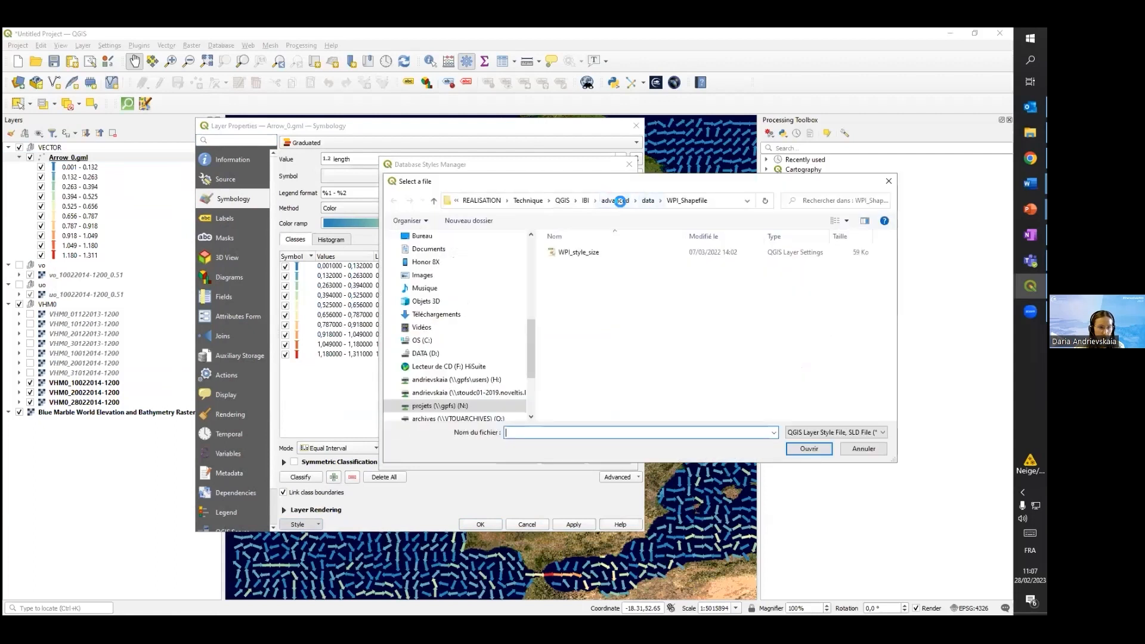
Load the current_scale style file from the beginners/qgis folder into the Arrow_0.gml layer, apply it and close the properties
left_click(585, 201)
left_click(573, 263)
double_click(575, 263)
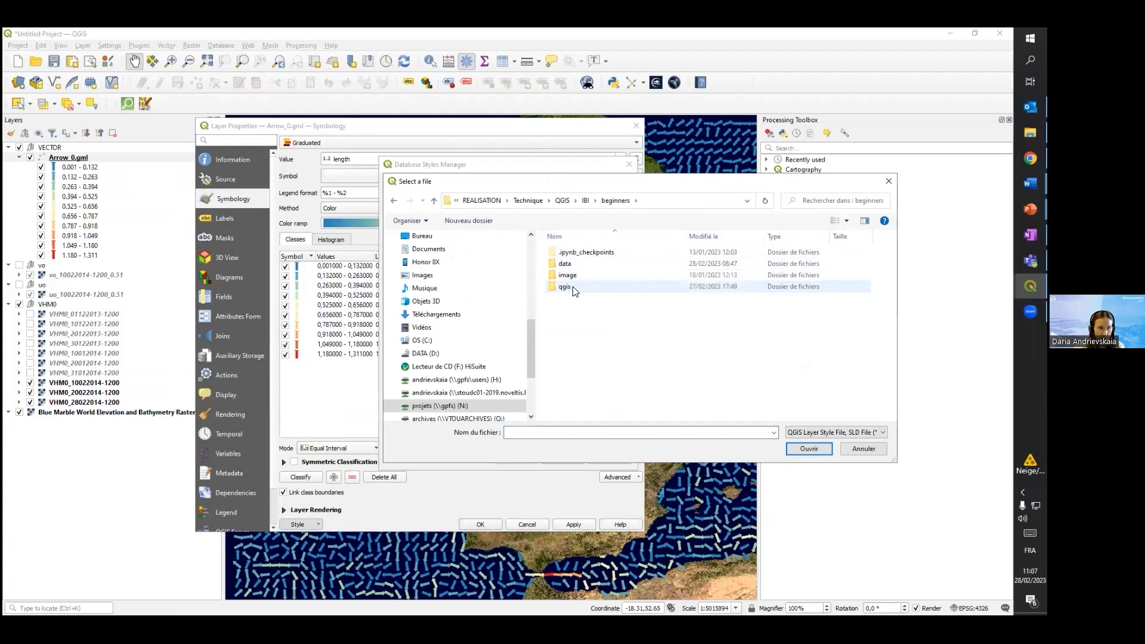
double_click(574, 289)
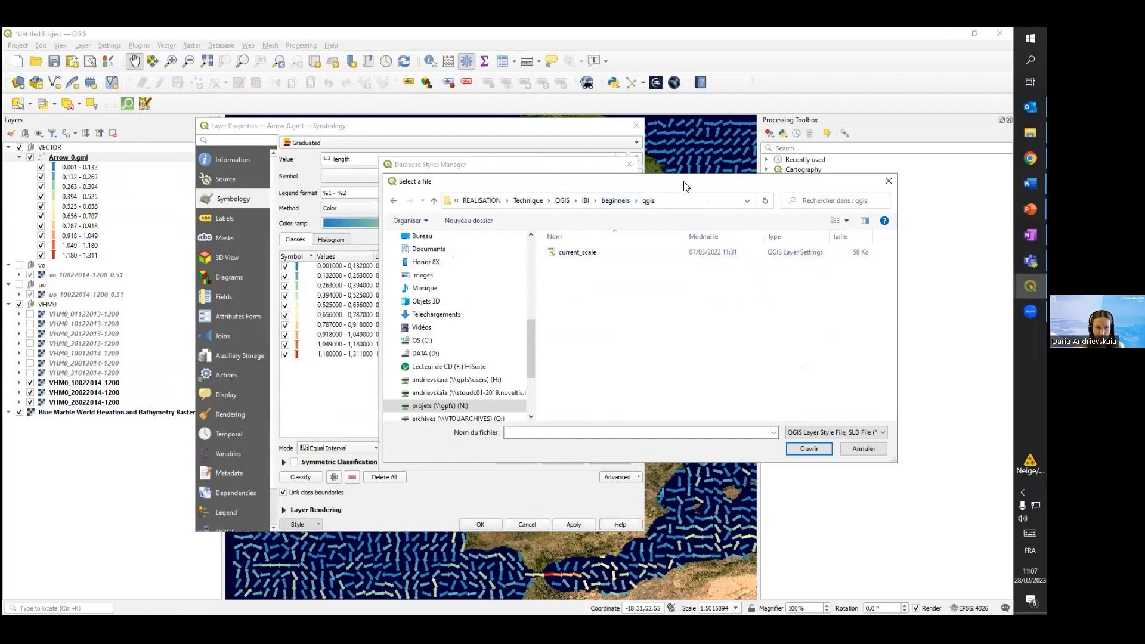
left_click_drag(684, 186, 628, 209)
left_click(522, 273)
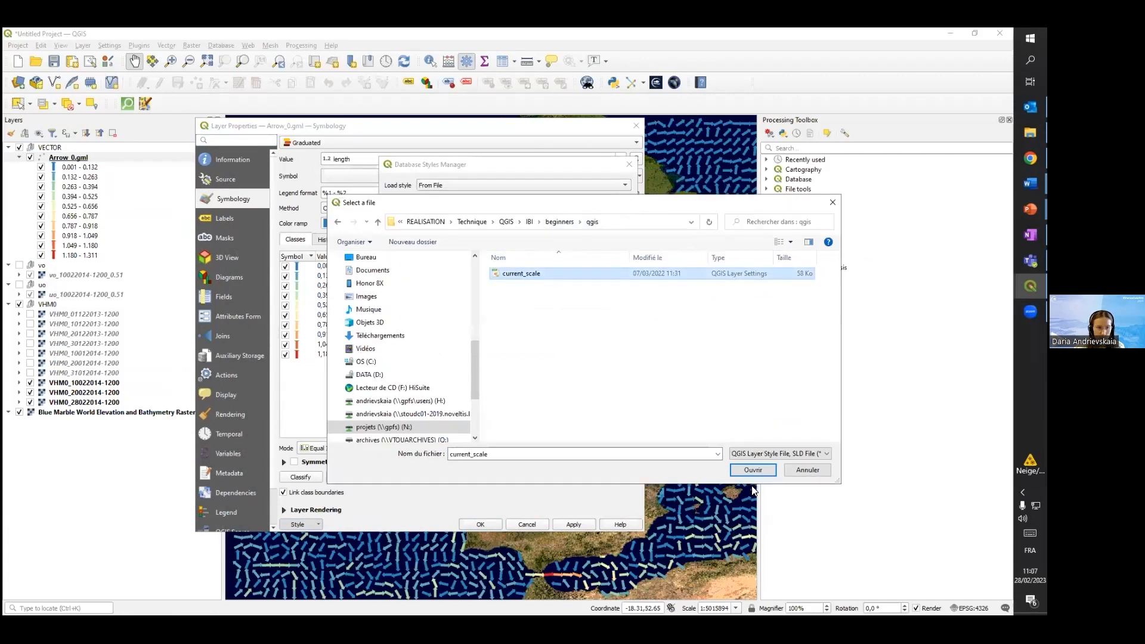
left_click(751, 470)
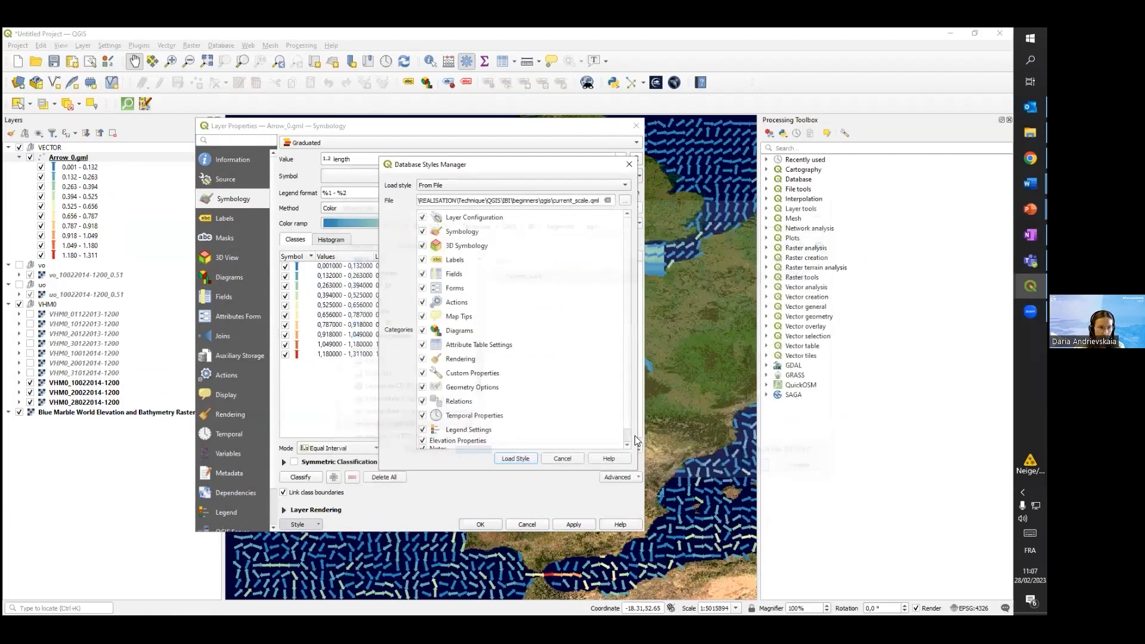
left_click(501, 459)
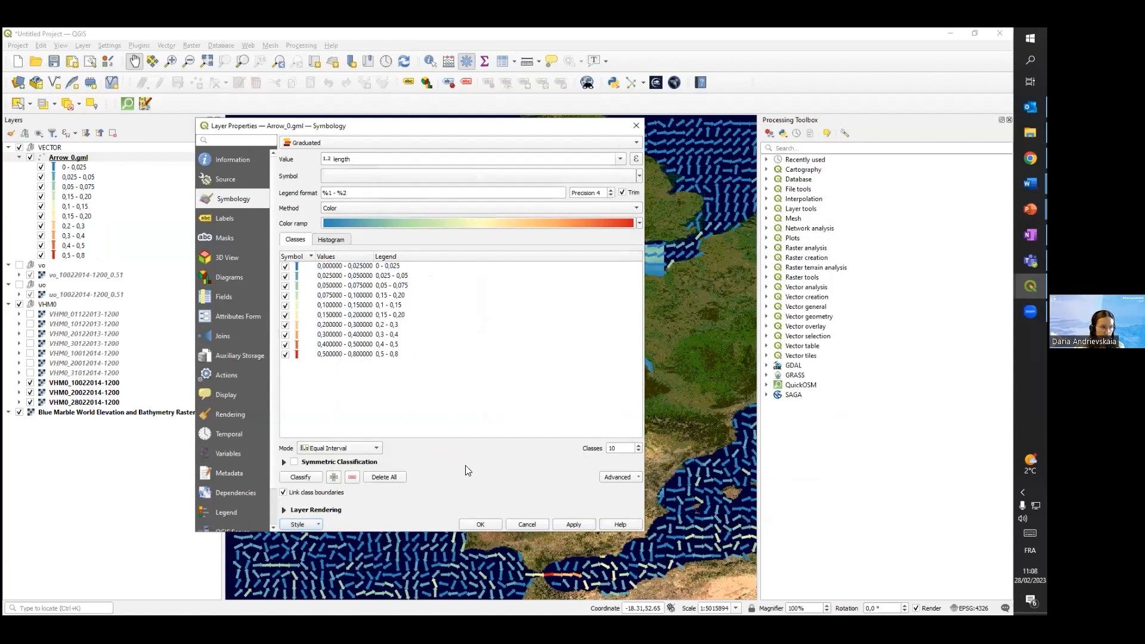
left_click(573, 525)
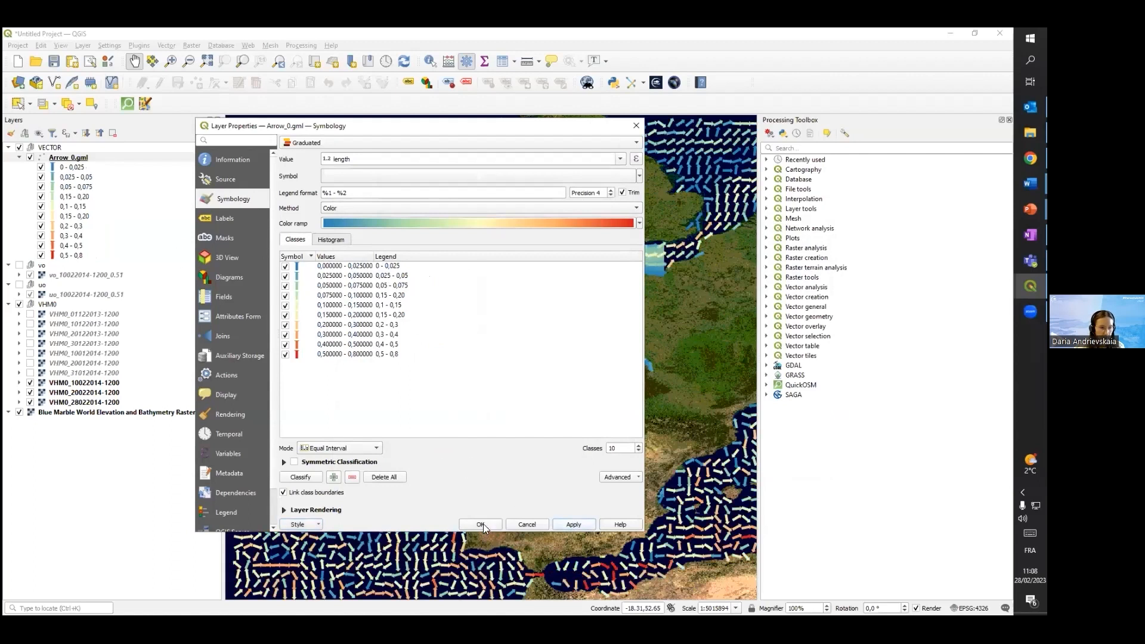
left_click(481, 524)
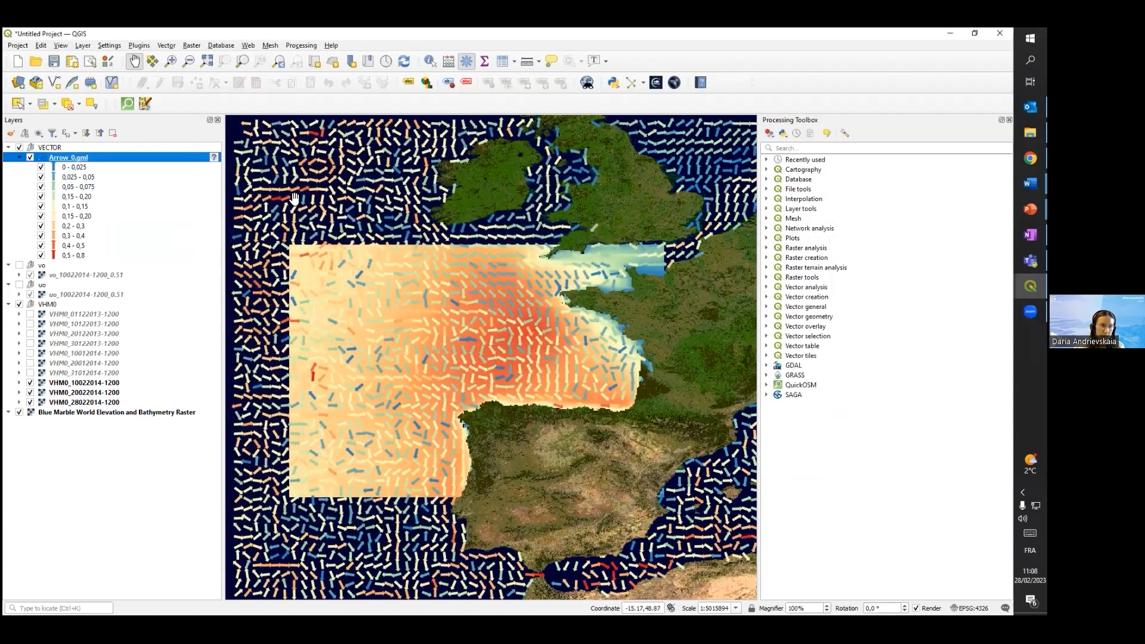
Examine the styled current arrows against the Arrow_0.gml colour classes and the VHM0 layer around the Bay of Biscay at several scales
scroll(523, 327, "up", 1)
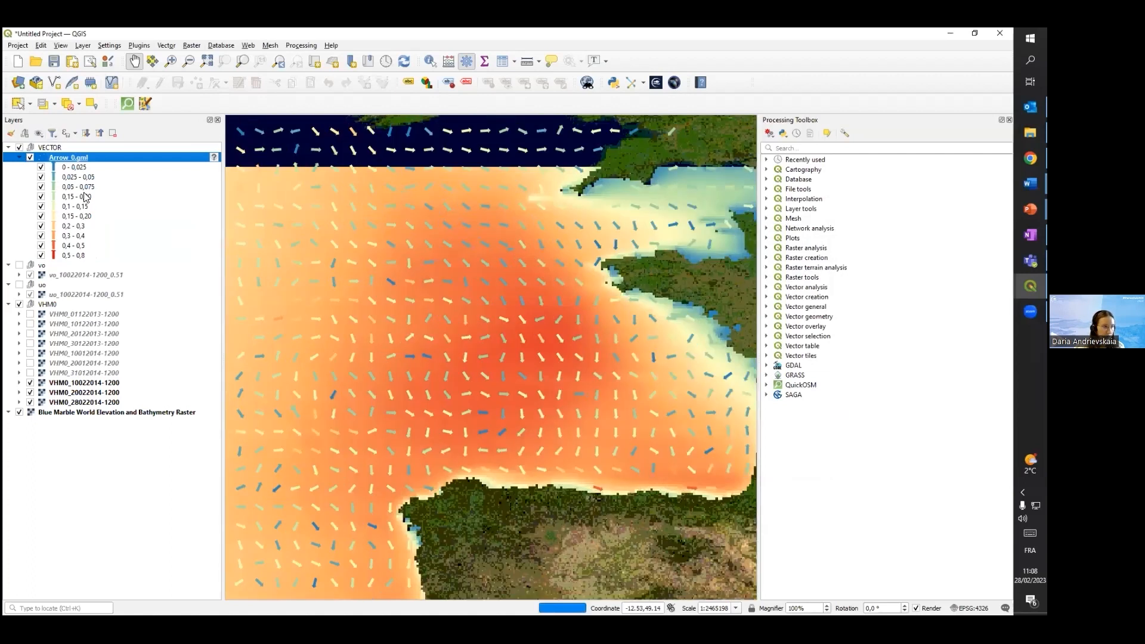
left_click(65, 168)
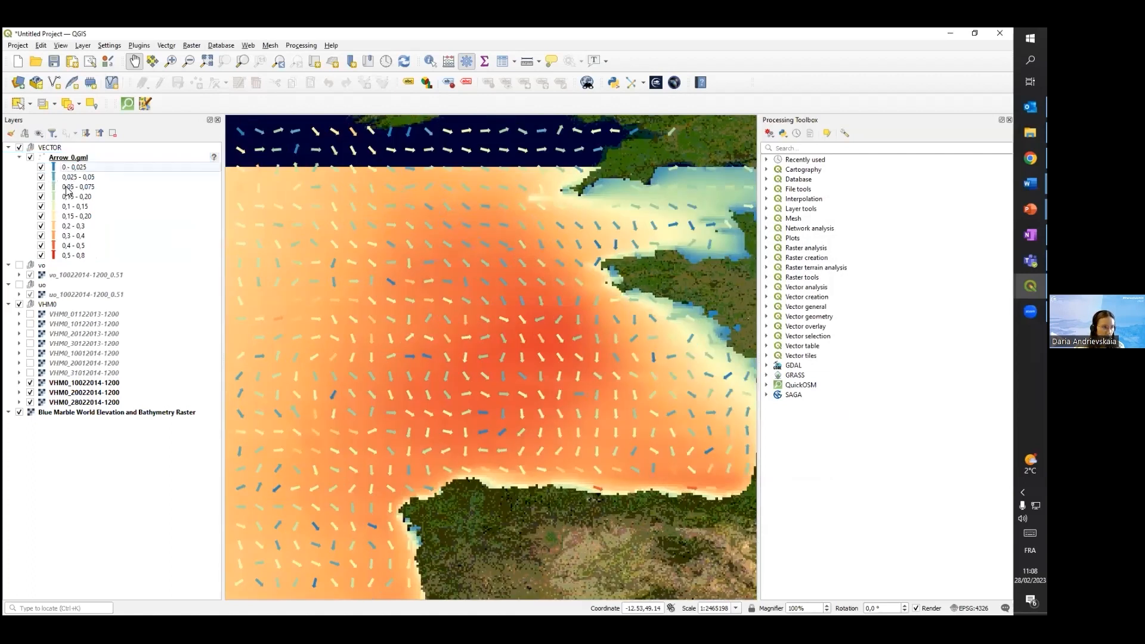
left_click_drag(607, 439, 512, 410)
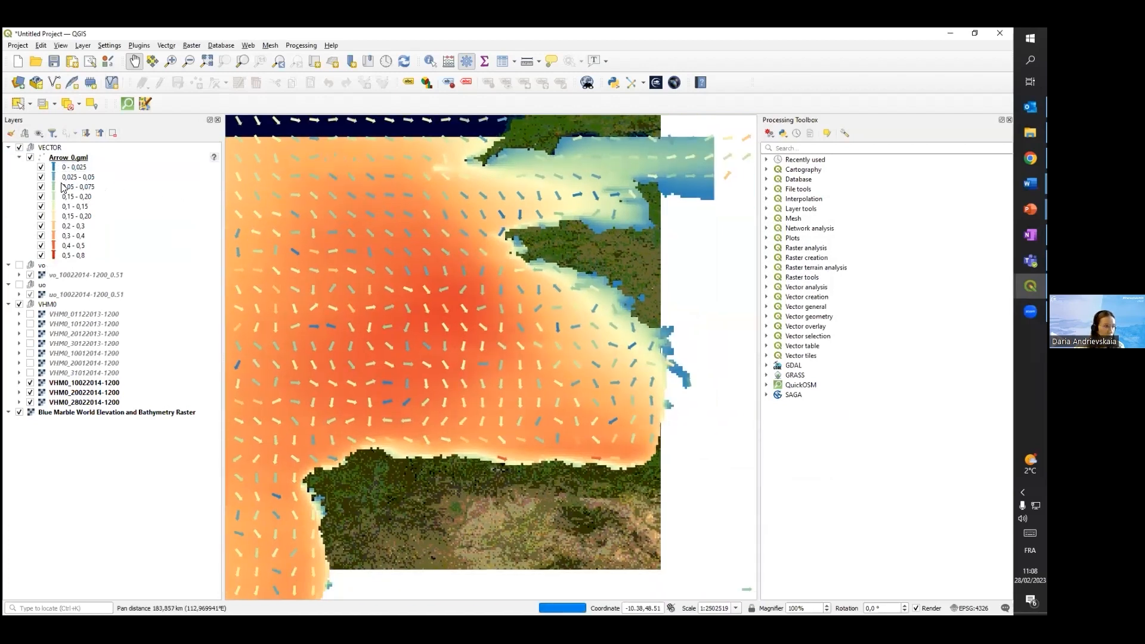
scroll(516, 436, "up", 1)
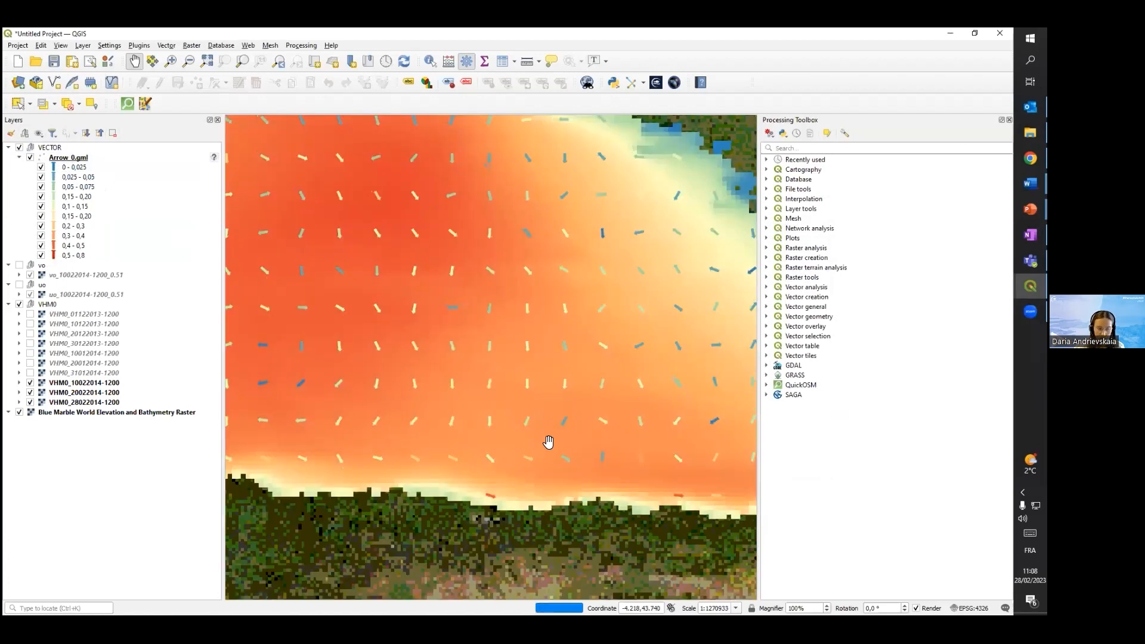
scroll(544, 432, "down", 2)
scroll(540, 428, "up", 2)
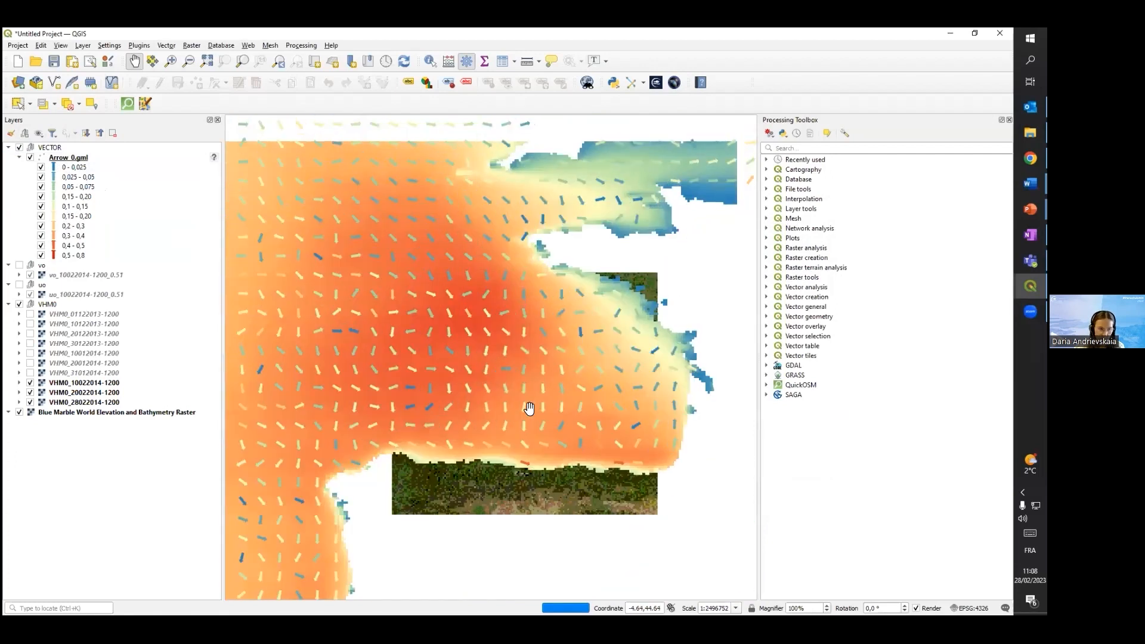
scroll(526, 409, "down", 1)
left_click_drag(605, 428, 488, 394)
scroll(548, 391, "down", 2)
scroll(489, 394, "up", 1)
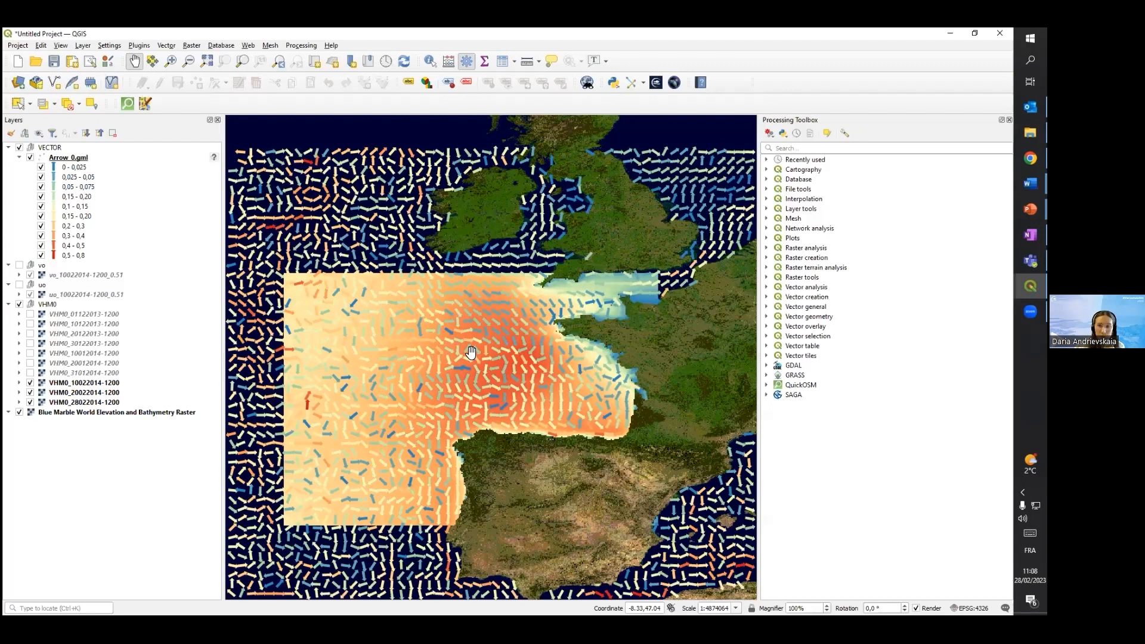
left_click(1030, 184)
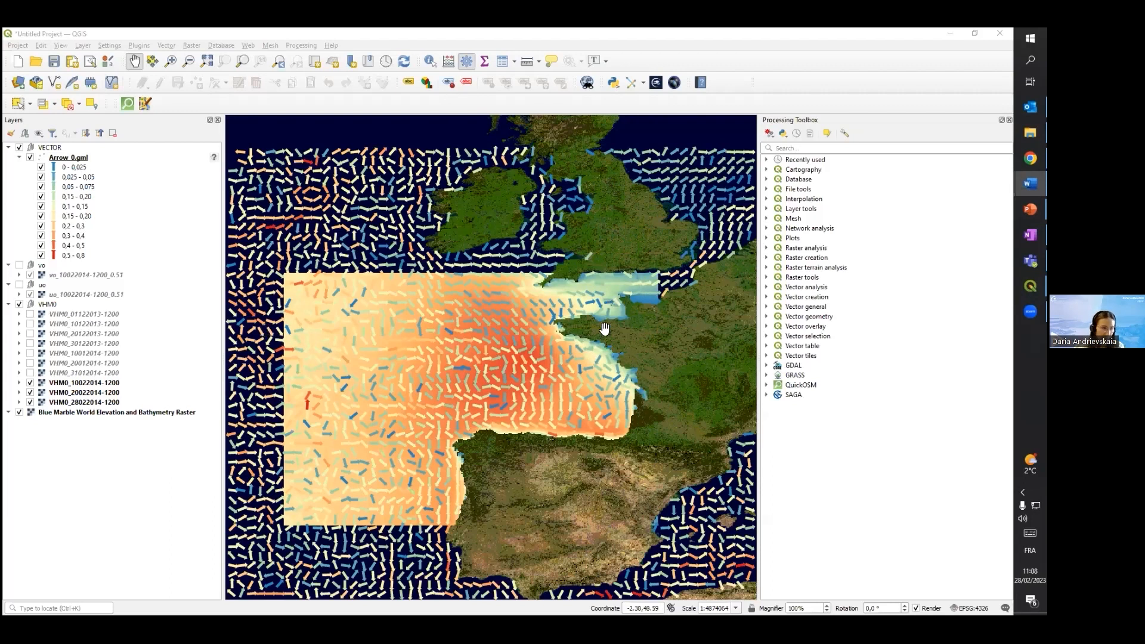
scroll(547, 451, "up", 1)
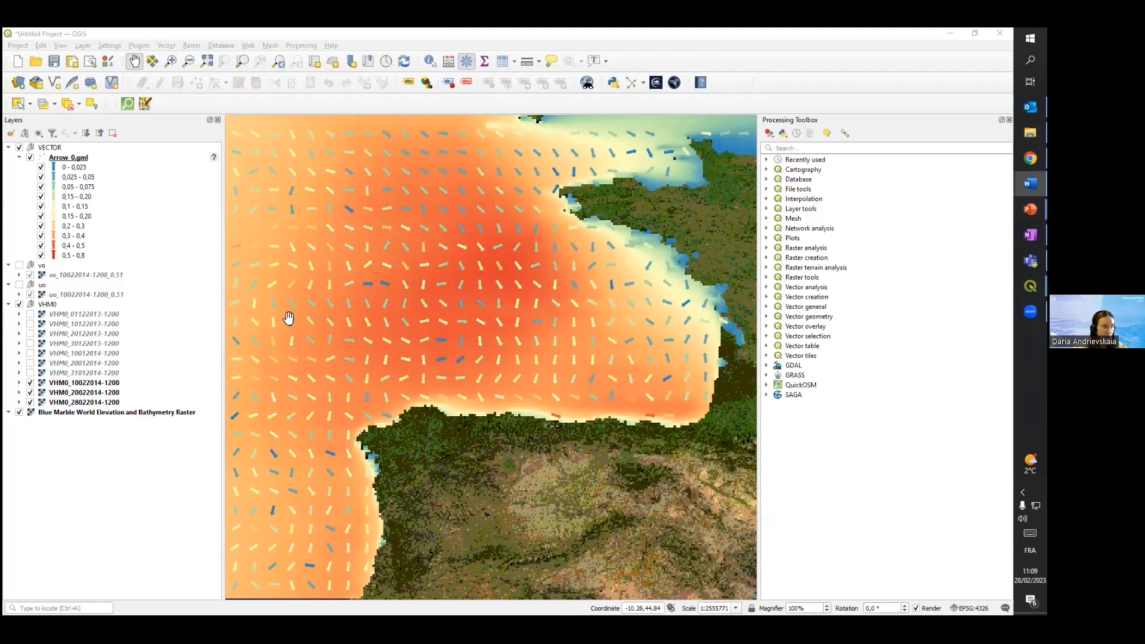
Collapse the VECTOR group and start adding a vector layer, browsing for a file-based dataset
left_click(9, 147)
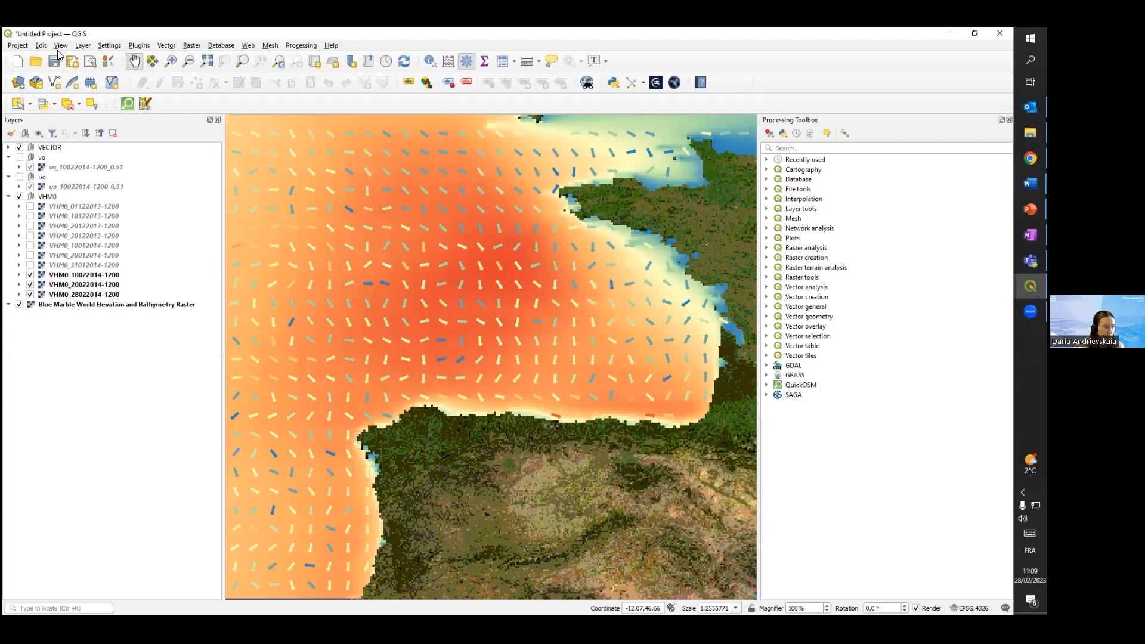
left_click(88, 47)
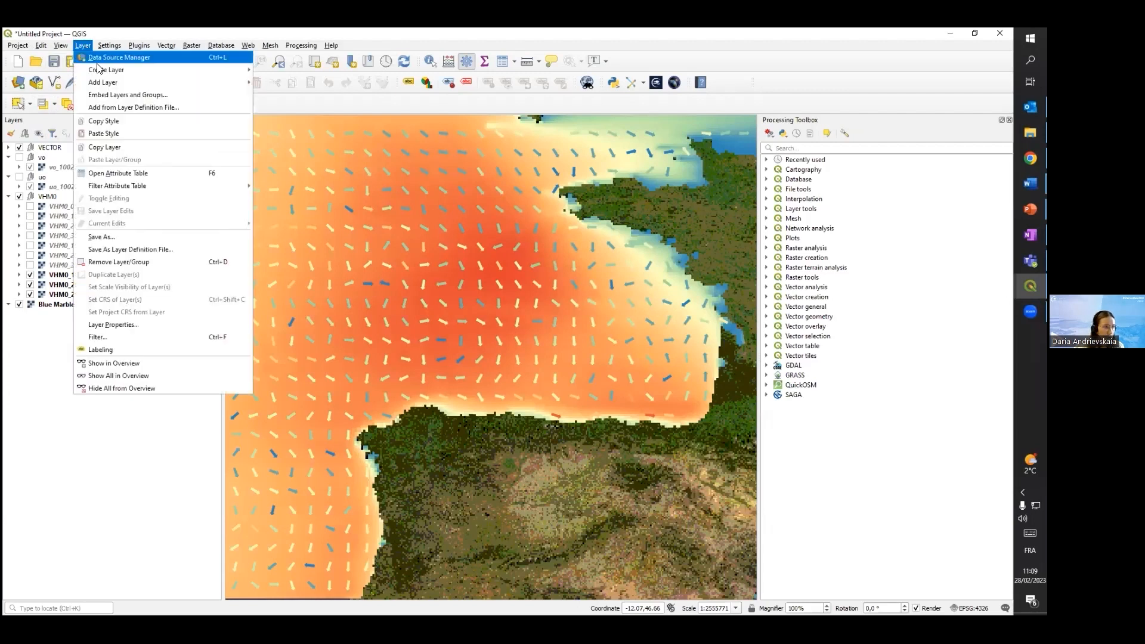
mouse_move(119, 85)
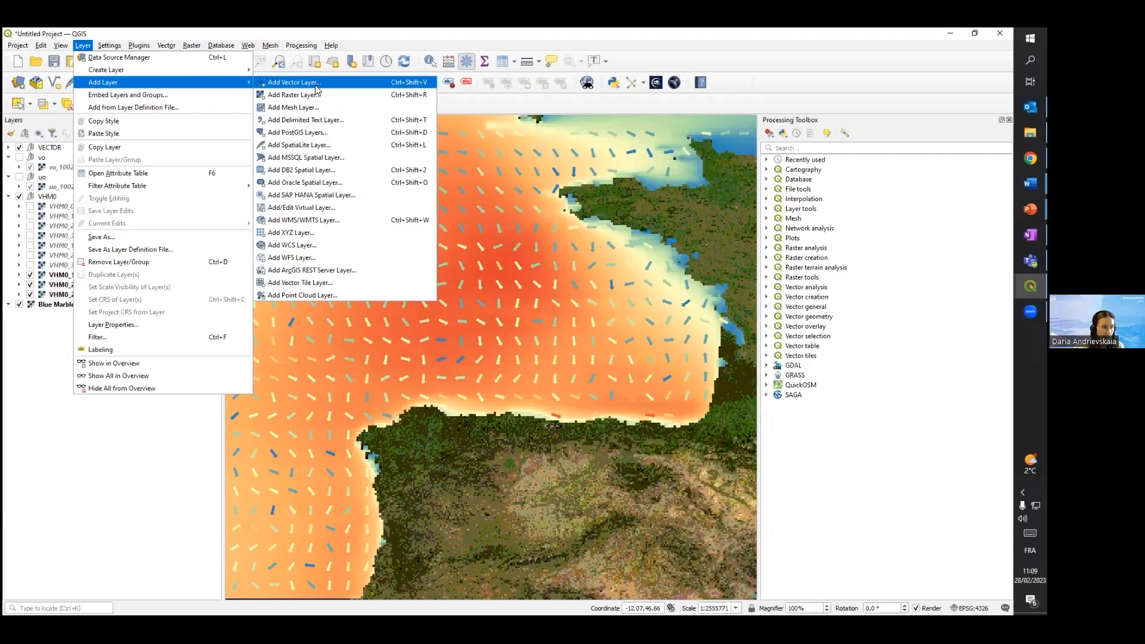
left_click(315, 85)
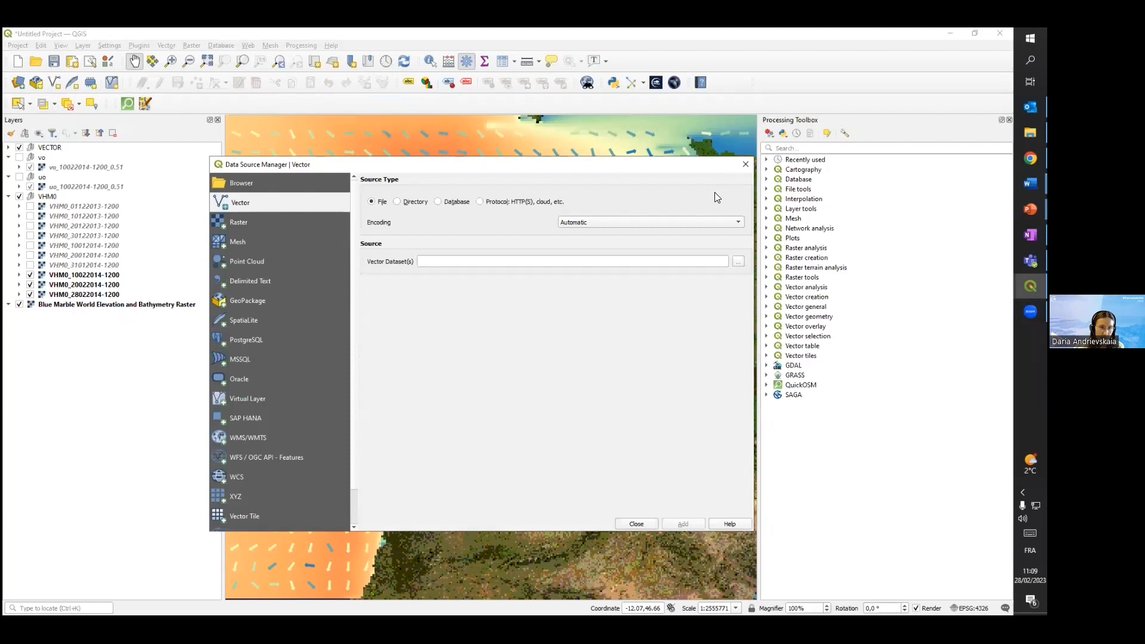
left_click(737, 262)
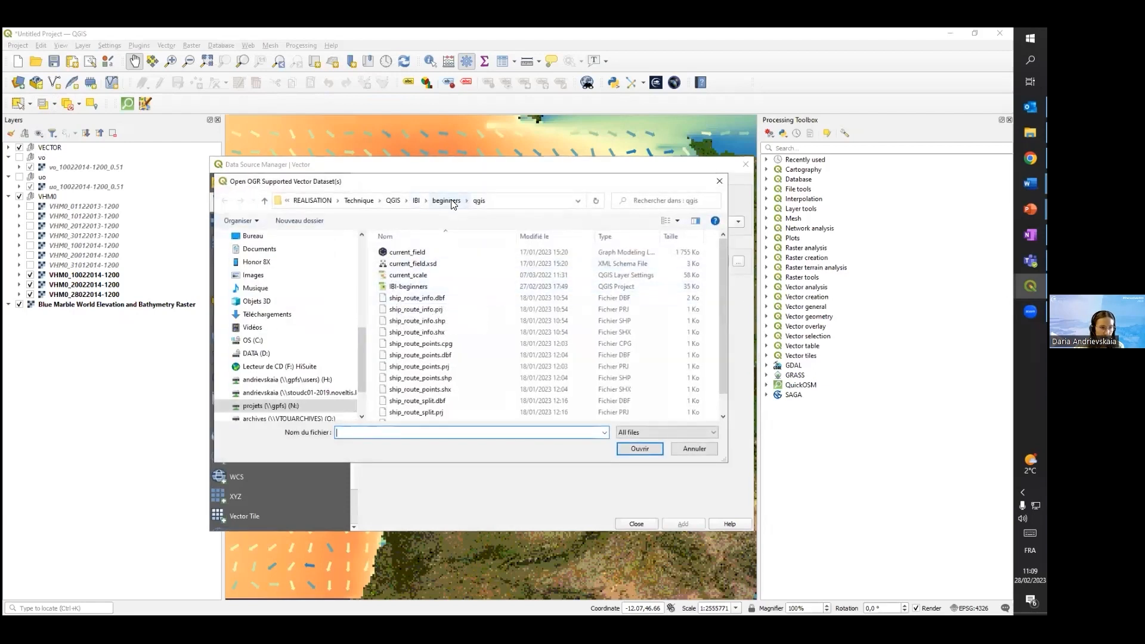
Add WPI.shp from the beginners/data/WPI_Shapefile folder as a vector layer and close the data source manager
left_click(434, 201)
double_click(402, 261)
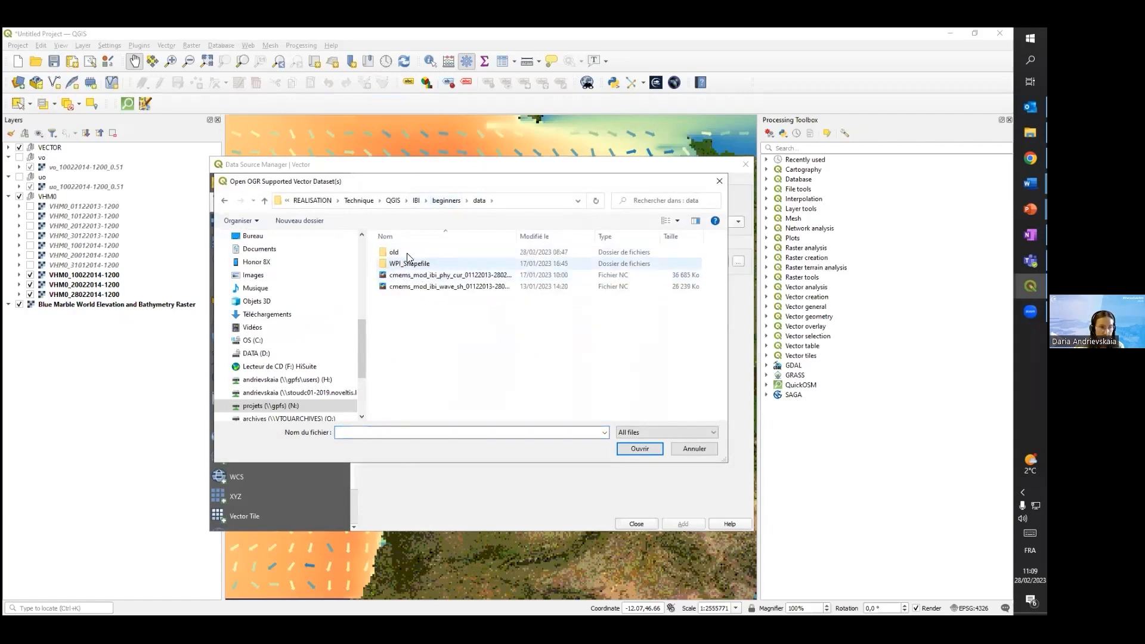
double_click(410, 265)
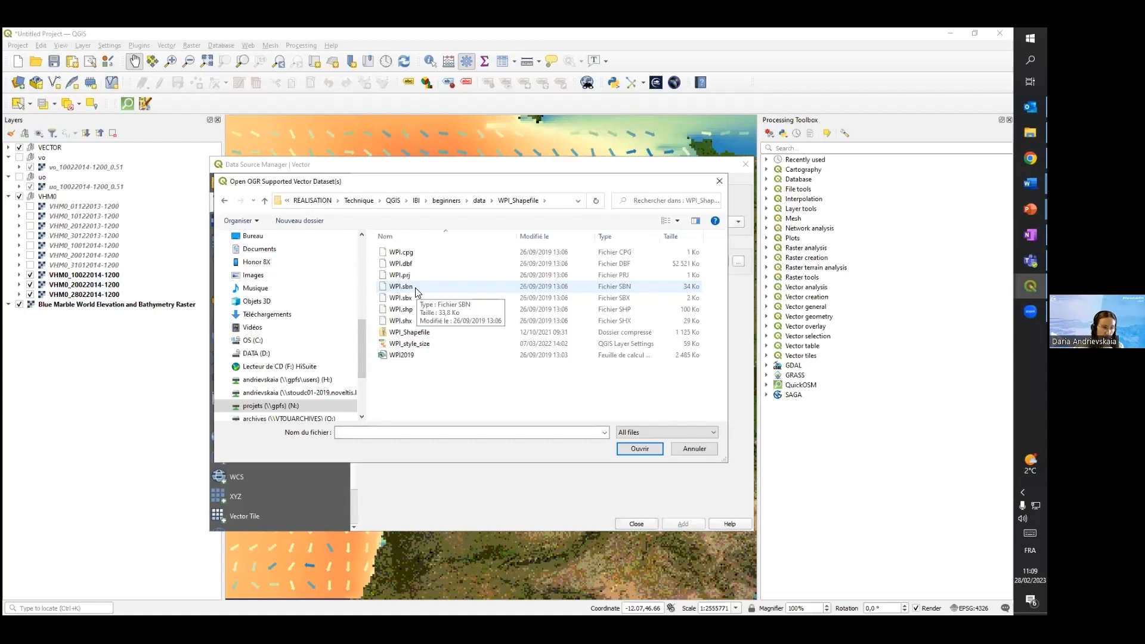
left_click(458, 311)
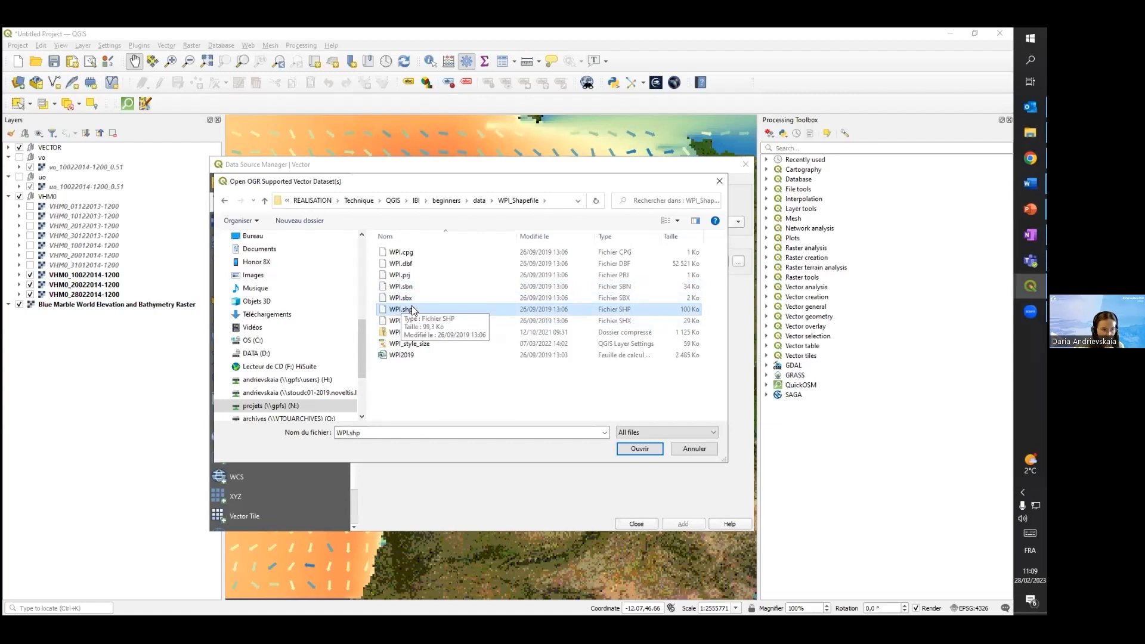
left_click(639, 448)
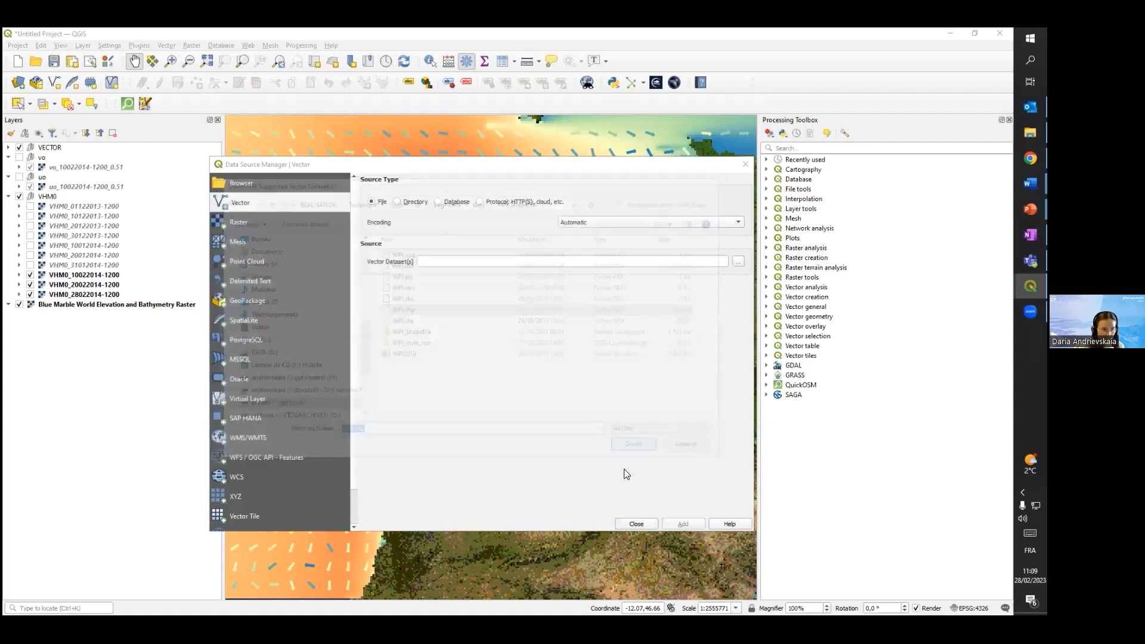
left_click(683, 523)
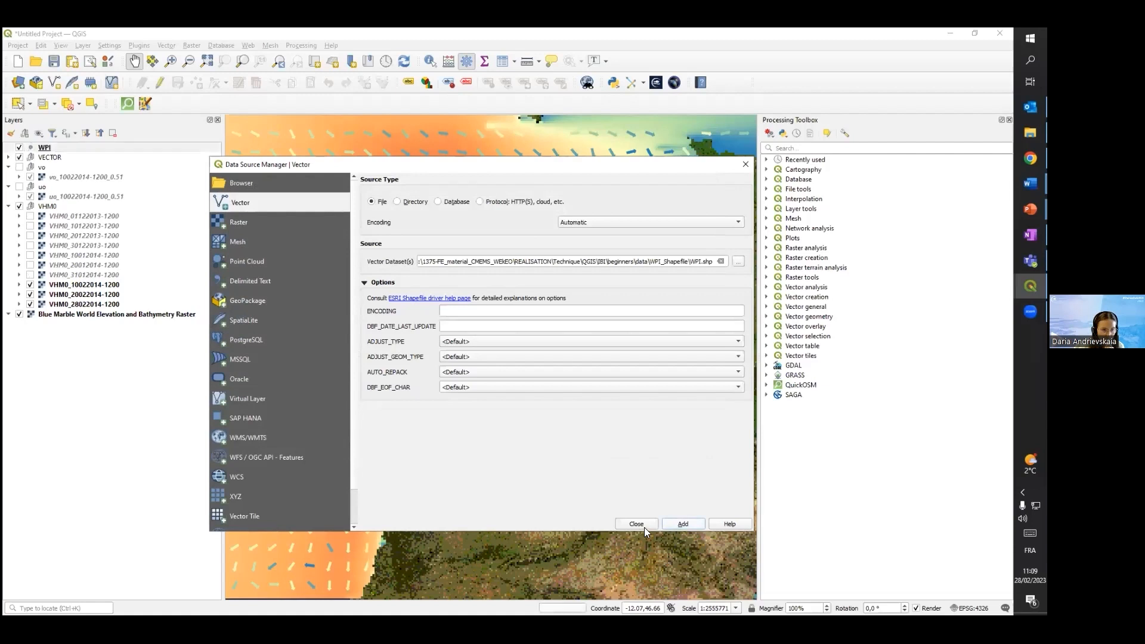
left_click(636, 525)
Look over the added port points on the map and open the symbology properties of the WPI layer
left_click_drag(663, 492, 496, 458)
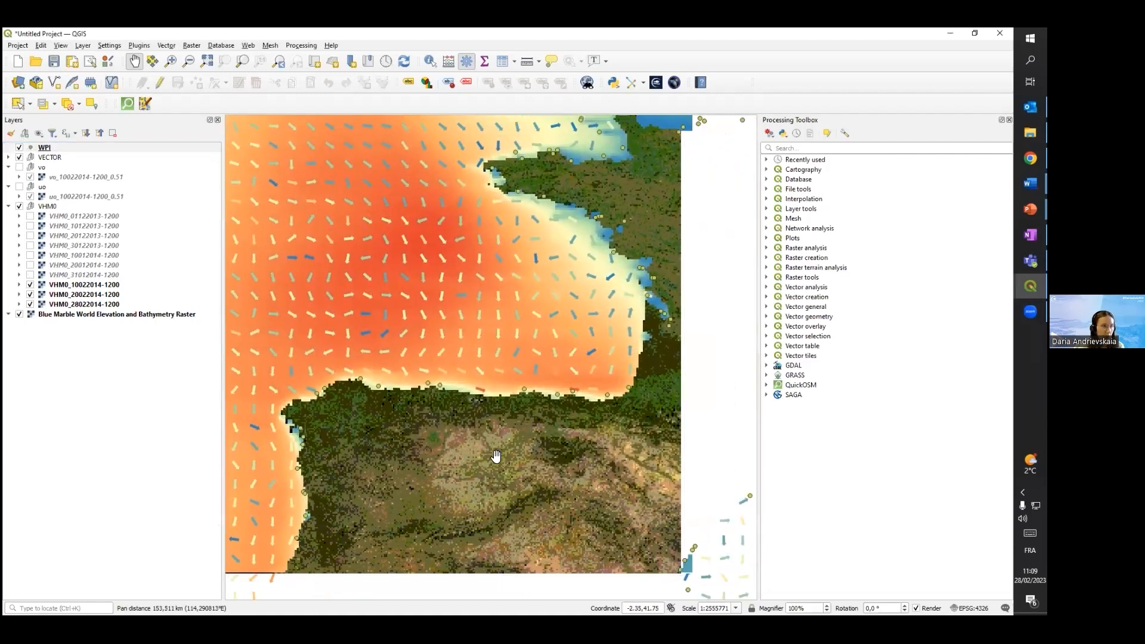
scroll(568, 417, "down", 1)
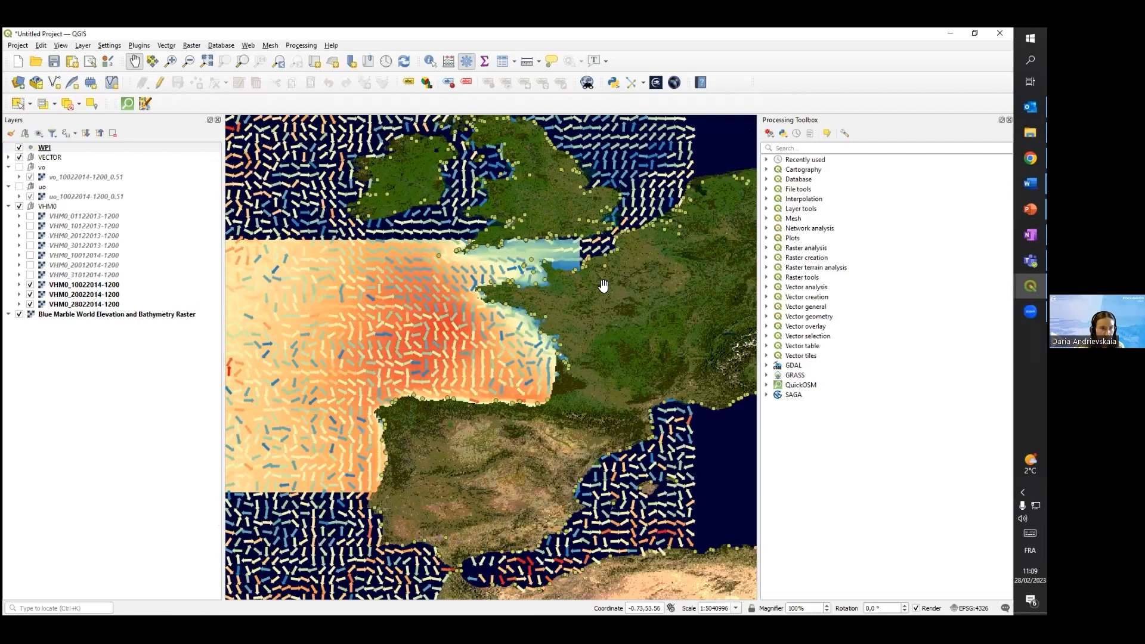
scroll(665, 285, "down", 1)
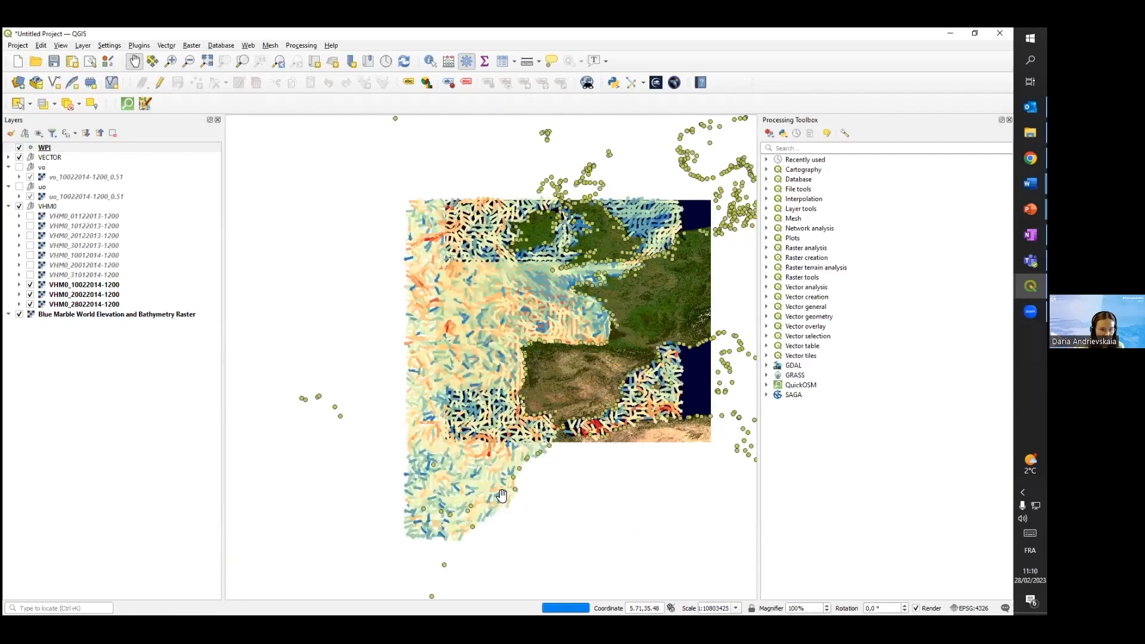
left_click_drag(642, 298, 574, 328)
scroll(521, 315, "up", 3)
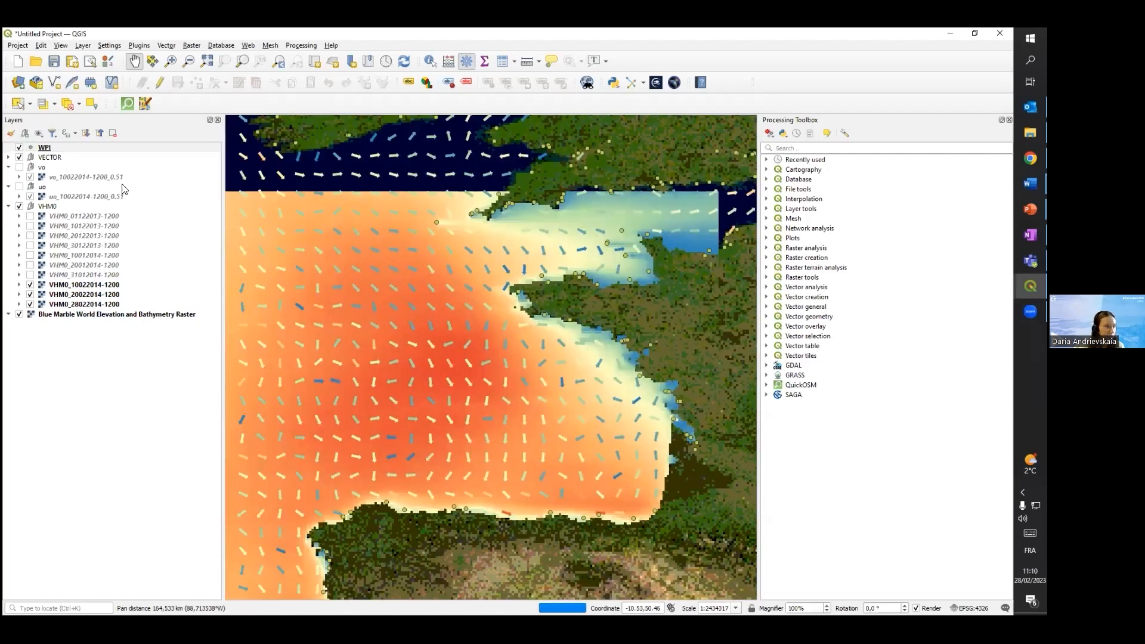
right_click(58, 149)
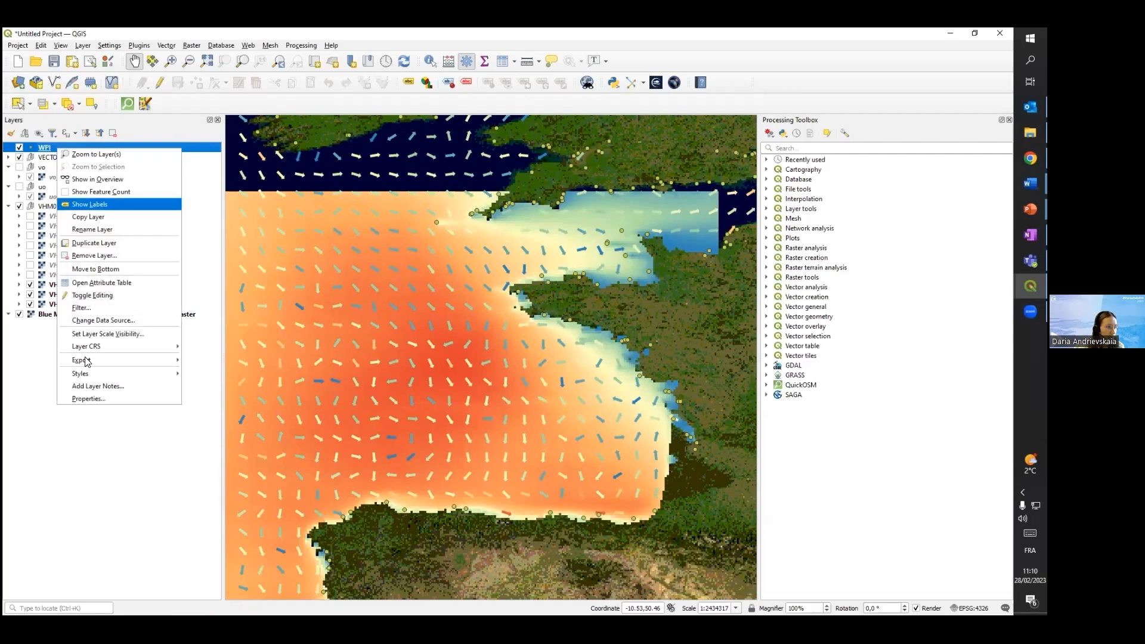
left_click(88, 399)
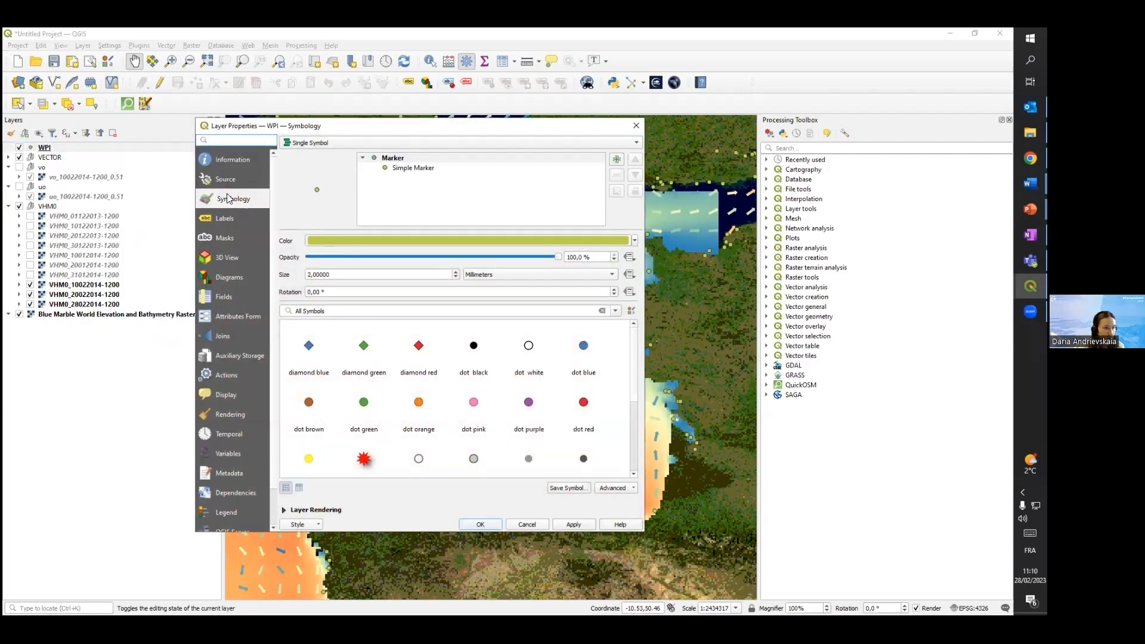
Load the WPI_style_size style file from the beginners/data/WPI_Shapefile folder into the WPI layer and apply it
left_click(309, 522)
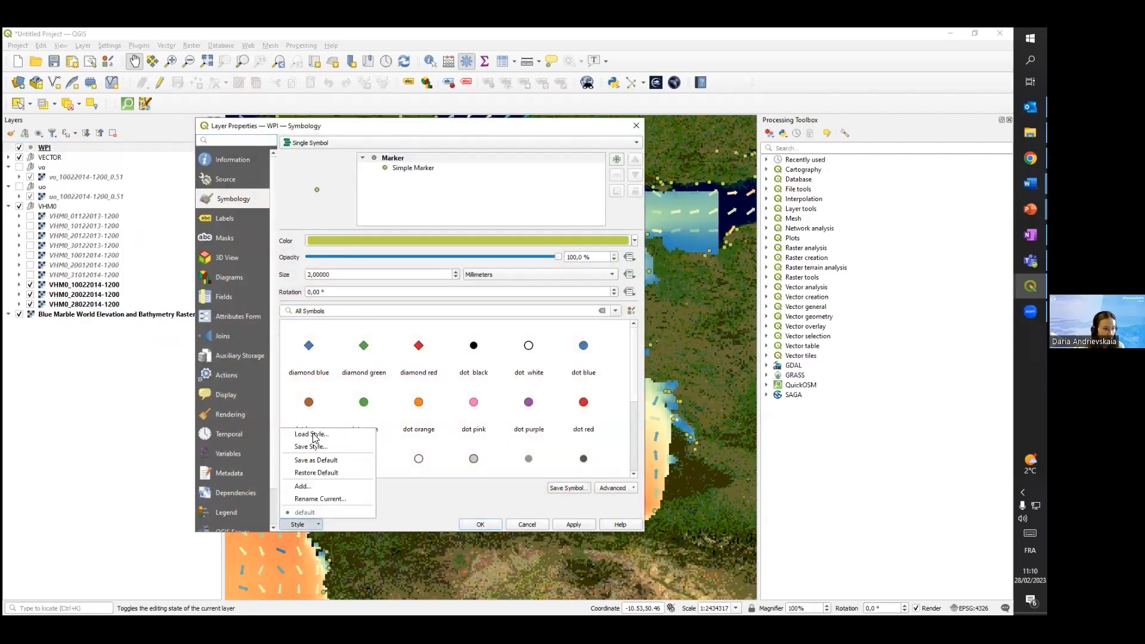
left_click(317, 440)
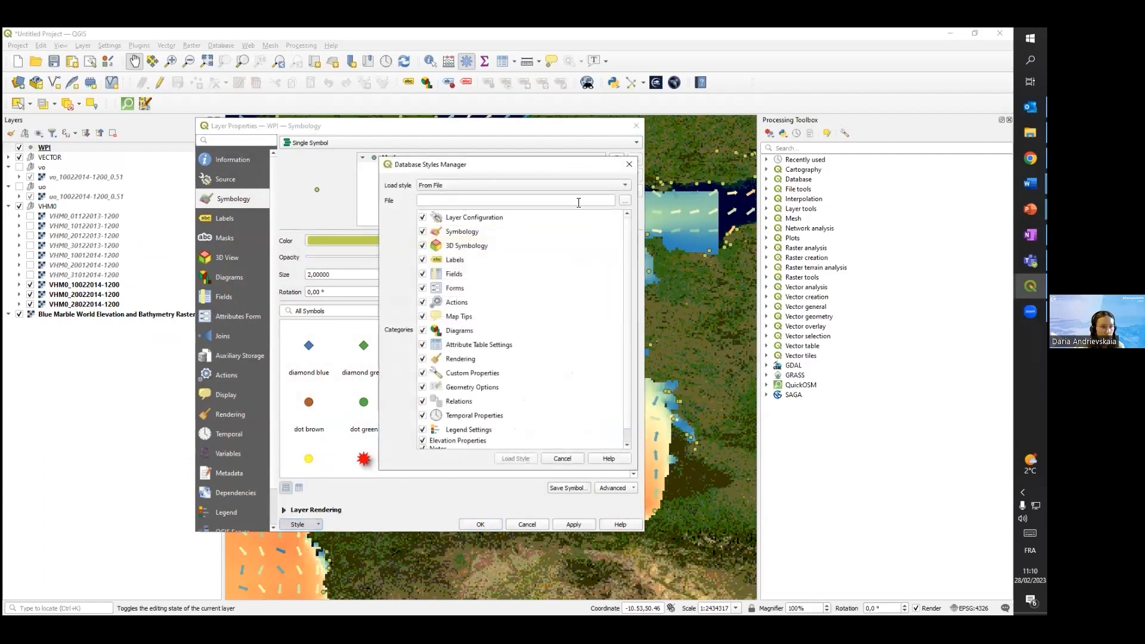
left_click(626, 202)
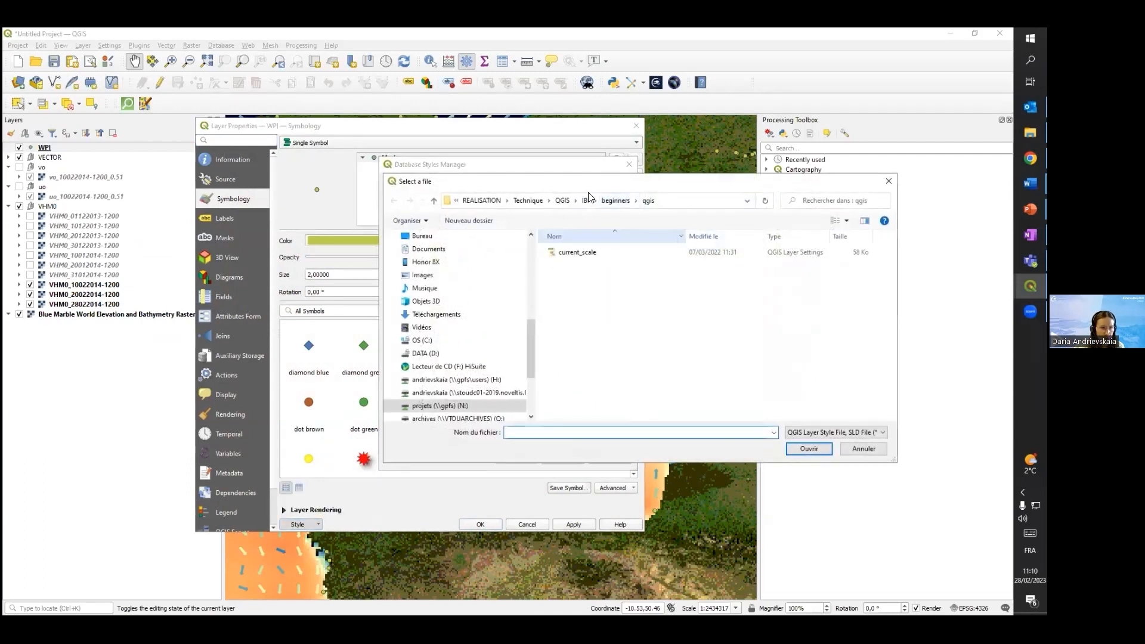
left_click(616, 201)
double_click(576, 264)
double_click(576, 266)
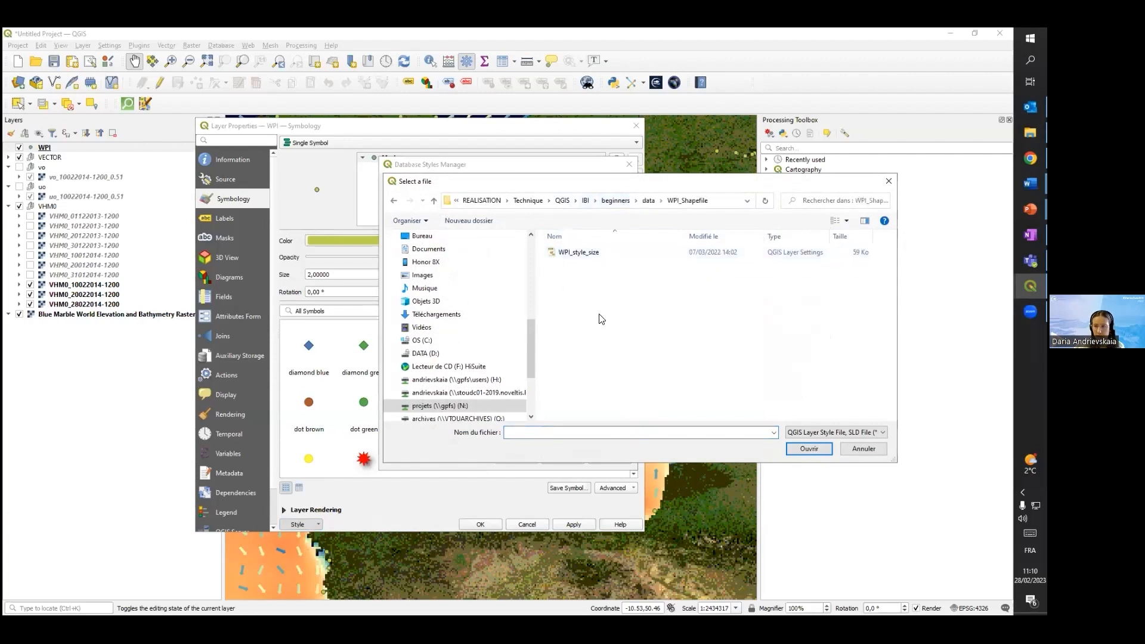
left_click(581, 252)
left_click(809, 448)
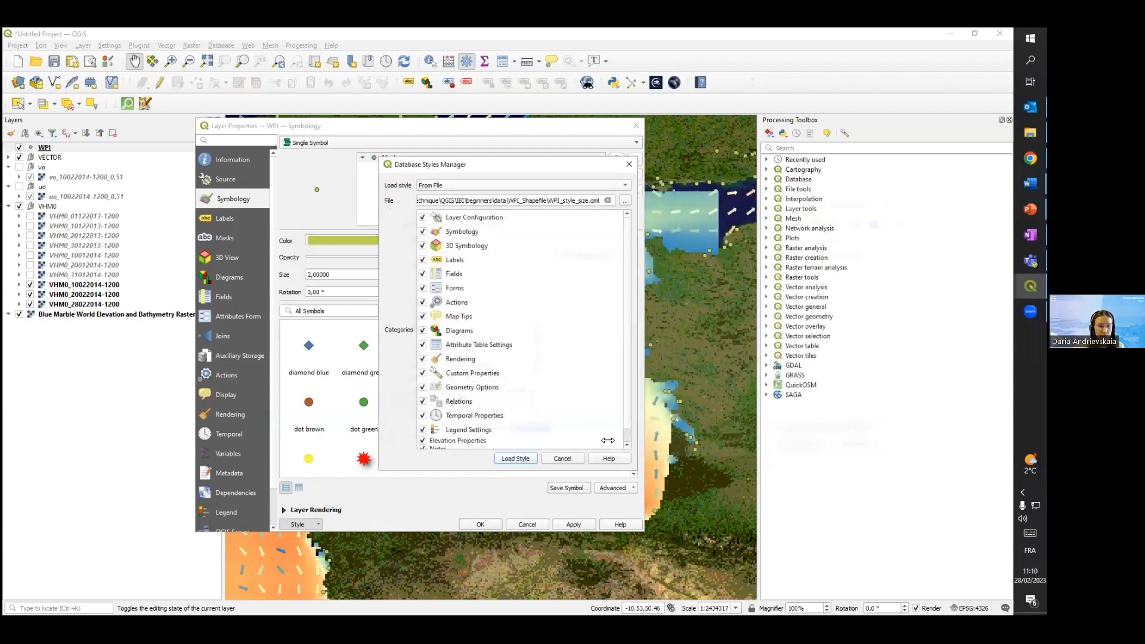
left_click(525, 459)
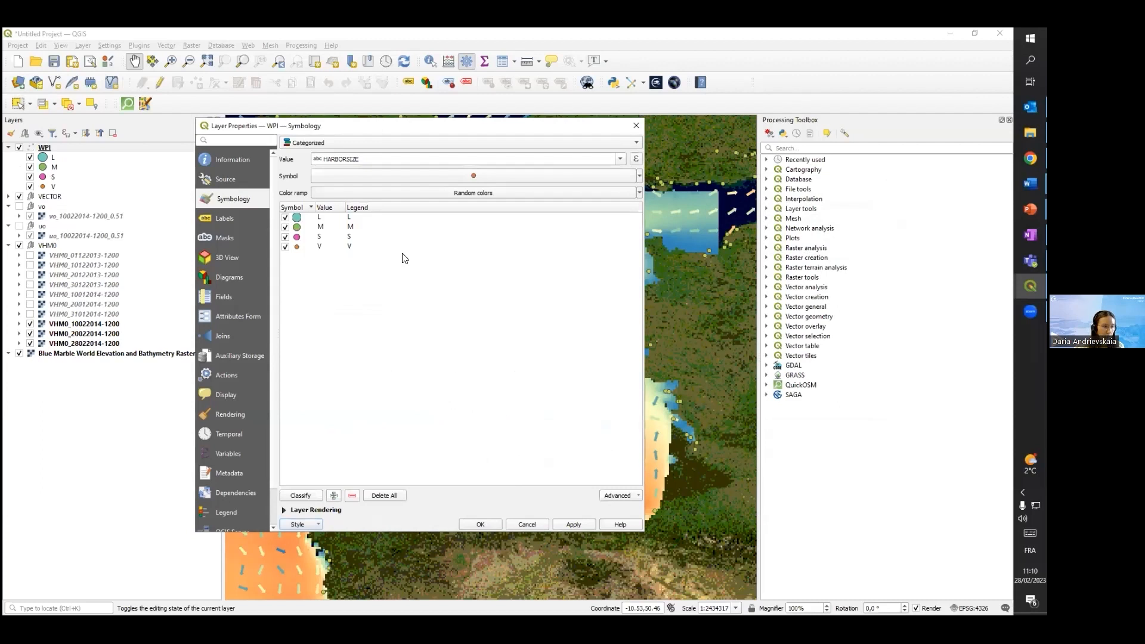
left_click_drag(357, 129, 402, 132)
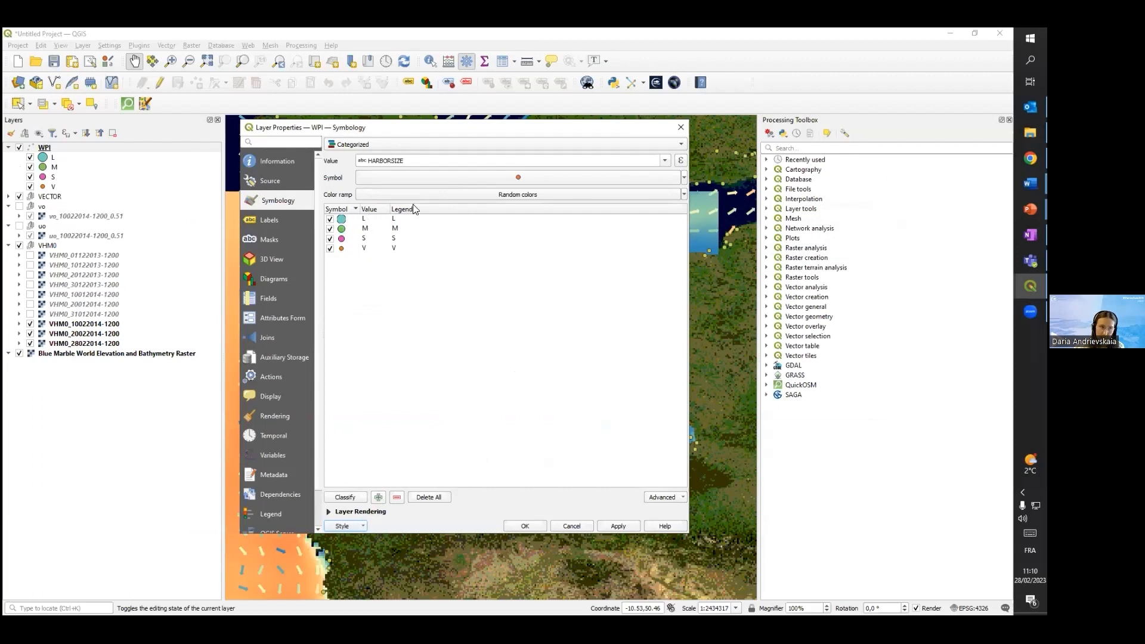
left_click(630, 528)
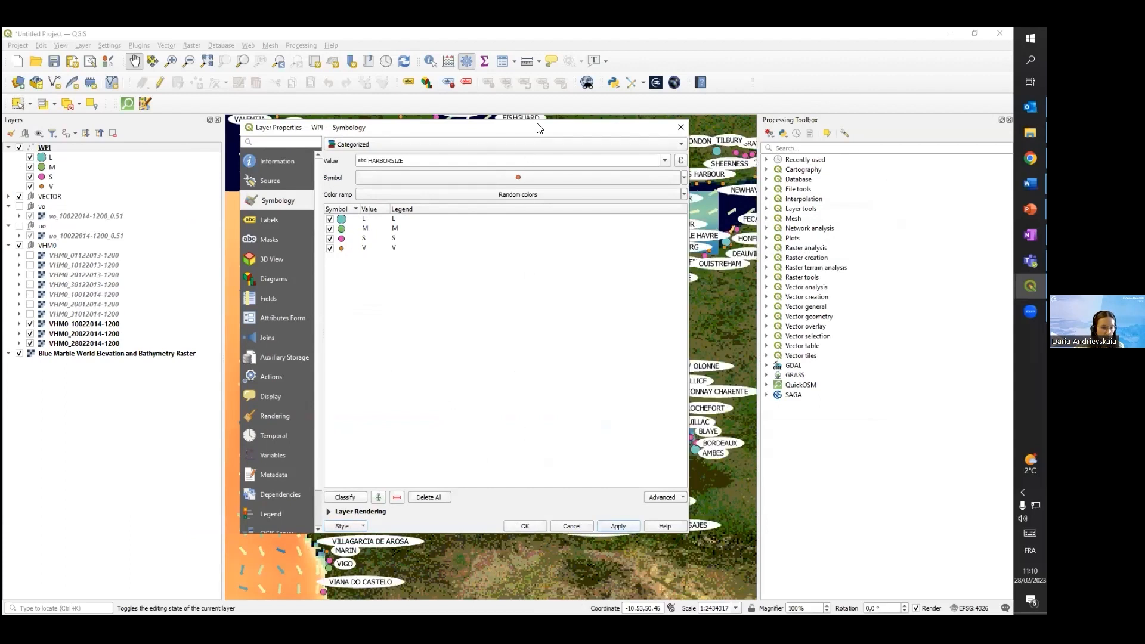
Reposition the properties dialog to examine the styled ports on the map, and open the WPI layer's label settings
left_click_drag(417, 127, 865, 166)
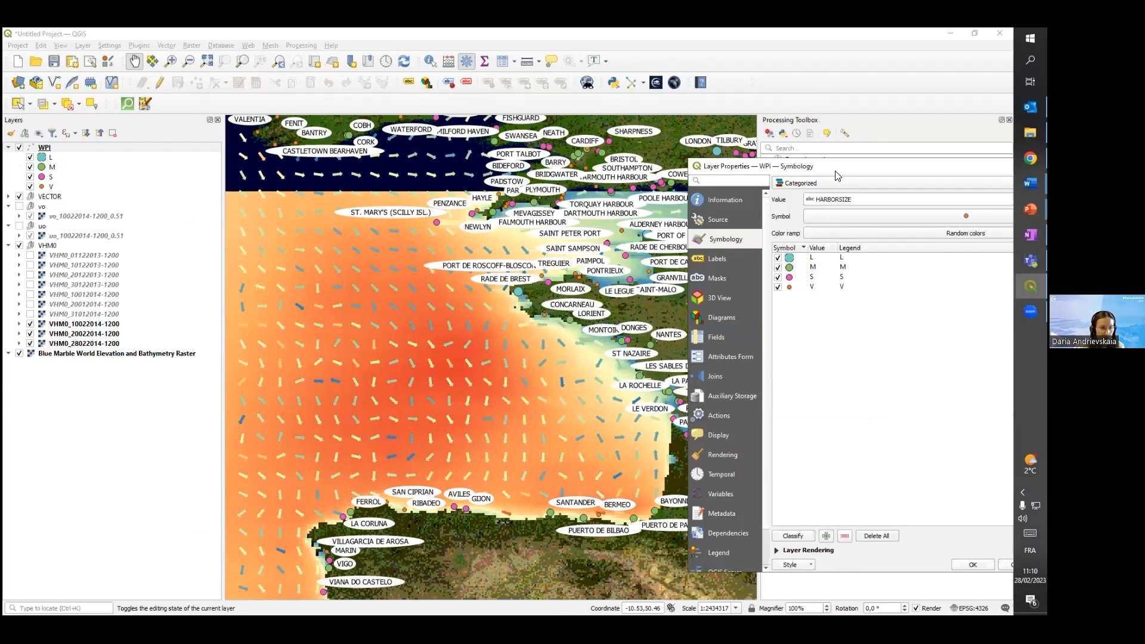
left_click_drag(836, 169, 626, 147)
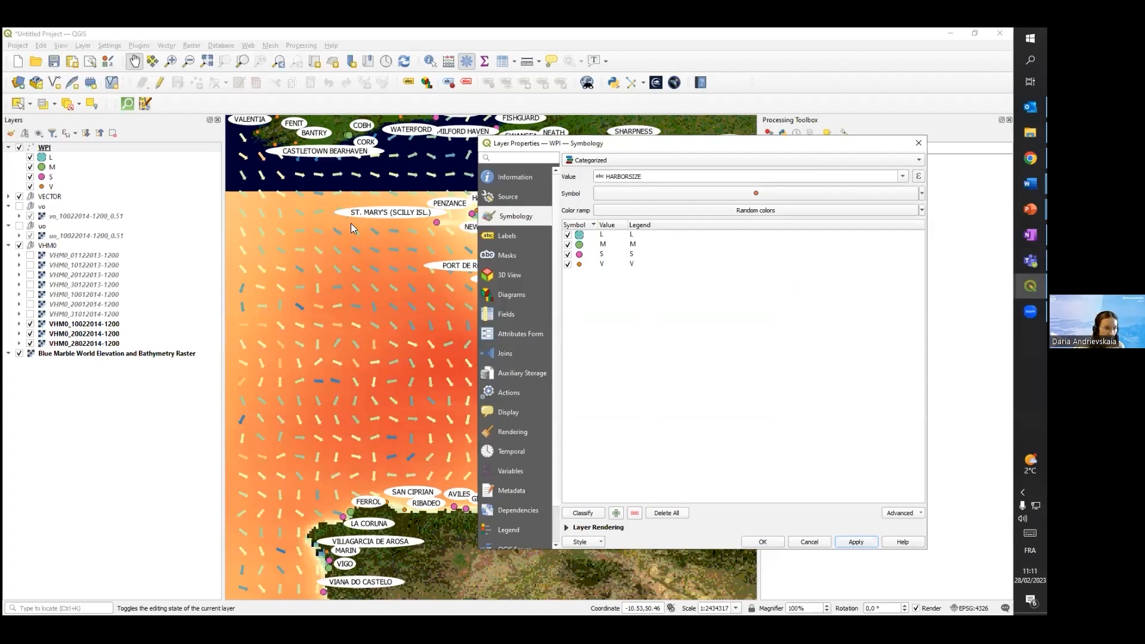
left_click(503, 237)
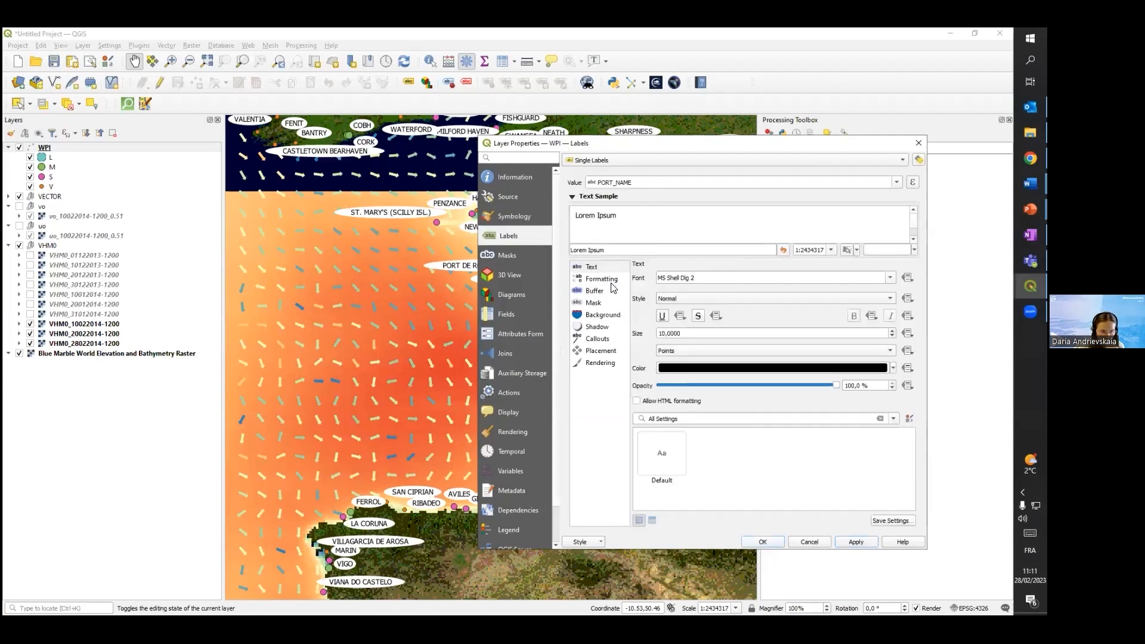
Set the background opacity of the WPI port labels to 0% and apply the change
left_click(610, 318)
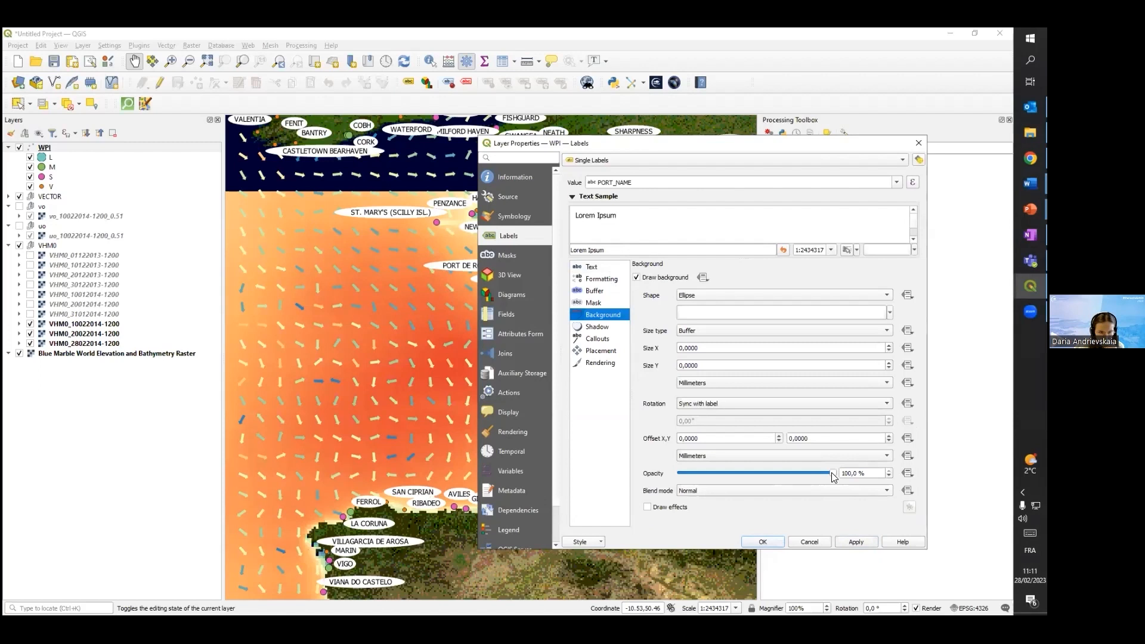
left_click_drag(833, 476, 672, 480)
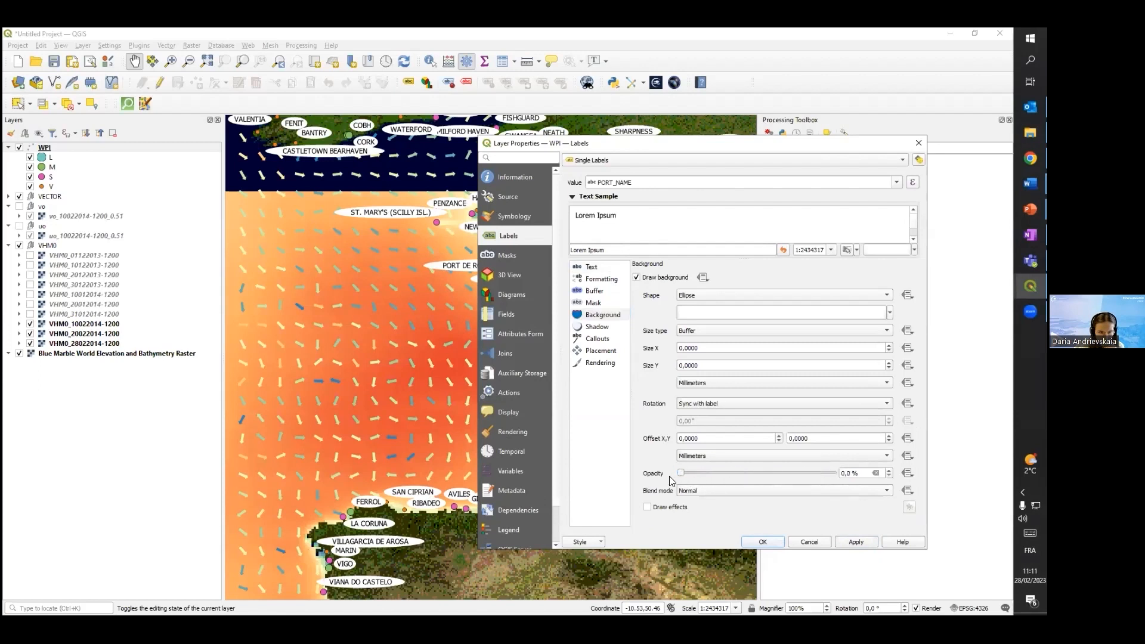
left_click(861, 542)
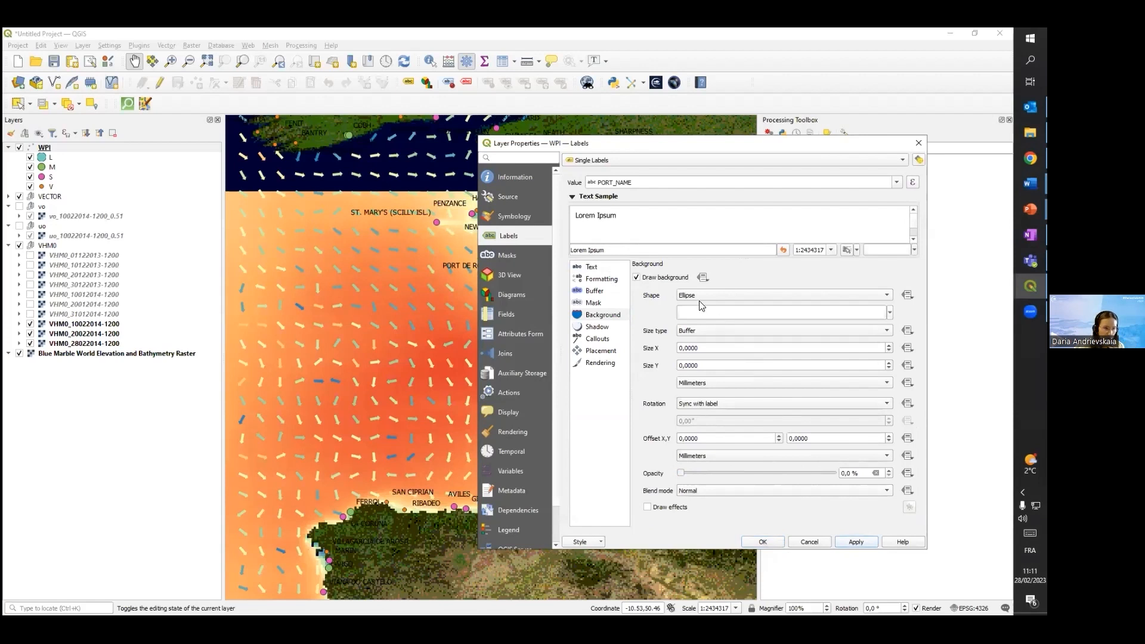
Change the text color of the WPI port labels to white, apply it and close the layer properties
left_click(596, 269)
left_click(892, 368)
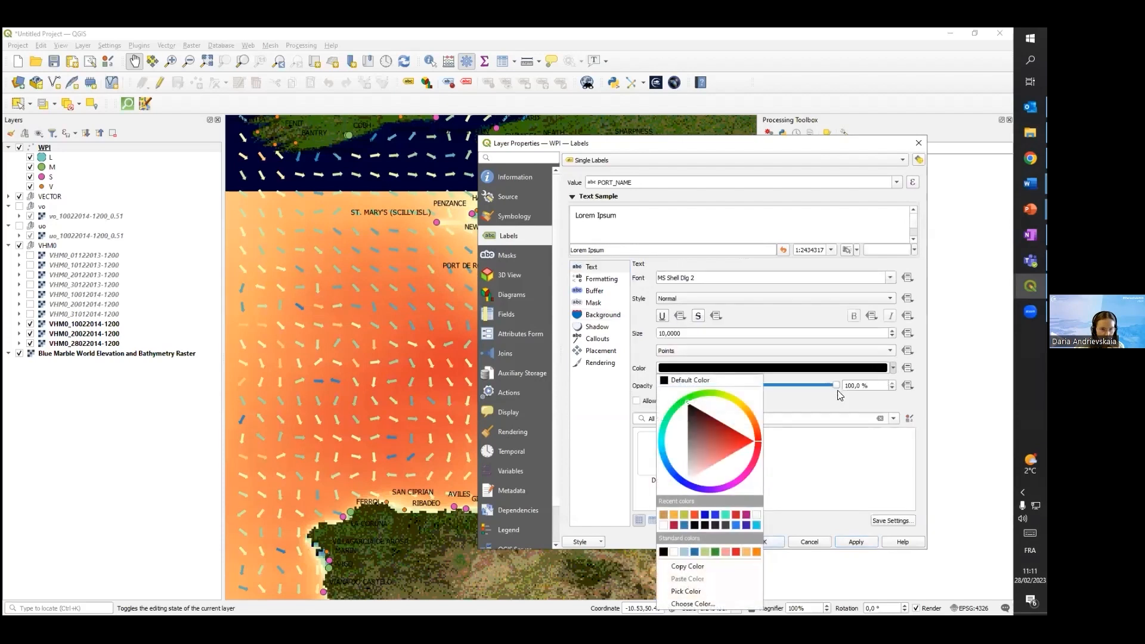
left_click(756, 514)
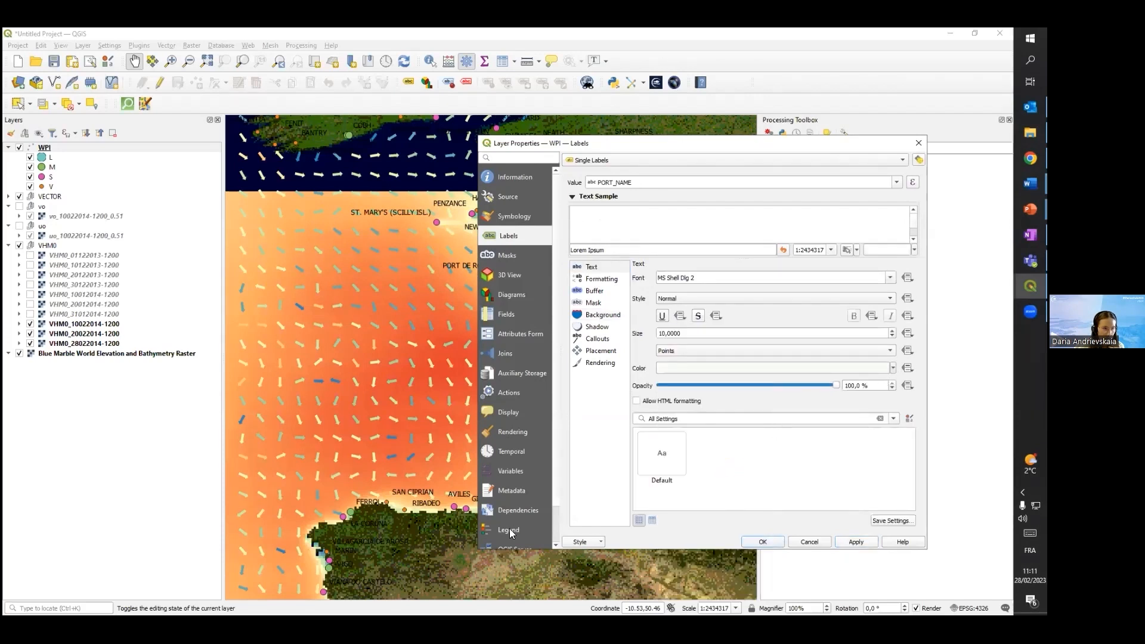
left_click(855, 542)
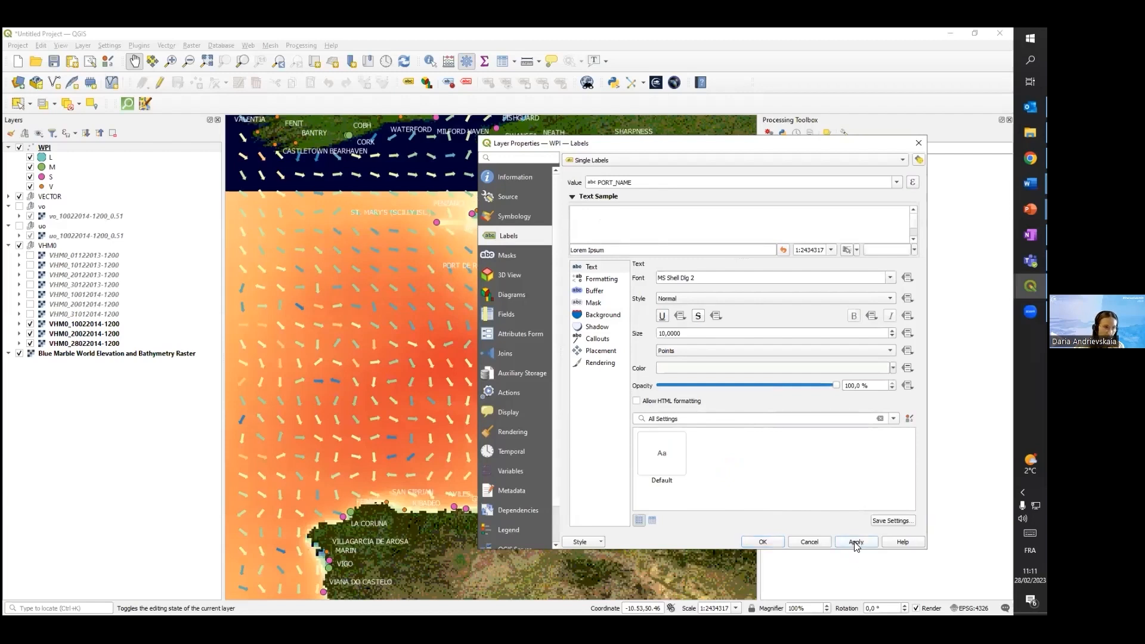
left_click(756, 541)
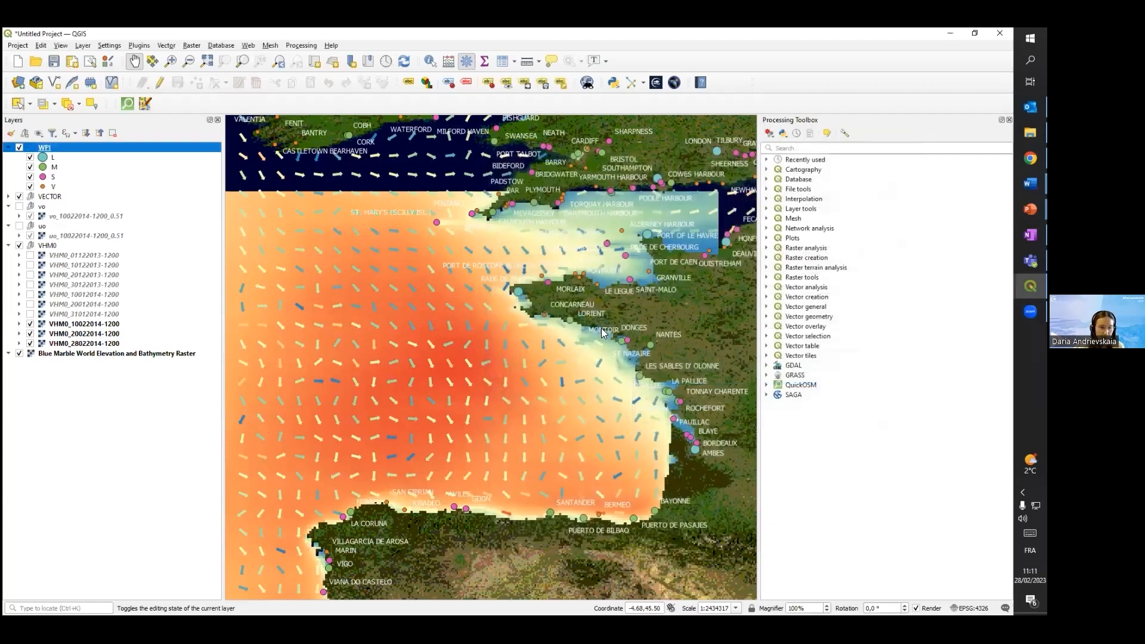
Examine the white port labels along the Atlantic and Bay of Biscay coasts at several map scales
left_click_drag(481, 316, 415, 345)
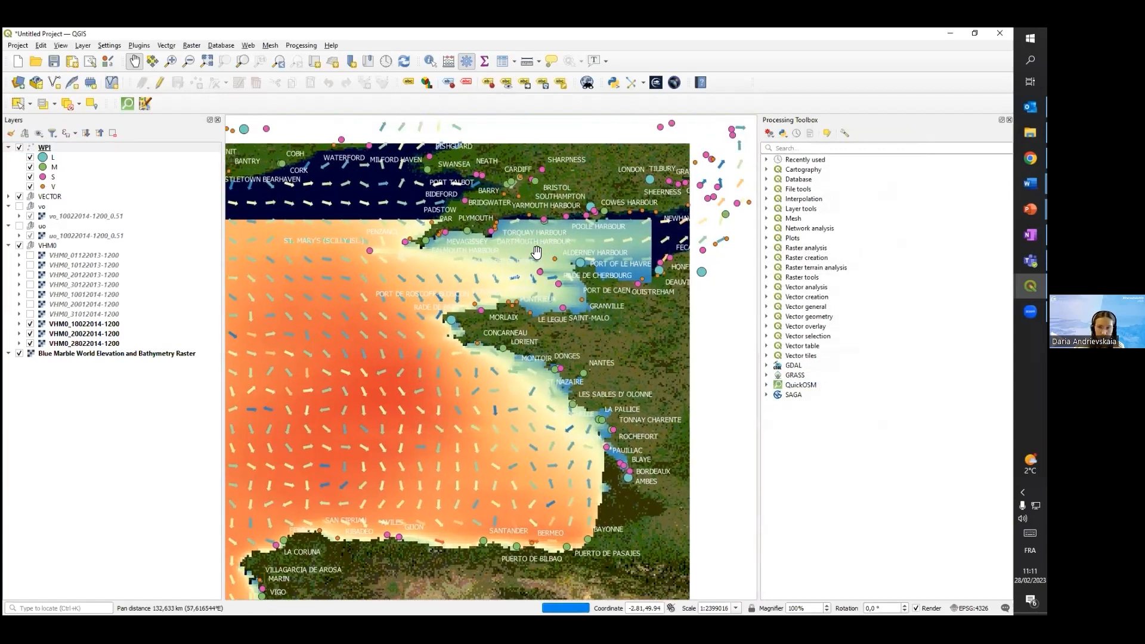
key("alt+Tab")
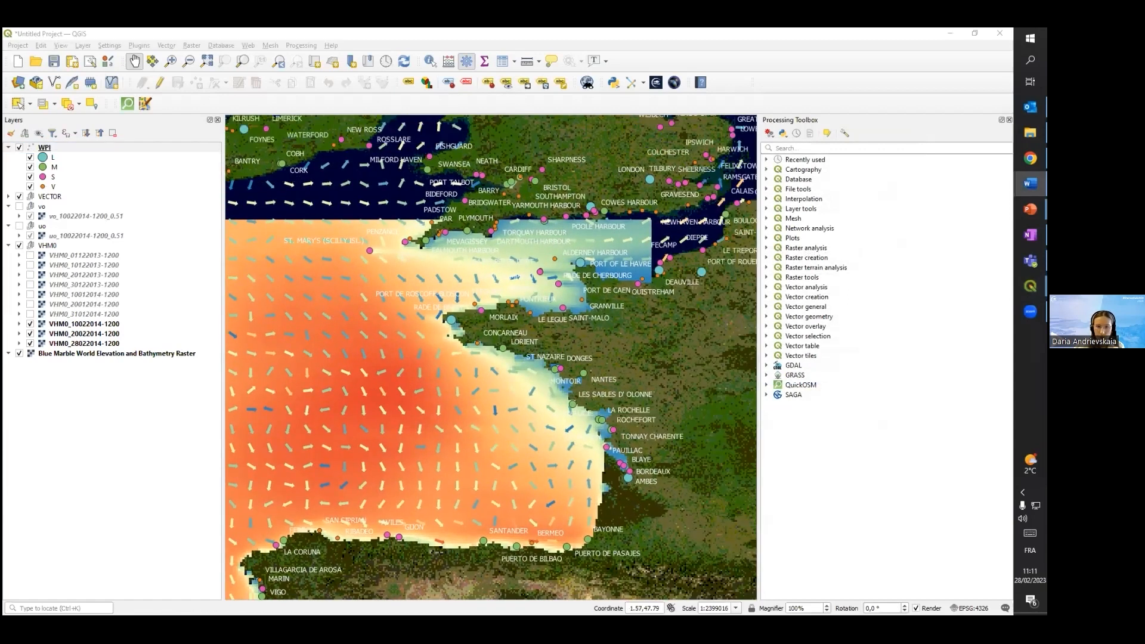
scroll(500, 260, "down", 1)
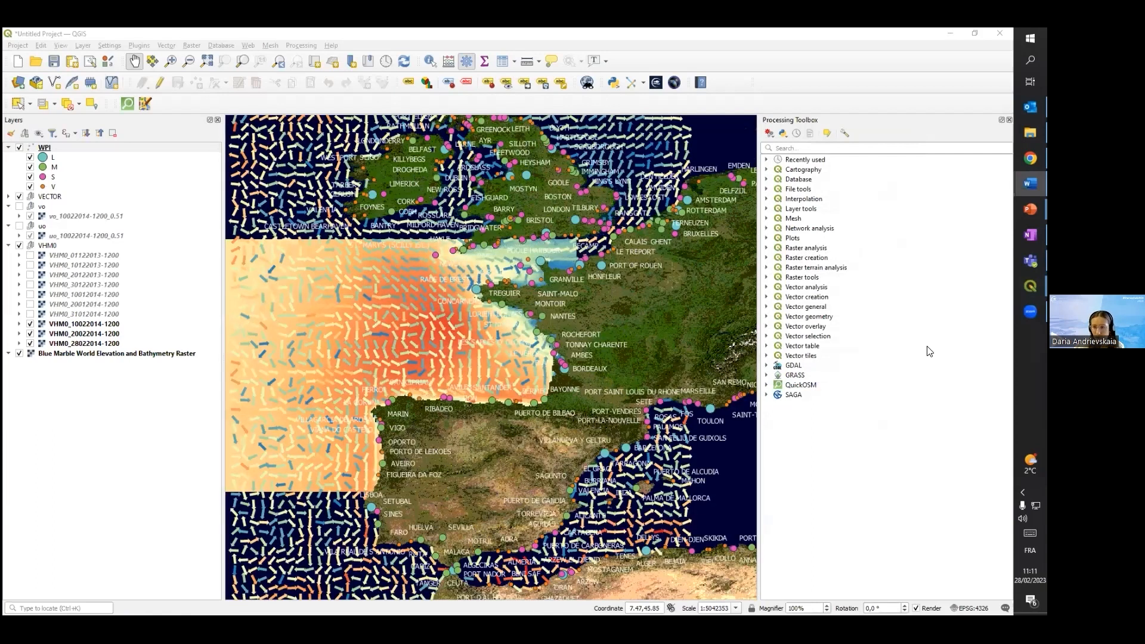
scroll(511, 332, "up", 2)
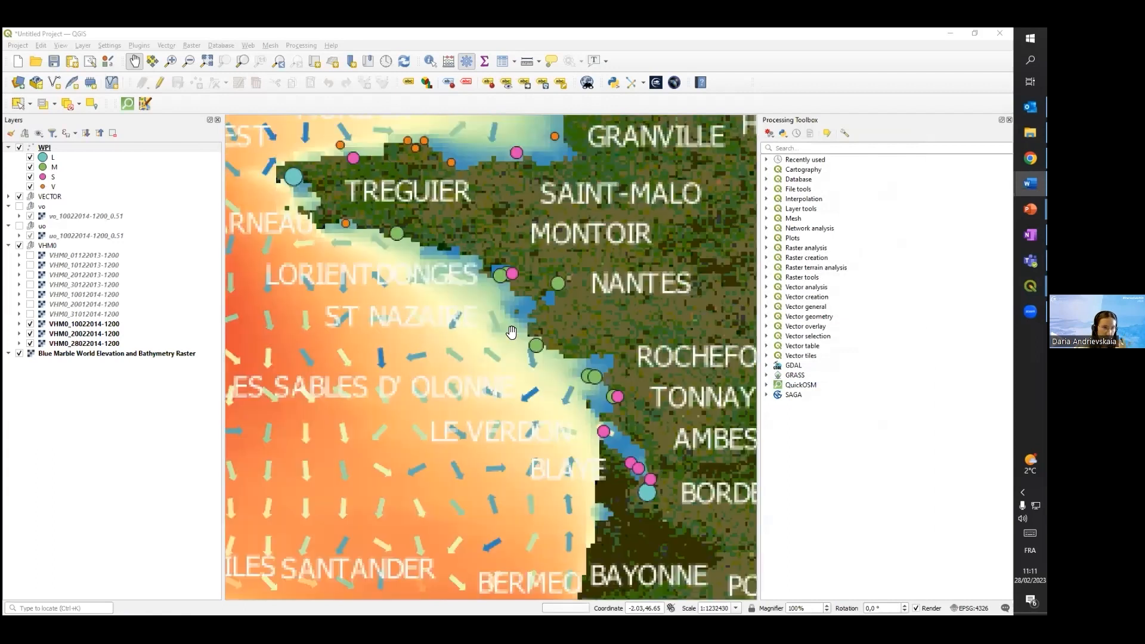
left_click_drag(484, 307, 544, 251)
scroll(544, 251, "down", 1)
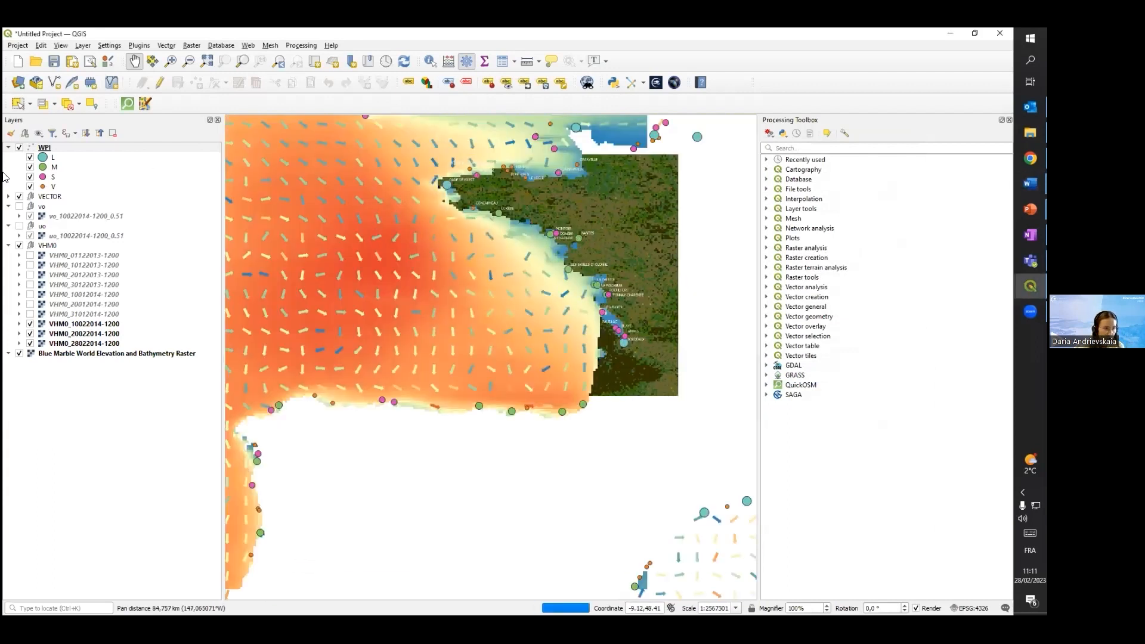
left_click_drag(534, 194, 495, 241)
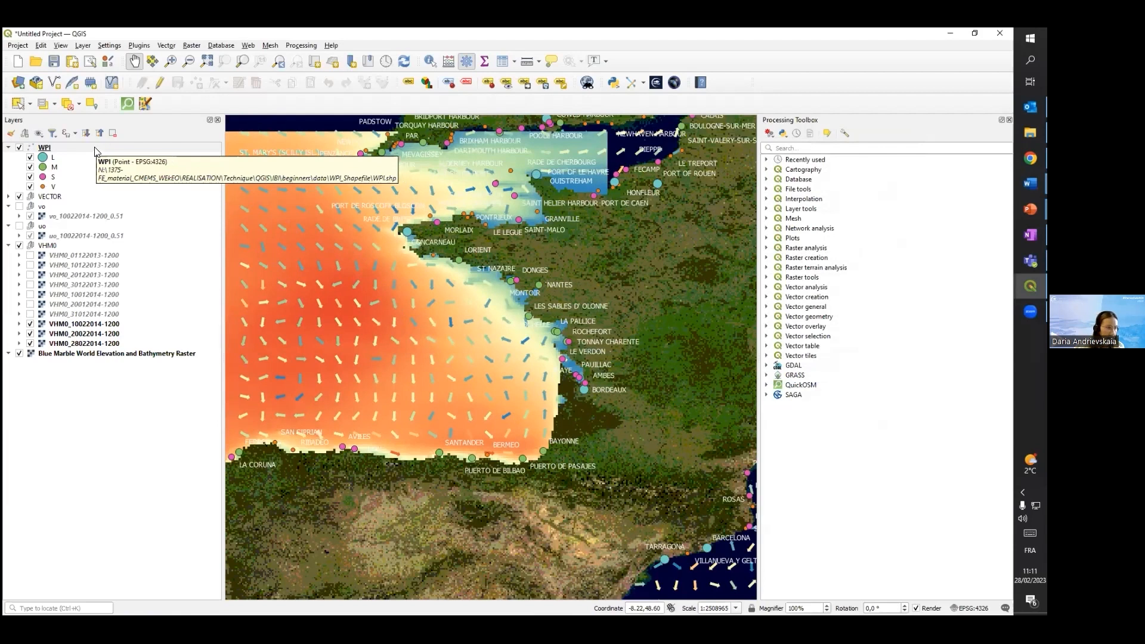
Open the WPI layer's filter and paste an expression with COUNTRY IN ('ES', 'FR'), LONGITUDE > -10 and < 0, and LATITUDE < 50 and > 42
right_click(95, 151)
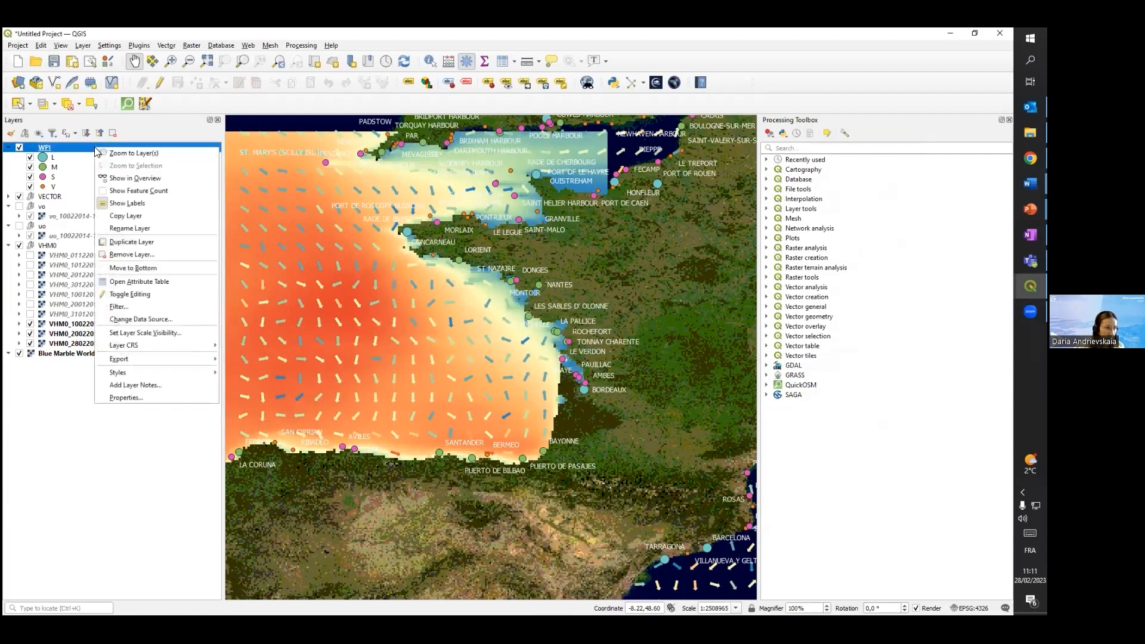
left_click(131, 307)
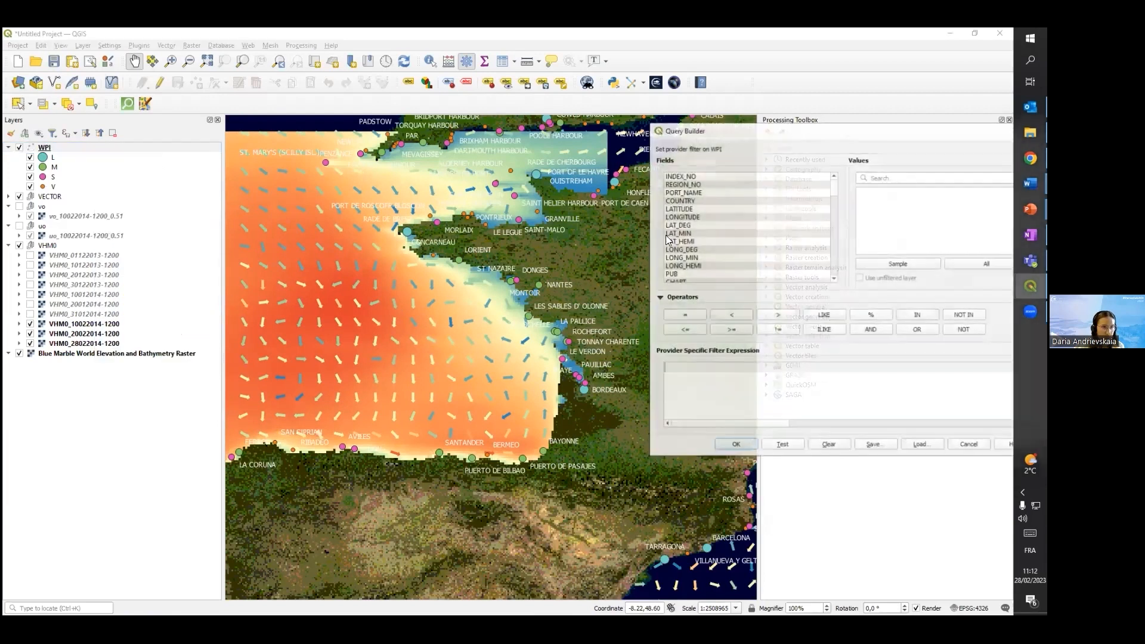
left_click_drag(798, 136, 537, 155)
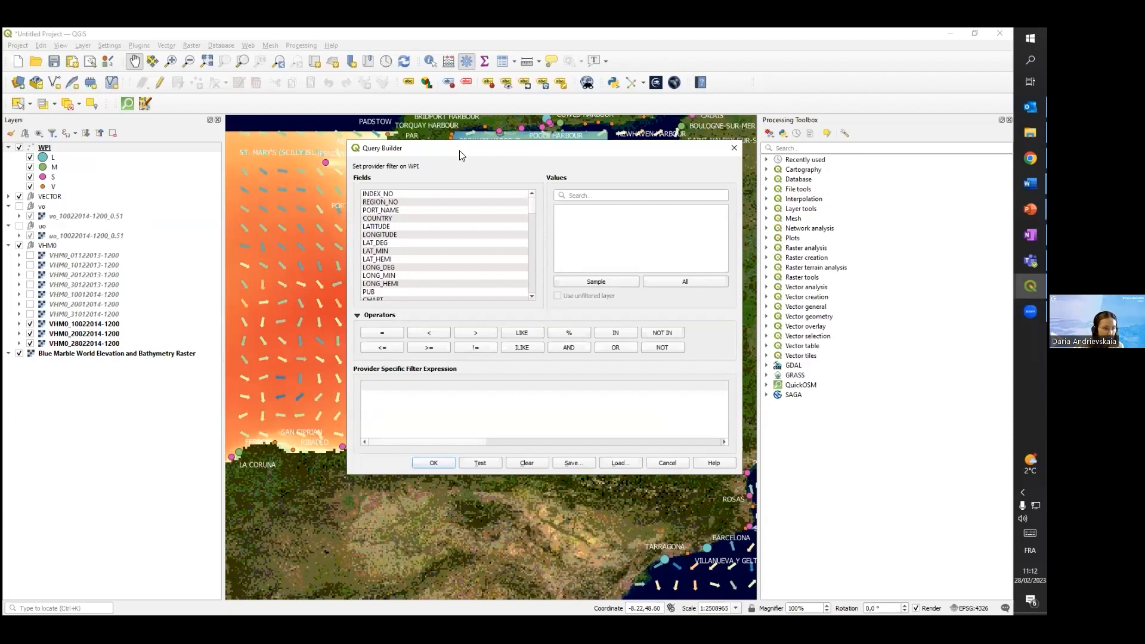
left_click_drag(461, 155, 717, 176)
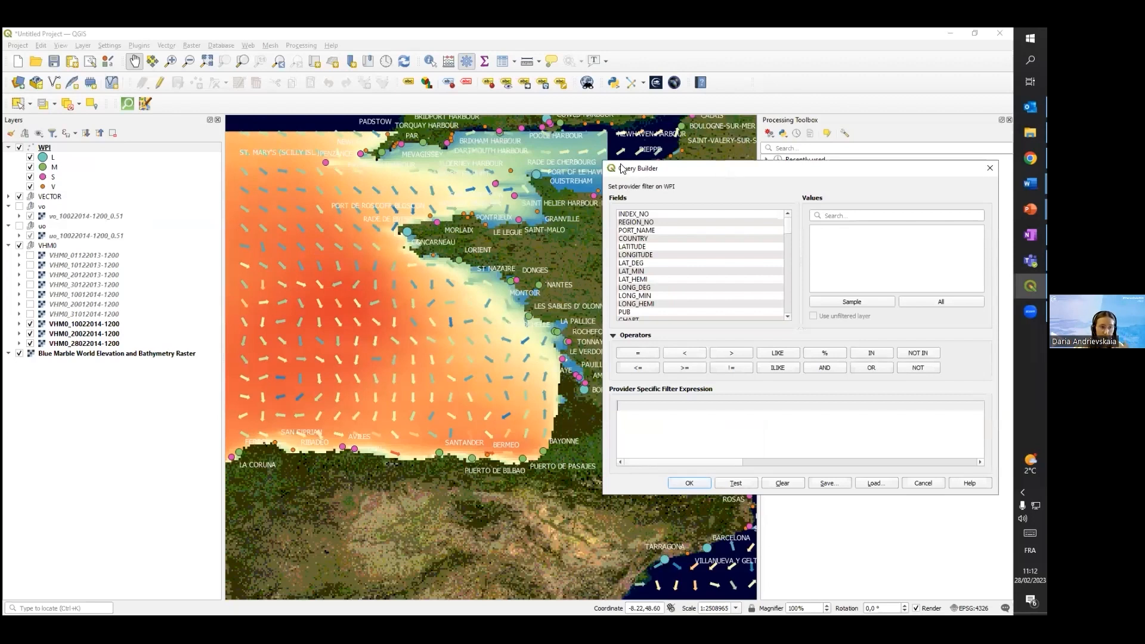
left_click_drag(622, 169, 519, 162)
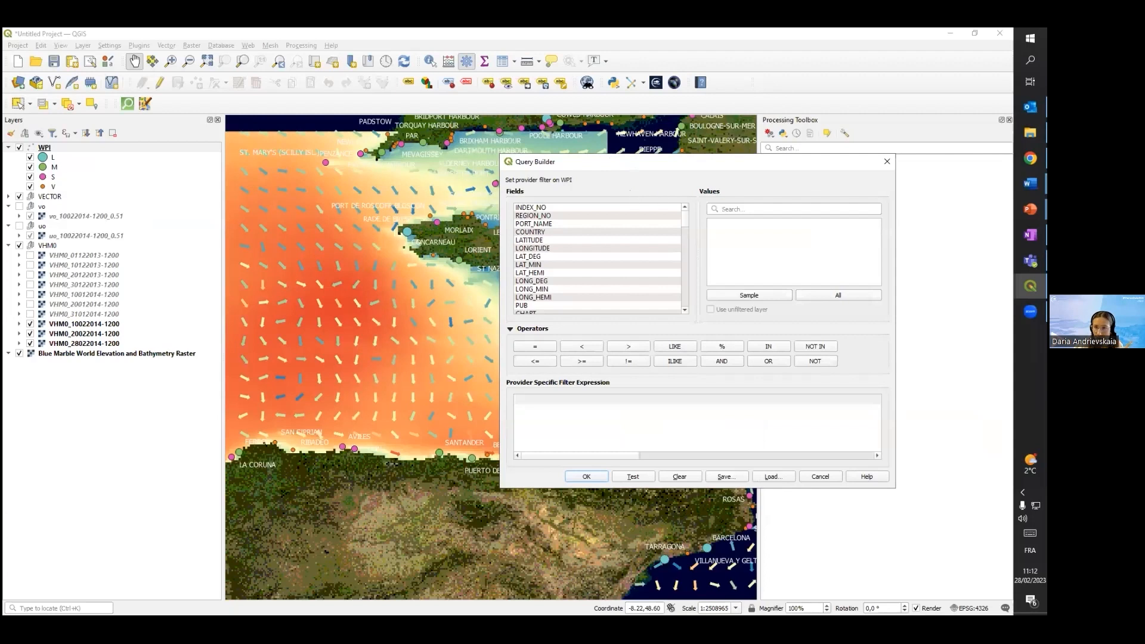
key("alt+Tab")
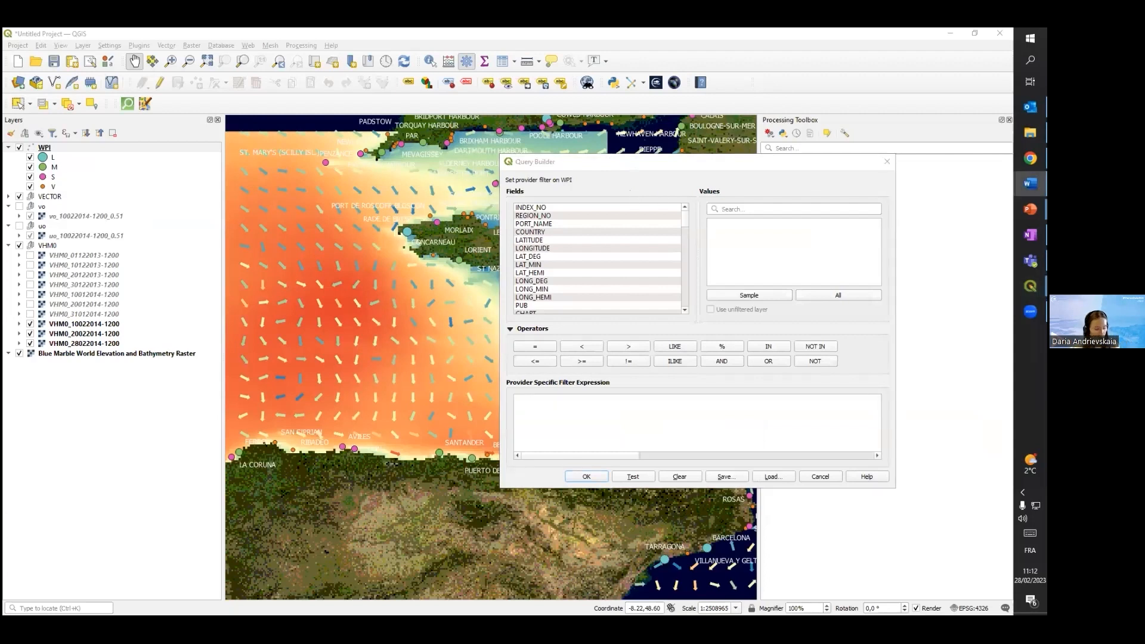
left_click(564, 410)
type("(\"LONGITUDE\" > -10) AND (\"LONGITUDE\" < 0) AND (\"LATITUDE\" < 50) AND (\"LATITUDE\" > 42)")
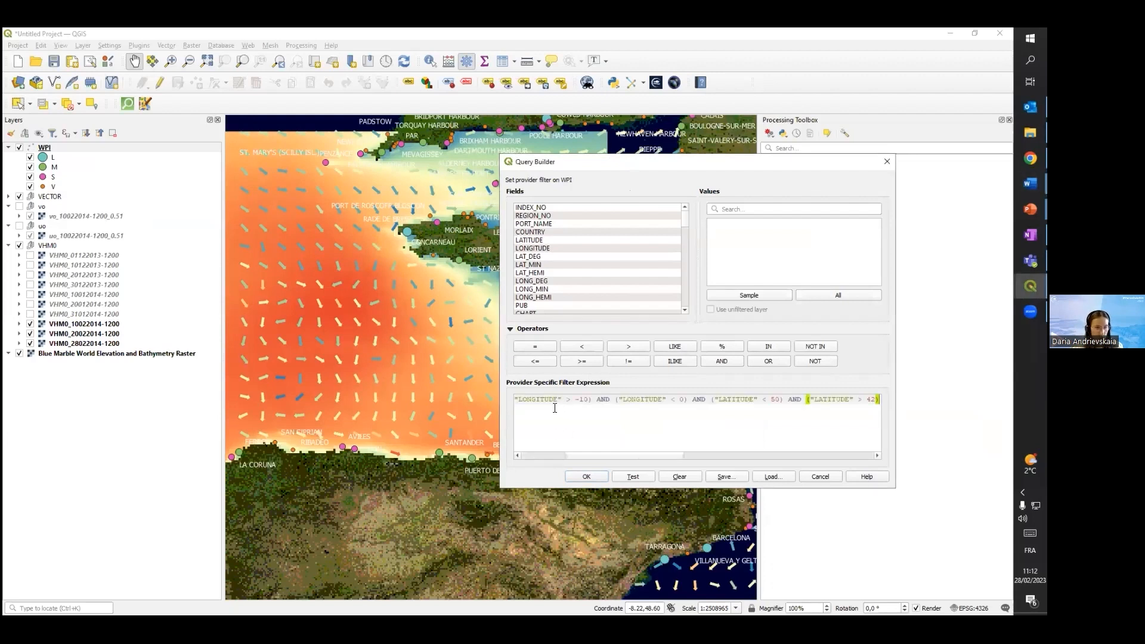
Examine the filter expression from its beginning and look through the WPI layer's available fields, including COUNTRY
left_click_drag(609, 457, 537, 460)
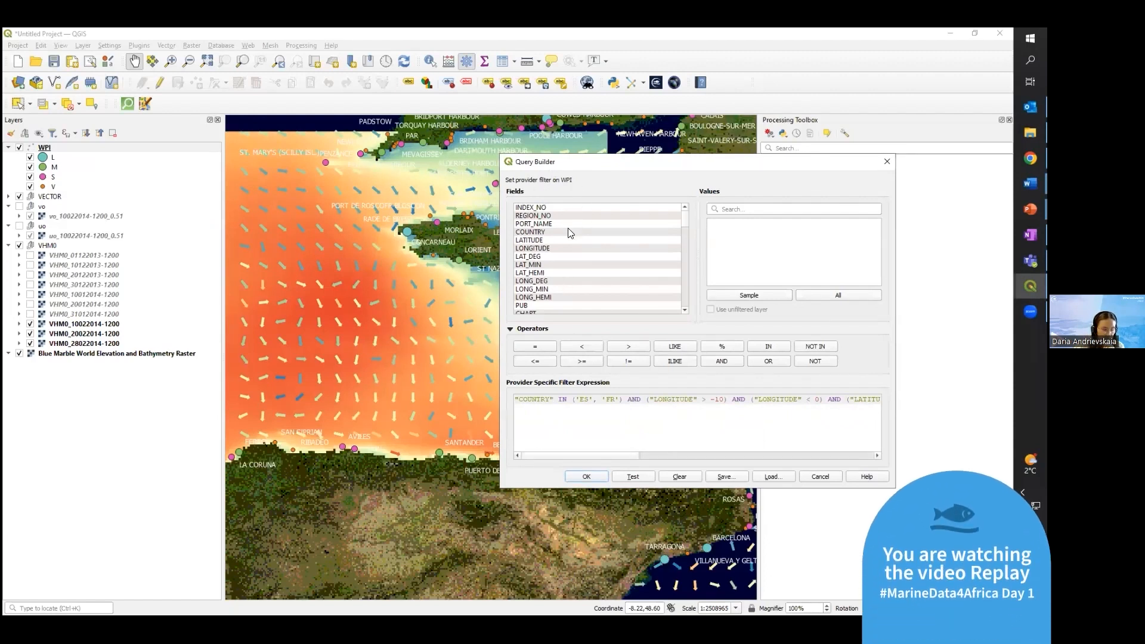
scroll(577, 227, "down", 10)
scroll(552, 279, "down", 6)
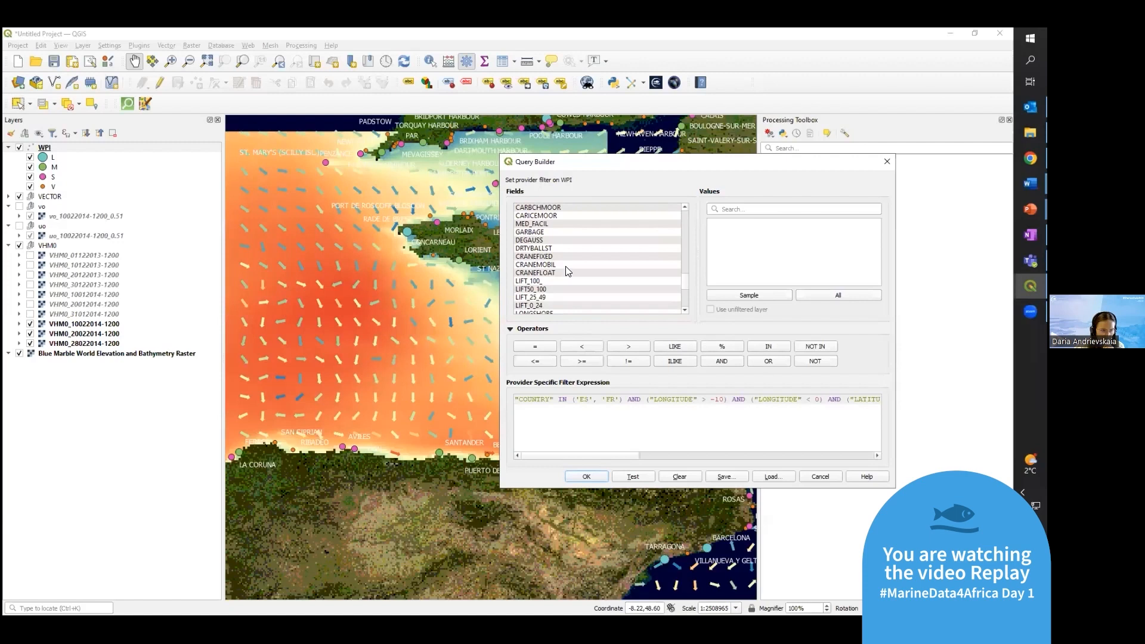
scroll(568, 271, "up", 6)
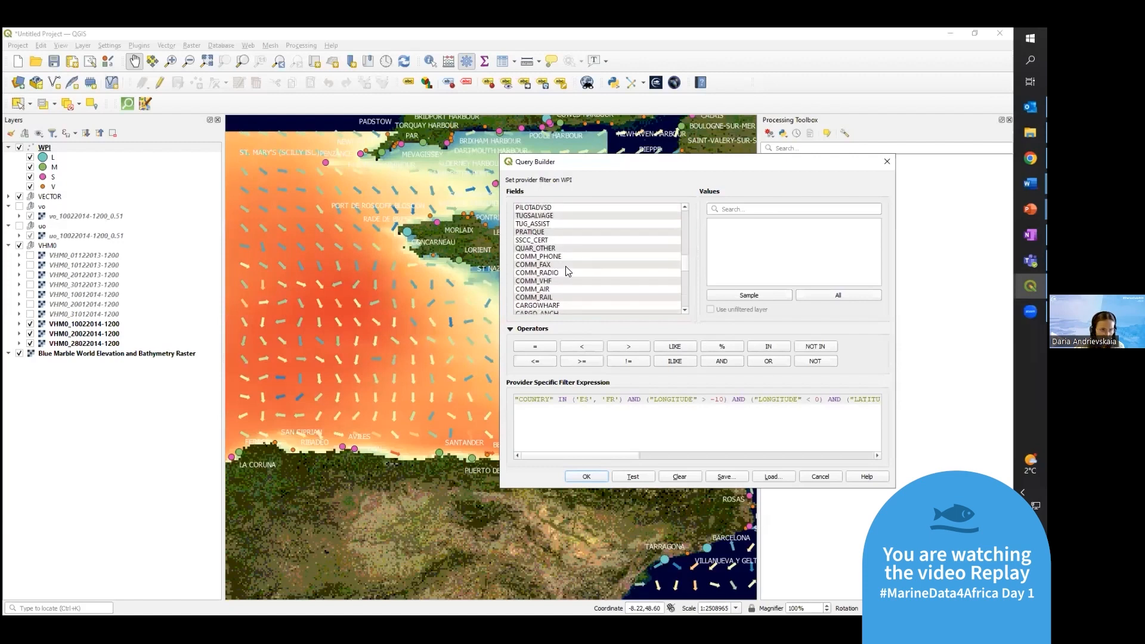
scroll(567, 272, "up", 10)
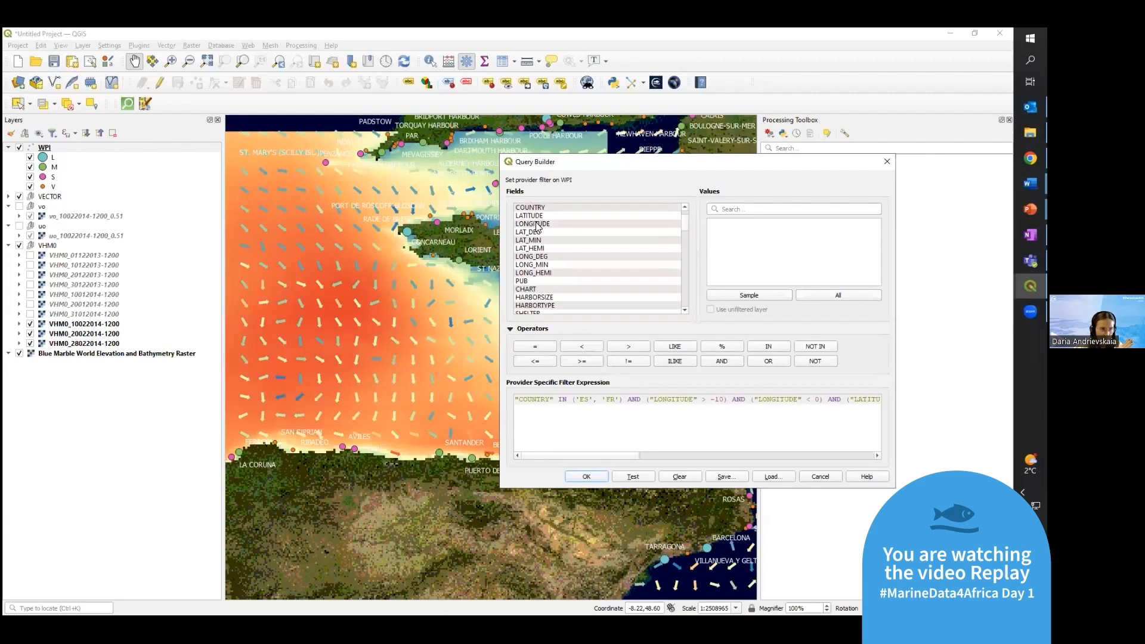
left_click(534, 212)
scroll(573, 222, "up", 1)
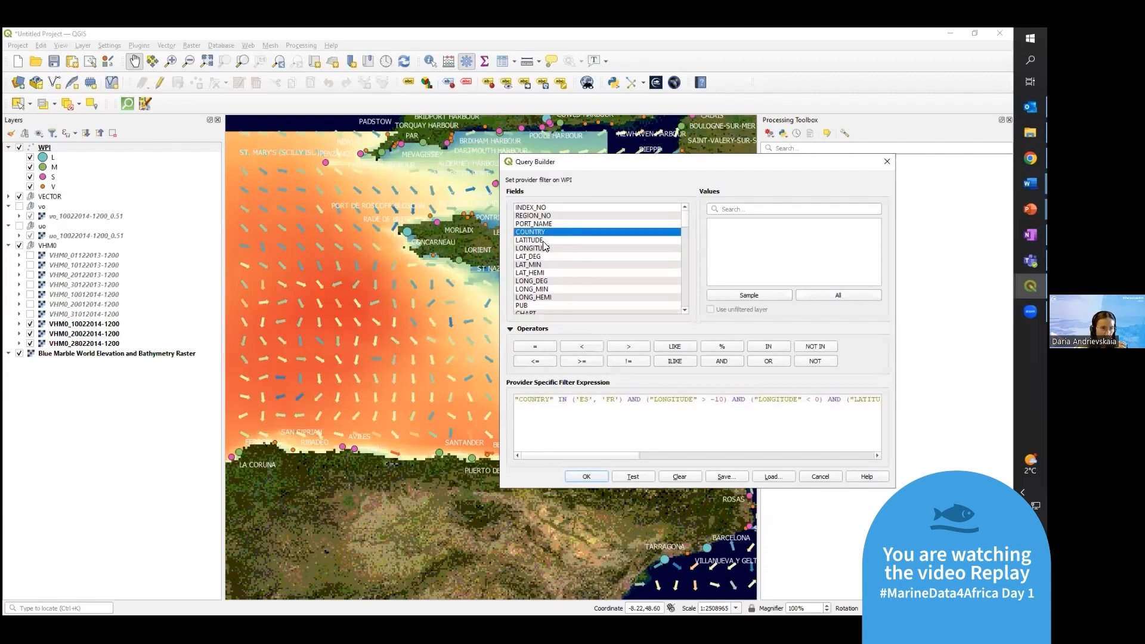
left_click(529, 440)
key("End")
key("Home")
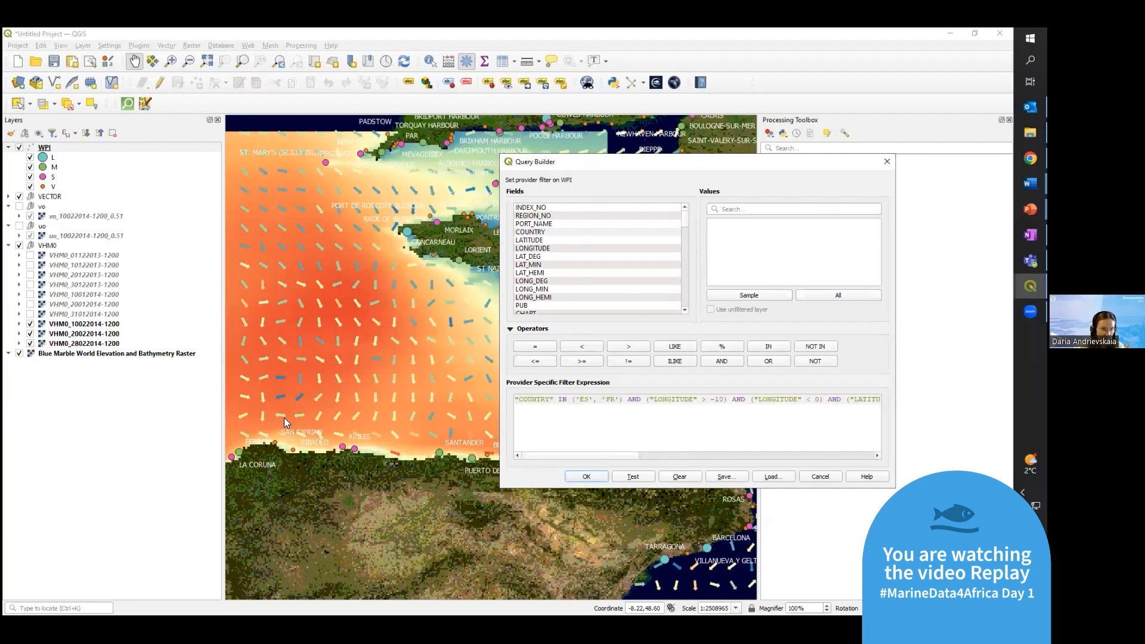
Review the country and coordinate conditions against the map, test the filter expression, and apply it to the WPI layer
left_click_drag(655, 160, 991, 190)
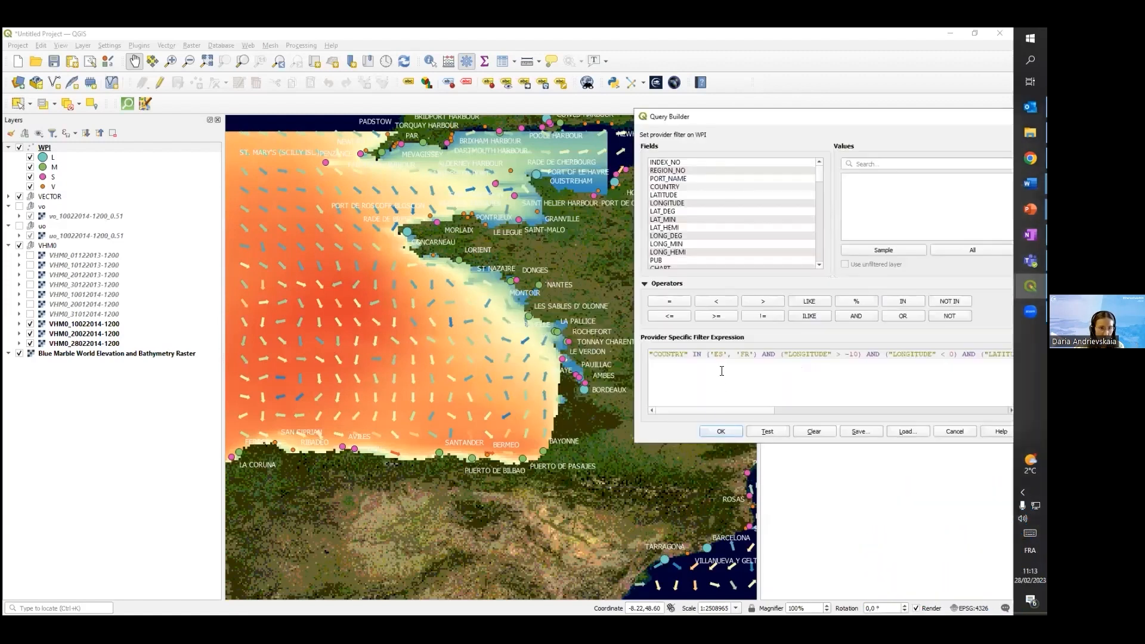
left_click(745, 363)
left_click_drag(825, 119, 742, 106)
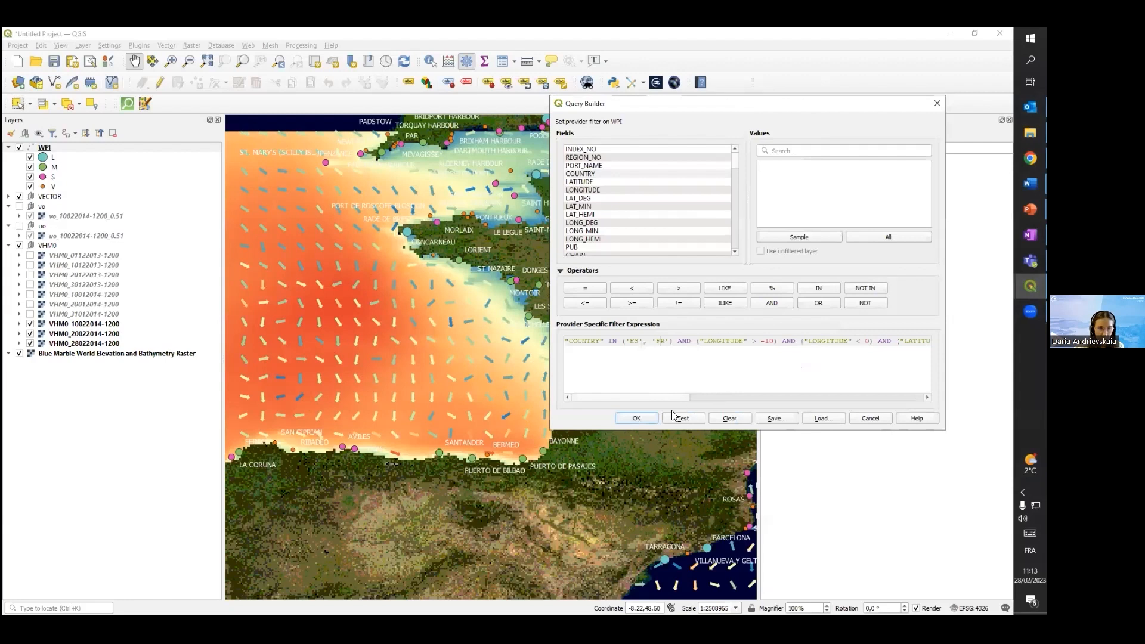
left_click_drag(662, 398, 712, 401)
scroll(733, 392, "left", 5)
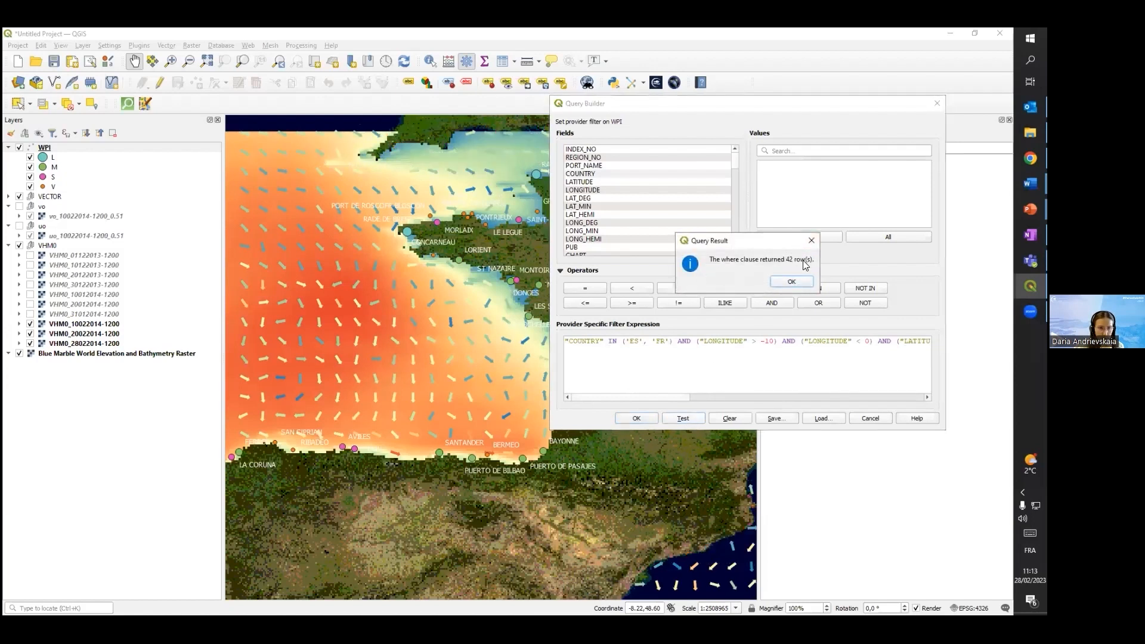
left_click(793, 283)
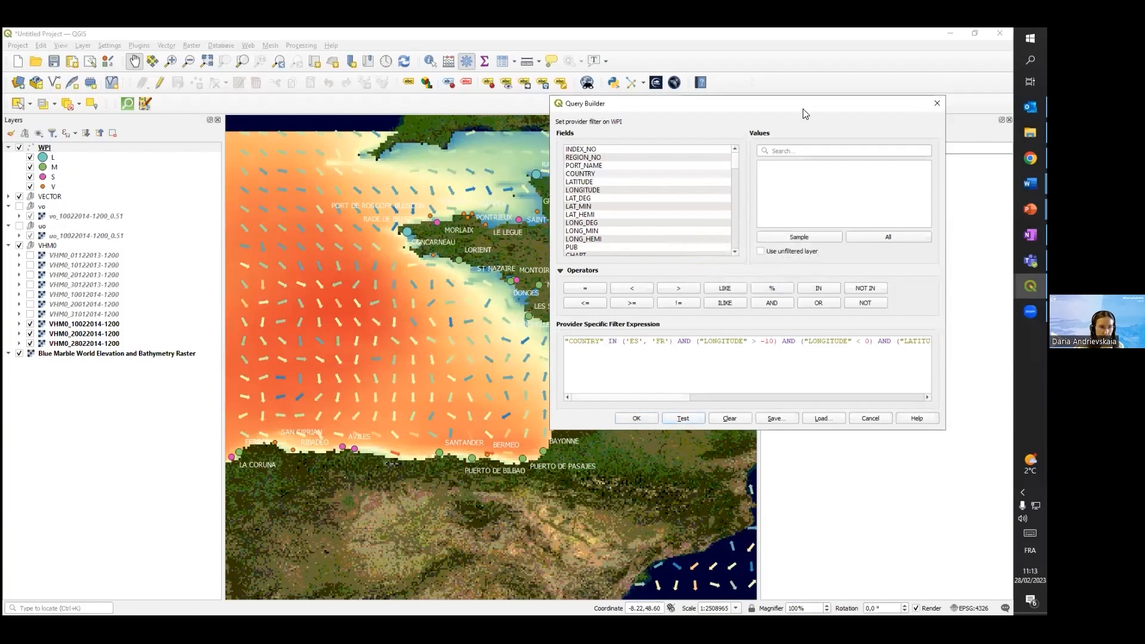
left_click_drag(805, 113, 813, 107)
left_click(644, 413)
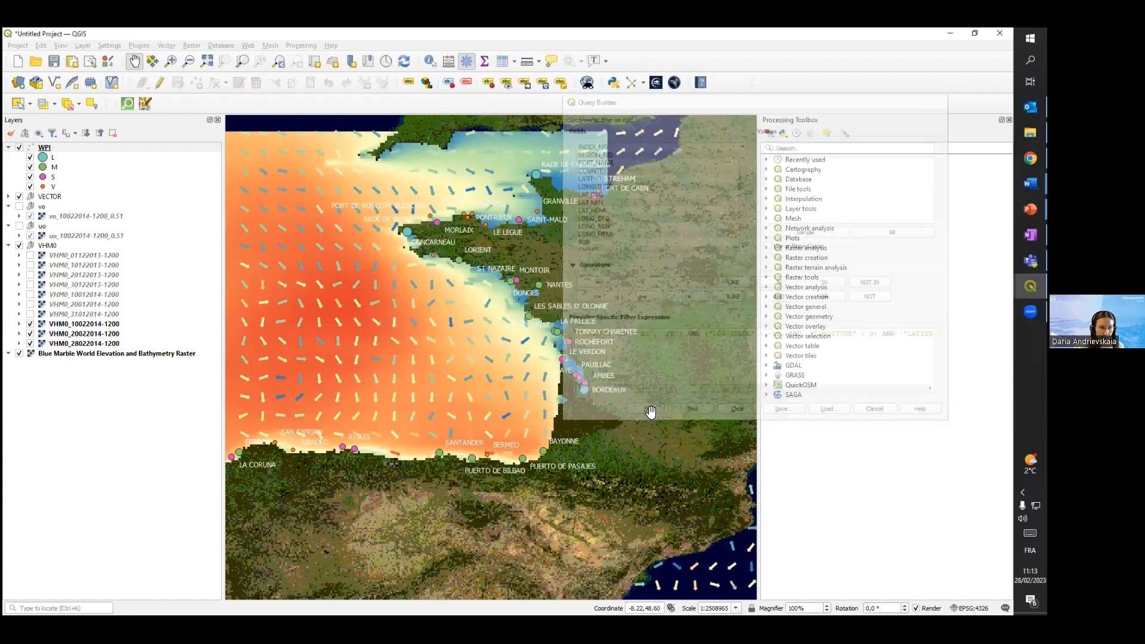
Inspect the filtered ports on the map and reopen the WPI layer's filter to review its expression
scroll(535, 291, "down", 2)
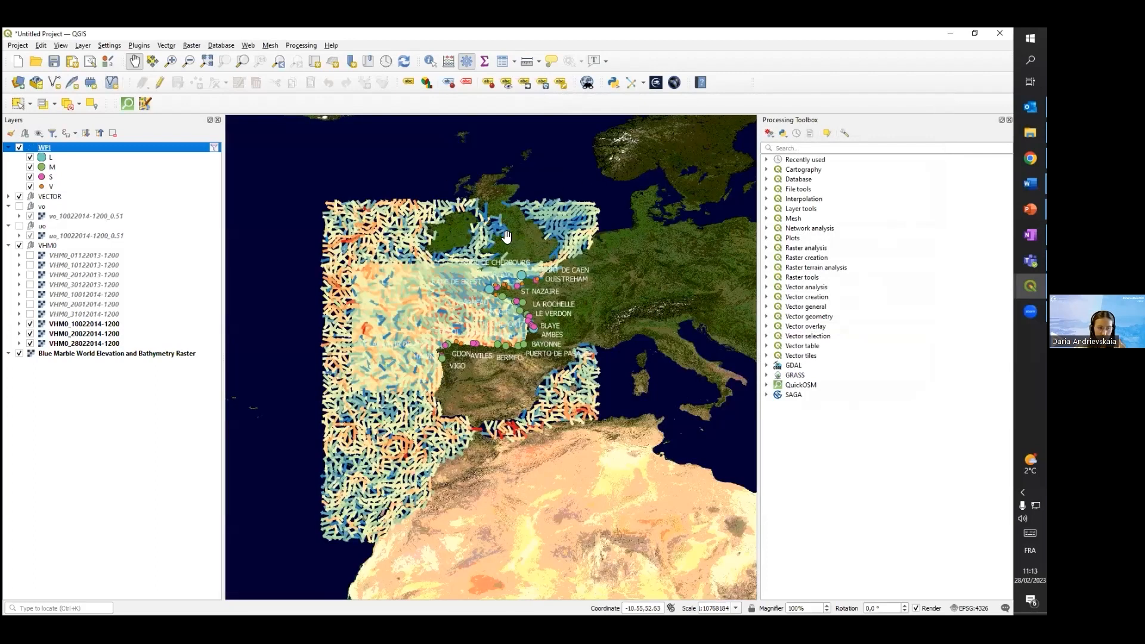
scroll(492, 295, "up", 2)
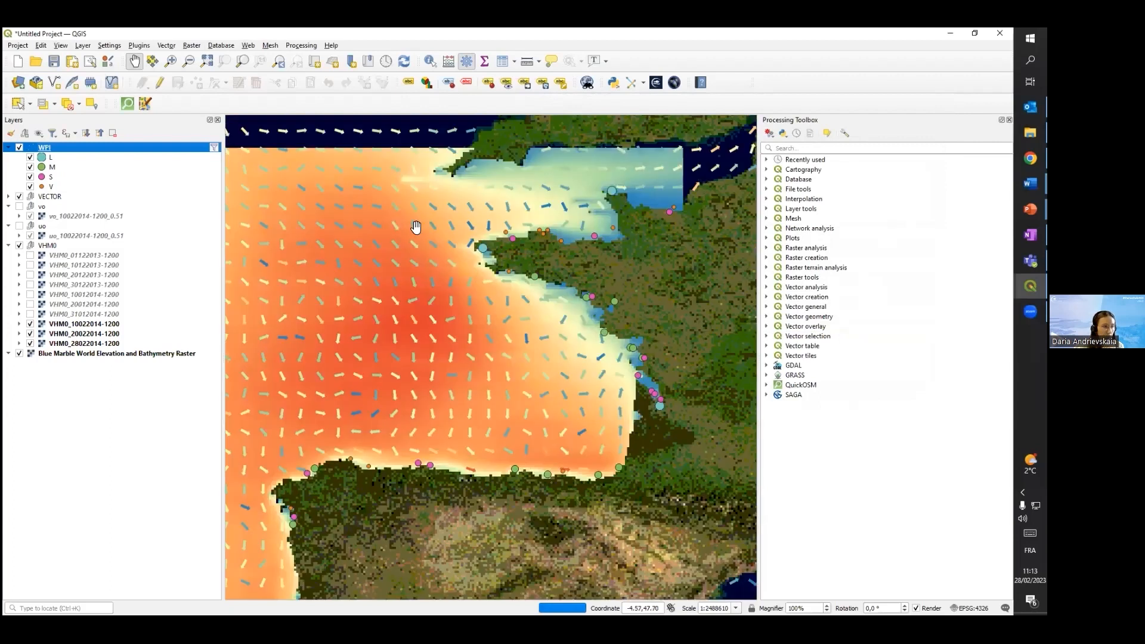
left_click(213, 148)
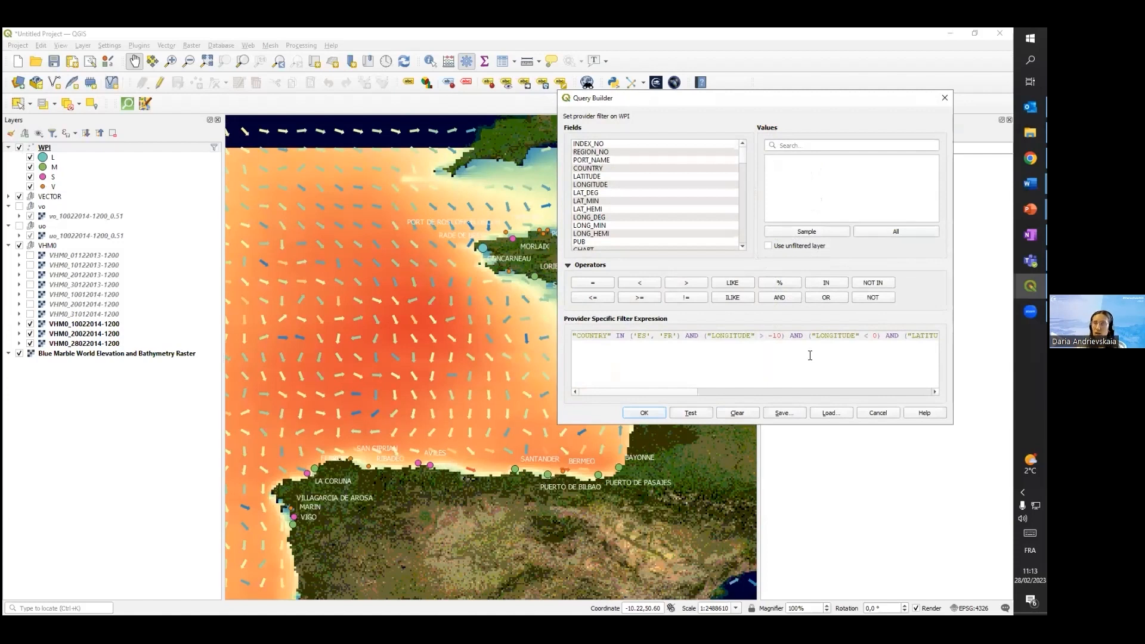
left_click(645, 413)
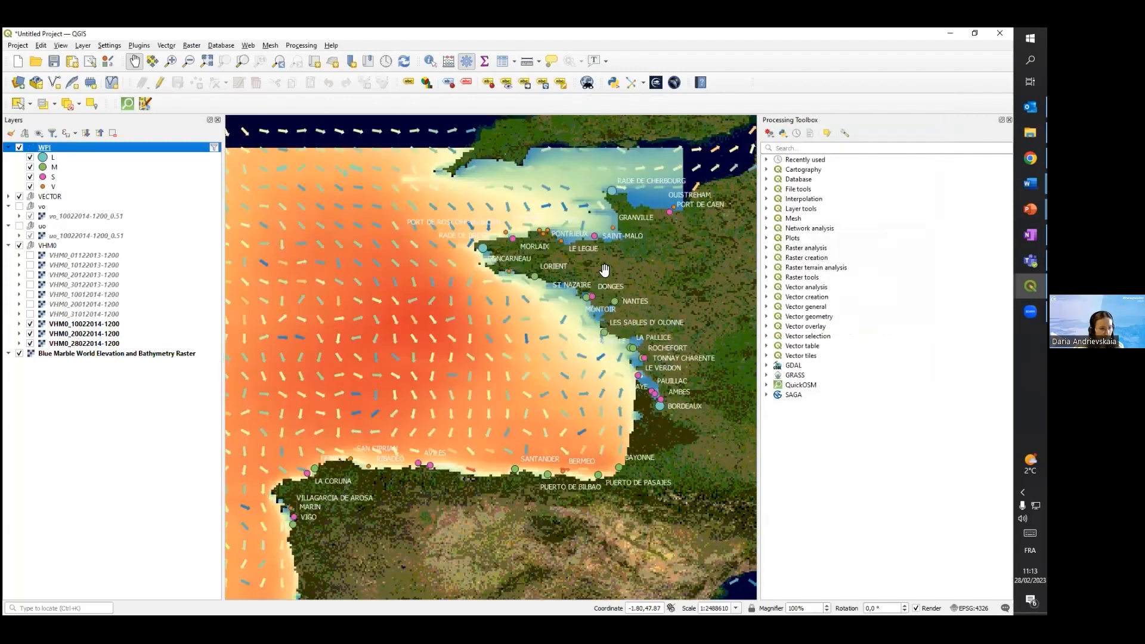
Examine the filtered ports along the northern Spanish coast around La Coruña against the wave heights and current arrows
left_click_drag(647, 262, 639, 276)
key("alt+Tab")
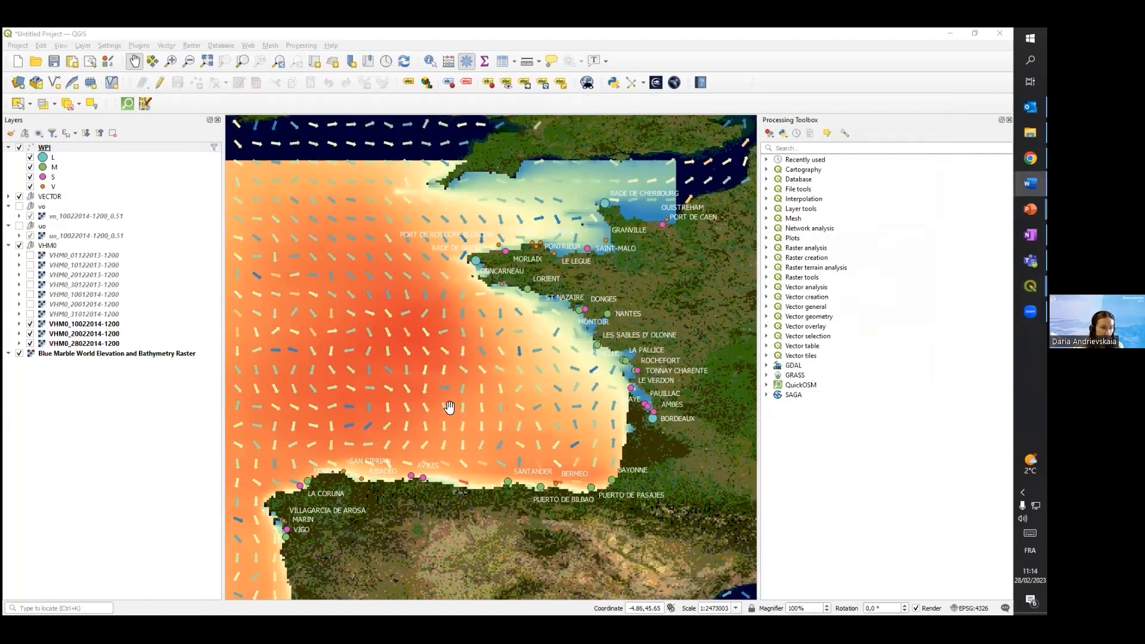
scroll(448, 404, "up", 1)
scroll(450, 437, "down", 1)
left_click_drag(435, 410, 488, 420)
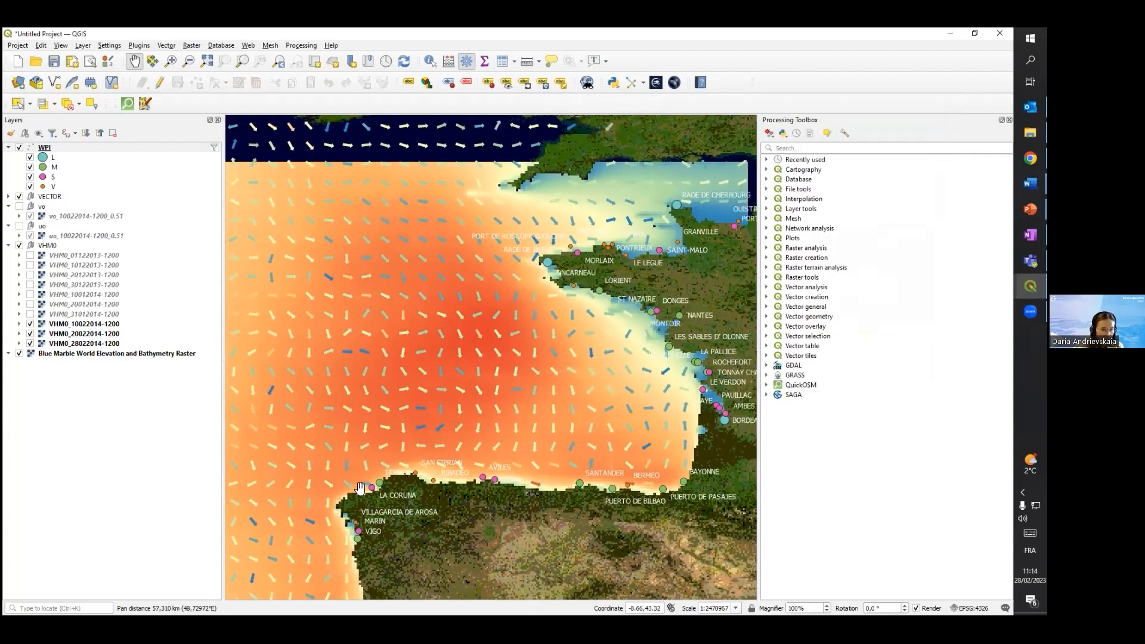
scroll(360, 489, "up", 1)
scroll(394, 469, "up", 1)
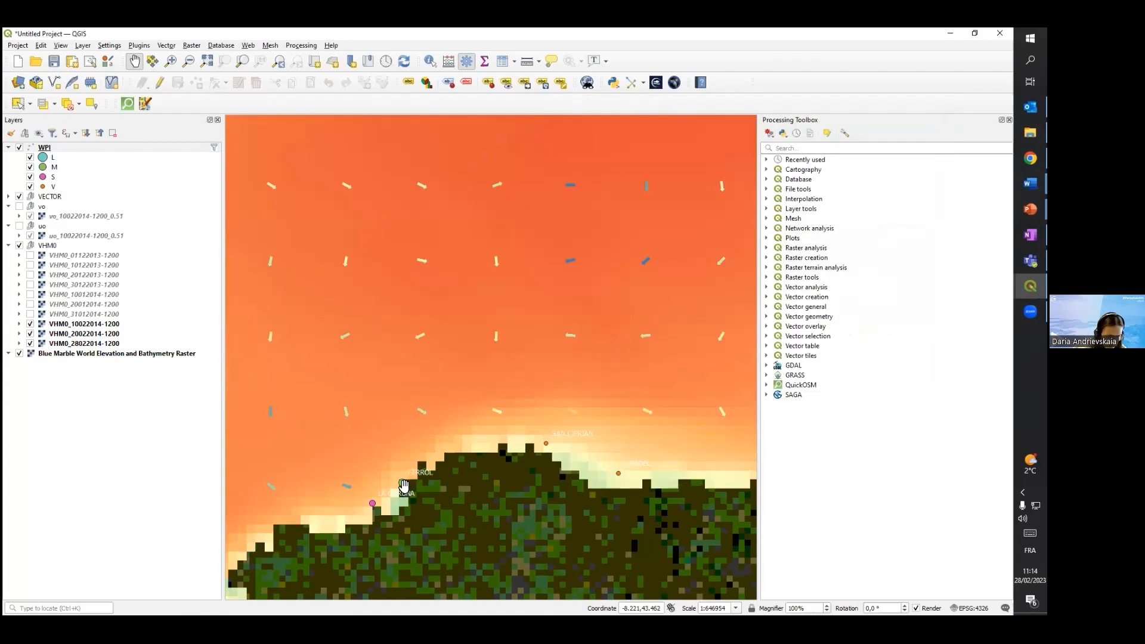
scroll(418, 484, "down", 3)
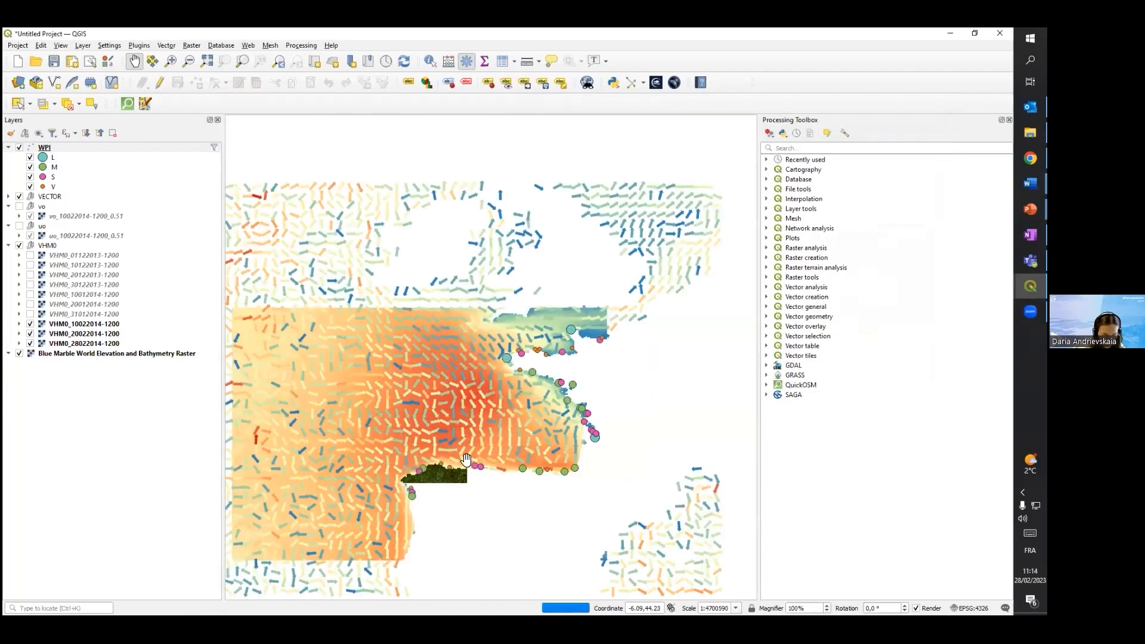
scroll(426, 488, "down", 1)
left_click_drag(427, 486, 455, 411)
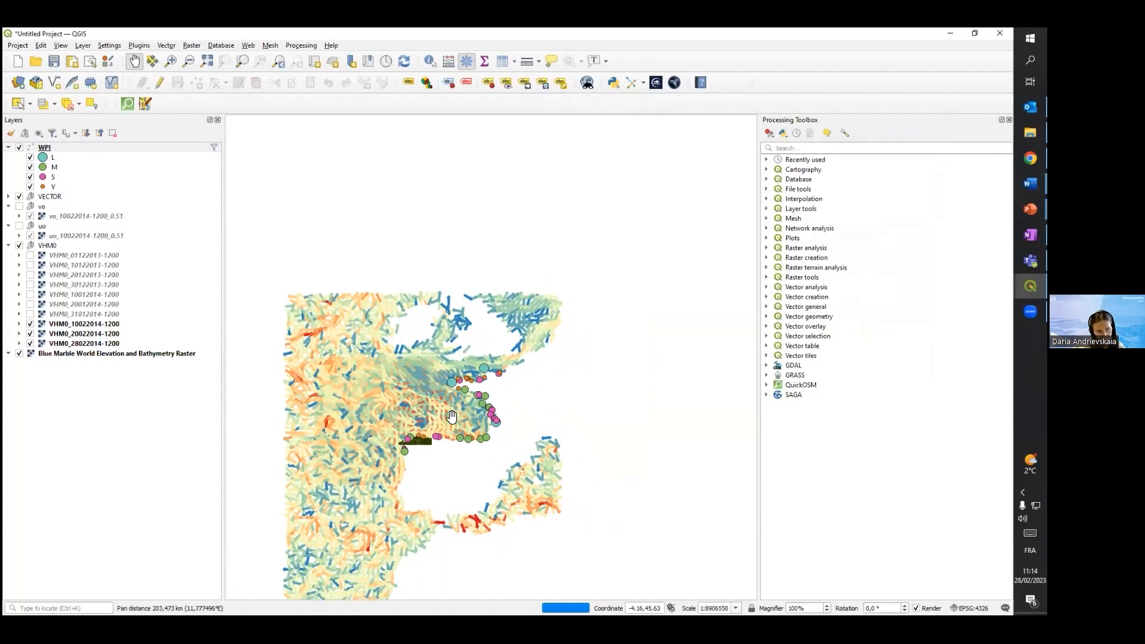
Examine the ports around Rade de Brest in Brittany and compare their location with the northern Spanish ports
scroll(452, 411, "up", 3)
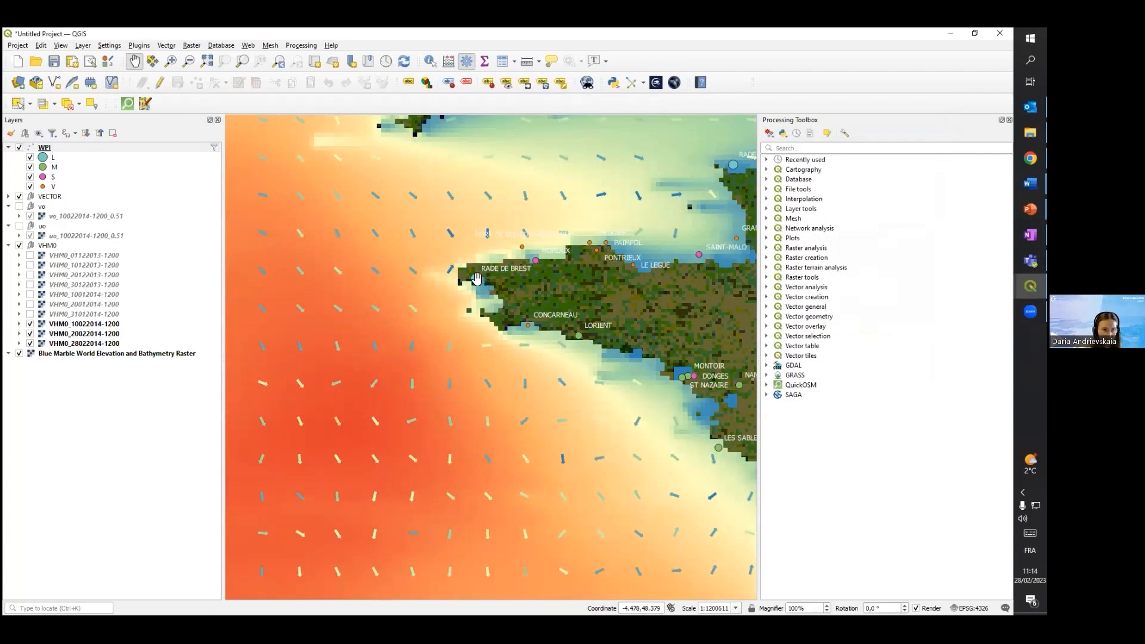
left_click_drag(476, 277, 493, 305)
scroll(493, 305, "up", 1)
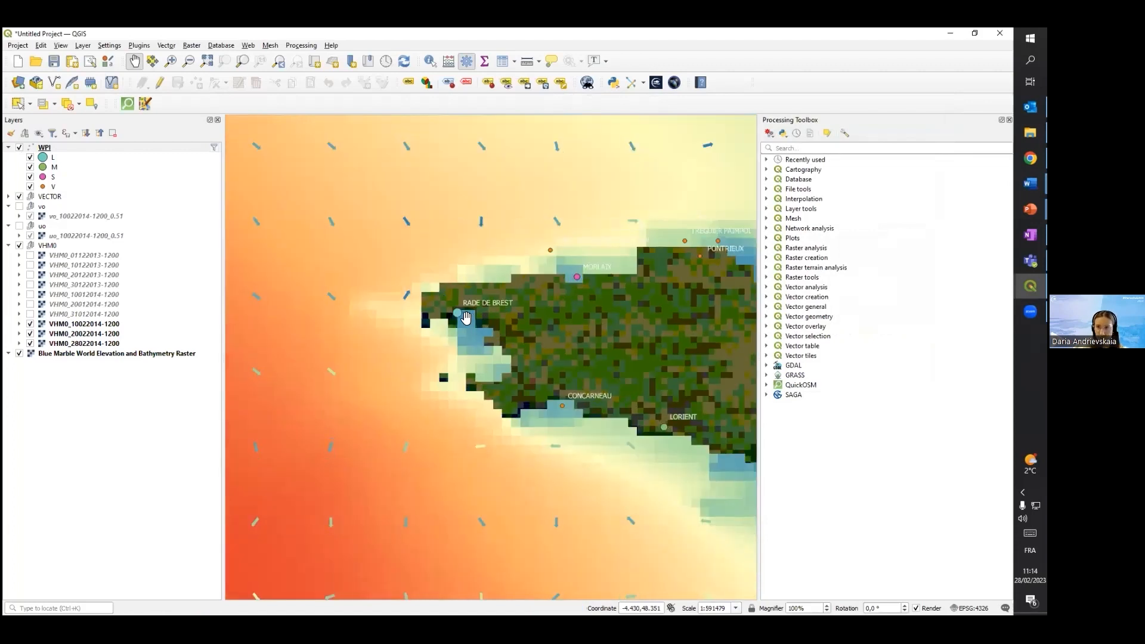
scroll(503, 328, "down", 3)
left_click_drag(502, 399, 502, 376)
scroll(471, 401, "up", 1)
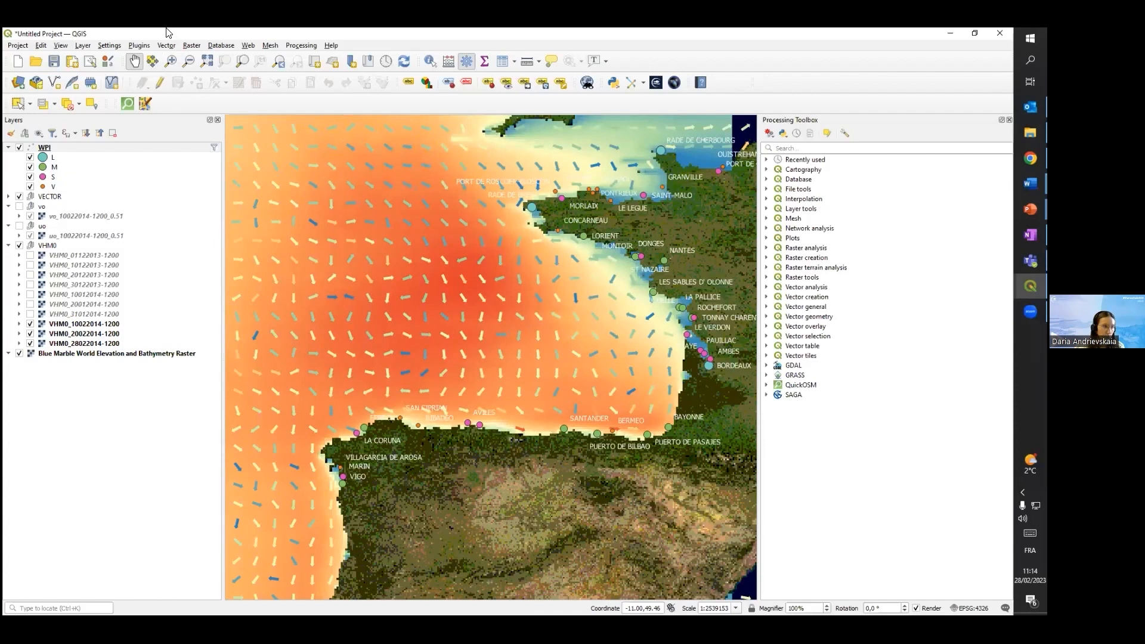
Start a new shapefile layer and set its geometry type to Point
left_click(84, 46)
mouse_move(113, 71)
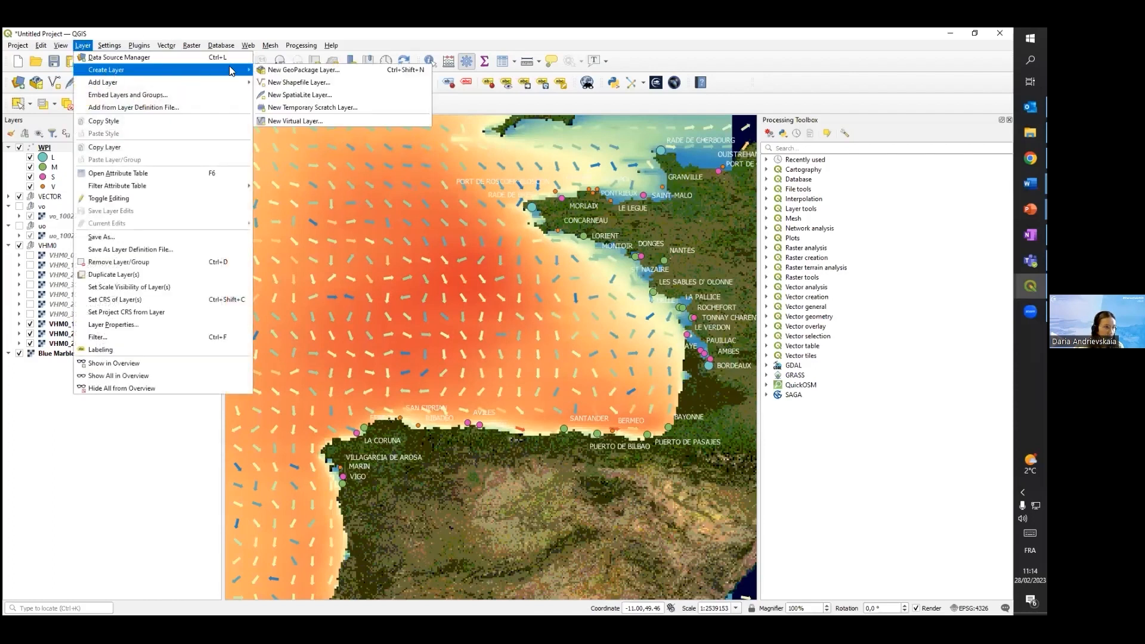
left_click(282, 83)
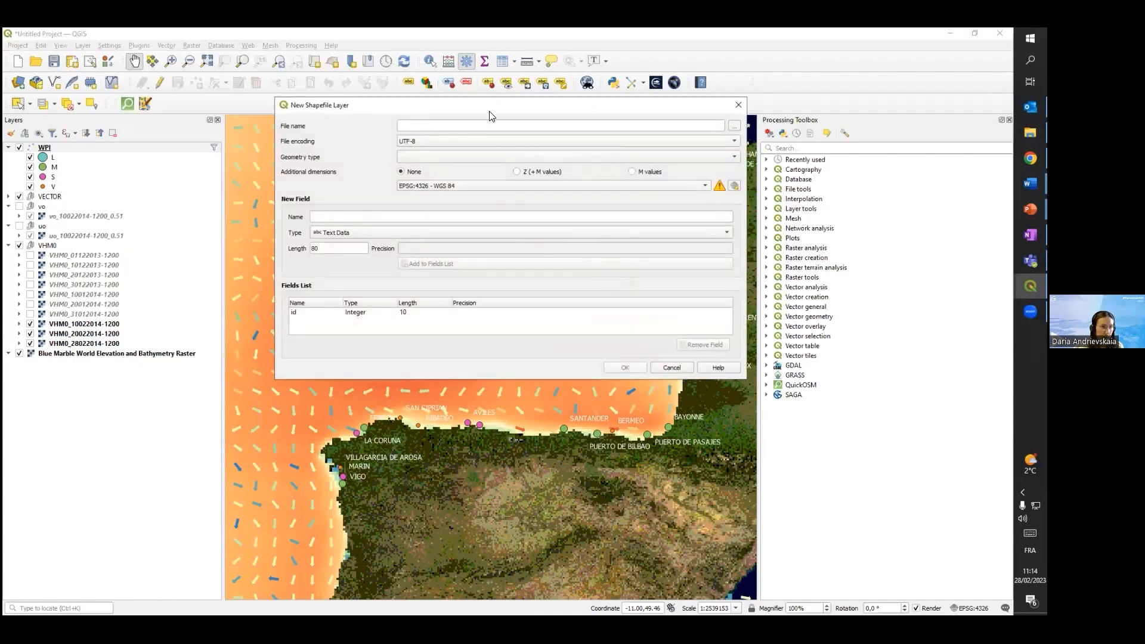
left_click(632, 127)
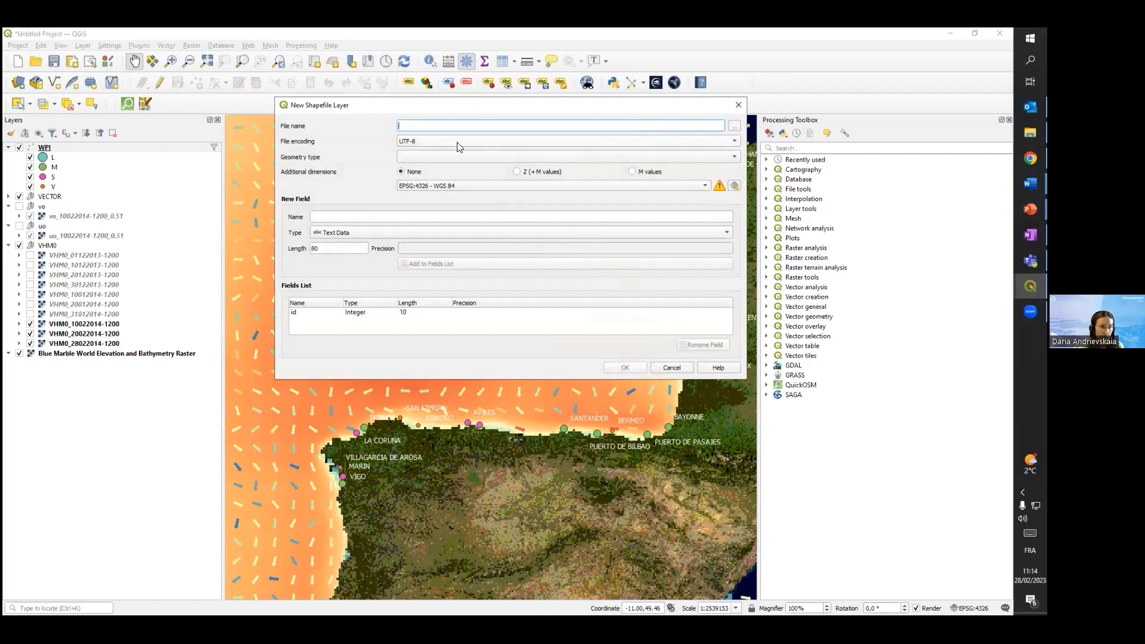
left_click(454, 158)
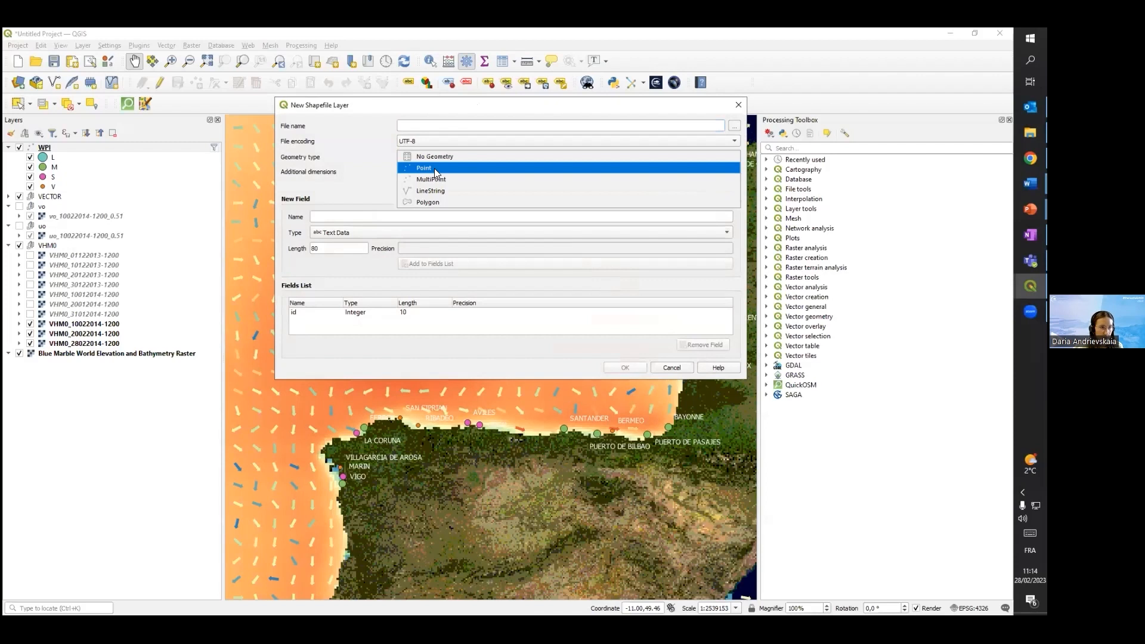
left_click(434, 168)
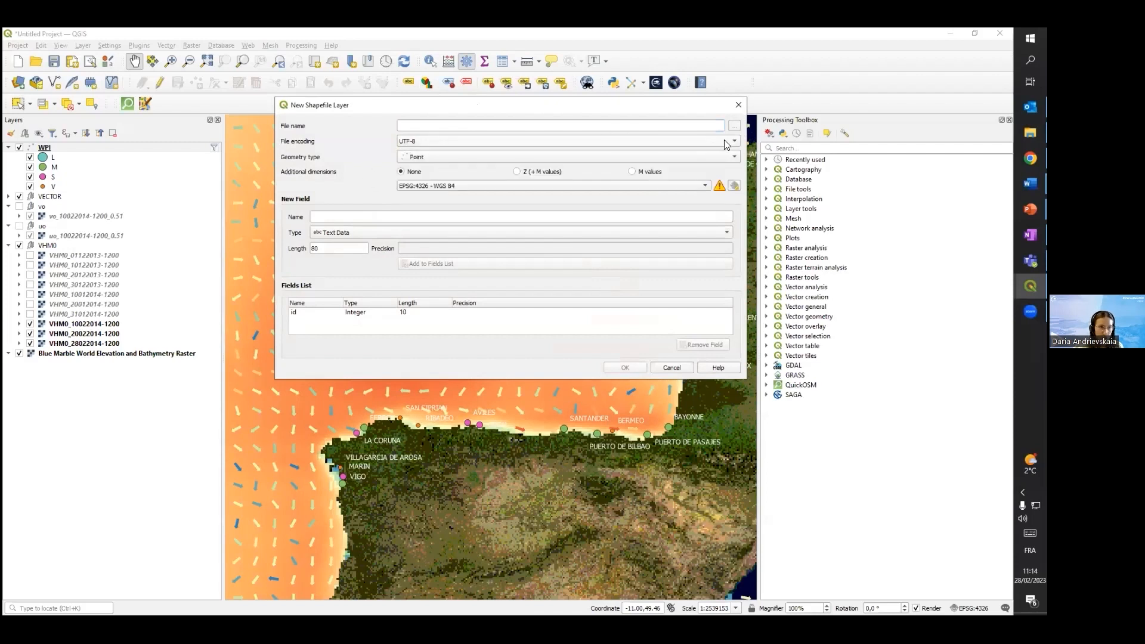
Set the shapefile's save location to the beginners folder with the file name ship_route and create the layer
left_click(734, 126)
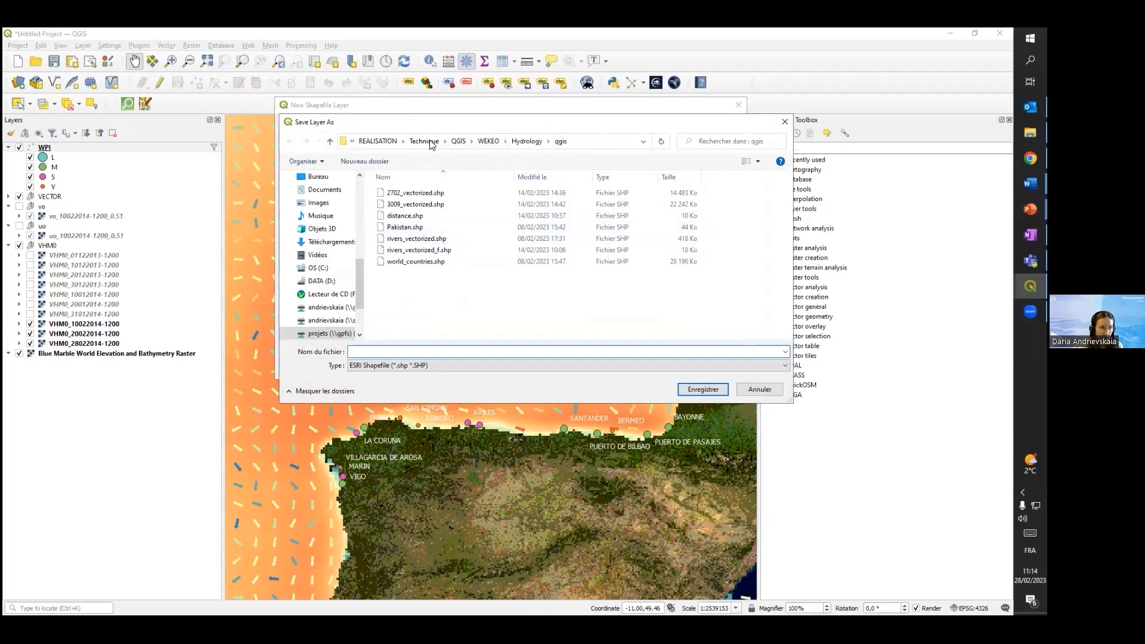
left_click(459, 141)
double_click(393, 193)
double_click(402, 205)
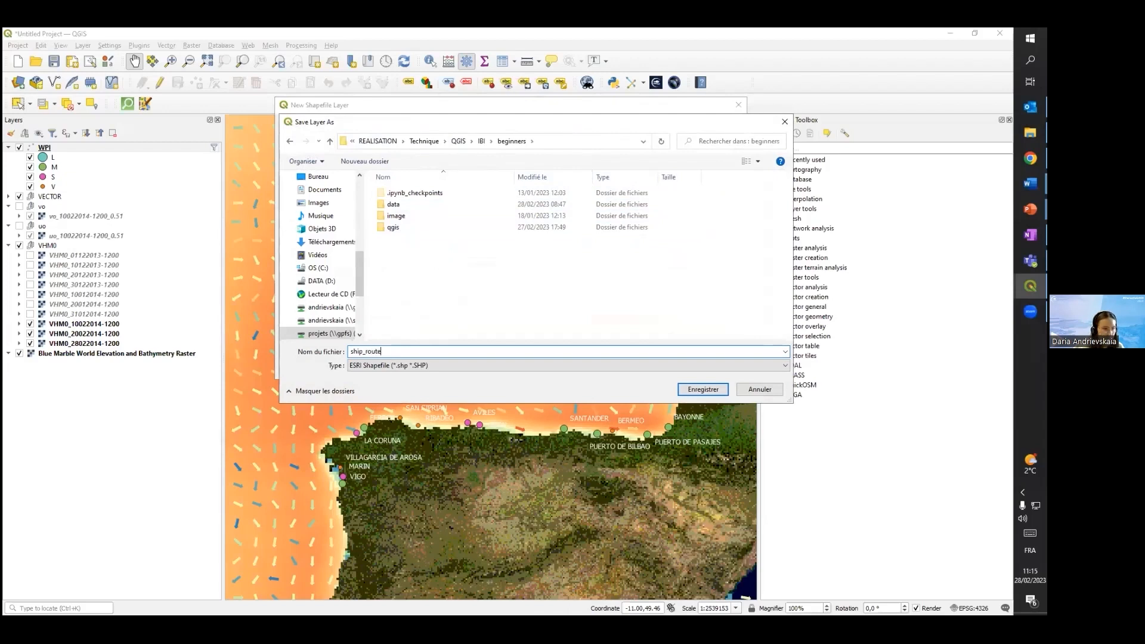
left_click(716, 390)
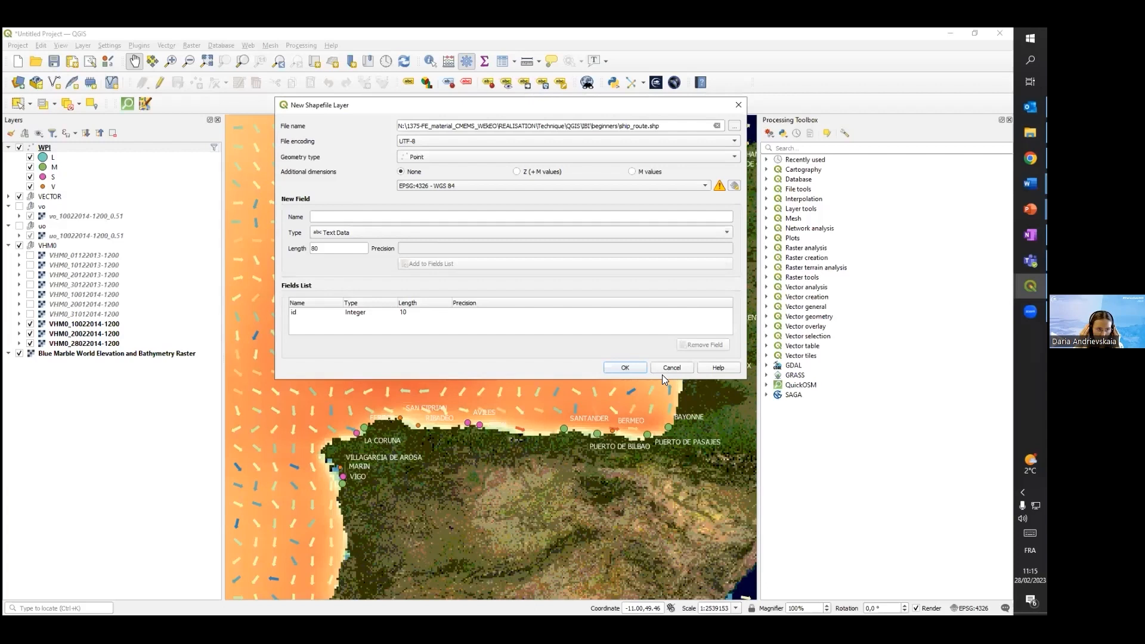
left_click(622, 373)
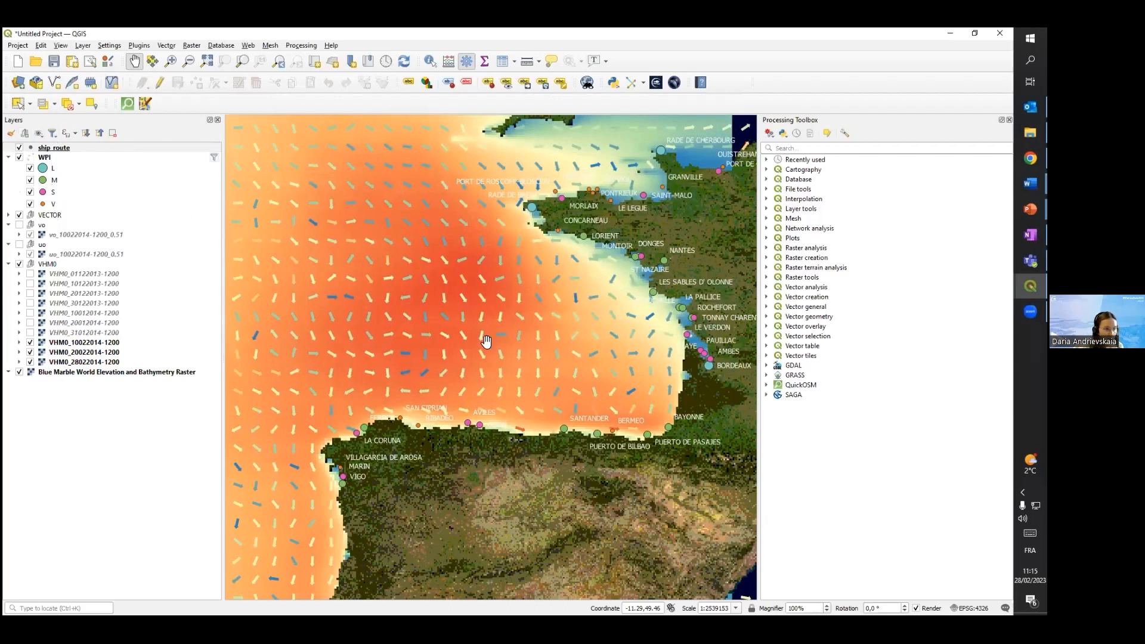
Enable editing on the ship_route layer and add a point with id 0 at the port just northeast of La Coruña
left_click(51, 148)
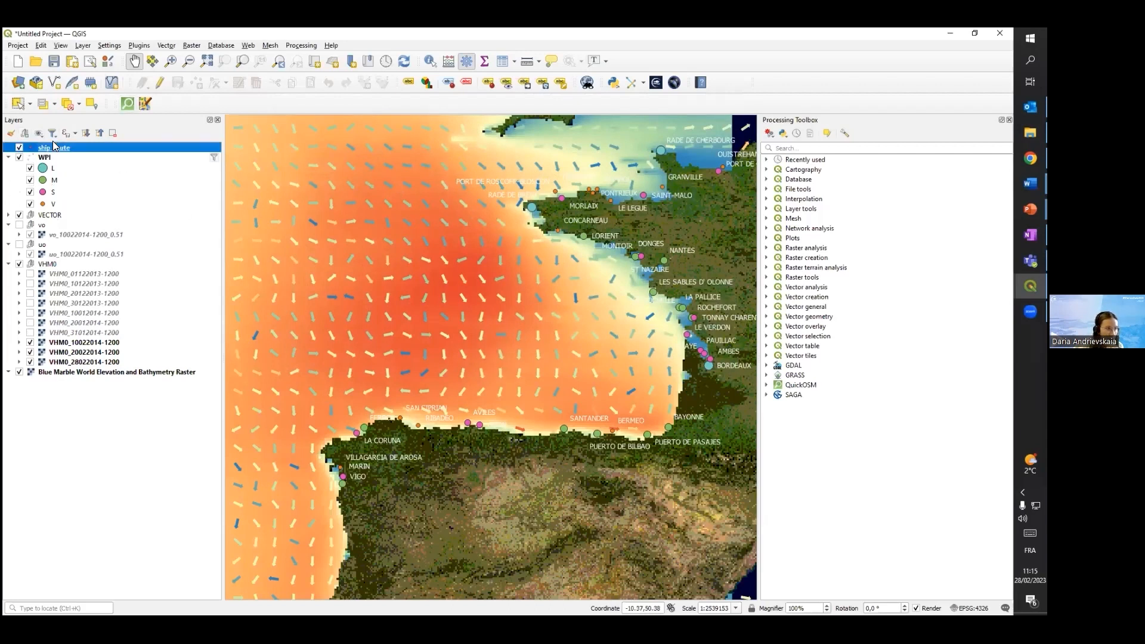
left_click(157, 83)
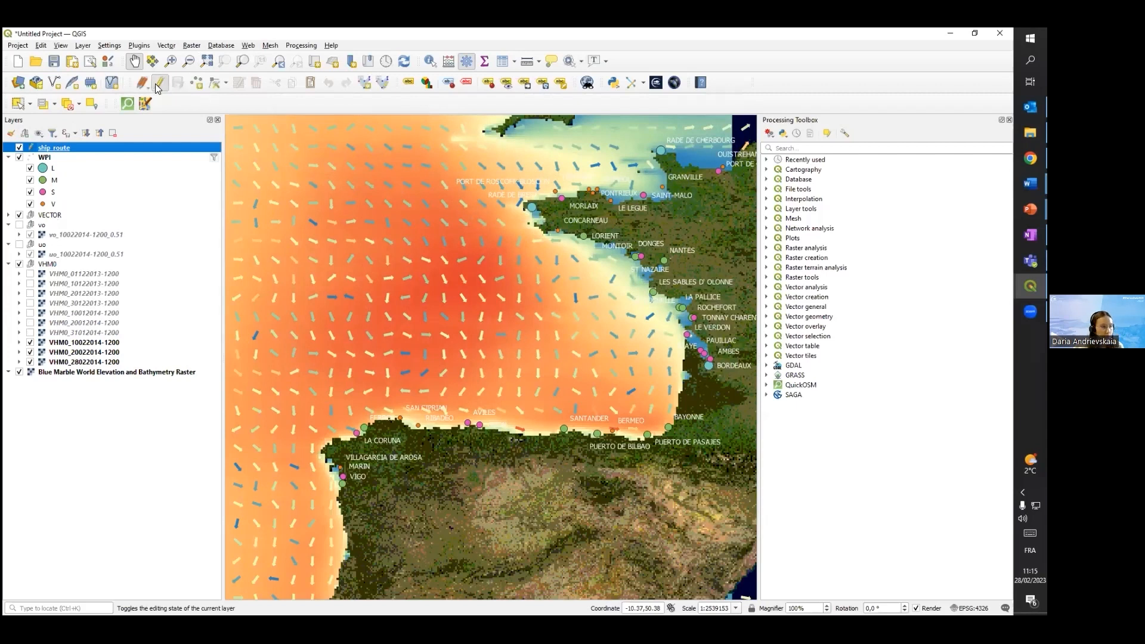
left_click(195, 84)
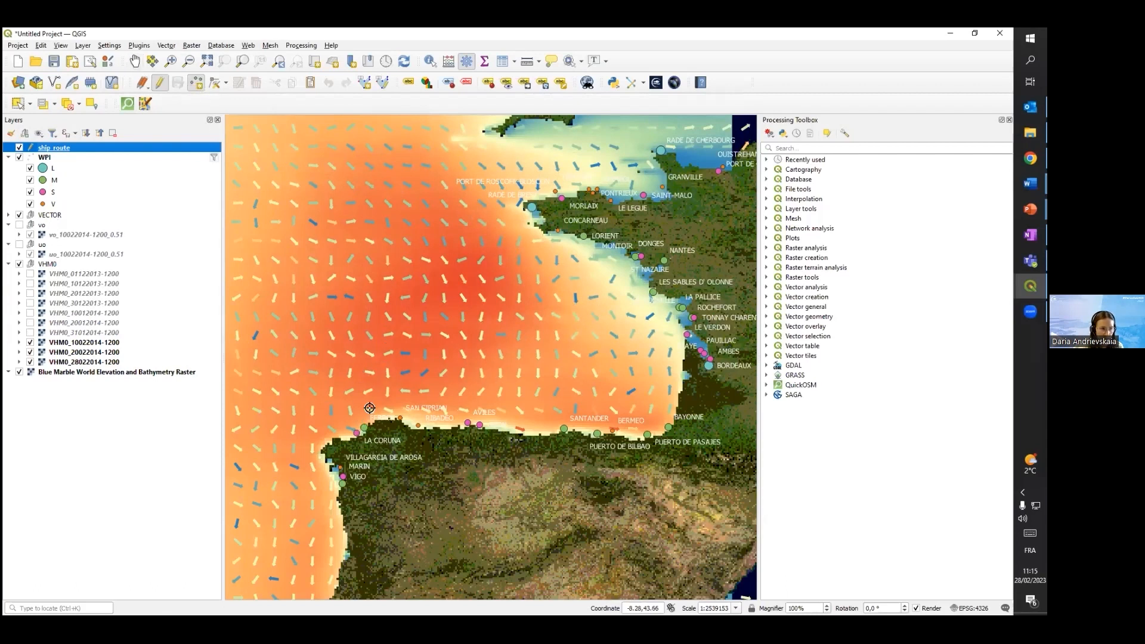
scroll(381, 422, "up", 1)
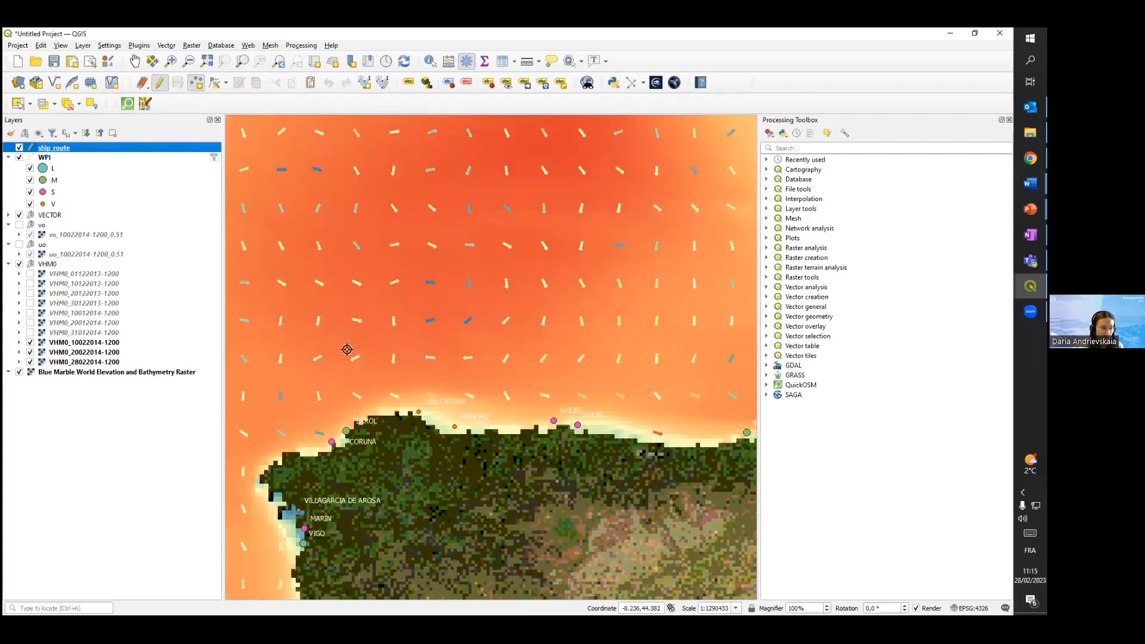
left_click(347, 430)
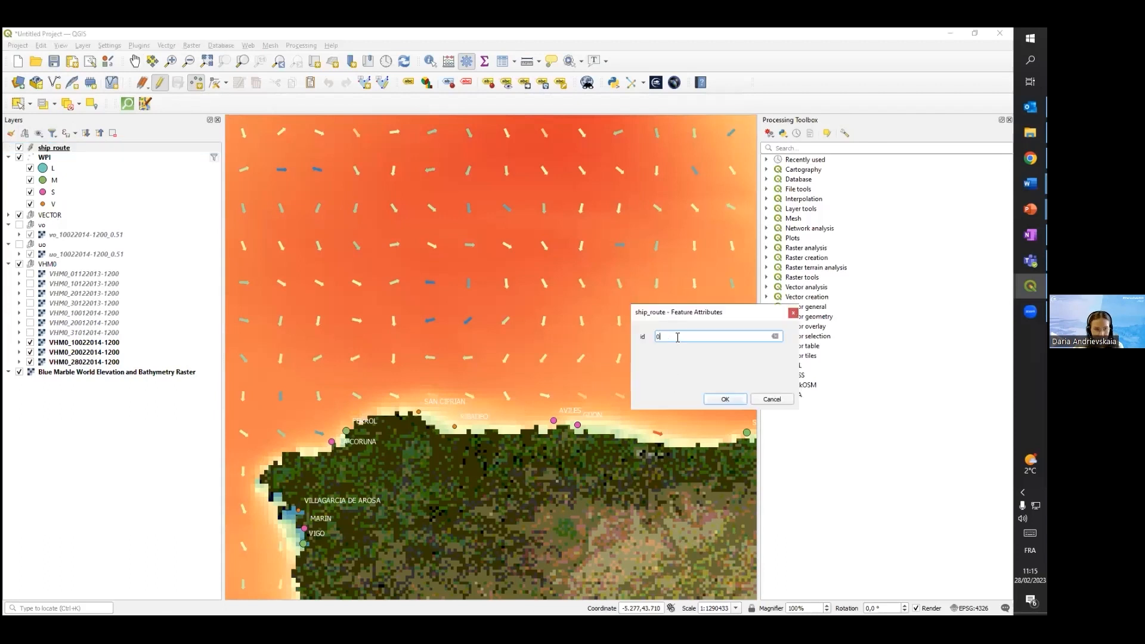
key("Return")
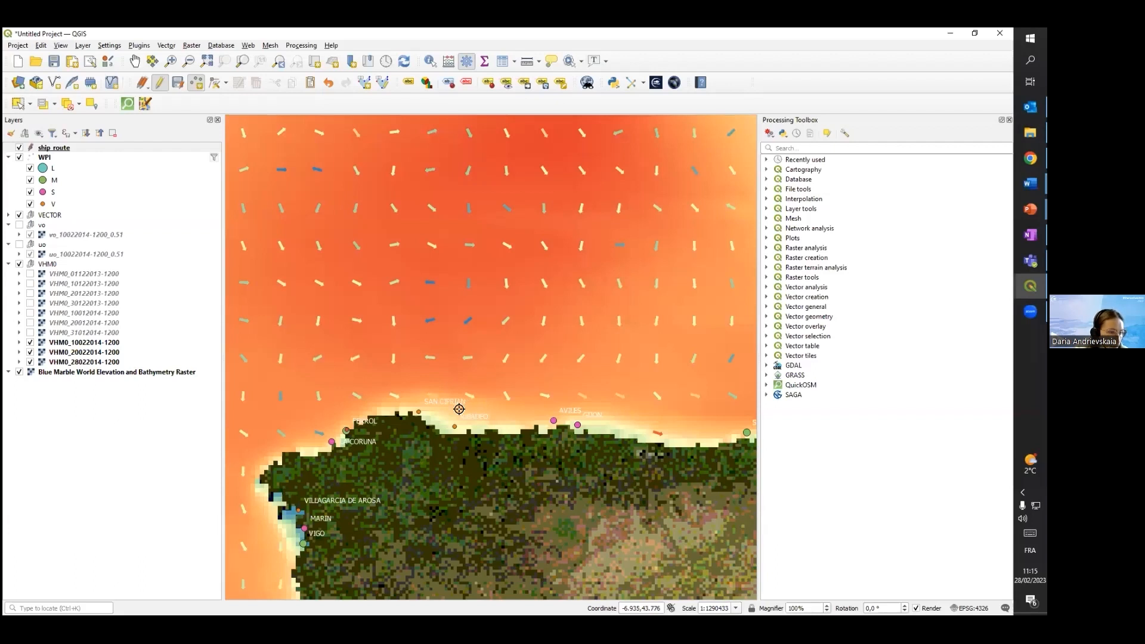
Look over the Bay of Biscay between northern Spain and Brittany for the next ship_route point
scroll(401, 421, "down", 1)
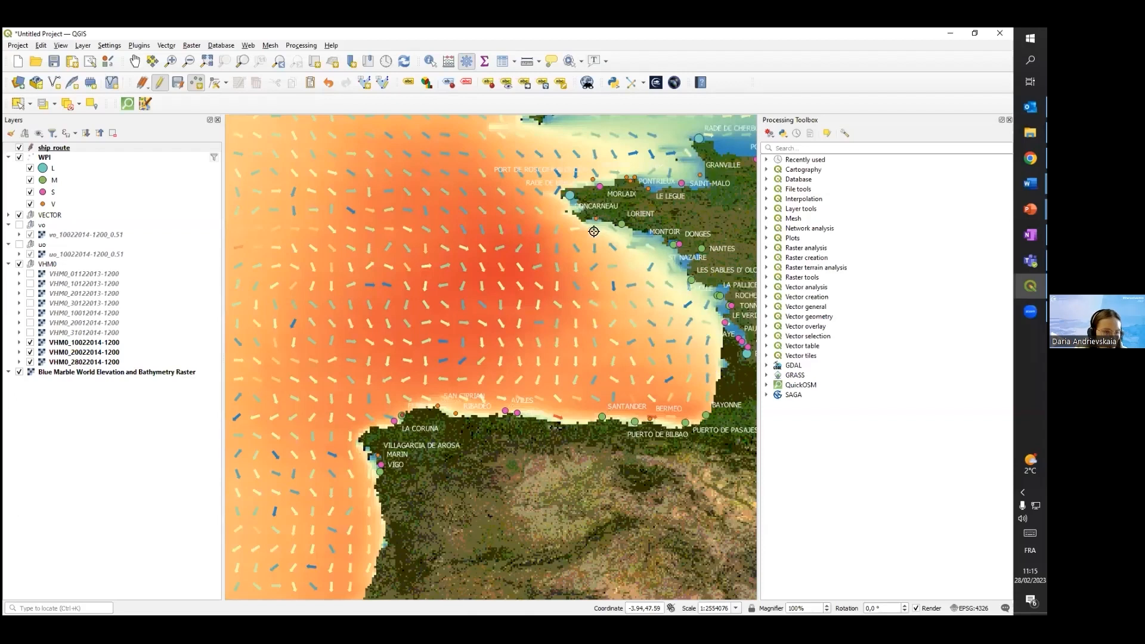
scroll(608, 373, "up", 2)
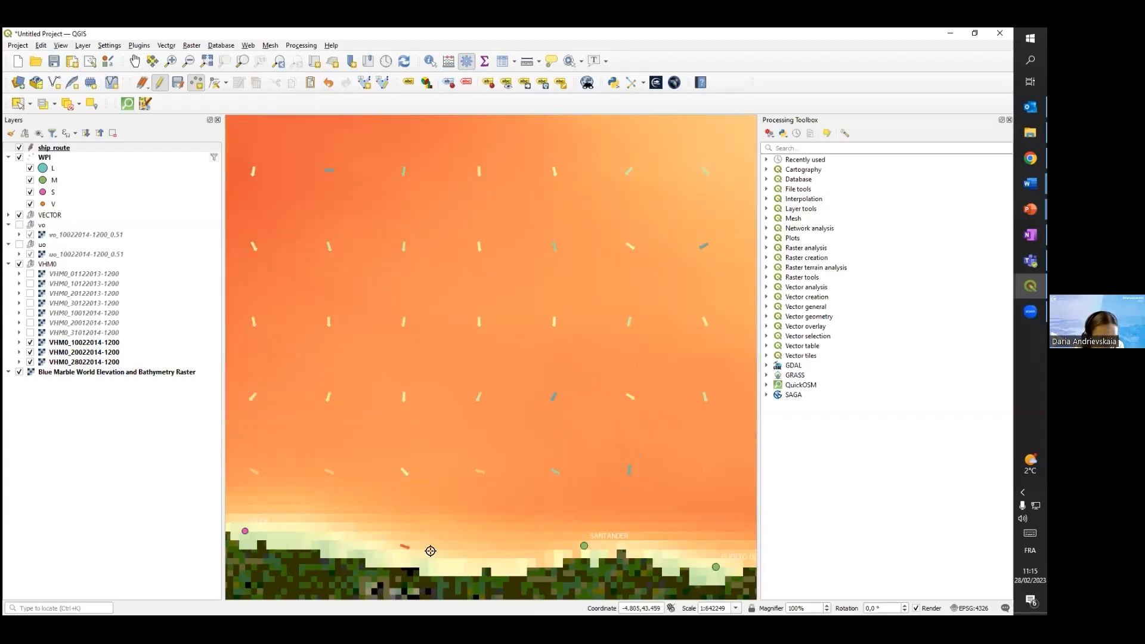
scroll(440, 396, "down", 1)
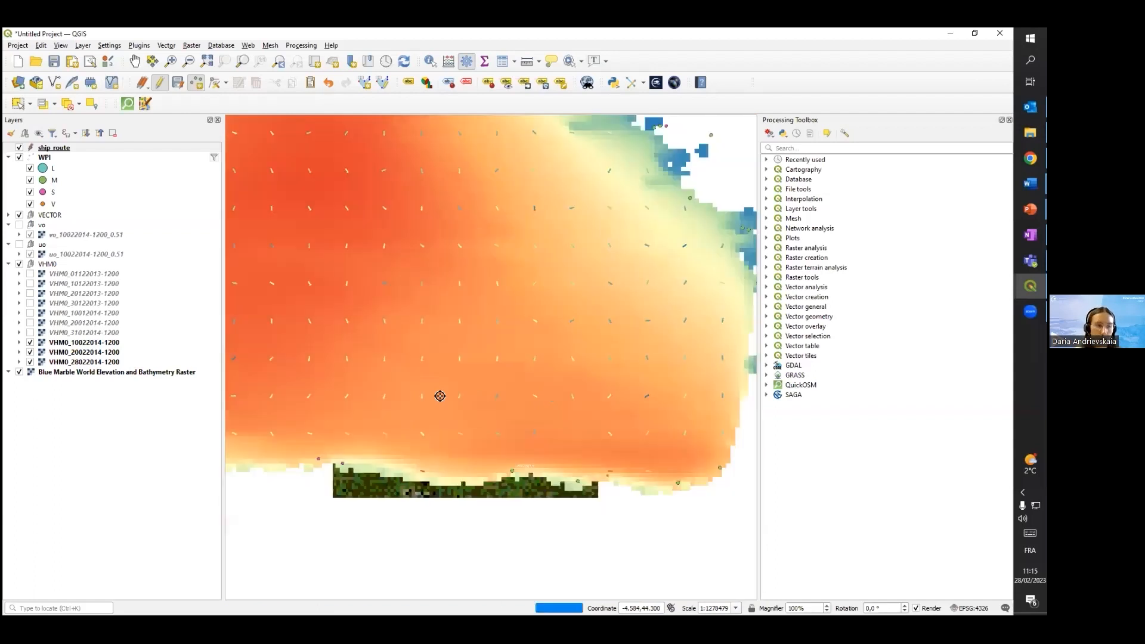
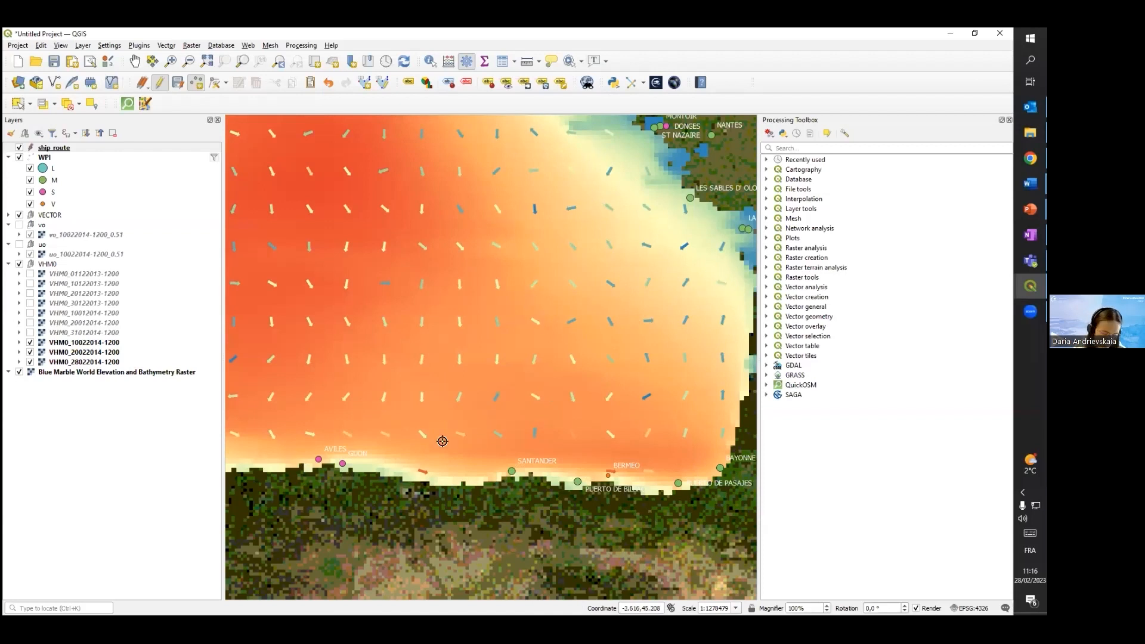
Add the next ship_route point just off the coast at San Ciprian
scroll(271, 460, "down", 1)
scroll(269, 450, "up", 1)
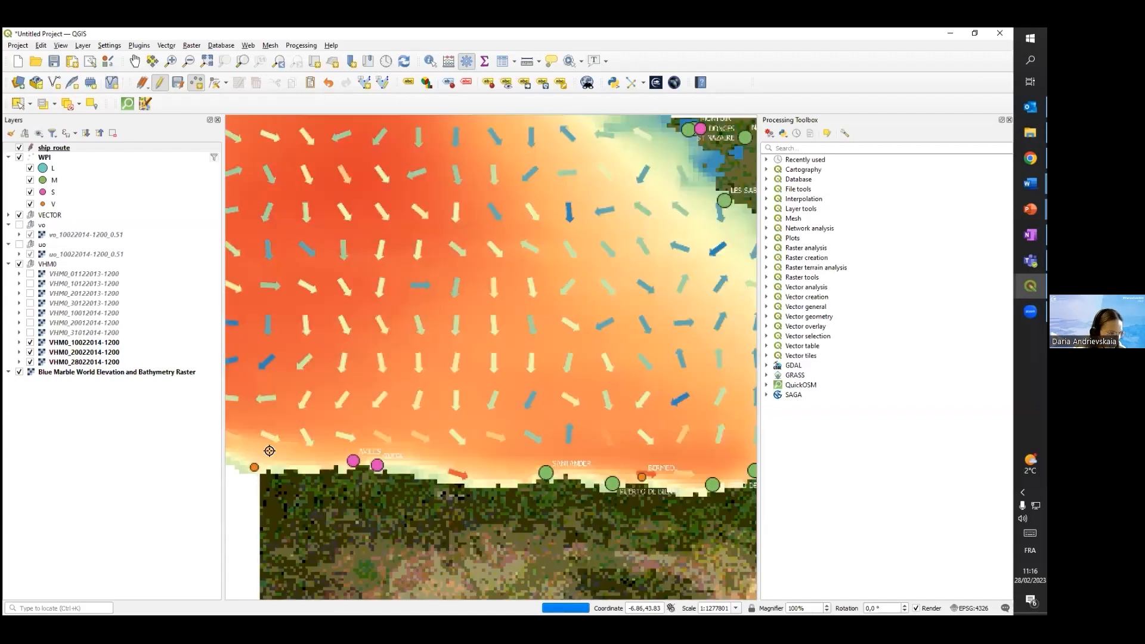
scroll(270, 451, "down", 2)
scroll(258, 451, "up", 2)
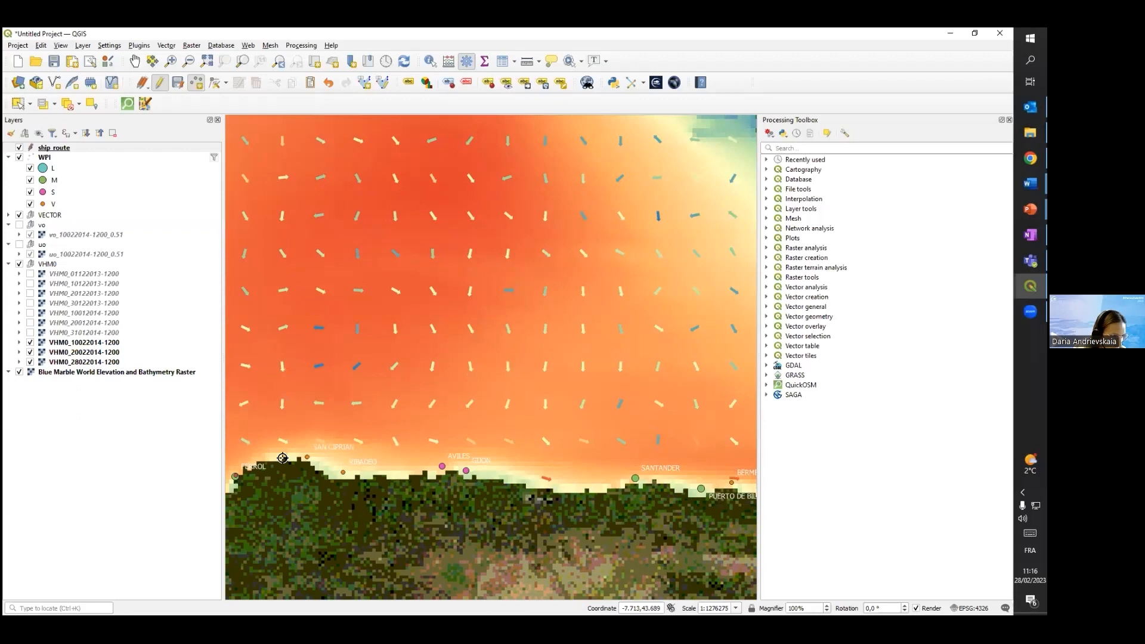
scroll(283, 458, "up", 1)
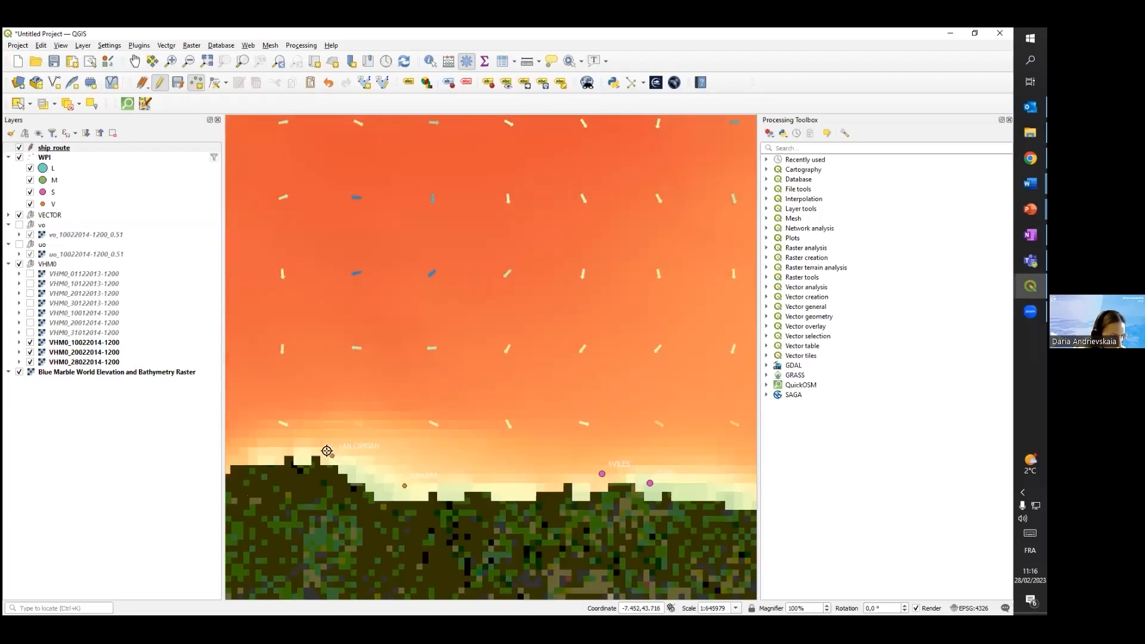
right_click(313, 442)
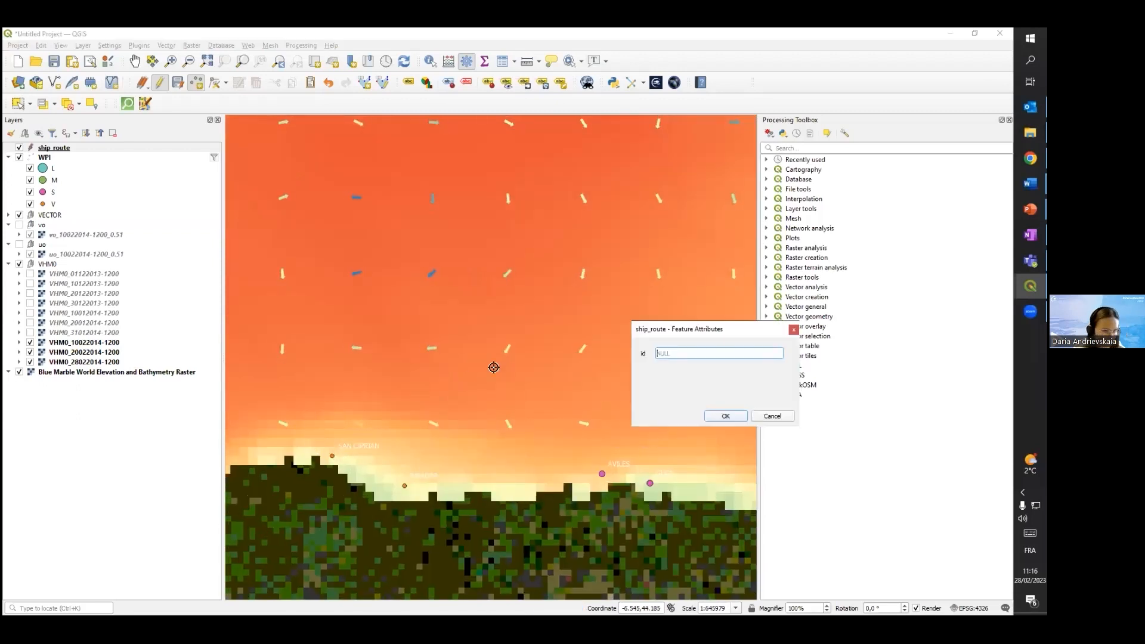
key("Return")
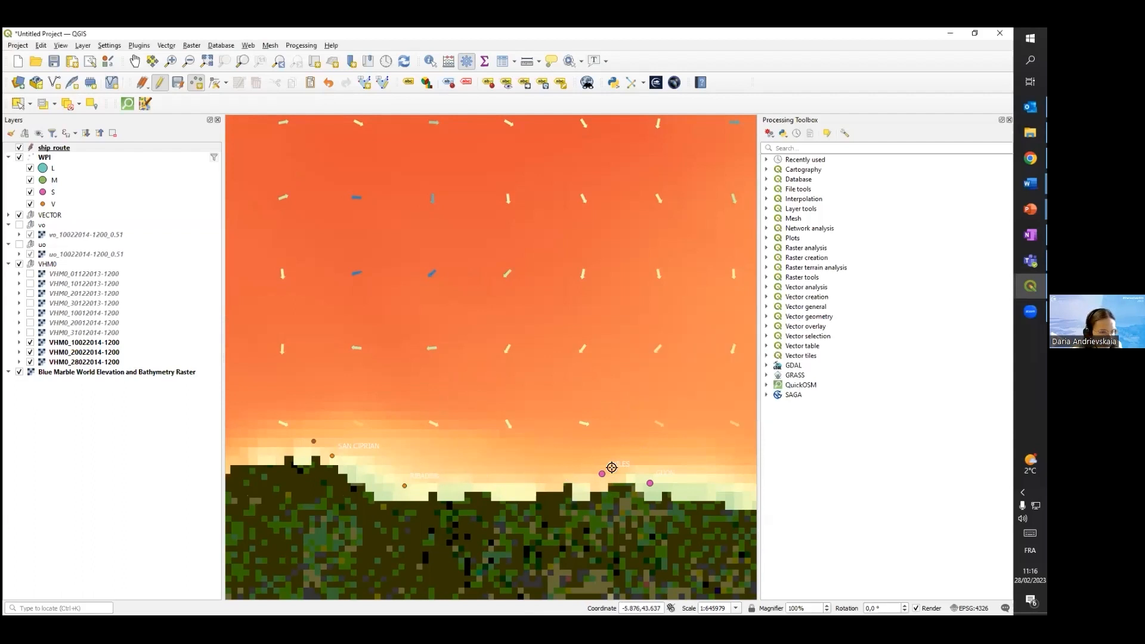
Add a ship_route point with id 2 at the port of Gijon, just east of Aviles
left_click(643, 476)
type("2")
key("Return")
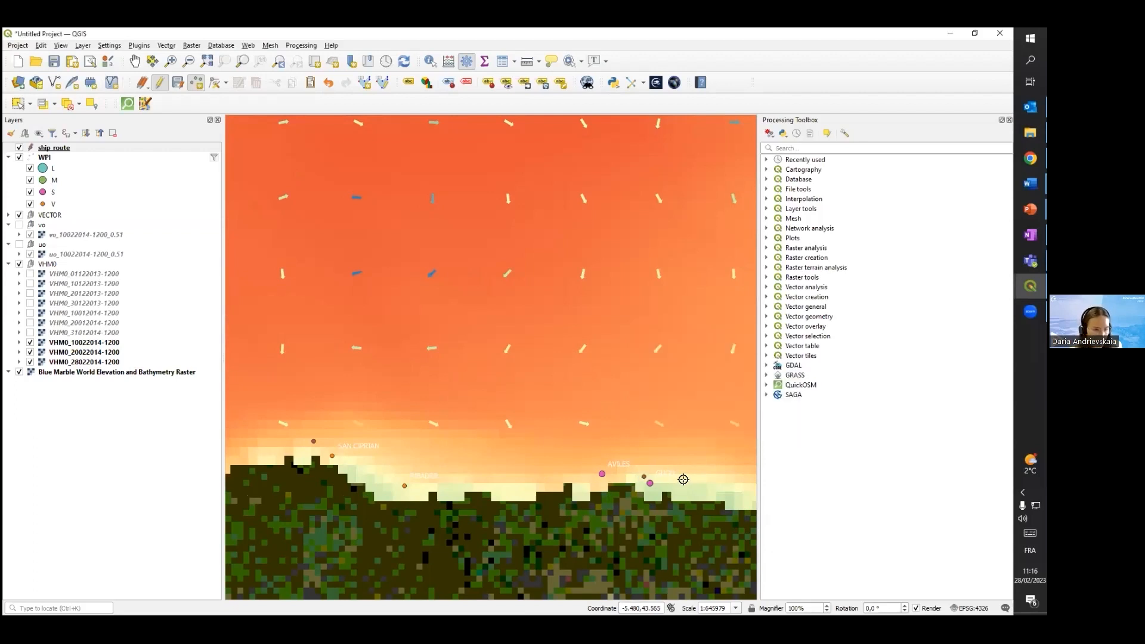
Add the next ship_route point on the coast just east of Santander
scroll(690, 467, "down", 1)
scroll(721, 467, "down", 1)
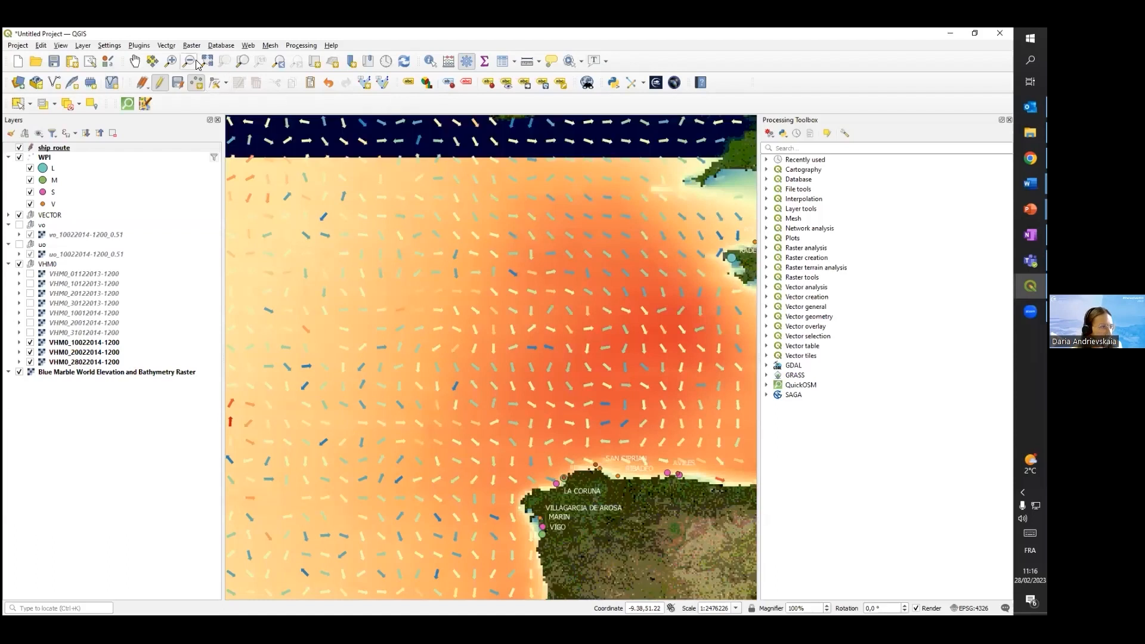
left_click(136, 62)
left_click_drag(660, 403, 319, 390)
scroll(406, 466, "up", 1)
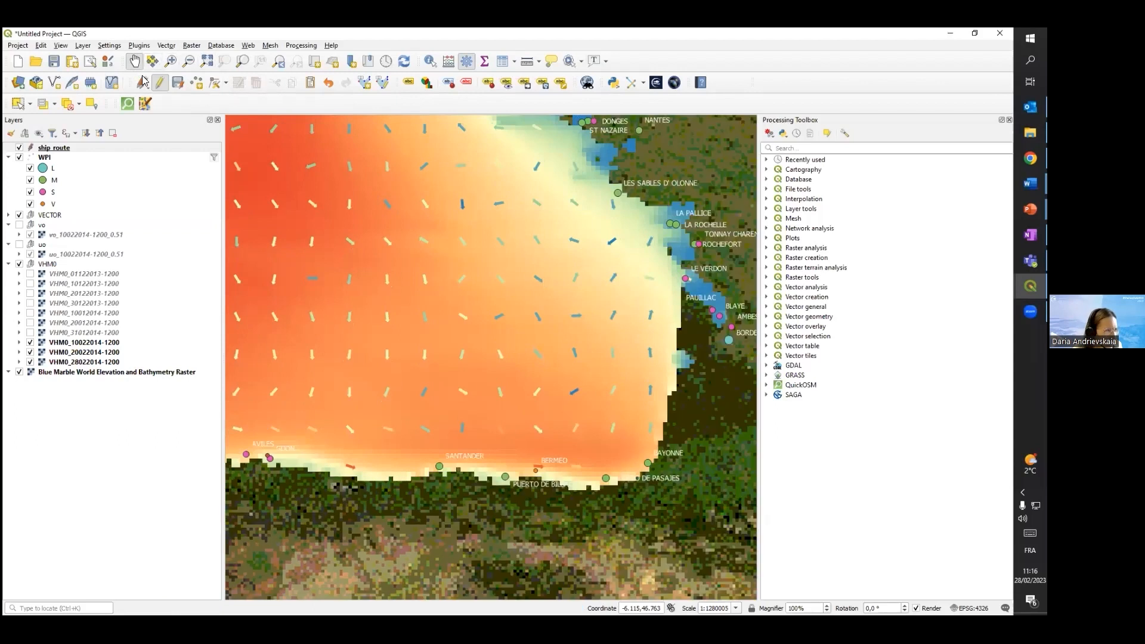
left_click(196, 82)
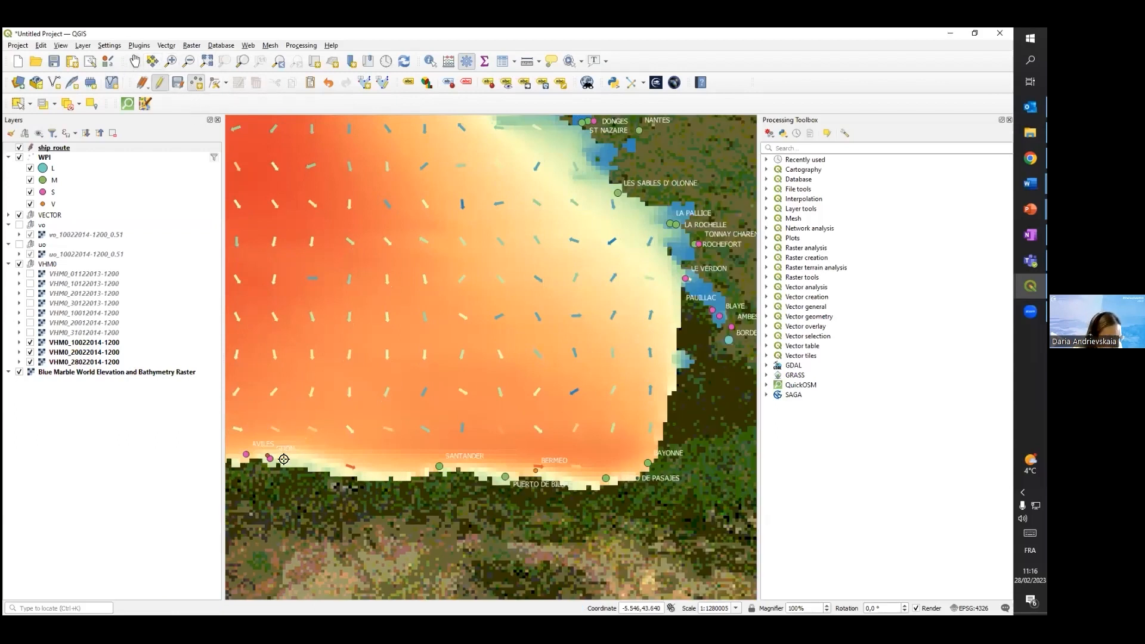
left_click(469, 466)
key("Return")
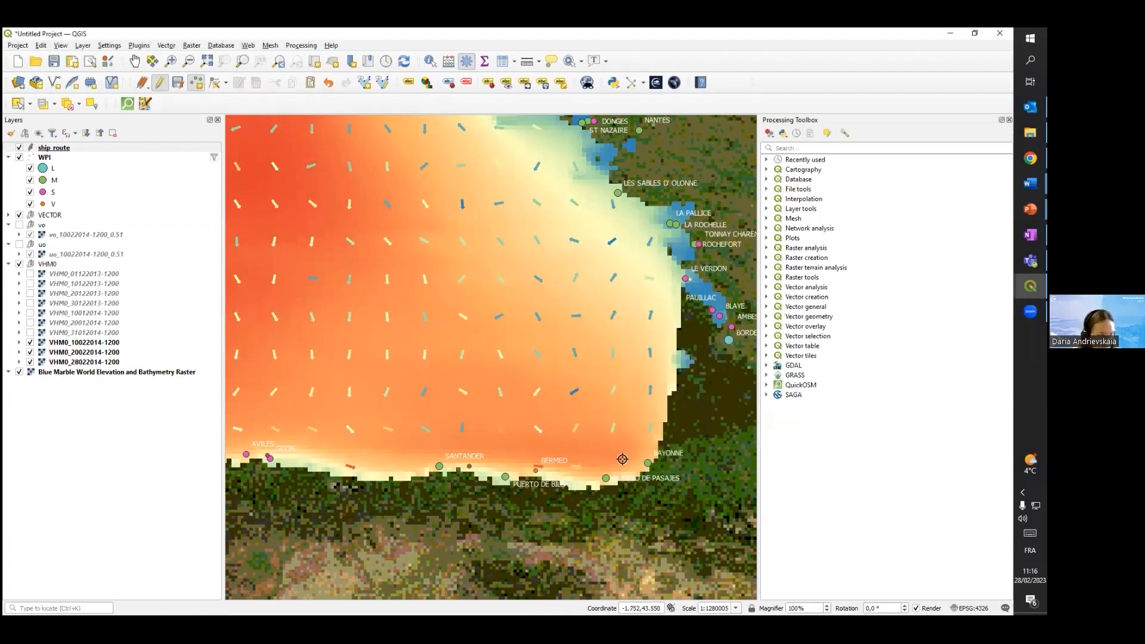
Add ship_route points with id 4 at Bayonne and id 5 just off Le Verdon
left_click(650, 455)
type("4")
key("Return")
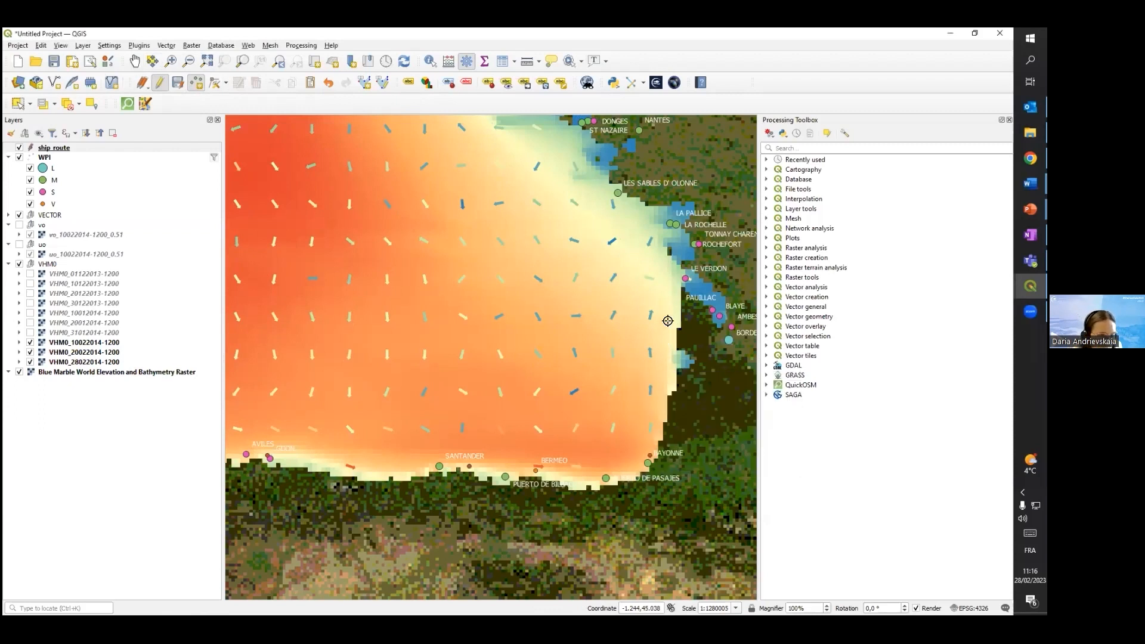
left_click(673, 270)
type("5")
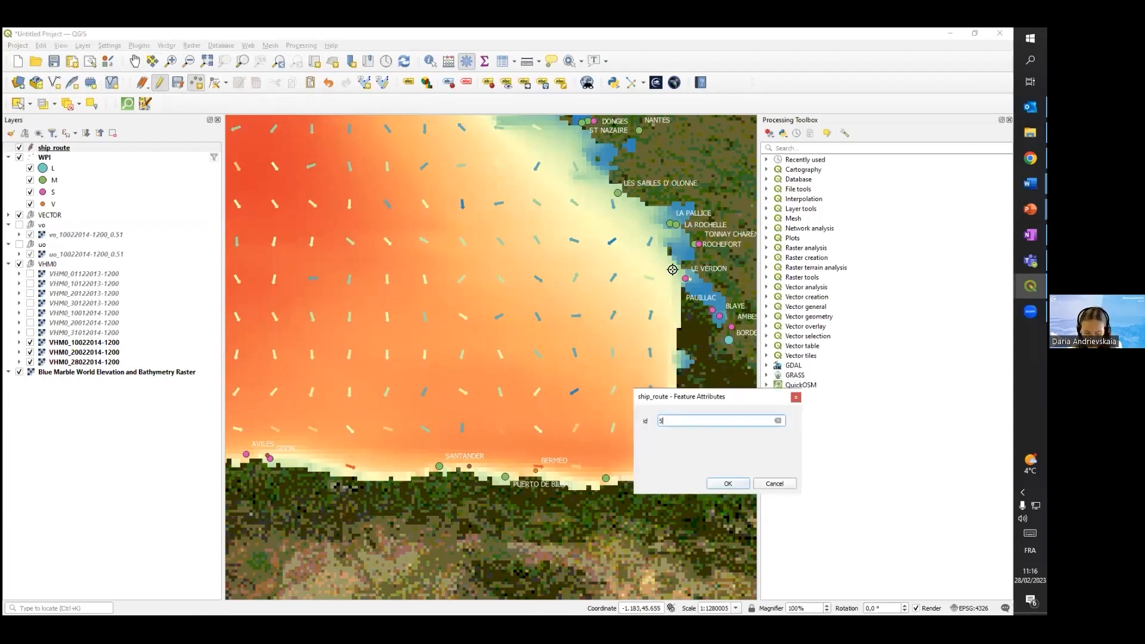
key("Return")
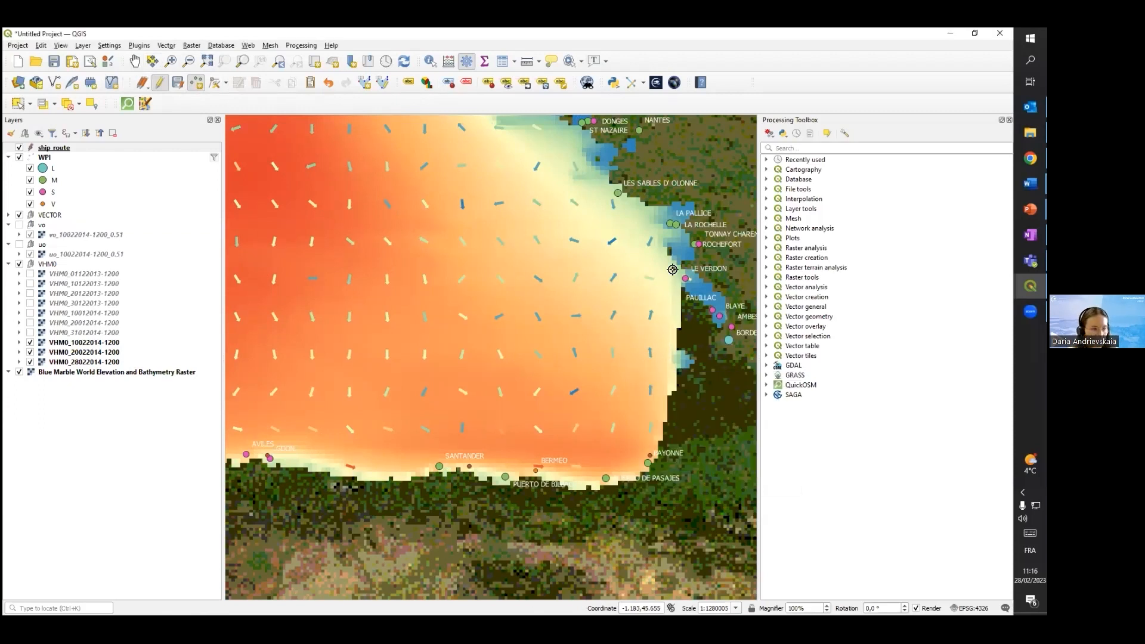
Add ship_route points with id 6 southwest of St Nazaire and id 7 off the coast south of Lorient
left_click(590, 158)
type("6")
key("Return")
scroll(587, 165, "down", 2)
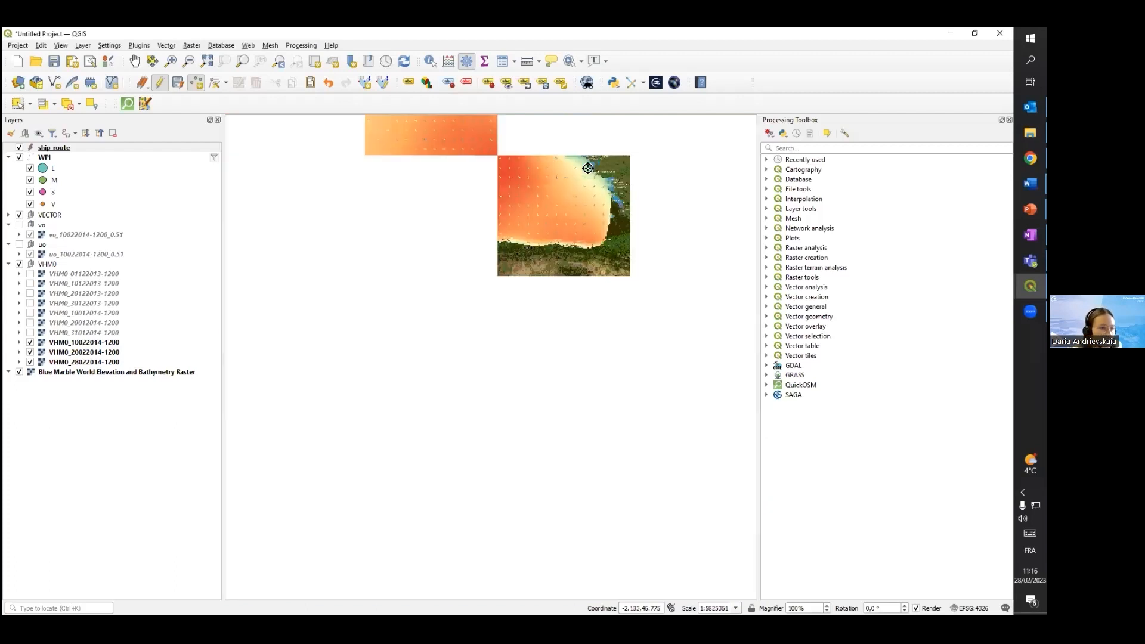
scroll(551, 145, "up", 1)
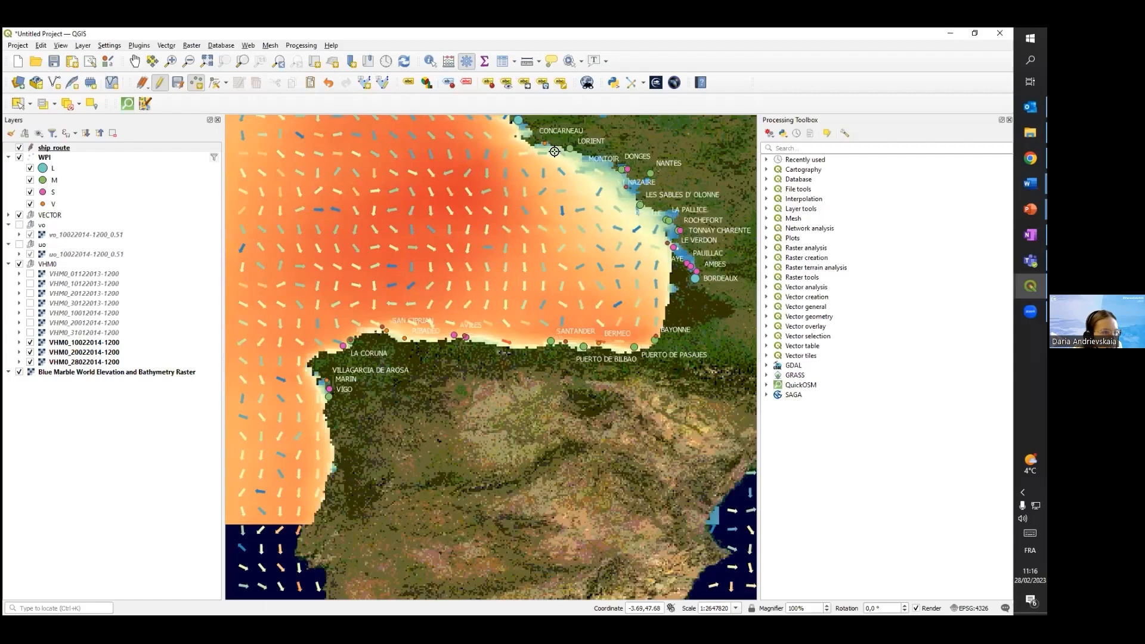
scroll(536, 142, "down", 1)
scroll(535, 141, "up", 1)
left_click(556, 156)
type("7")
key("Return")
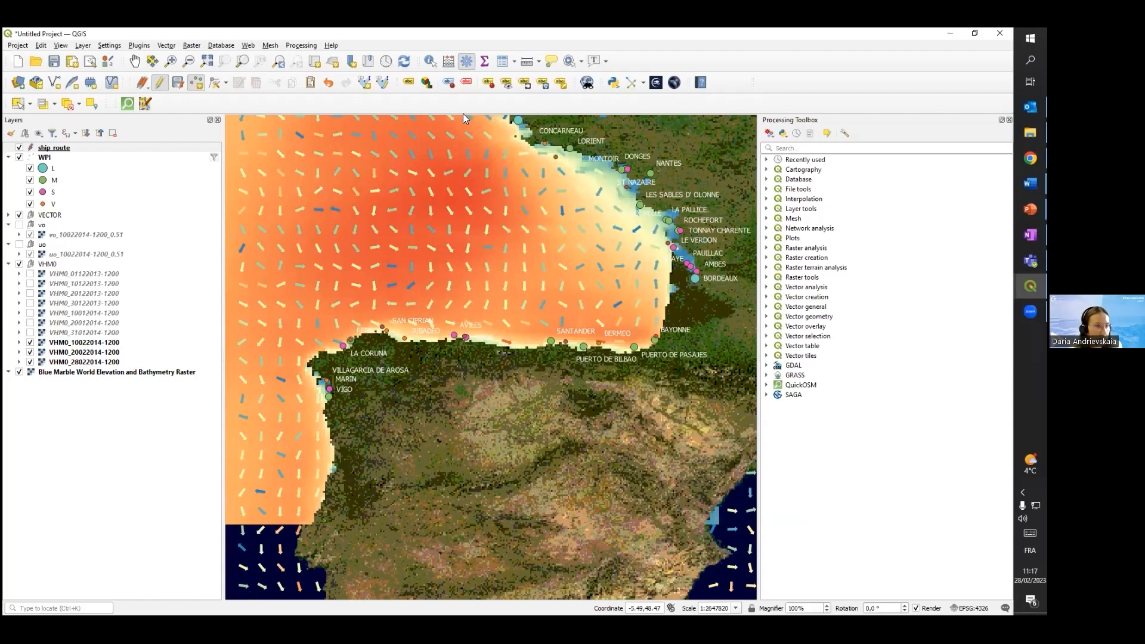
Add the final ship_route point with id 8 at the port on the western tip of Brittany
scroll(520, 132, "down", 1)
scroll(520, 132, "up", 1)
scroll(520, 132, "down", 1)
left_click(518, 122)
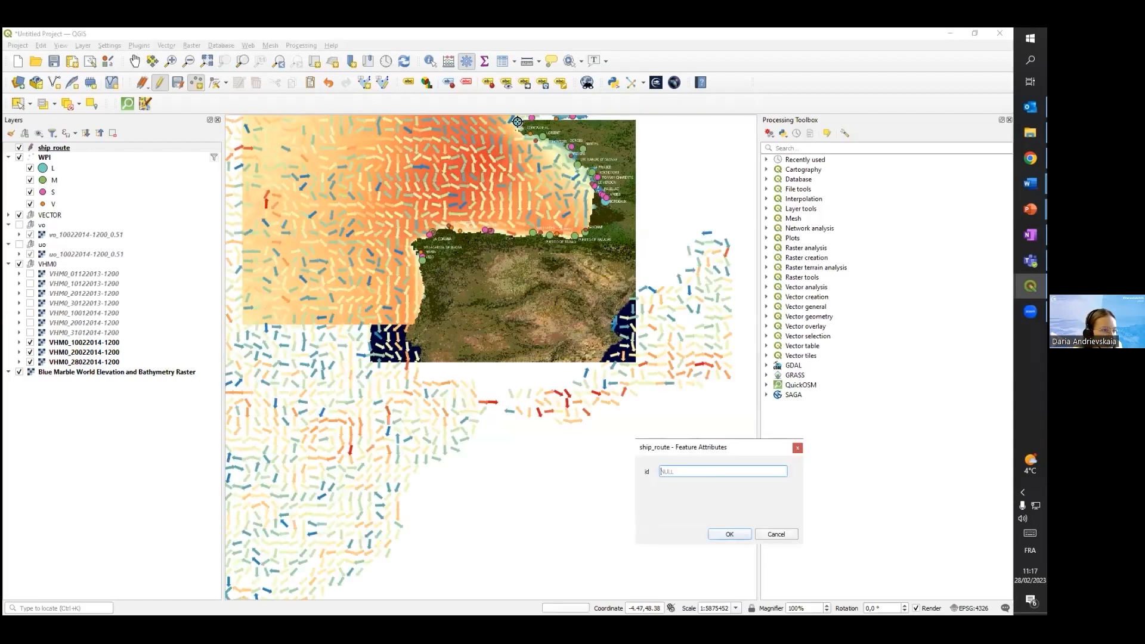
type("8")
key("Return")
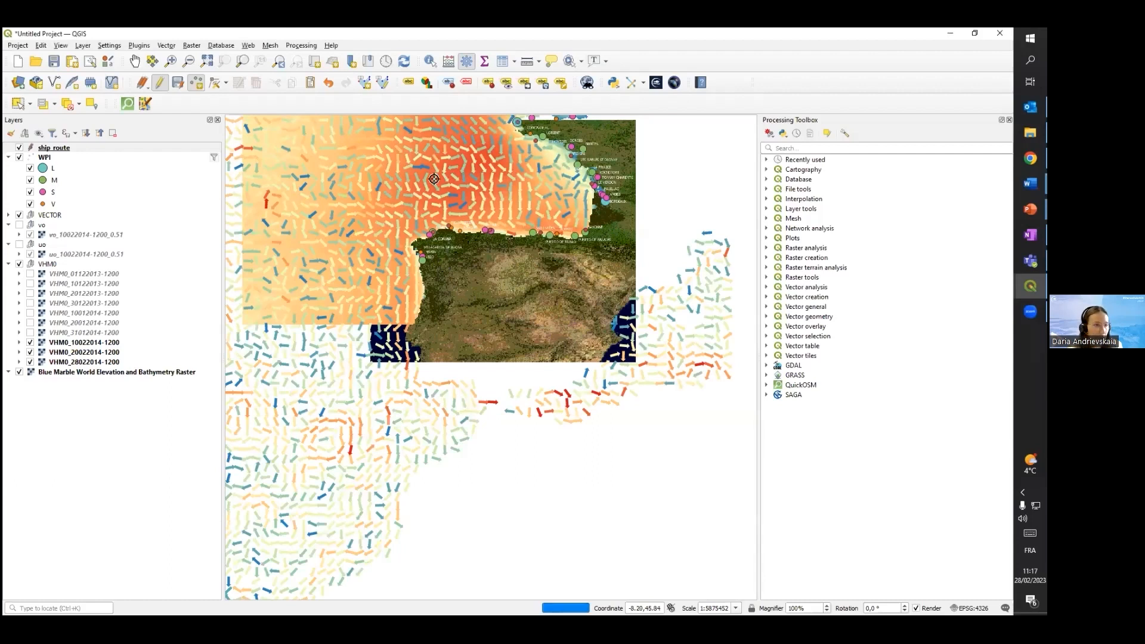
Review the digitised route along the coast, stop editing ship_route and save the layer changes
left_click(137, 62)
left_click_drag(451, 207, 437, 305)
scroll(505, 307, "up", 1)
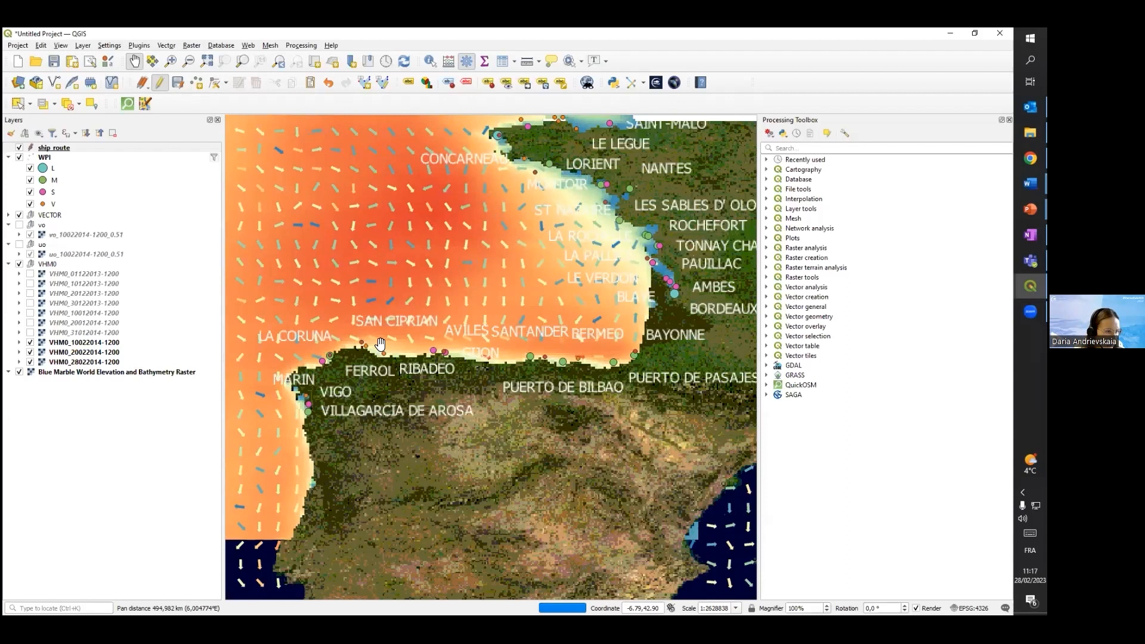
scroll(434, 336, "up", 1)
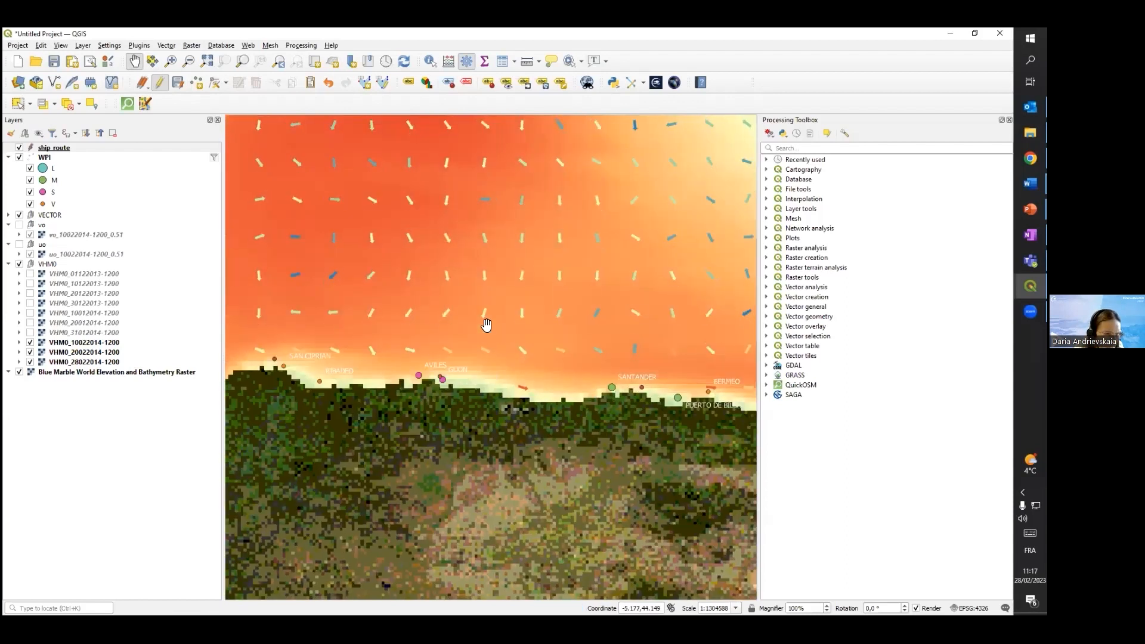
scroll(485, 322, "down", 1)
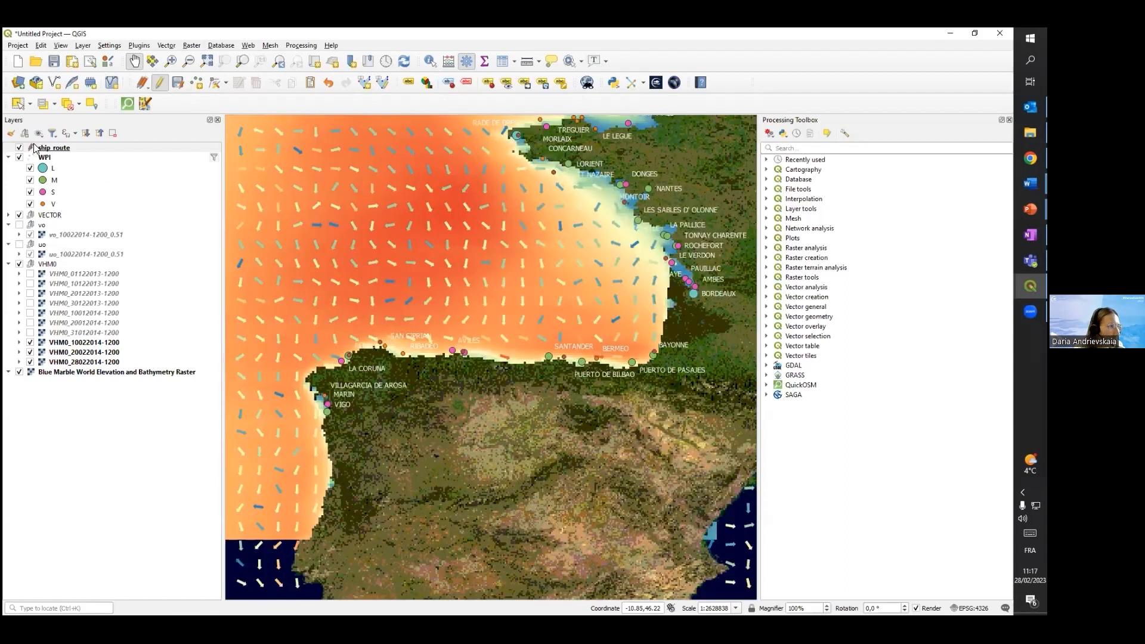
left_click(159, 84)
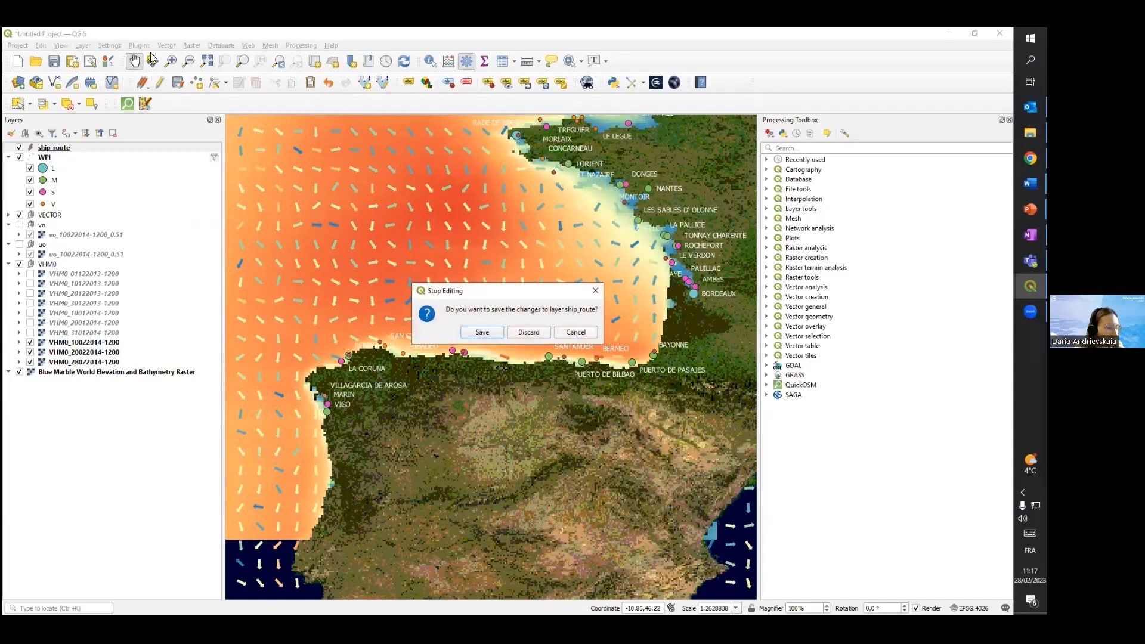
left_click(481, 332)
Recolour the ship_route points with the light blue from the recent colors
left_click_drag(439, 308, 474, 354)
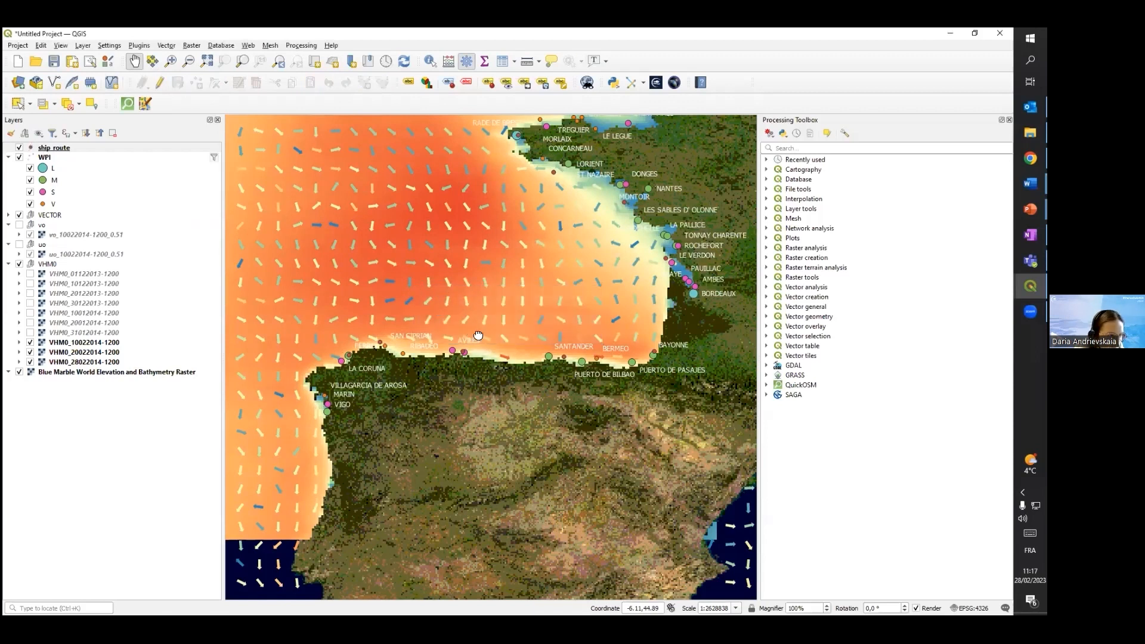
left_click(44, 149)
right_click(43, 150)
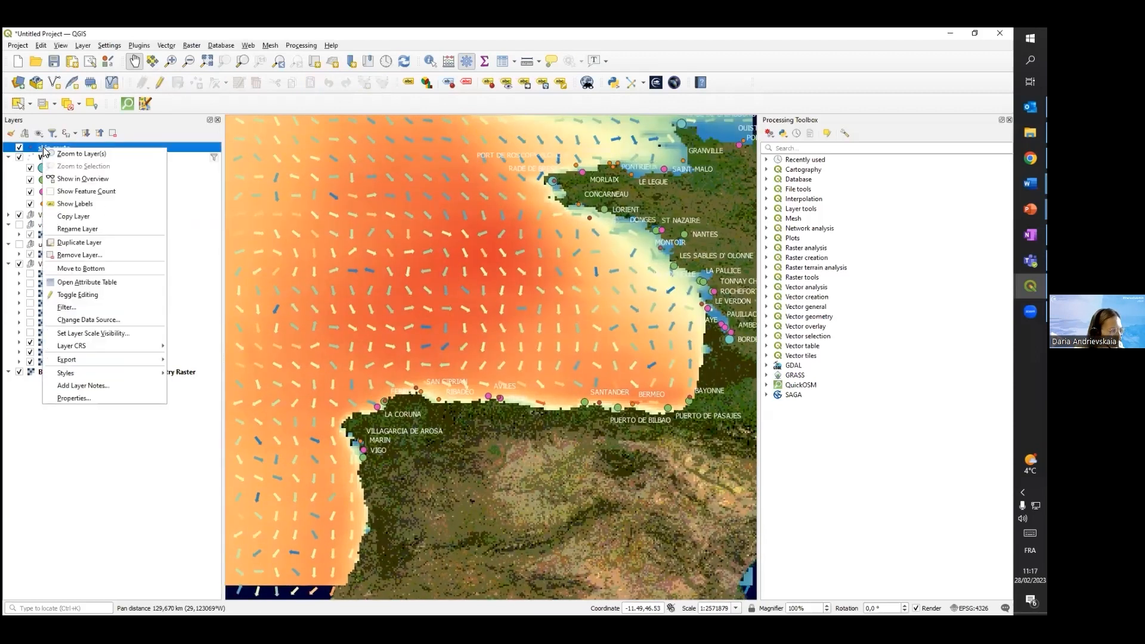
mouse_move(120, 379)
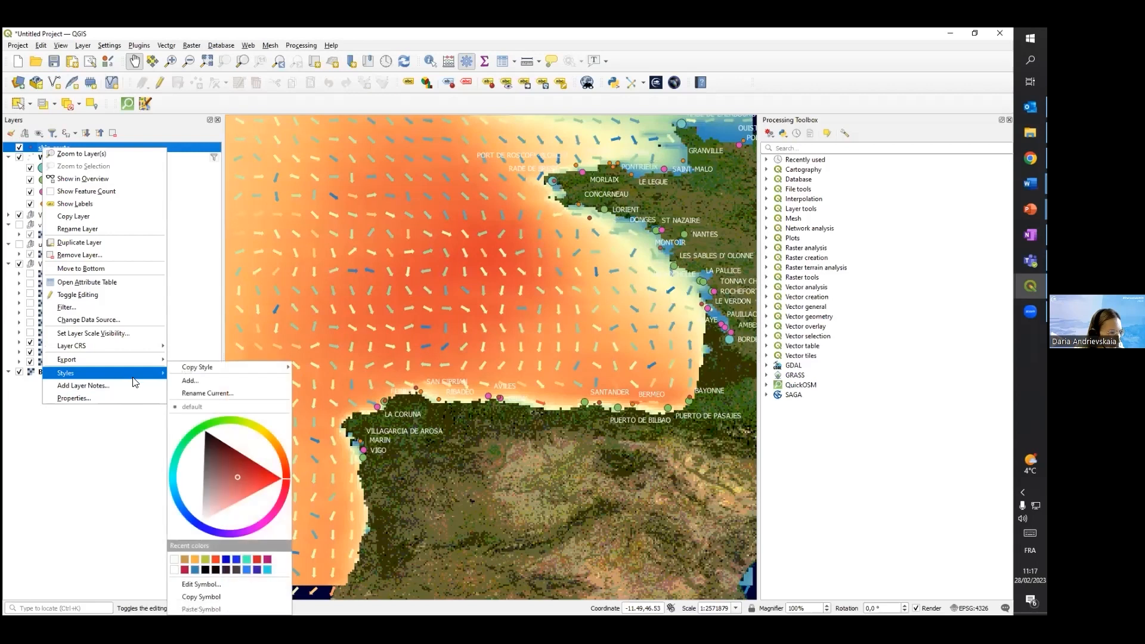
left_click(268, 568)
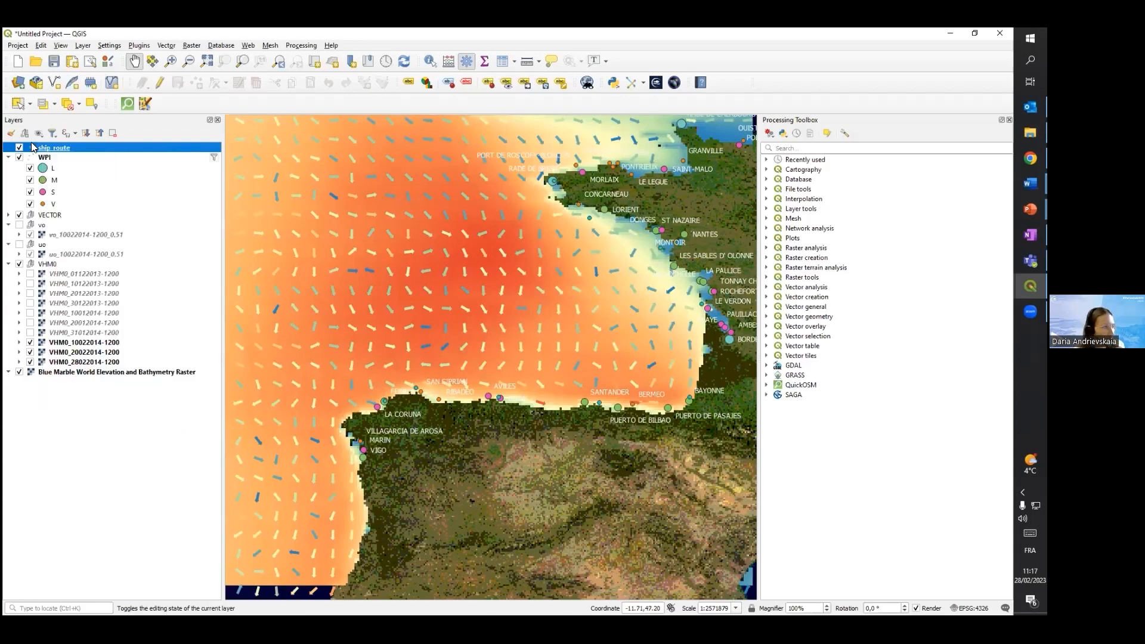
Apply the effect drop shadow preset symbol to the ship_route layer's points
right_click(62, 149)
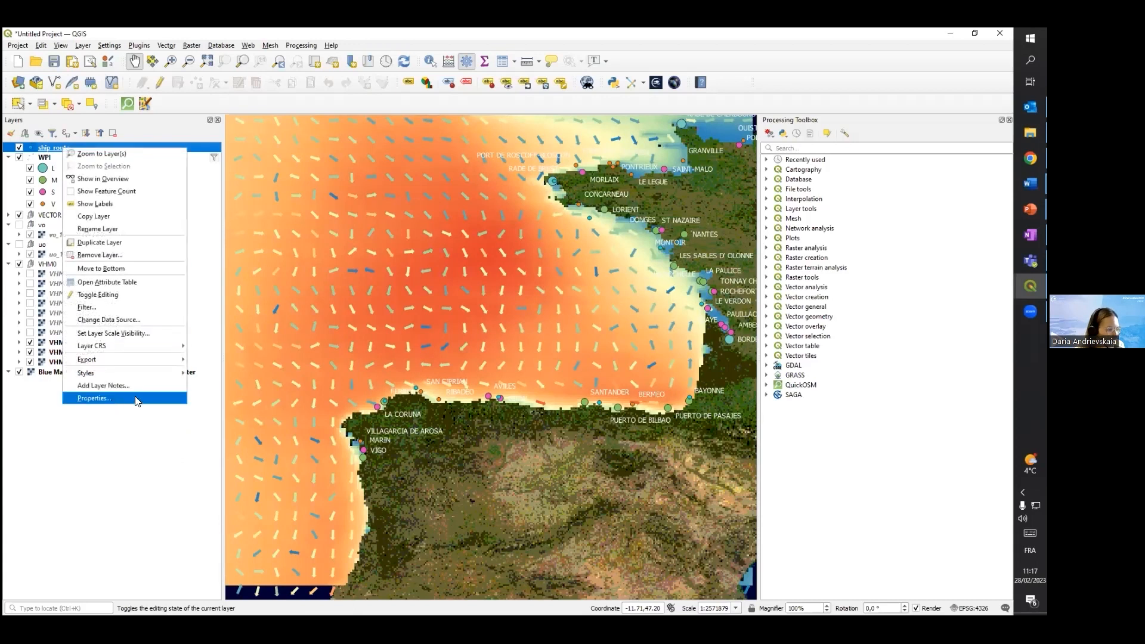
left_click(119, 398)
left_click(514, 217)
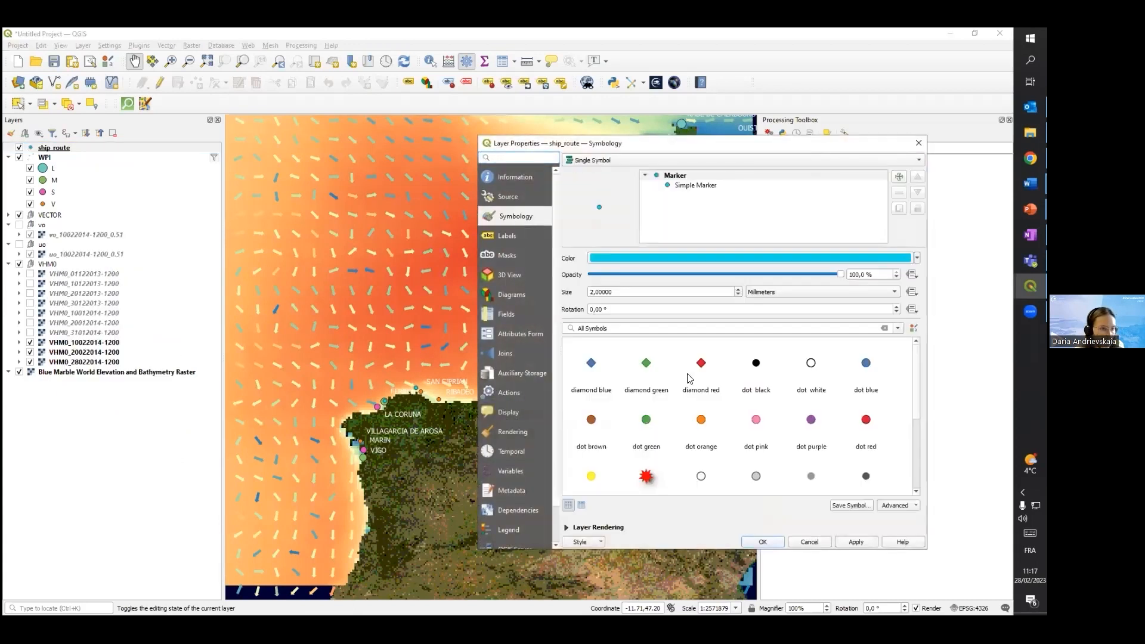
left_click(639, 482)
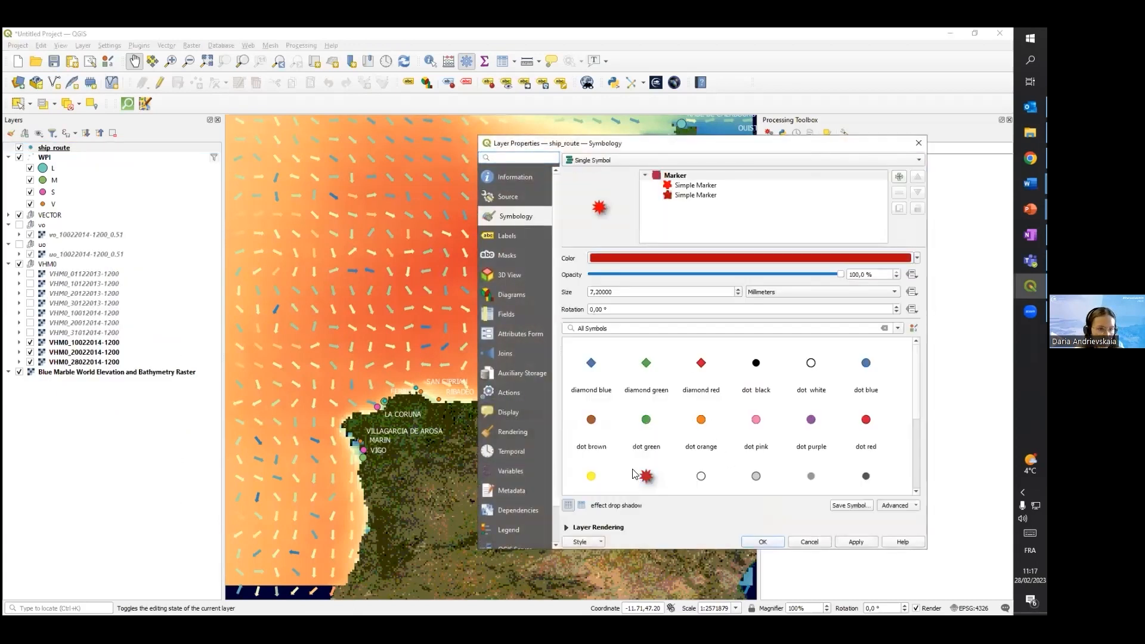
left_click(841, 541)
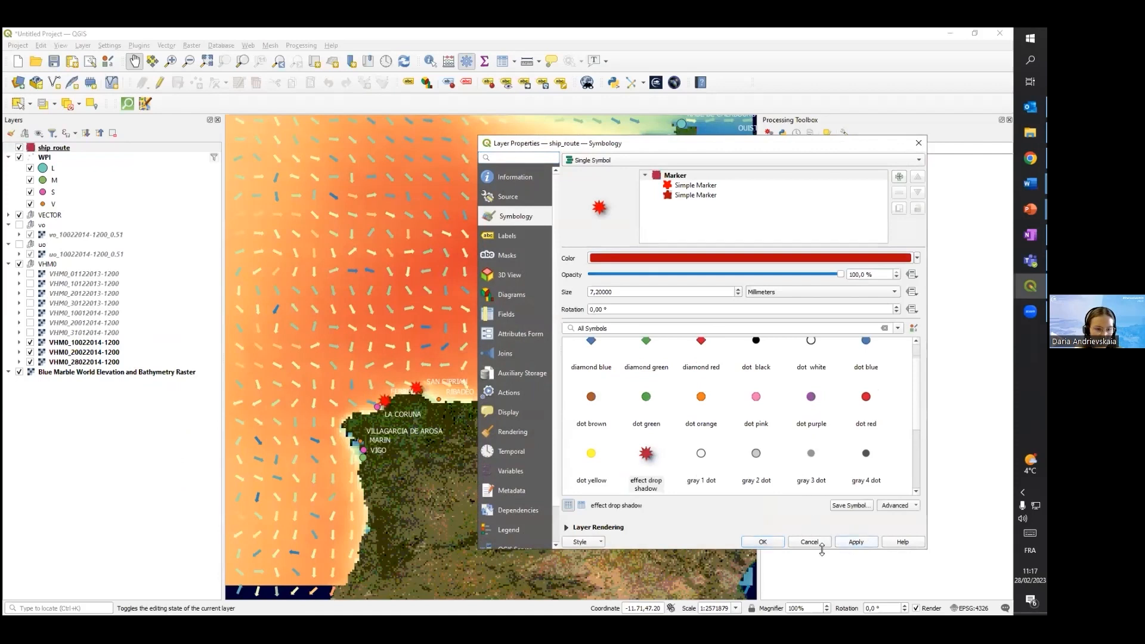
left_click(764, 541)
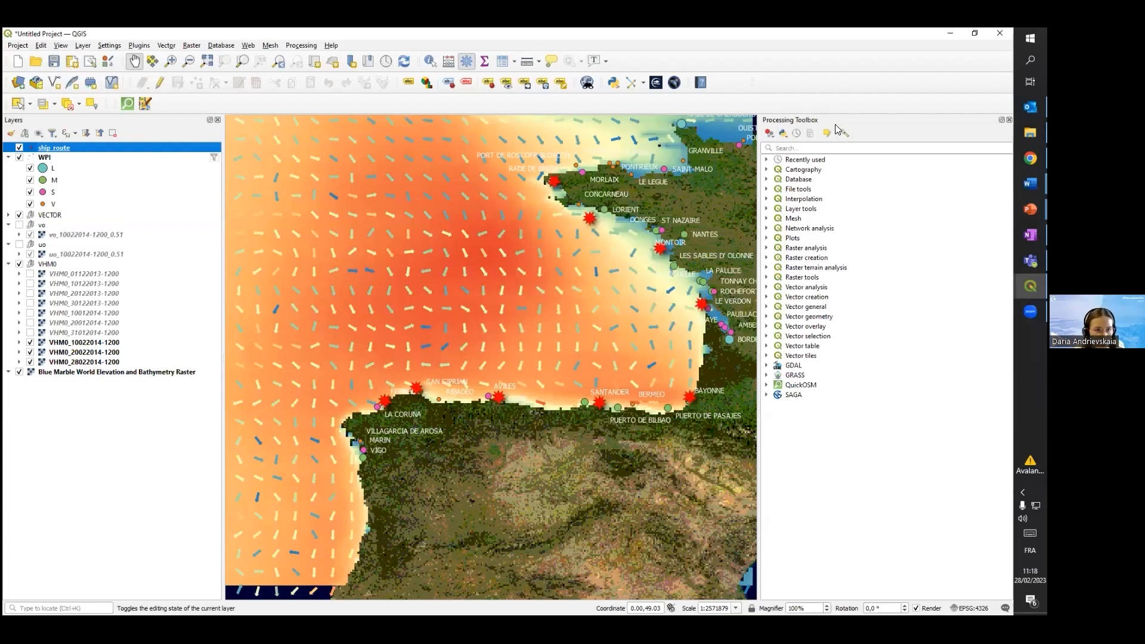
Find the Add geometry attributes algorithm in the processing tools and open it
left_click(292, 47)
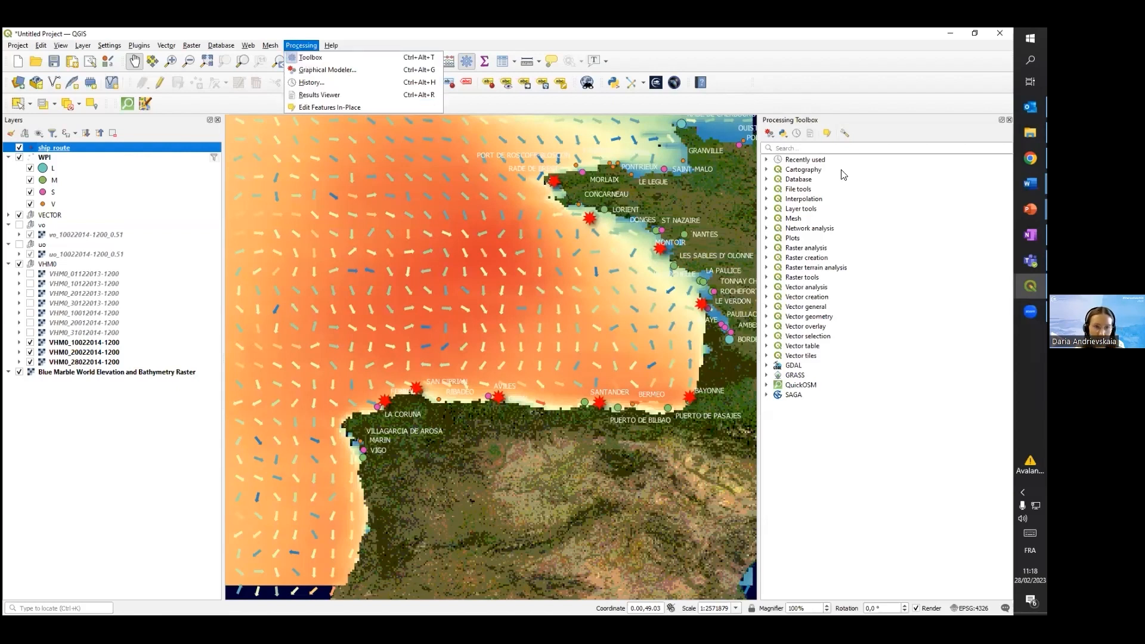
left_click(813, 148)
type("a")
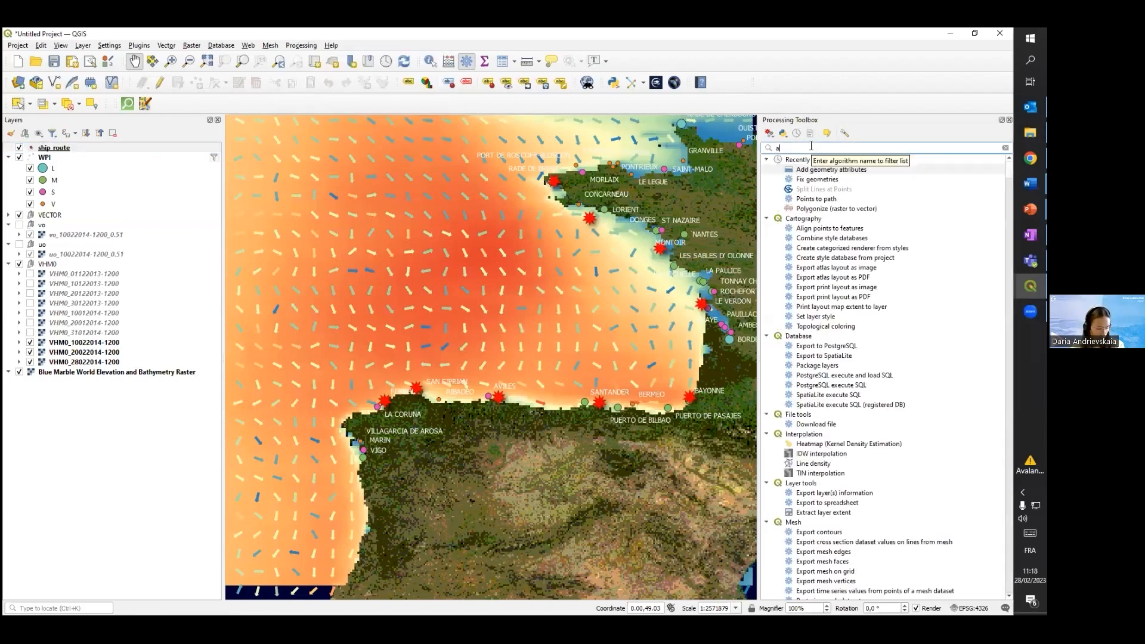
type("dd ge")
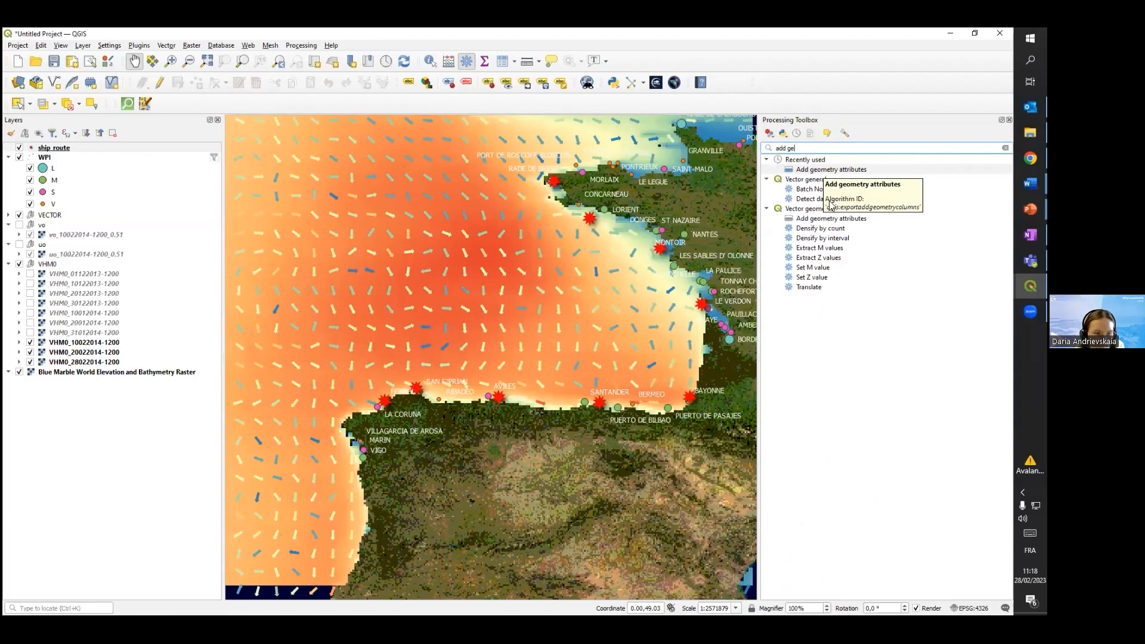
left_click(830, 219)
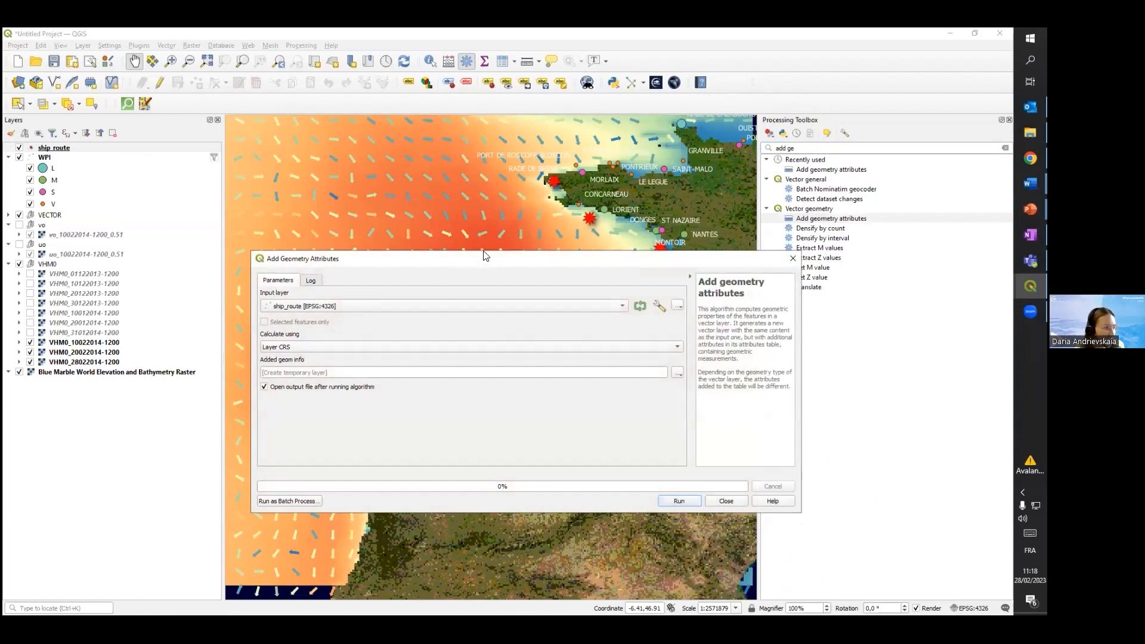
Run Add geometry attributes on ship_route, calculating with the Layer CRS and writing to a temporary layer
left_click_drag(485, 258, 513, 193)
left_click(393, 238)
left_click(386, 247)
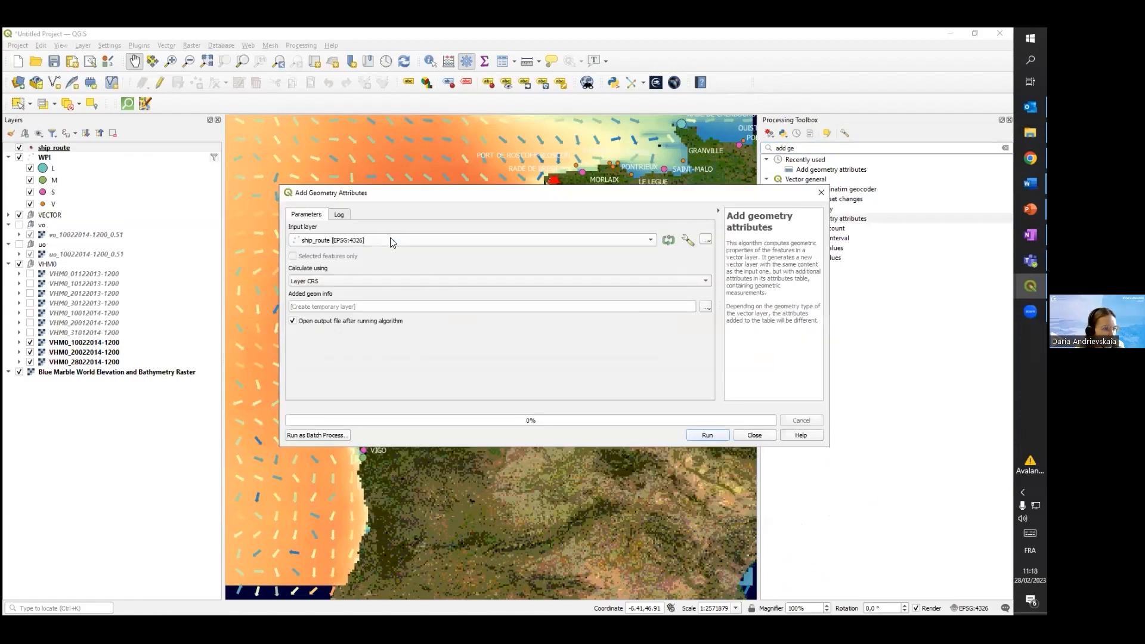
left_click(346, 280)
left_click(352, 284)
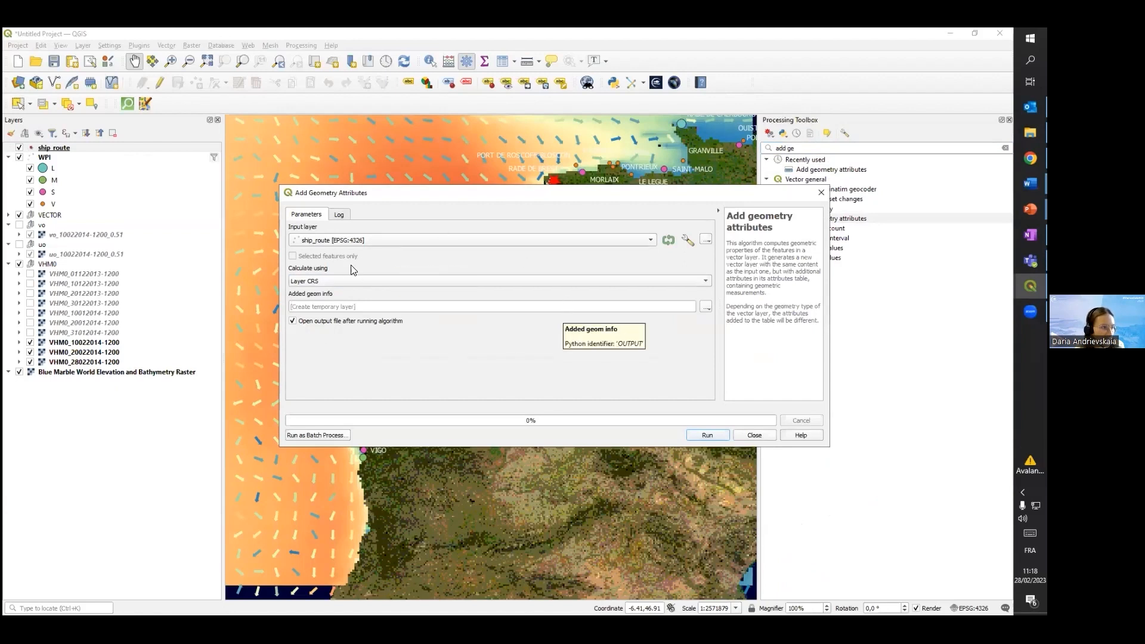
left_click(707, 435)
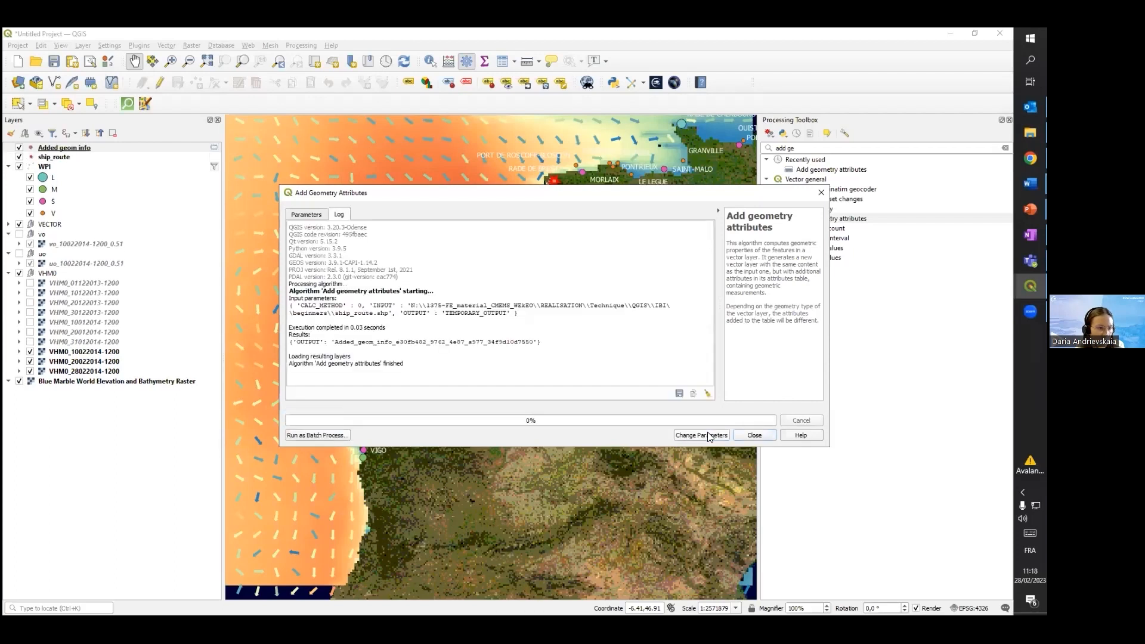
left_click(755, 435)
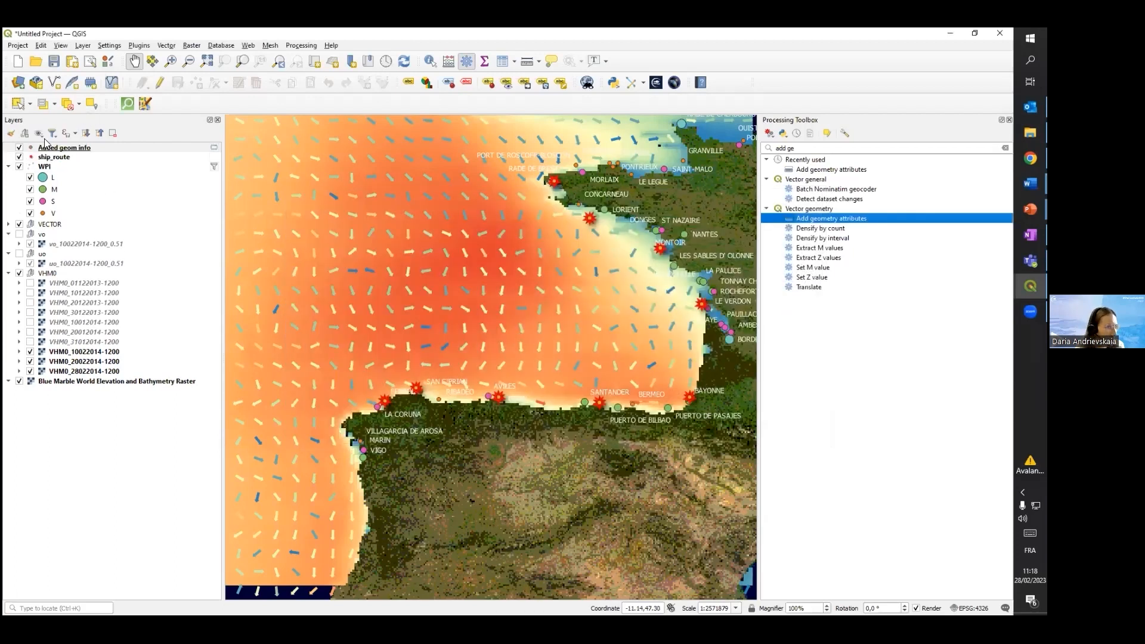
left_click(21, 149)
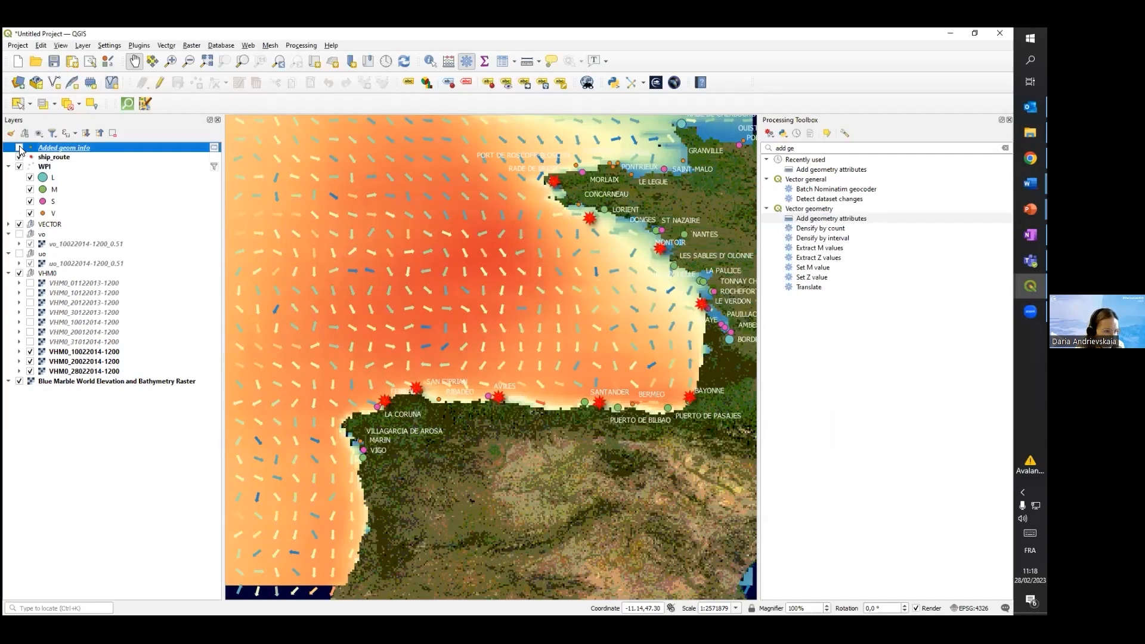
right_click(94, 146)
left_click(143, 291)
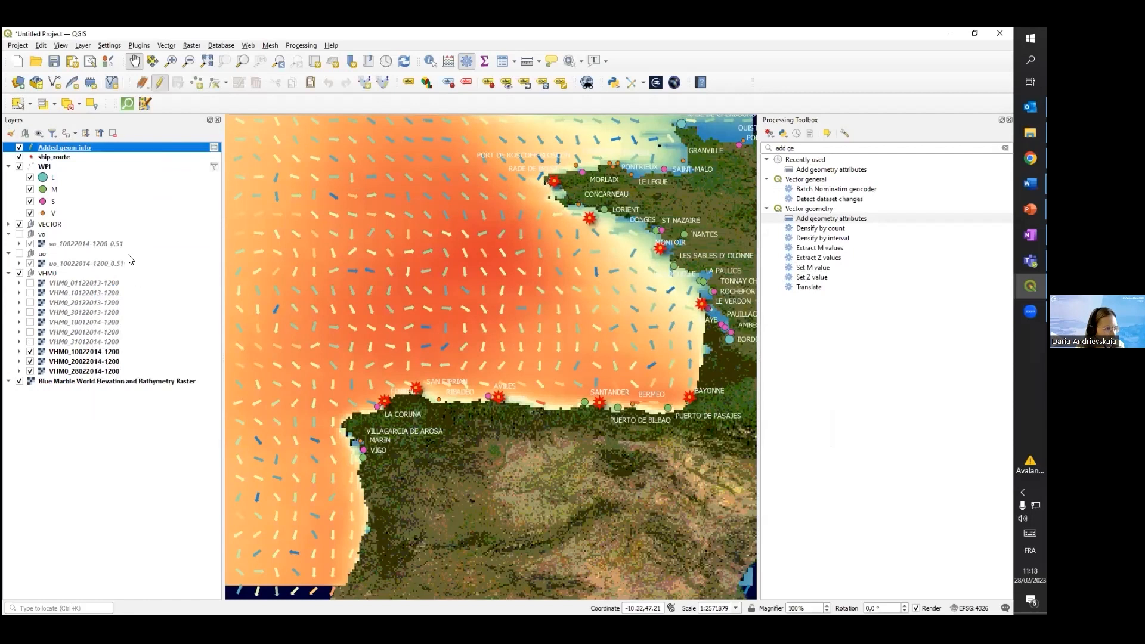
right_click(72, 152)
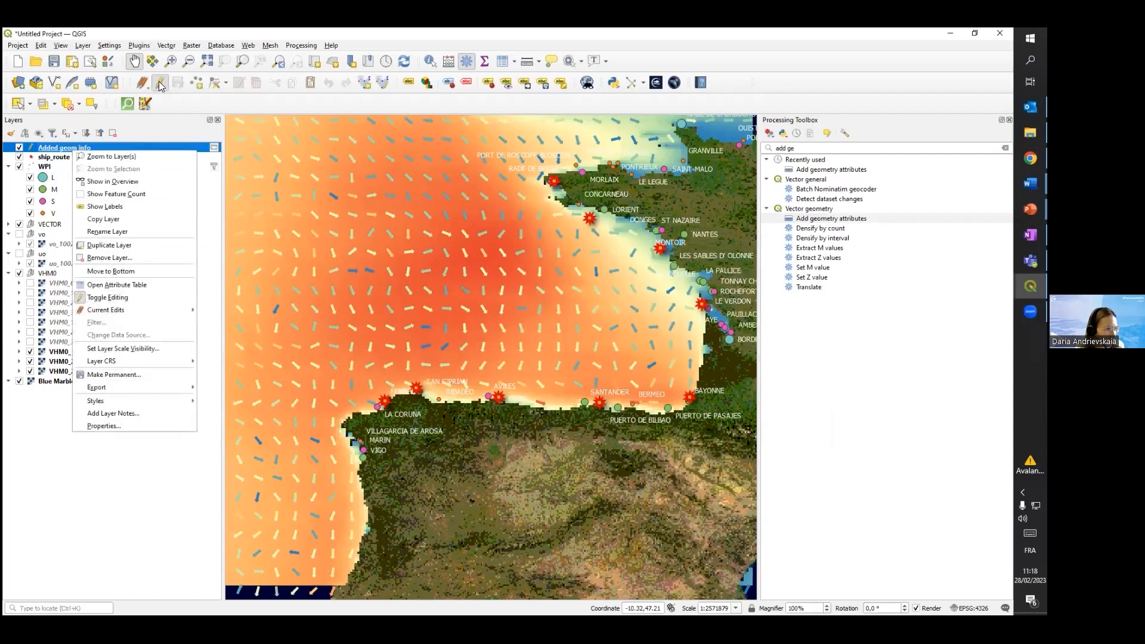
left_click(122, 297)
Inspect the attribute table of the Added geom info layer, sorting the points by xcoord in descending order
right_click(37, 148)
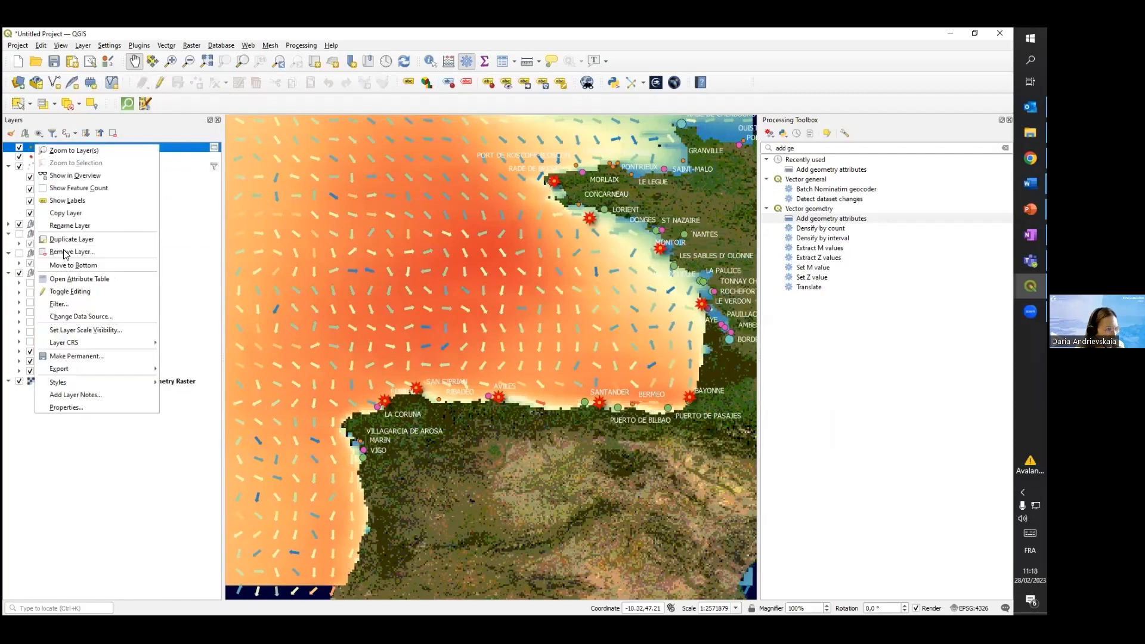
left_click(72, 278)
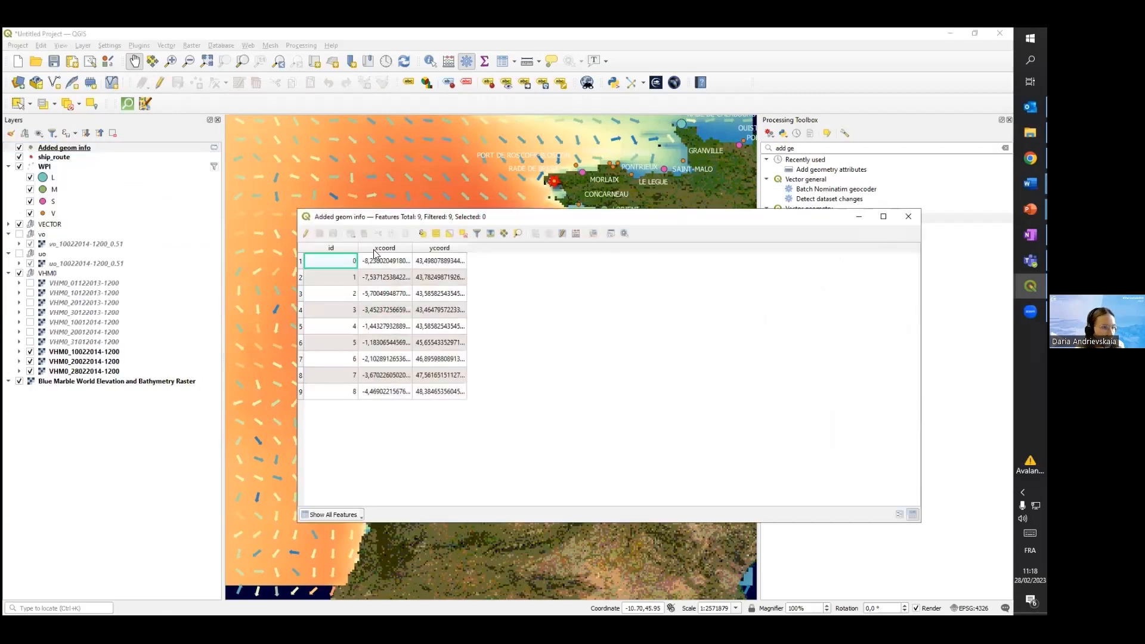
left_click(376, 249)
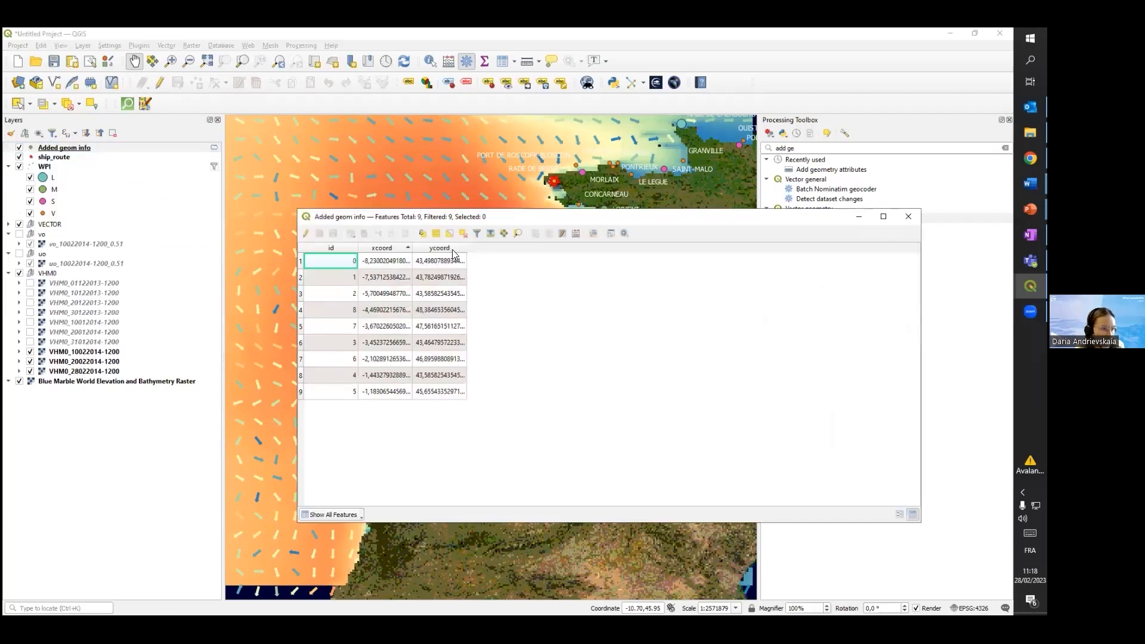
left_click(376, 250)
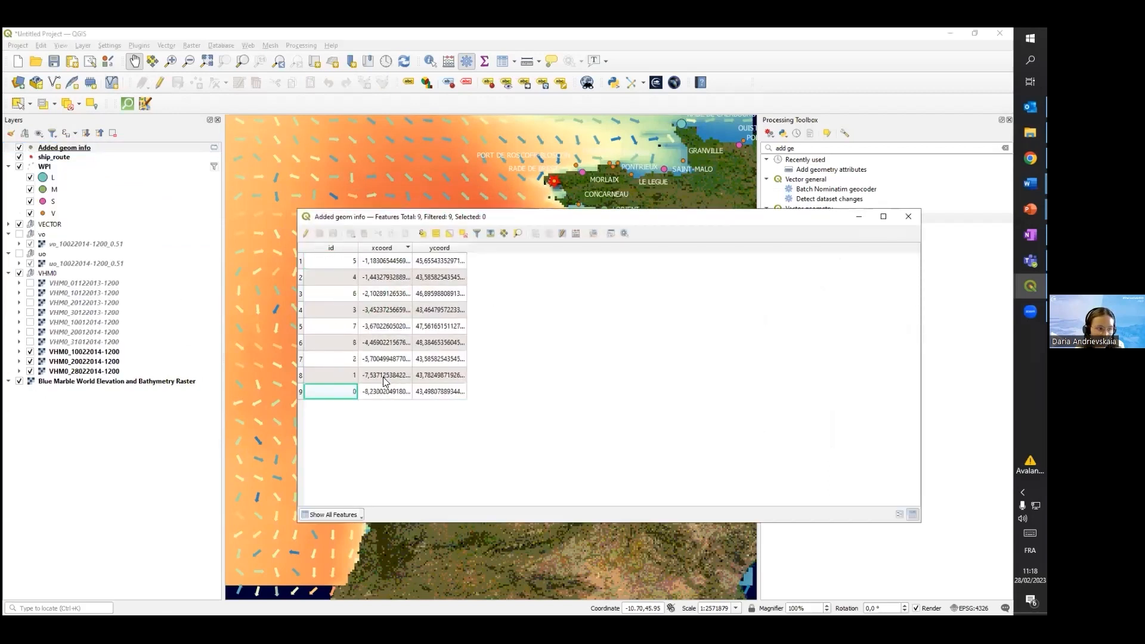
left_click(907, 217)
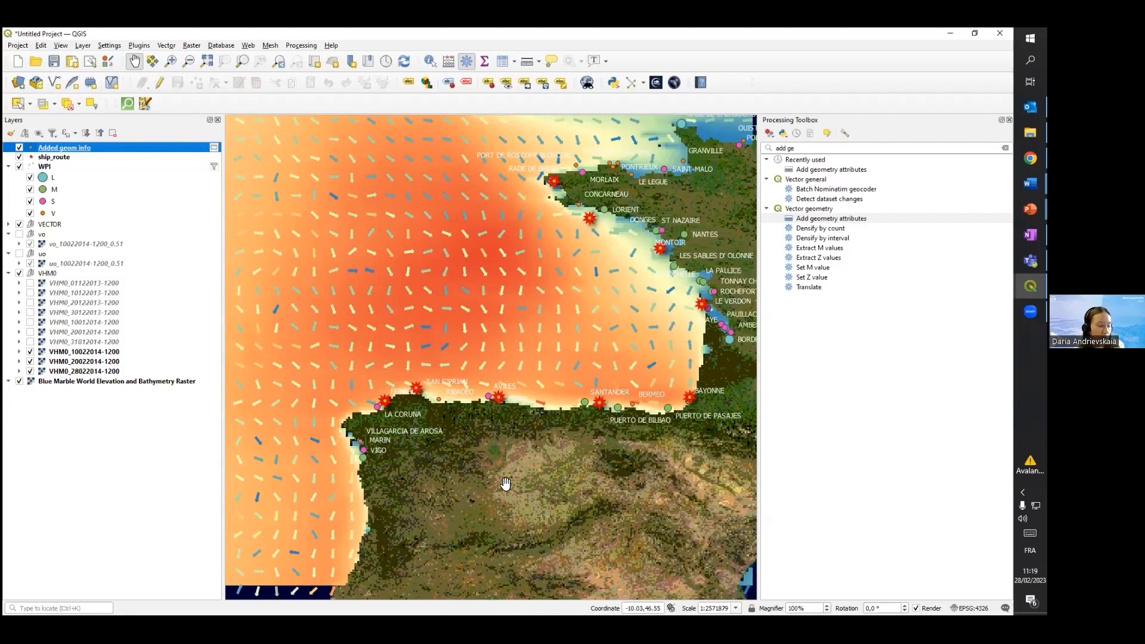
scroll(411, 407, "up", 2)
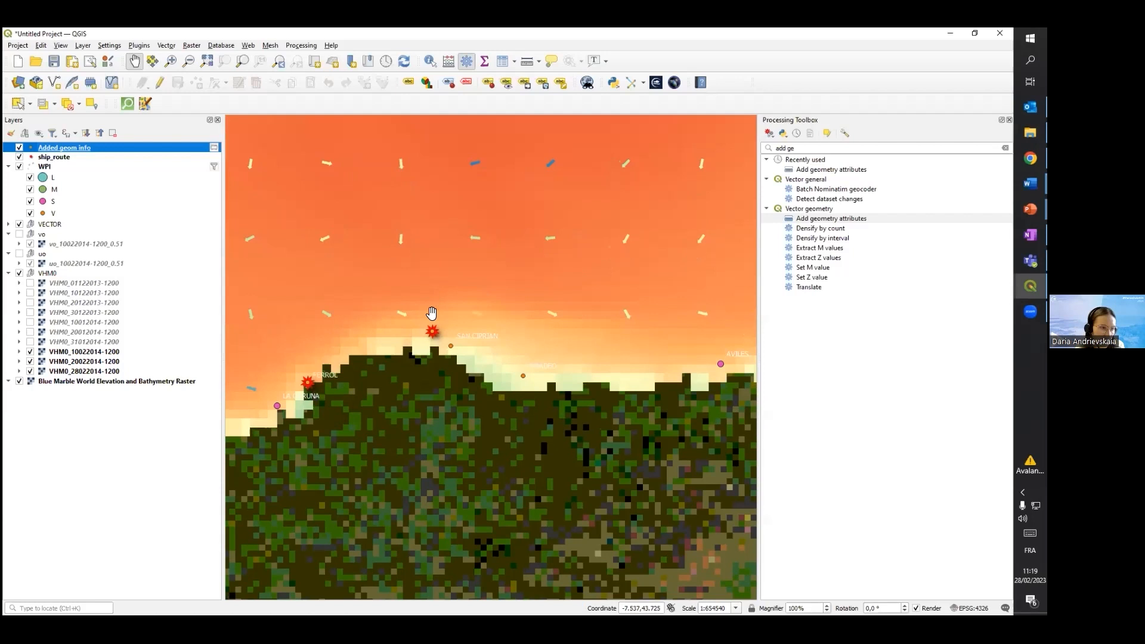
scroll(442, 316, "down", 2)
left_click_drag(424, 311, 392, 368)
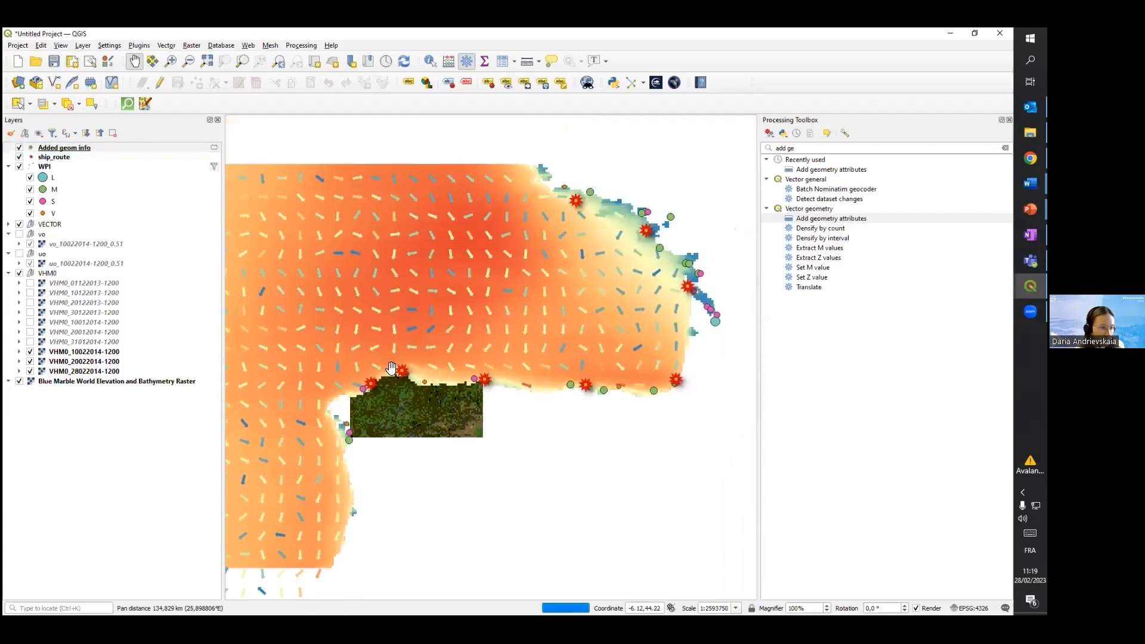
left_click_drag(524, 350, 485, 363)
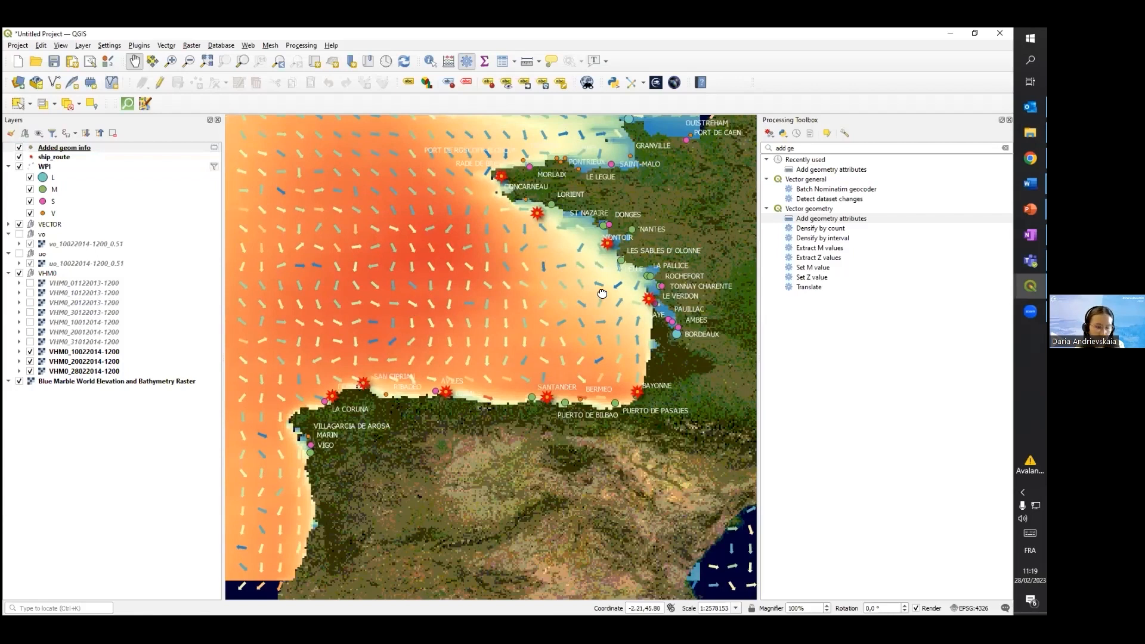
Search the processing algorithms for "sampl" and open Sample raster values
left_click(777, 146)
key("BackSpace")
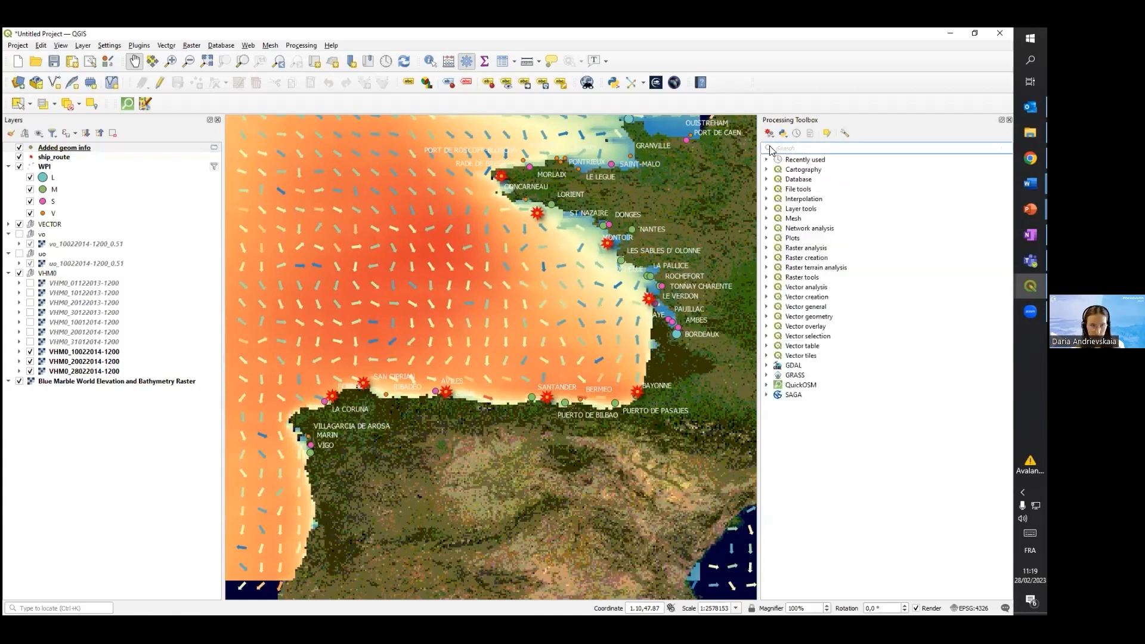
type("sampl")
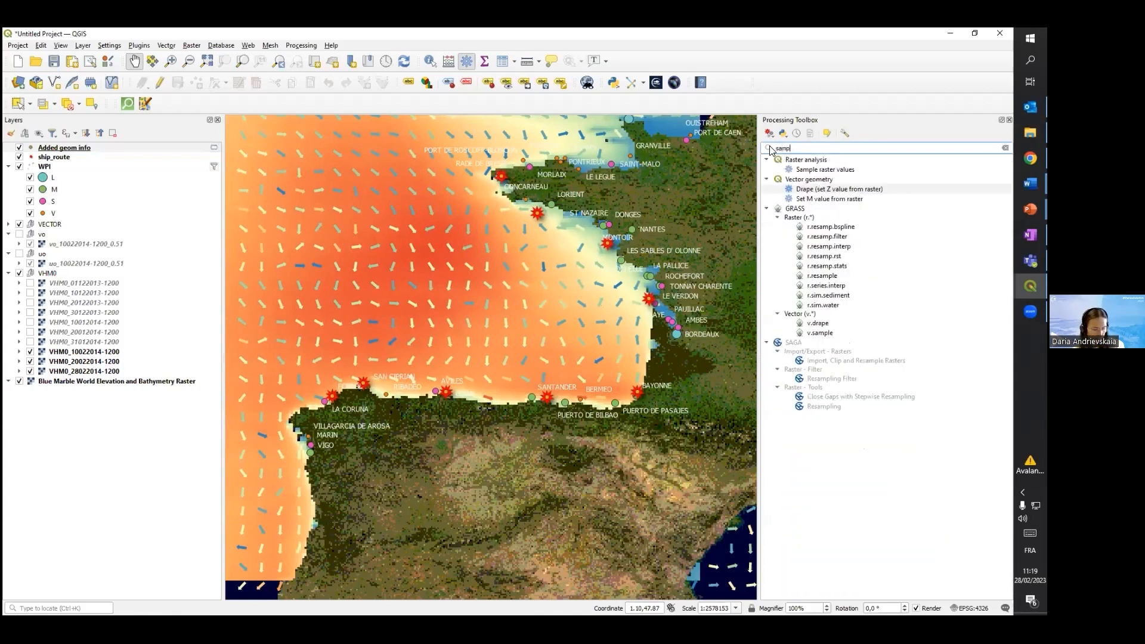
left_click(810, 171)
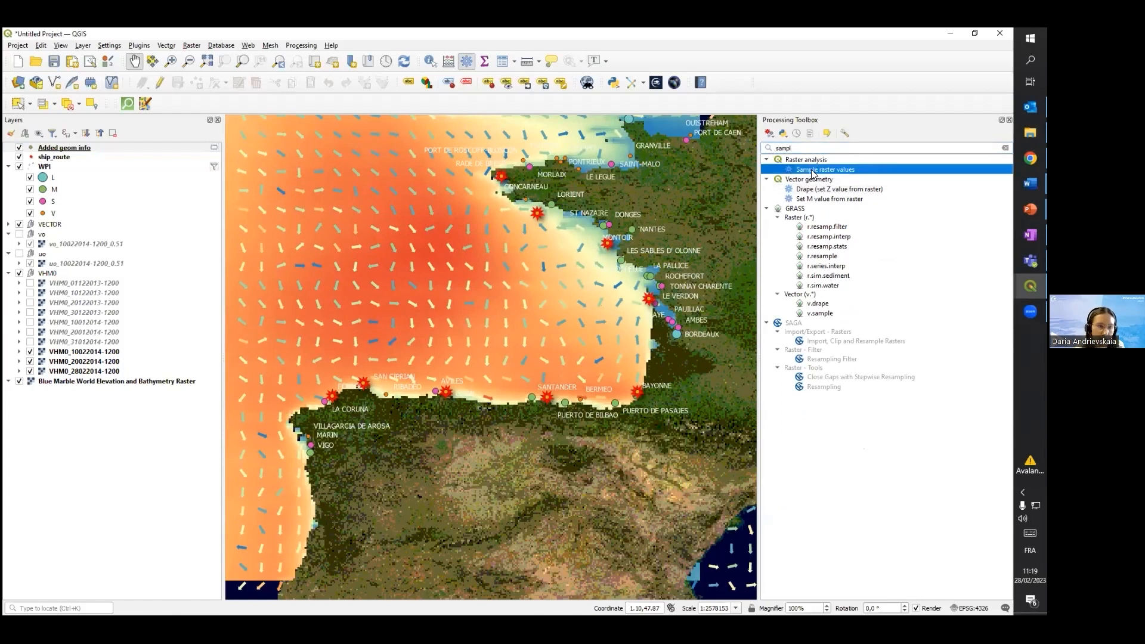
double_click(811, 171)
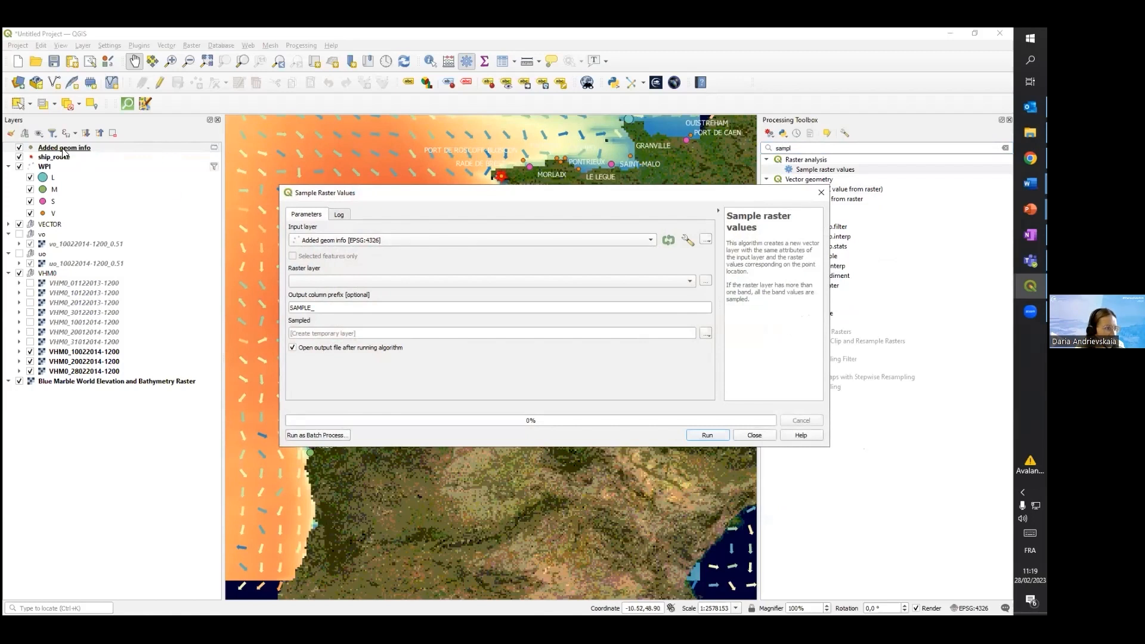
left_click(377, 239)
left_click(348, 264)
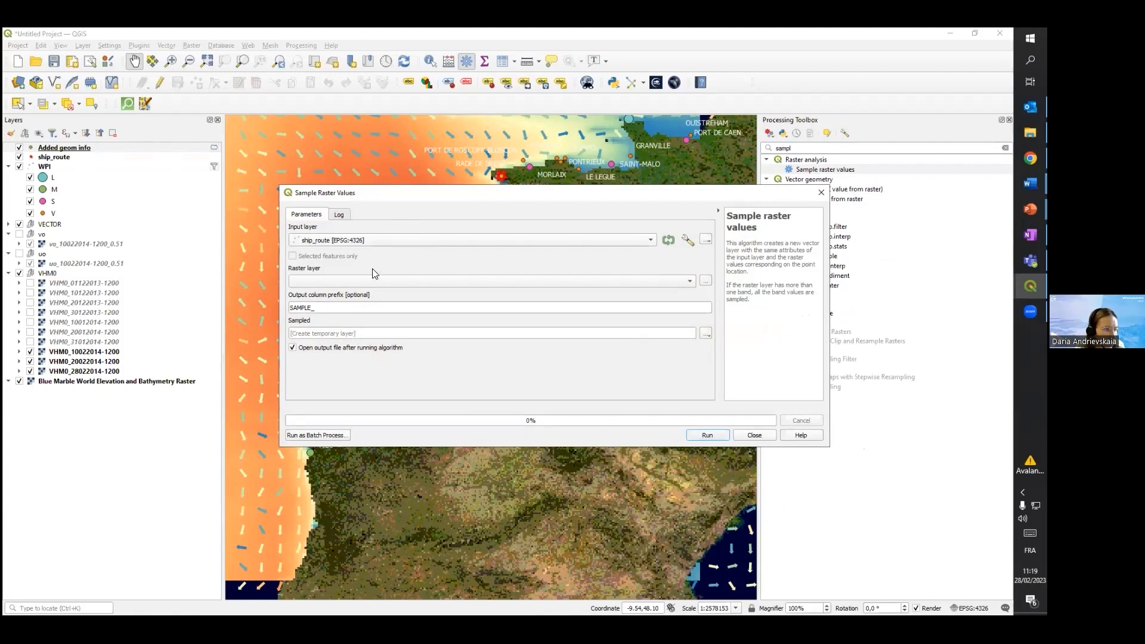
left_click(405, 283)
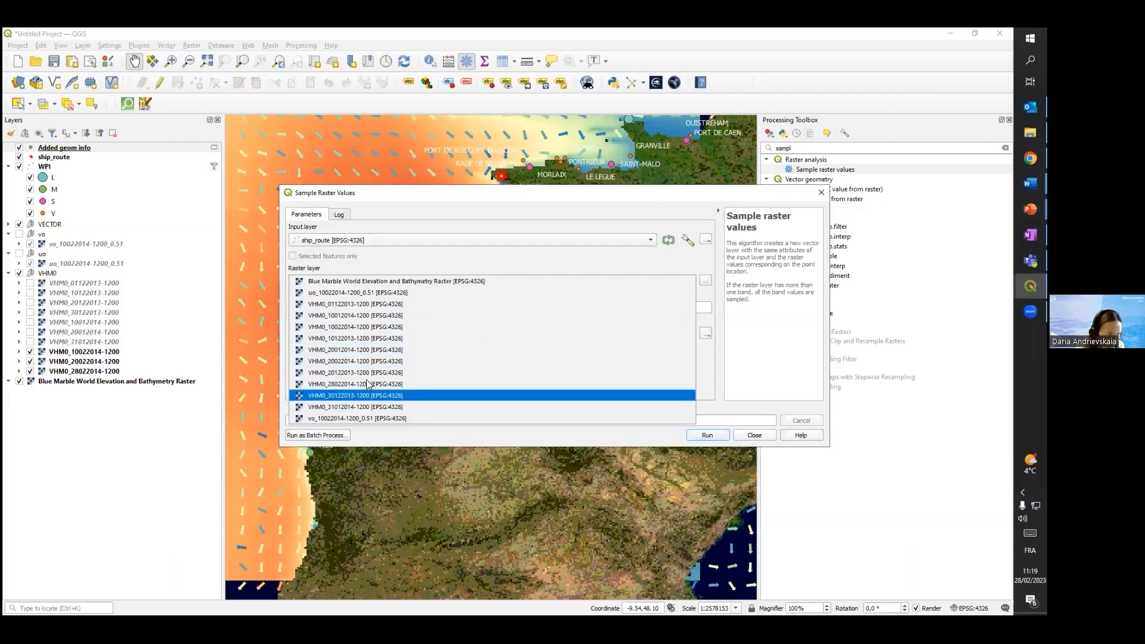
left_click(375, 330)
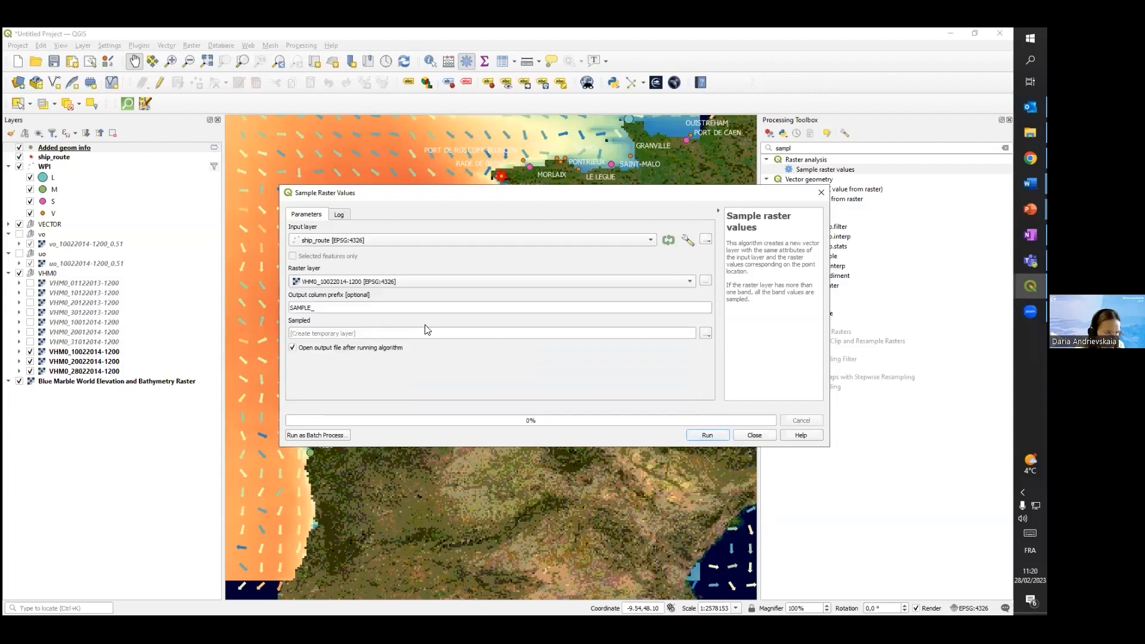
left_click(706, 436)
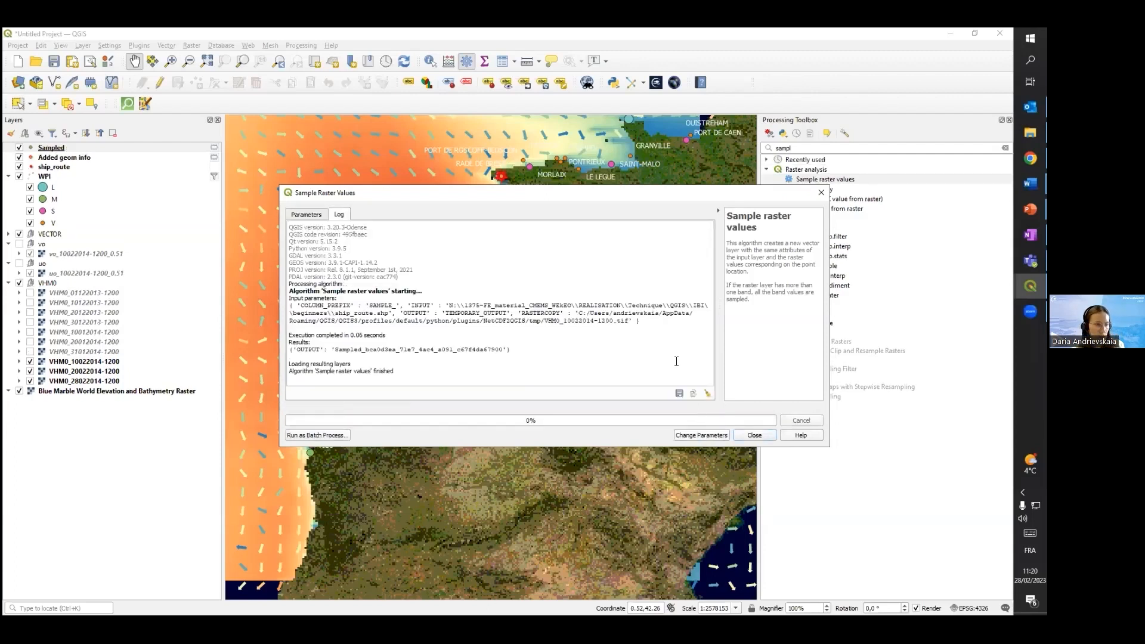
left_click(754, 436)
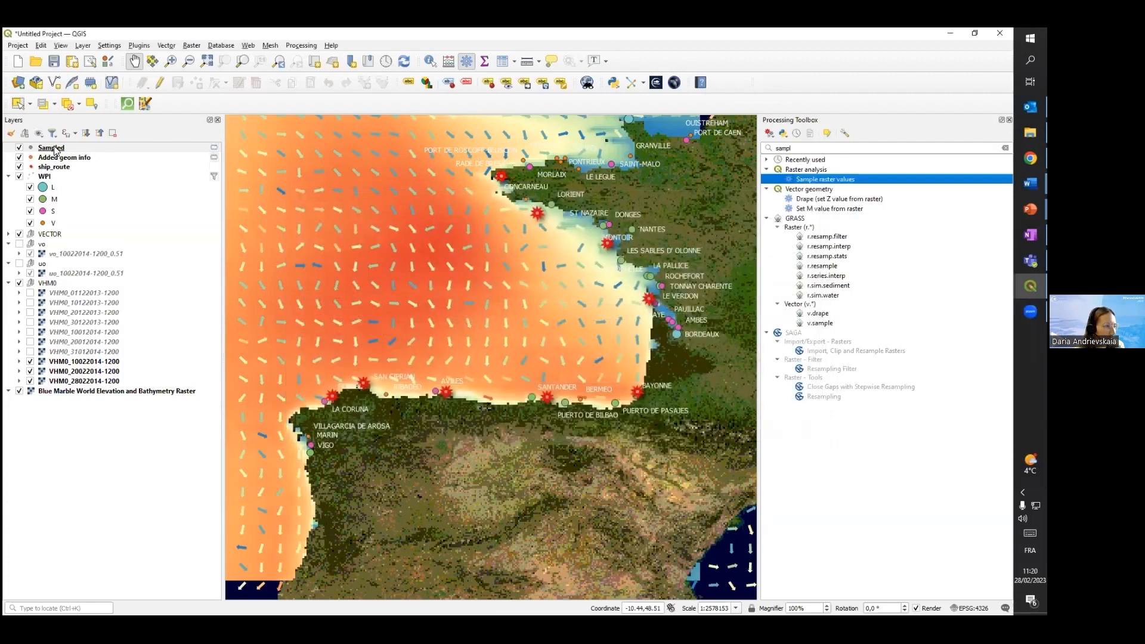
Show the Sampled layer's attribute table and place it beside the route's western points on the map
right_click(55, 148)
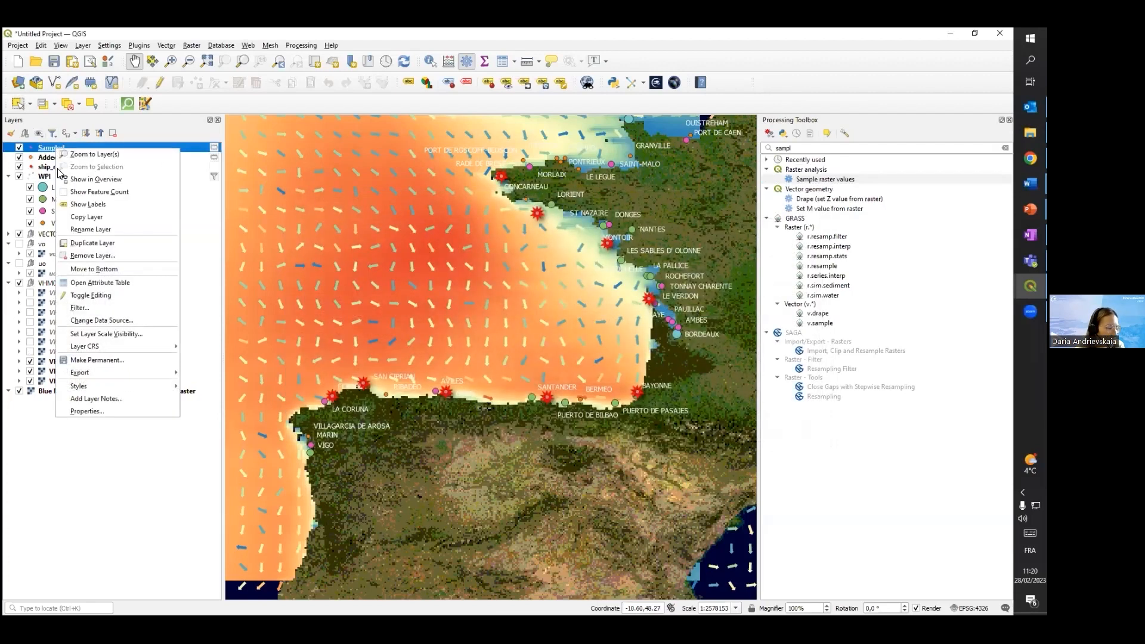
left_click(99, 282)
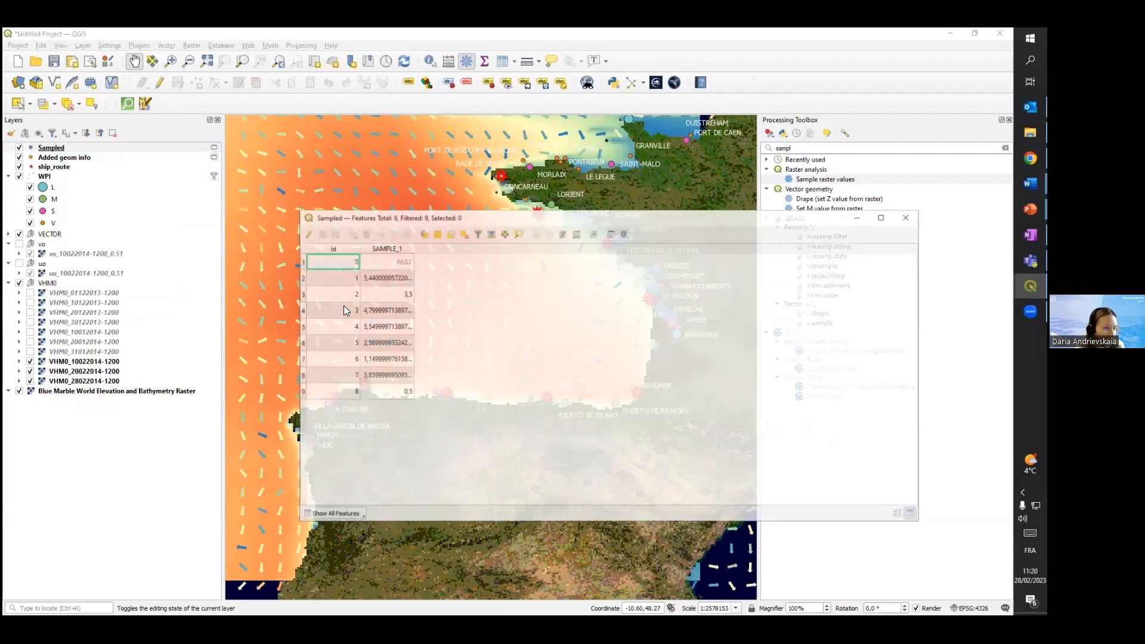
left_click_drag(501, 220, 718, 192)
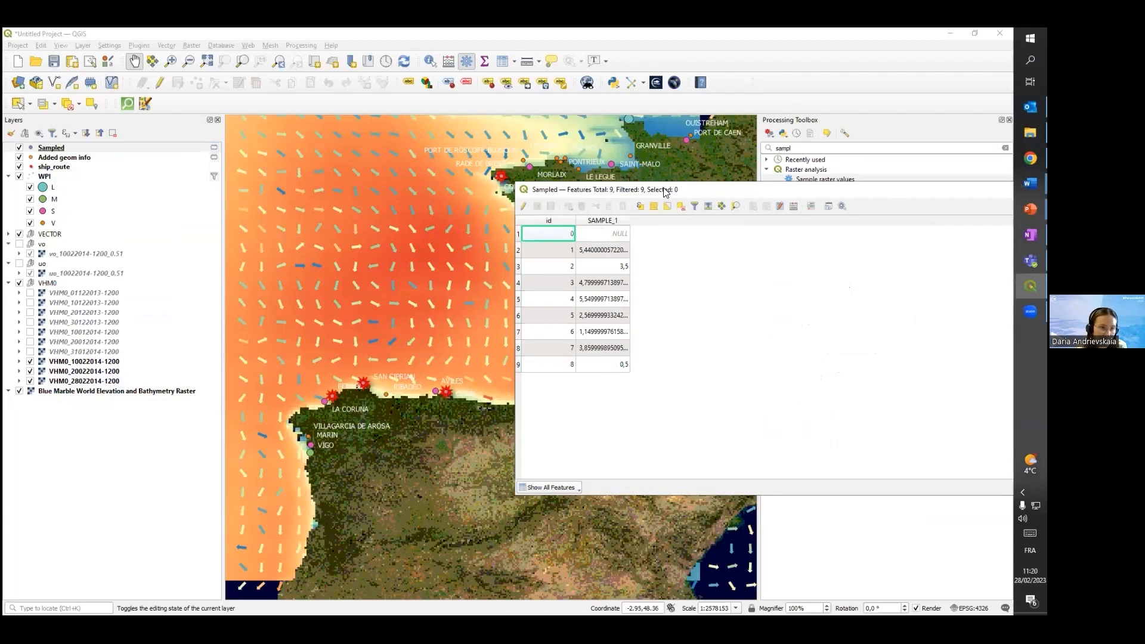
left_click_drag(665, 191, 772, 160)
Locate the sampled points with id 0 and id 1 on the map by flashing their features
right_click(669, 223)
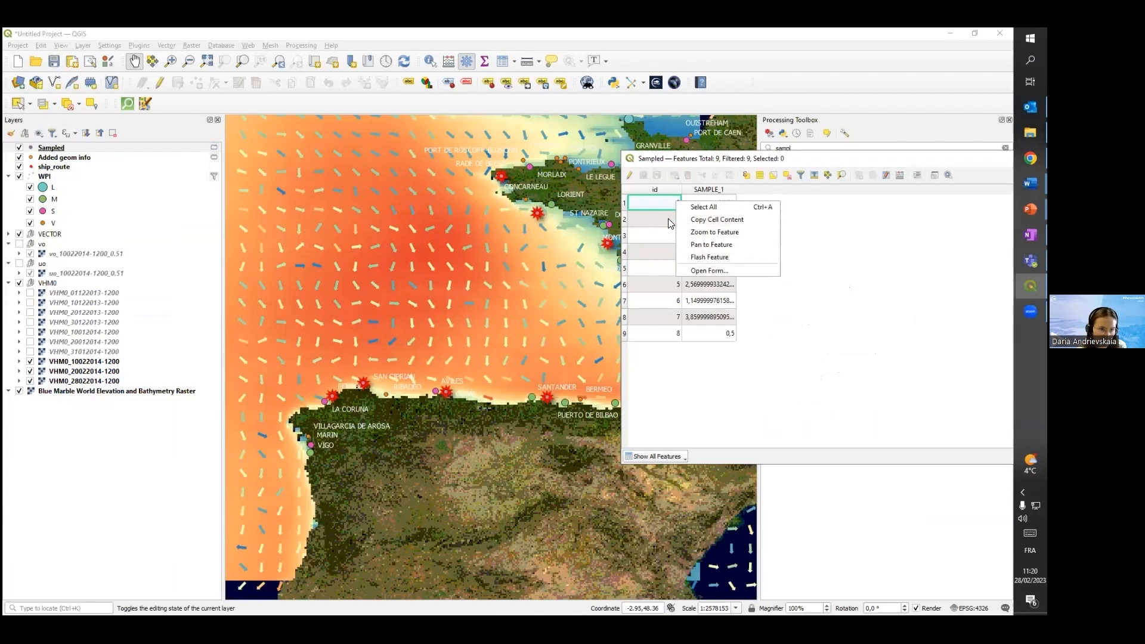
left_click(700, 254)
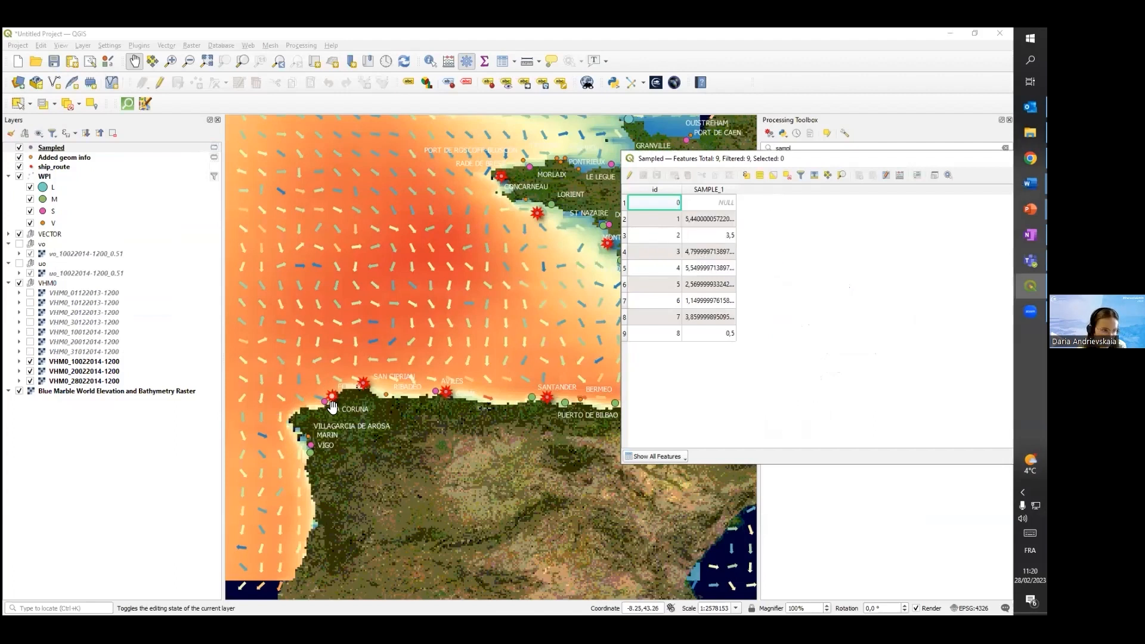
scroll(335, 403, "up", 2)
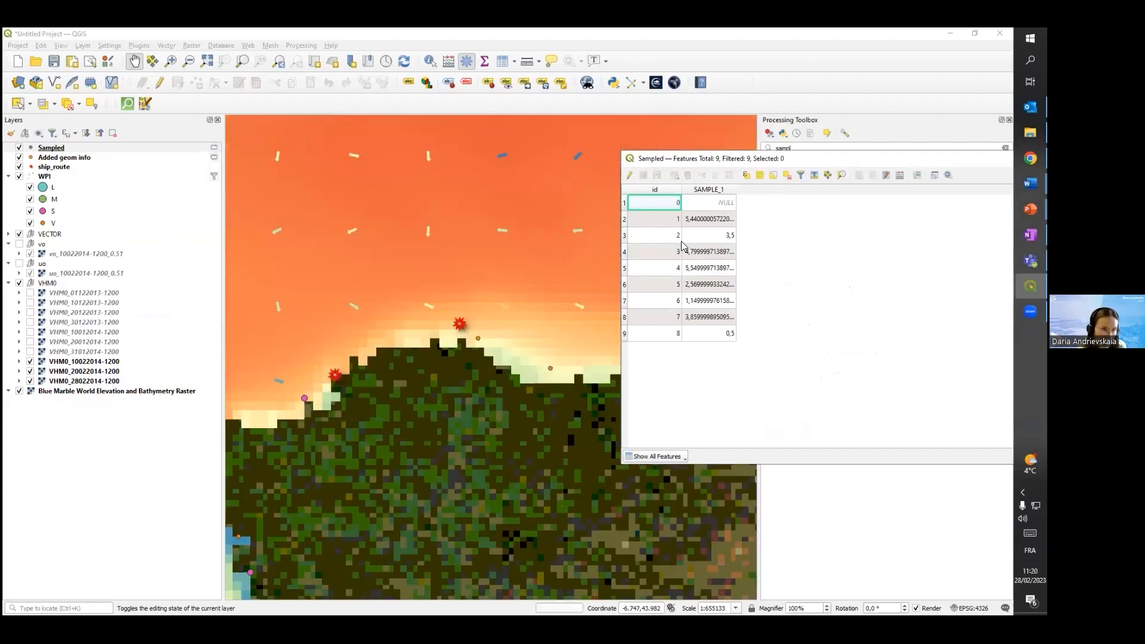
right_click(674, 222)
left_click(694, 281)
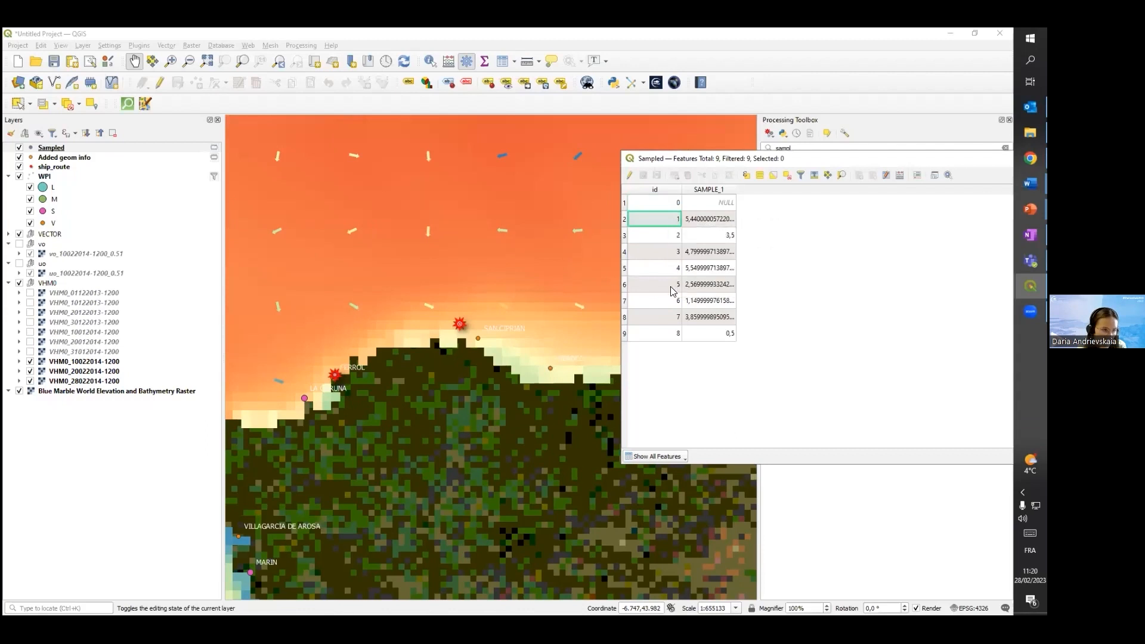
Examine the SAMPLE_1 value of the id 0 point against the raster cells around Ferrol
scroll(477, 353, "down", 2)
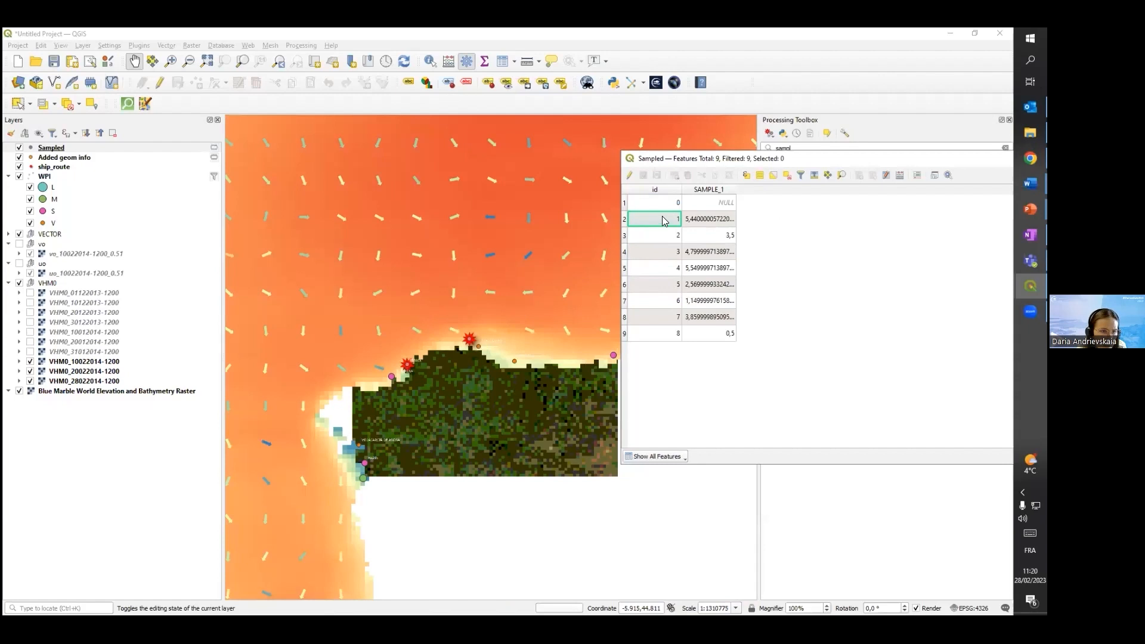
left_click(708, 204)
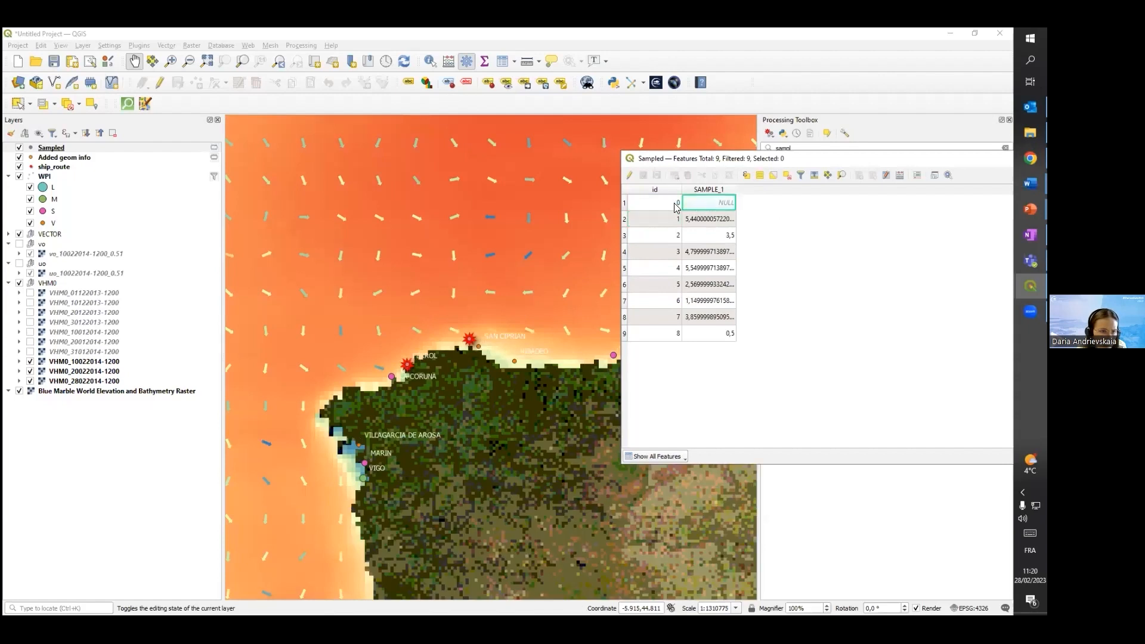
left_click(671, 204)
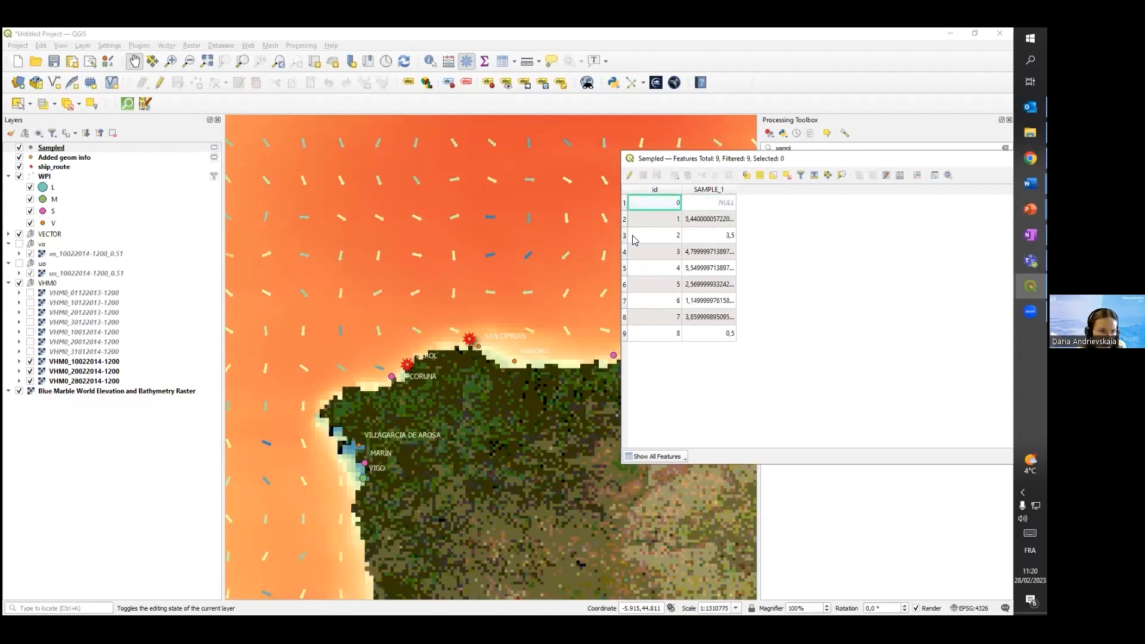
left_click(722, 206)
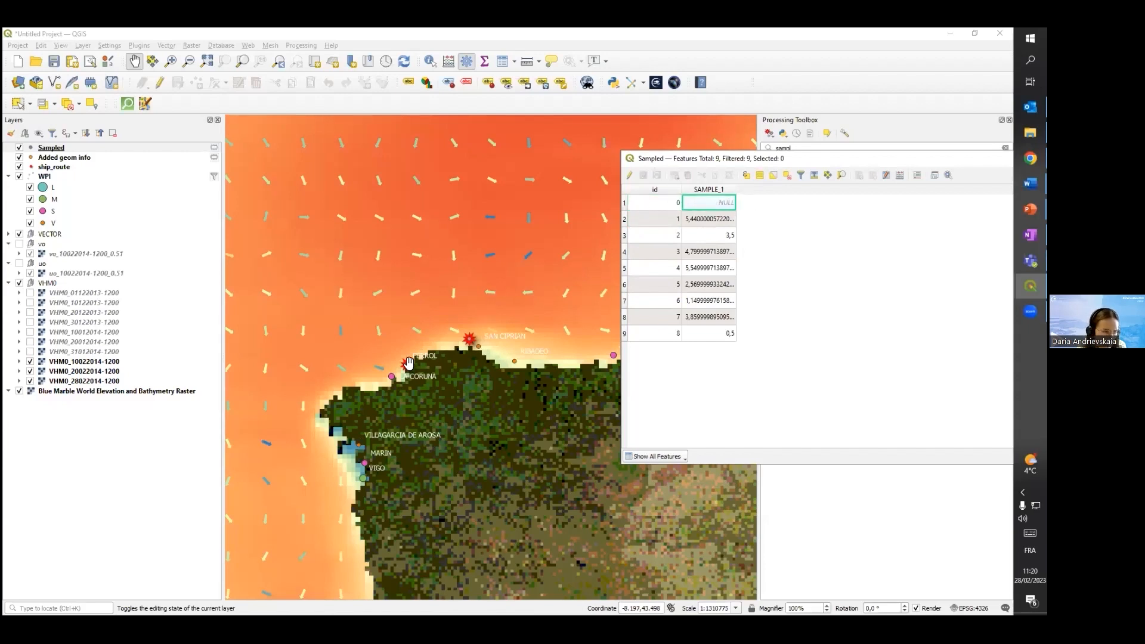
scroll(408, 363, "up", 4)
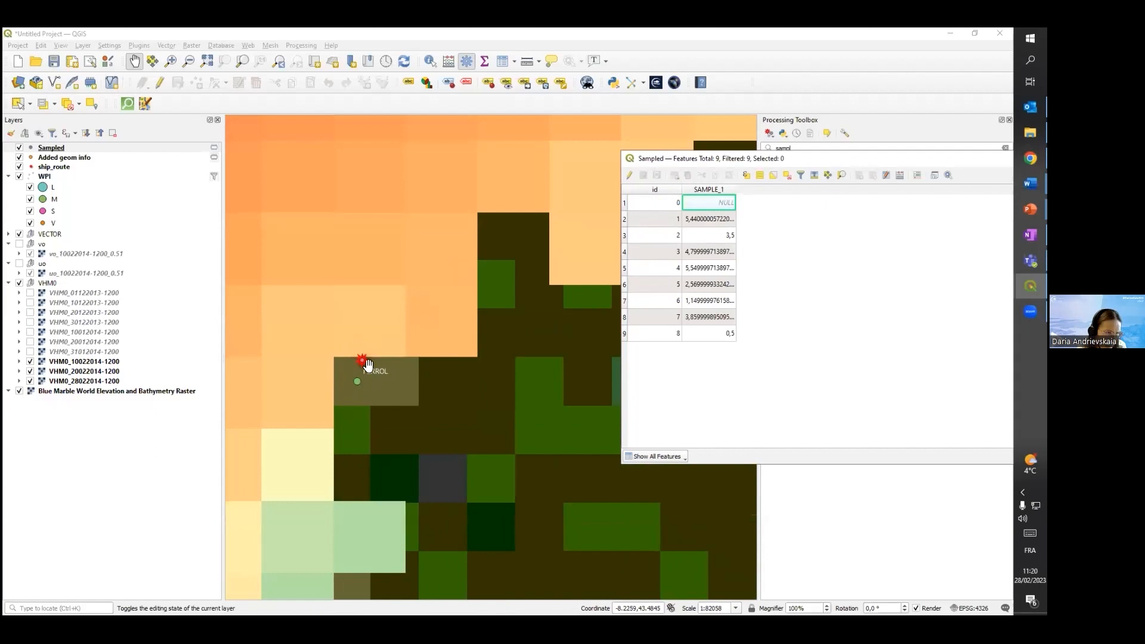
scroll(416, 350, "down", 4)
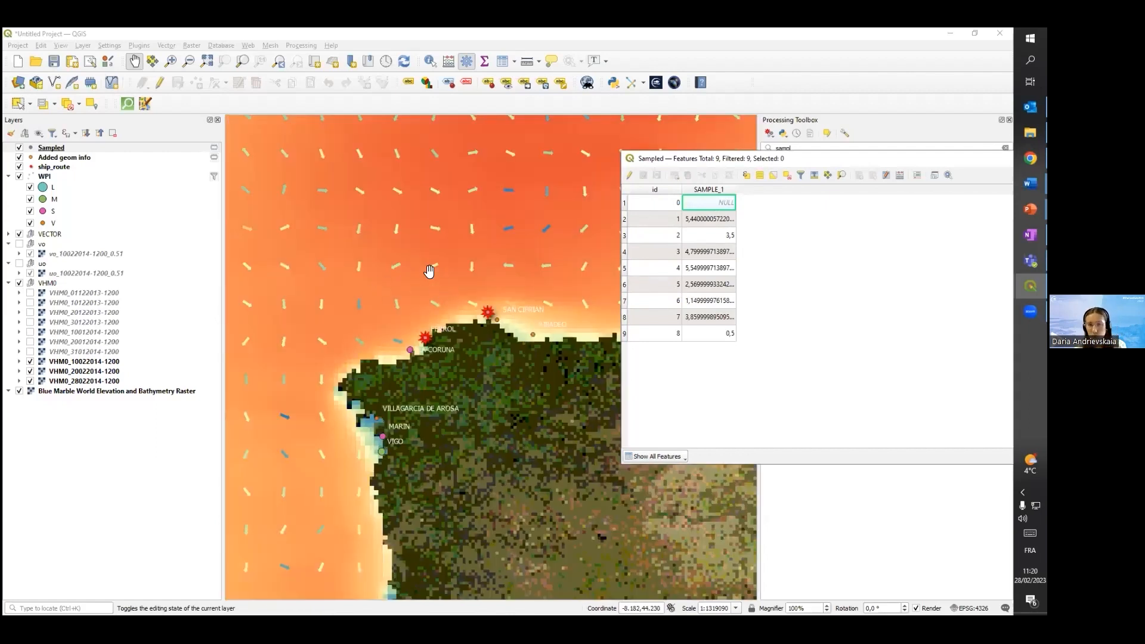
Compare the Sampled attribute table with the whole ship route across the Bay of Biscay, and put the table away
left_click_drag(779, 162, 559, 347)
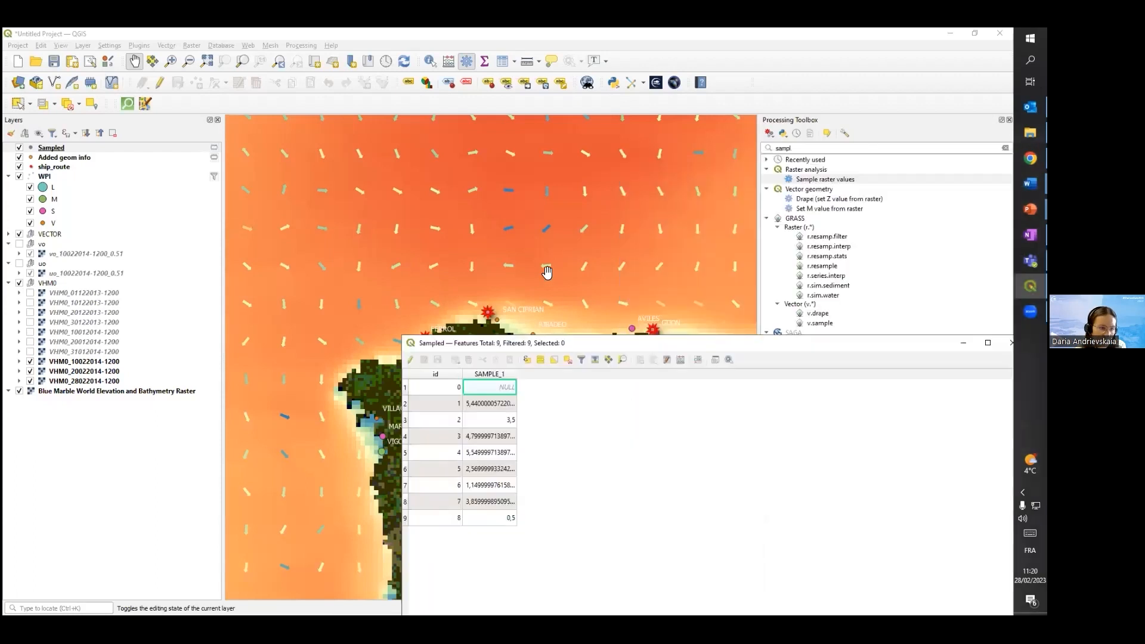
scroll(546, 265, "down", 1)
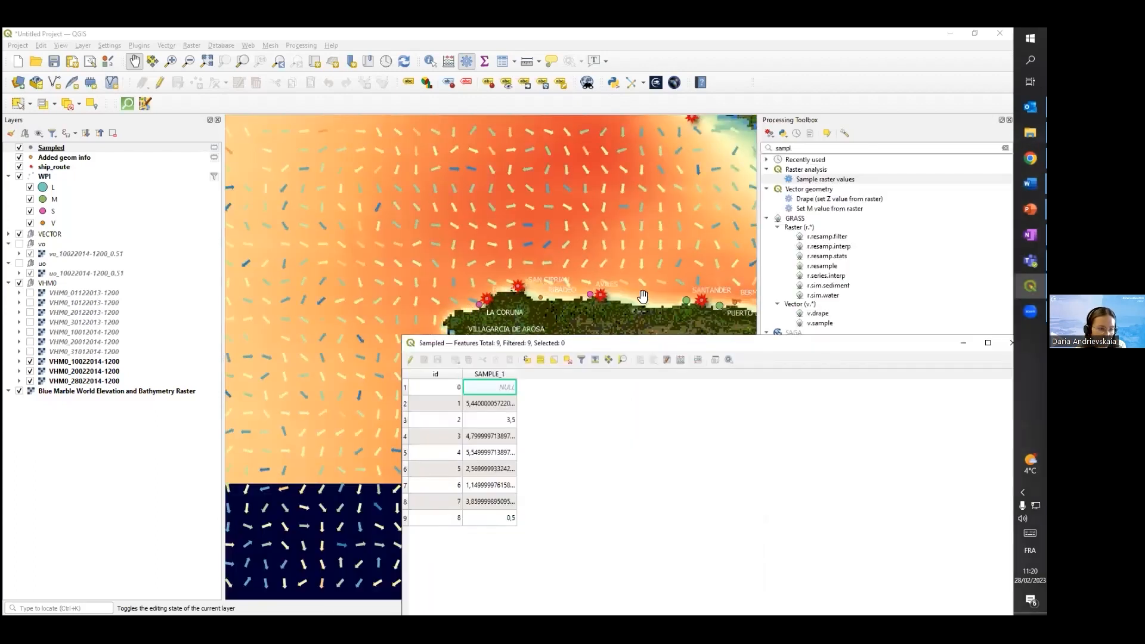
scroll(684, 131, "down", 2)
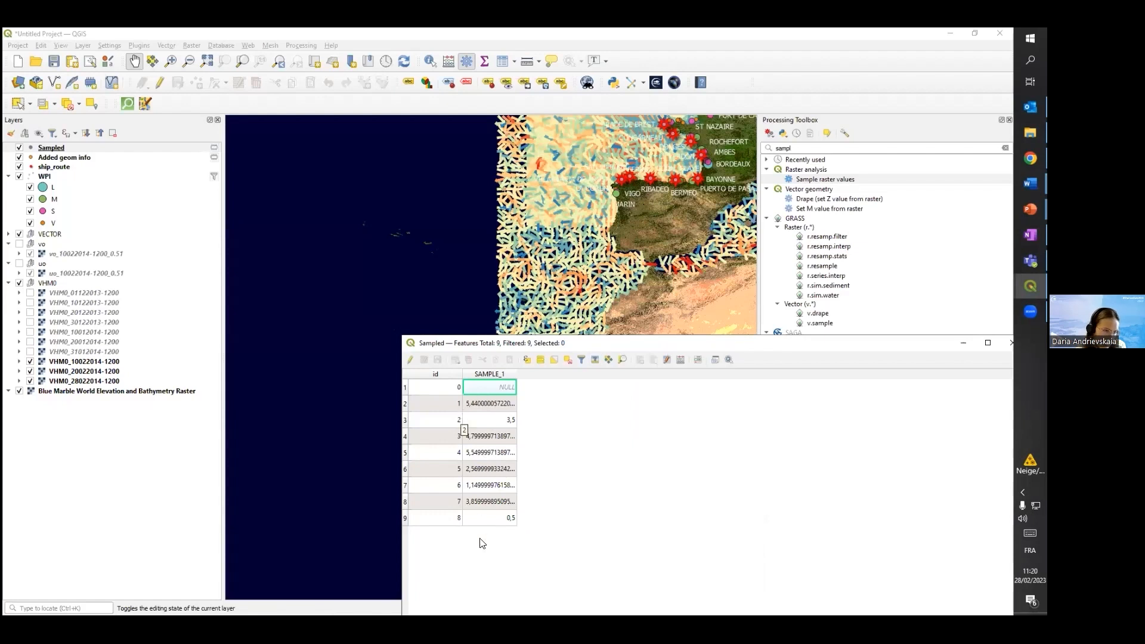
left_click_drag(617, 343, 602, 284)
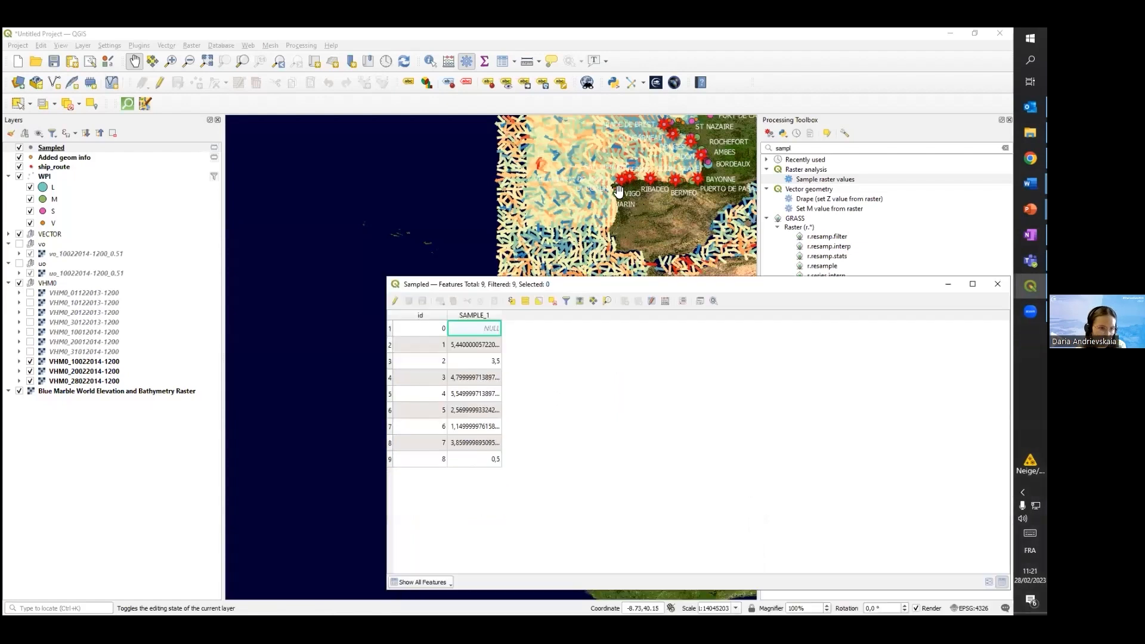
scroll(639, 156, "up", 1)
scroll(639, 156, "up", 1)
left_click_drag(662, 191, 492, 347)
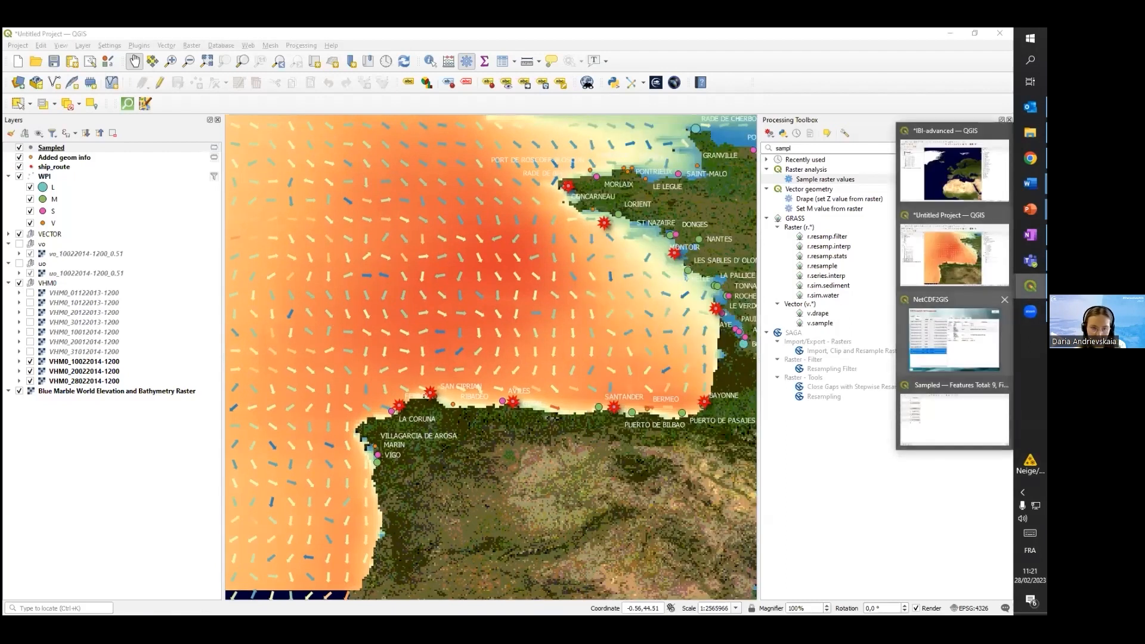
left_click(966, 340)
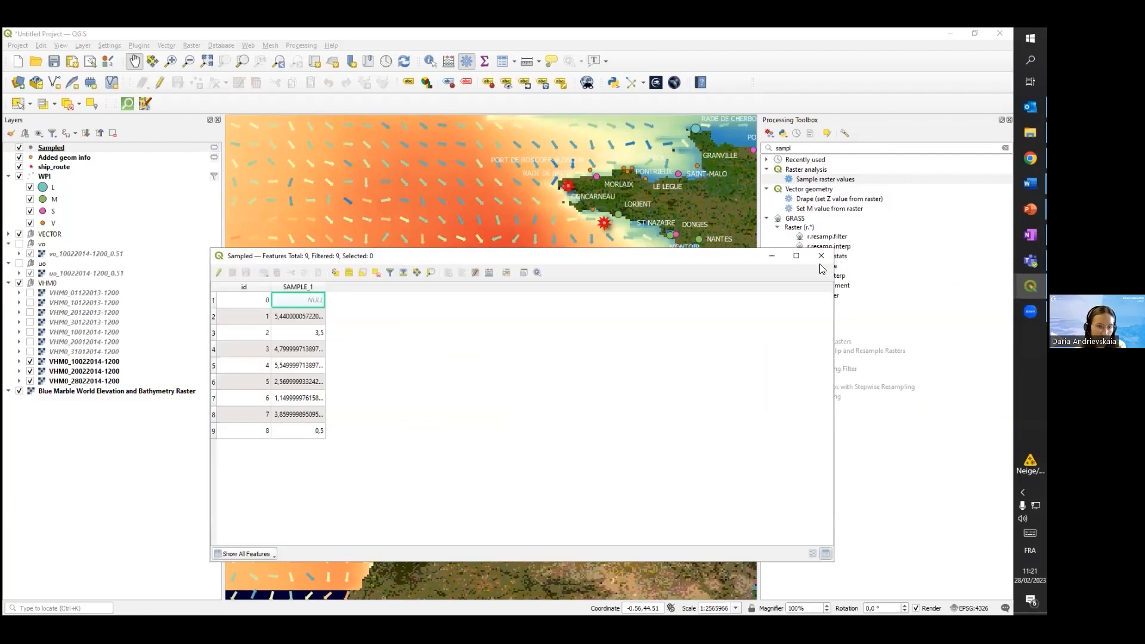
left_click(558, 259)
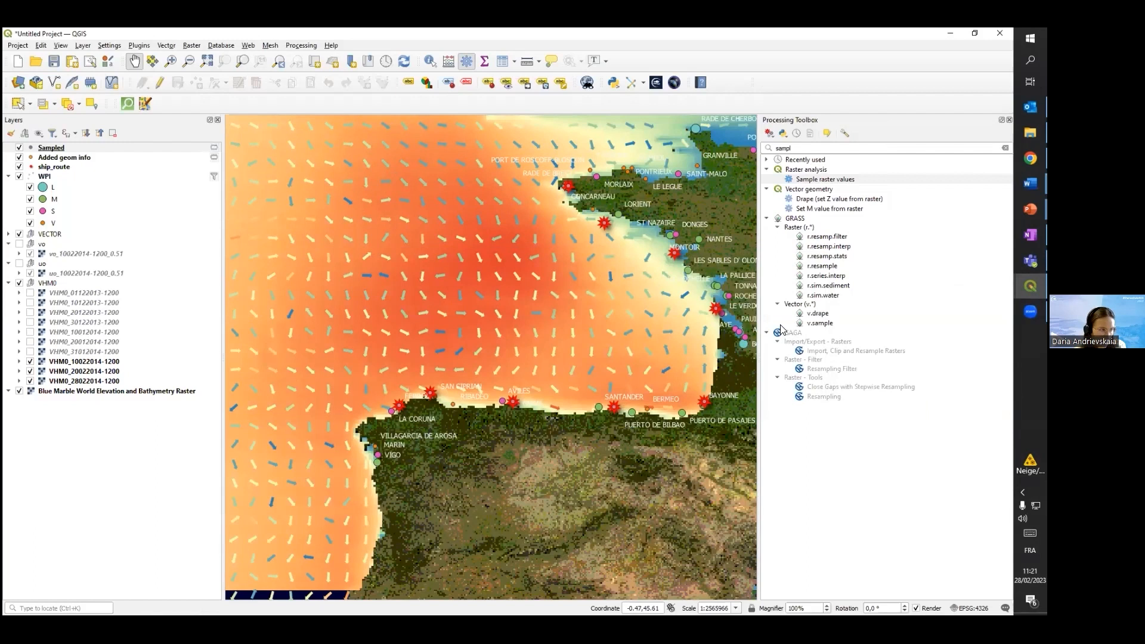
Search the processing algorithms for "points to path" and open Points to path
left_click_drag(792, 148, 739, 151)
key("BackSpace")
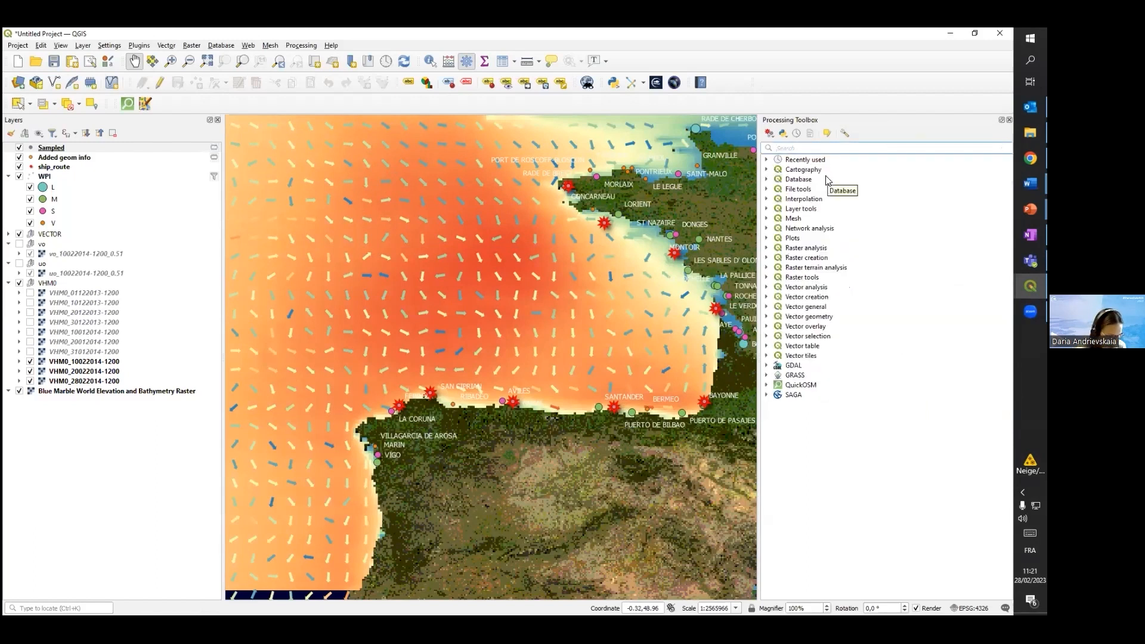
type("points")
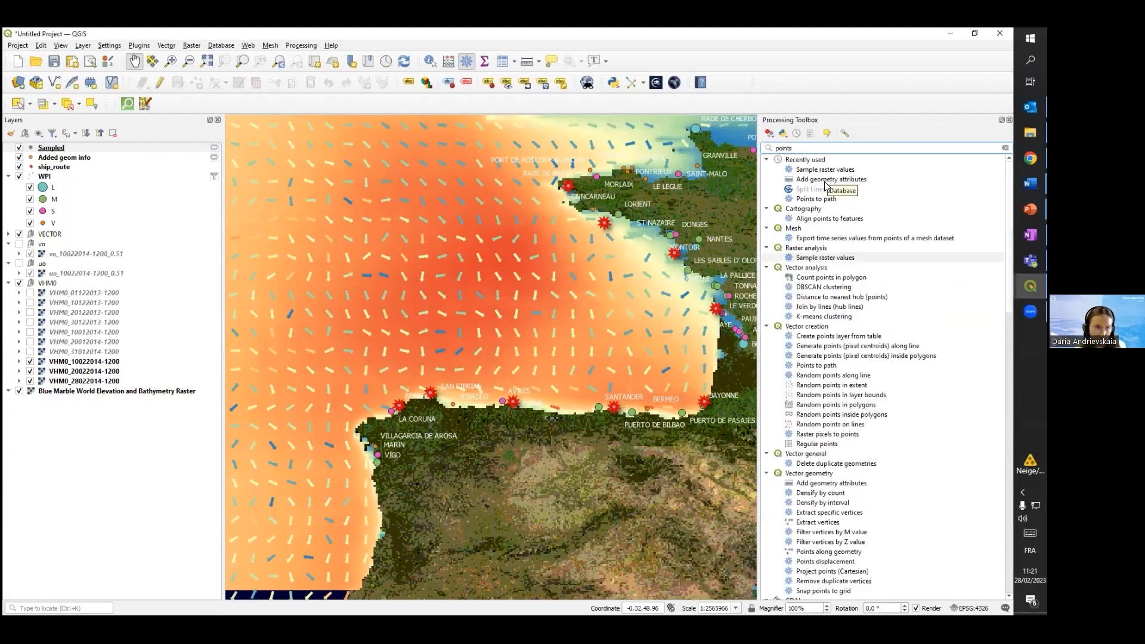
type(" t")
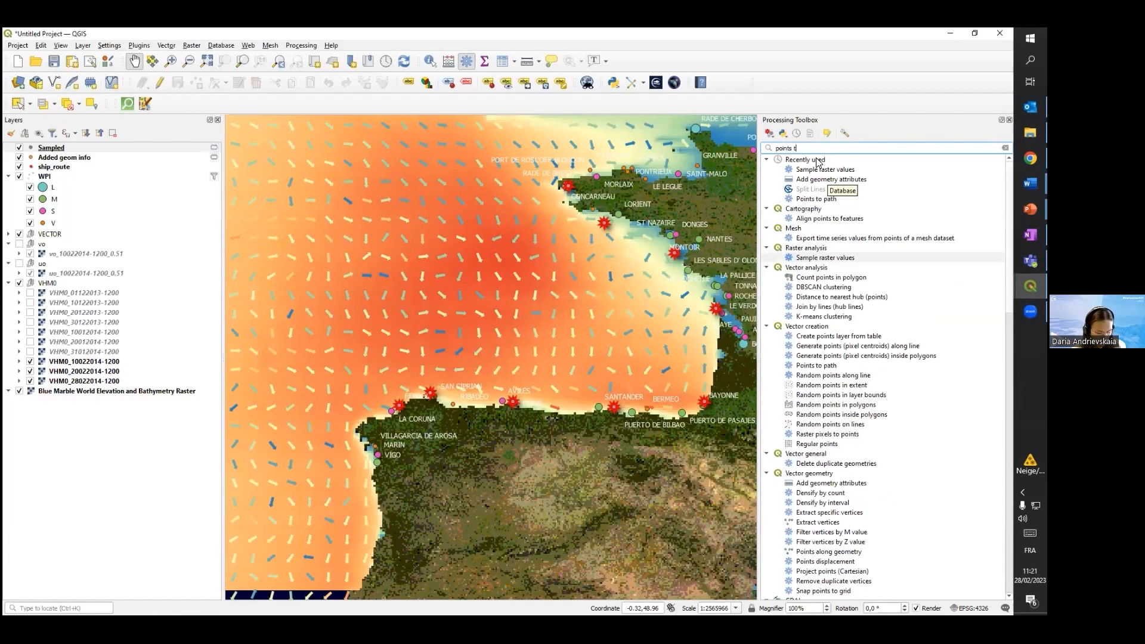
type("o path")
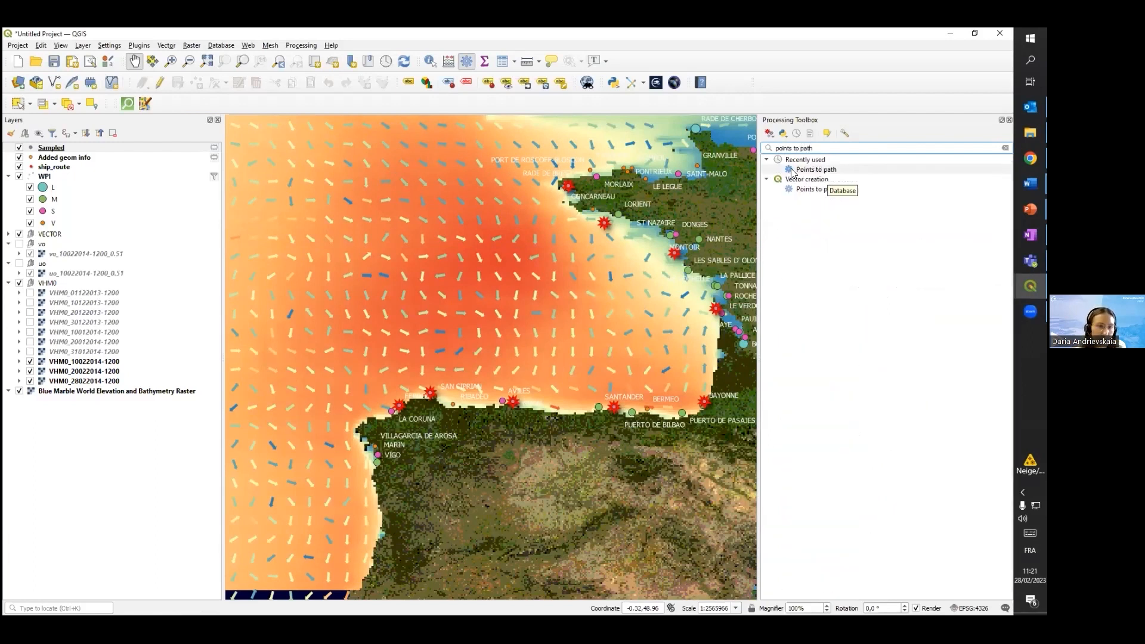
left_click(821, 190)
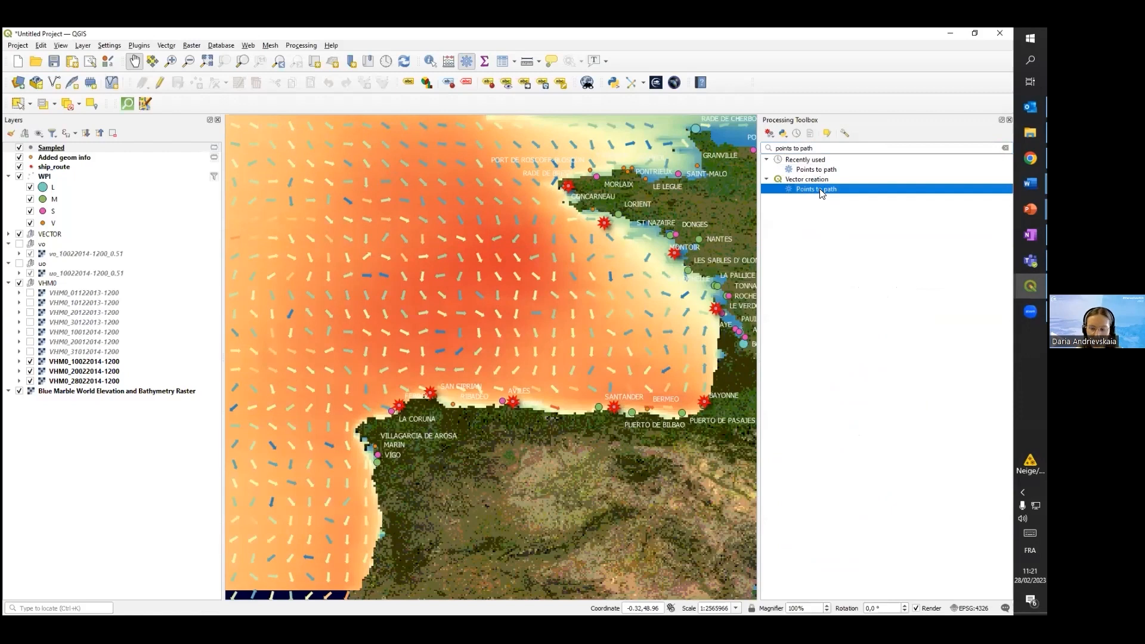
double_click(821, 190)
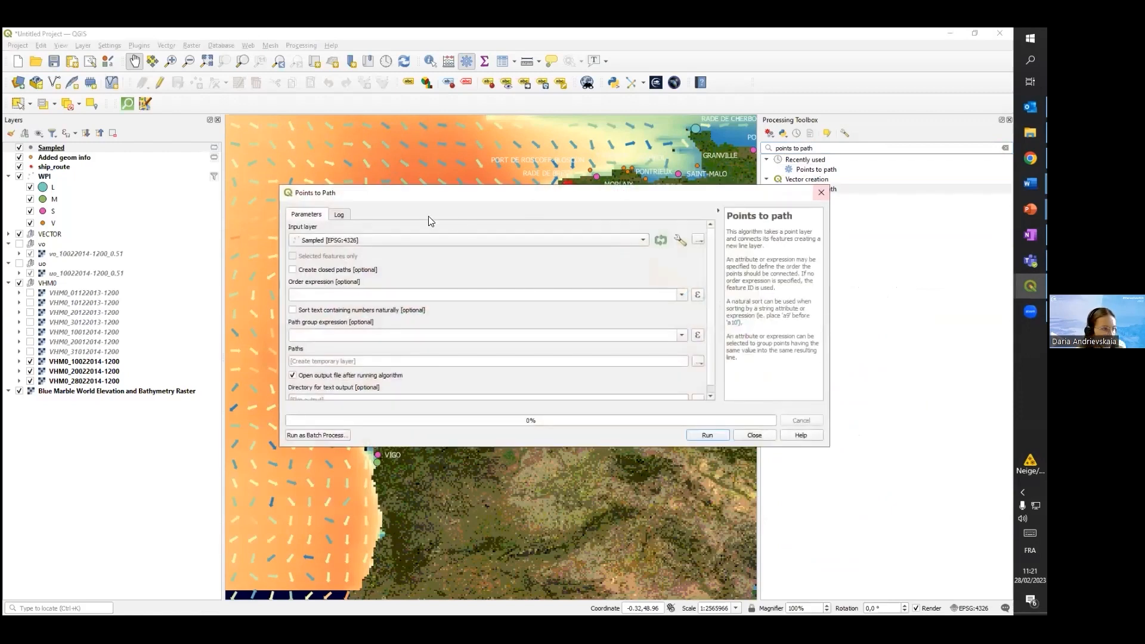
Connect the points of the Added geom info layer into a line with Points to path, output as a temporary layer
left_click(393, 239)
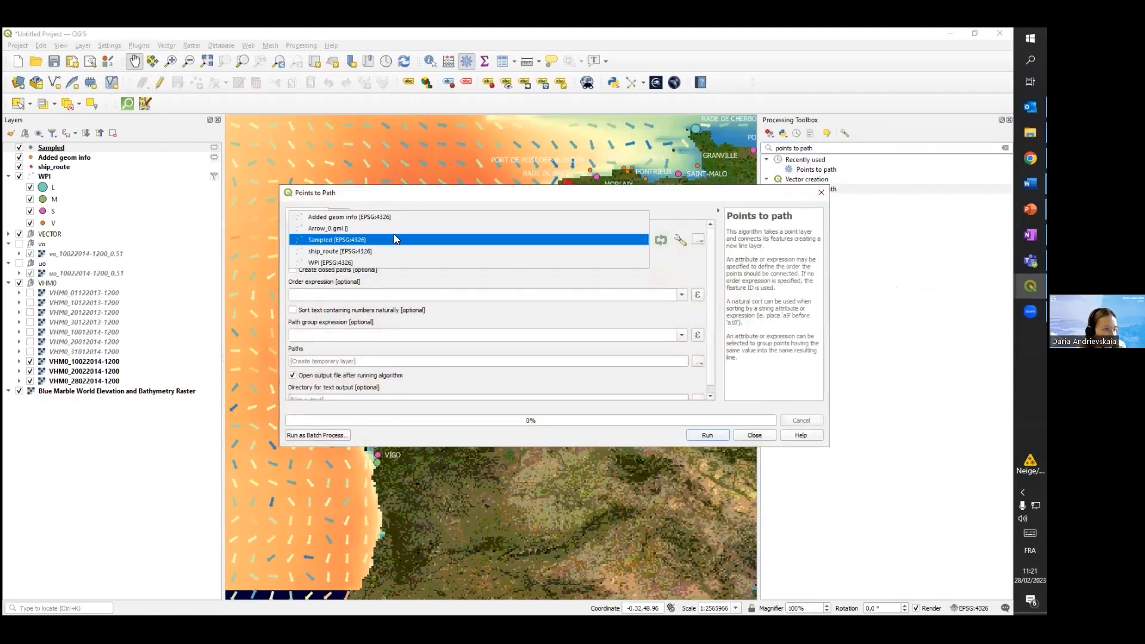
left_click(350, 217)
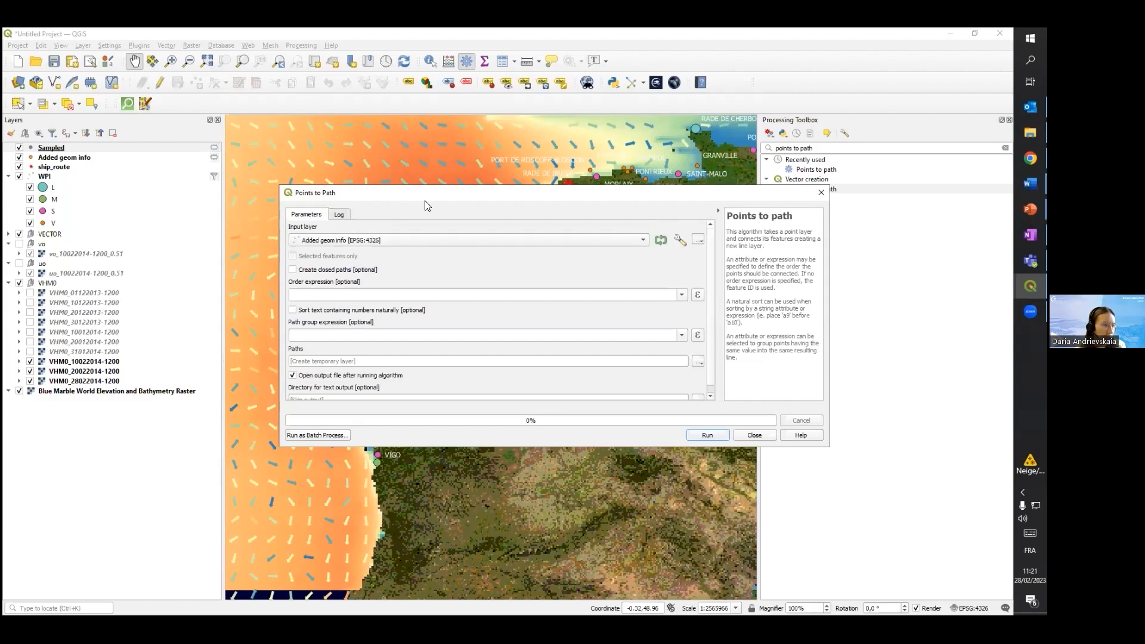
left_click_drag(426, 200, 487, 188)
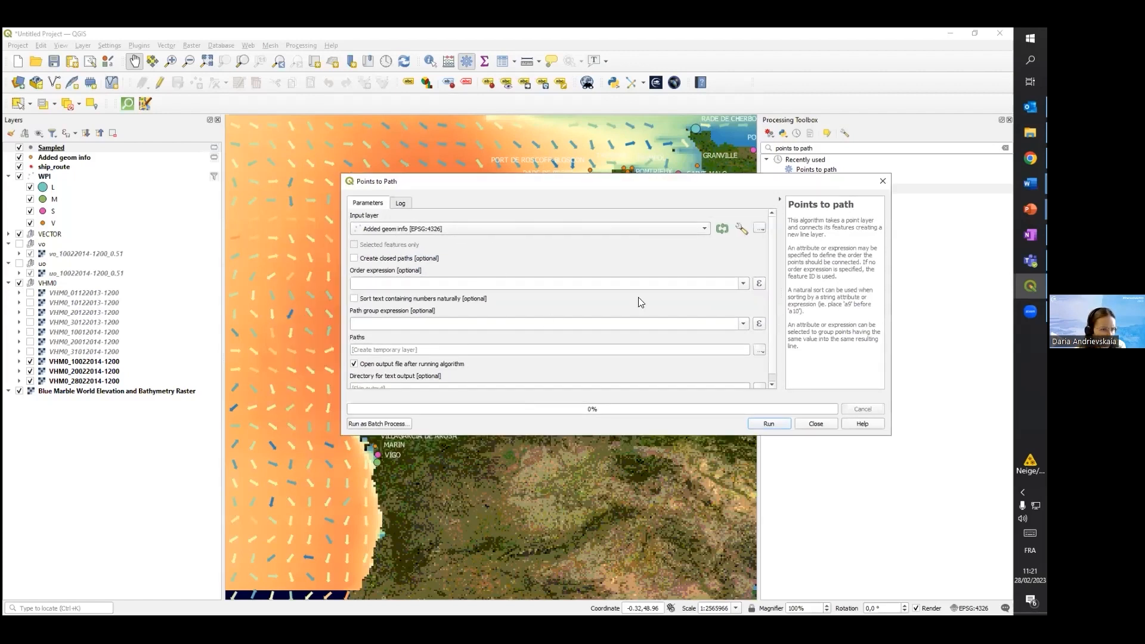
scroll(774, 306, "down", 1)
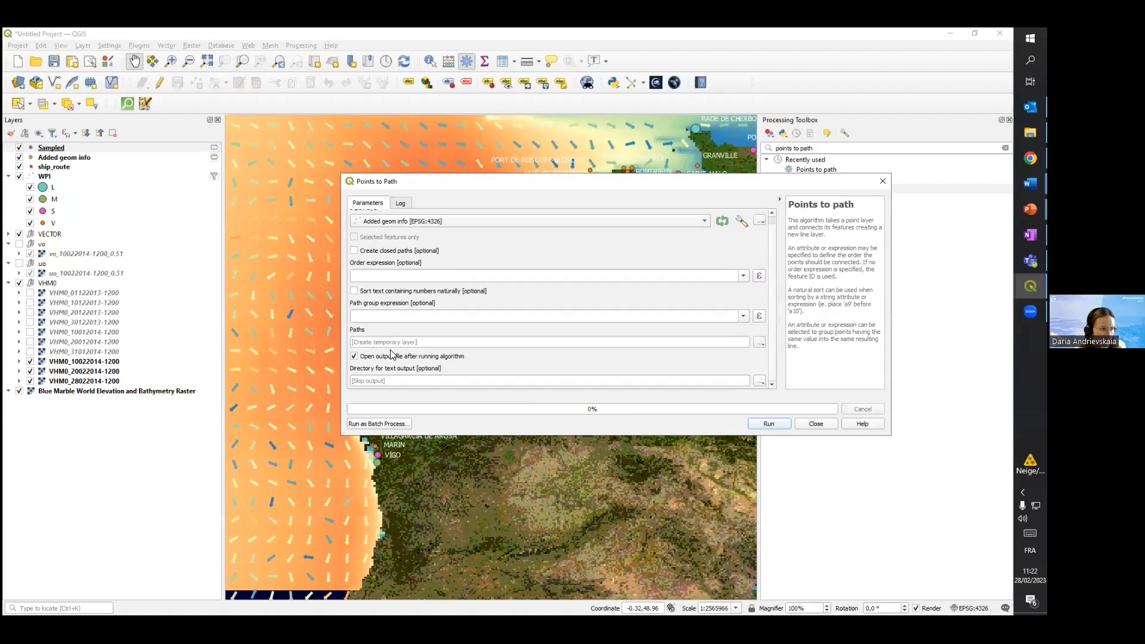
left_click(770, 424)
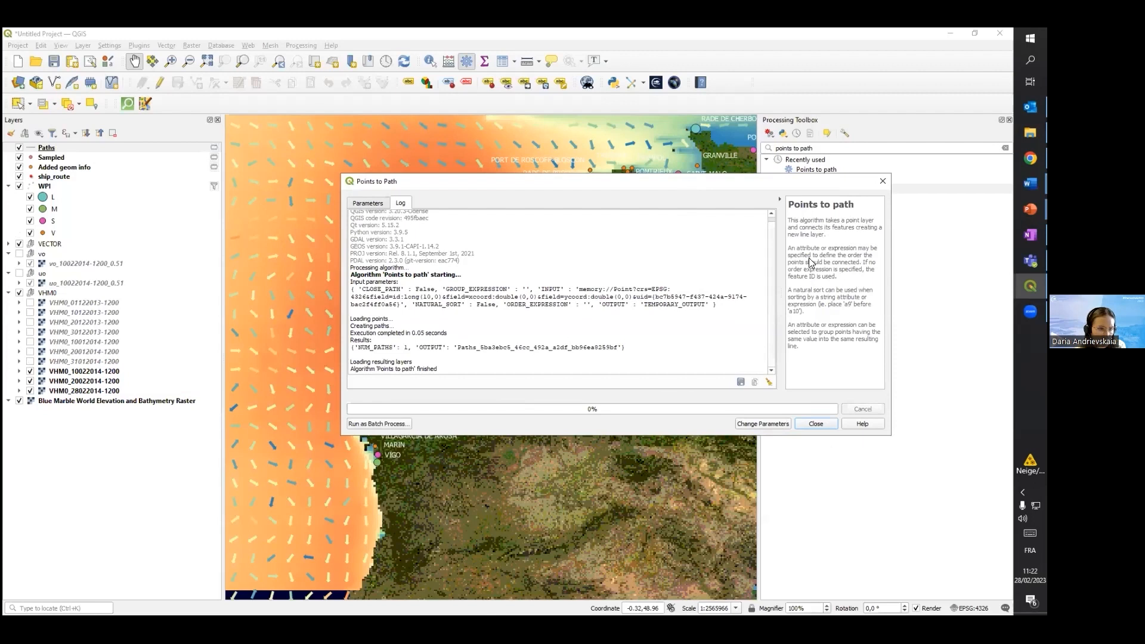
key("Escape")
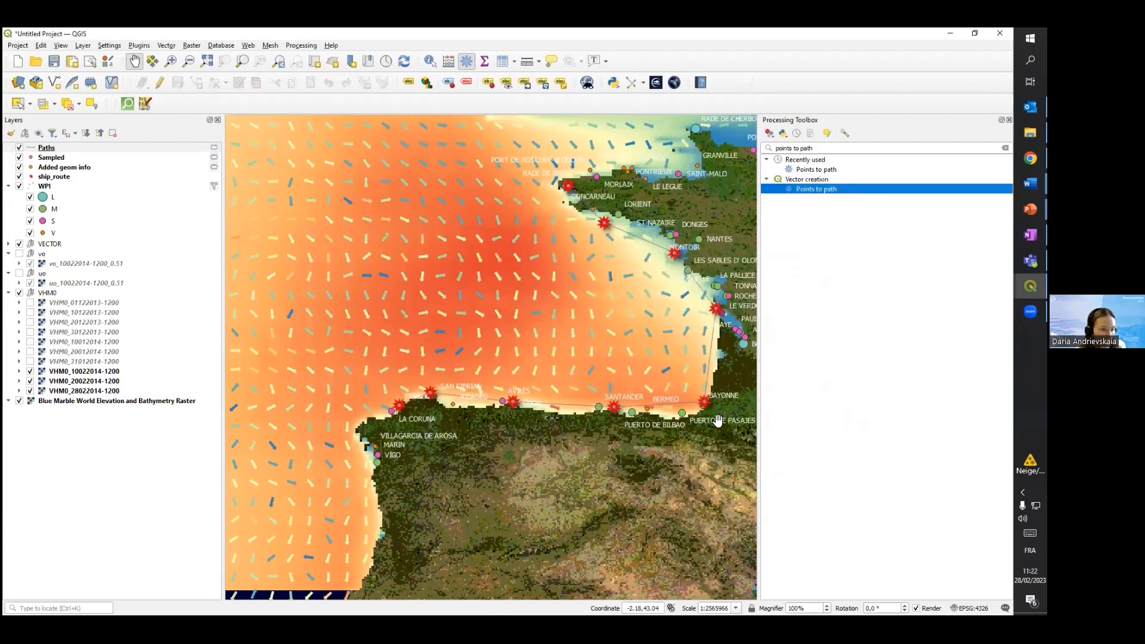
Open the Paths layer's symbology and choose the dash black line symbol for the ship route
scroll(425, 393, "up", 1)
scroll(591, 406, "down", 2)
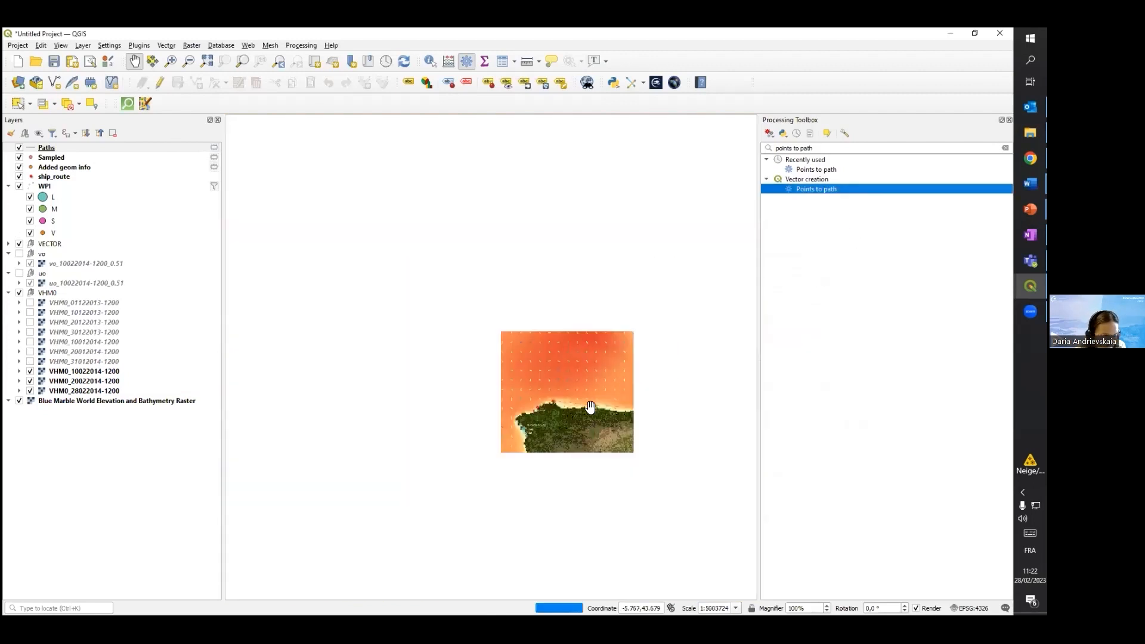
left_click_drag(595, 343, 543, 369)
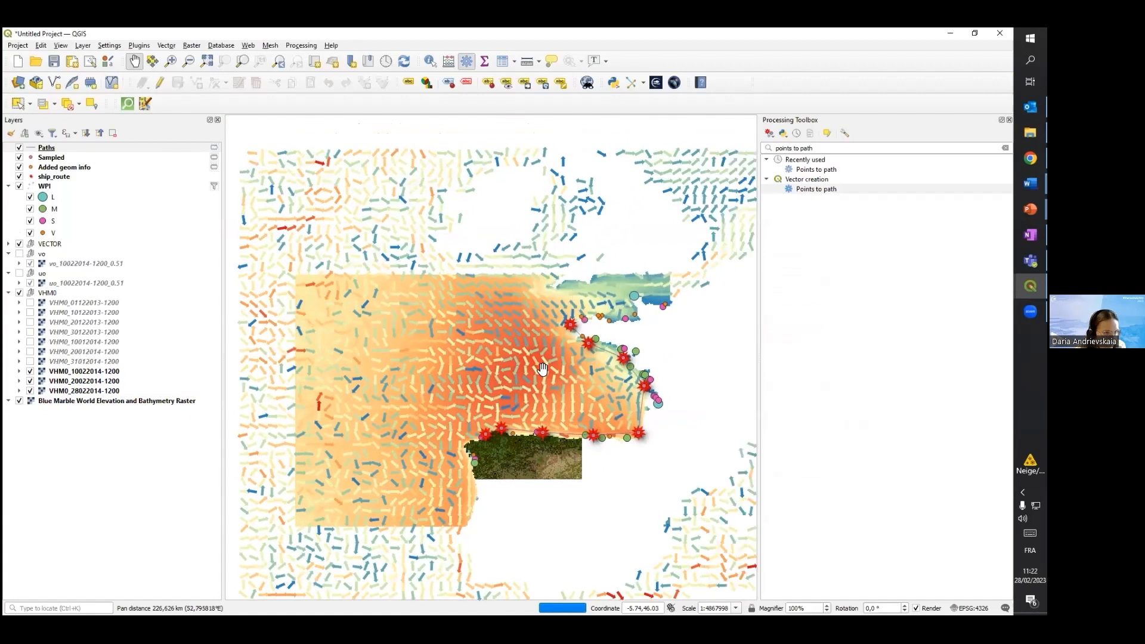
scroll(542, 368, "up", 1)
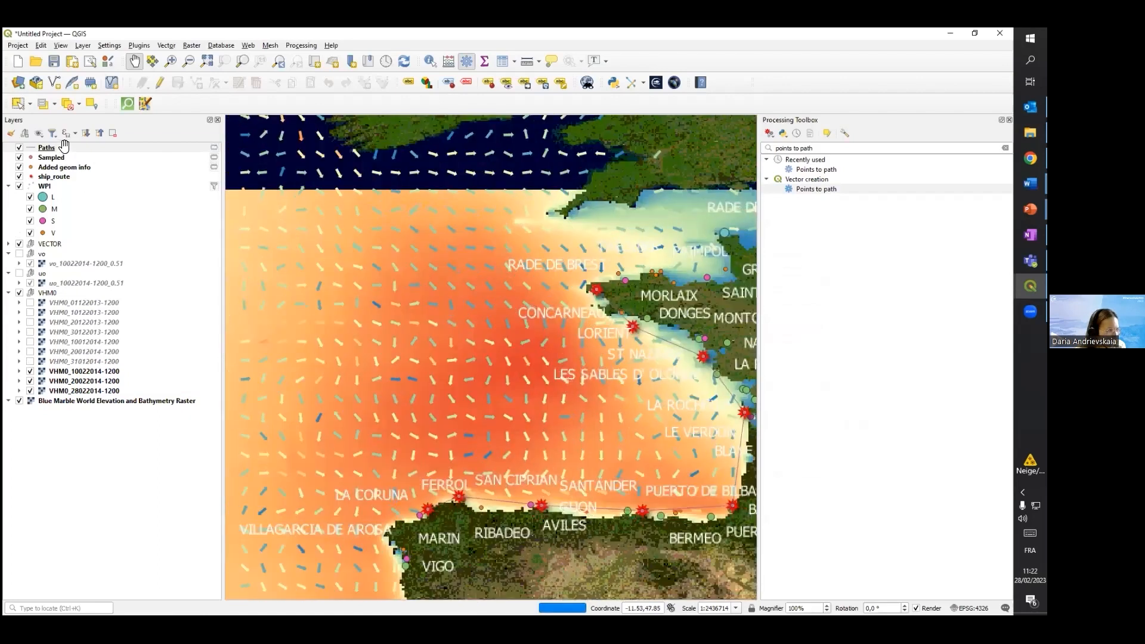
right_click(65, 145)
left_click(102, 413)
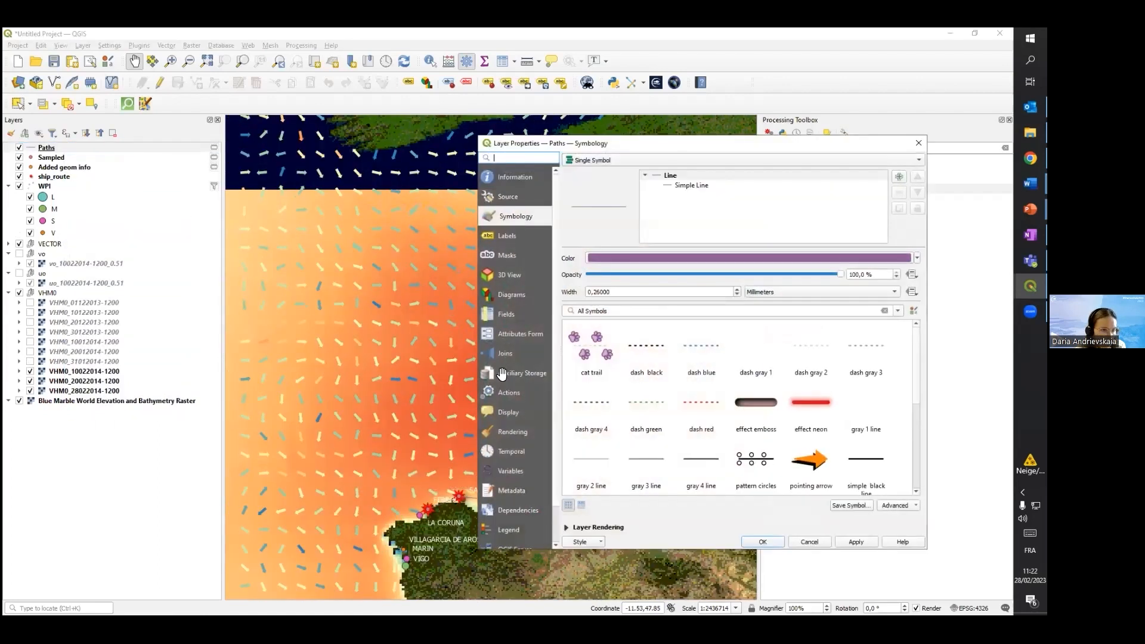
left_click(648, 346)
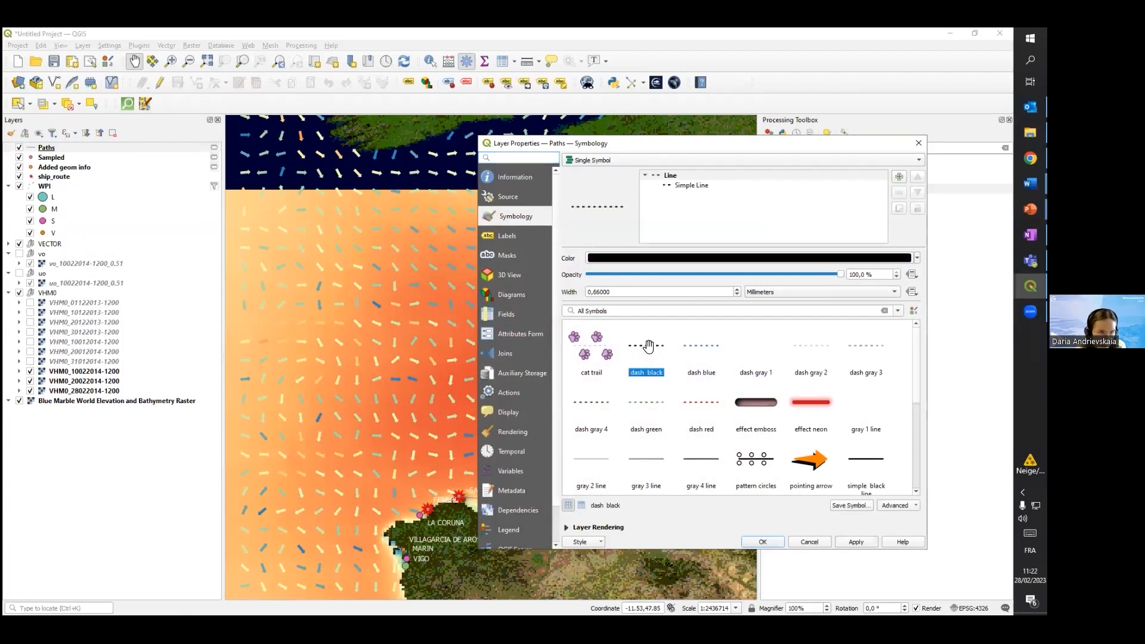
Set the Paths line width to 0.86 mm, increase it once more and apply the symbology
left_click(597, 292)
key("BackSpace")
type("5")
type("8")
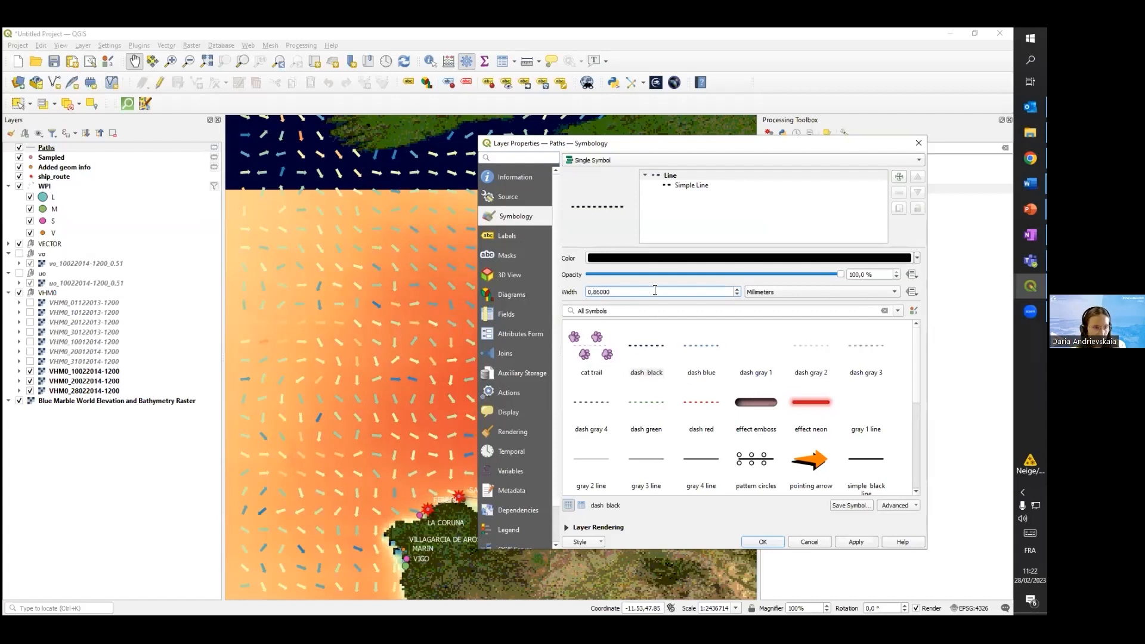
left_click(855, 543)
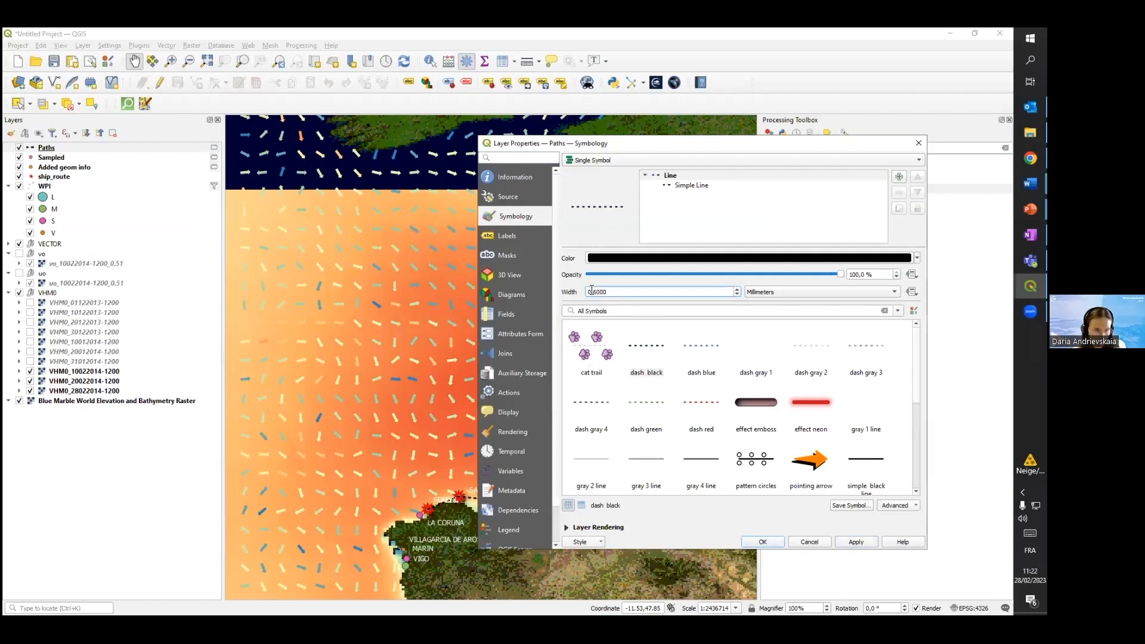
type("1")
left_click(854, 543)
left_click(759, 542)
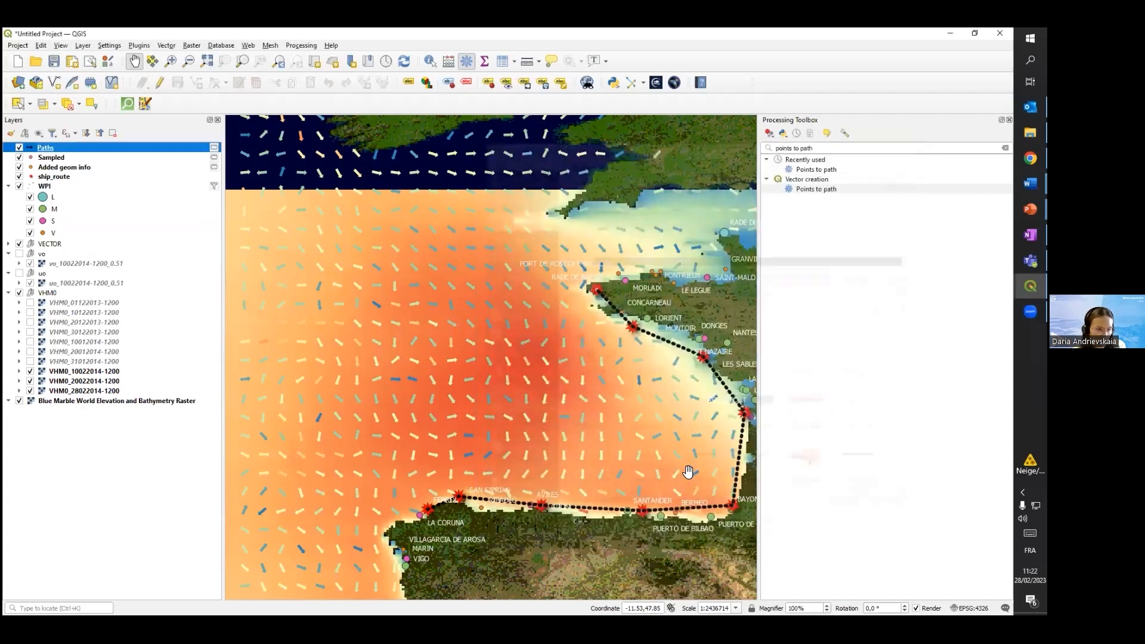
left_click_drag(648, 425, 562, 377)
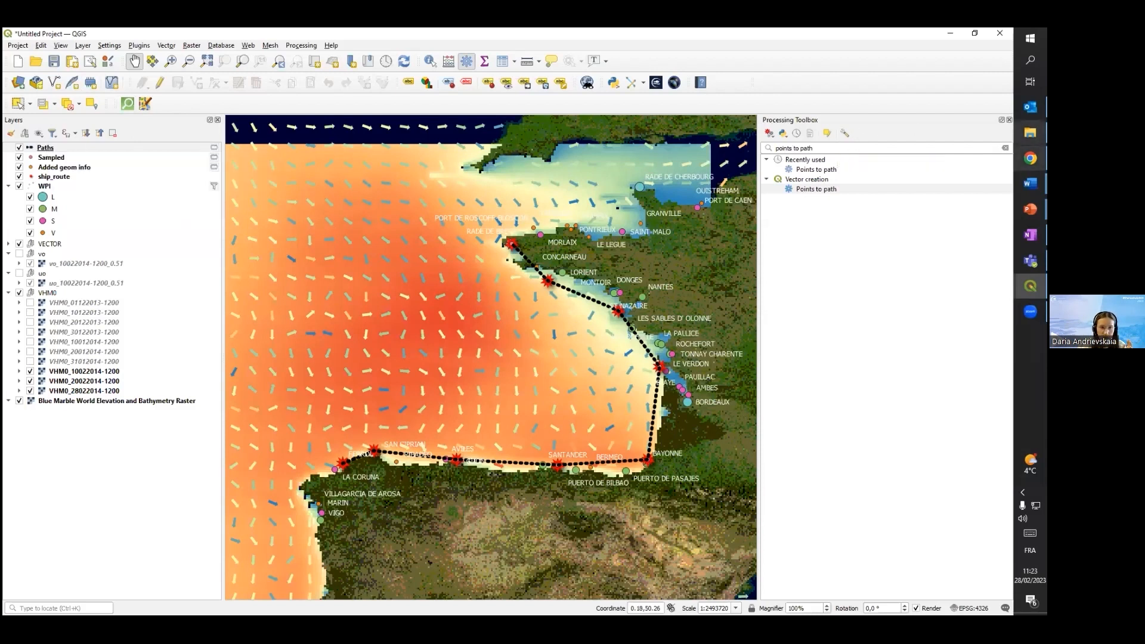
Clear the algorithm search and list the recently used algorithms
left_click(1005, 147)
left_click(767, 160)
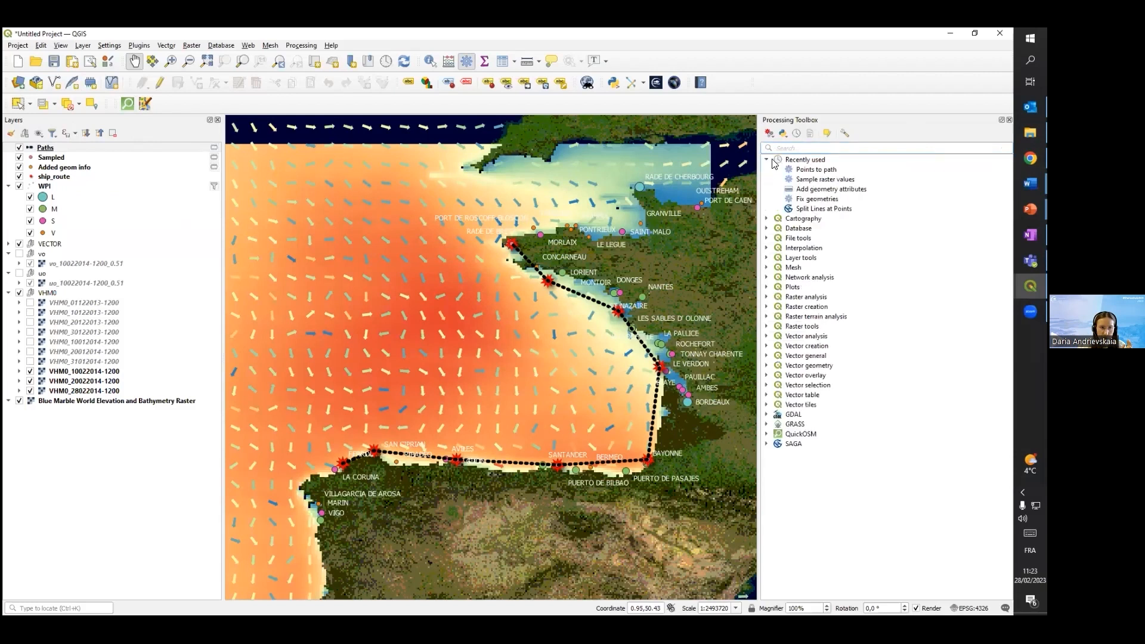
Run Add geometry attributes on the Paths layer with Ellipsoidal calculation, output as a temporary layer
left_click(826, 189)
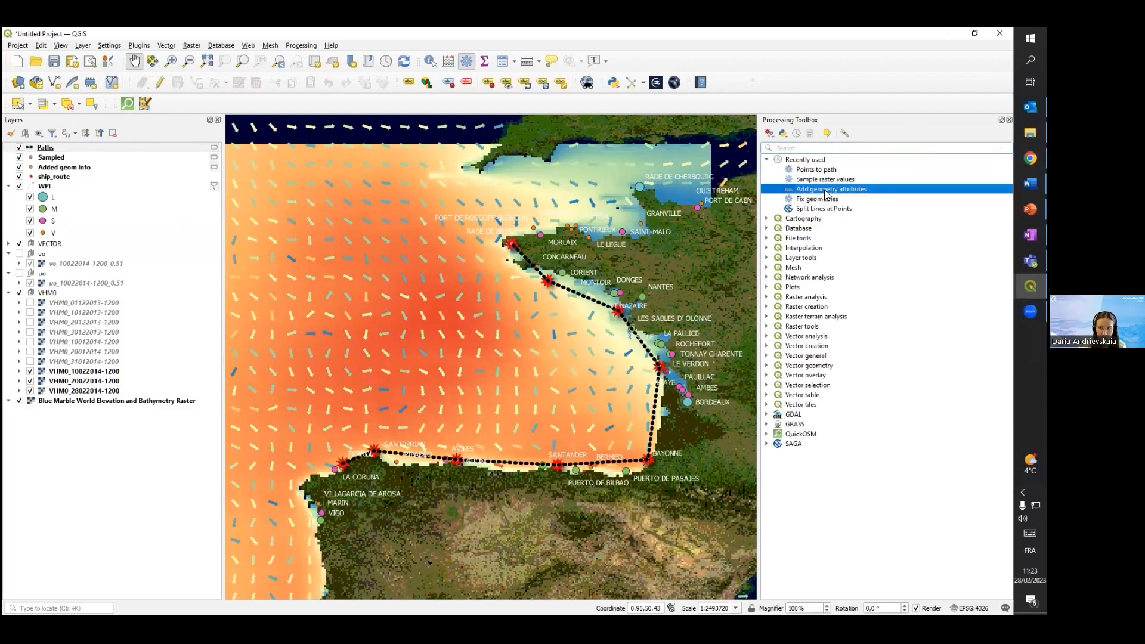
double_click(826, 191)
left_click(369, 282)
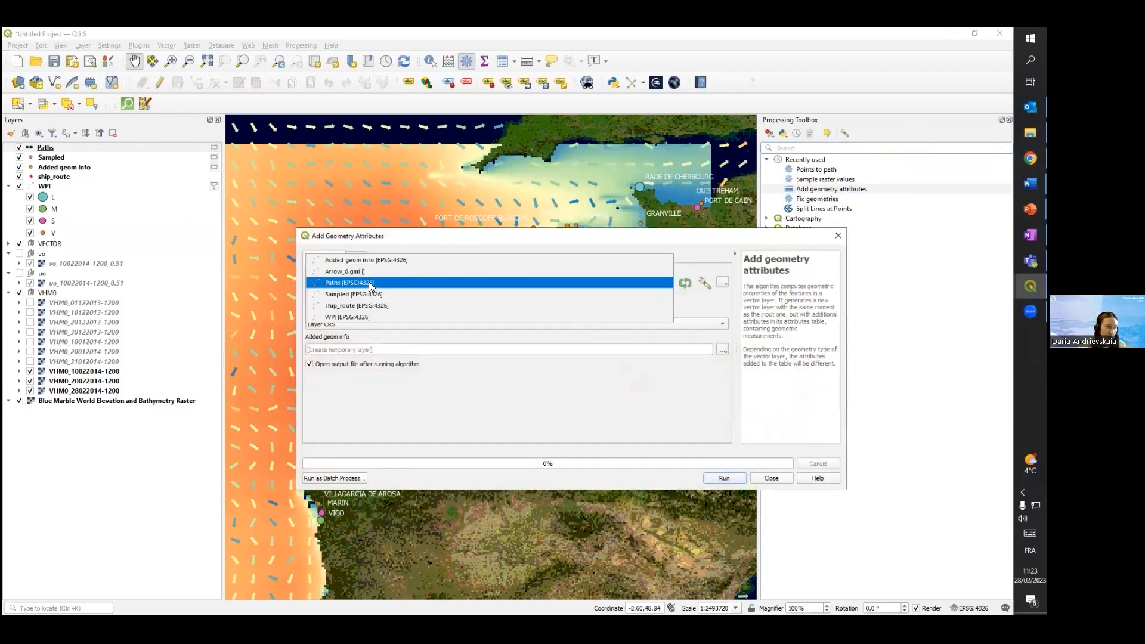
left_click(368, 282)
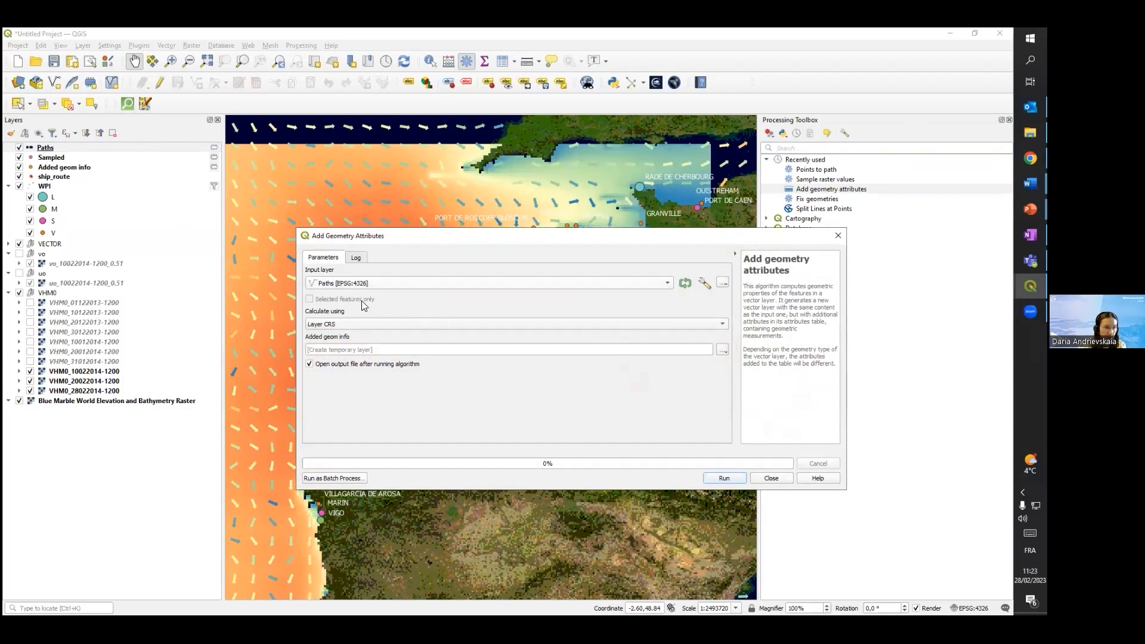
left_click(363, 323)
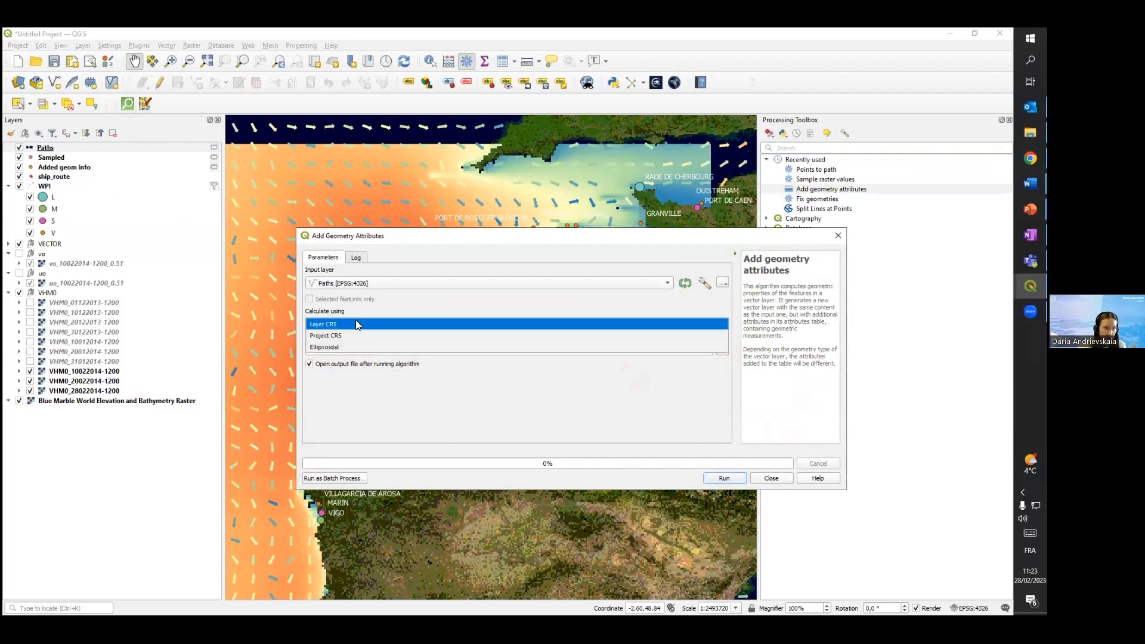
left_click(344, 348)
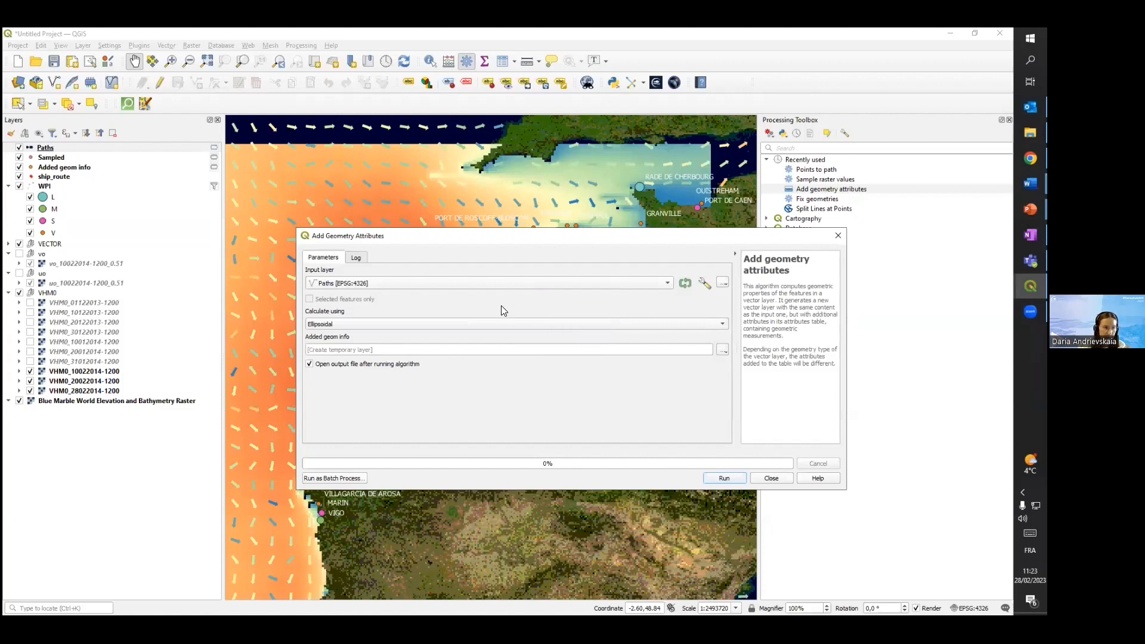
left_click(723, 479)
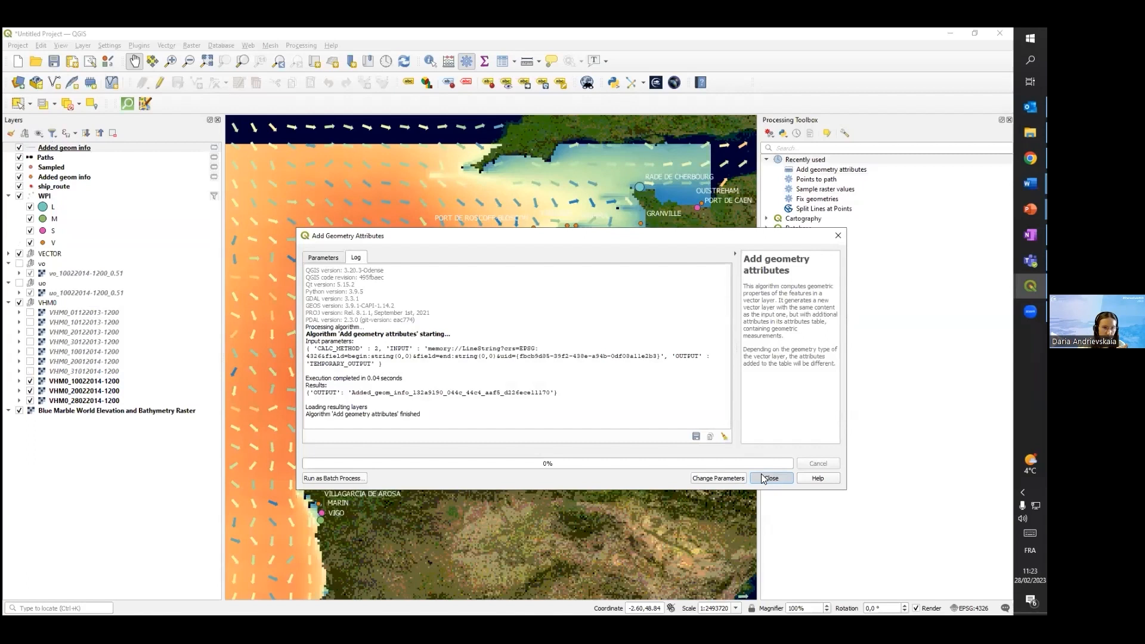
left_click(771, 480)
Review the attribute table of the new Added geom info line layer, close it and hide that layer on the map
left_click(24, 148)
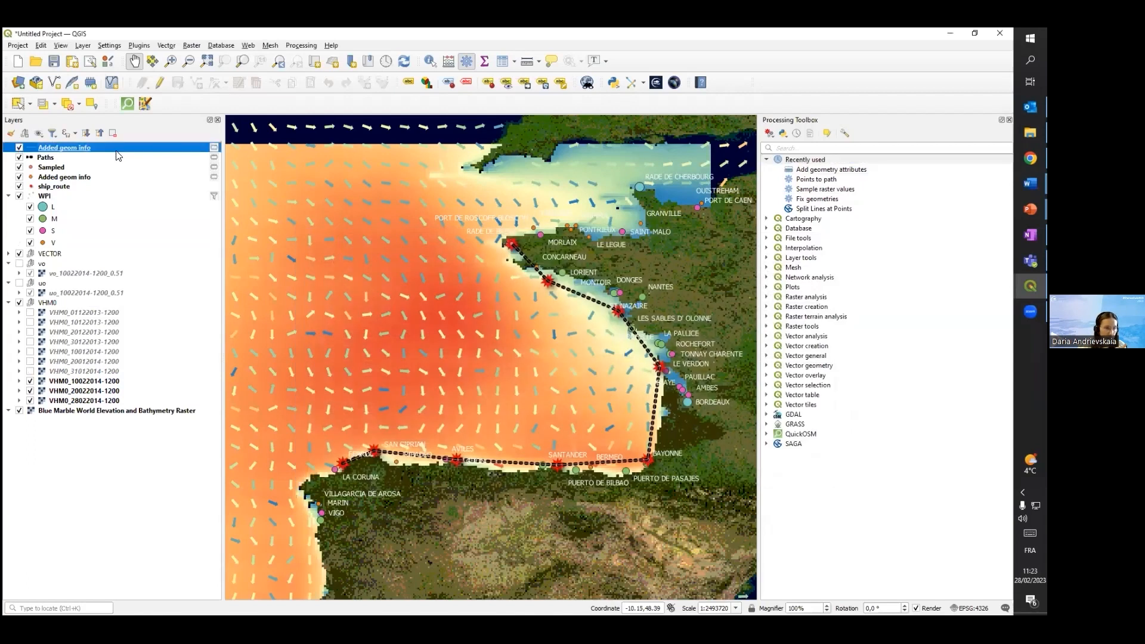
right_click(90, 147)
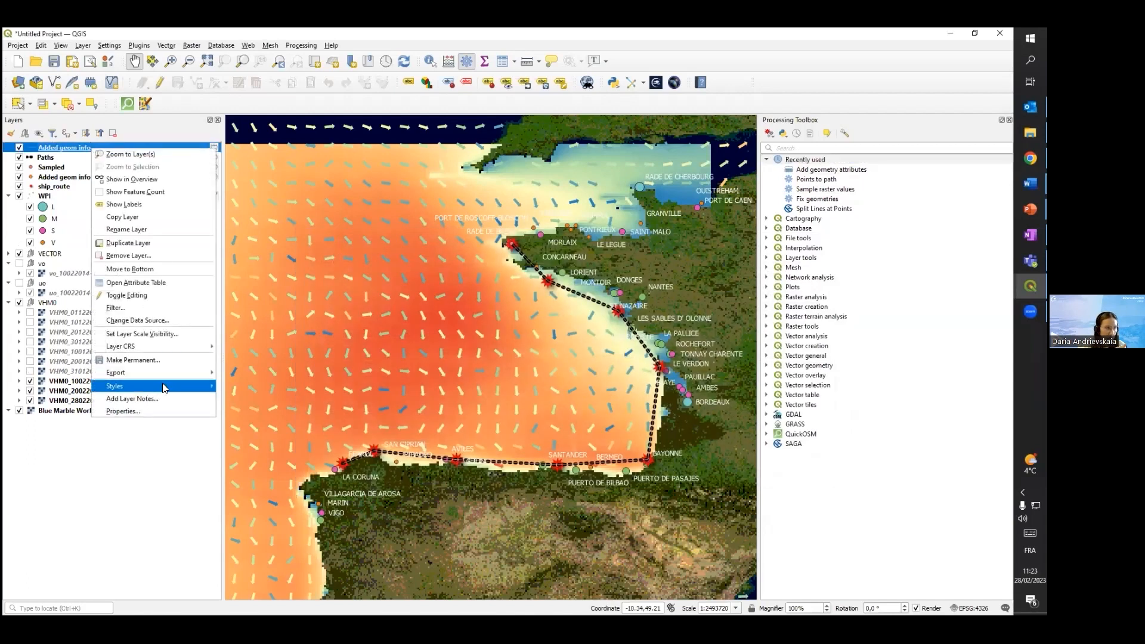
left_click(137, 283)
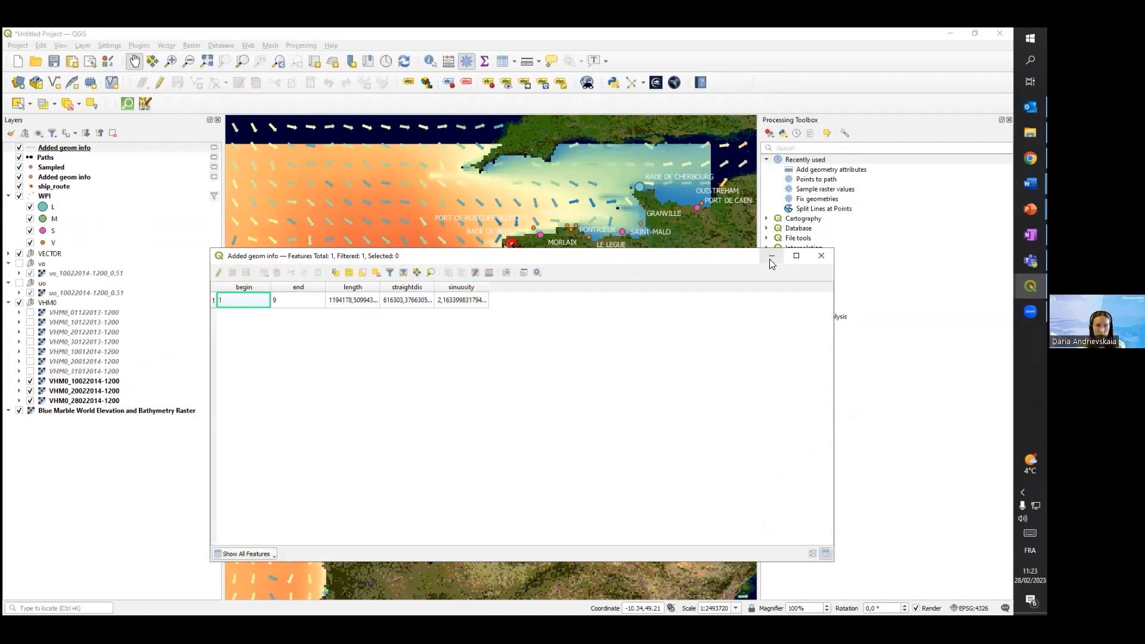
left_click(821, 256)
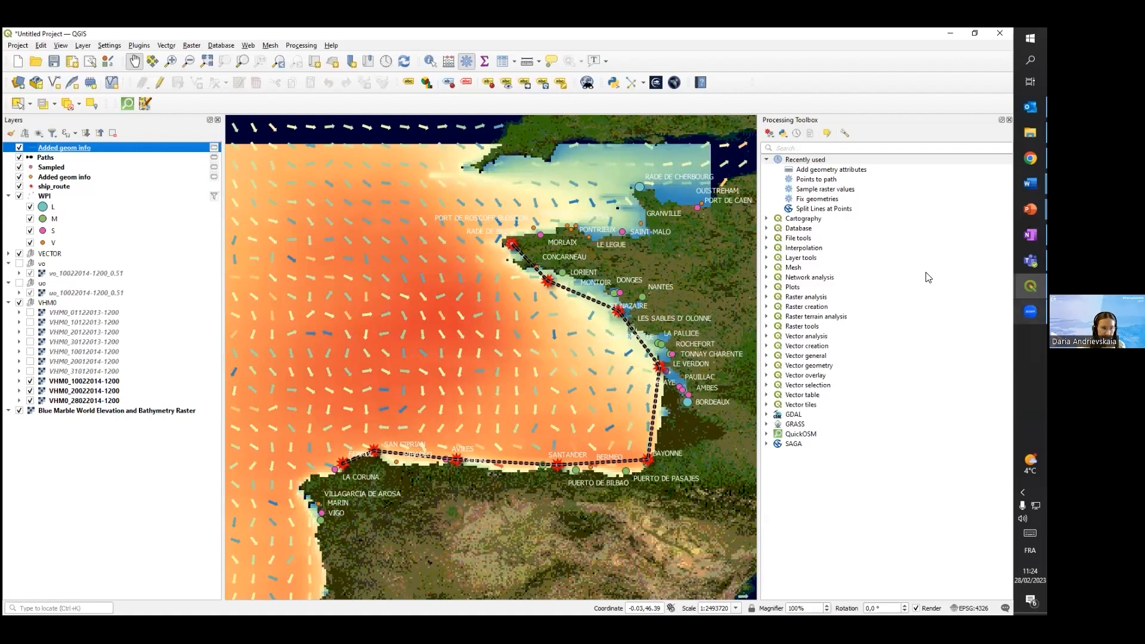
left_click(18, 148)
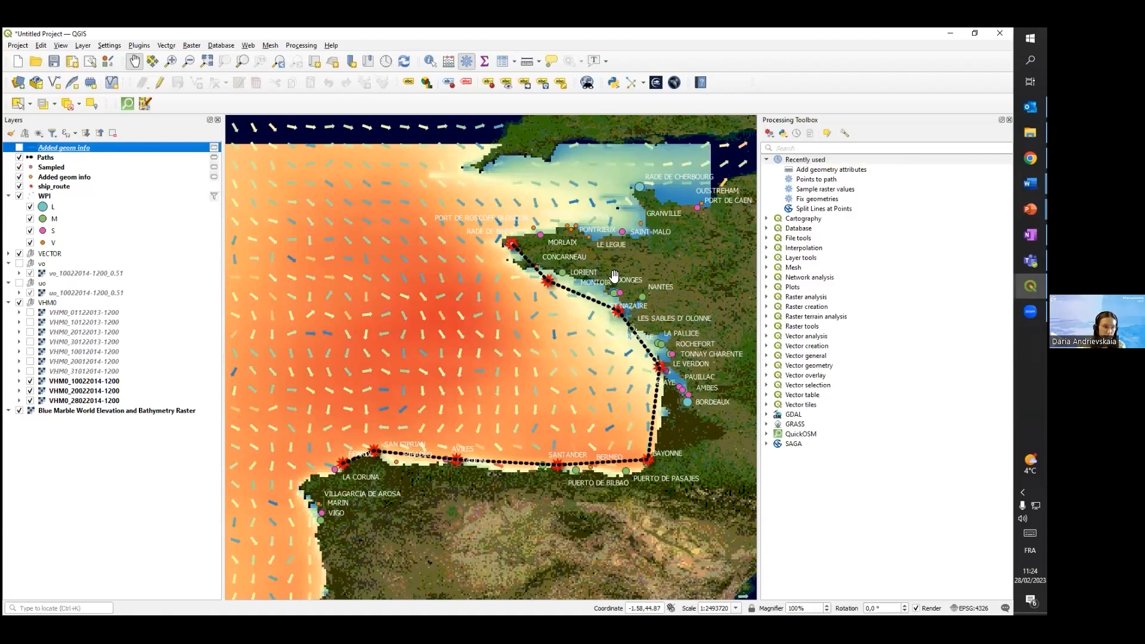
Search the processing algorithms for "split l", open SAGA's Split Lines at Points and dismiss its version warning
left_click(808, 146)
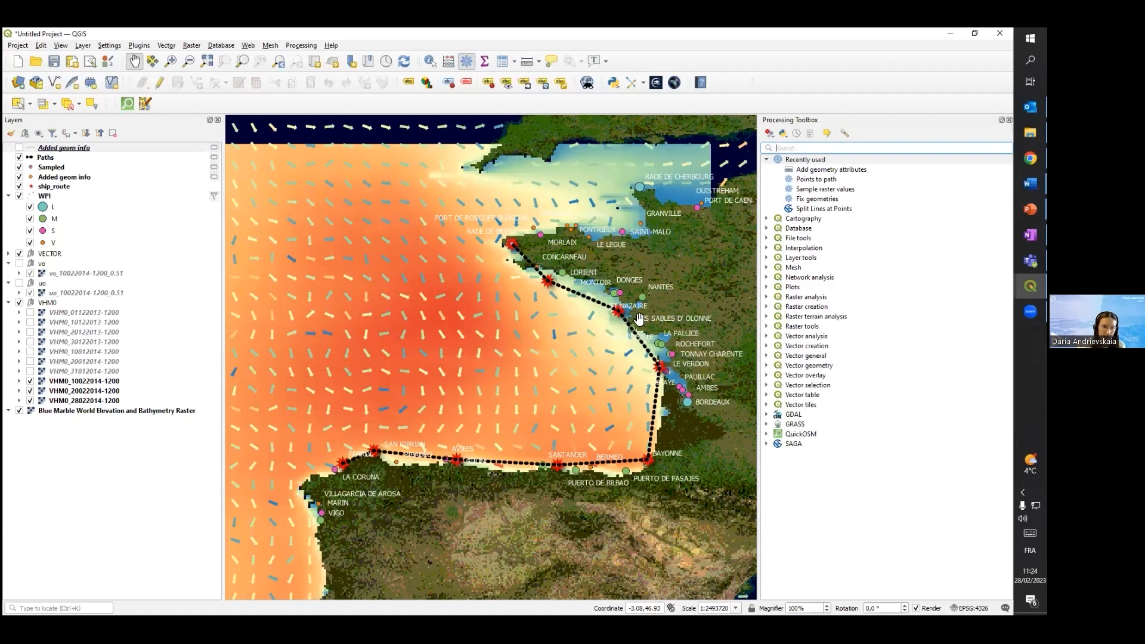
type("split l")
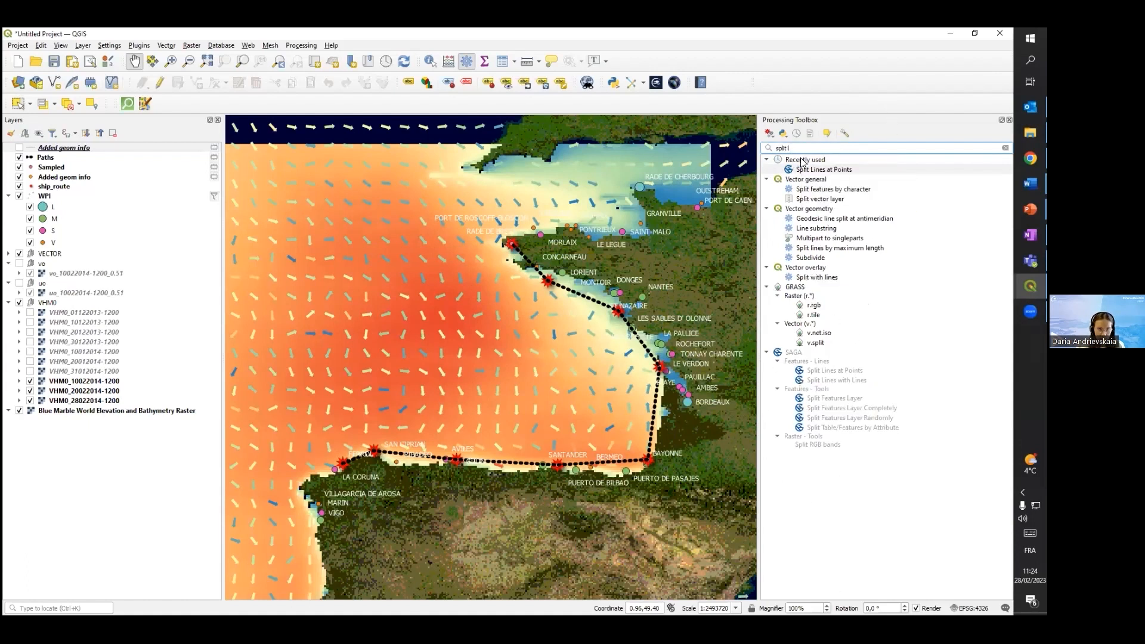
left_click(793, 353)
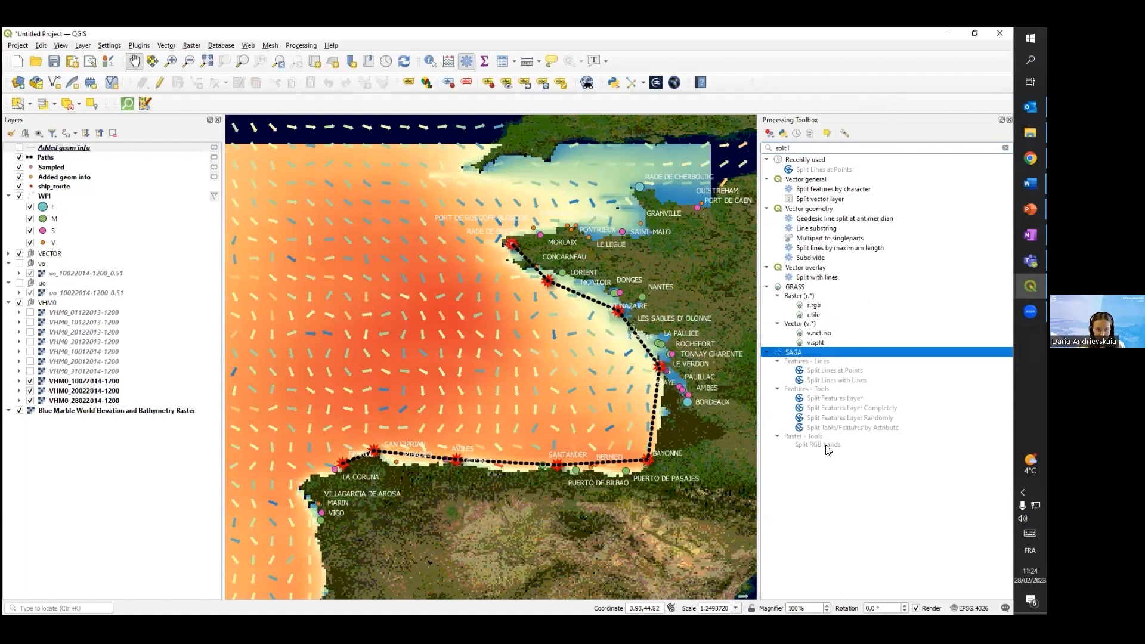
double_click(831, 370)
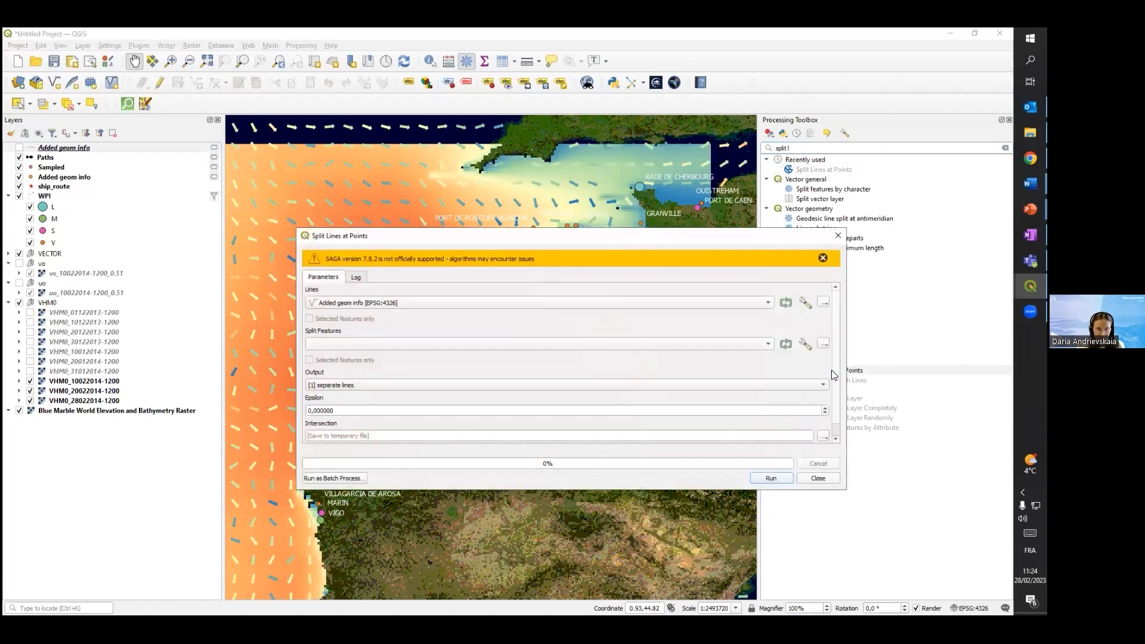
left_click(823, 258)
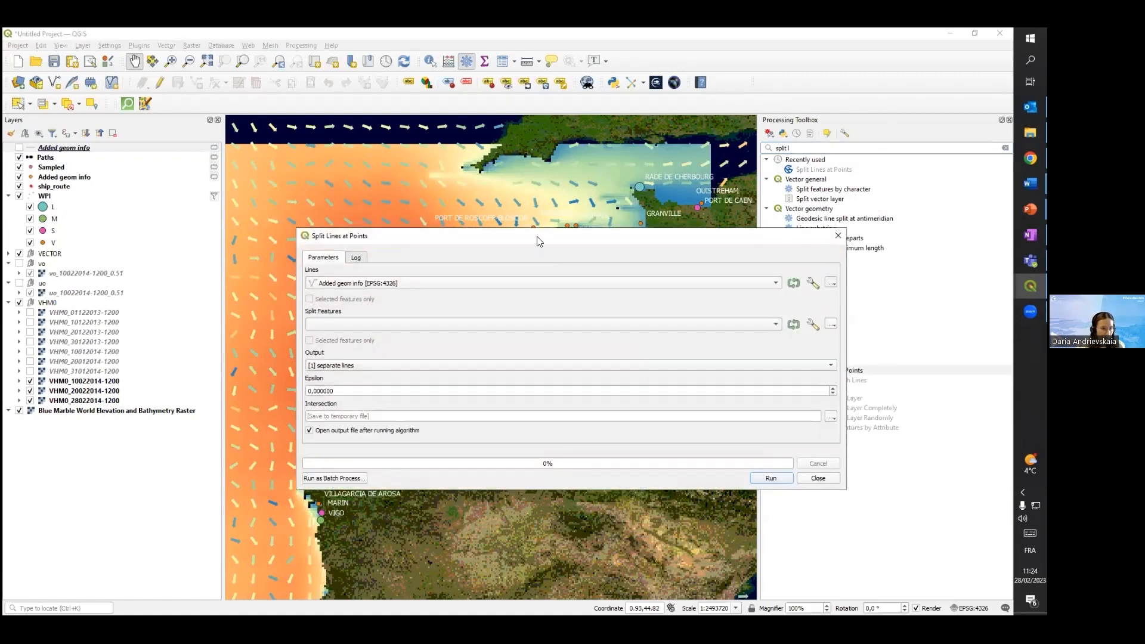
left_click_drag(538, 240, 528, 200)
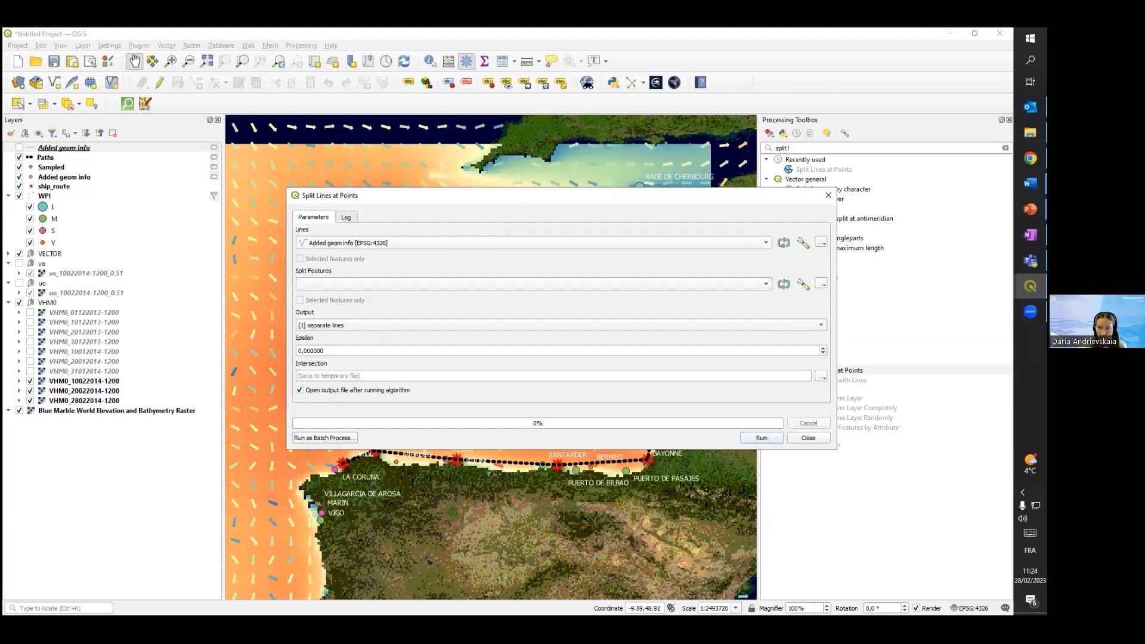
Split the Paths layer at the ship_route points into separate lines, saving the result to a temporary file
left_click(375, 244)
left_click(338, 251)
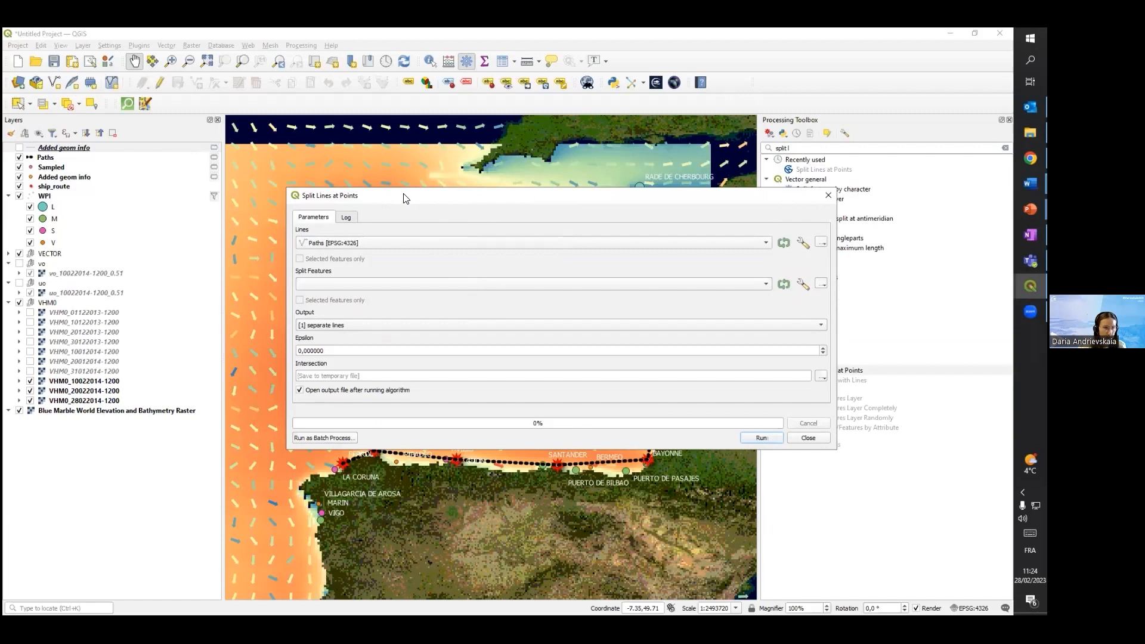
left_click(347, 284)
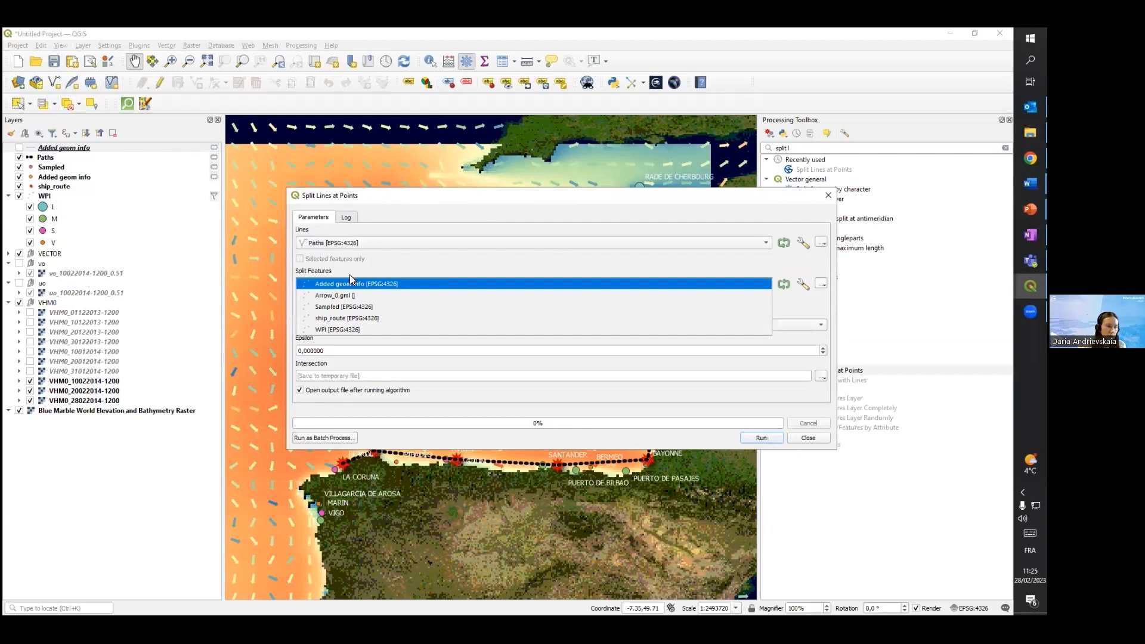
left_click(370, 318)
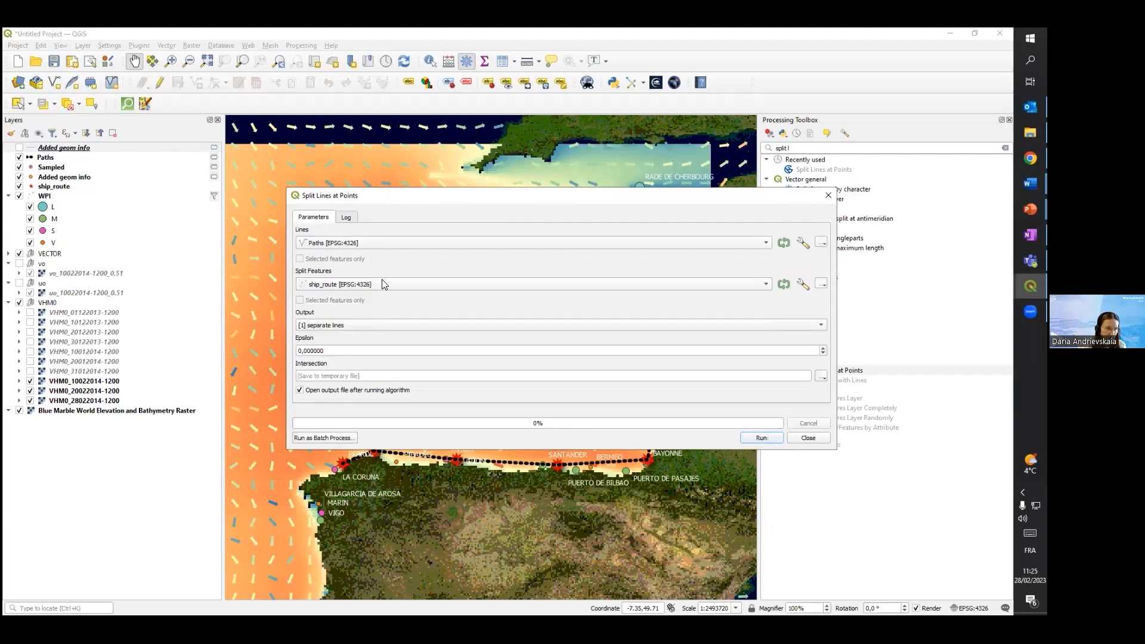
left_click(766, 436)
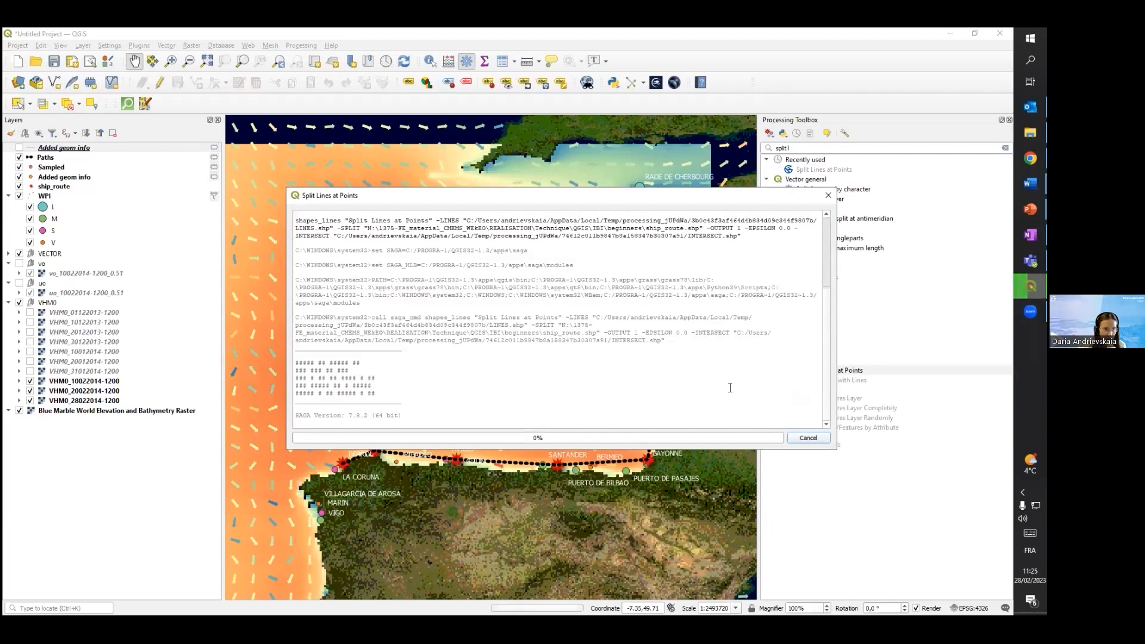
left_click(808, 438)
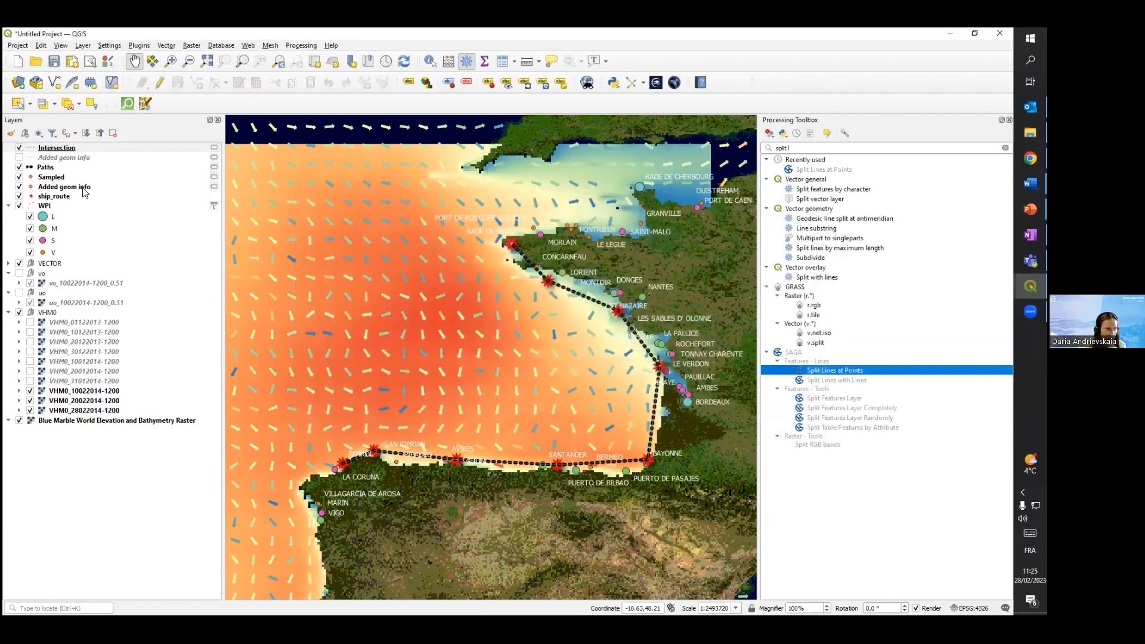
Toggle the Intersection layer's visibility off and on, and examine its attribute table for the split route segments
left_click(19, 148)
left_click(20, 148)
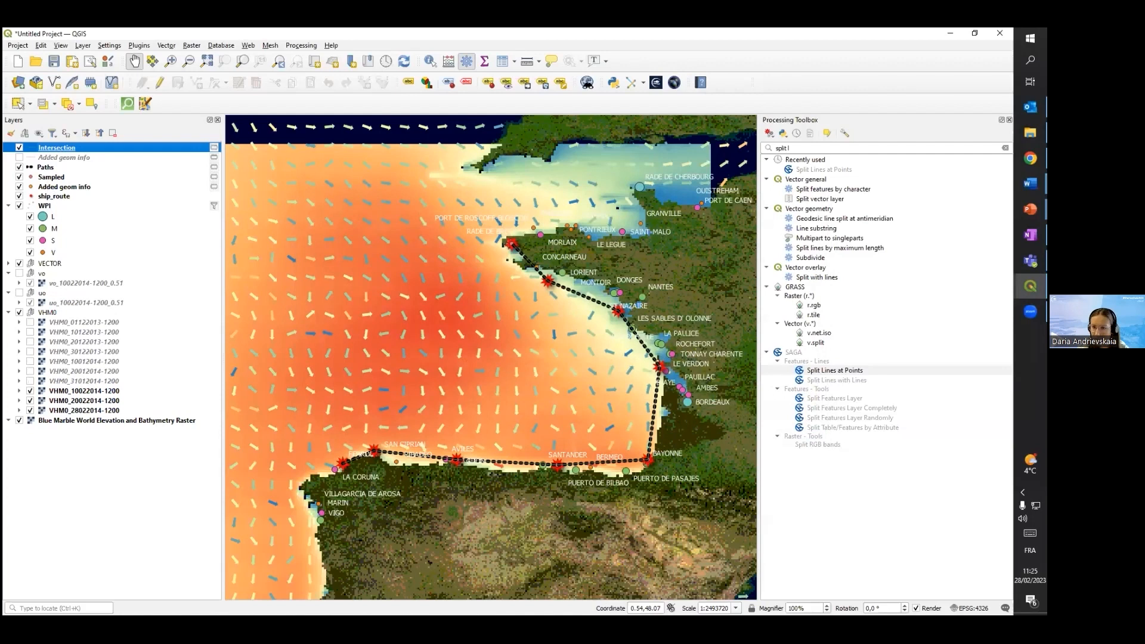
right_click(79, 148)
left_click(141, 282)
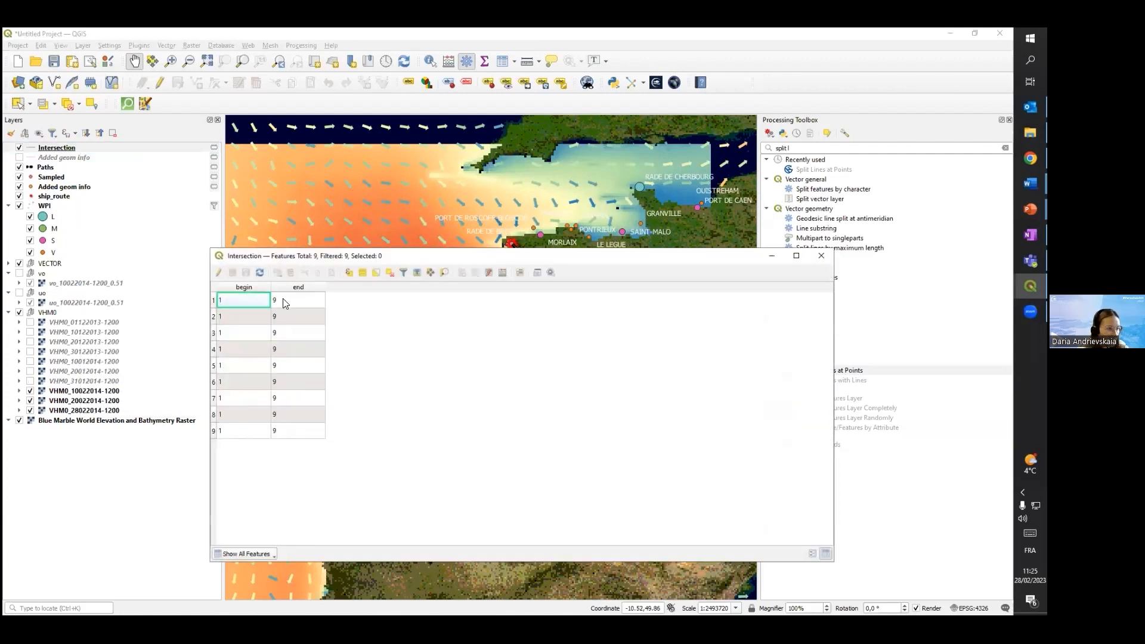
left_click_drag(401, 257, 431, 284)
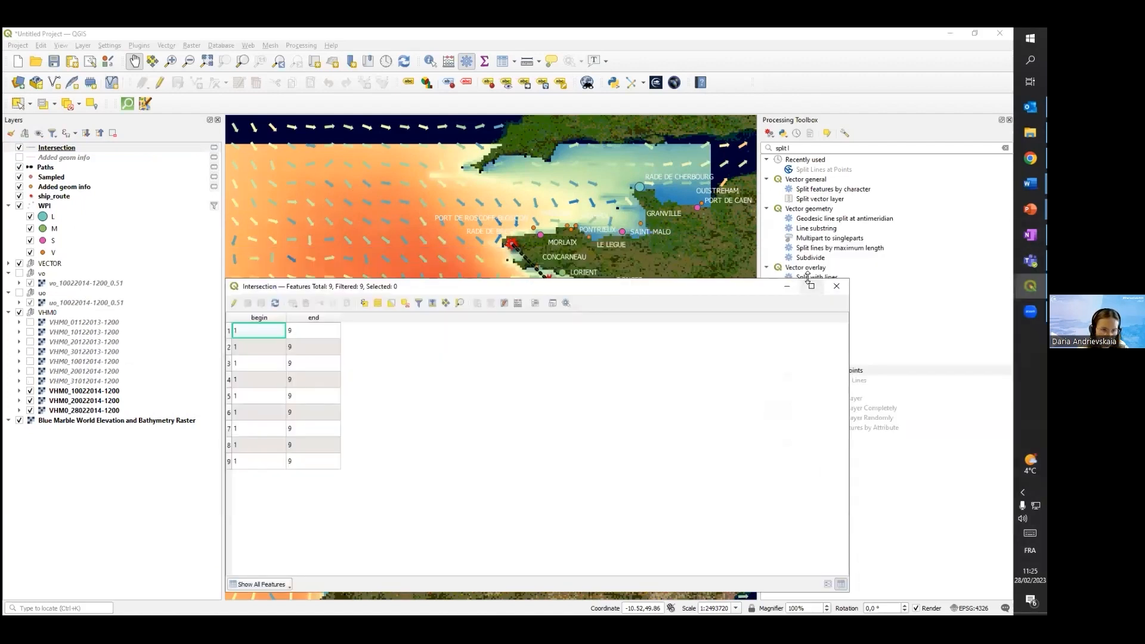
left_click(842, 287)
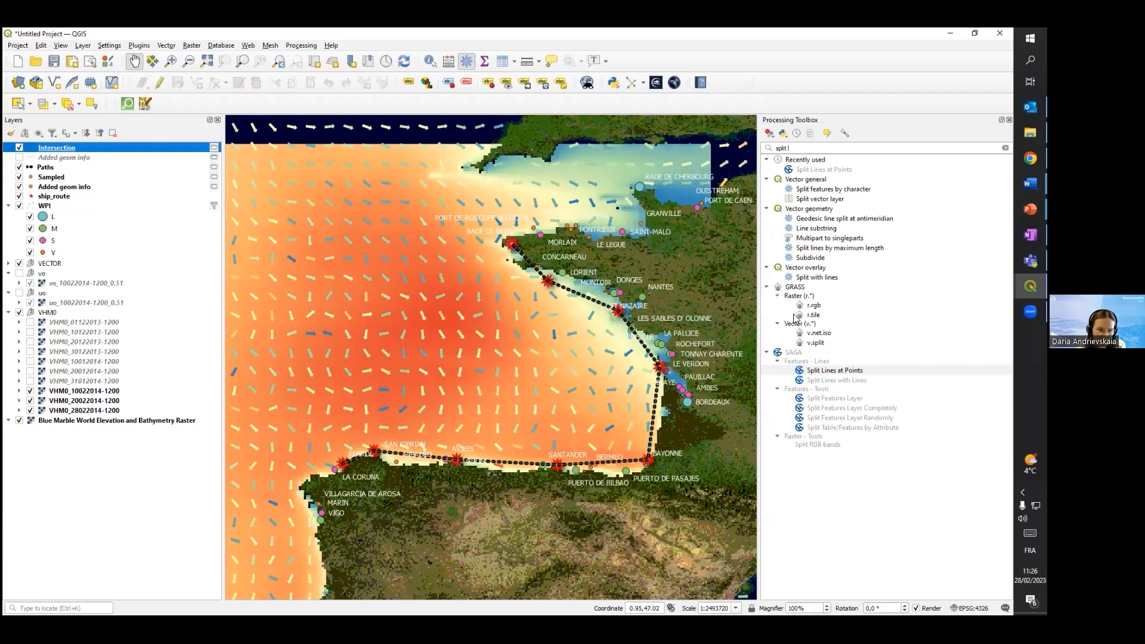
left_click(794, 353)
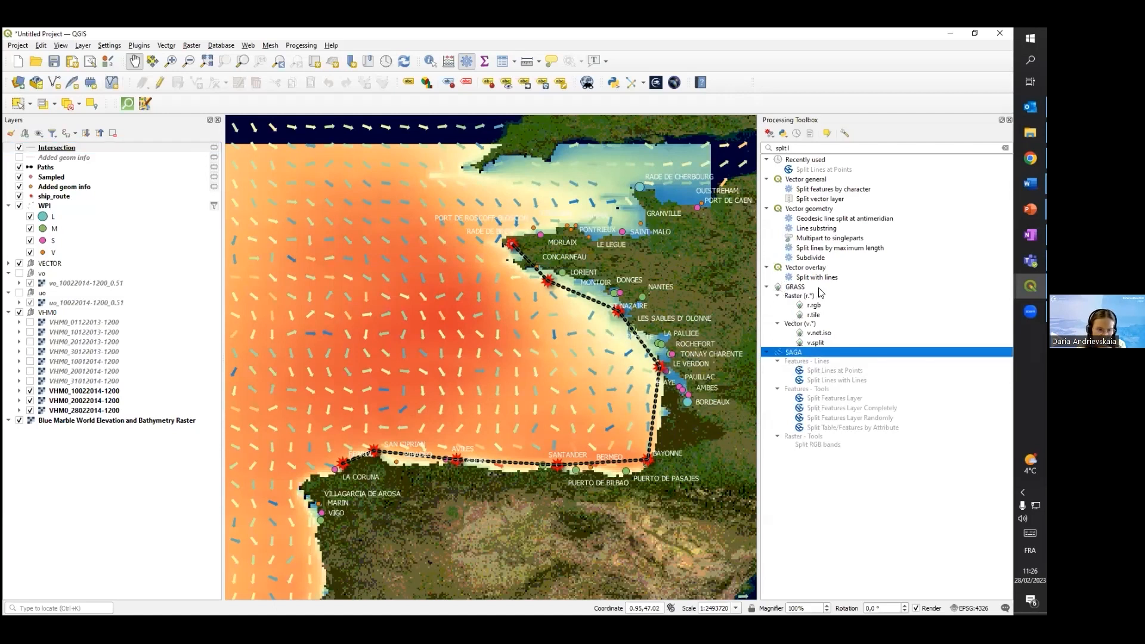
left_click(794, 288)
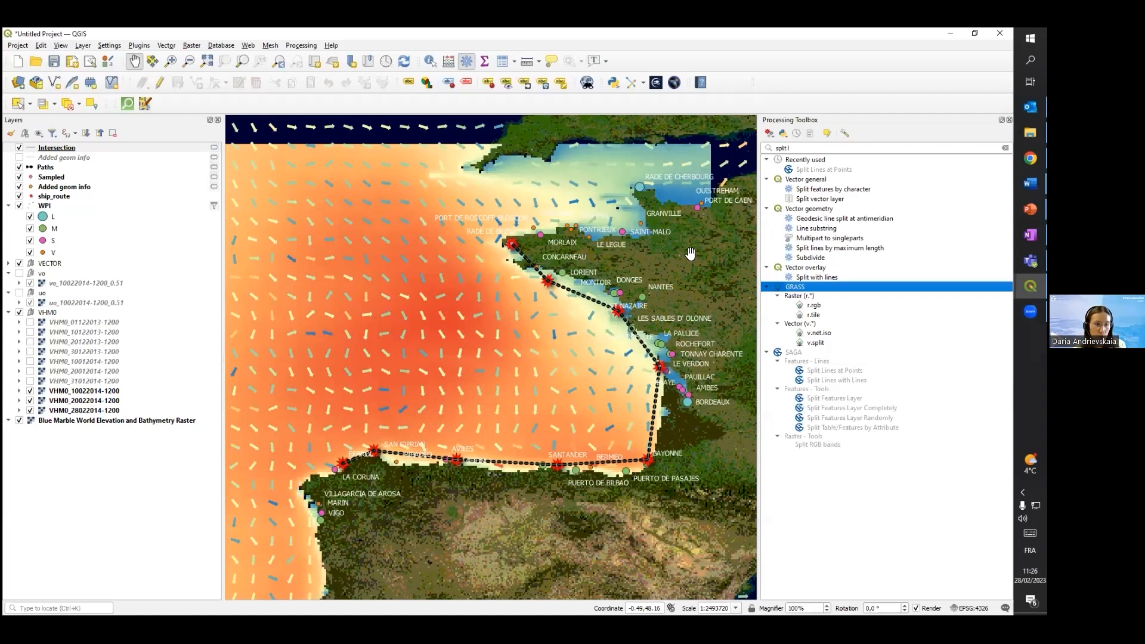
Find the Fix geometries algorithm with "fix g" and run it on the Intersection layer, output as a temporary layer
left_click_drag(800, 148, 753, 148)
key("BackSpace")
type("fix g")
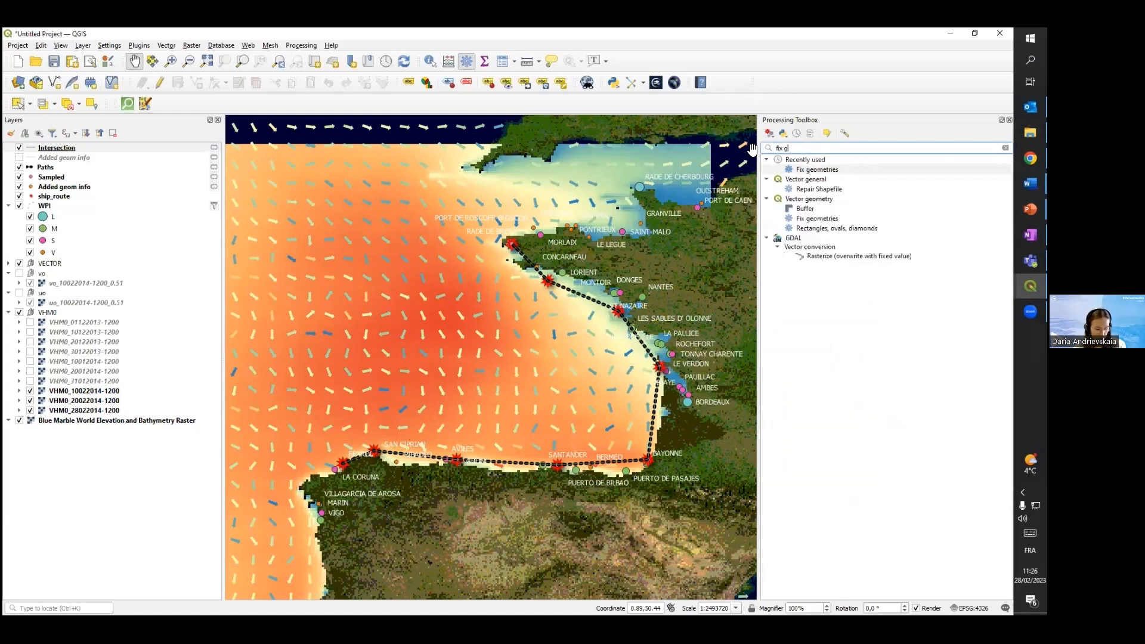
double_click(822, 221)
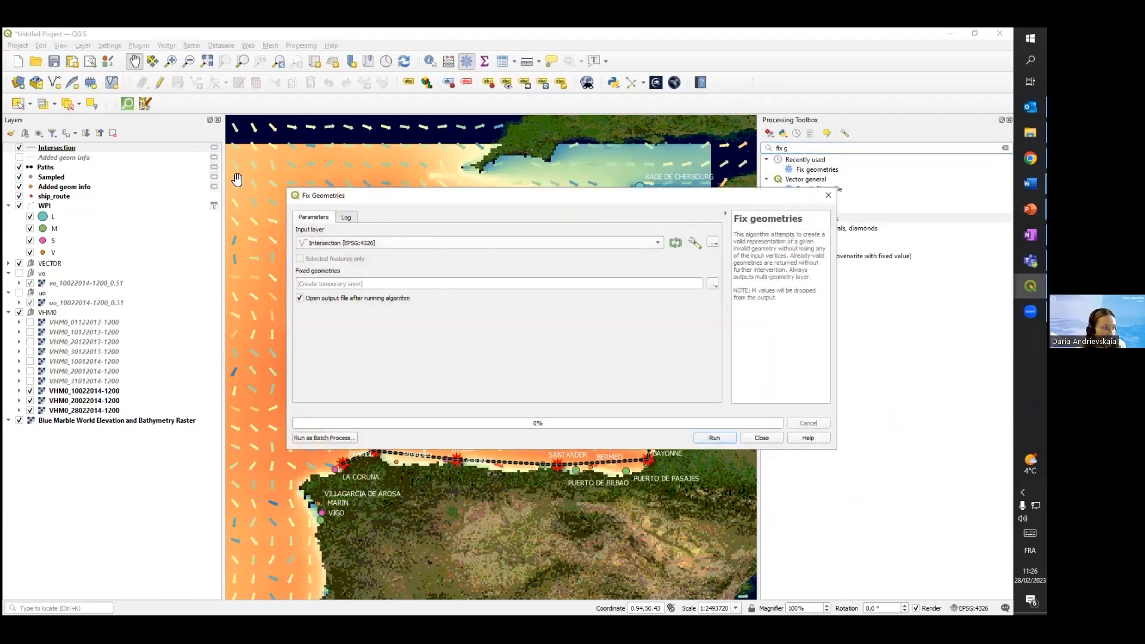
left_click(715, 438)
left_click(753, 438)
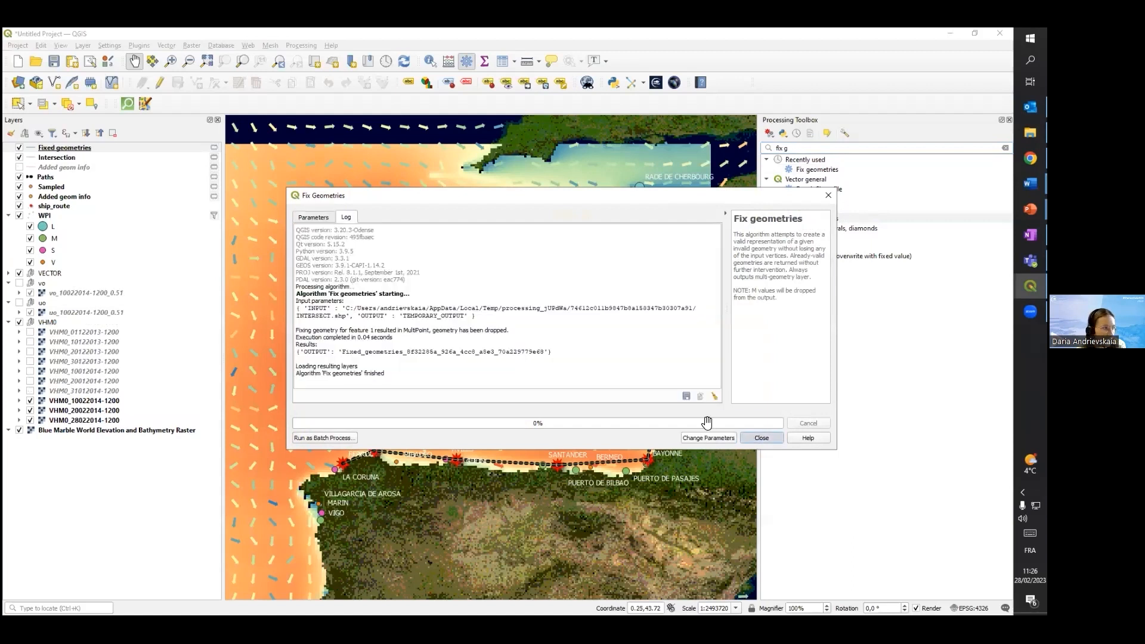
left_click(19, 148)
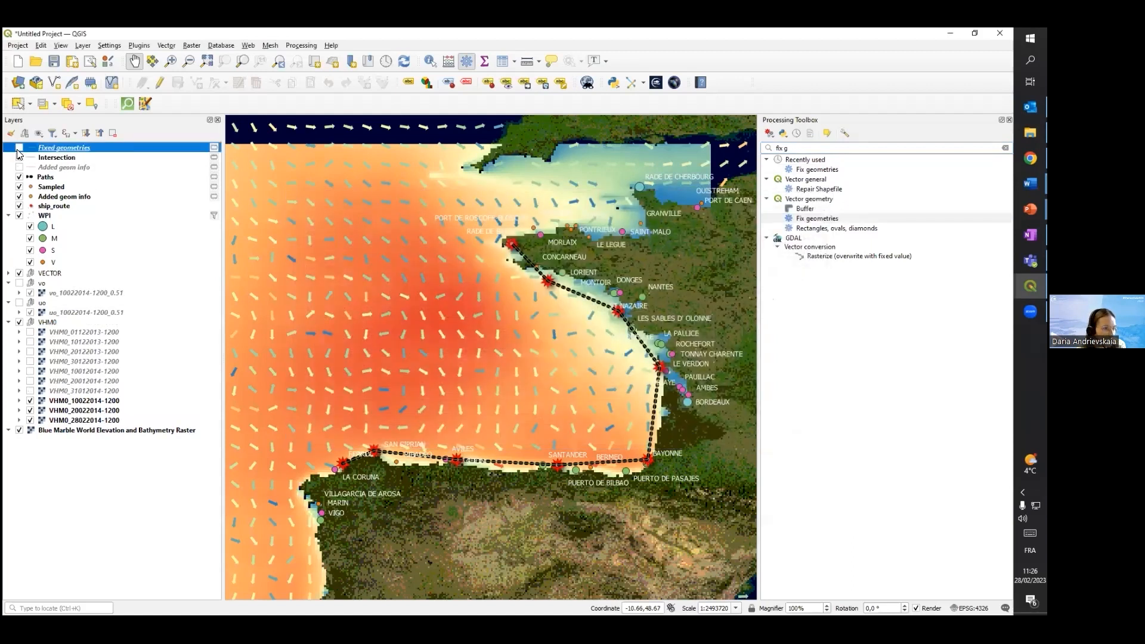
left_click(19, 148)
Clear the "fix g" search in the processing algorithms and expand the recently used ones
left_click(792, 149)
key("BackSpace")
key("BackSpace")
key("BackSpace")
key("BackSpace")
key("BackSpace")
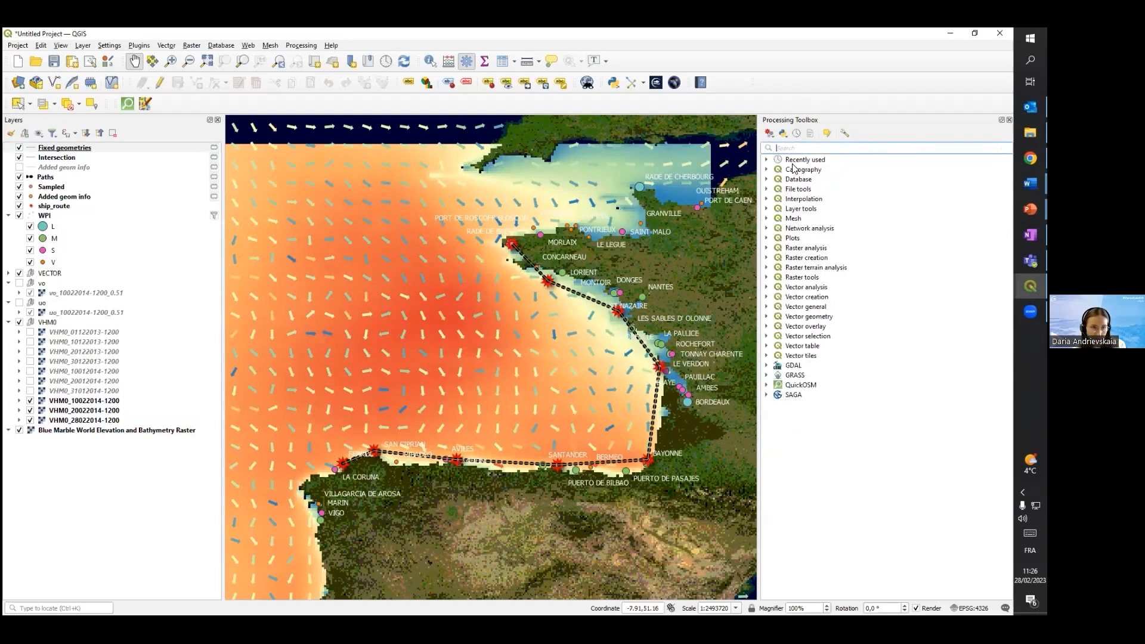
left_click(767, 160)
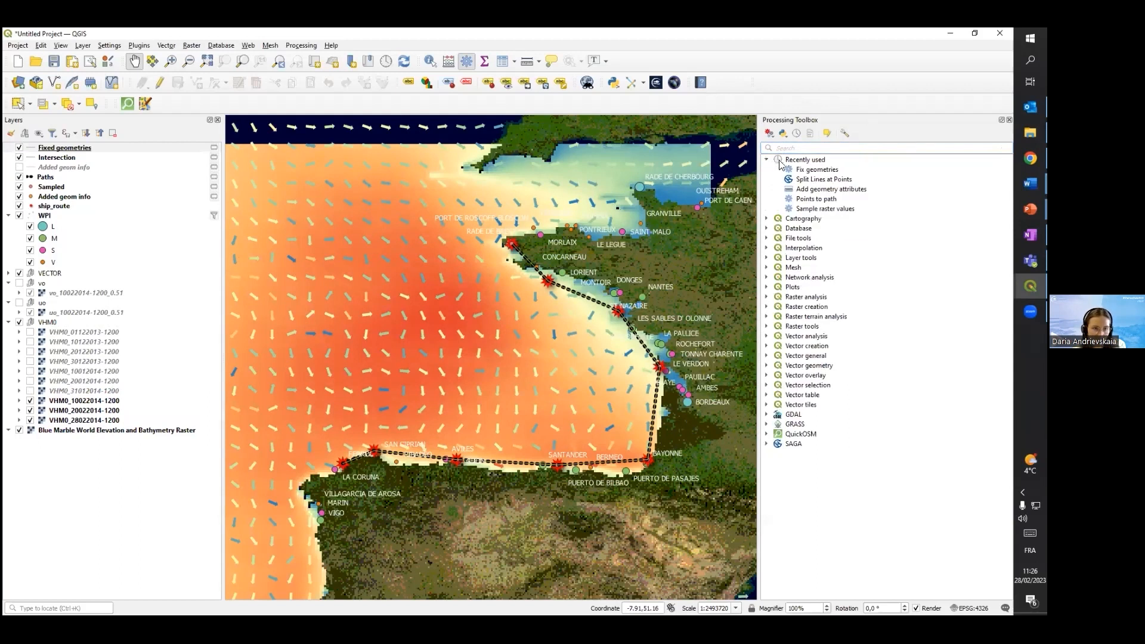
Run Add geometry attributes on the Fixed geometries layer, with the result as a temporary layer
double_click(826, 189)
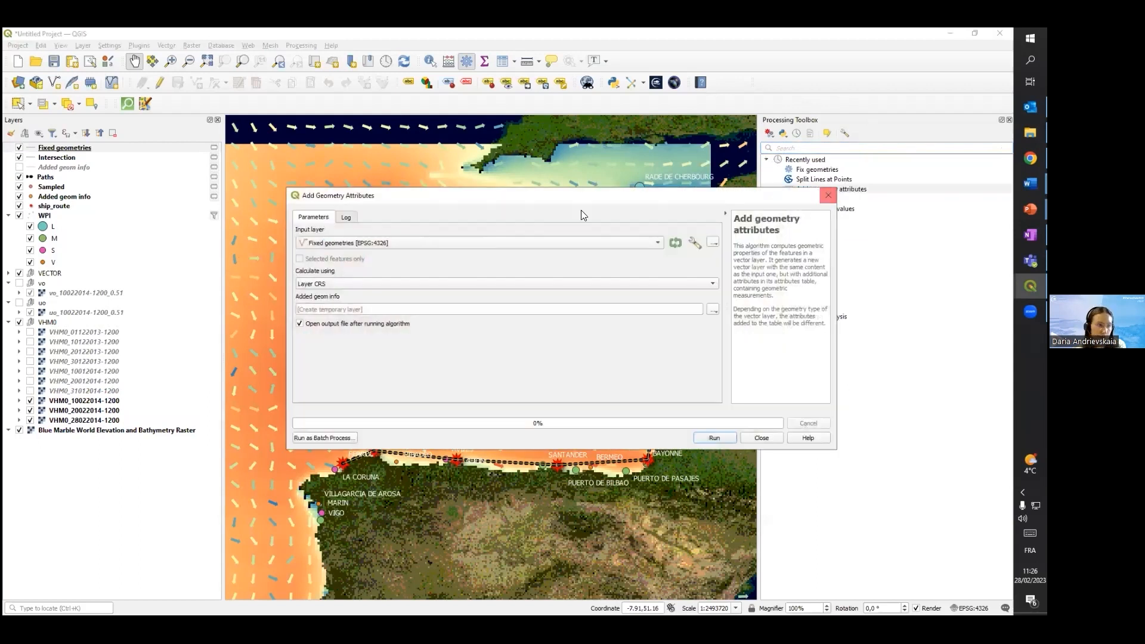
left_click(370, 284)
left_click(326, 311)
left_click(715, 438)
left_click(762, 438)
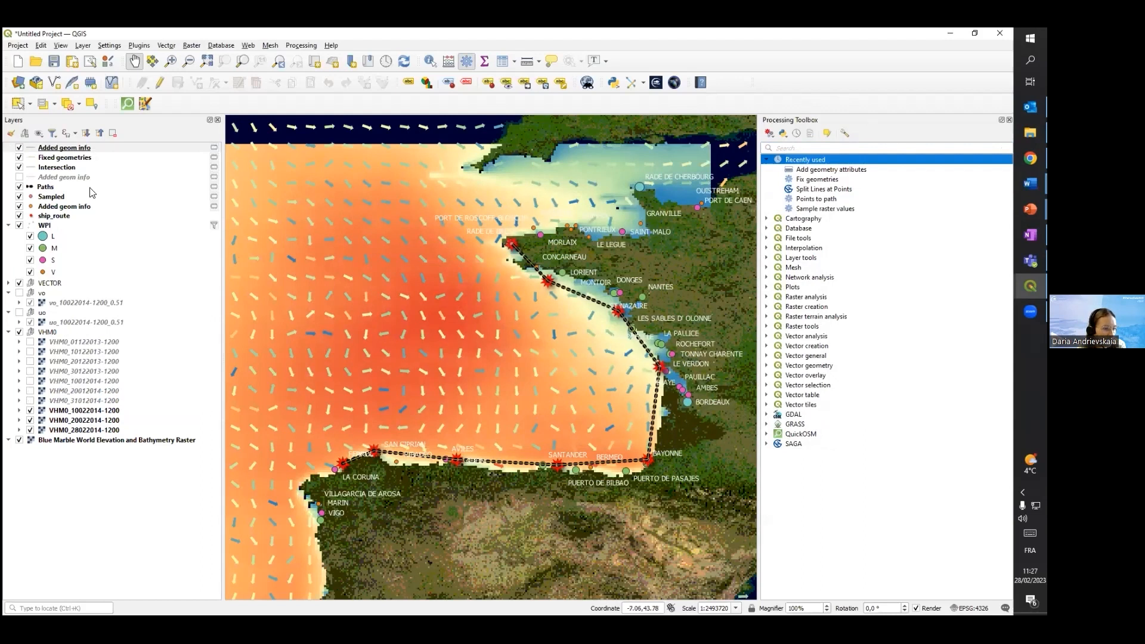
Examine the length values in the attribute table of the newest Added geom info layer, then close the table
right_click(73, 148)
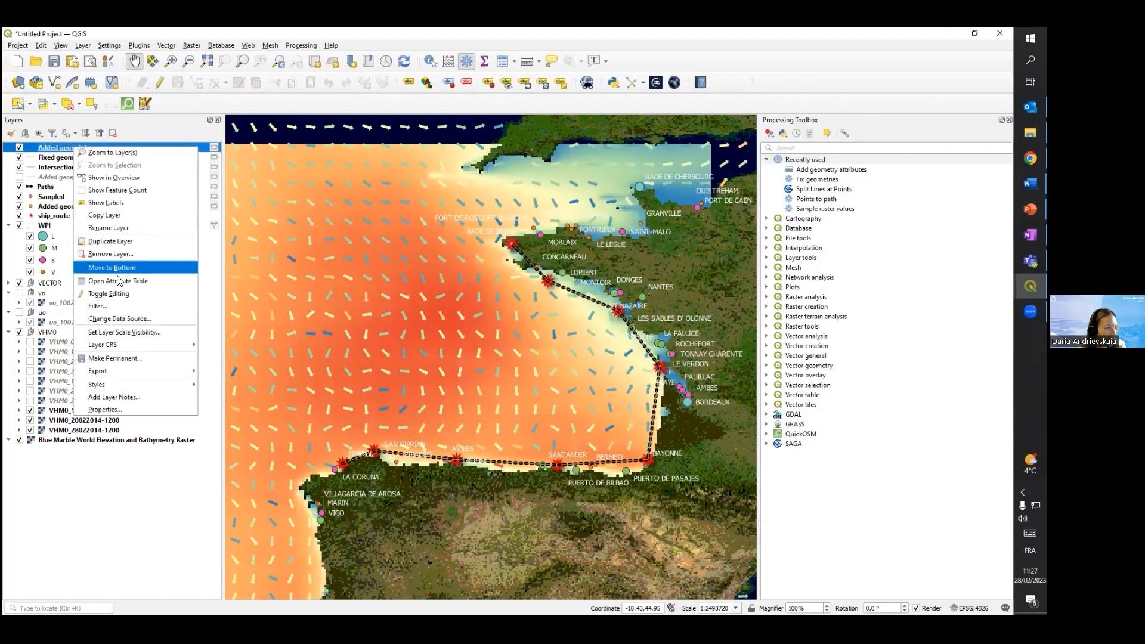
left_click(118, 280)
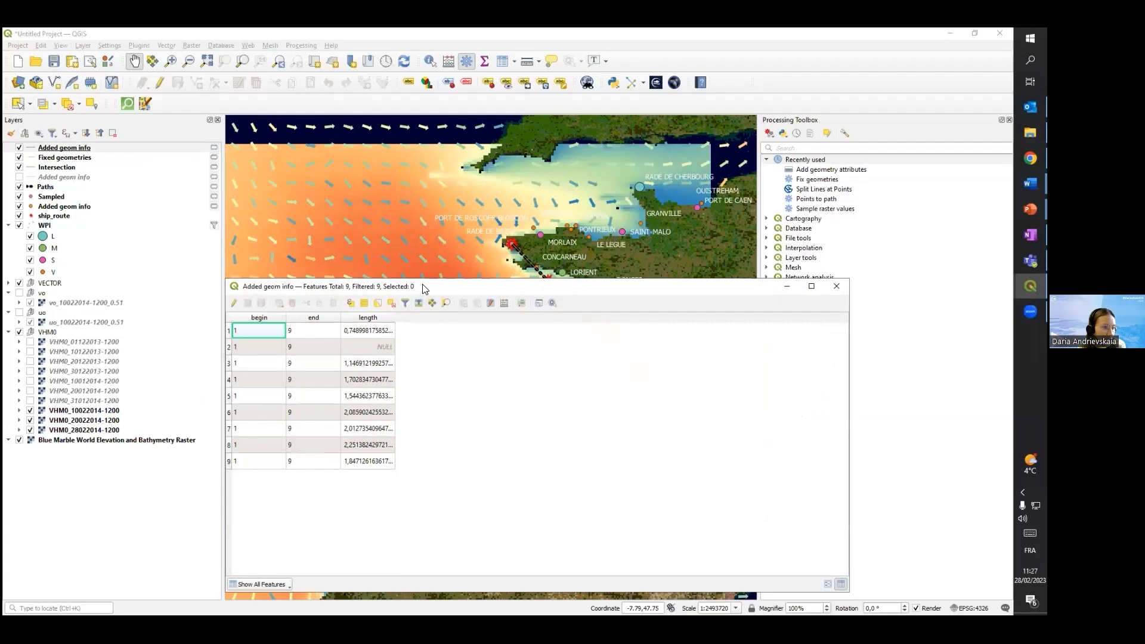
left_click_drag(432, 291, 785, 286)
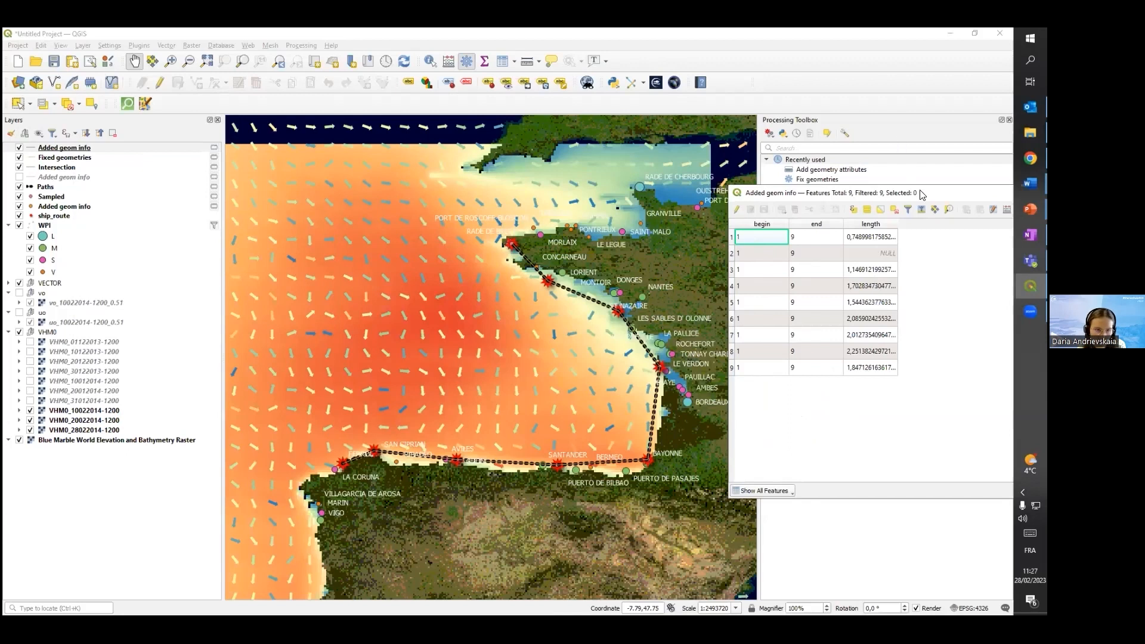
left_click_drag(917, 192, 522, 168)
left_click(944, 168)
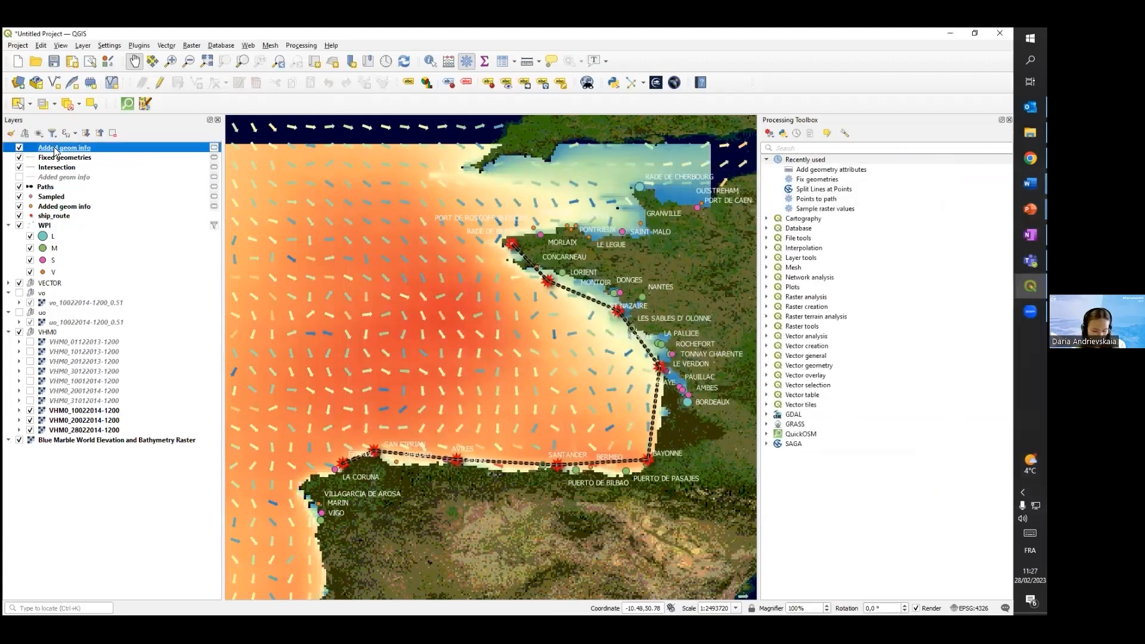
Remove the topmost Added geom info layer from the project
right_click(55, 152)
left_click(89, 251)
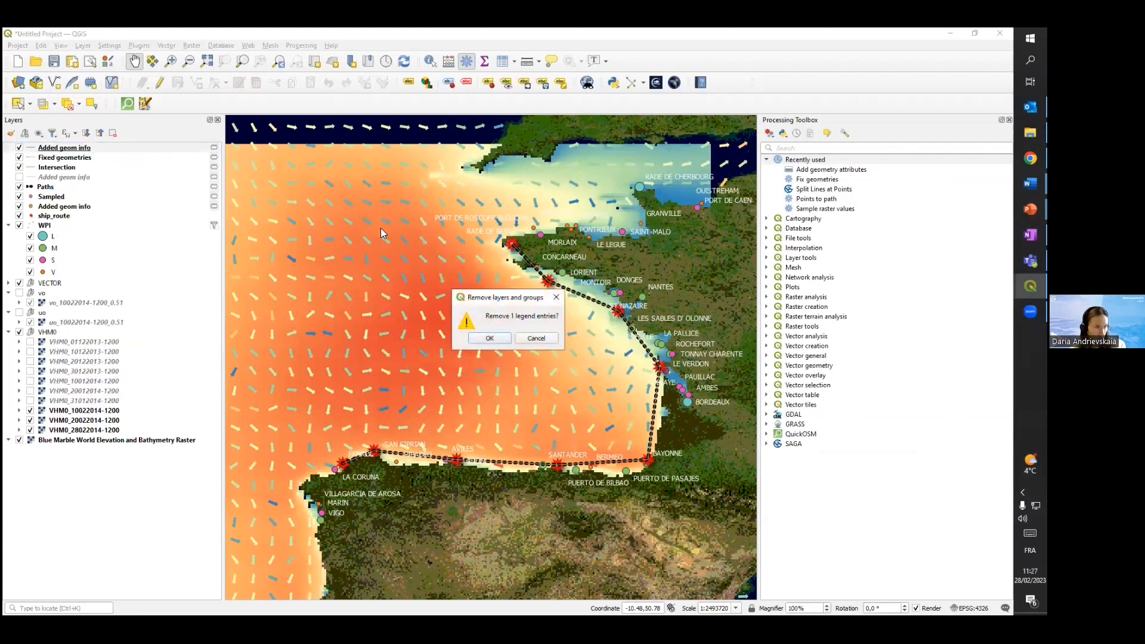
left_click(504, 339)
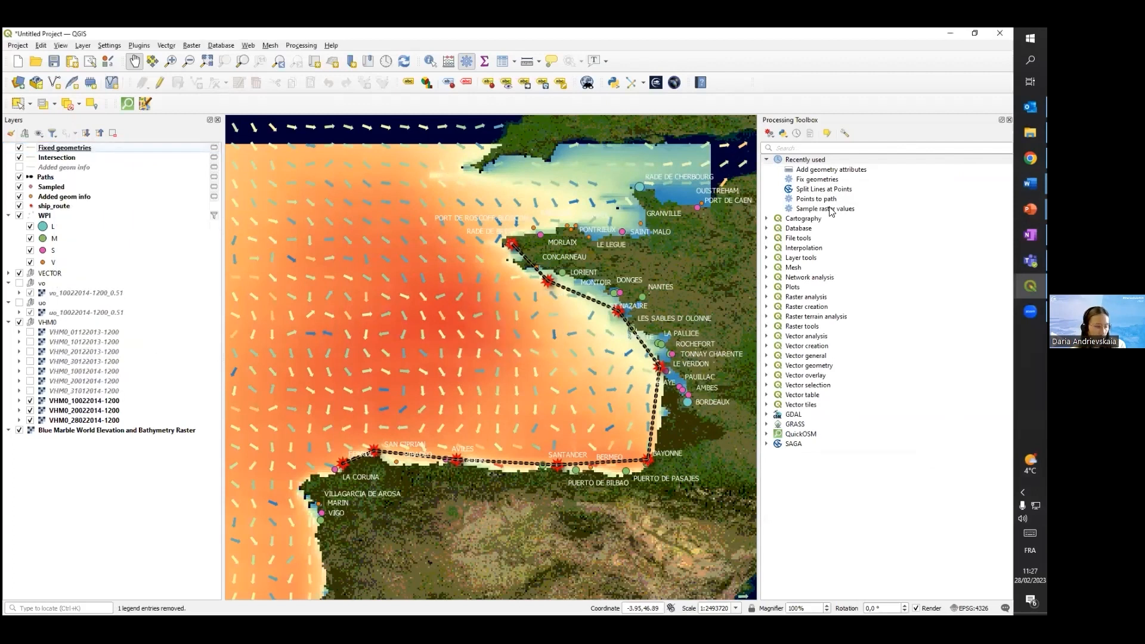
Run Add geometry attributes on the Fixed geometries layer with ellipsoidal calculation, output as a temporary layer
double_click(817, 170)
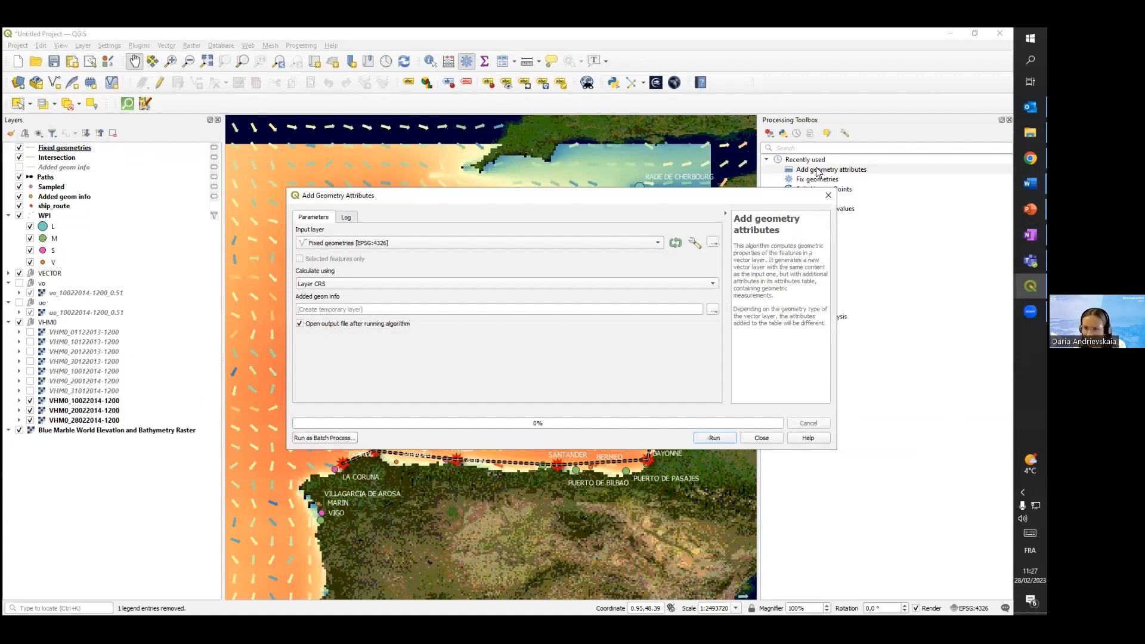
left_click(401, 244)
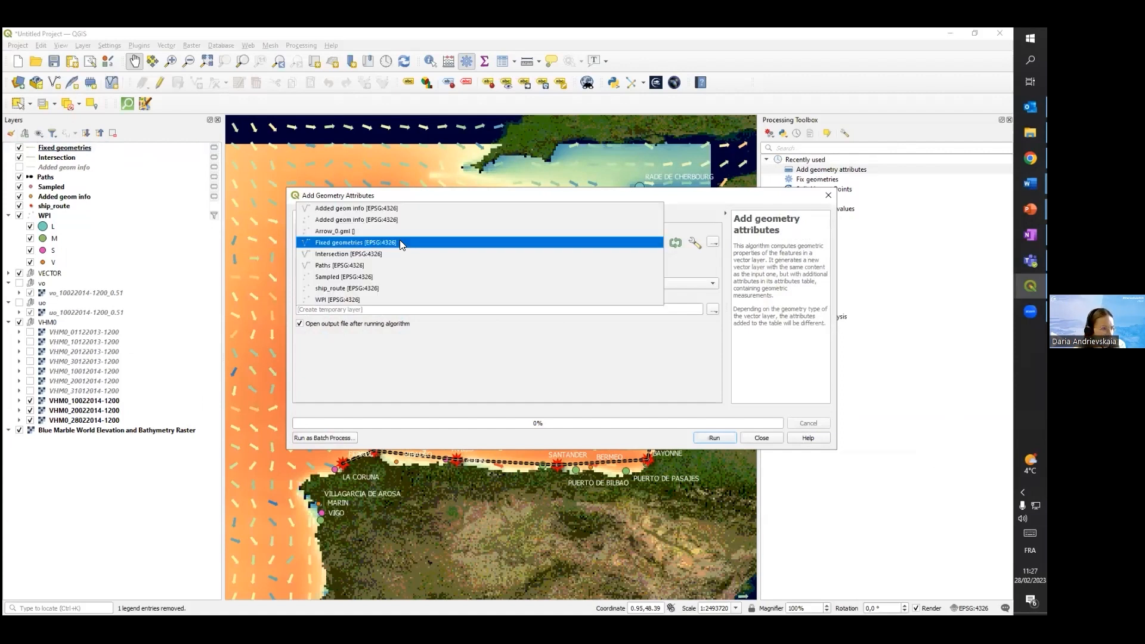
left_click(331, 244)
left_click(656, 279)
left_click(674, 310)
left_click(715, 438)
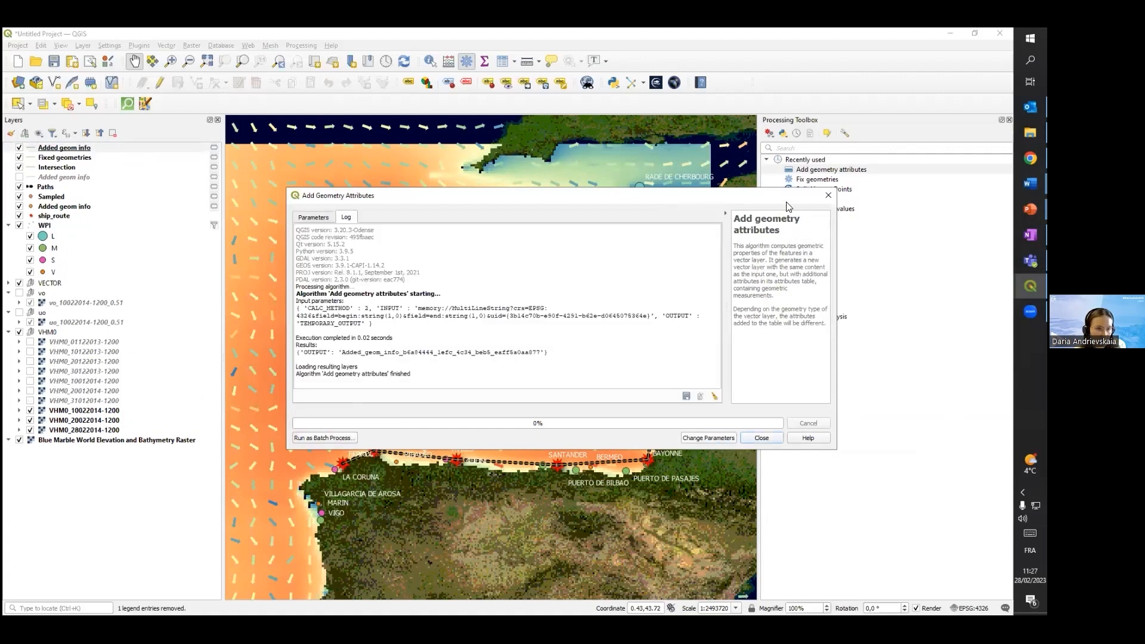
left_click(828, 195)
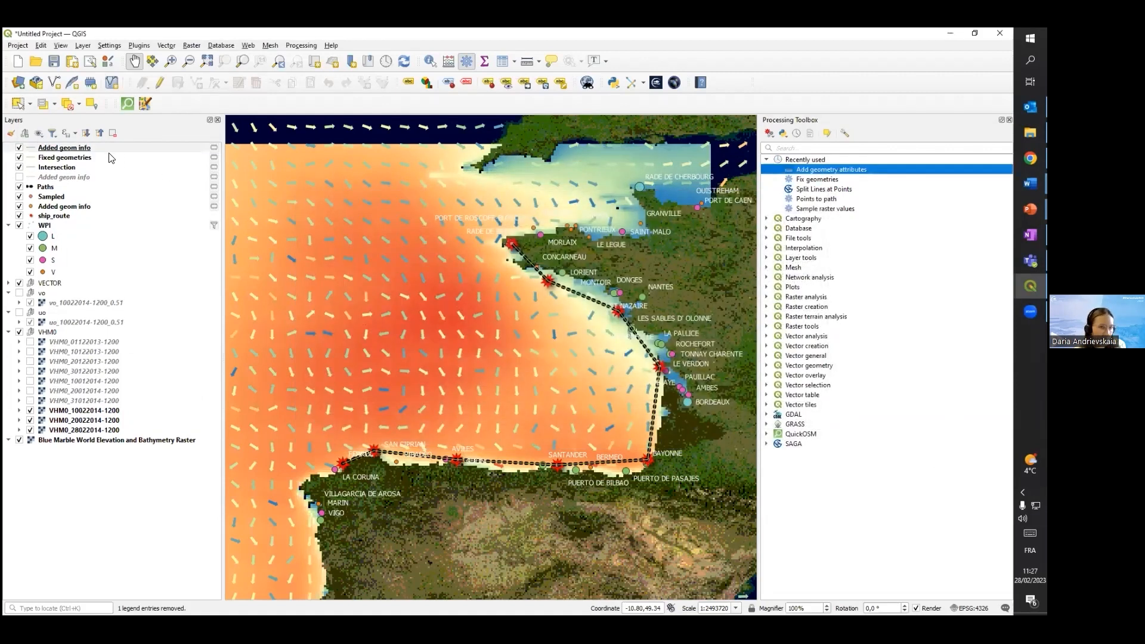
Open the topmost Added geom info layer's attribute table and examine the length of each route segment
left_click(75, 149)
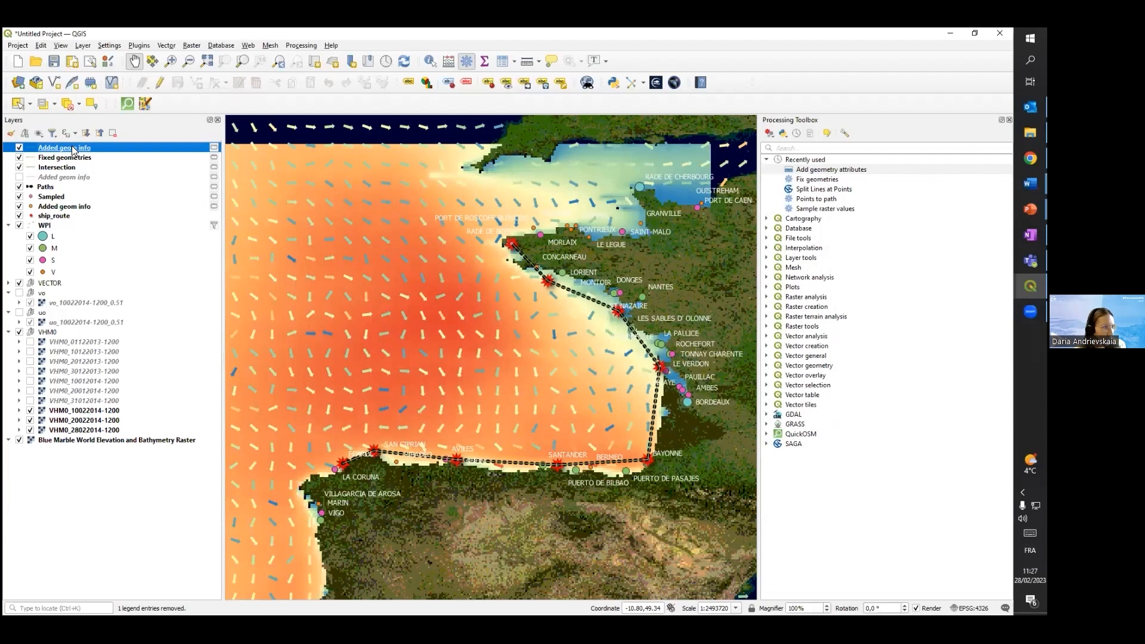
right_click(74, 149)
left_click(112, 280)
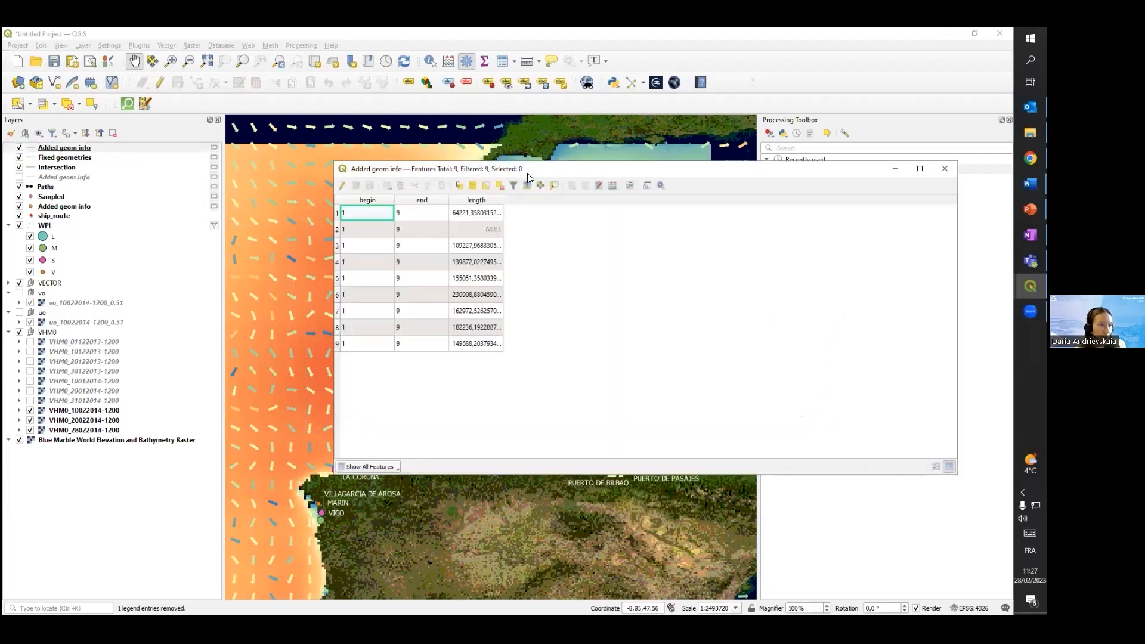
left_click_drag(527, 173, 741, 145)
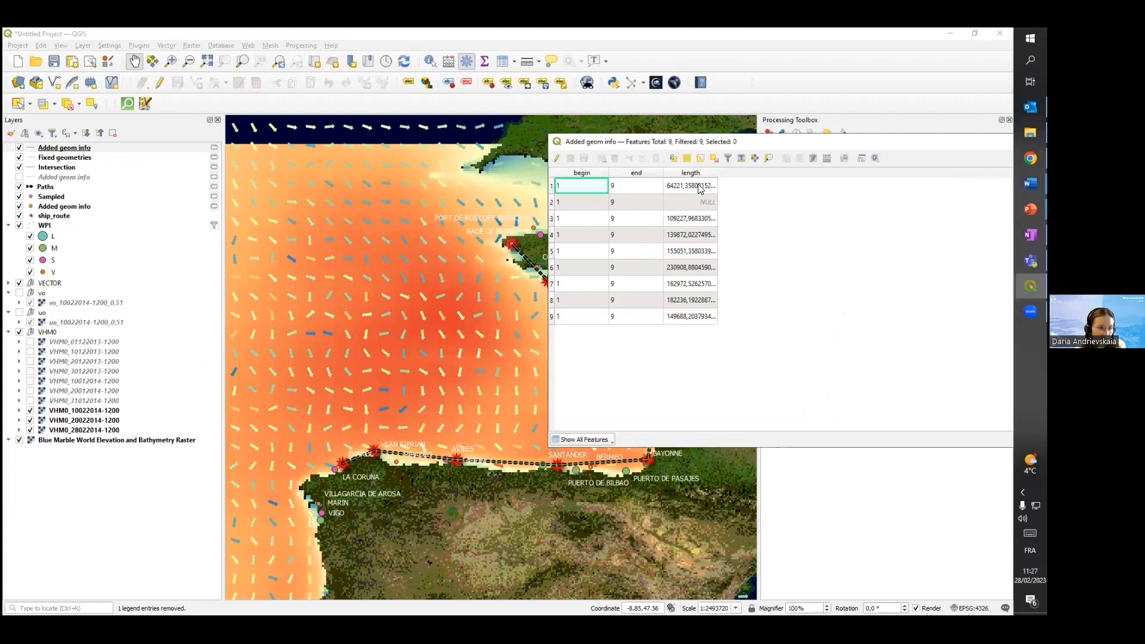
left_click_drag(688, 185, 689, 316)
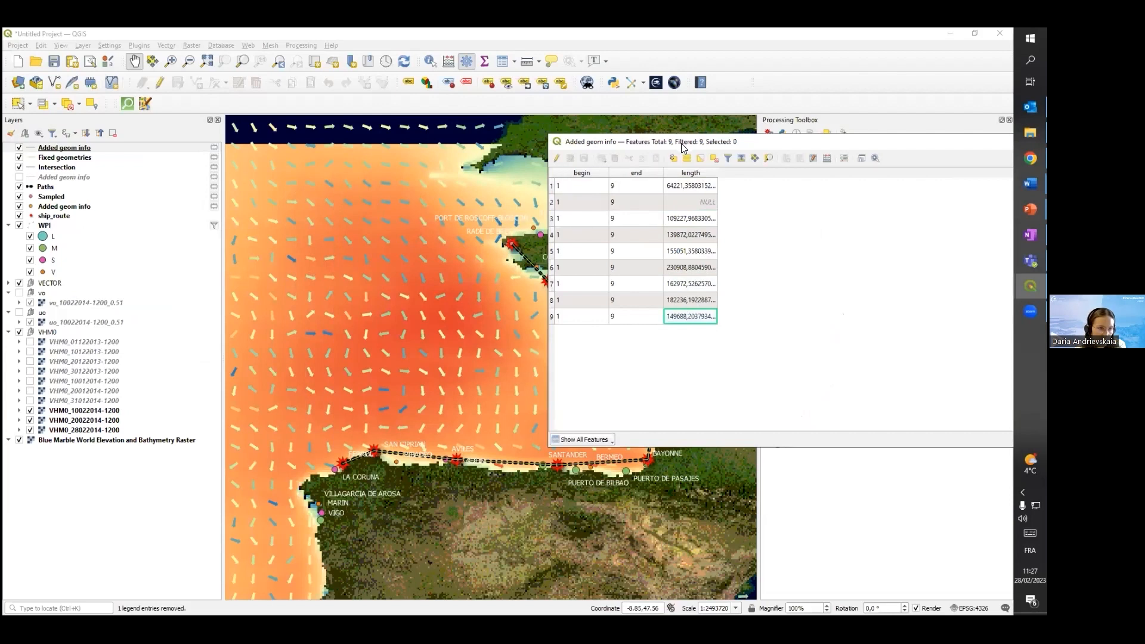
Move the attribute table aside and flash the first and second segments to locate them on the map
left_click_drag(684, 147, 770, 148)
right_click(657, 185)
left_click(690, 241)
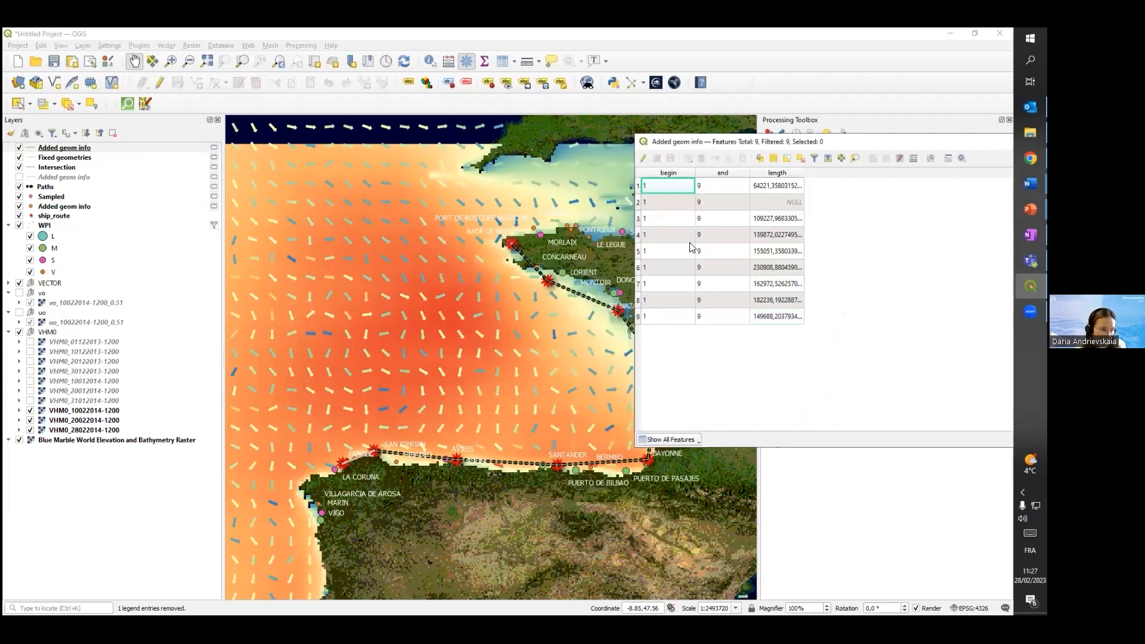
left_click(675, 202)
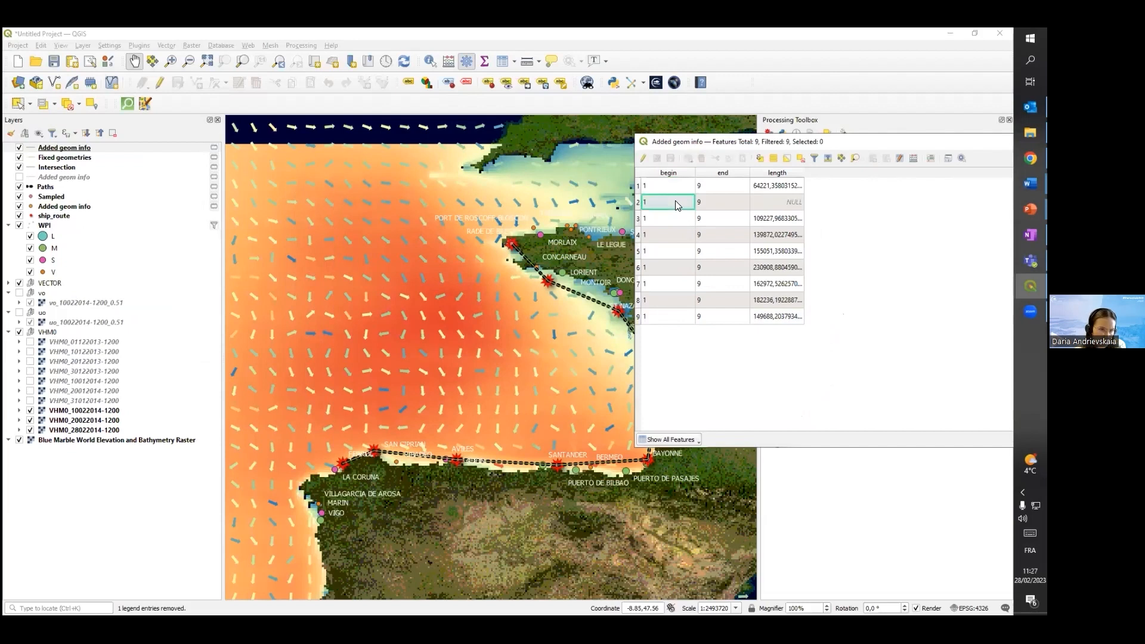
right_click(675, 200)
left_click(700, 257)
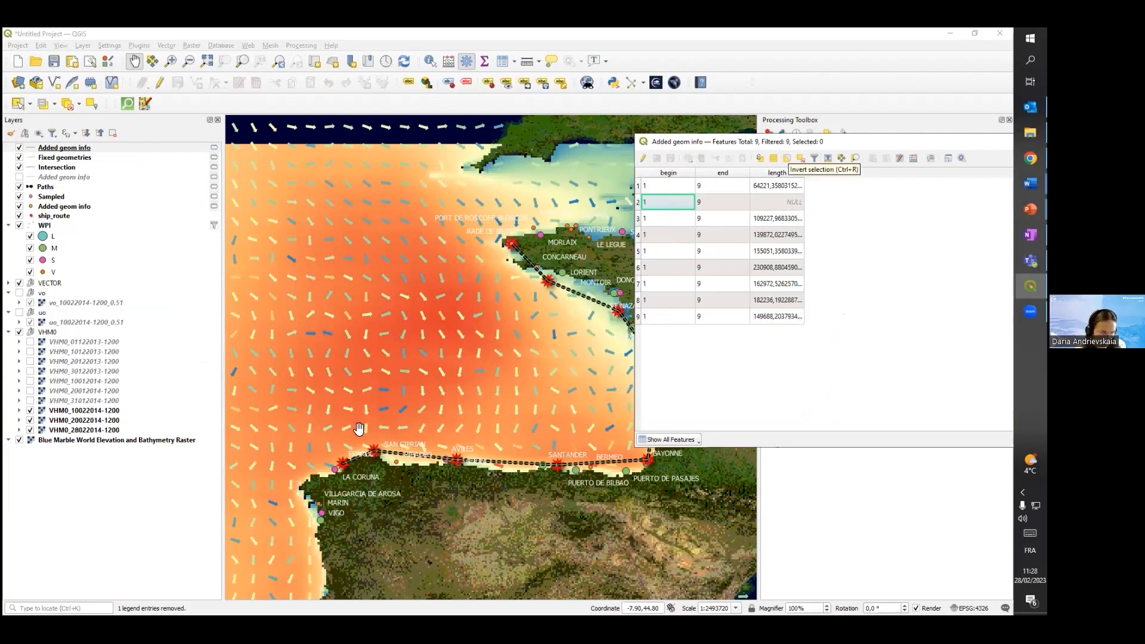
right_click(670, 205)
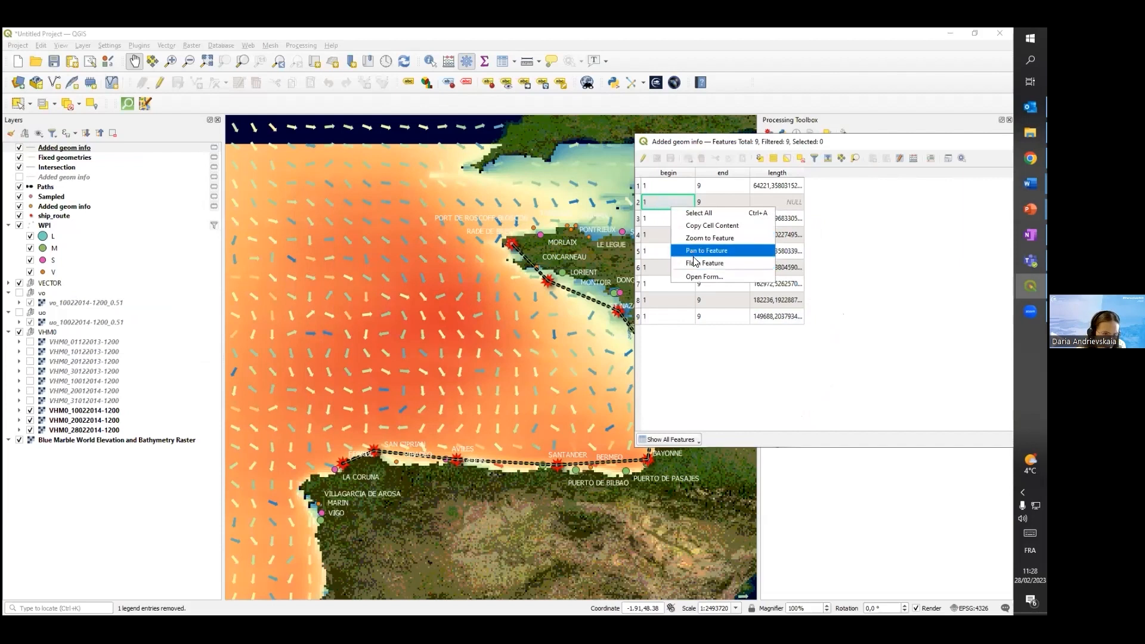
left_click(697, 266)
scroll(397, 433, "up", 2)
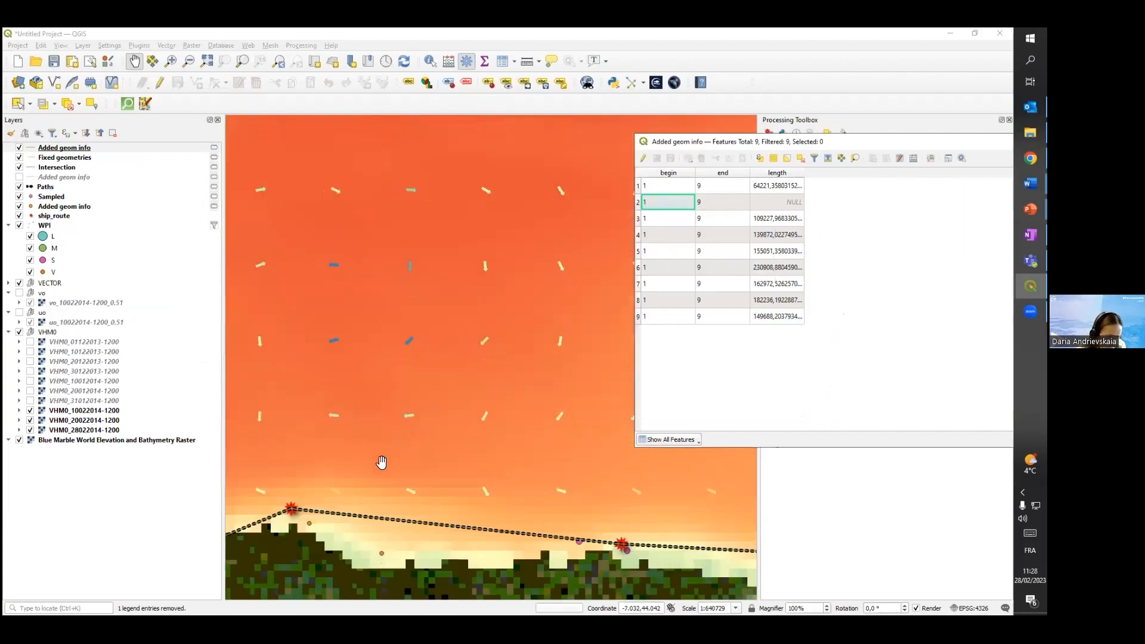
scroll(293, 507, "down", 2)
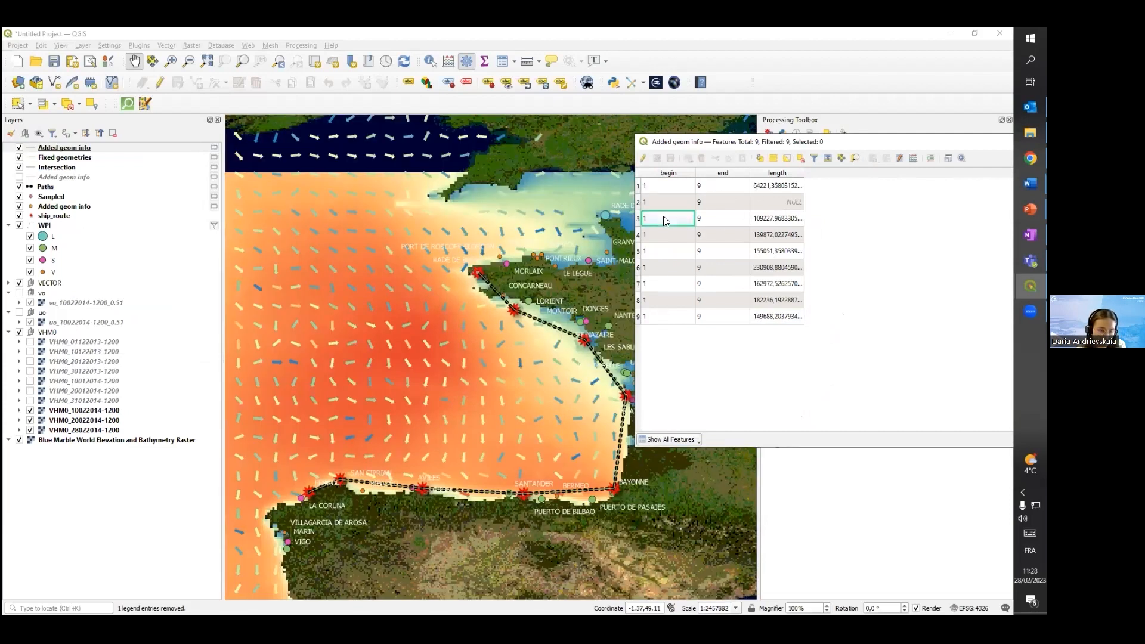
Flash the segments in rows 3 to 9 one after another to match each with its part of the route
right_click(664, 217)
left_click(697, 272)
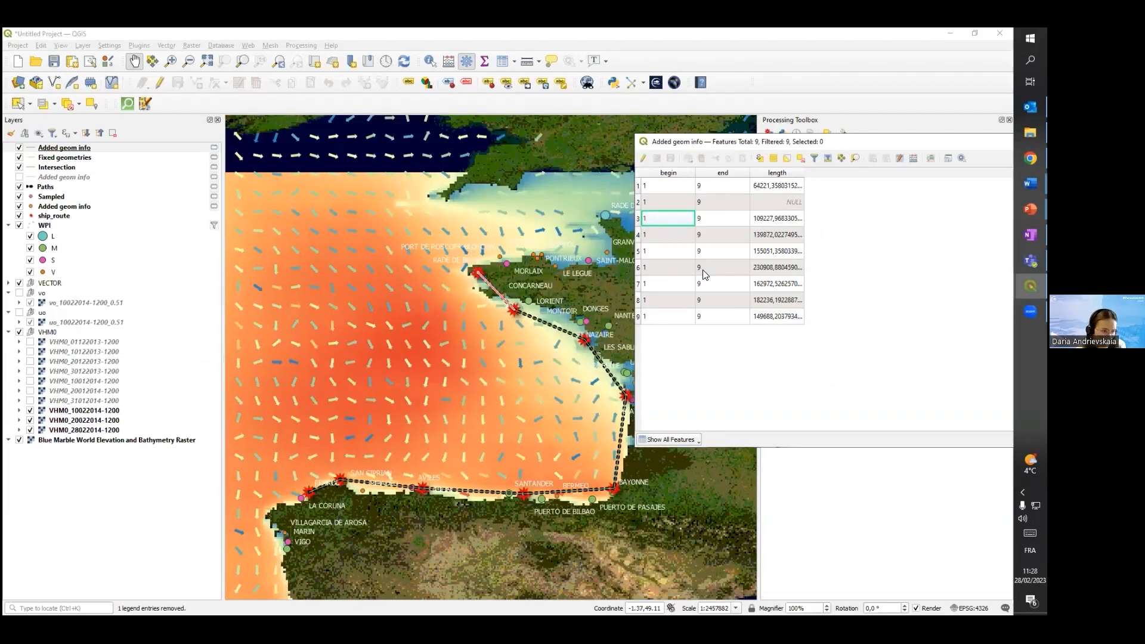
right_click(666, 233)
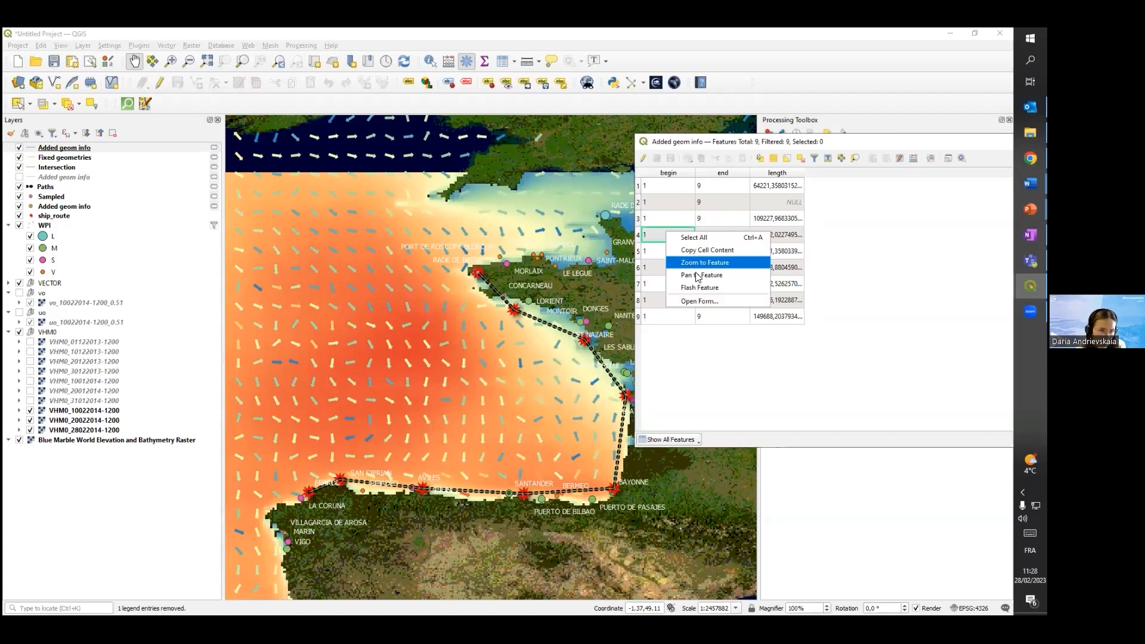
left_click(698, 288)
right_click(669, 252)
left_click(700, 306)
right_click(668, 267)
left_click(702, 324)
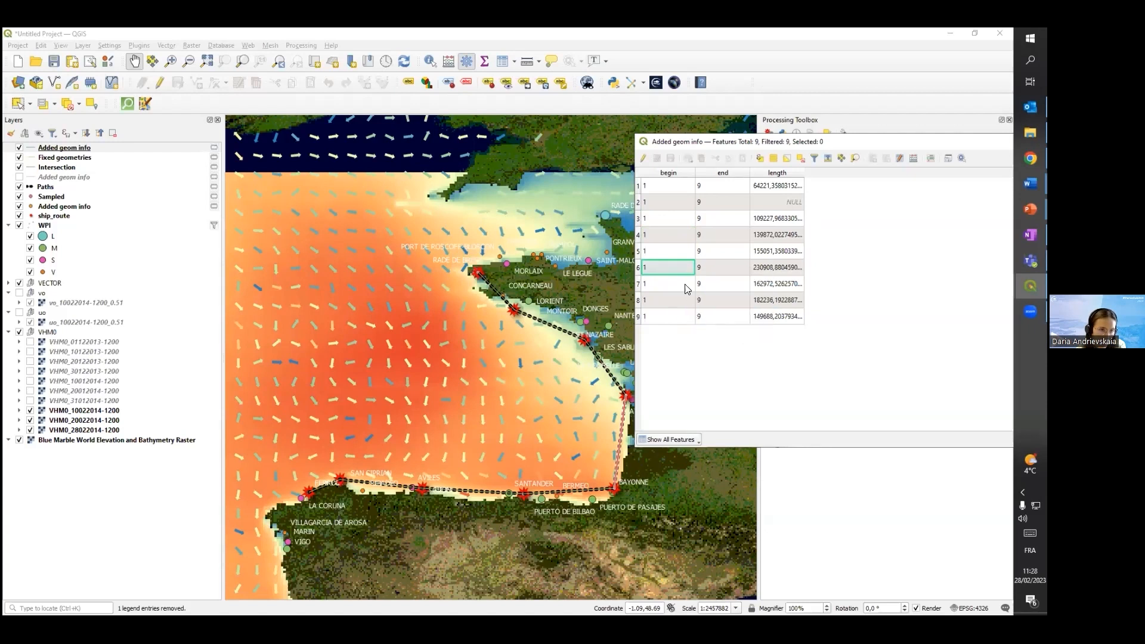
right_click(684, 284)
left_click(702, 341)
right_click(668, 300)
left_click(702, 357)
right_click(665, 318)
left_click(702, 373)
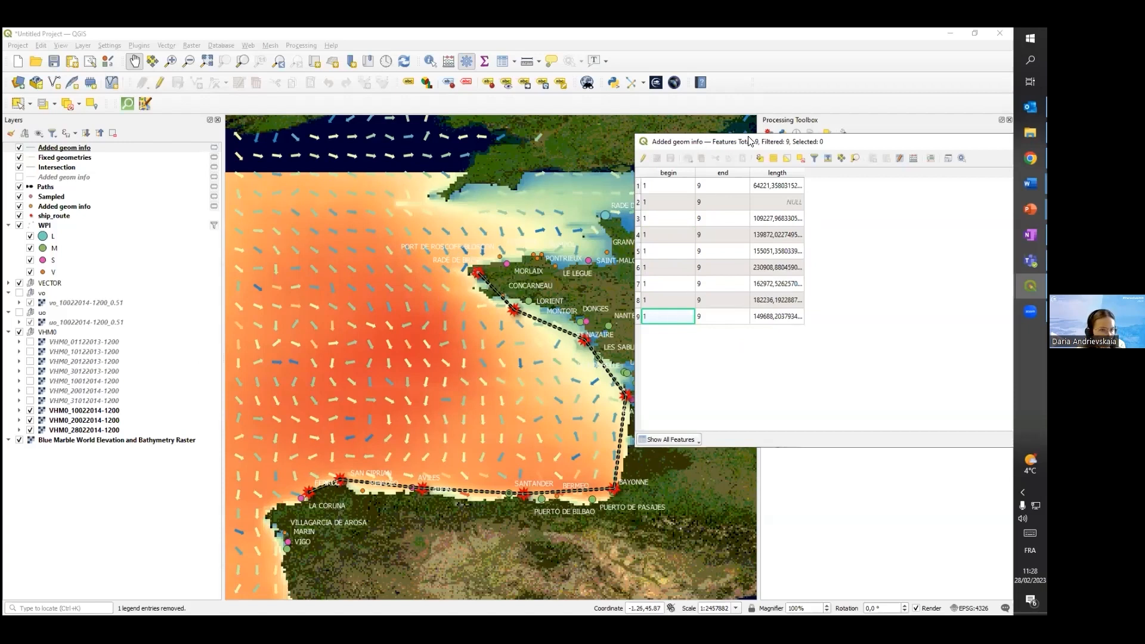
Reselect the second table row with the NULL length and inspect the start of the route near La Coruña
left_click_drag(750, 144, 652, 146)
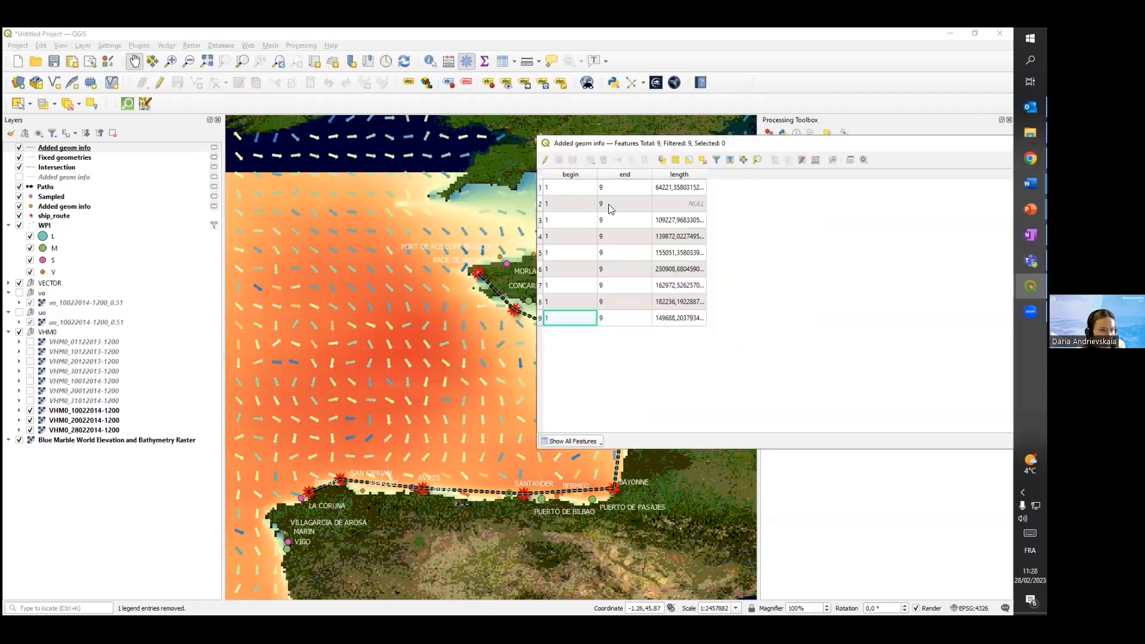
left_click(561, 206)
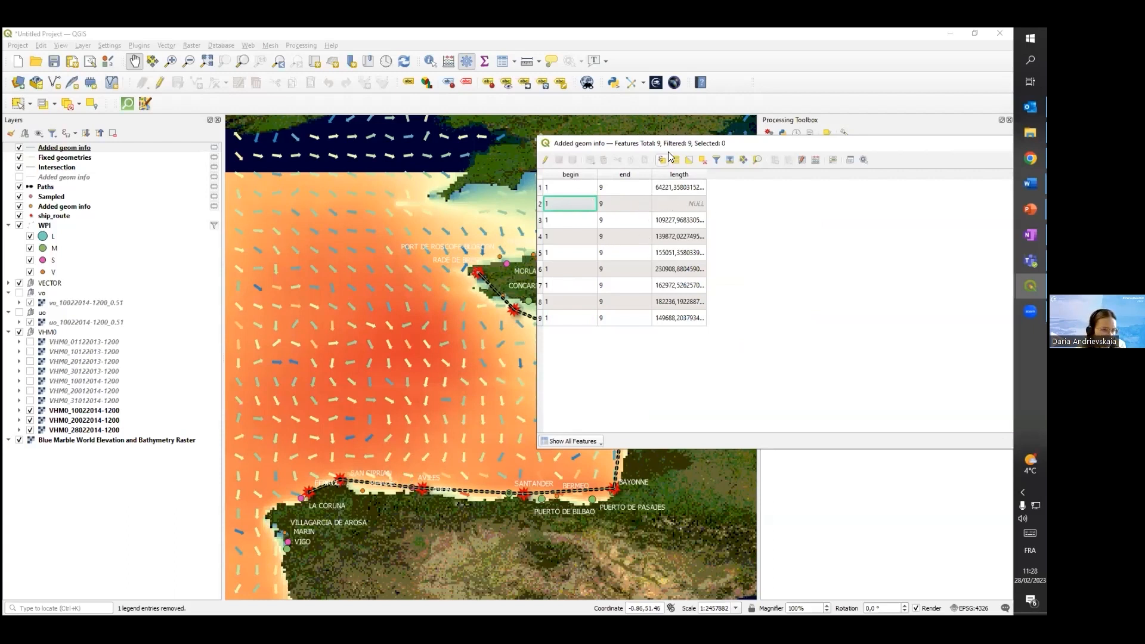
left_click_drag(692, 147, 818, 151)
scroll(293, 435, "up", 1)
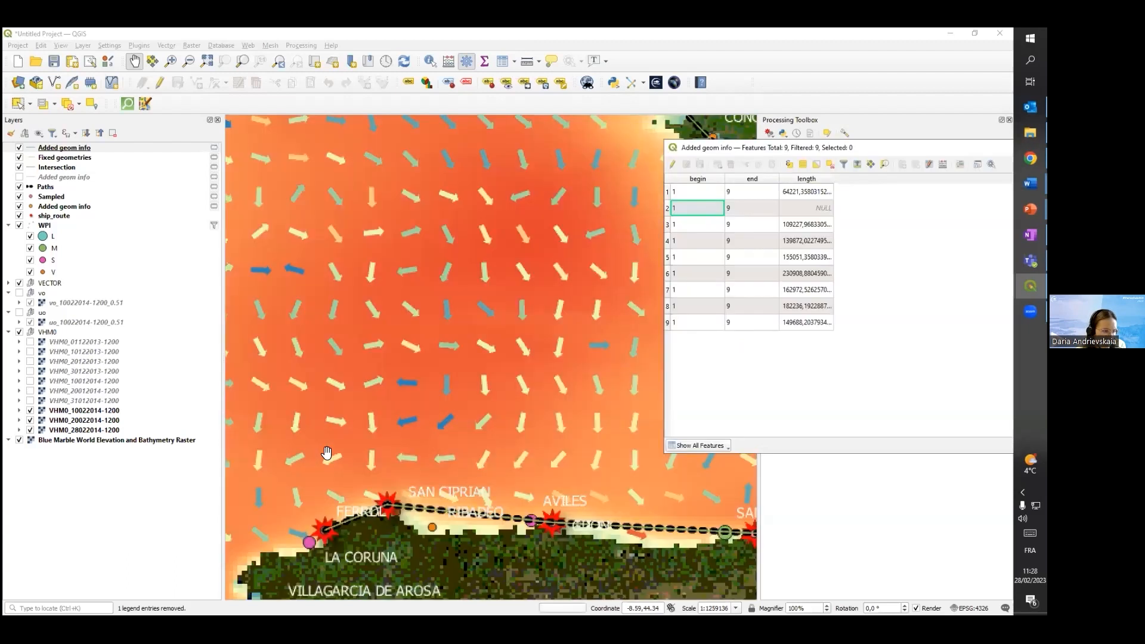
scroll(426, 415, "down", 1)
left_click_drag(427, 416, 353, 420)
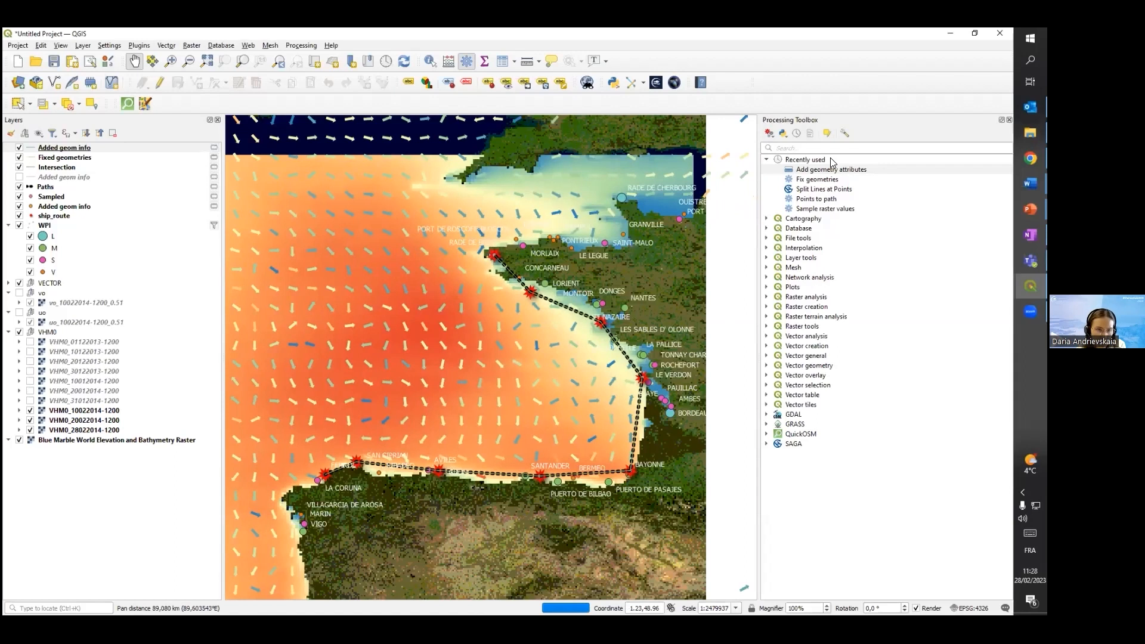
Bring the Added geom info attribute table back into view, review the segment lengths and close it
mouse_move(1029, 286)
left_click(954, 357)
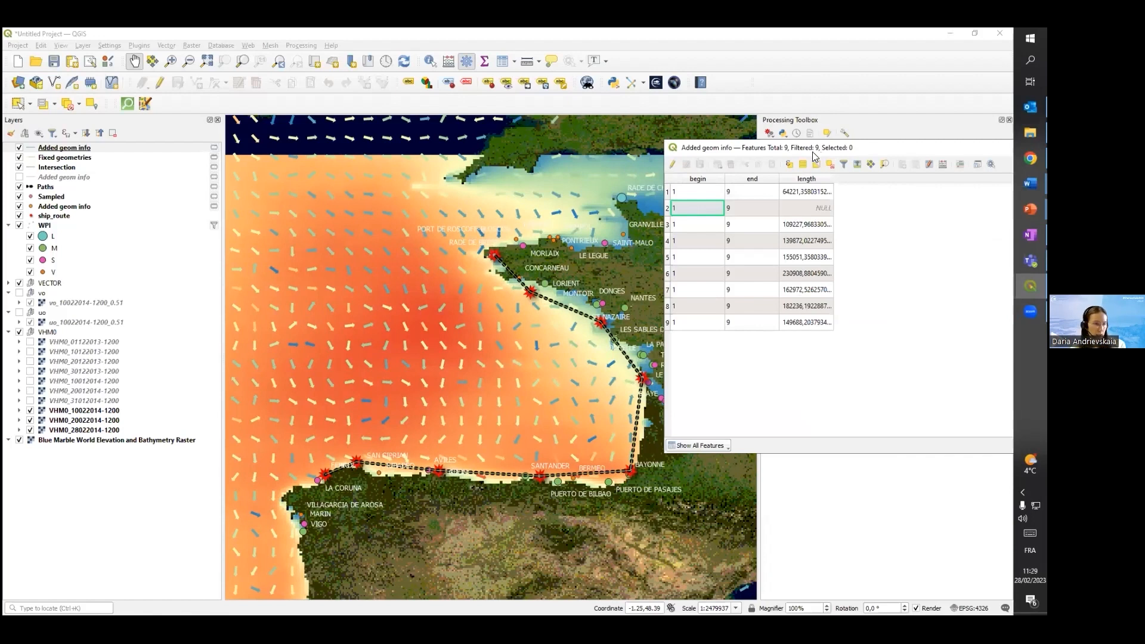
left_click_drag(815, 156, 737, 228)
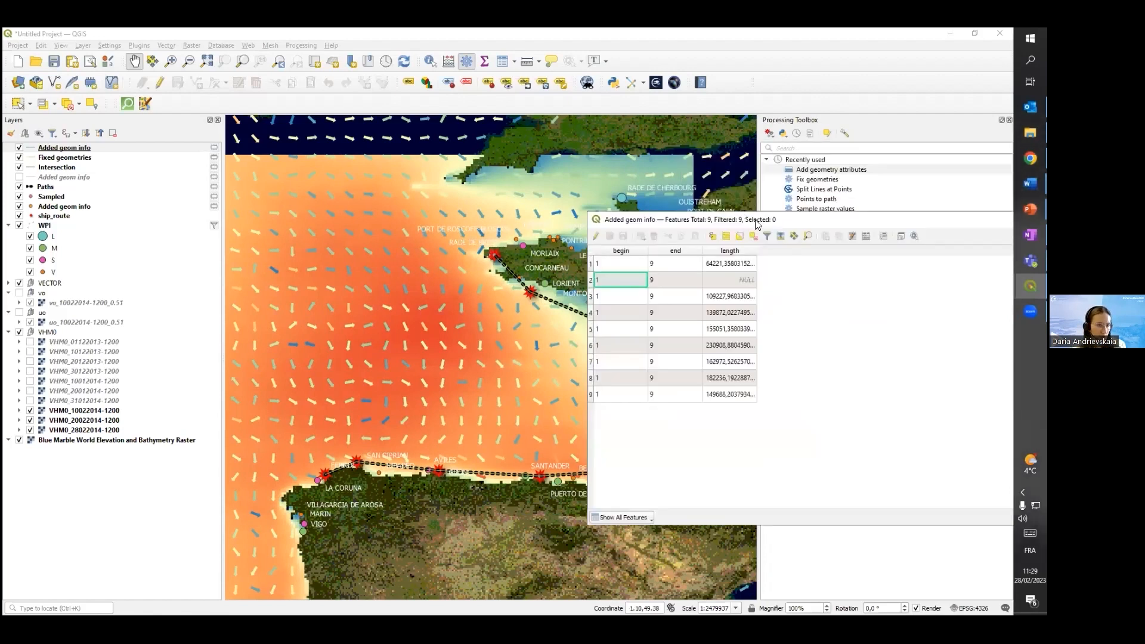
left_click_drag(751, 220, 665, 171)
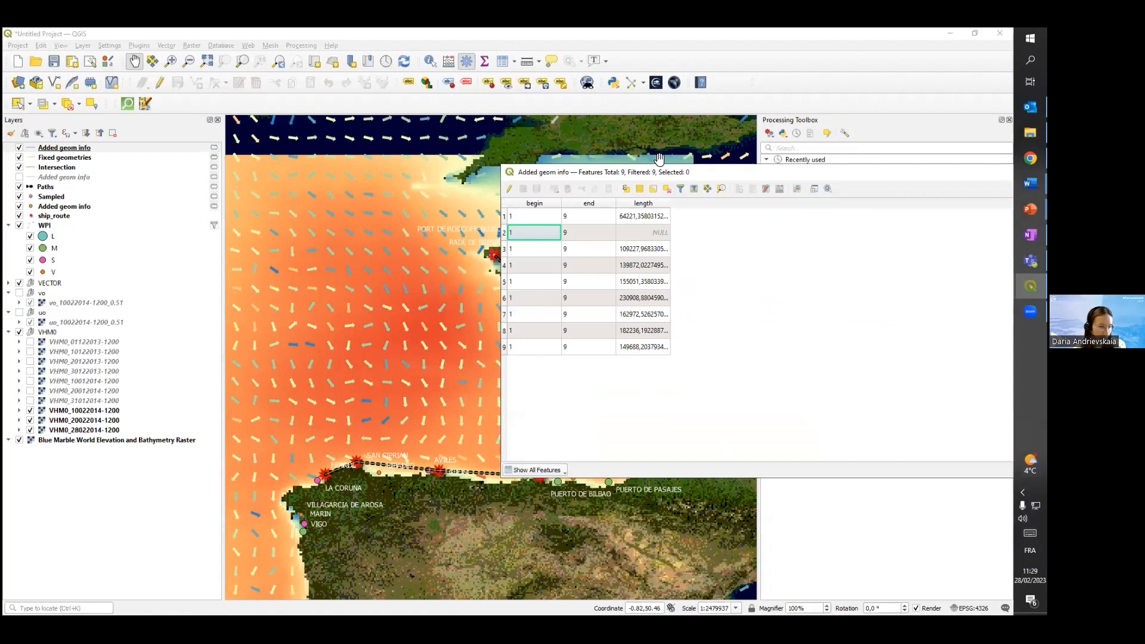
left_click_drag(521, 177, 293, 178)
left_click(883, 174)
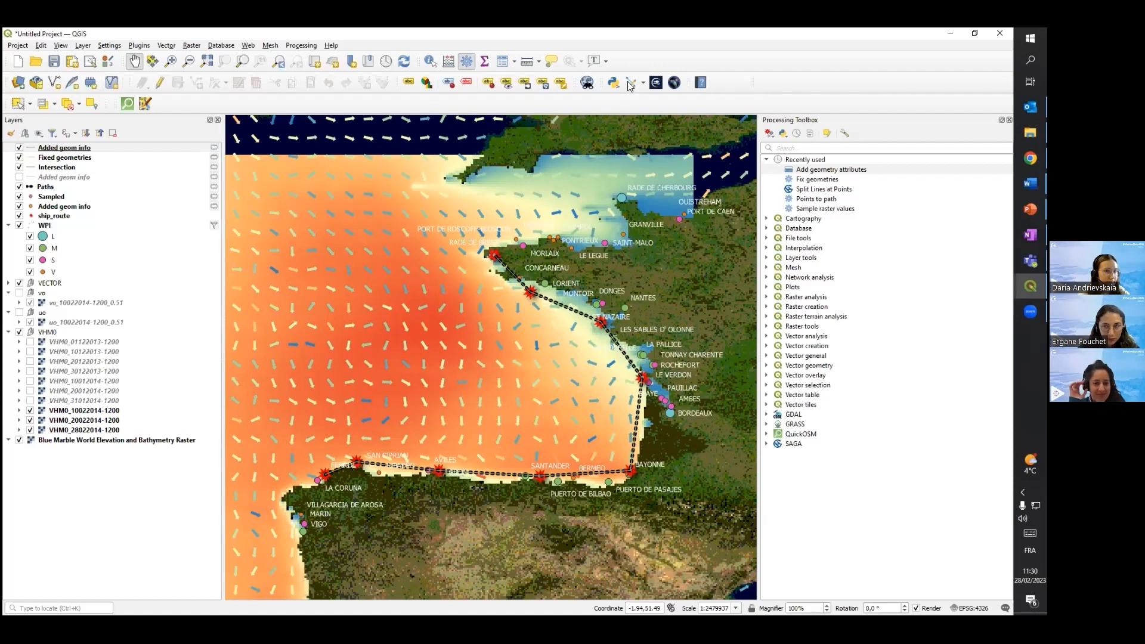
key("XF86AudioRaiseVolume")
key("XF86AudioRaiseVolume")
key("XF86AudioRaiseVolume")
key("XF86AudioRaiseVolume")
key("XF86AudioRaiseVolume")
key("XF86AudioRaiseVolume")
key("XF86AudioRaiseVolume")
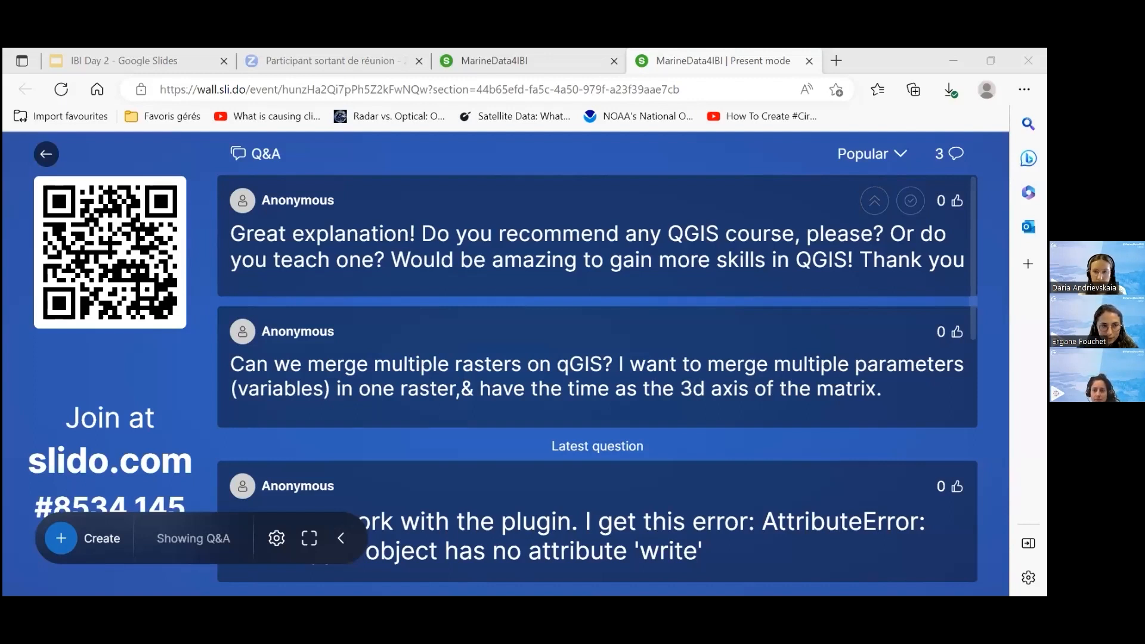
Switch to the Slido Q&A in the browser and highlight the question asking for a recommended QGIS course
left_click(846, 277)
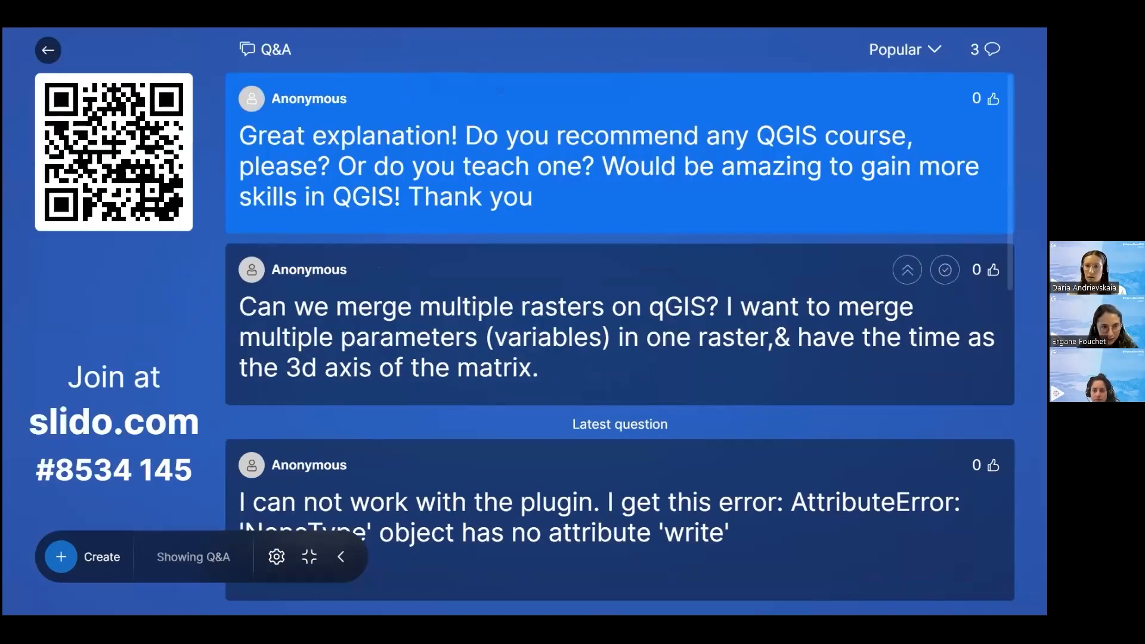
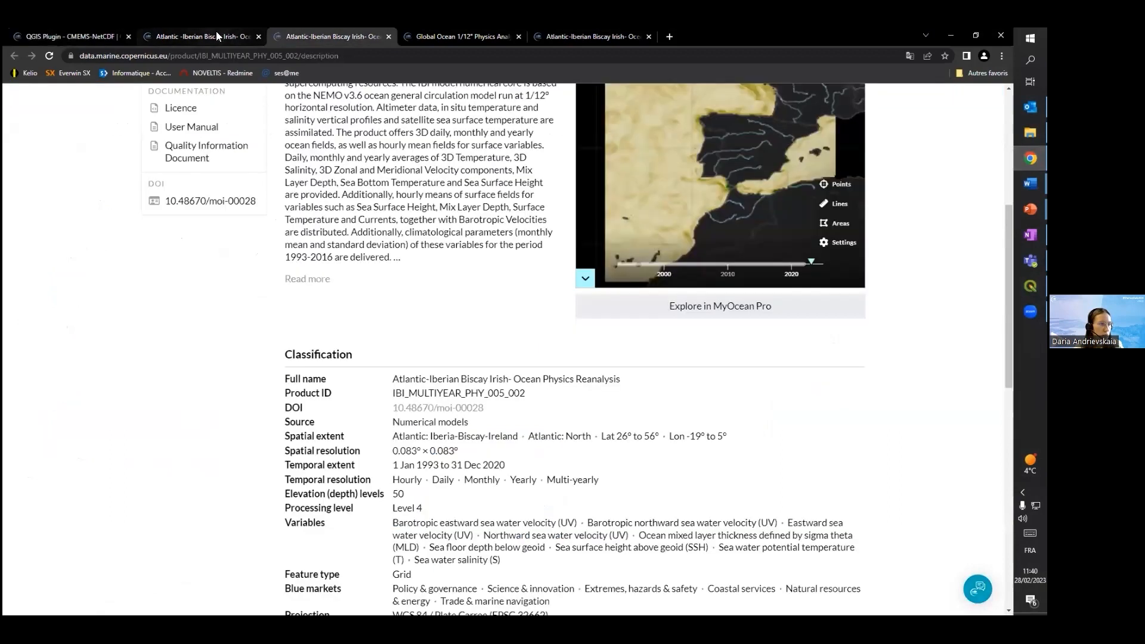
Restore the browser to a smaller window over the map and view the Global Ocean 1/12° Physics Analysis and Forecast overview
double_click(821, 35)
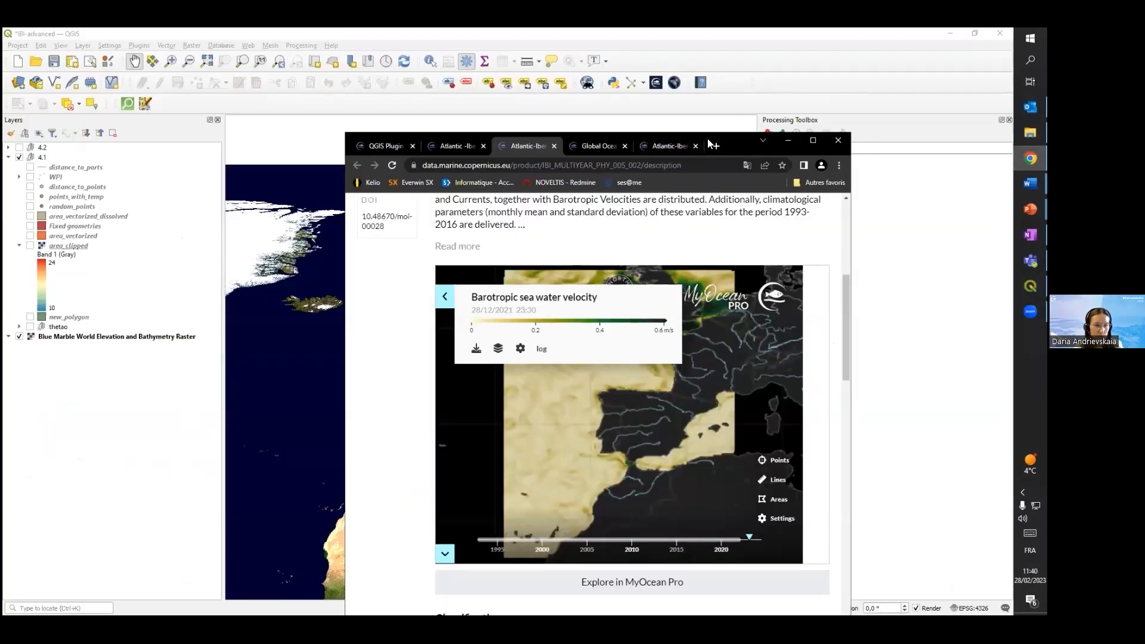
left_click(595, 144)
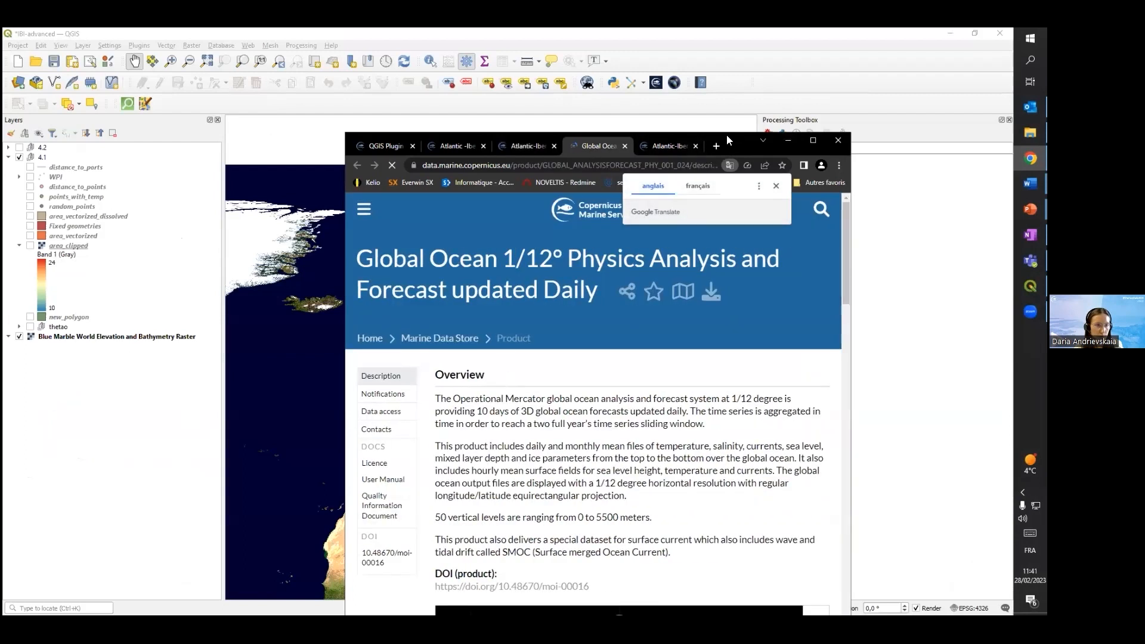
left_click_drag(727, 135, 629, 99)
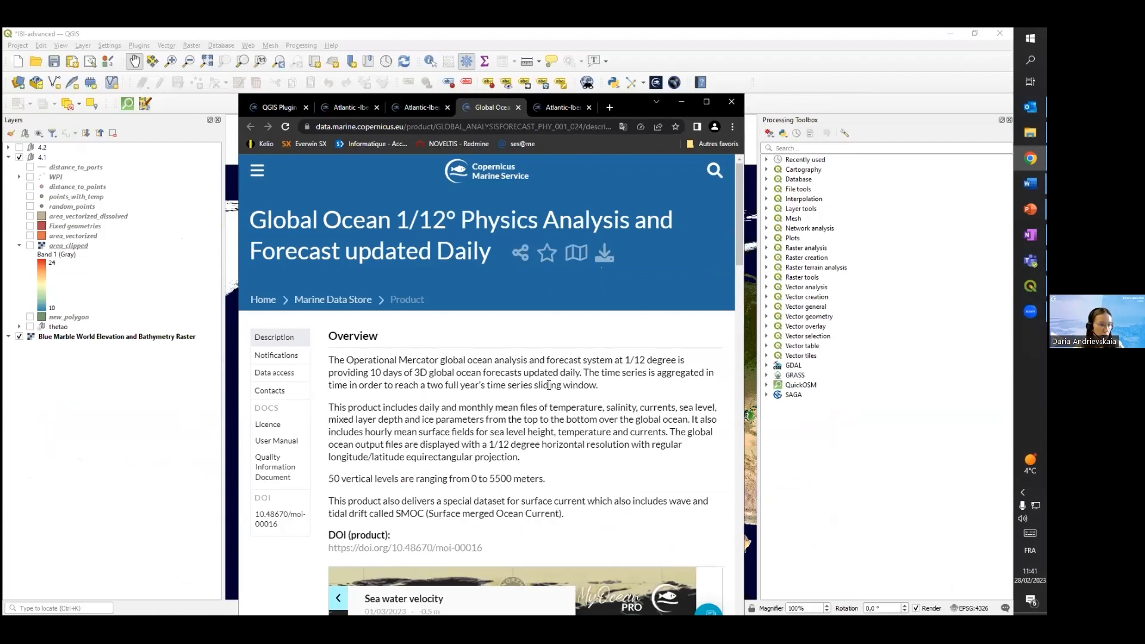
scroll(577, 290, "down", 3)
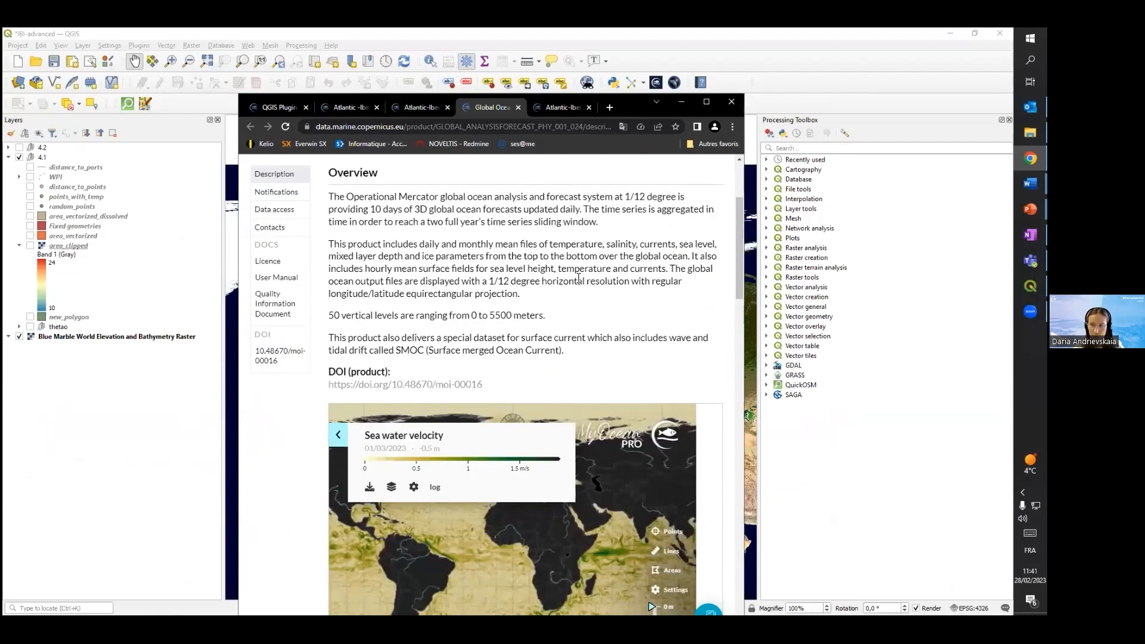
View the Atlantic-Iberian Biscay Irish biogeochemical product page and highlight "Biogeochemical Analysis and Forecast" in its title
left_click(554, 109)
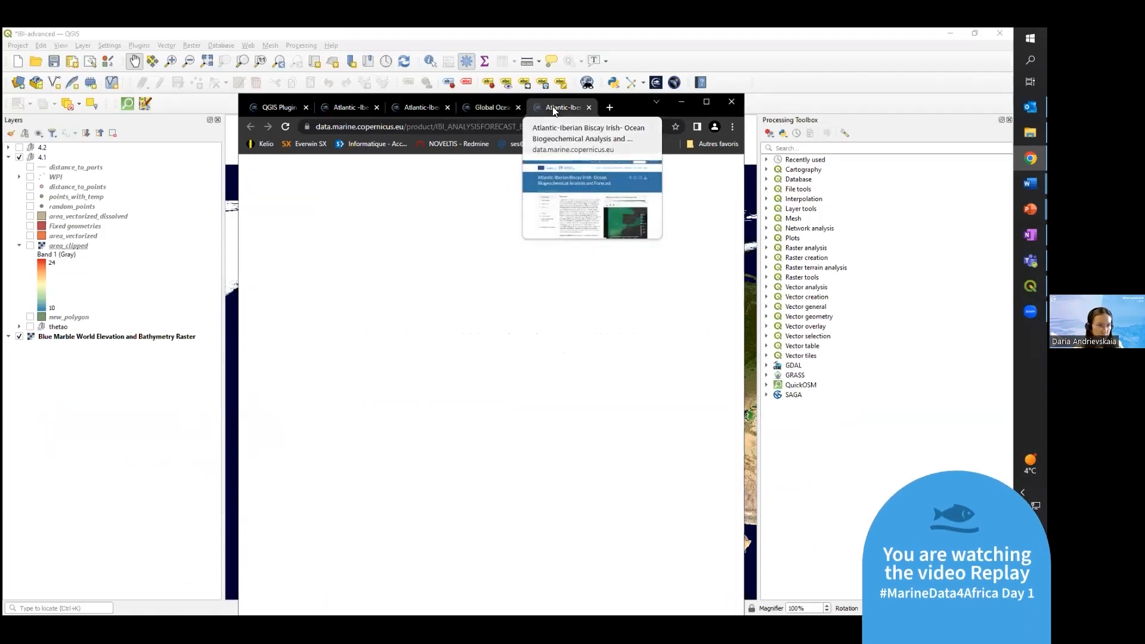
scroll(562, 206, "down", 3)
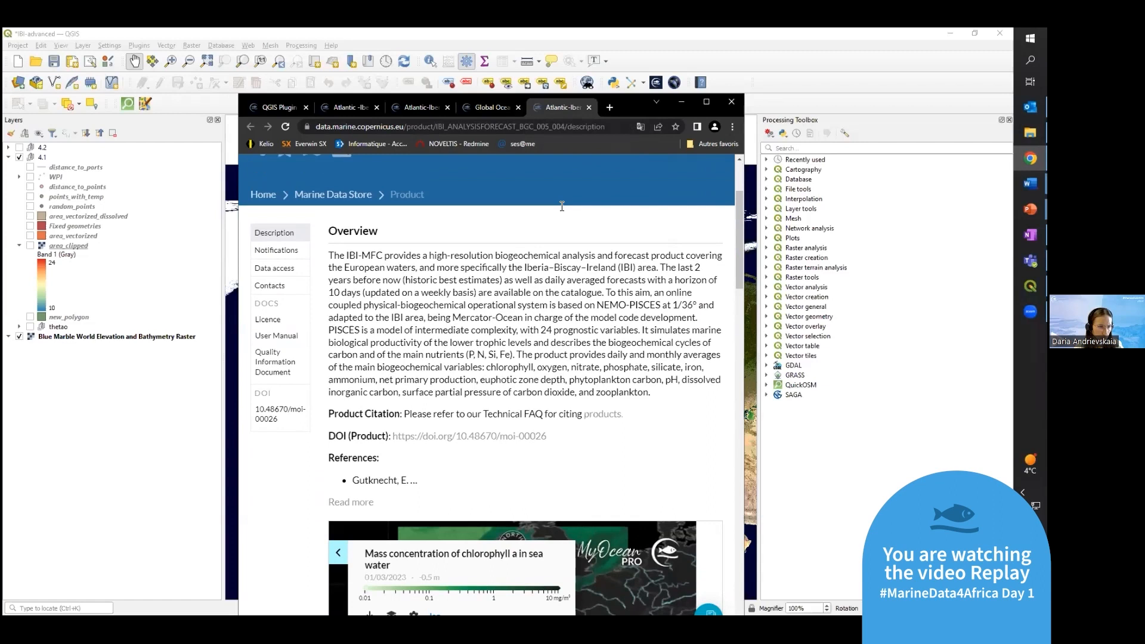
scroll(562, 205, "up", 1)
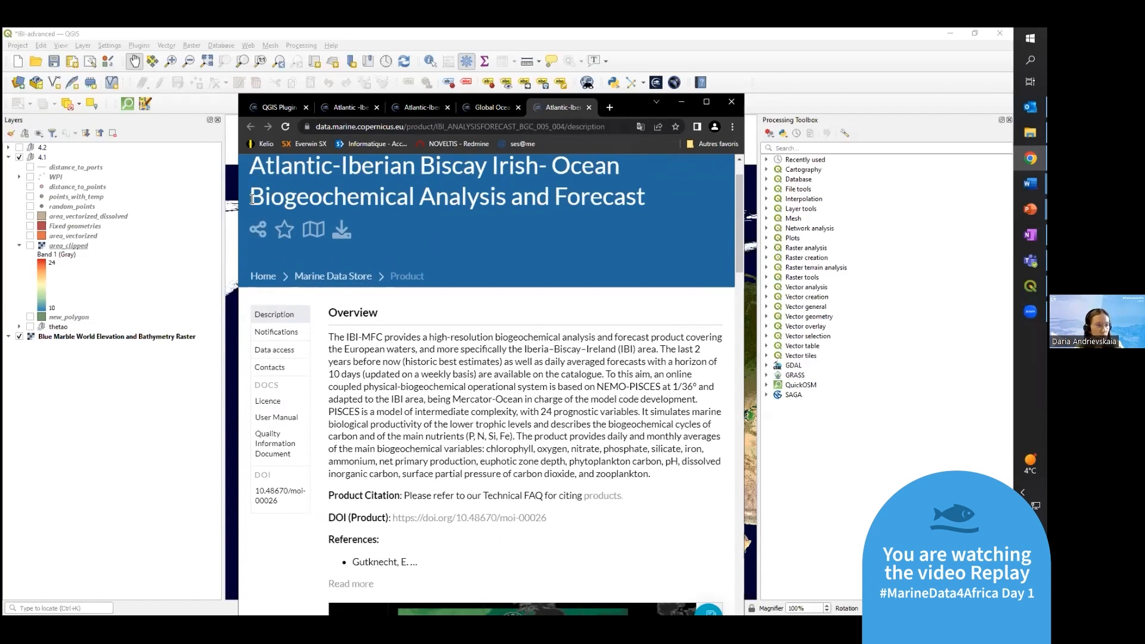
left_click_drag(571, 201, 653, 207)
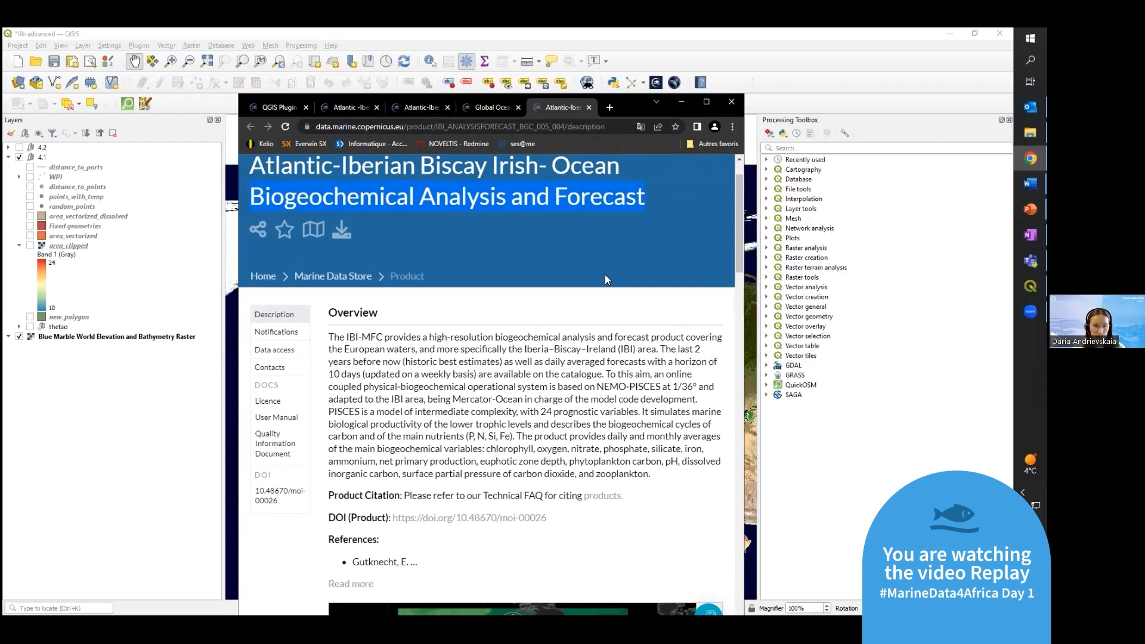
Return to the Global Ocean 1/12° Physics page, highlight its title and examine the overview text and map preview
left_click(489, 108)
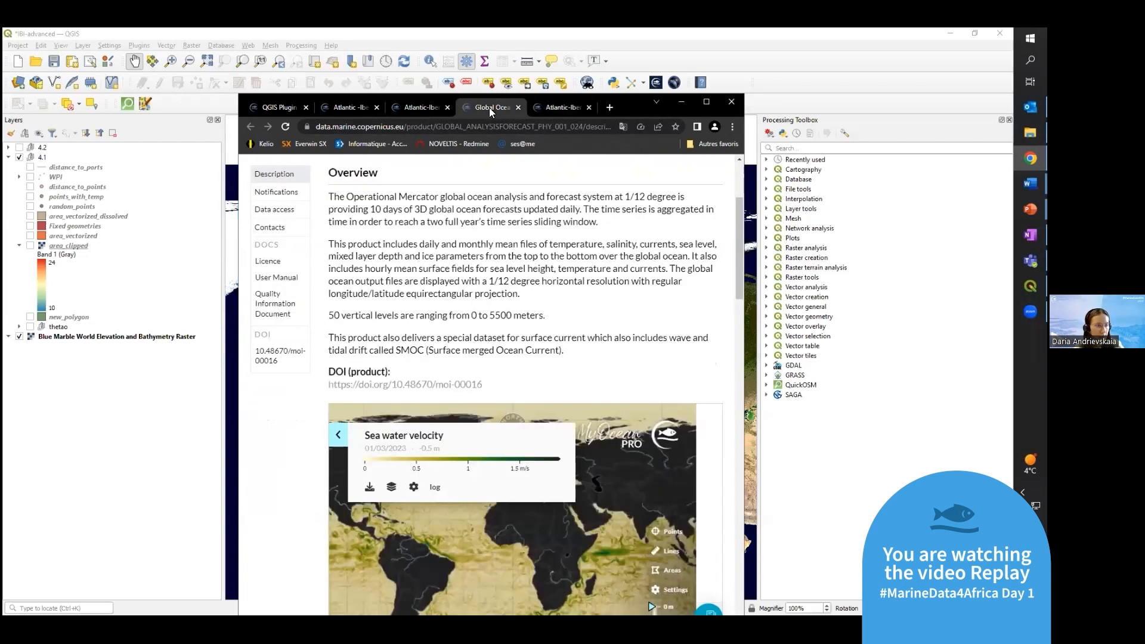
scroll(480, 251, "up", 3)
scroll(480, 252, "down", 3)
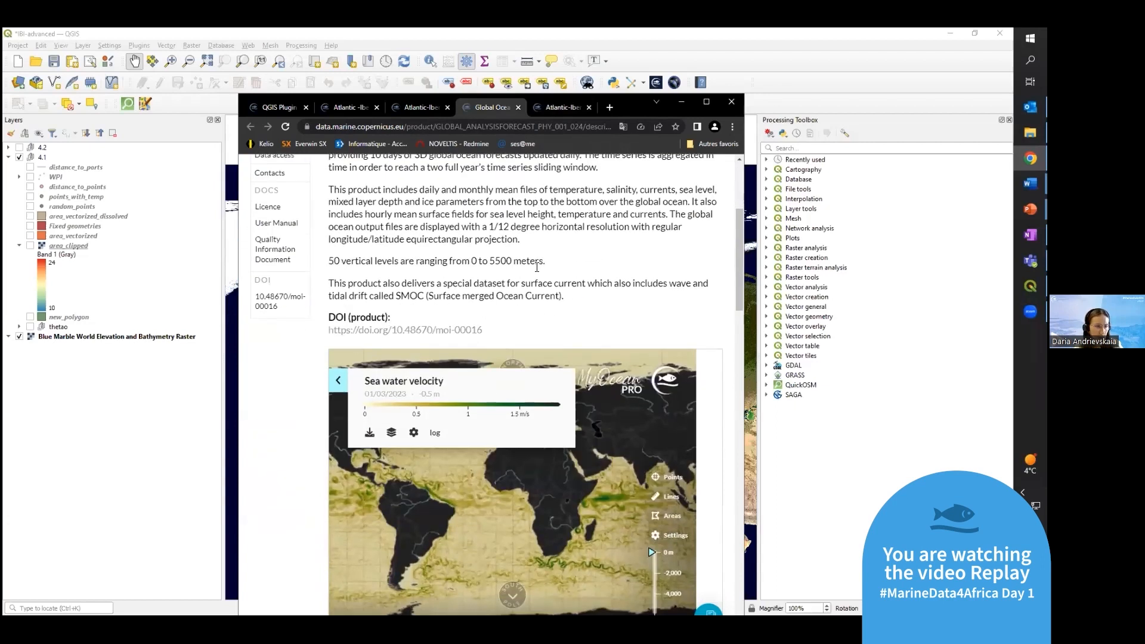
scroll(537, 267, "up", 3)
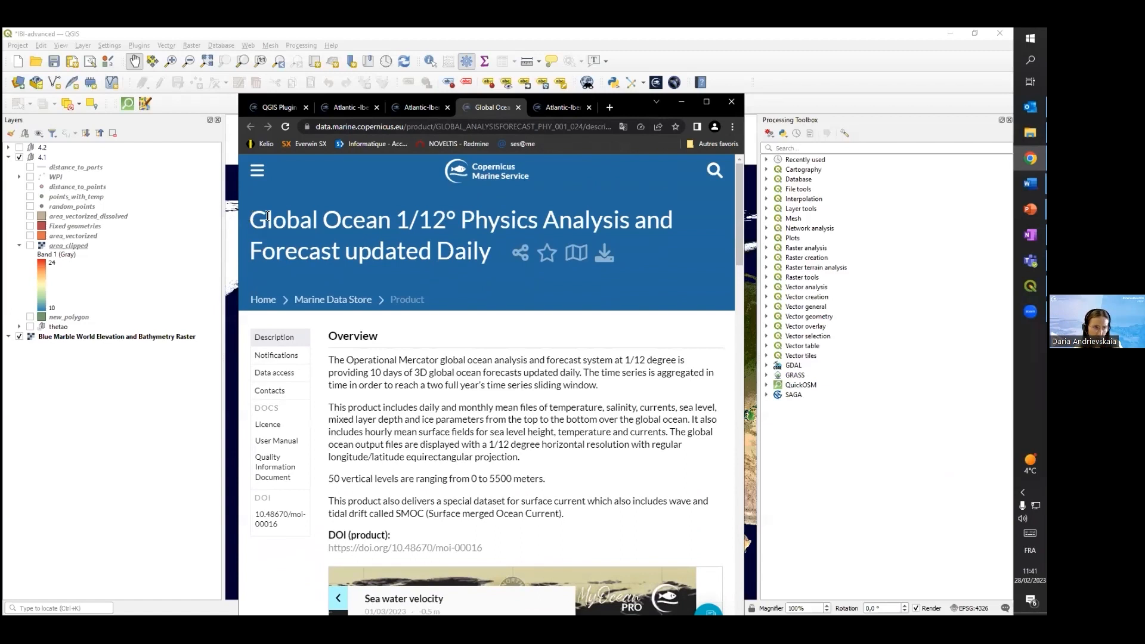
left_click_drag(591, 229, 489, 259)
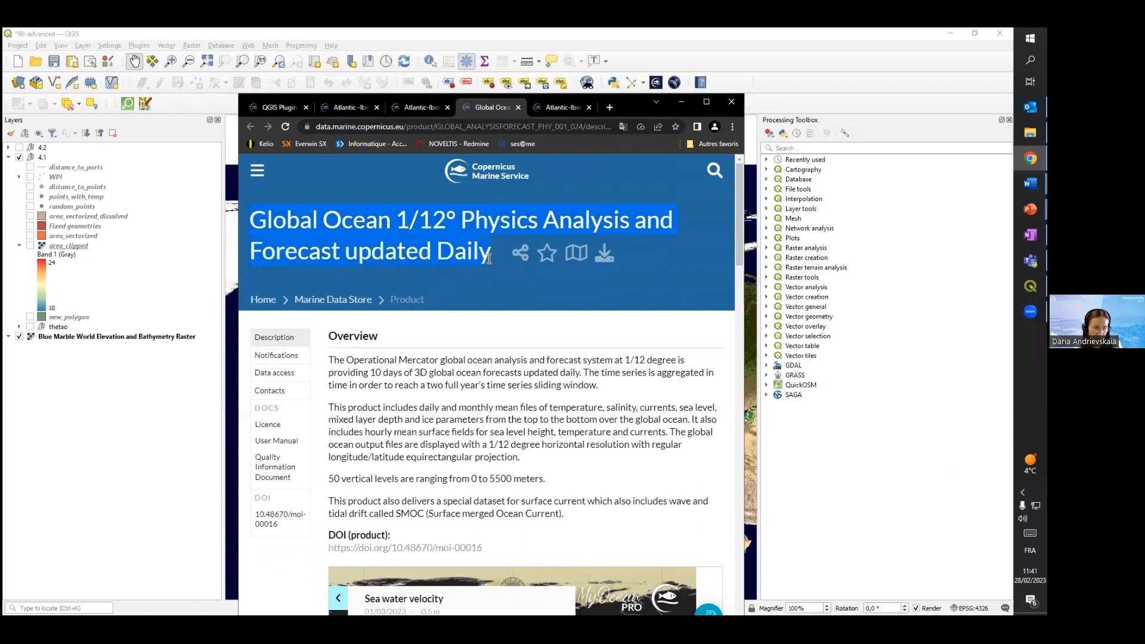
scroll(564, 427, "down", 2)
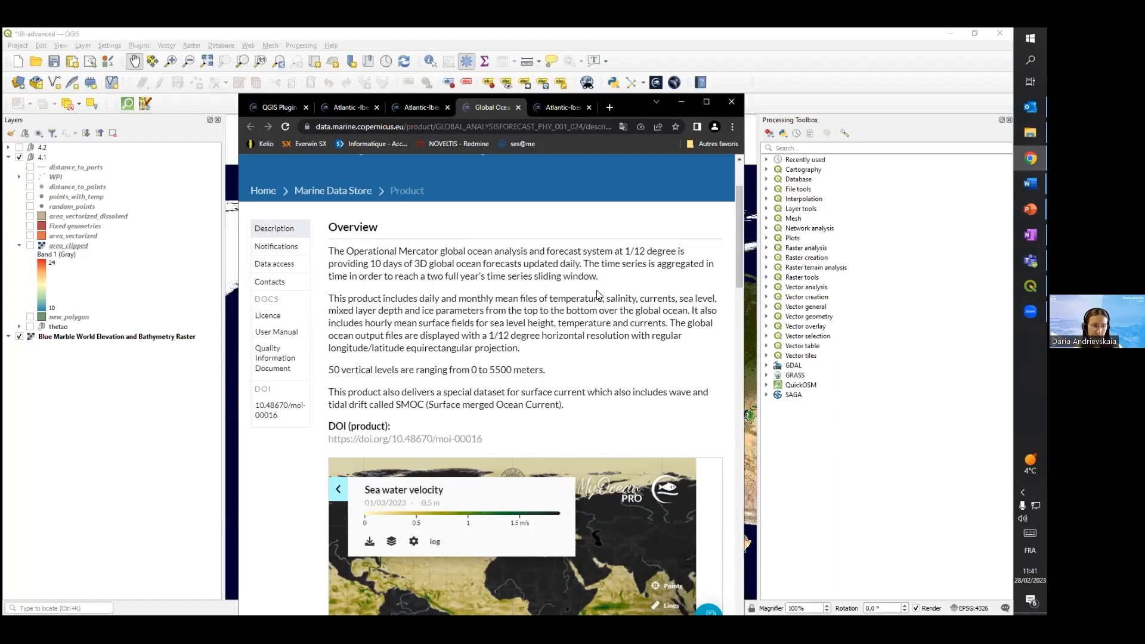
scroll(595, 298, "up", 1)
scroll(555, 417, "down", 3)
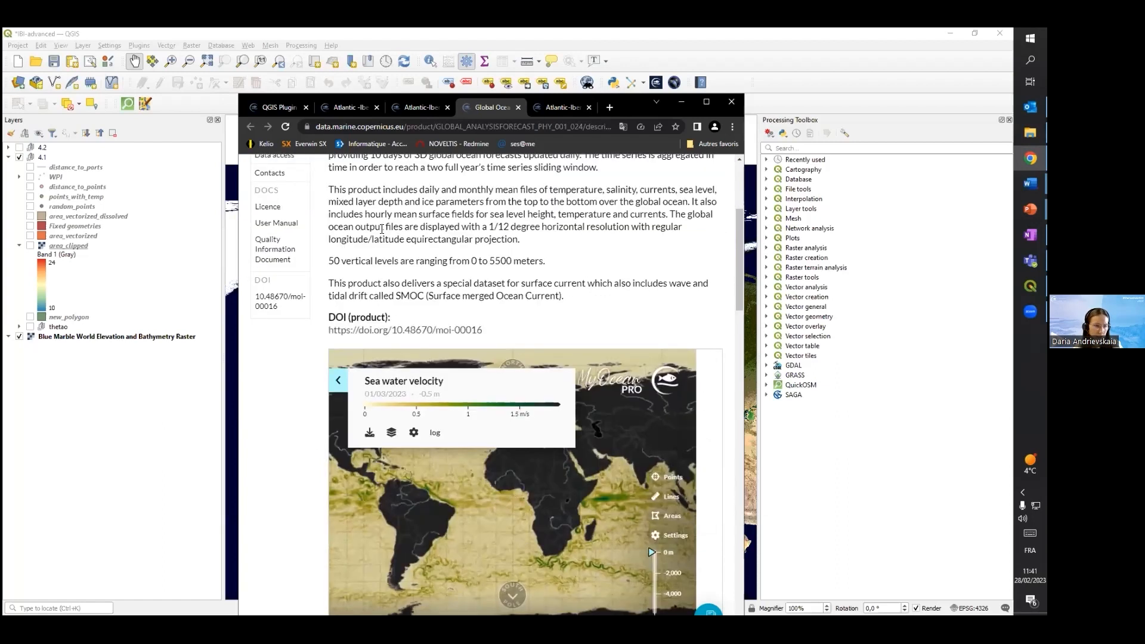
scroll(461, 276, "up", 2)
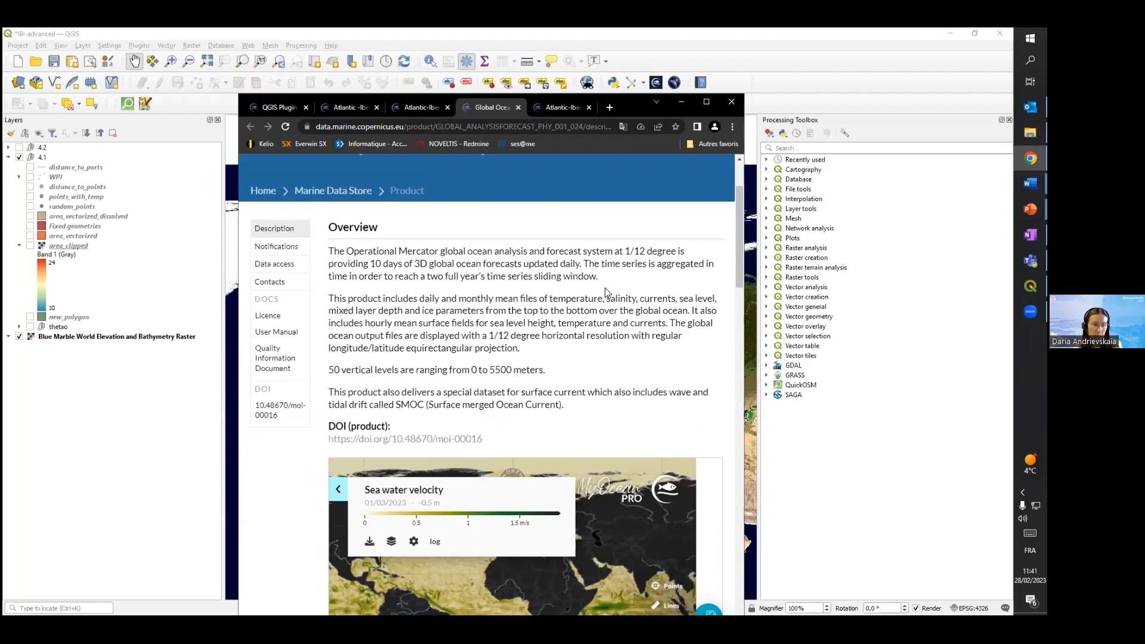
Switch back to QGIS, collapse the area_clipped legend and show the thetao group over Western Europe
left_click(679, 102)
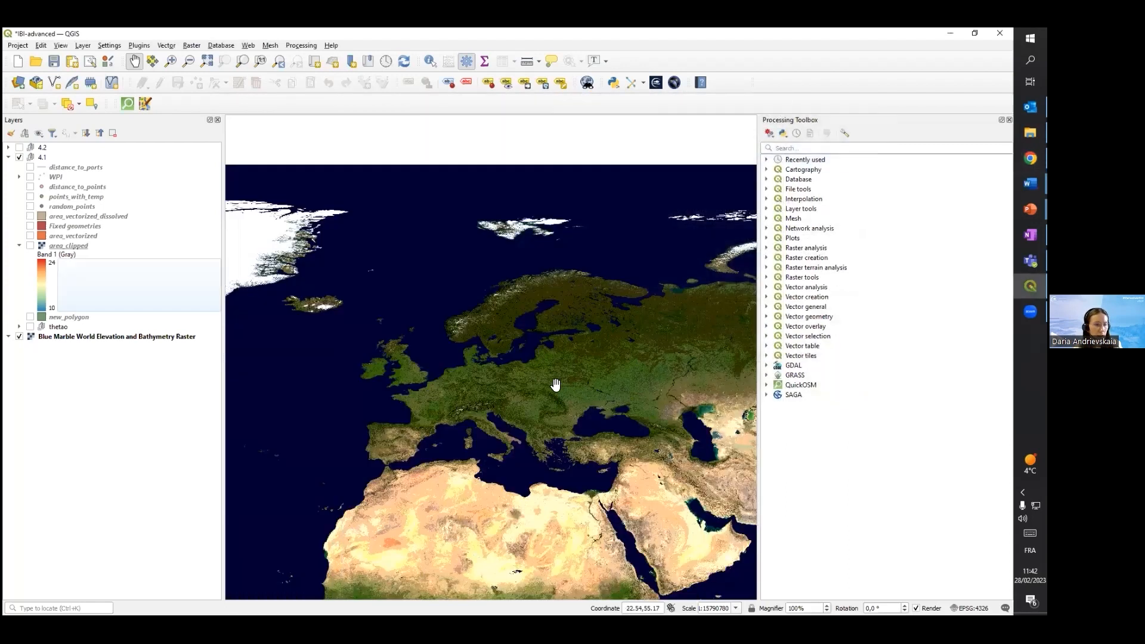
left_click_drag(541, 324, 541, 324)
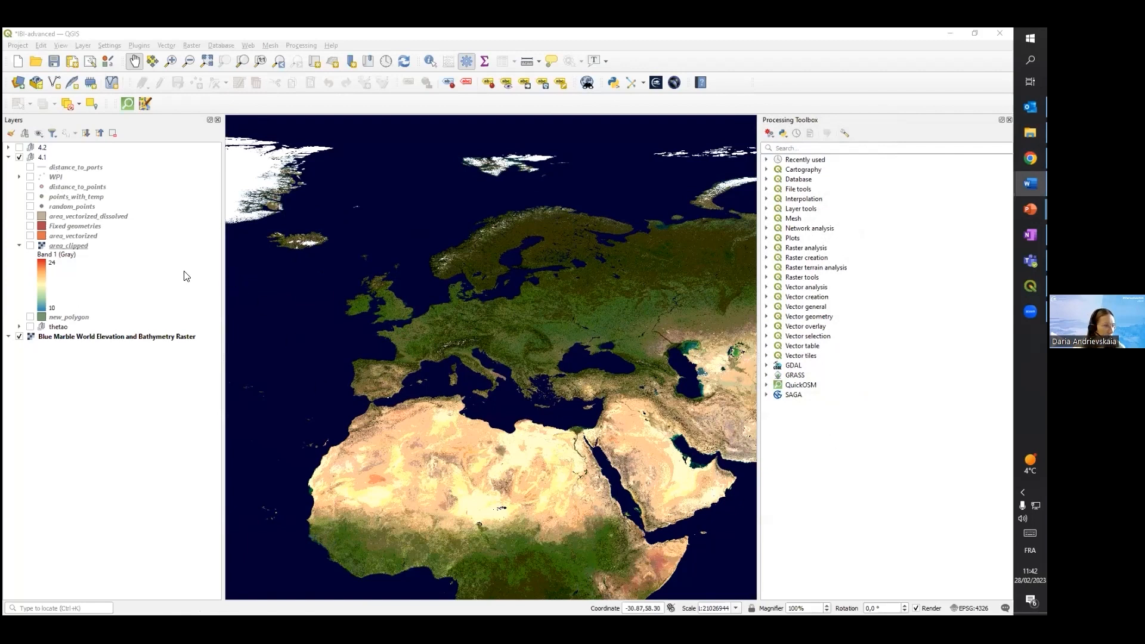
left_click(8, 147)
left_click(7, 147)
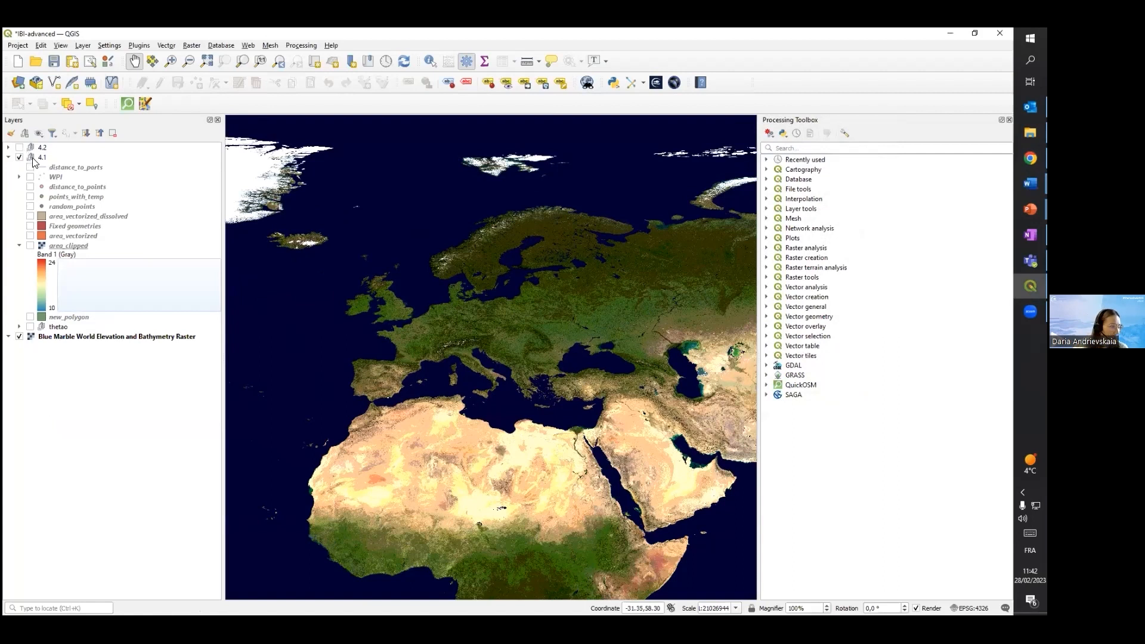
left_click(19, 246)
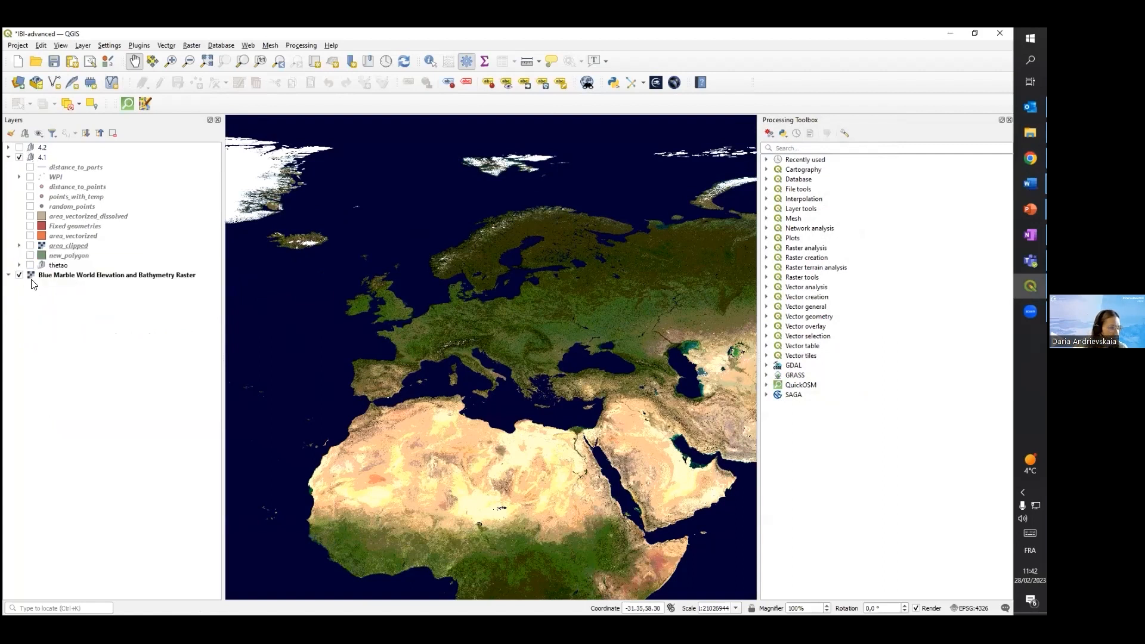
left_click(30, 265)
left_click_drag(516, 340, 596, 327)
scroll(475, 337, "up", 1)
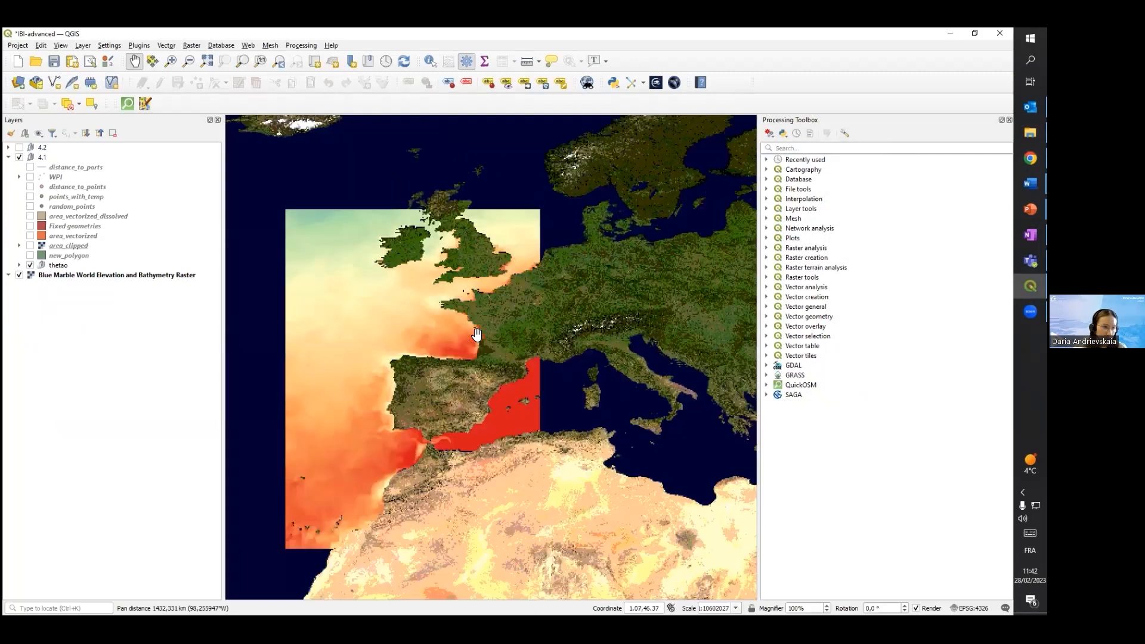
left_click_drag(476, 337, 574, 312)
Expand the thetao group and turn on its hidden temperature layers from 01062022 to 10072022
left_click(19, 264)
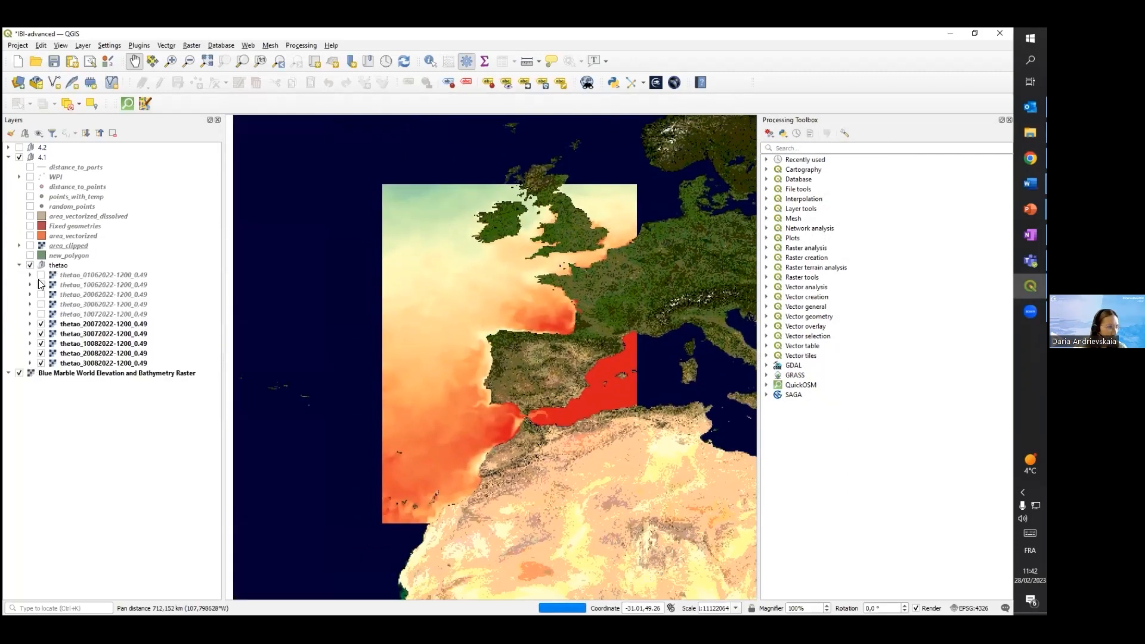
left_click(41, 295)
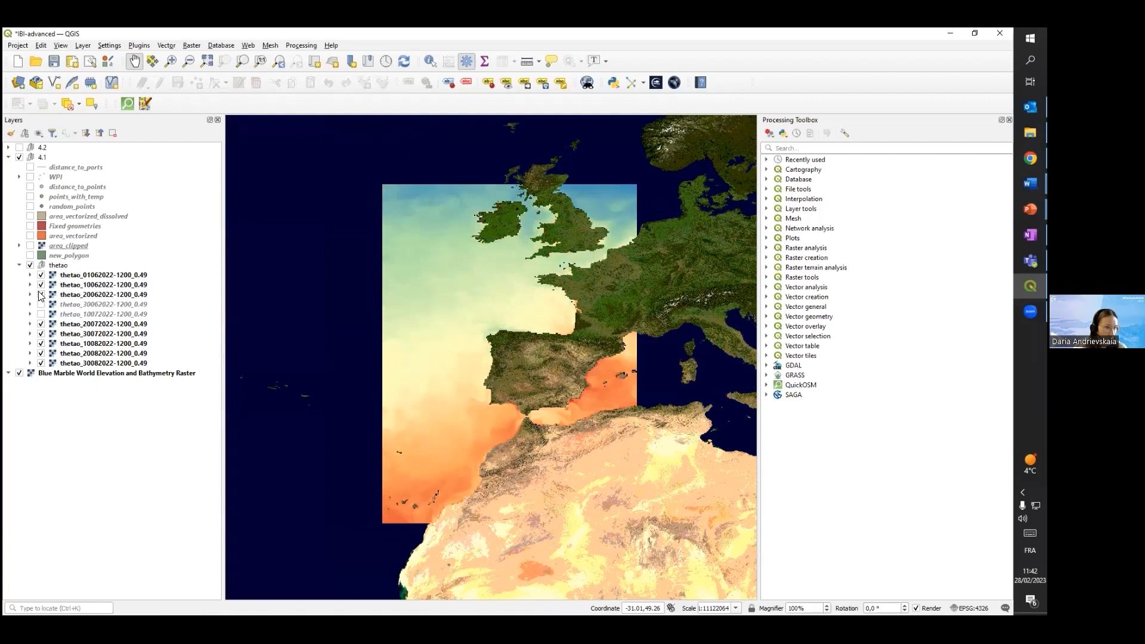
left_click(41, 305)
left_click(41, 314)
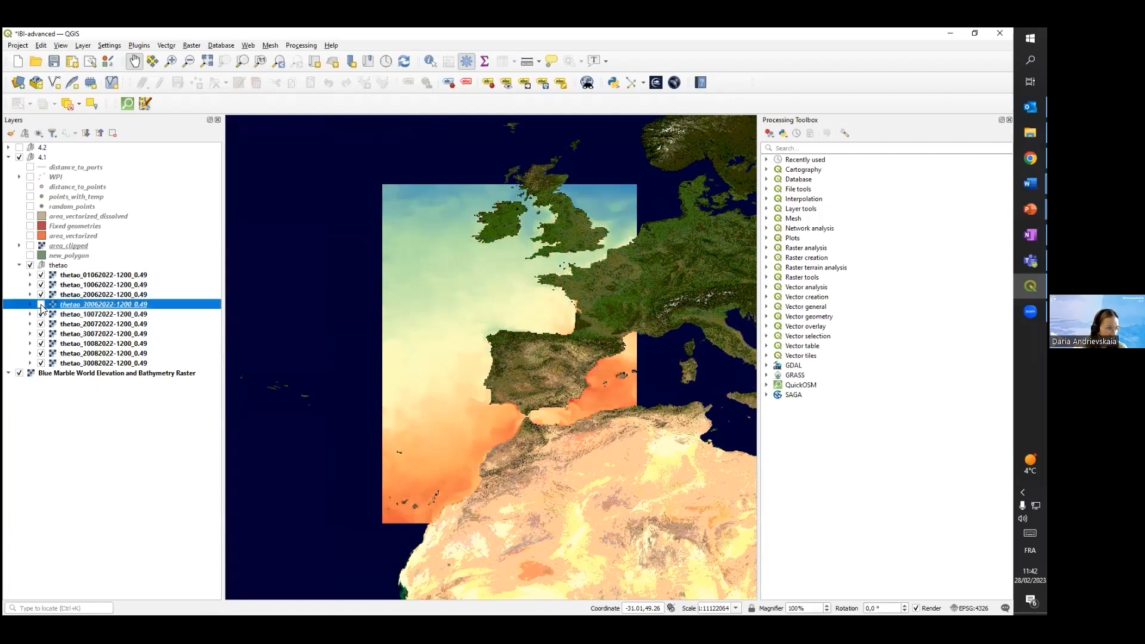
Hide the thetao layers one after another from 01062022 to 20082022 to compare the temperature on successive dates
left_click(41, 275)
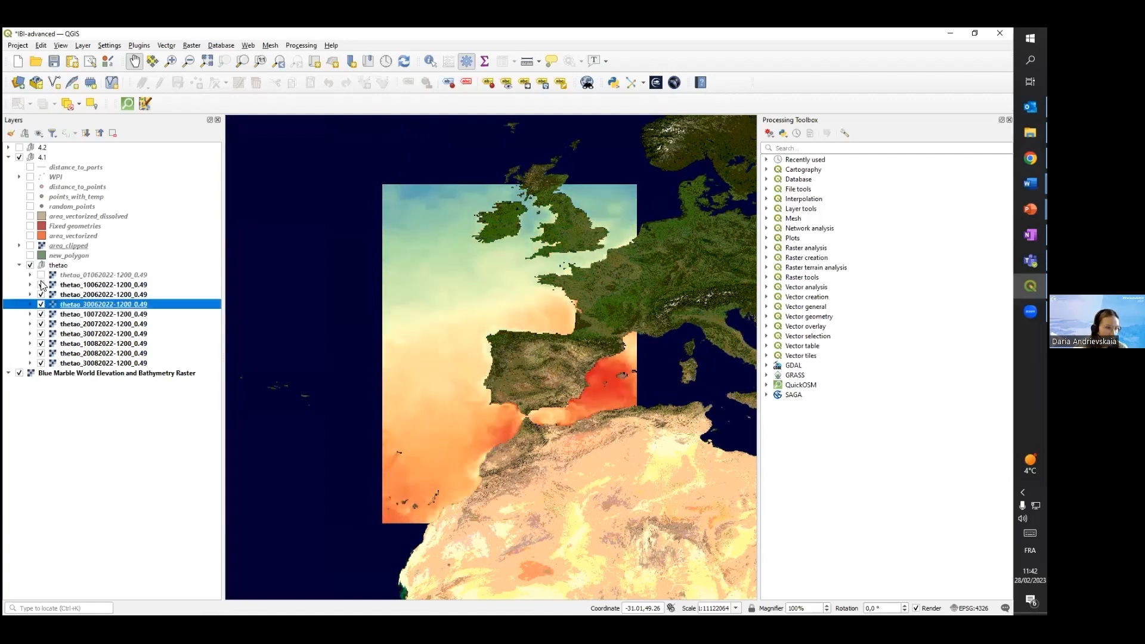
left_click(41, 285)
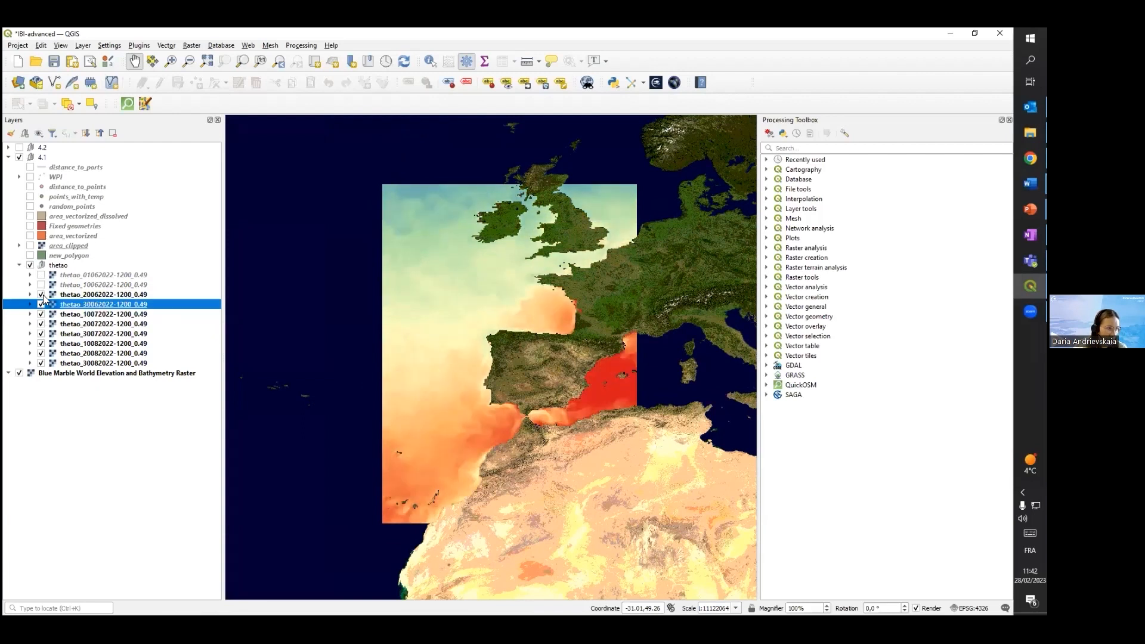
left_click(42, 295)
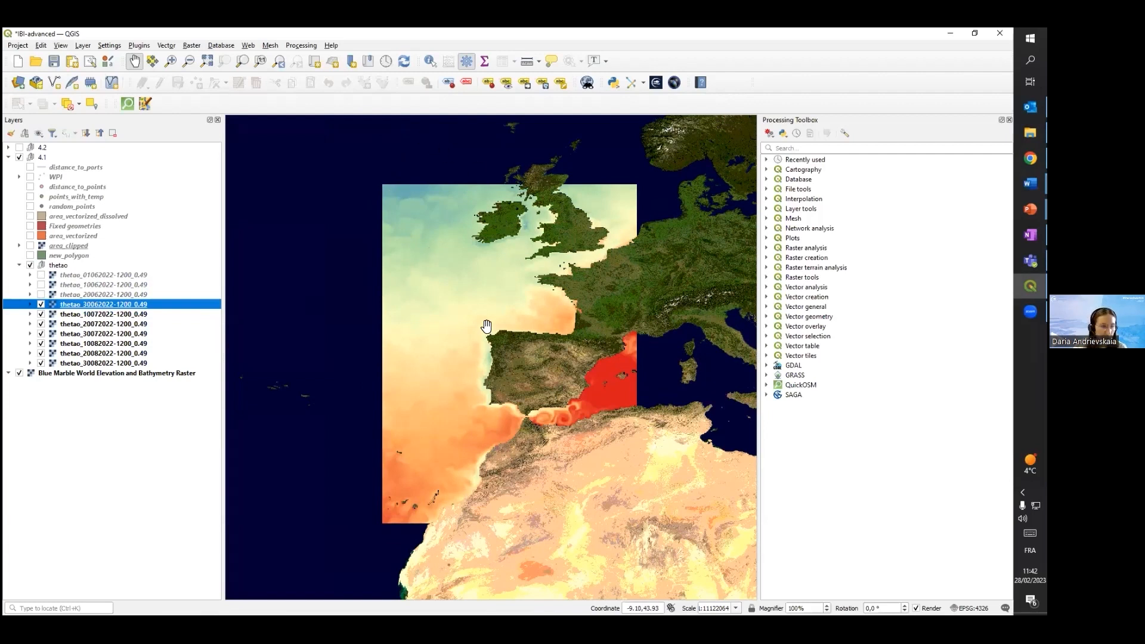
left_click(40, 305)
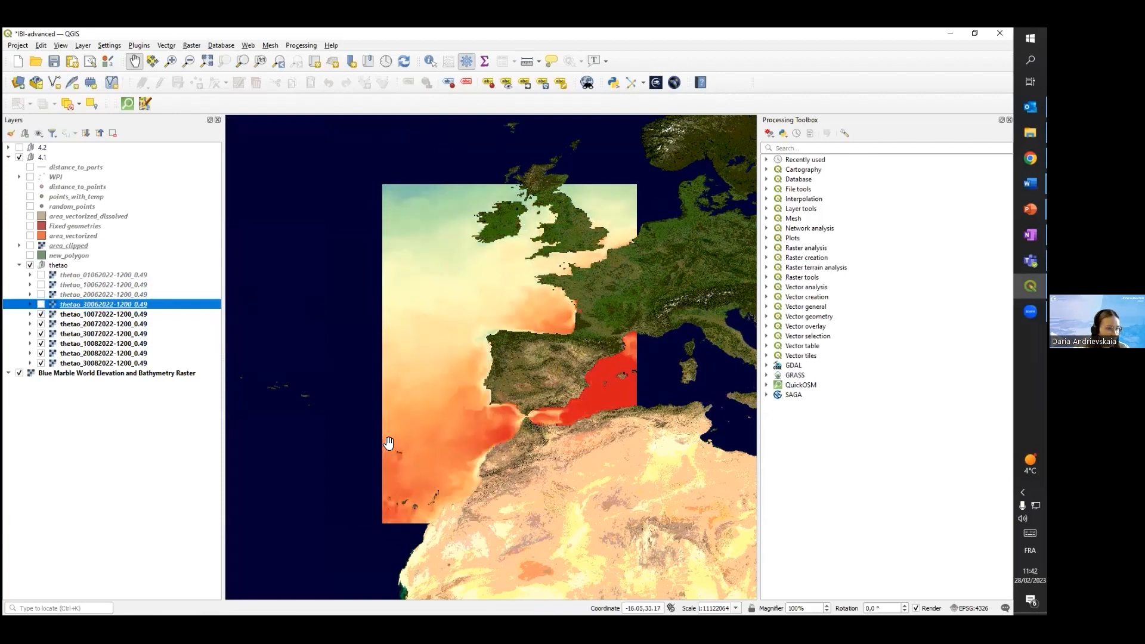
left_click(41, 314)
left_click(41, 324)
left_click(40, 333)
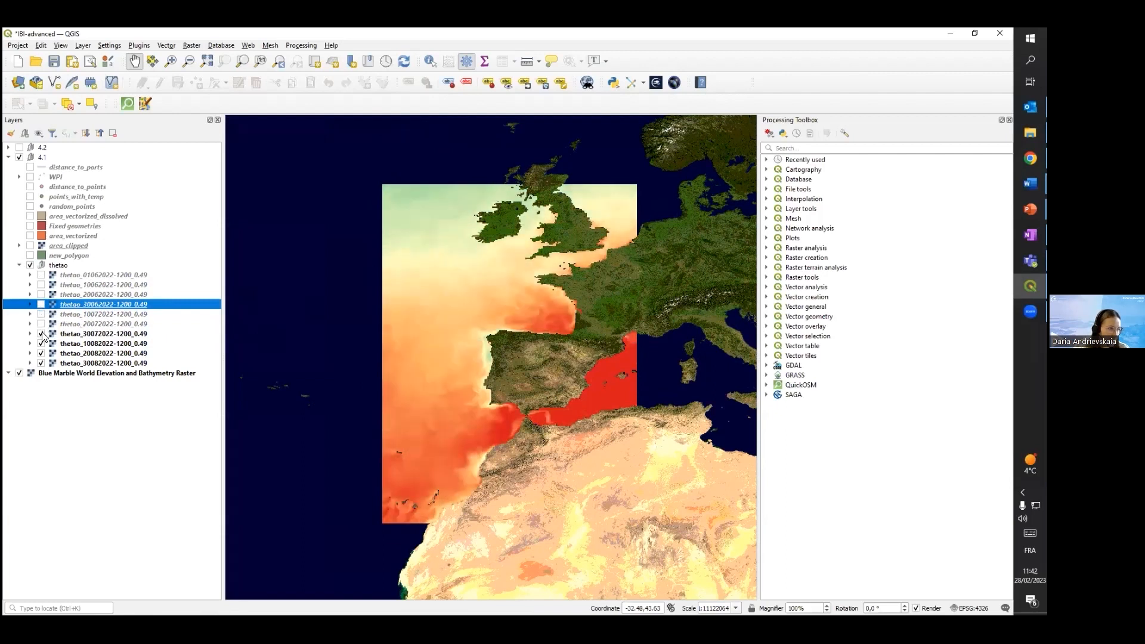
left_click(41, 344)
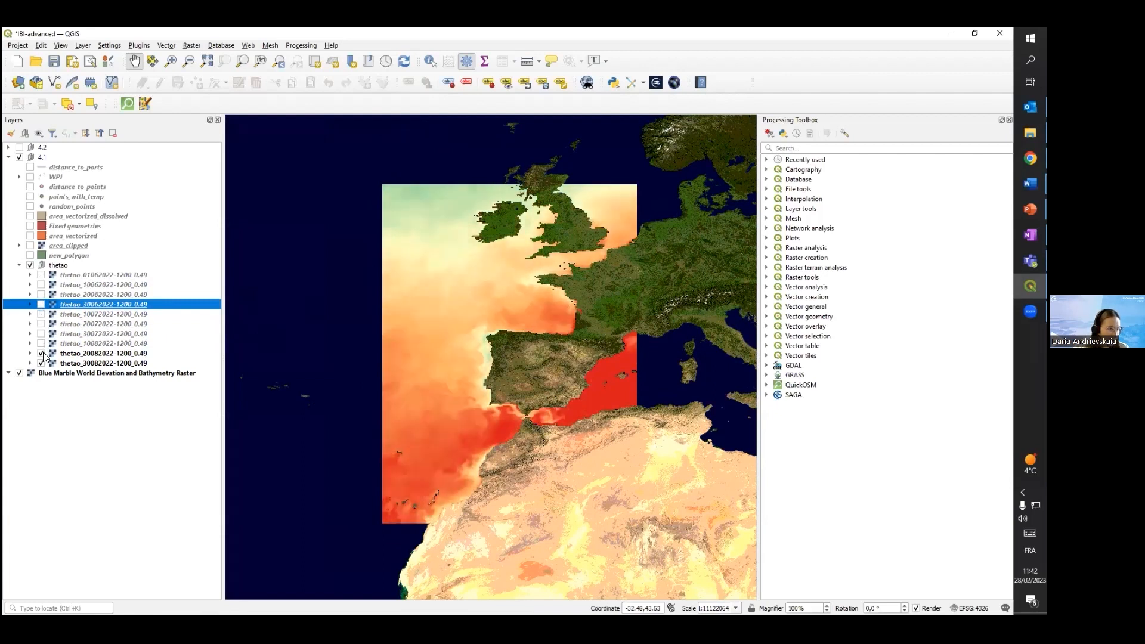
left_click(41, 353)
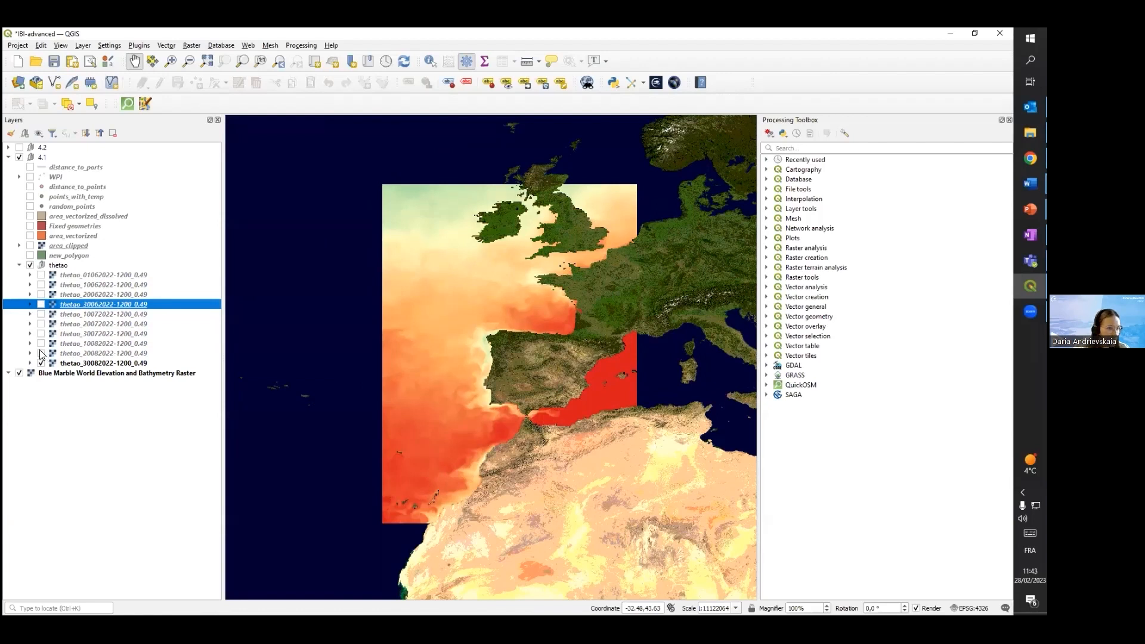
Show the thetao_20082022 and thetao_20072022 layers again and inspect the temperature around the Iberian Peninsula and Bay of Biscay
left_click(41, 353)
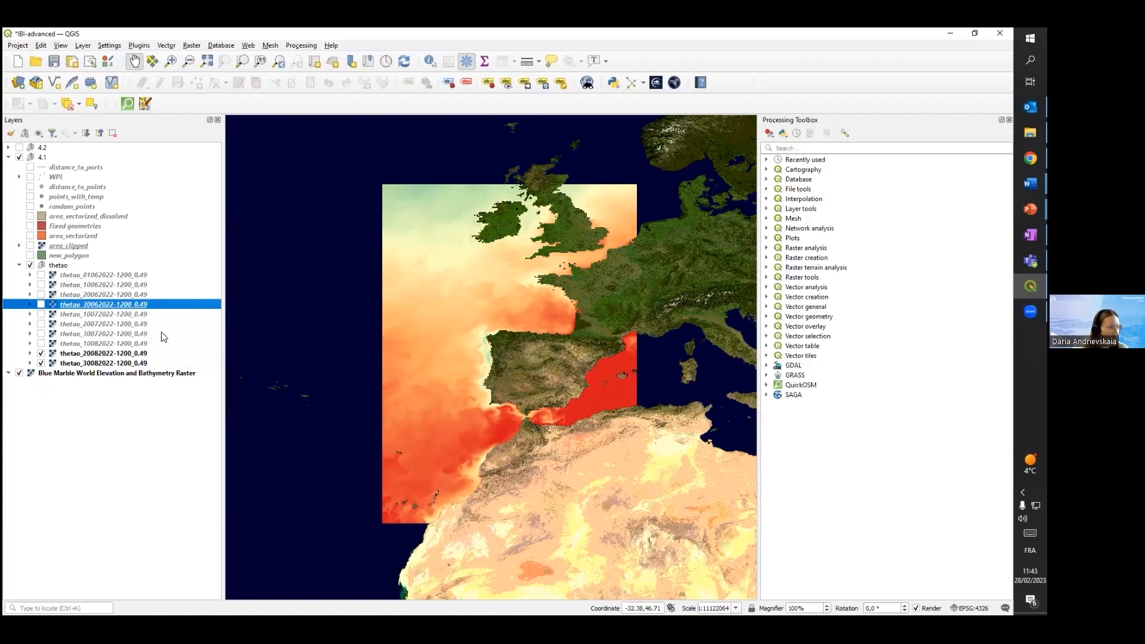
left_click(41, 324)
scroll(483, 308, "up", 1)
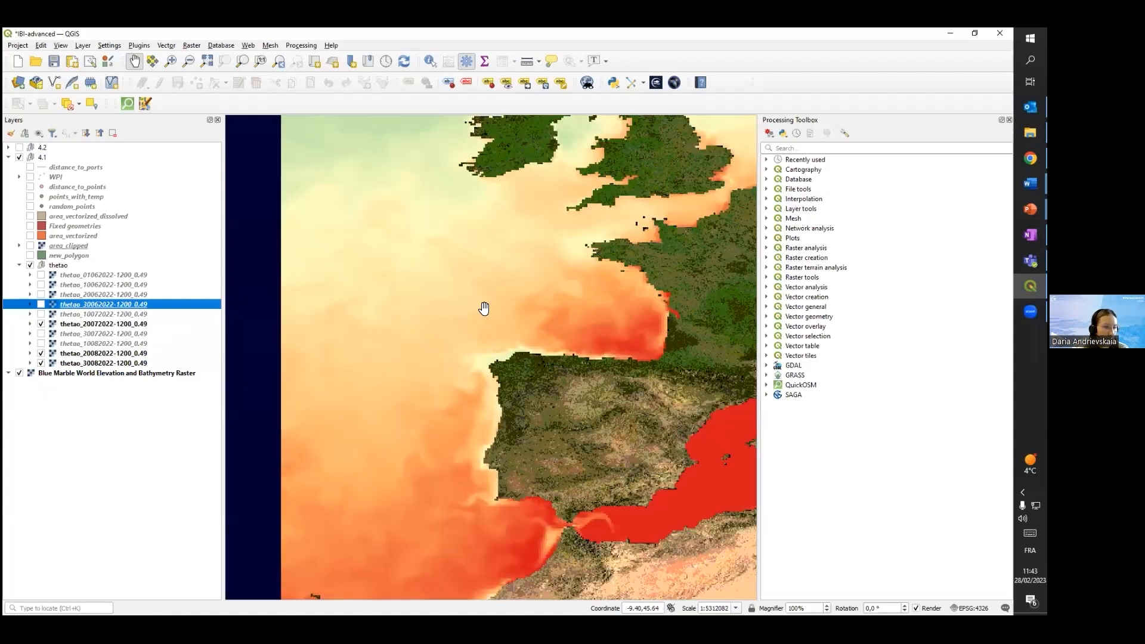
scroll(484, 309, "down", 1)
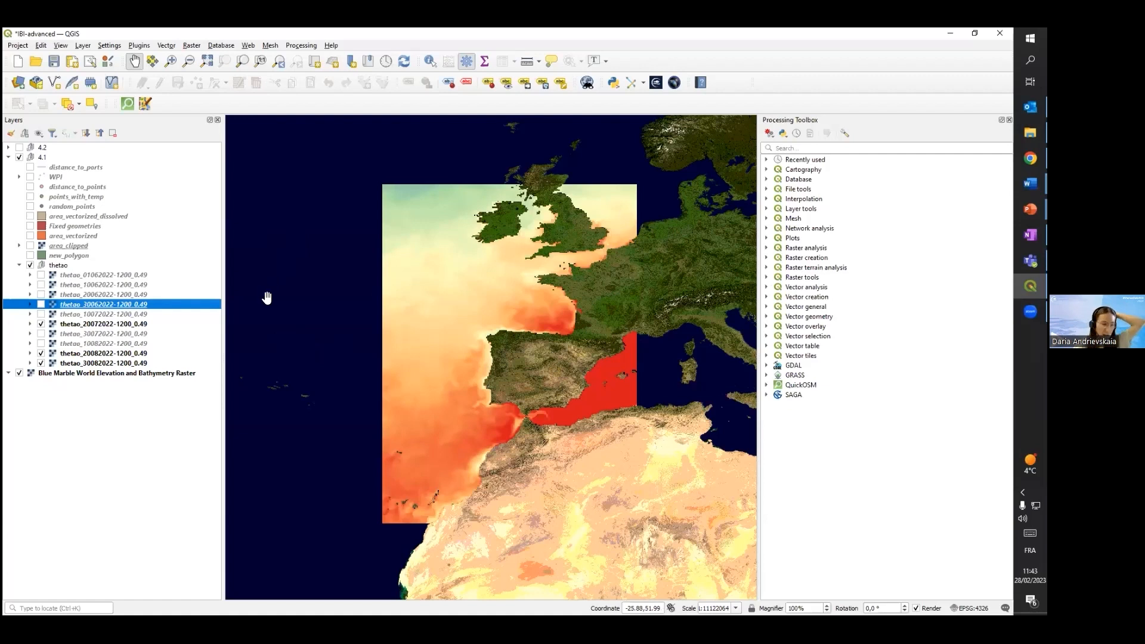
Show the new_polygon clipping area, turn on the area_clipped raster above it and hide new_polygon again
left_click(30, 256)
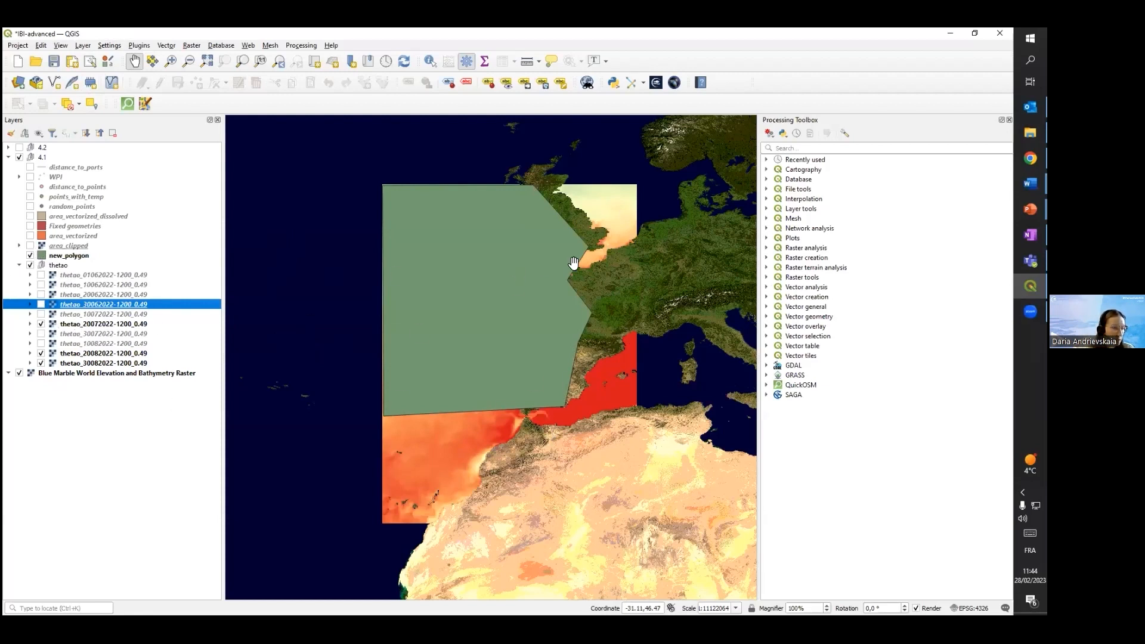
left_click(30, 245)
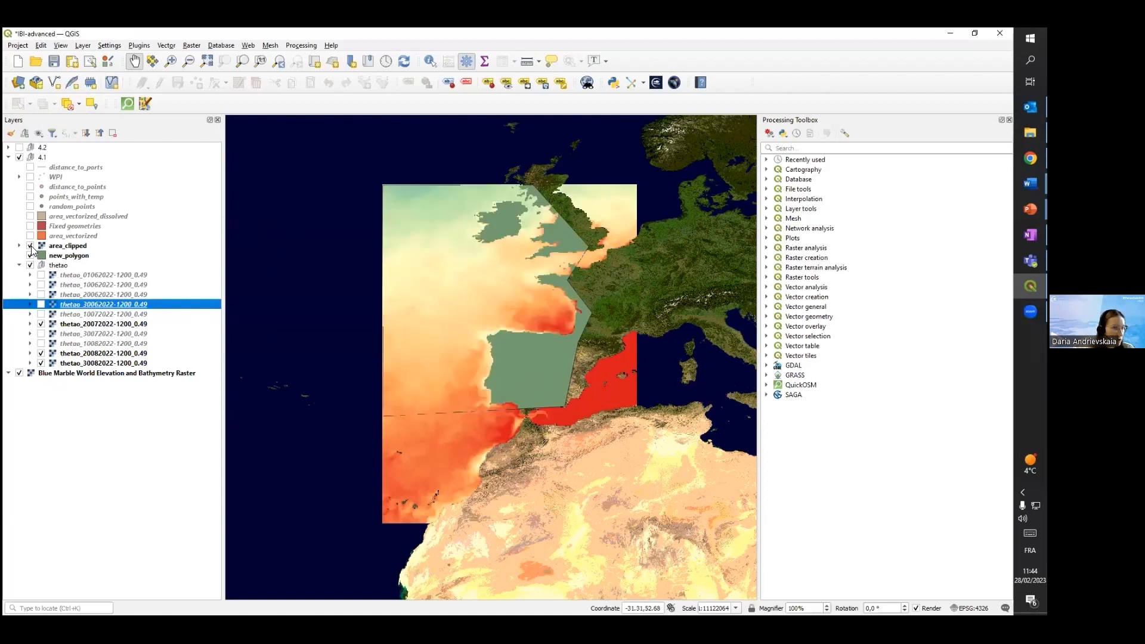
left_click(30, 255)
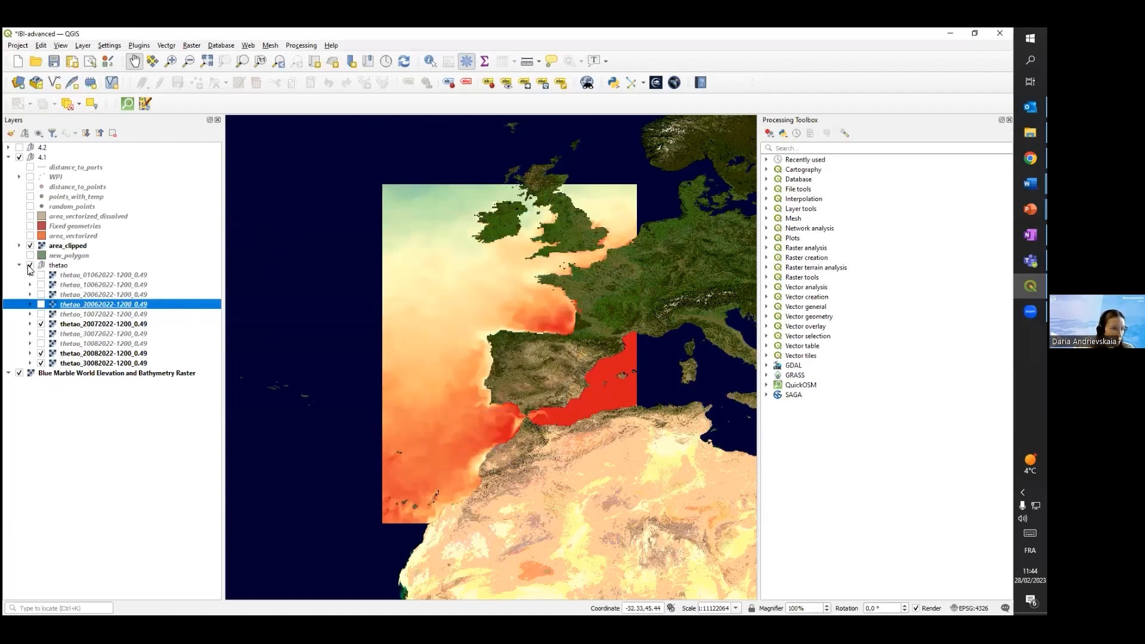
Hide the thetao group to isolate area_clipped, and open the Clip Raster by Mask Layer tool for review without running it
left_click(30, 265)
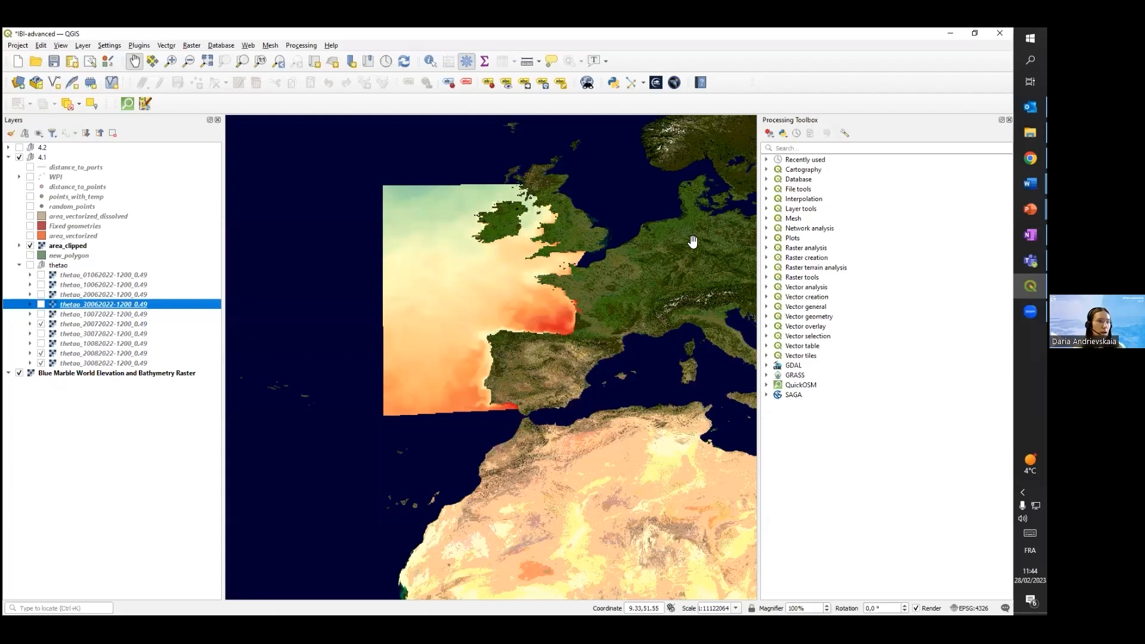
left_click(191, 44)
mouse_move(246, 133)
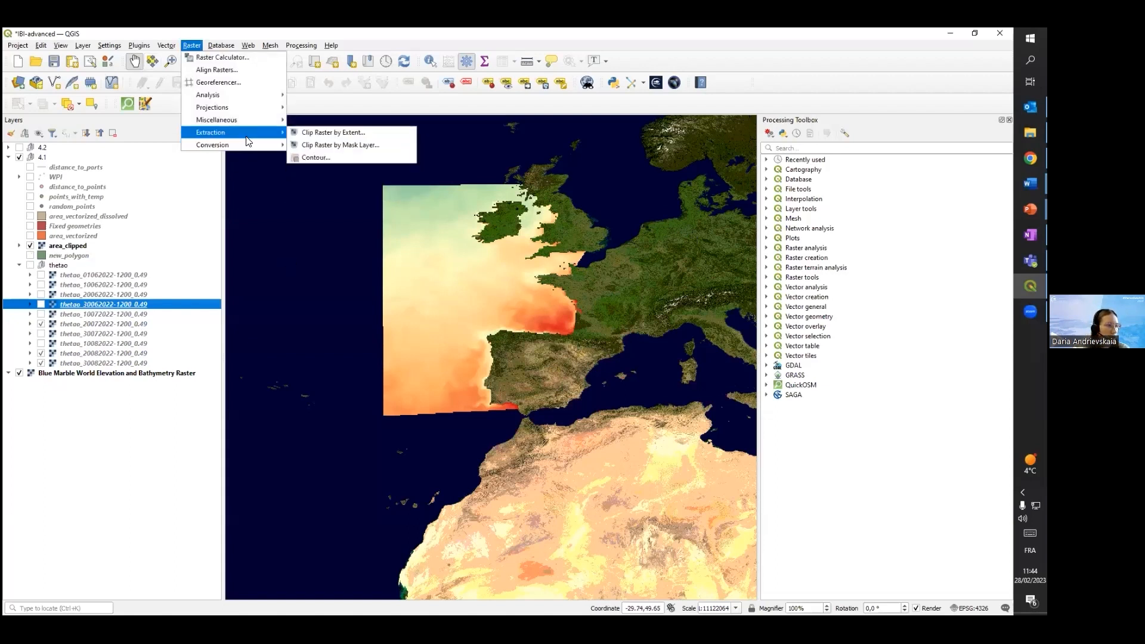
left_click(332, 145)
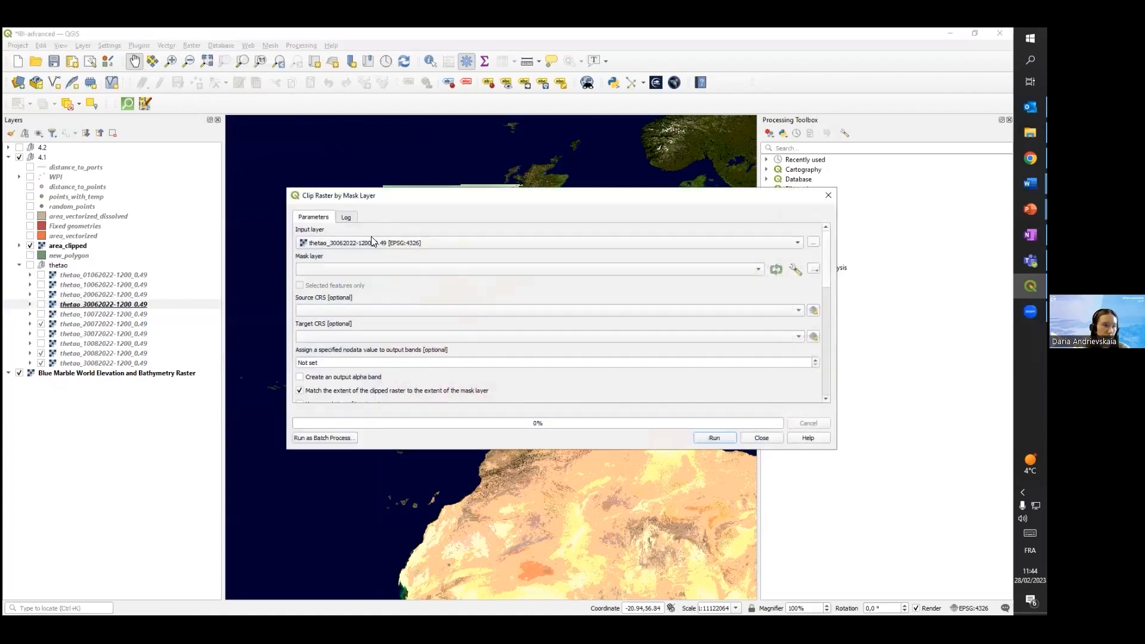
left_click(834, 198)
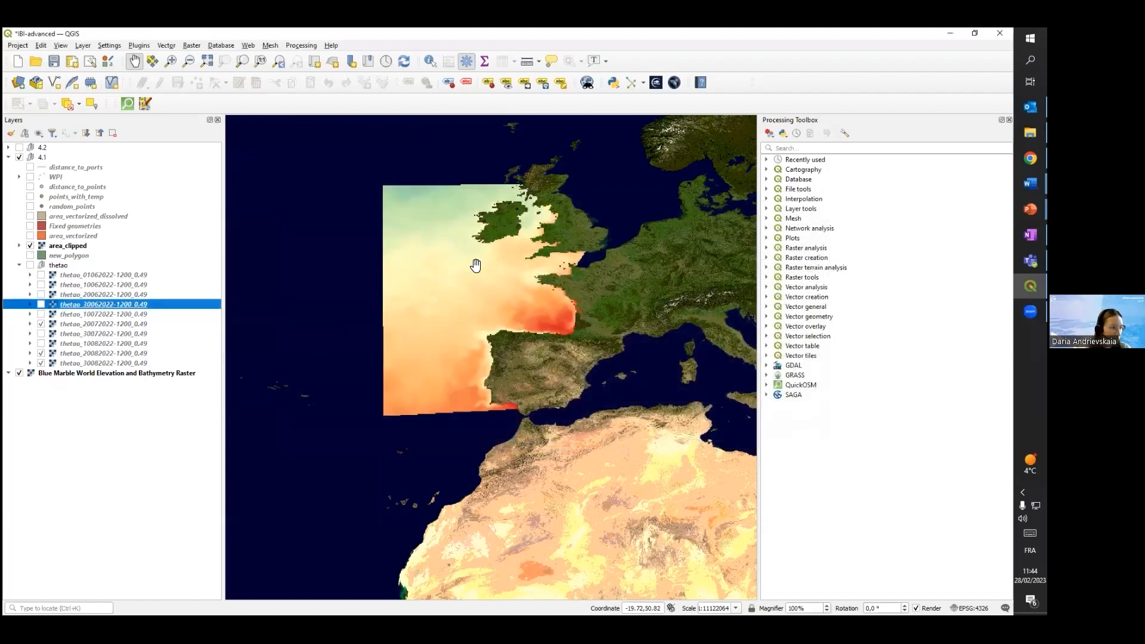
left_click_drag(547, 237, 526, 276)
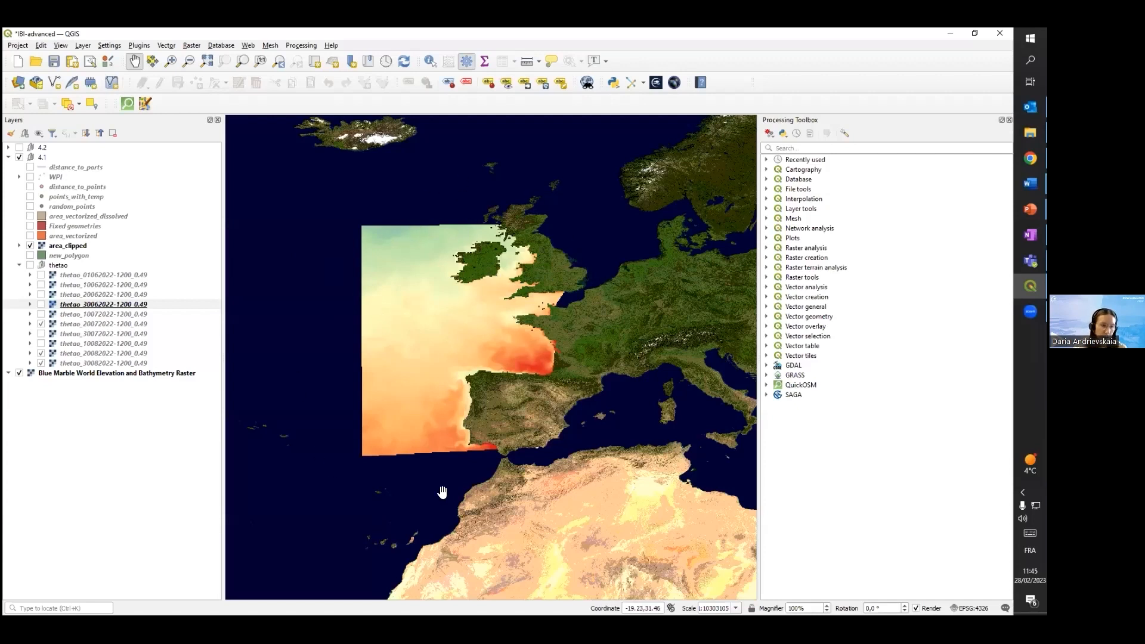
Show new_polygon under area_clipped, move area_vectorized below it and back to its original place, and hide new_polygon again
left_click(29, 255)
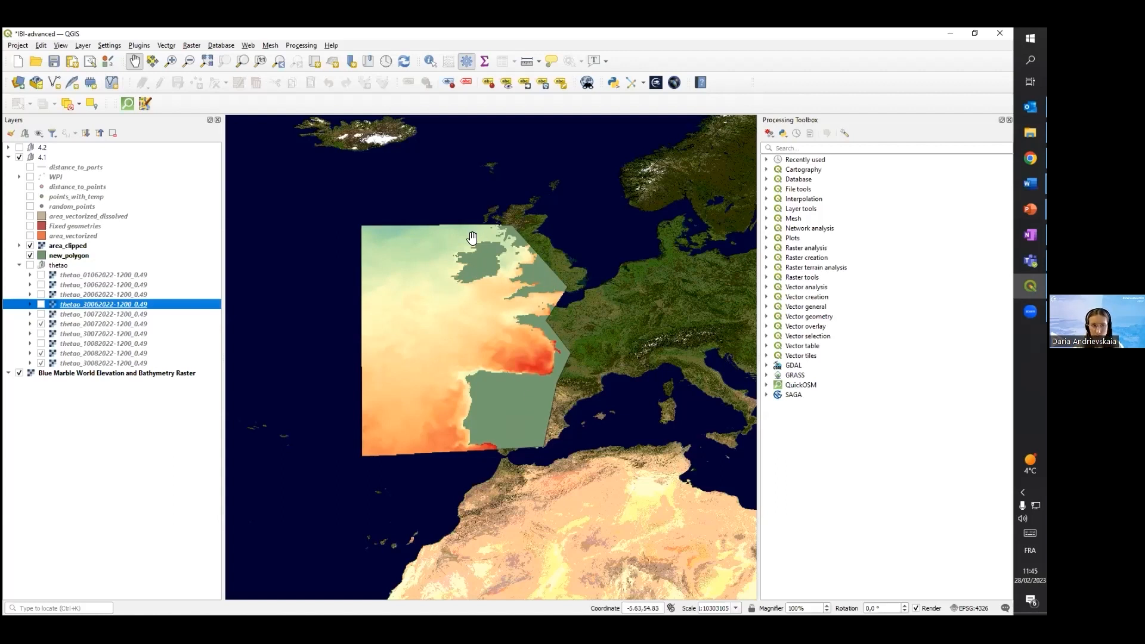
left_click(33, 257)
left_click_drag(63, 236, 119, 259)
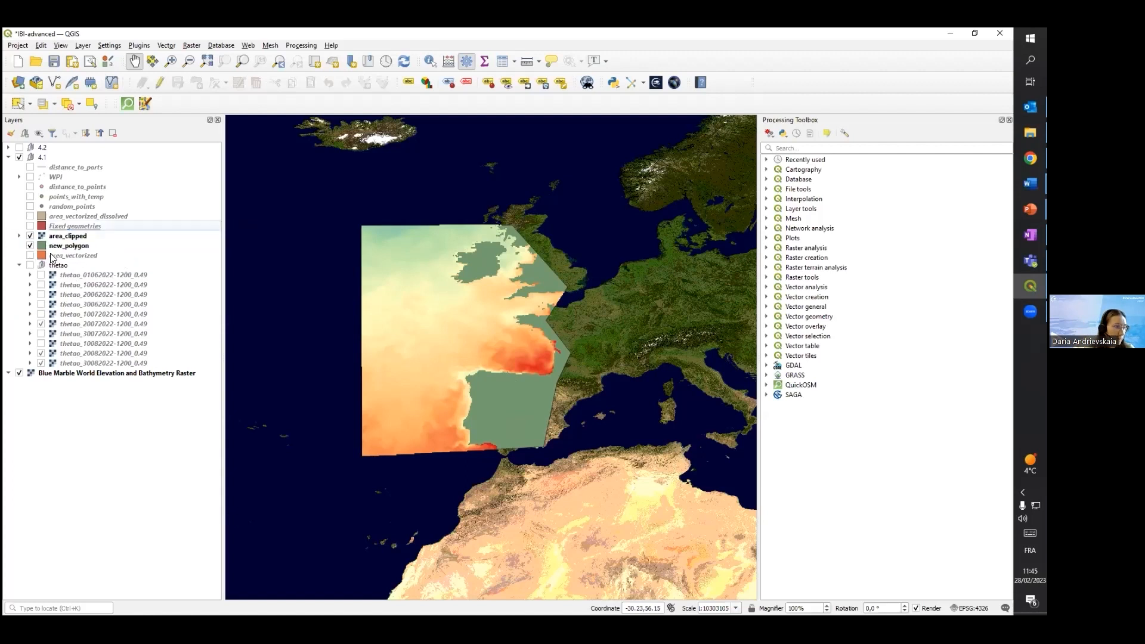
left_click(31, 246)
left_click_drag(50, 255, 53, 231)
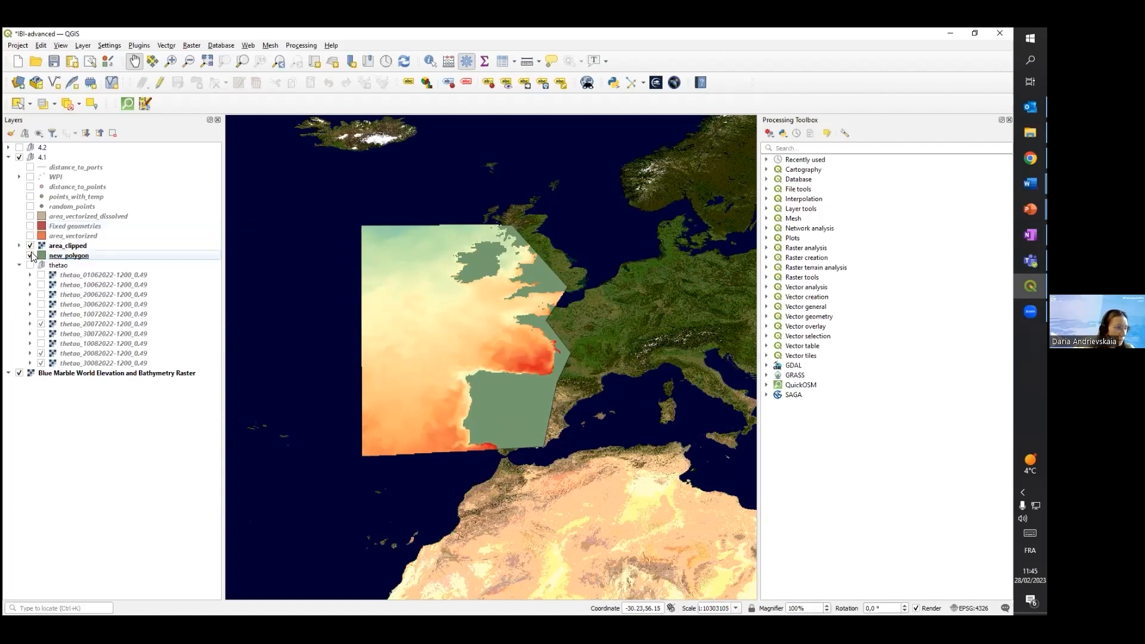
left_click(30, 255)
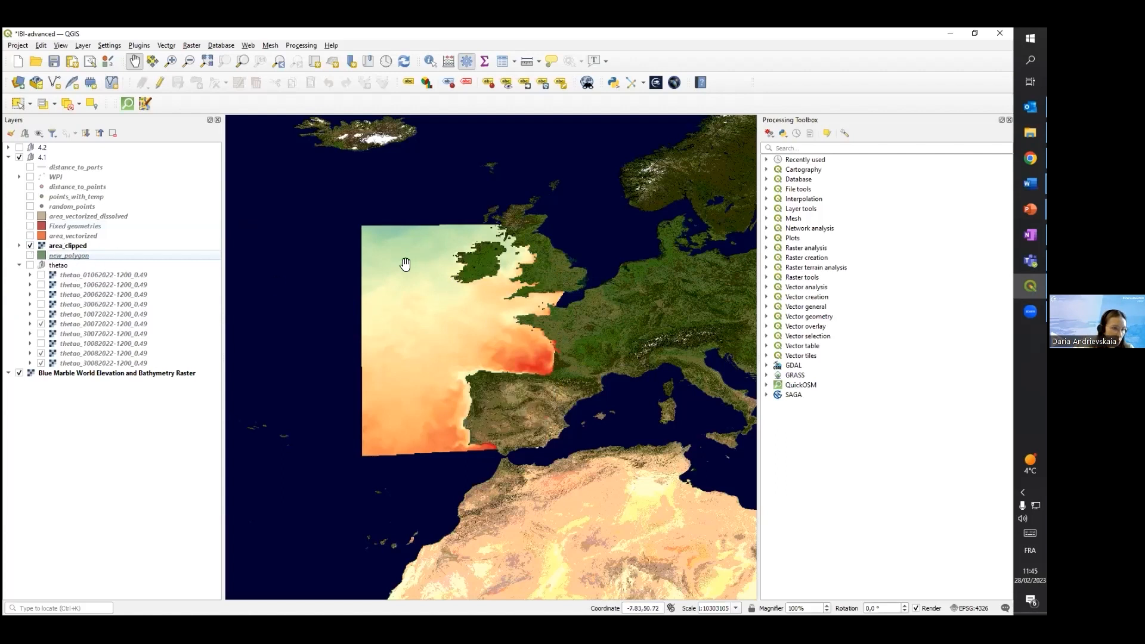
Show the area_vectorized layer, and replace it on the map with the Fixed geometries layer
left_click(30, 236)
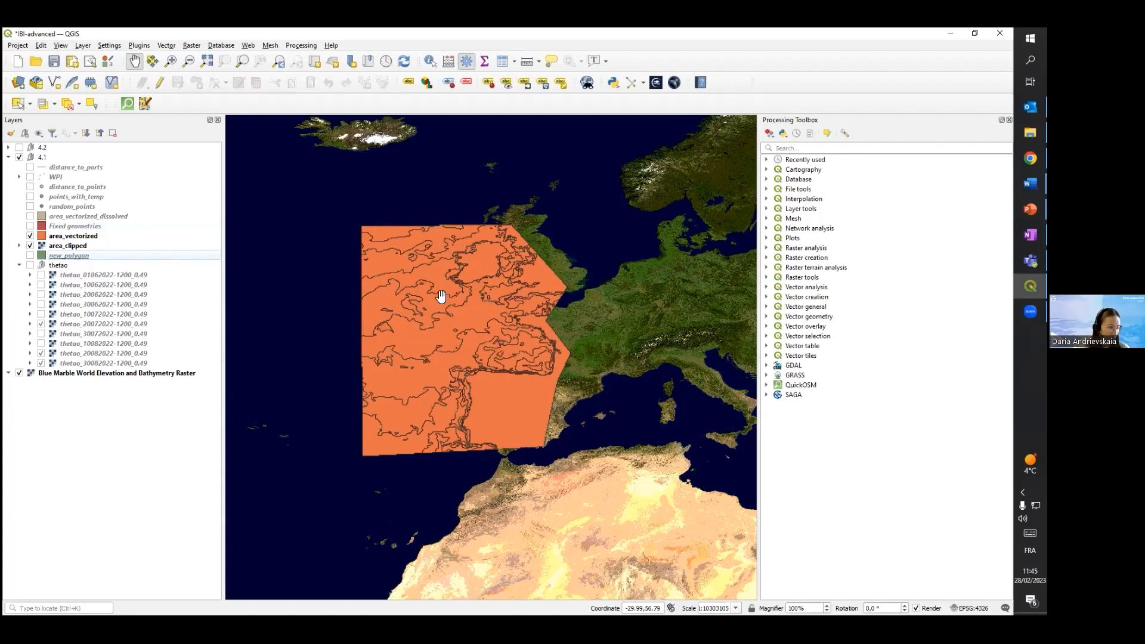
left_click(191, 46)
mouse_move(231, 145)
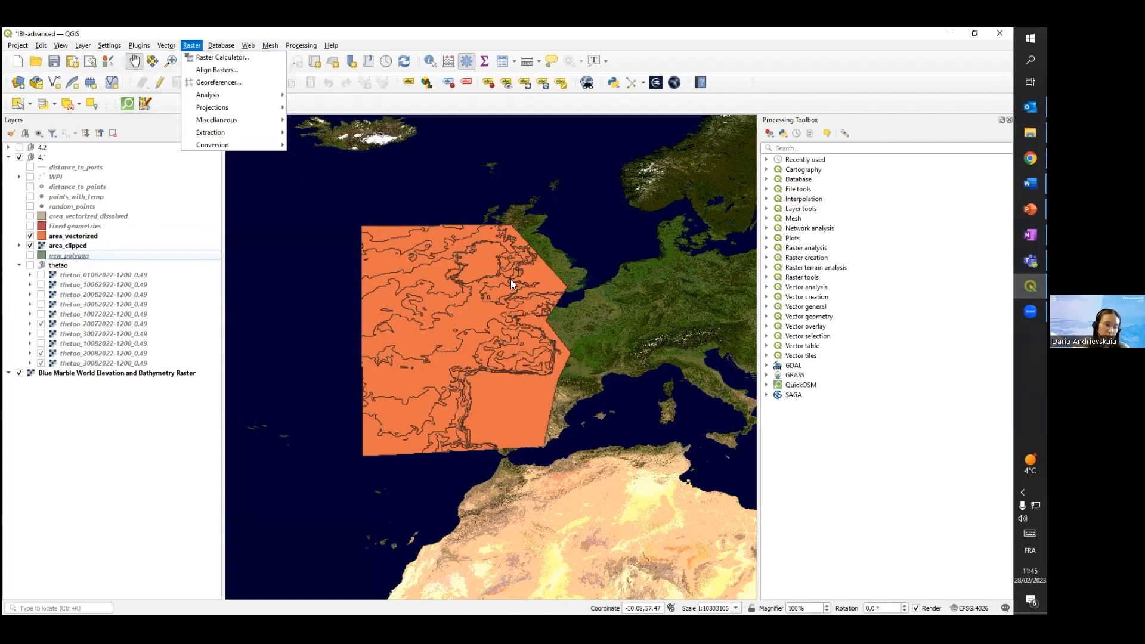
left_click(30, 227)
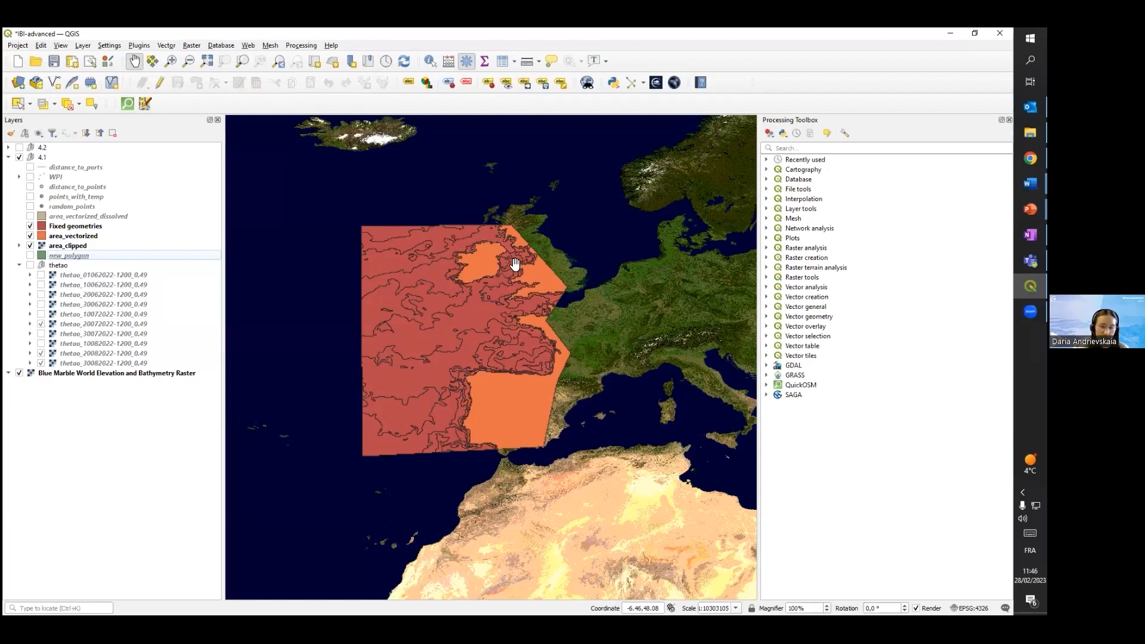
left_click(29, 236)
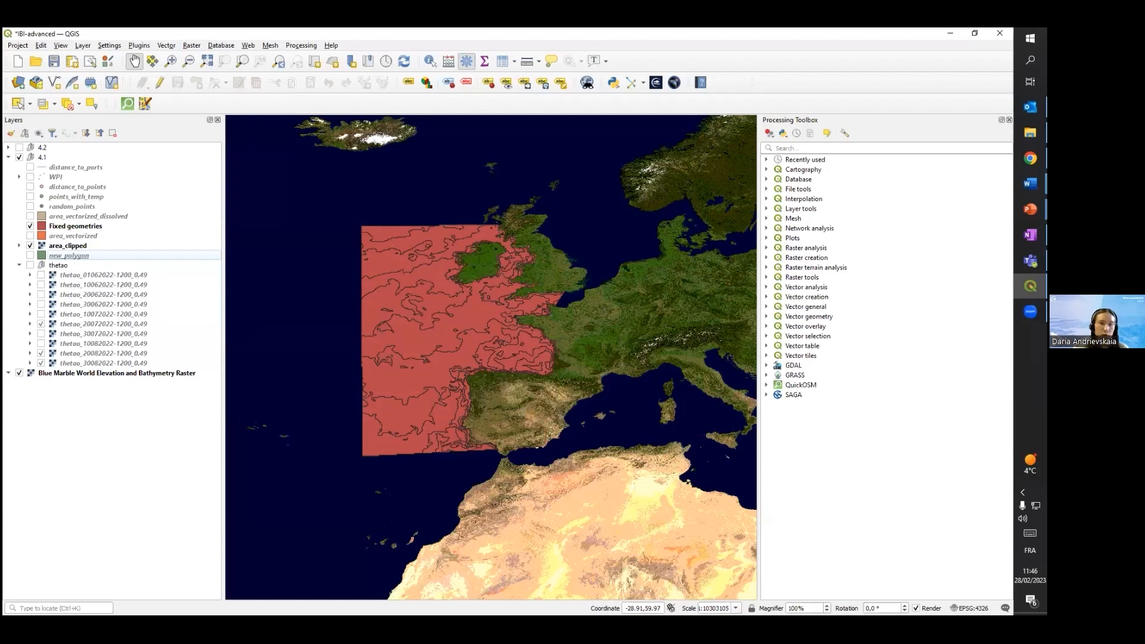
Find the Check validity algorithm and run it on area_vectorized with the GEOS method and temporary output layers
left_click(927, 149)
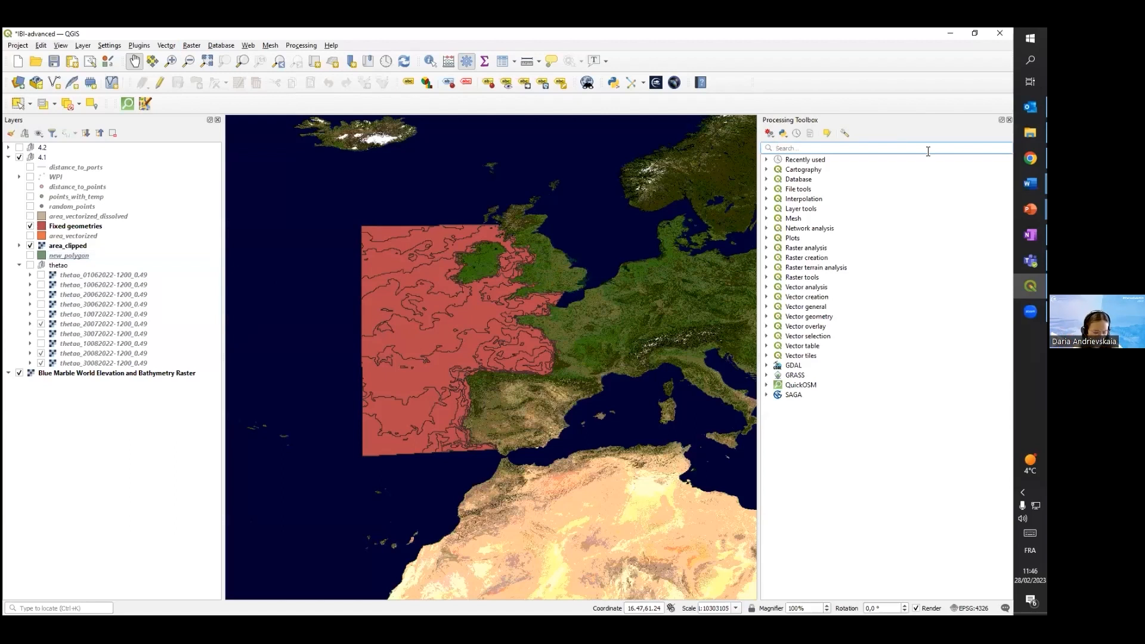
type("valid")
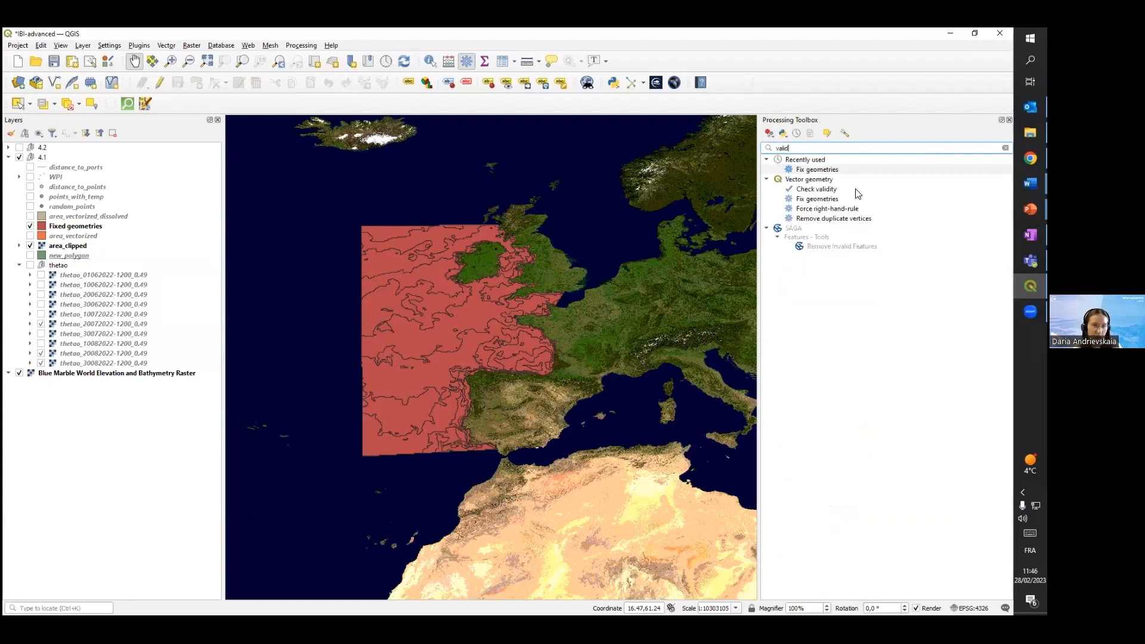
left_click(811, 192)
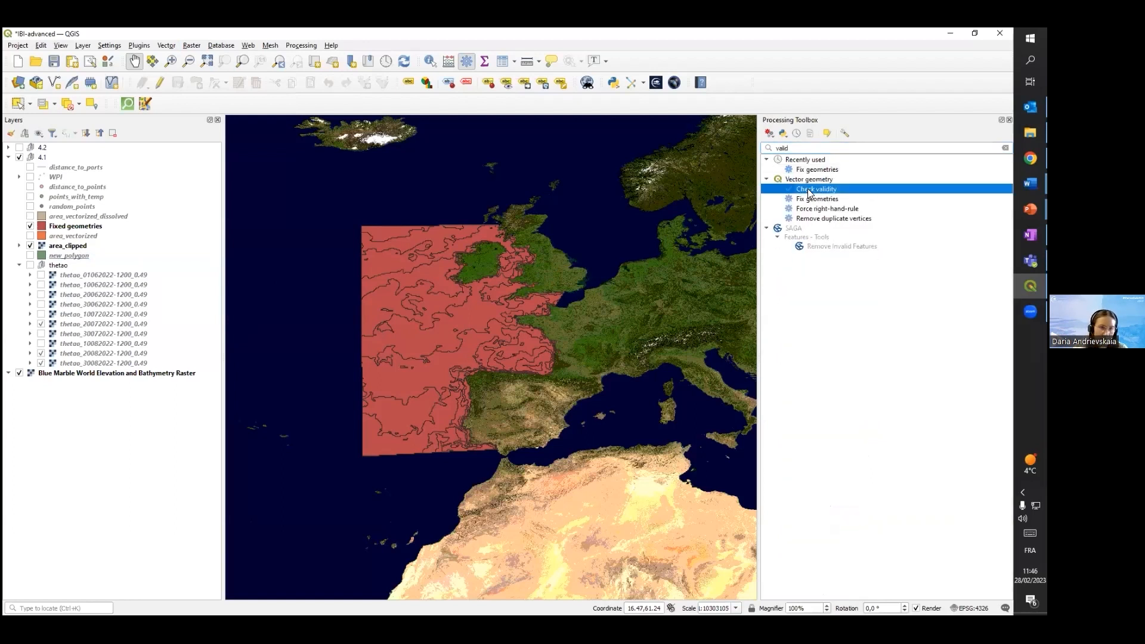
double_click(801, 192)
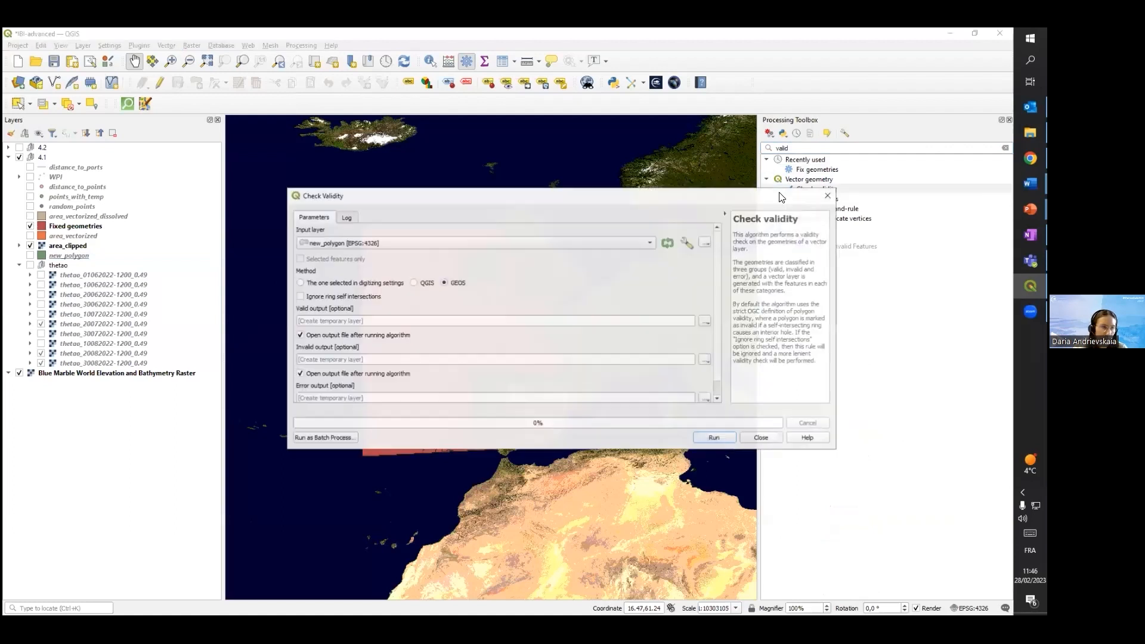
left_click(401, 247)
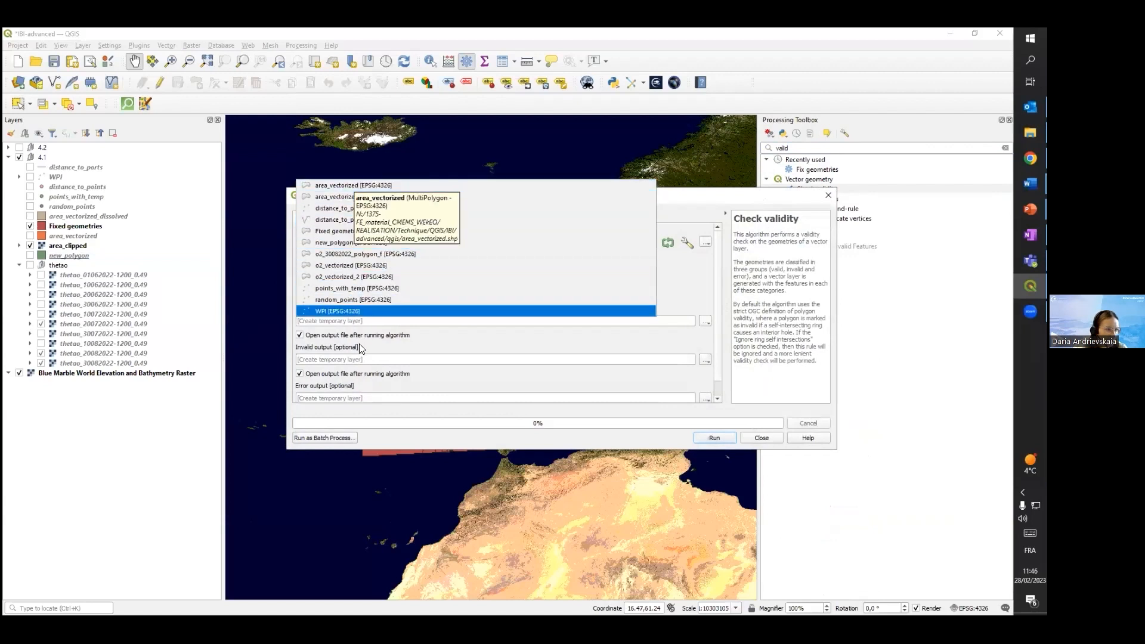
left_click(351, 182)
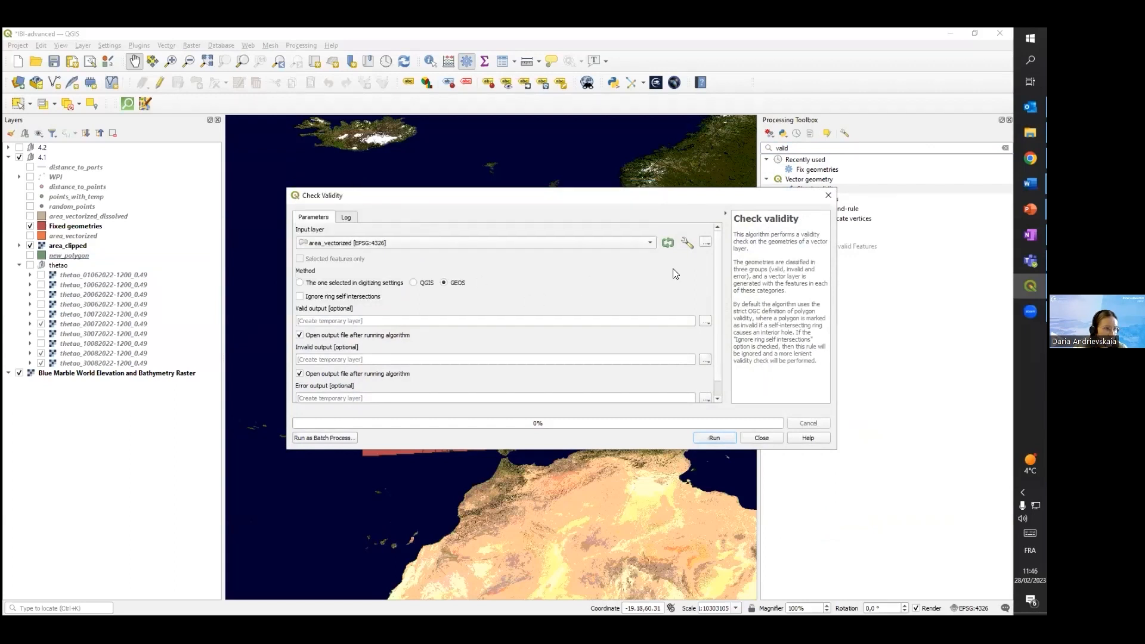
left_click(729, 440)
left_click(767, 437)
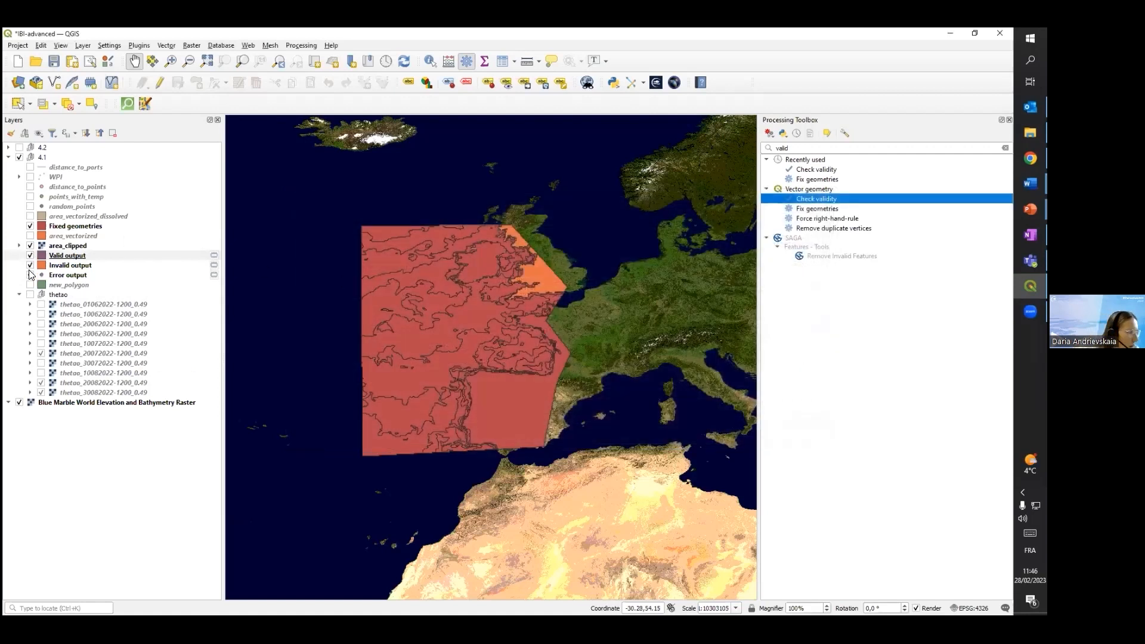
Hide area_clipped and Fixed geometries, and toggle the Invalid output layer to compare valid and invalid polygons
left_click(30, 245)
left_click(30, 226)
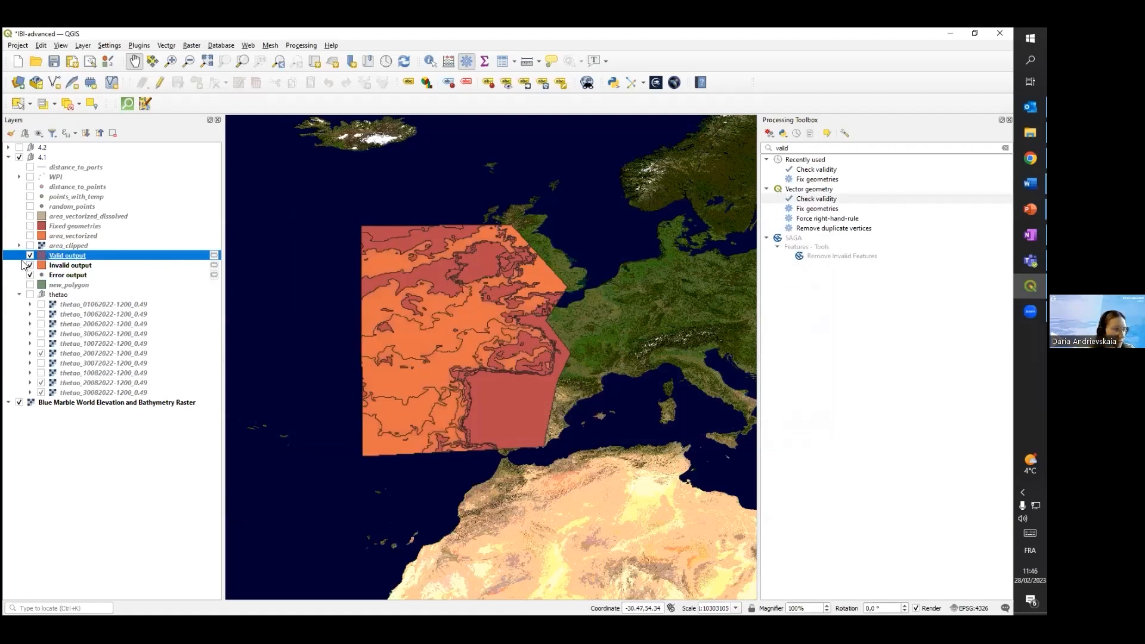
left_click(55, 265)
left_click(57, 256)
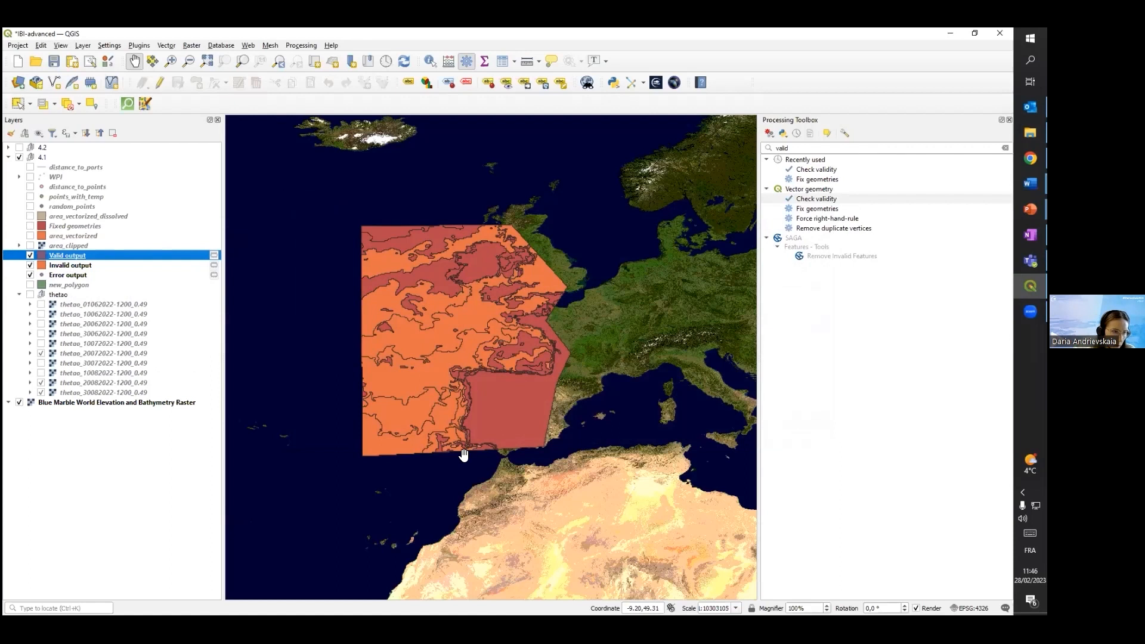
left_click(30, 266)
left_click(29, 274)
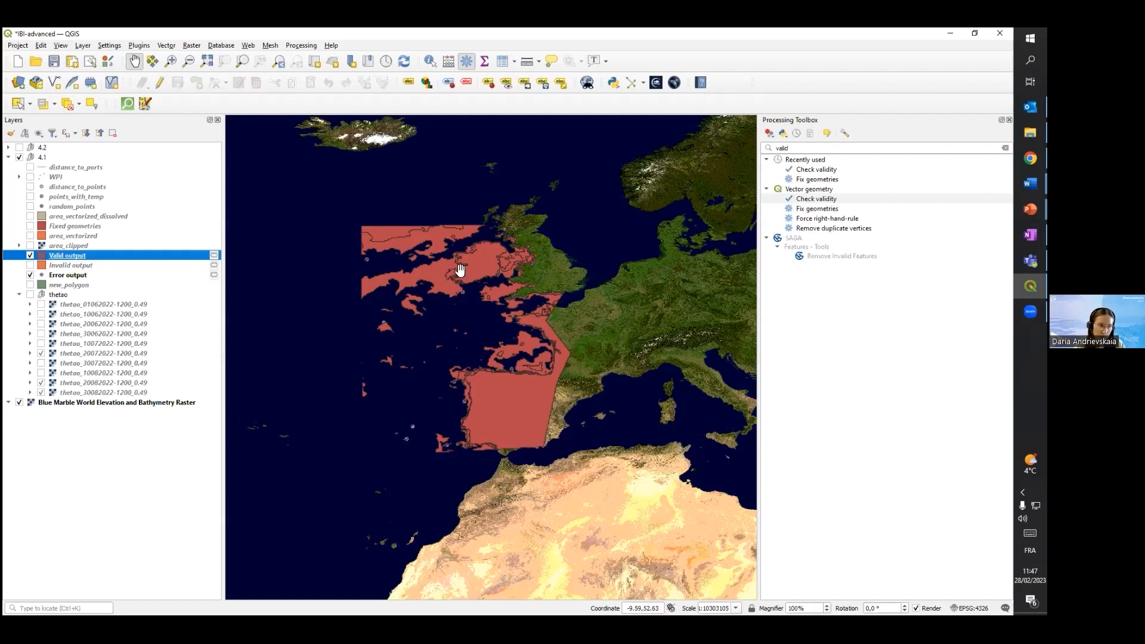
left_click(30, 264)
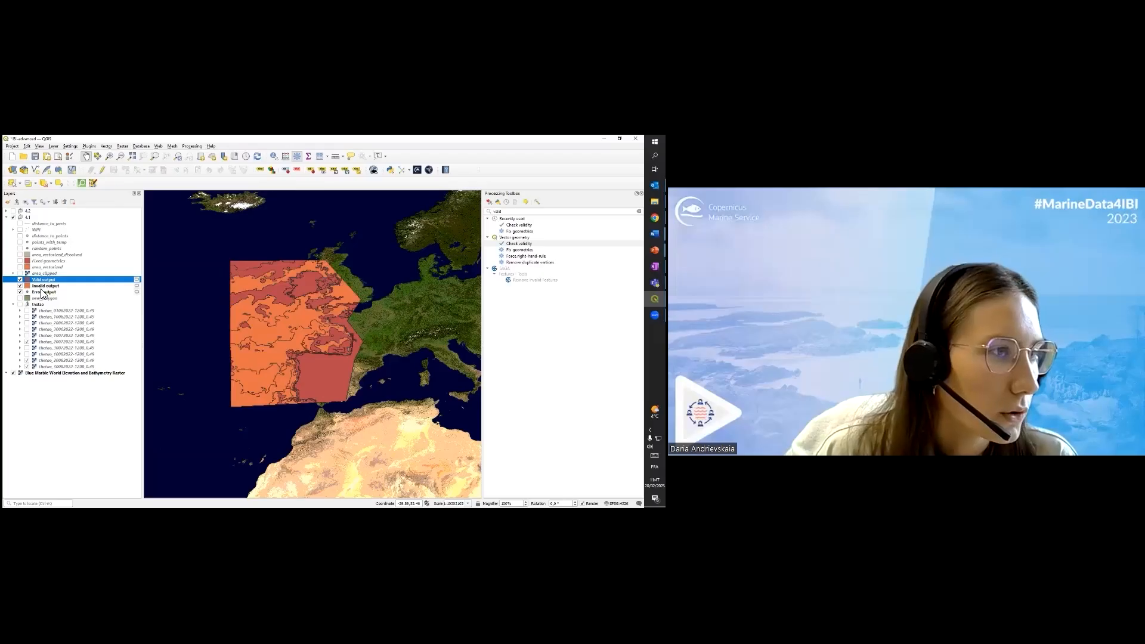
Remove the Valid, Invalid and Error output layers, and show area_clipped and Fixed geometries again
left_click(43, 292, "shift")
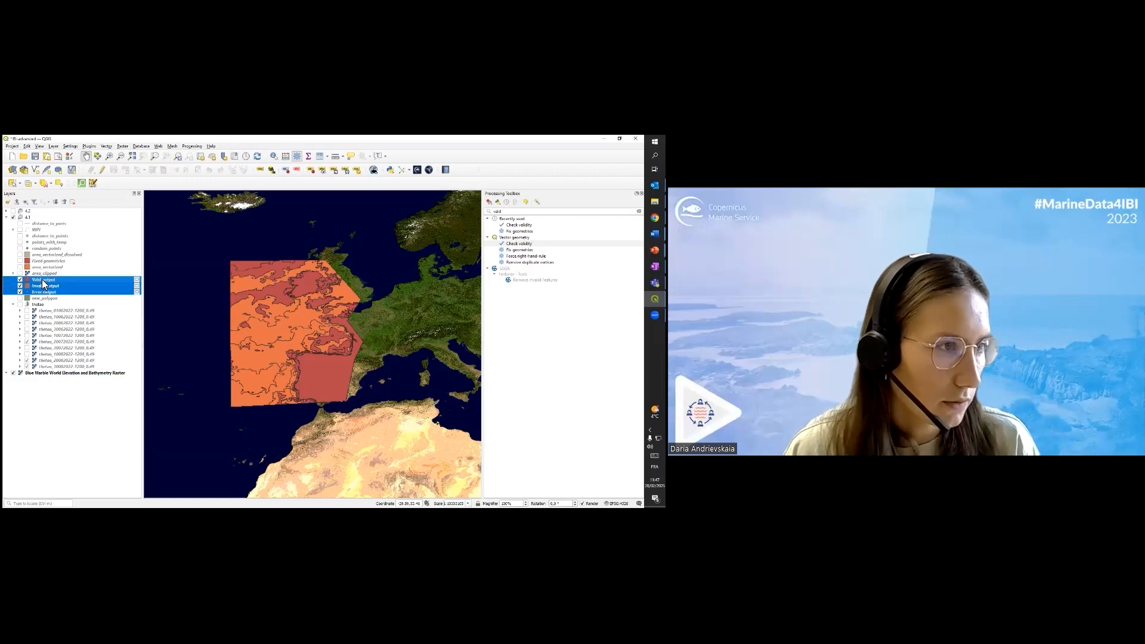
right_click(94, 286)
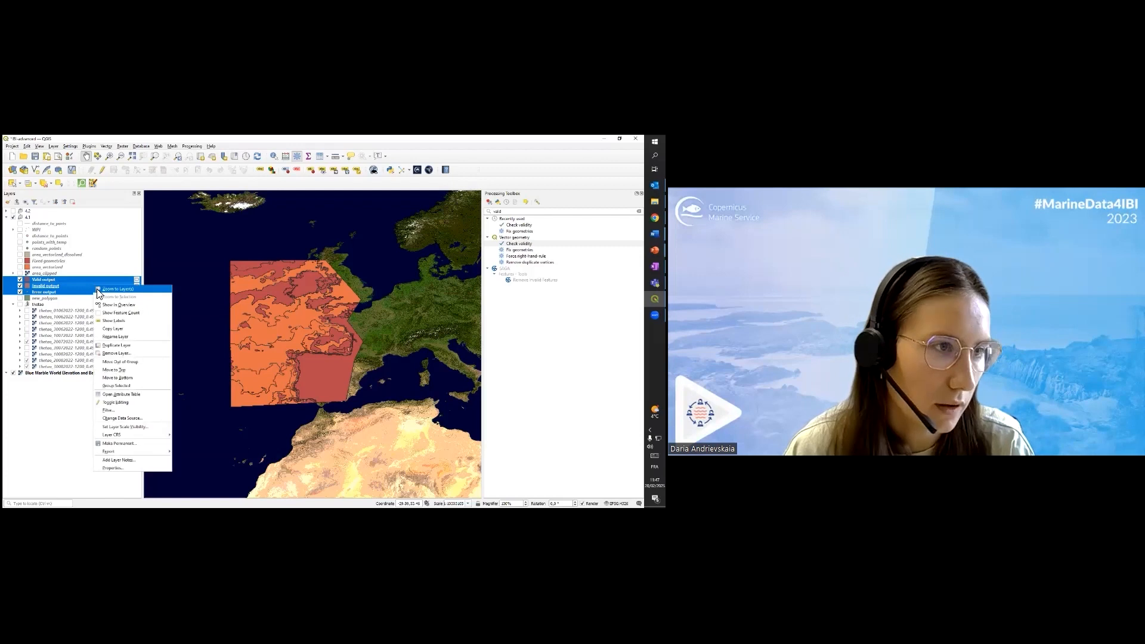
left_click(117, 353)
key("Return")
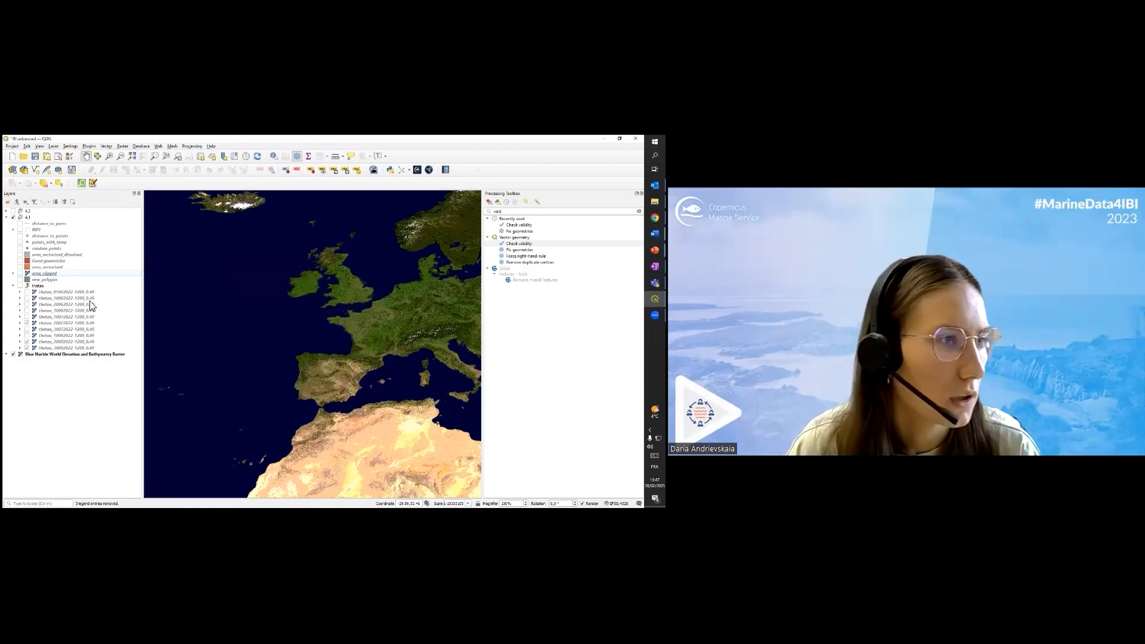
left_click(20, 273)
left_click(20, 261)
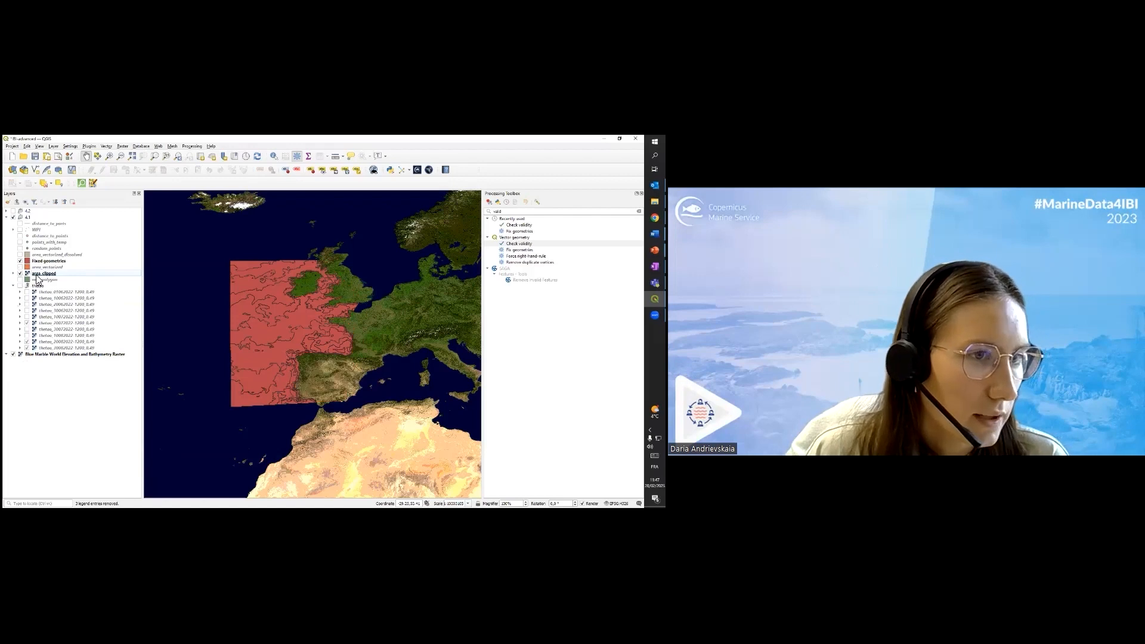
Examine the Fixed geometries polygon boundaries in the Bay of Biscay, around Ireland and along the Iberian coast
scroll(311, 352, "up", 2)
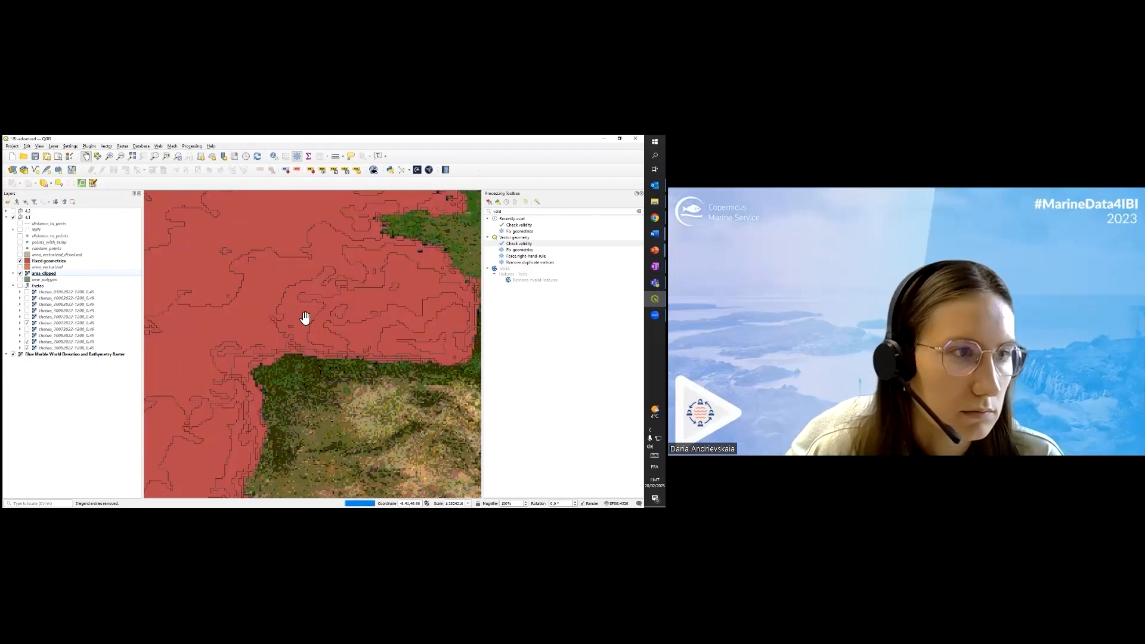
scroll(304, 317, "down", 1)
left_click_drag(355, 289, 371, 356)
scroll(328, 267, "down", 1)
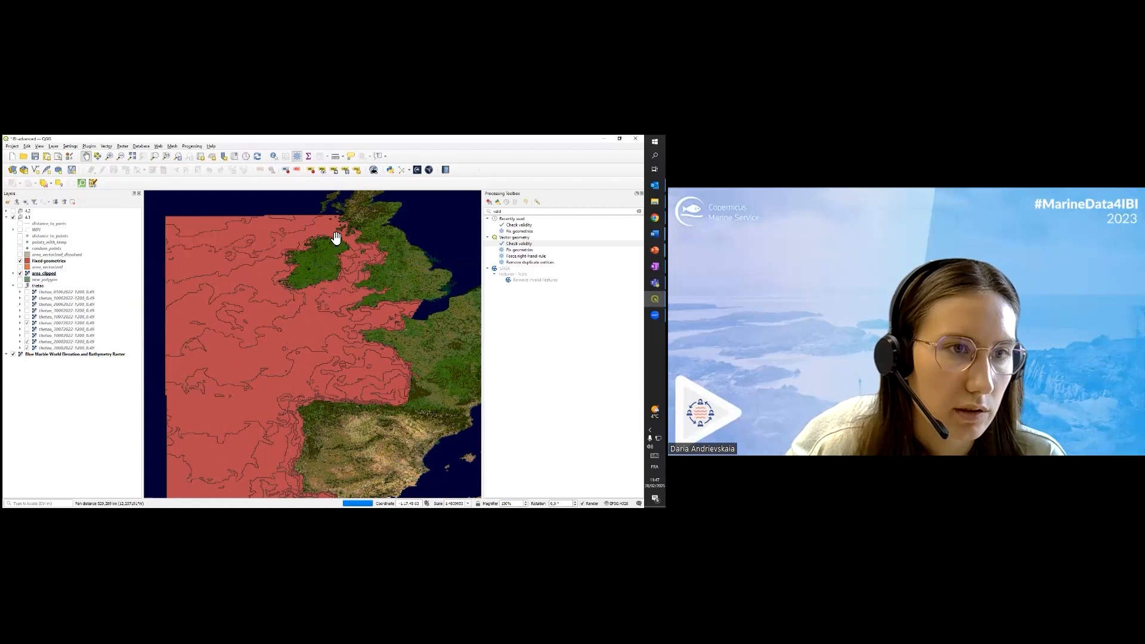
scroll(338, 325, "down", 1)
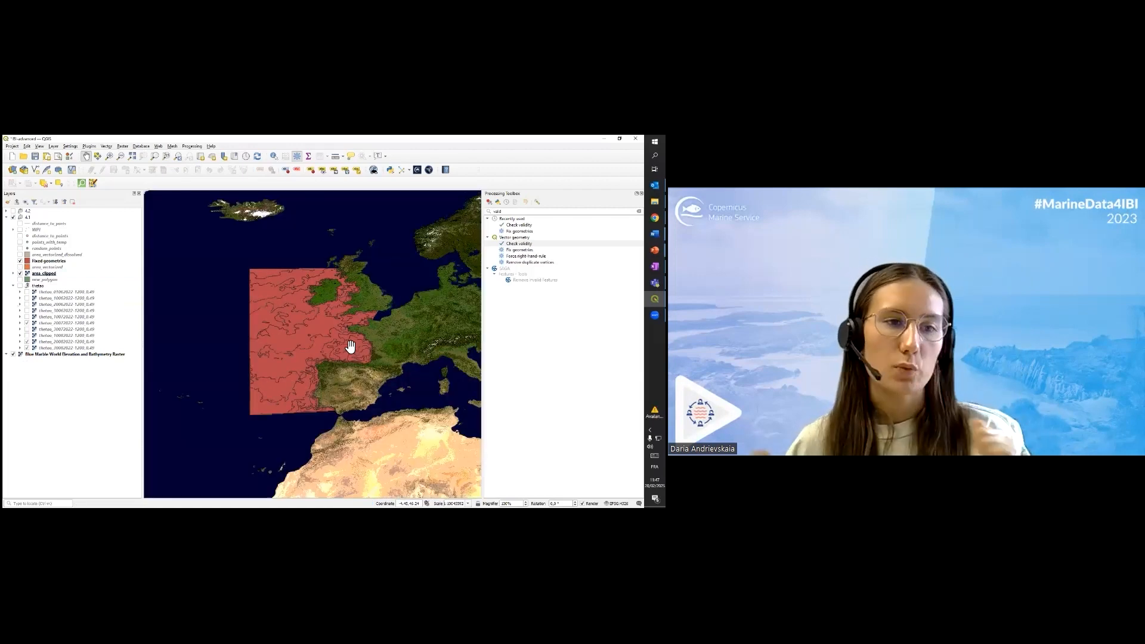
scroll(350, 346, "up", 1)
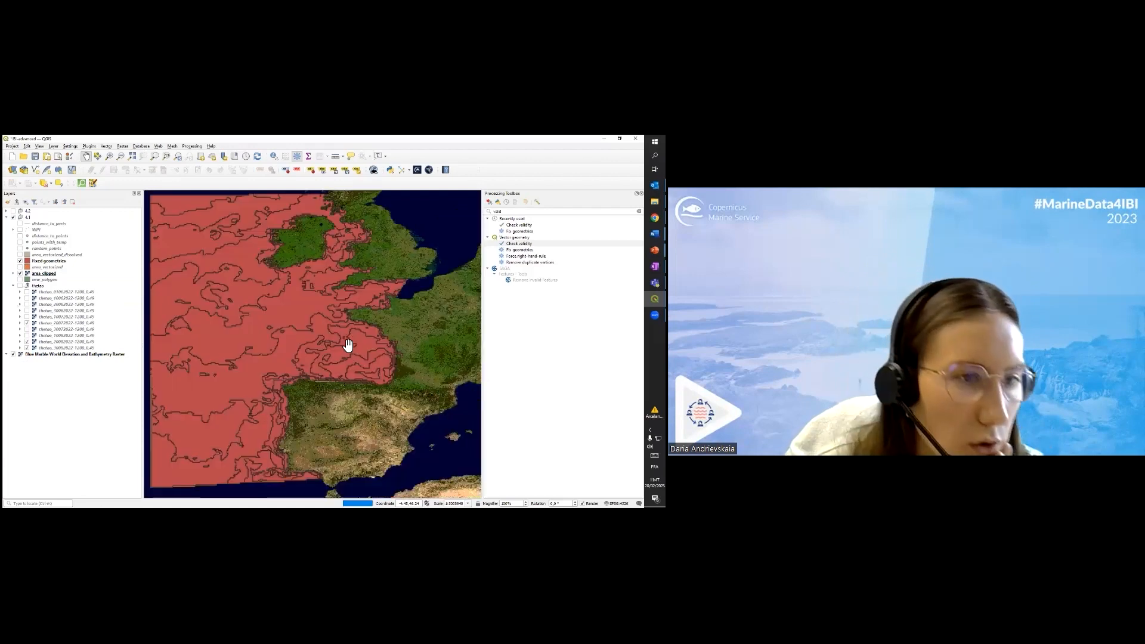
scroll(288, 289, "up", 1)
scroll(357, 356, "up", 1)
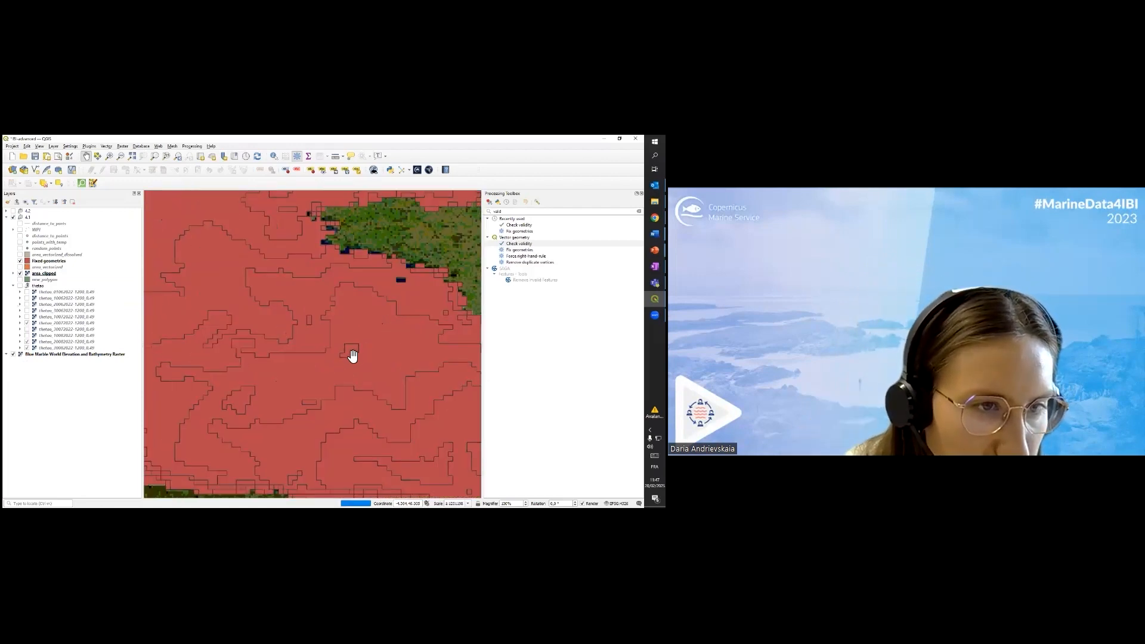
scroll(306, 329, "down", 3)
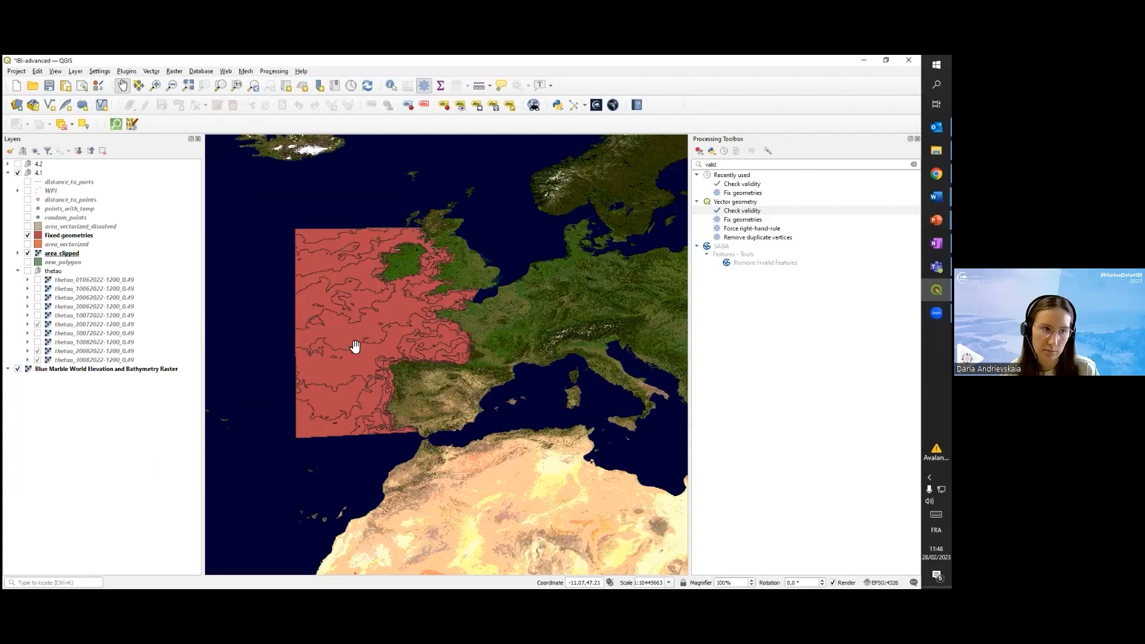
scroll(271, 387, "up", 3)
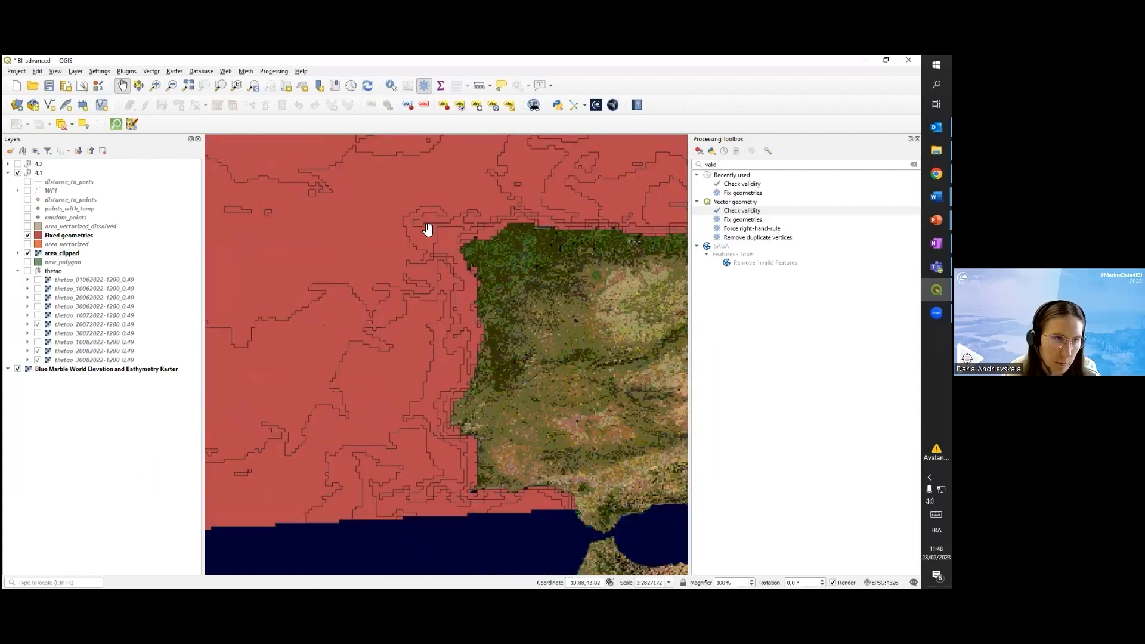
Show the area_vectorized_dissolved layer and hide Fixed geometries to compare the dissolved area with the separate polygons
left_click_drag(268, 215, 446, 353)
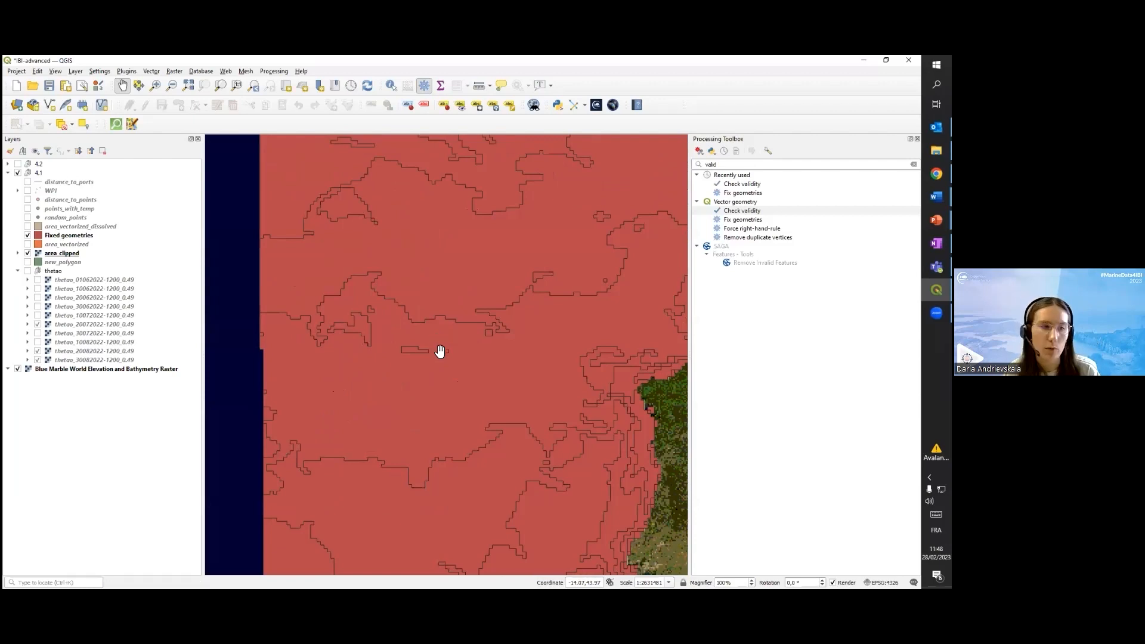
scroll(442, 351, "up", 4)
scroll(457, 258, "down", 7)
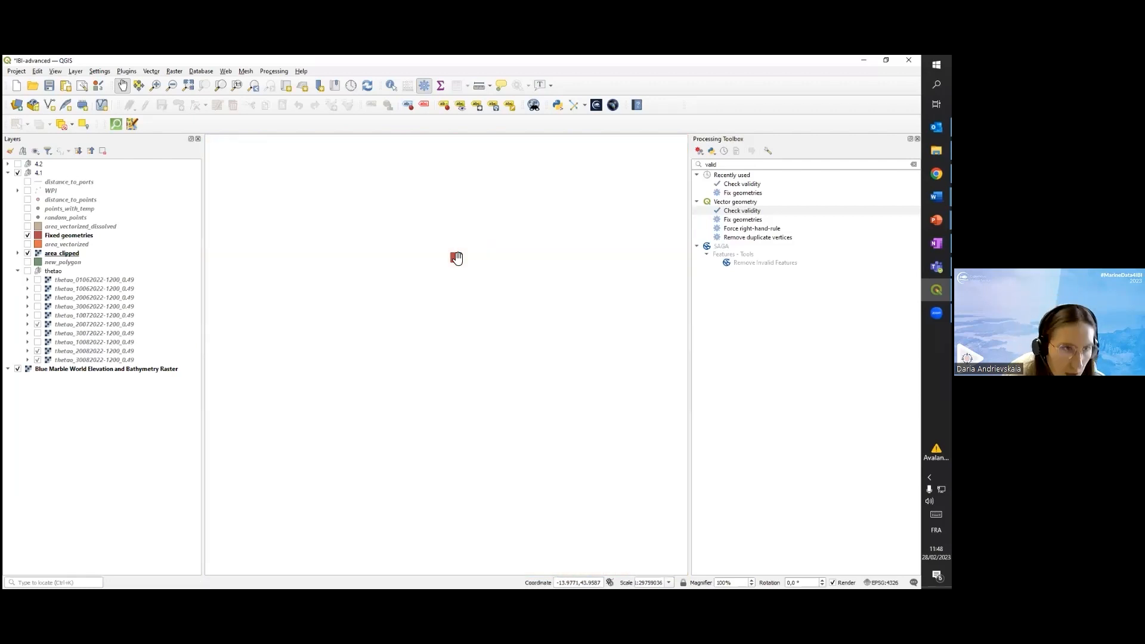
scroll(477, 332, "down", 1)
left_click_drag(459, 289, 399, 329)
scroll(370, 362, "up", 2)
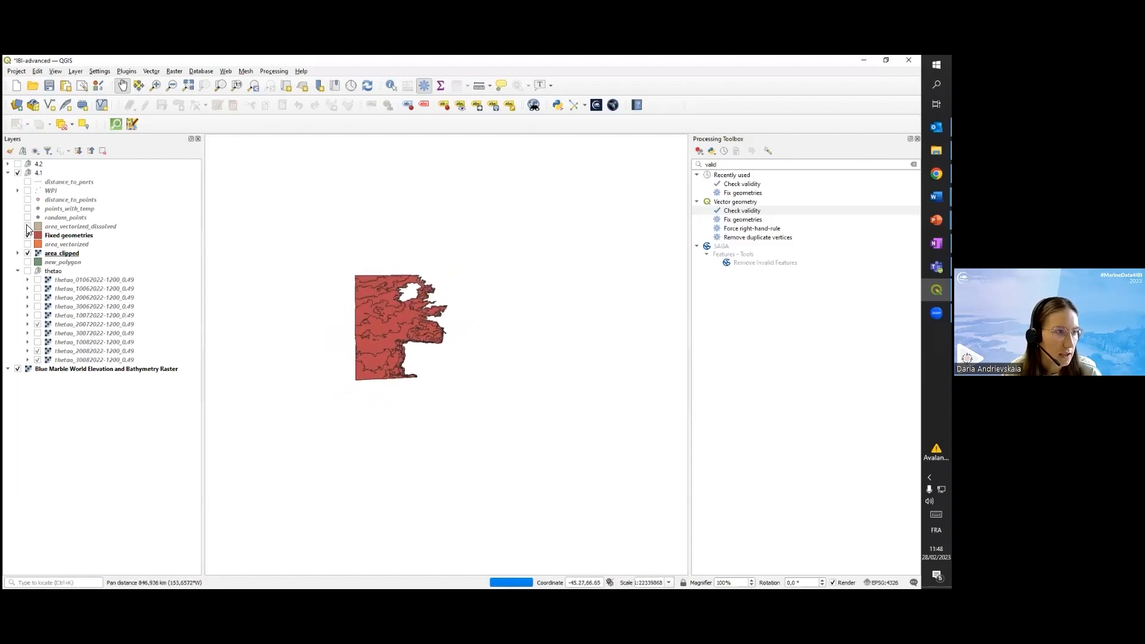
left_click(28, 226)
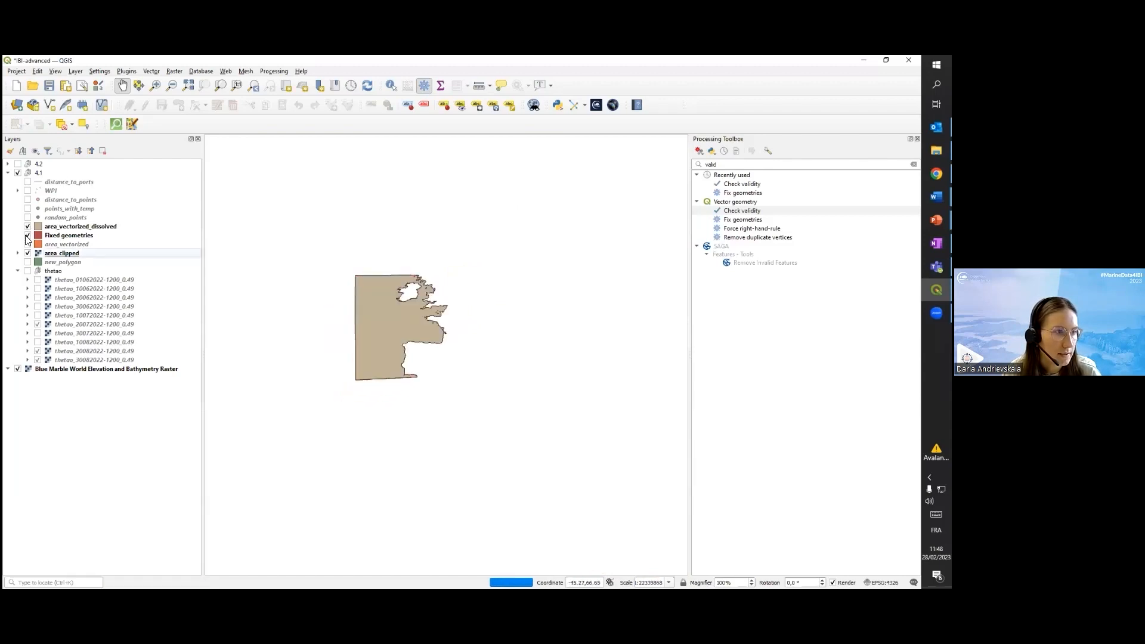
left_click(27, 235)
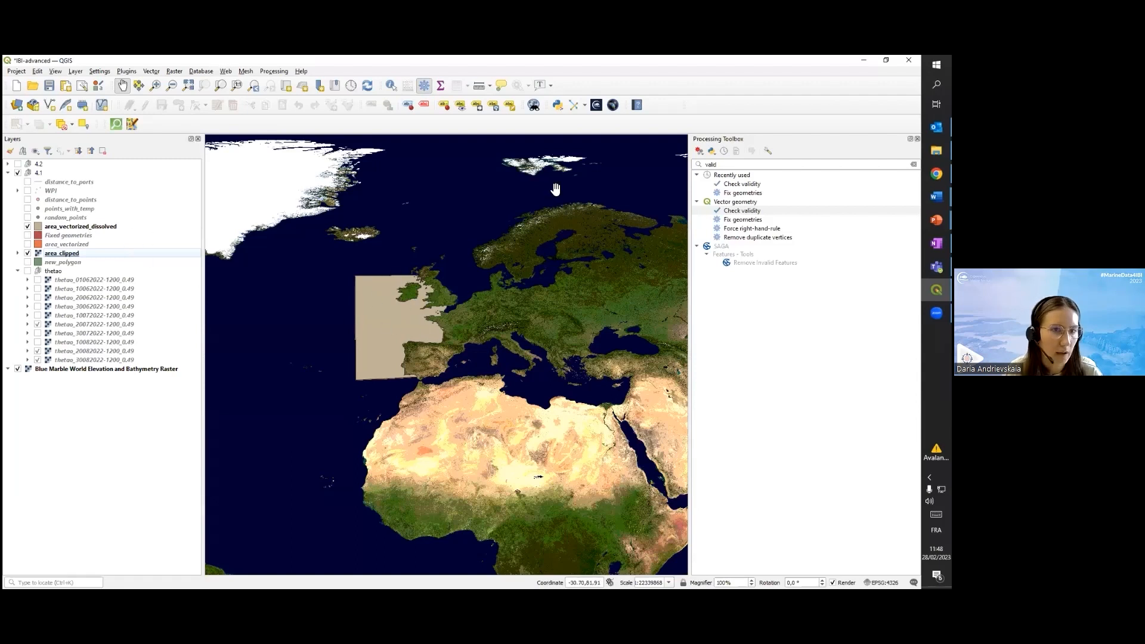
Search the processing algorithms for Dissolve, view its parameters, and close it without running
left_click_drag(735, 164, 695, 164)
type("d")
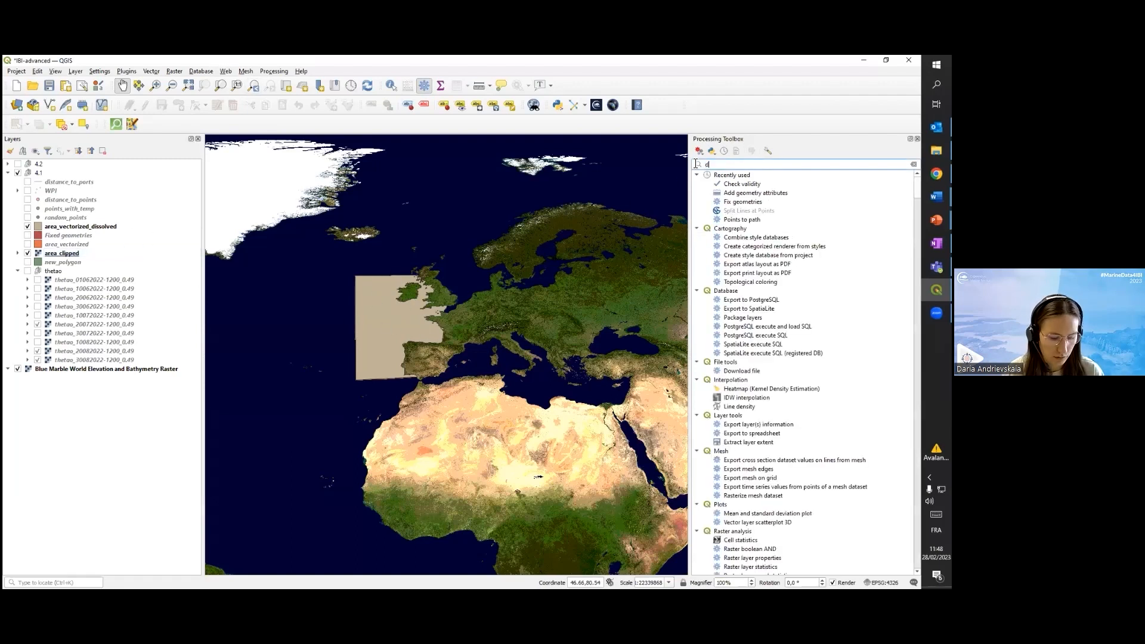
type("isso")
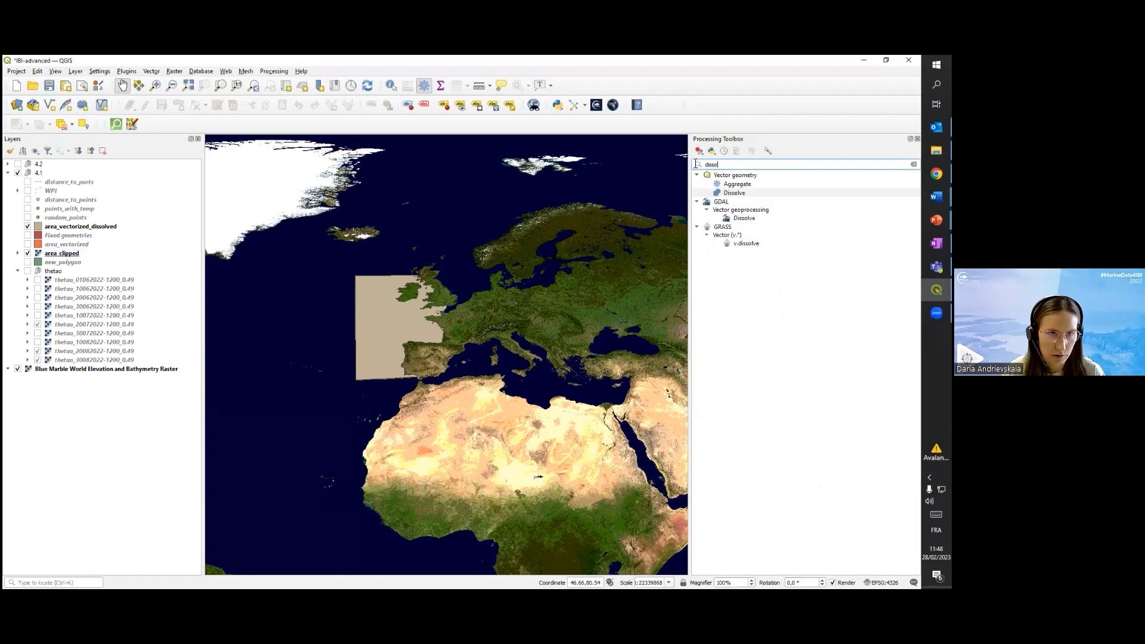
double_click(734, 193)
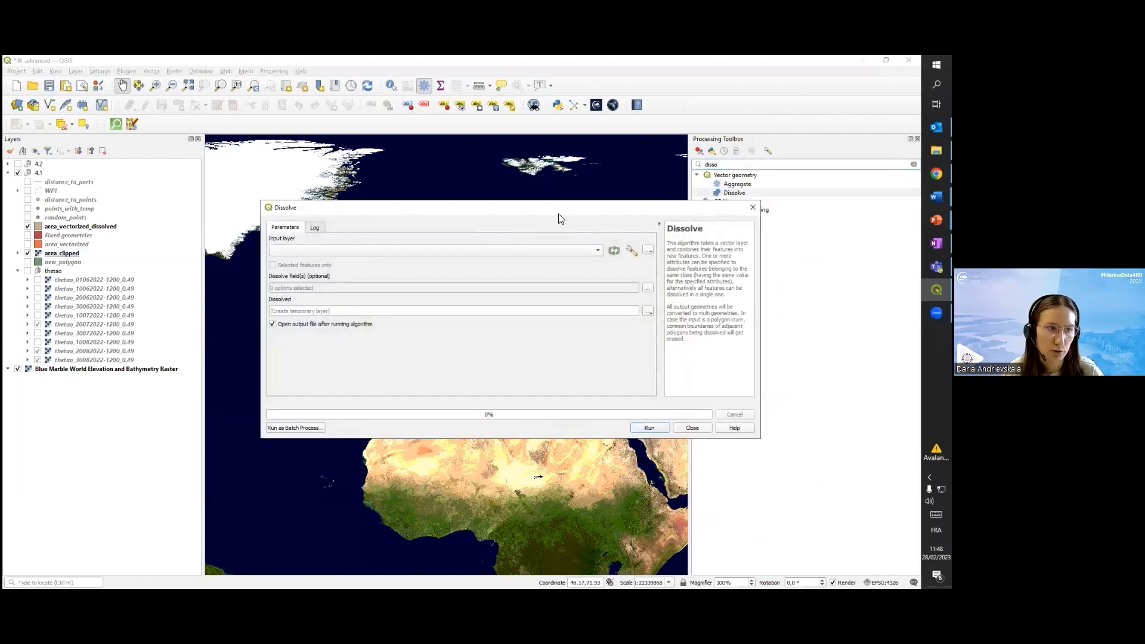
left_click(752, 207)
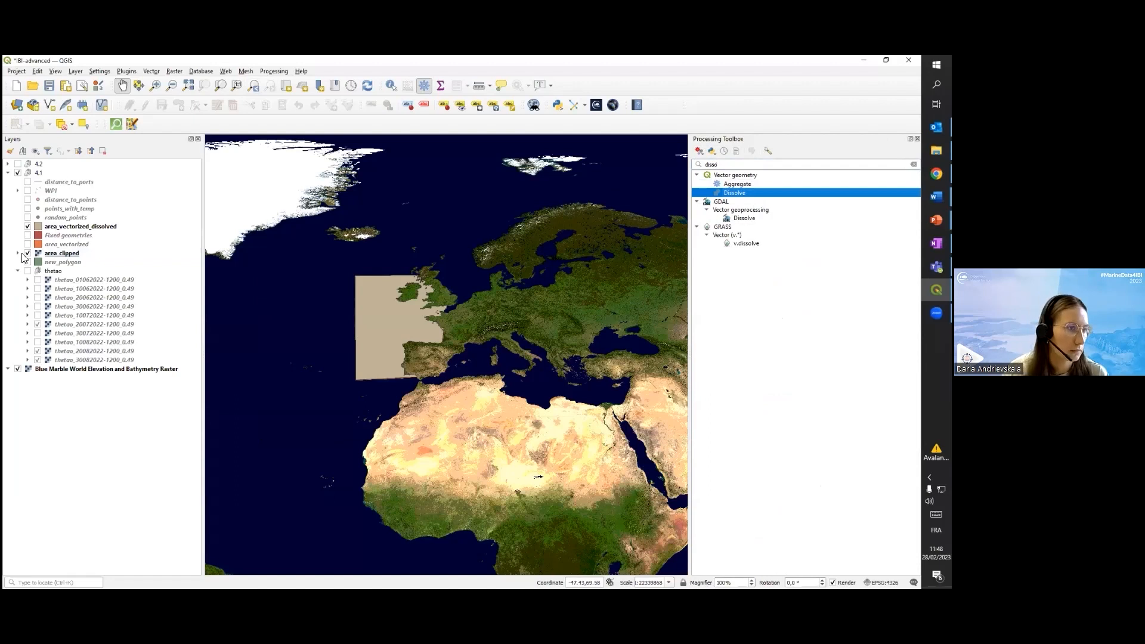
left_click_drag(419, 316, 404, 314)
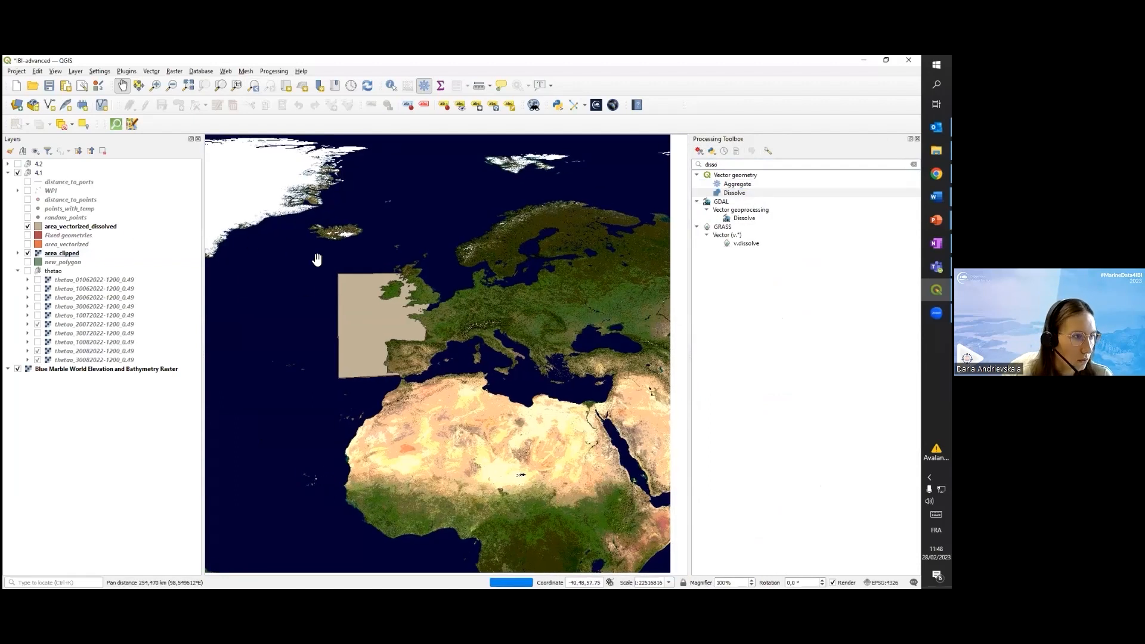
Search for the random point algorithms and open Random points inside polygons
left_click_drag(720, 164, 665, 156)
key("BackSpace")
type("random")
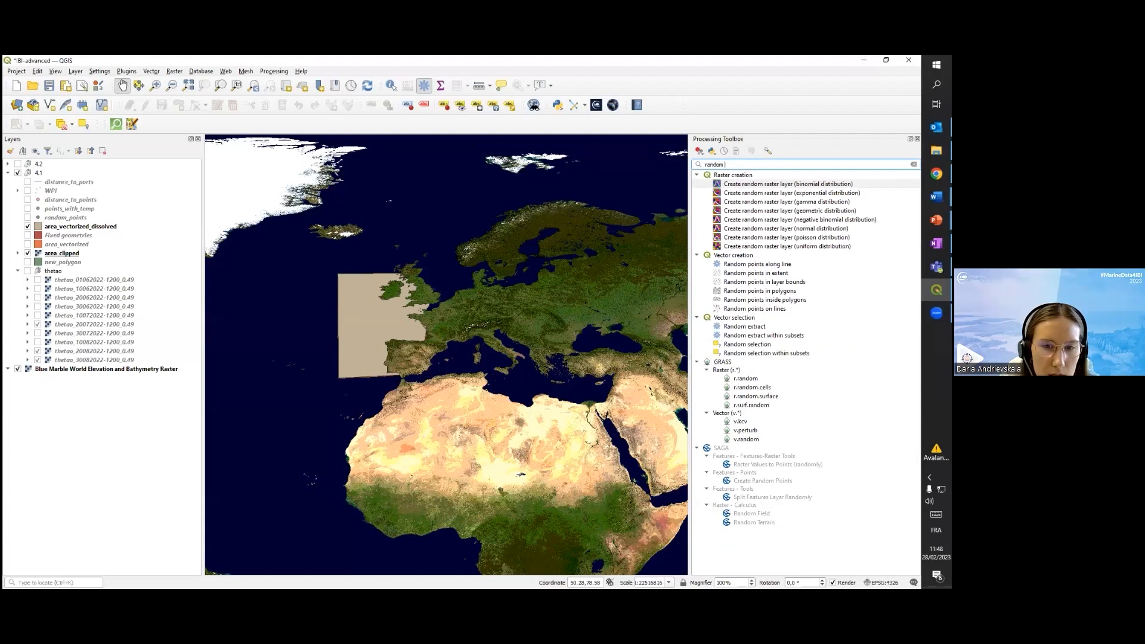
left_click(749, 292)
double_click(758, 300)
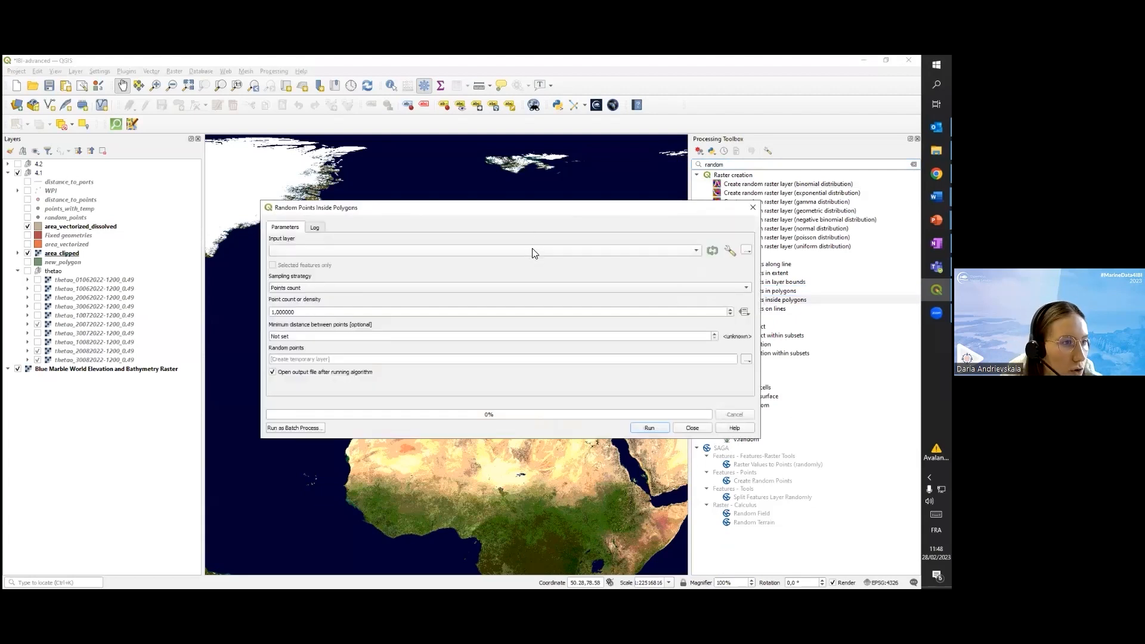
Review the input layers and sampling strategies, set Points count to 15, and close the algorithm without running it
left_click(532, 250)
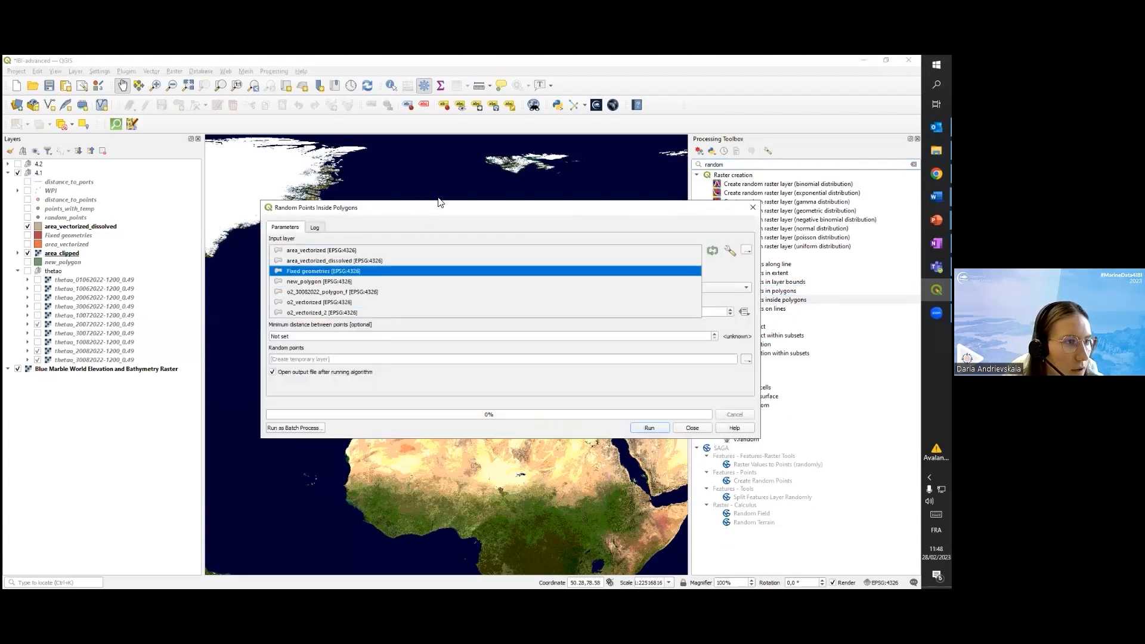
left_click(439, 219)
left_click(323, 287)
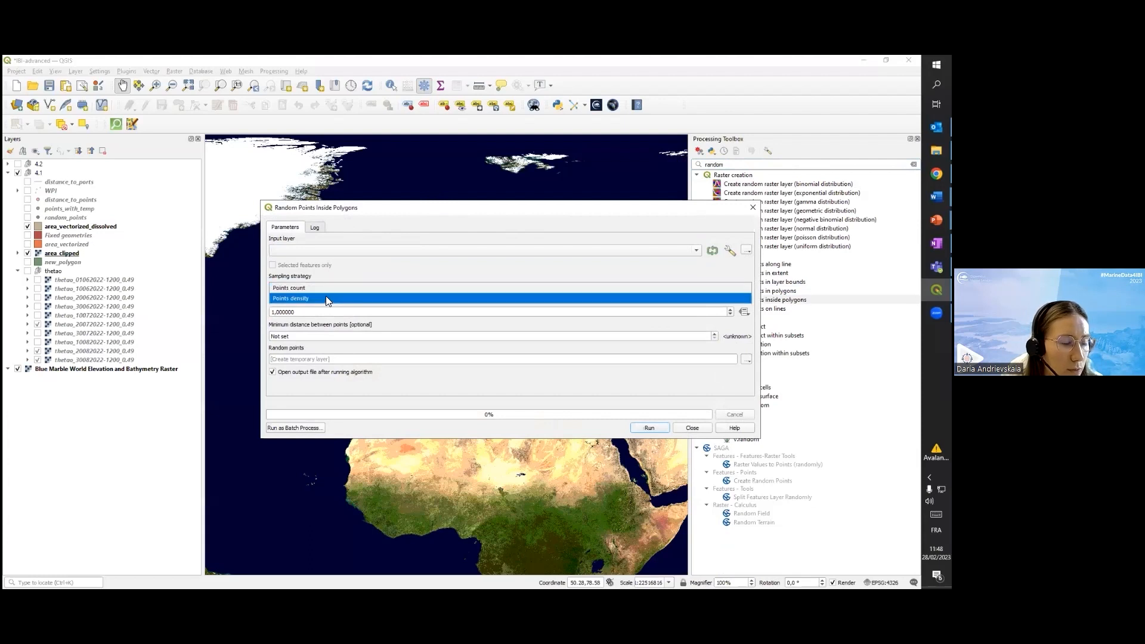
left_click(325, 289)
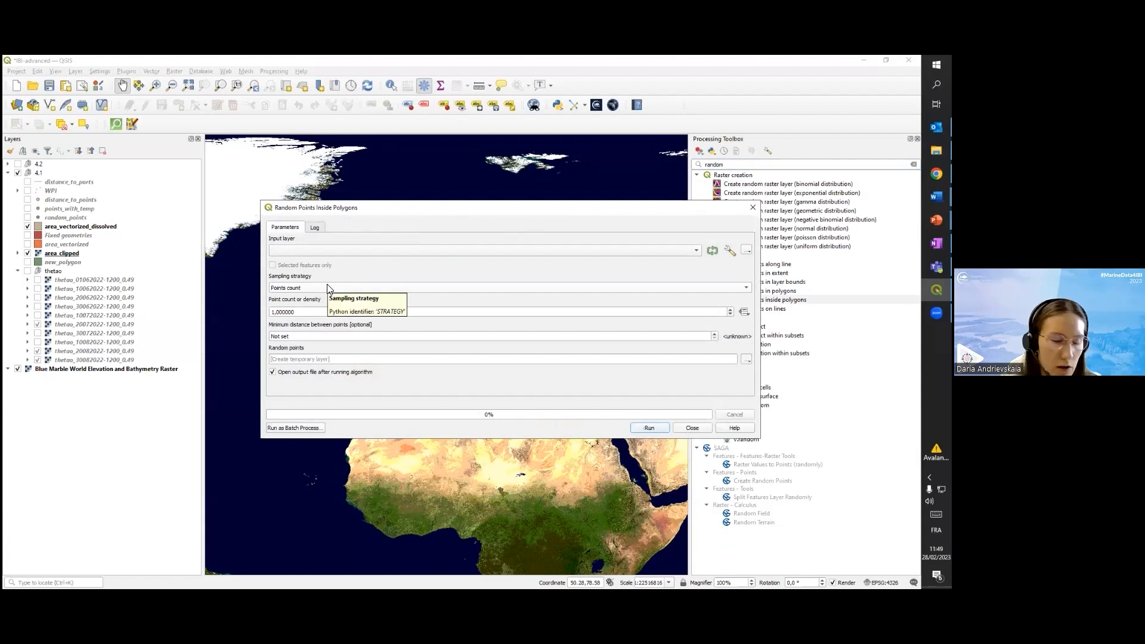
left_click(294, 312)
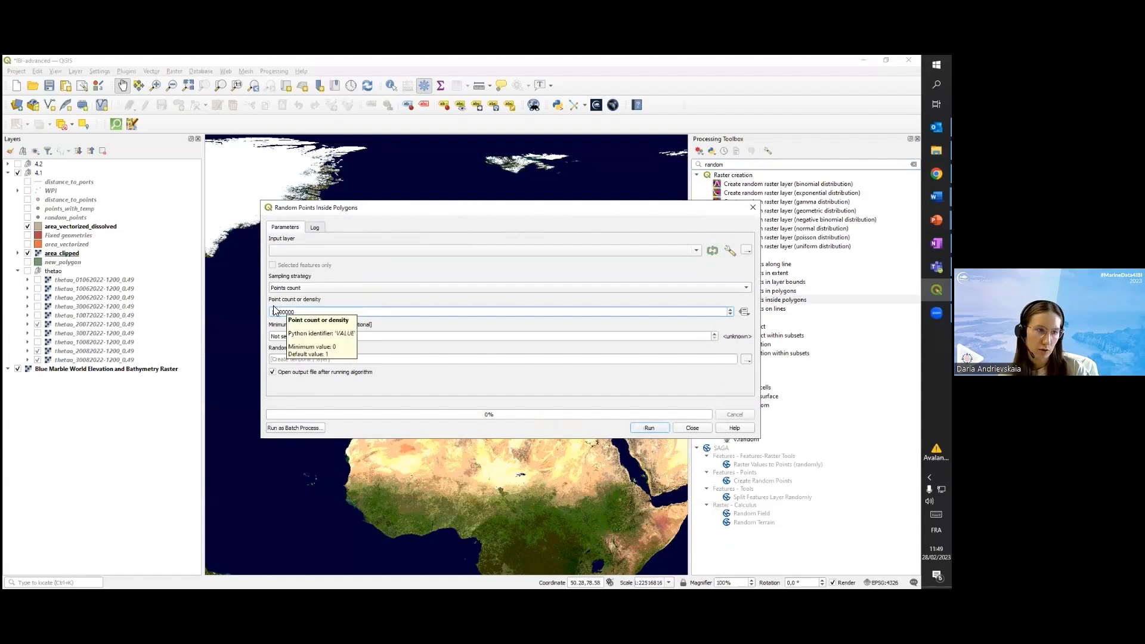
left_click(275, 313)
type("5")
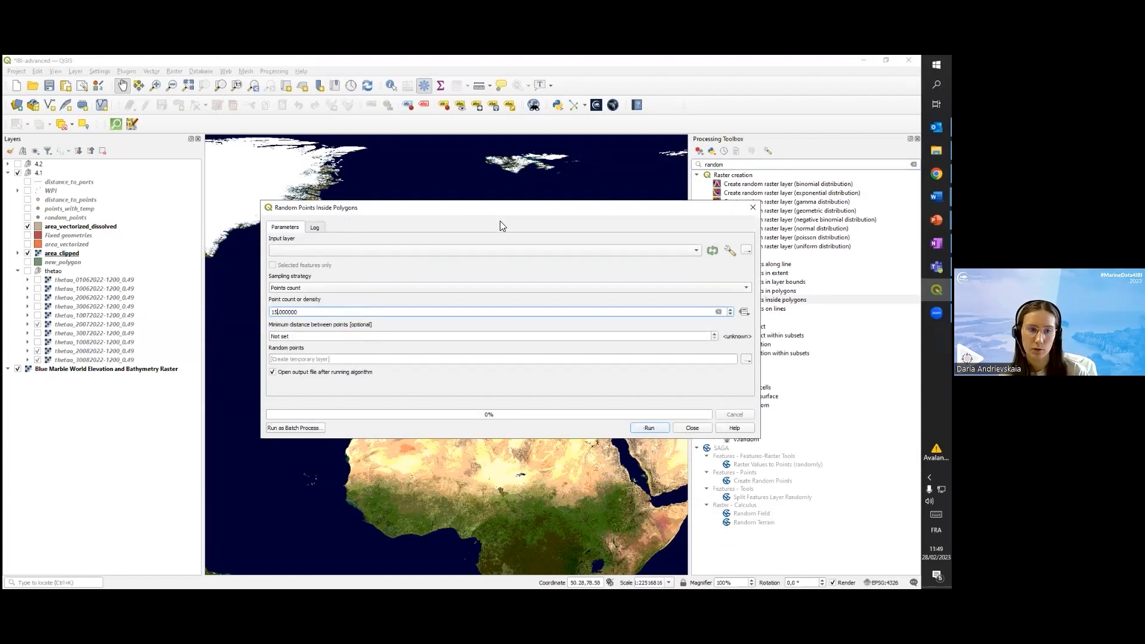
left_click(692, 428)
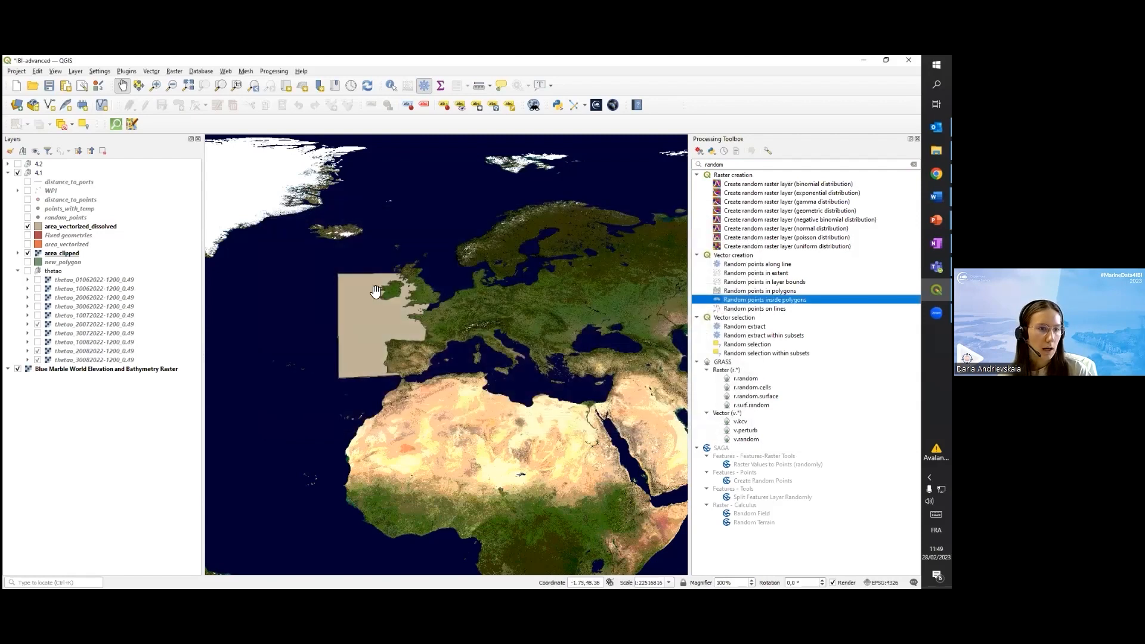
Show the random_points layer and examine how its points are spread over the dissolved area off western Europe
left_click(27, 217)
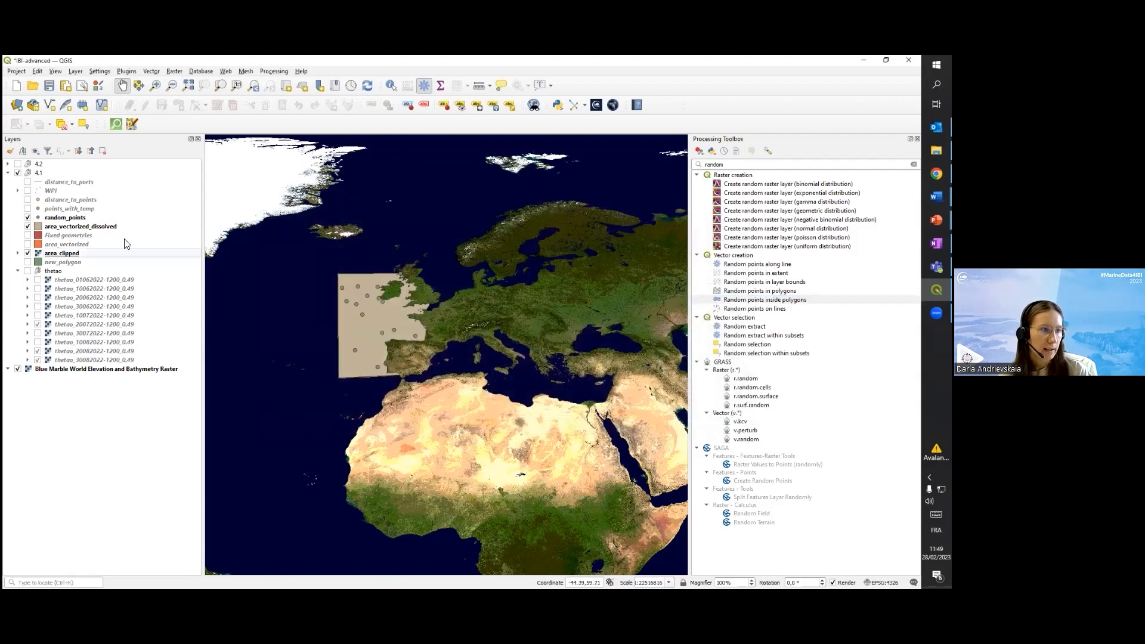
scroll(334, 287, "up", 1)
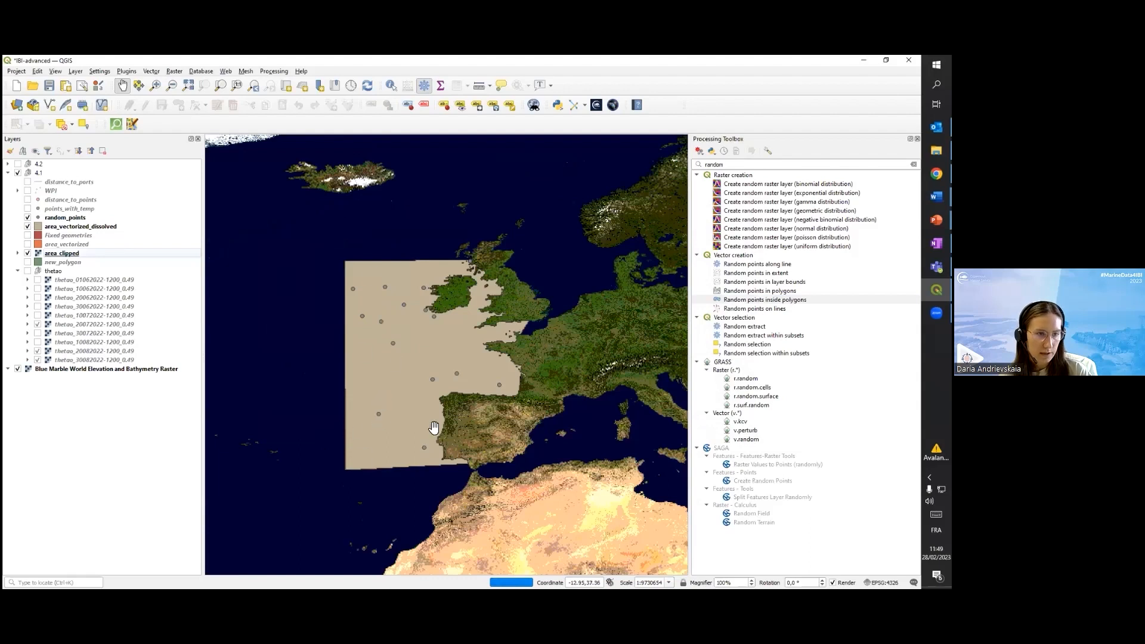
left_click_drag(511, 358, 485, 340)
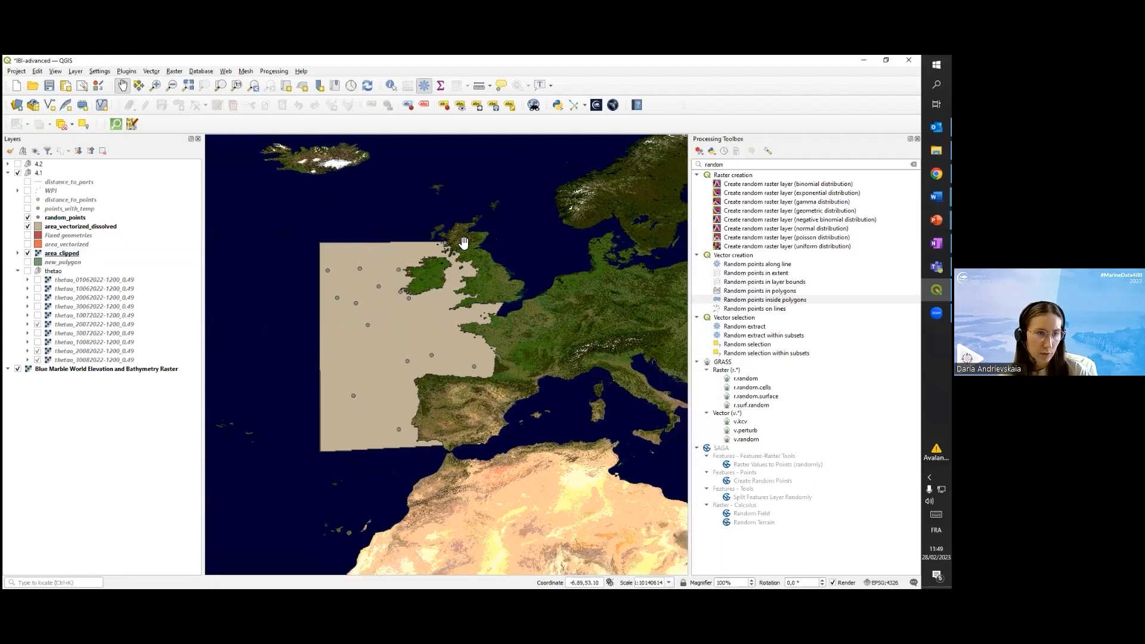
scroll(464, 242, "up", 5)
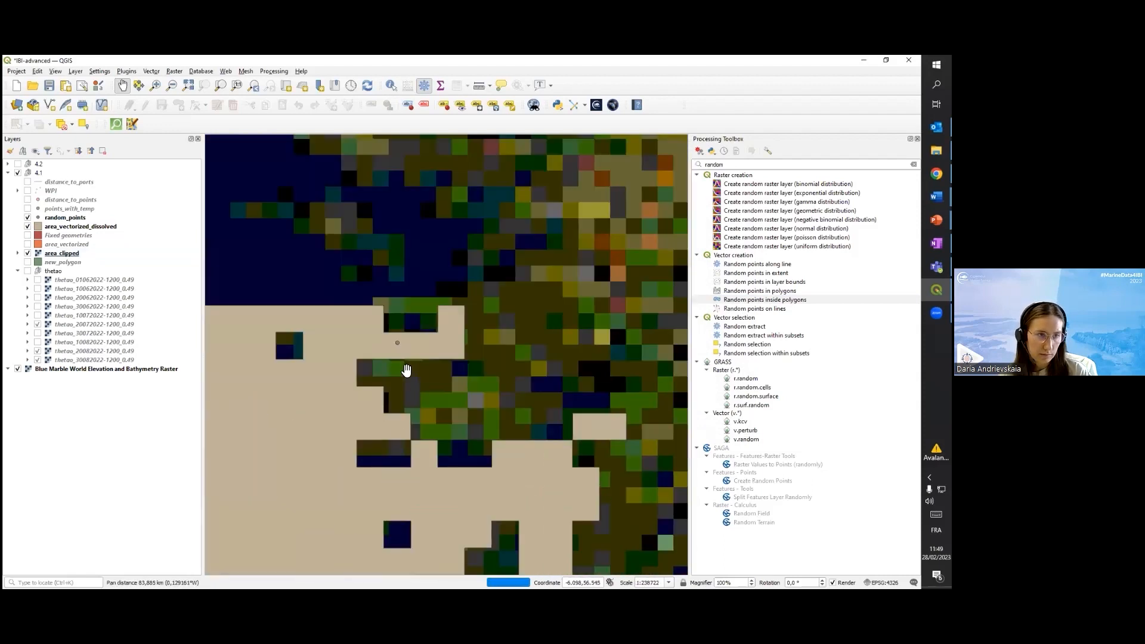
scroll(412, 434, "down", 5)
scroll(413, 435, "down", 1)
left_click_drag(412, 434, 459, 330)
scroll(418, 368, "up", 1)
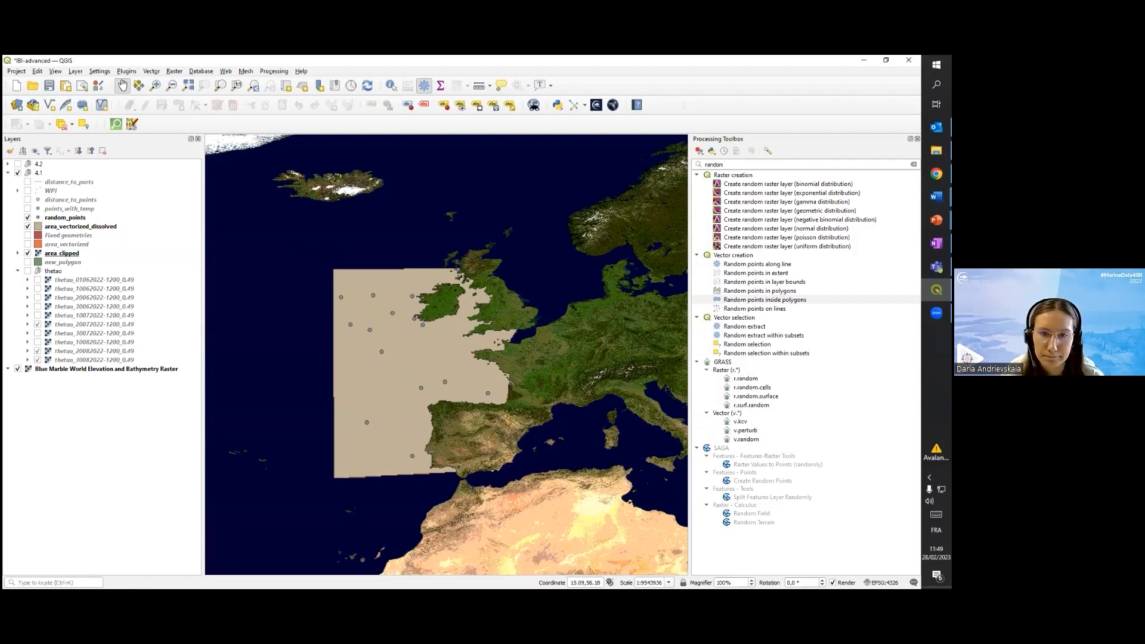
key("alt+Tab")
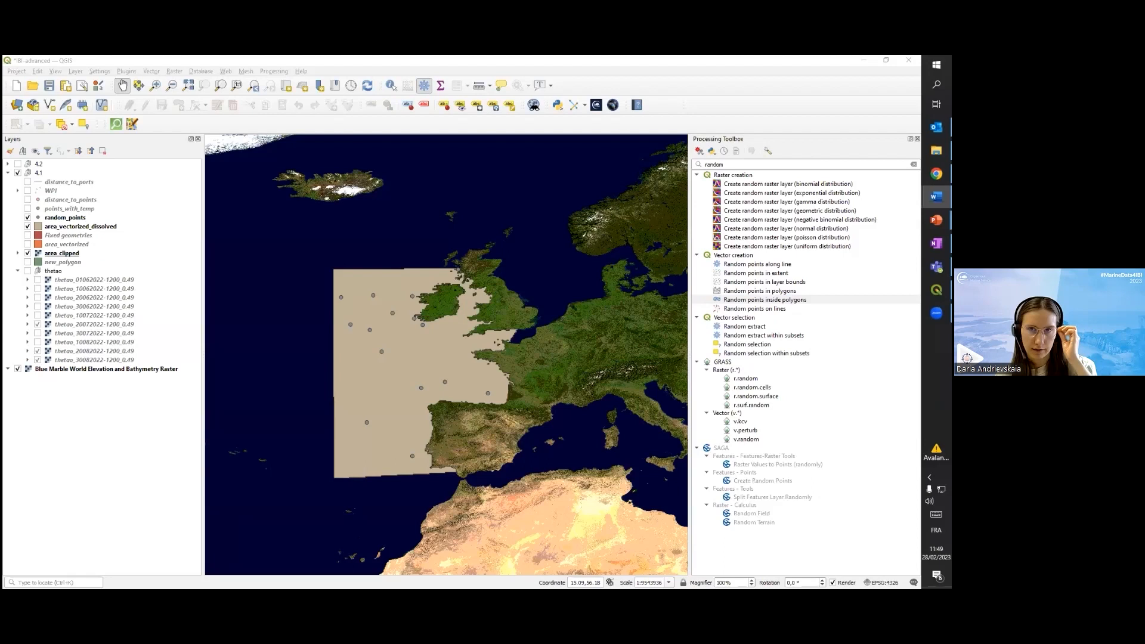
left_click_drag(437, 334, 415, 297)
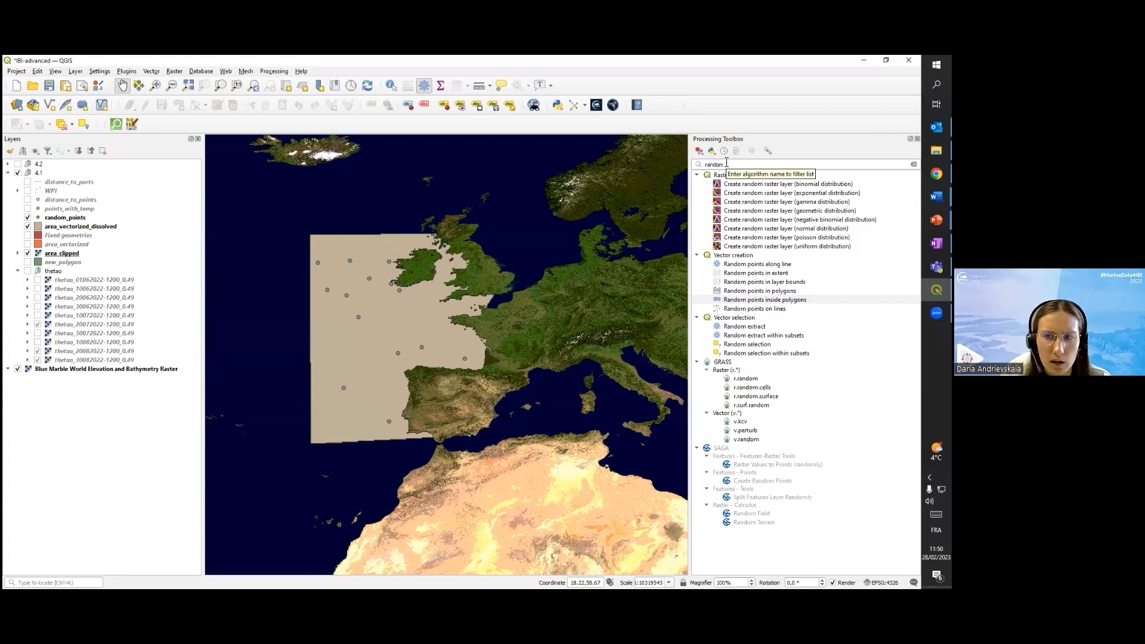
Find the SAGA algorithm Add Raster Values to Points and open it
left_click_drag(737, 163, 693, 163)
type("a")
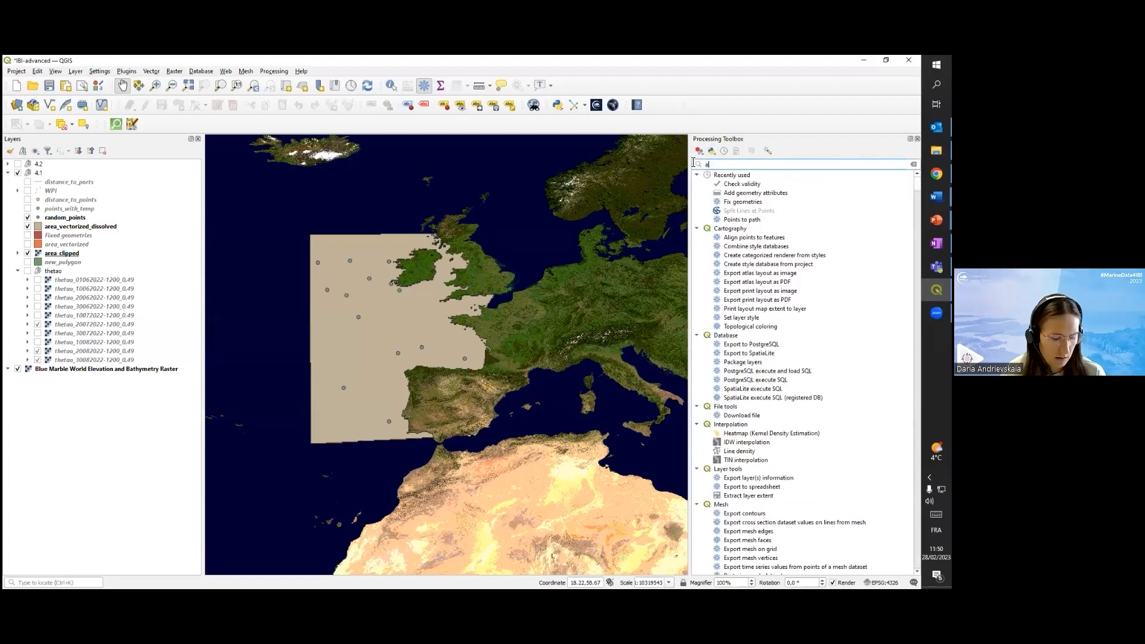
type("dd ra")
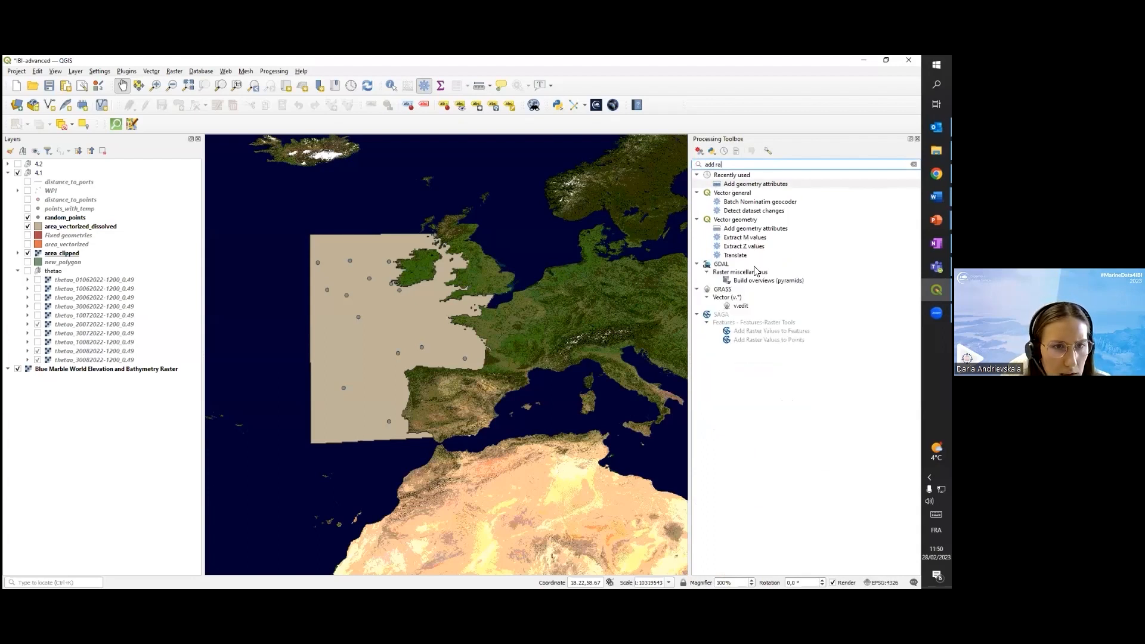
left_click(736, 341)
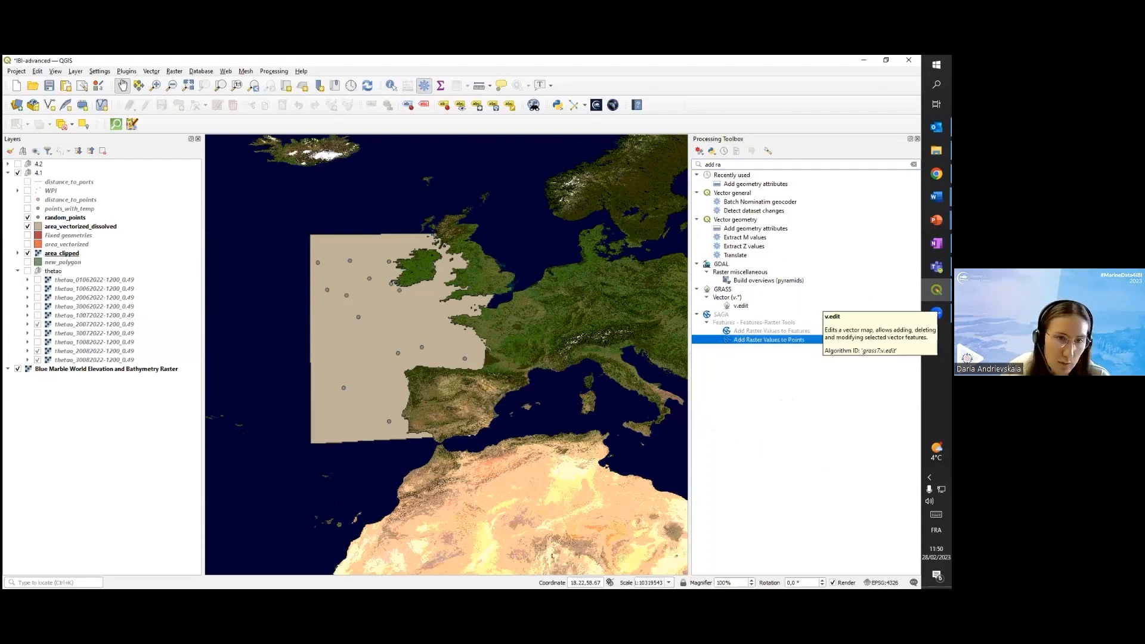
double_click(770, 340)
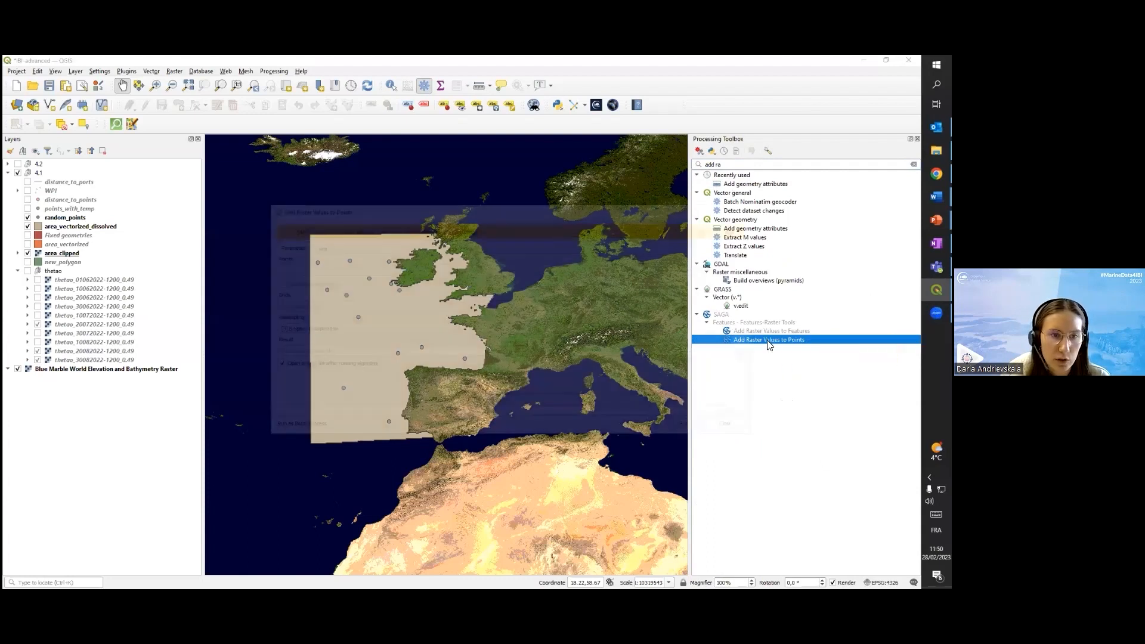
left_click(739, 228)
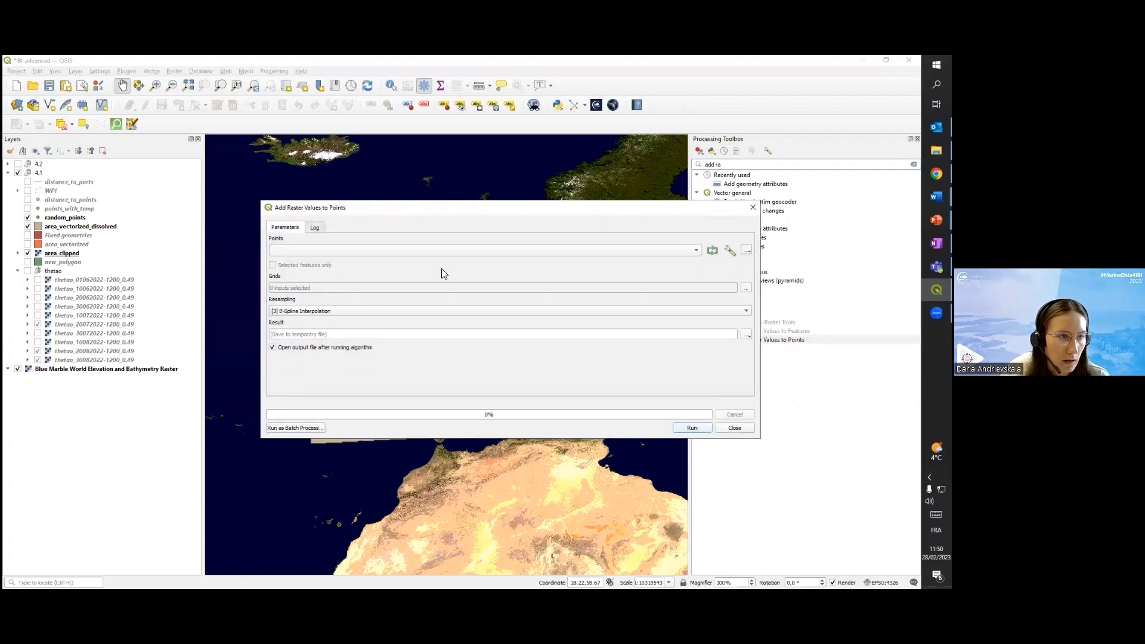
Choose random_points as the points layer and use B-Spline Interpolation for resampling
left_click(404, 252)
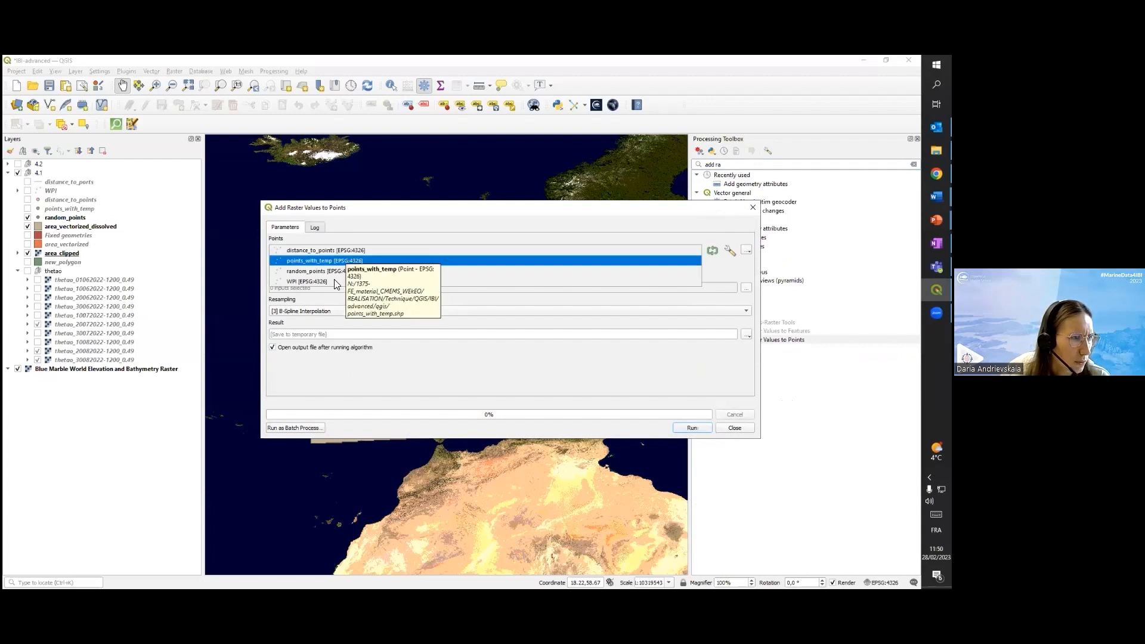
left_click(314, 271)
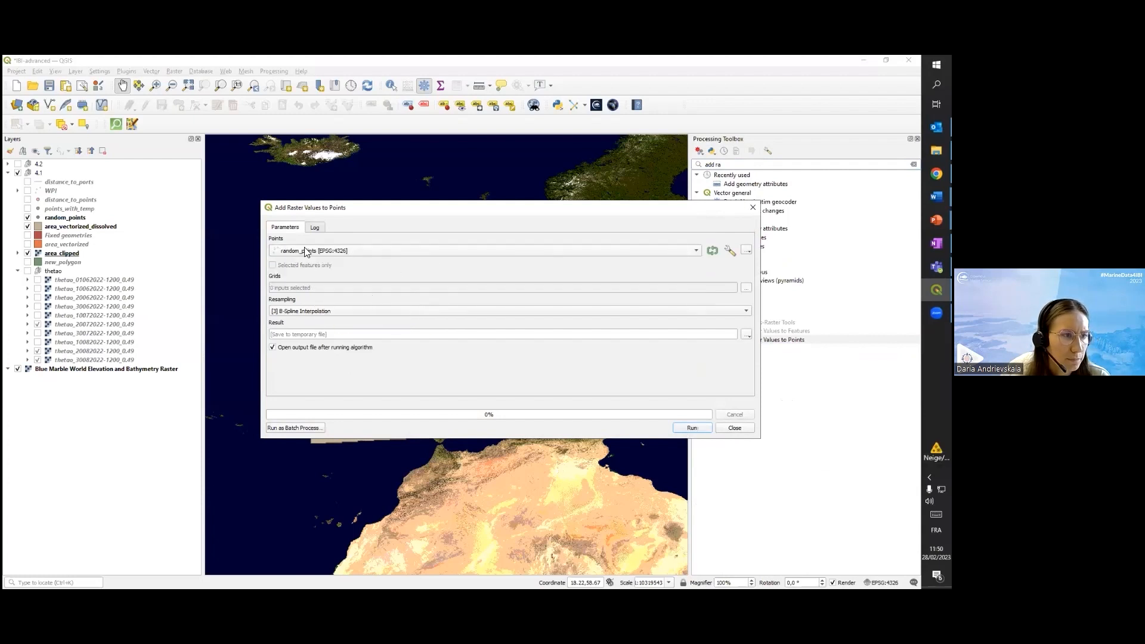
left_click(384, 311)
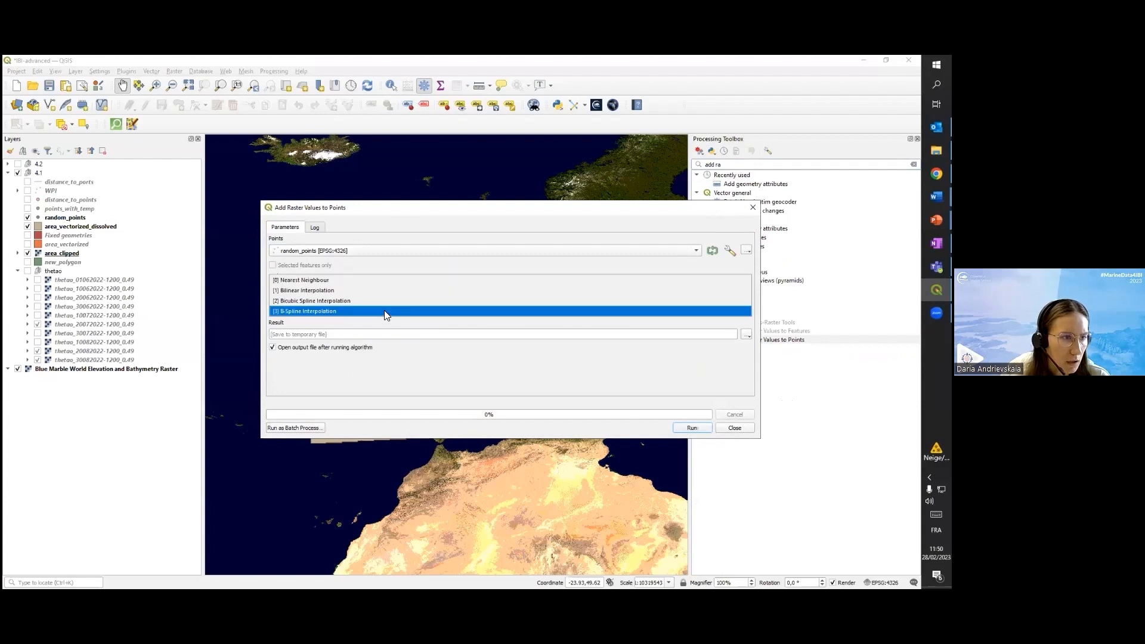
left_click(300, 311)
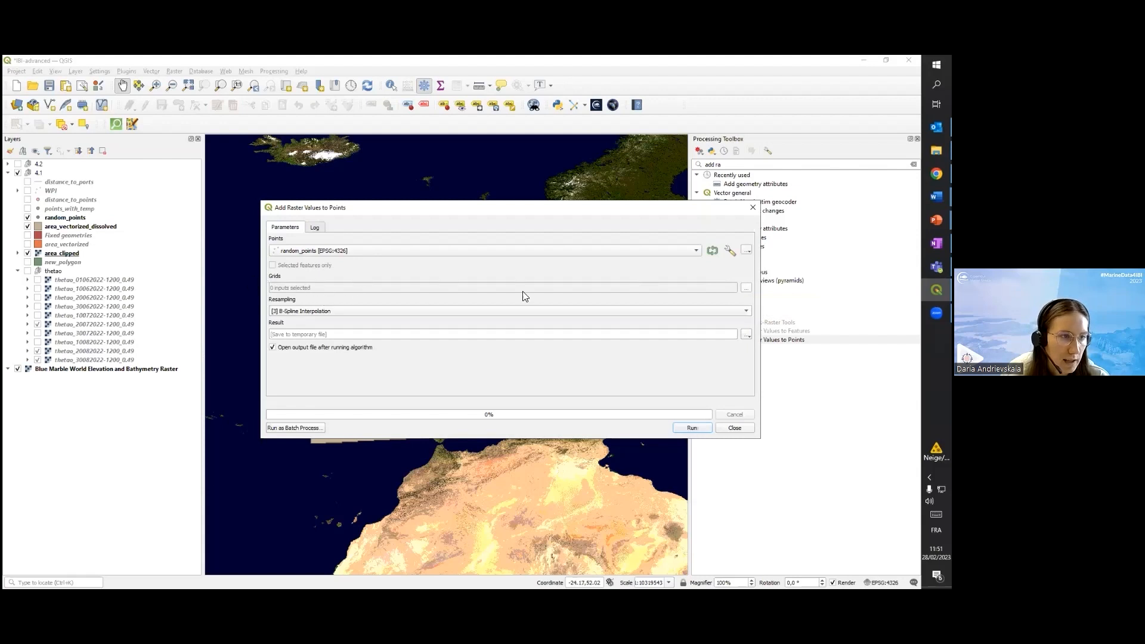
Mark the thetao rasters from thetao_01062022 to thetao_30072022 as the grids to sample, and close the algorithm without running it
left_click(745, 290)
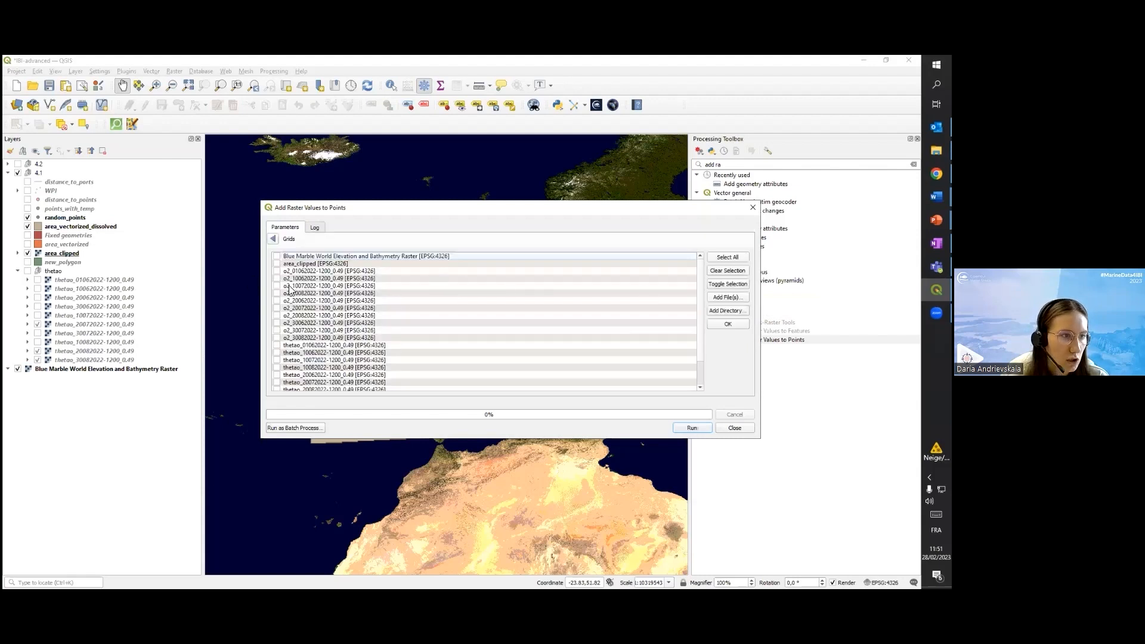
scroll(291, 290, "down", 2)
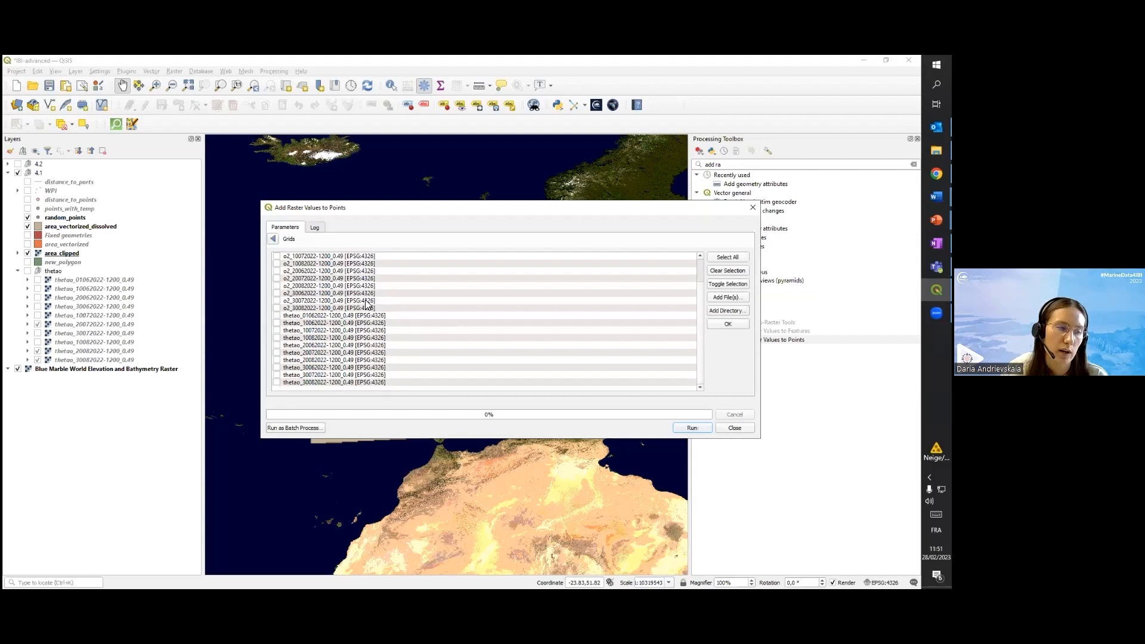
scroll(366, 304, "up", 2)
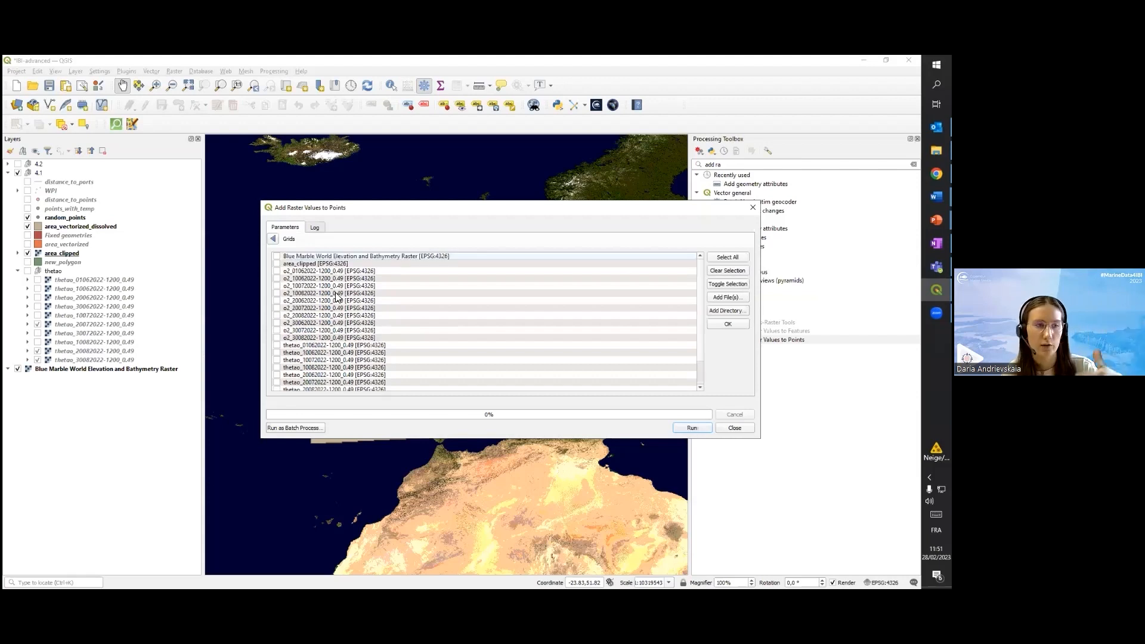
scroll(337, 297, "down", 2)
left_click(277, 316)
left_click(277, 323)
left_click(277, 337)
left_click(277, 353)
left_click(277, 375)
left_click(277, 360)
left_click(277, 368)
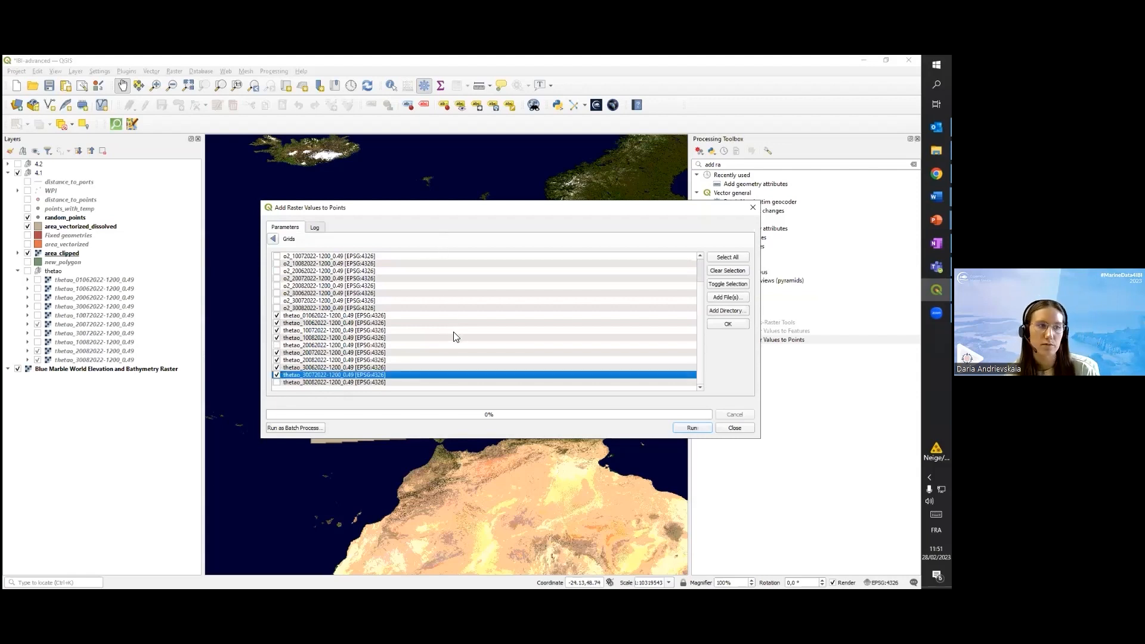
left_click(734, 428)
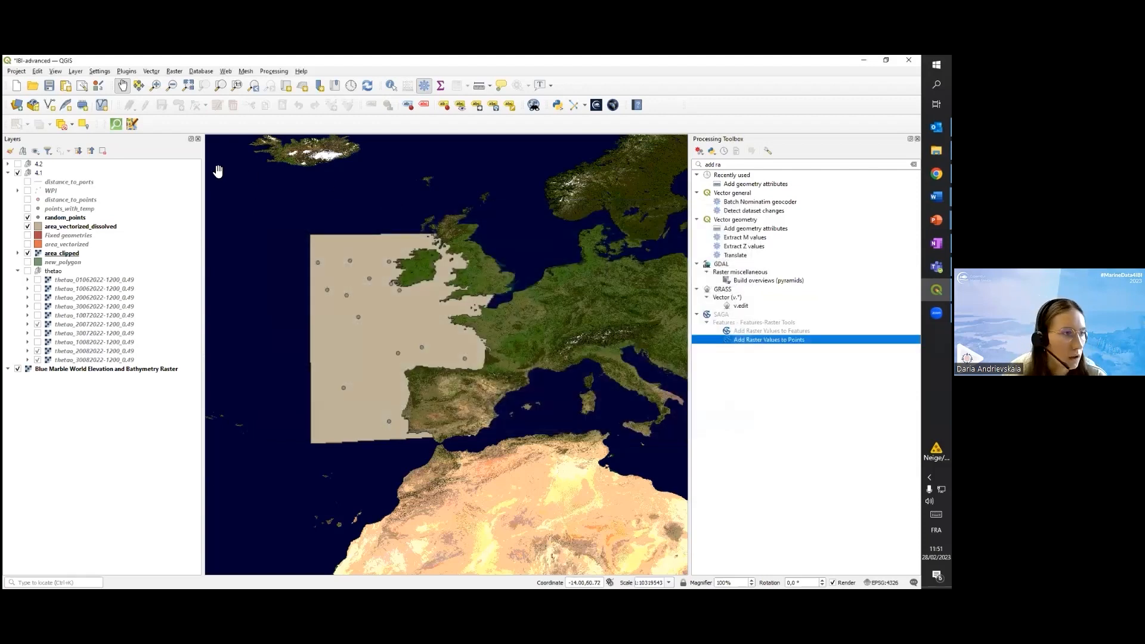
Show the points_with_temp layer, open its attribute table and sort the records by id
left_click(27, 209)
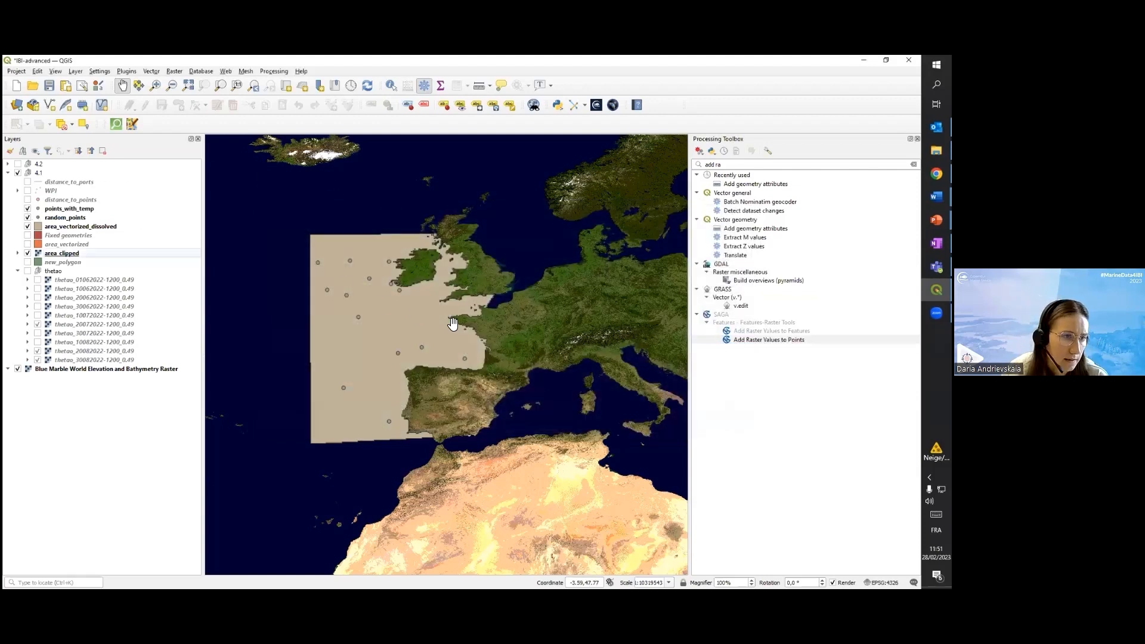
scroll(414, 314, "up", 1)
left_click_drag(409, 314, 487, 325)
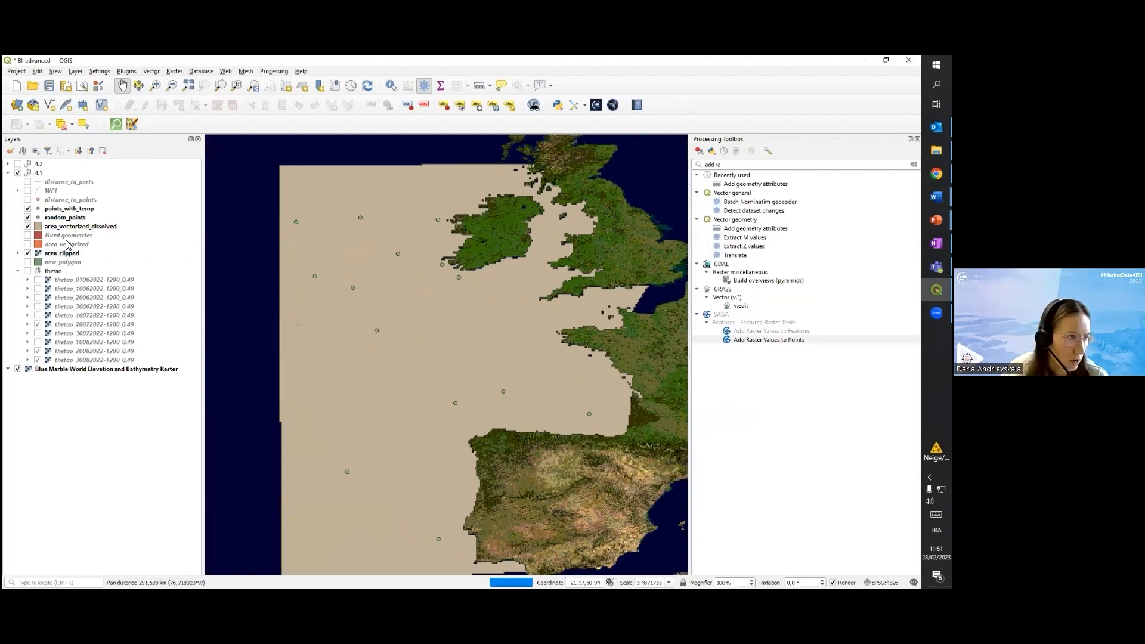
right_click(66, 214)
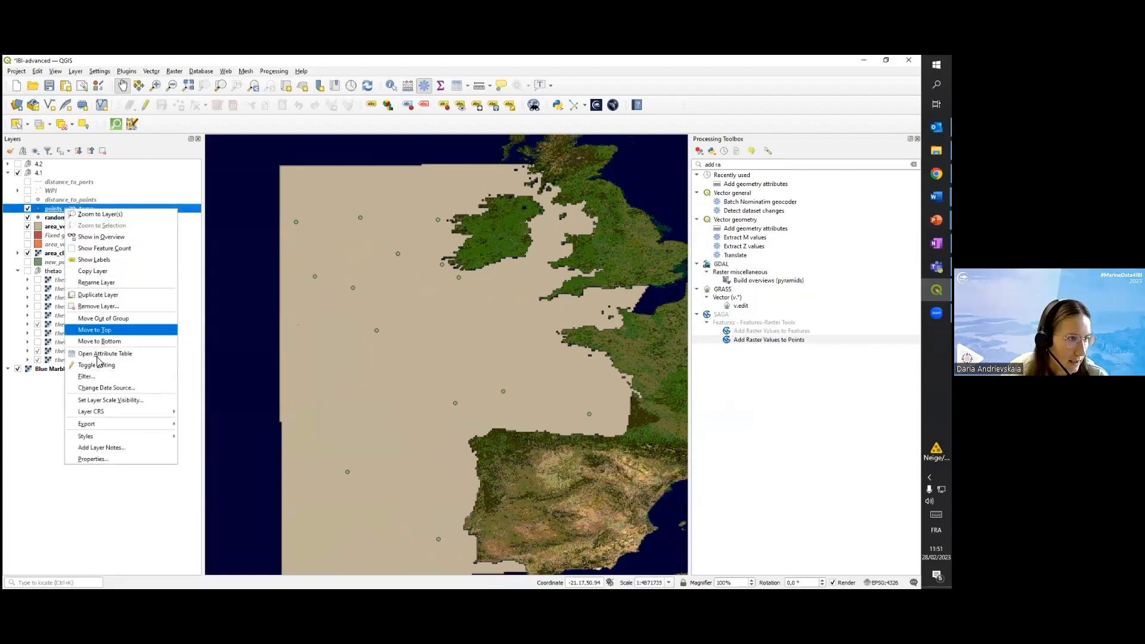
left_click(96, 352)
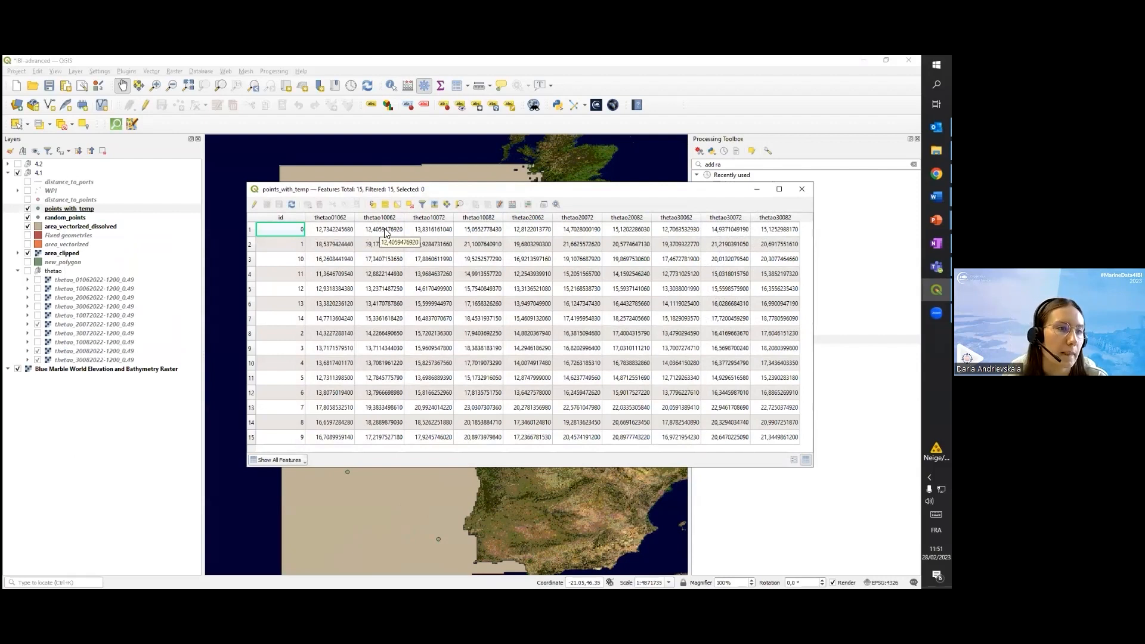
left_click(286, 218)
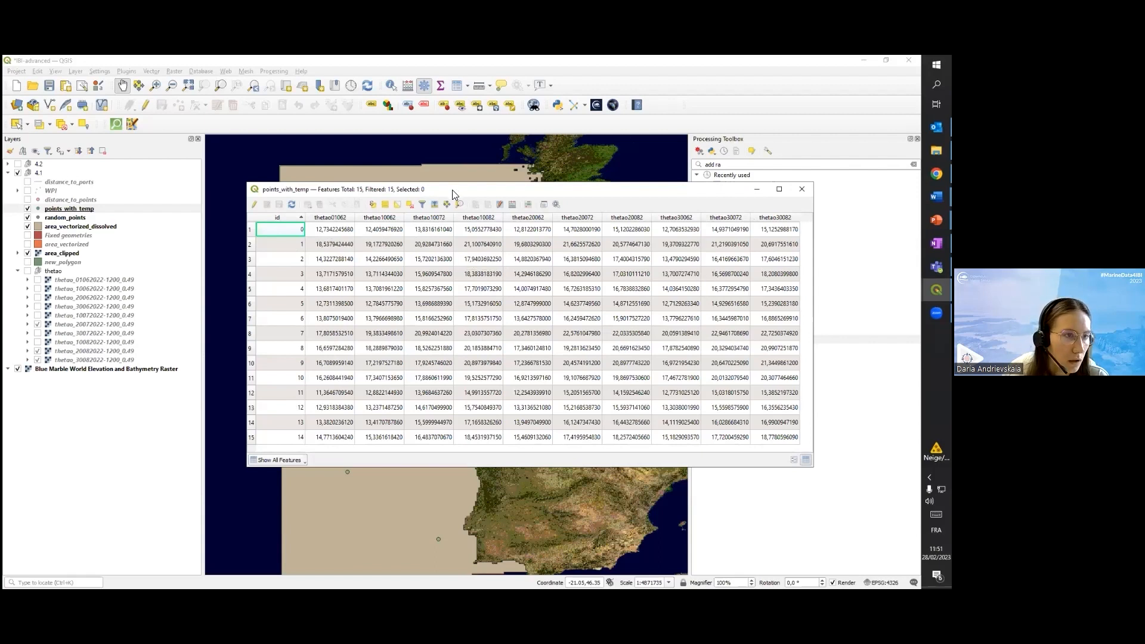
Flash the point with id 3 on the map to locate it, review its temperature values, and close the table
left_click_drag(453, 192, 504, 202)
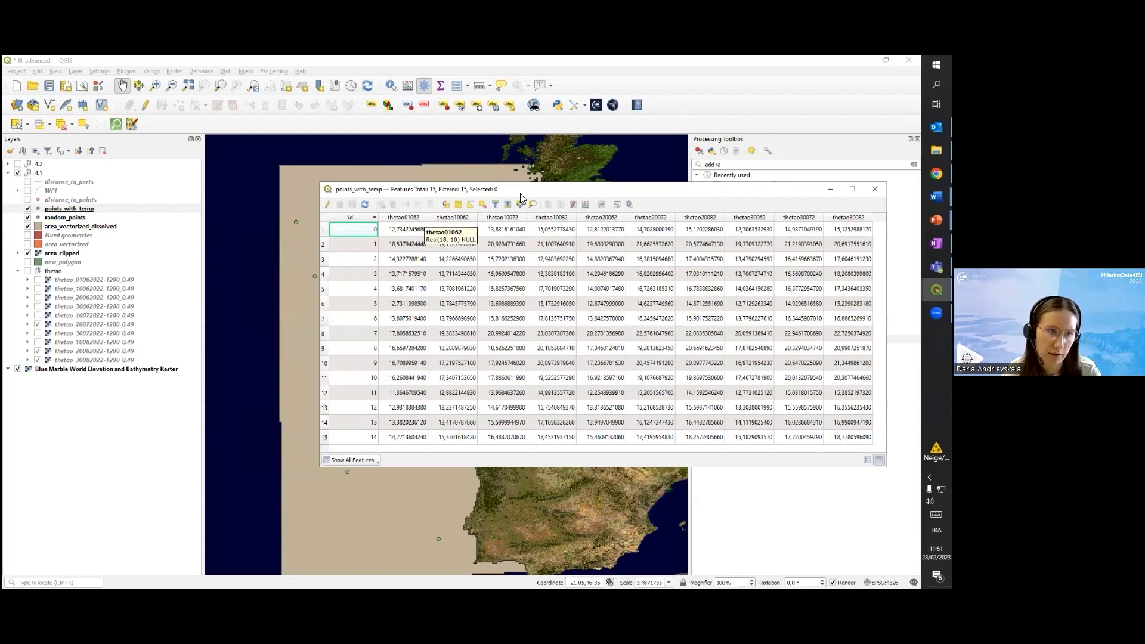
left_click_drag(656, 193, 834, 155)
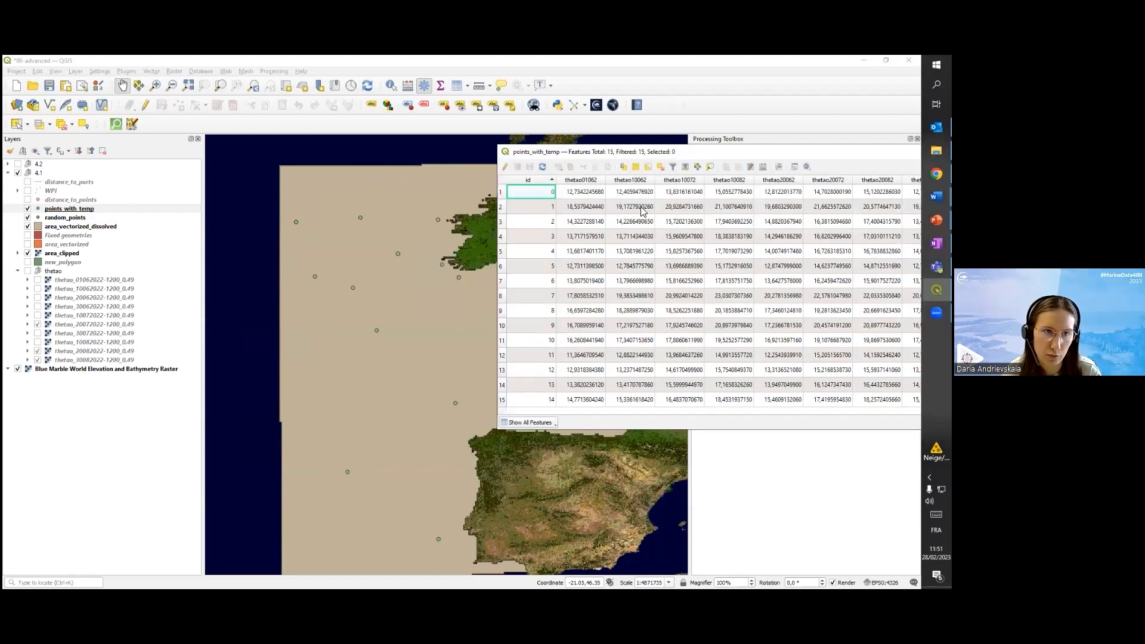
left_click(531, 234)
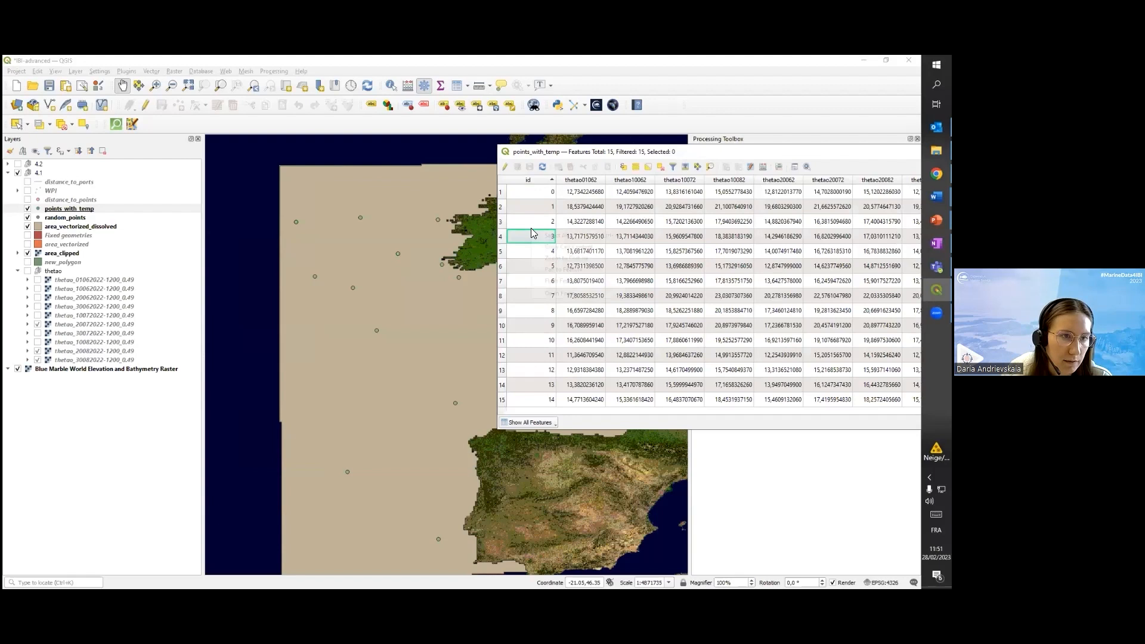
right_click(533, 233)
left_click(552, 274)
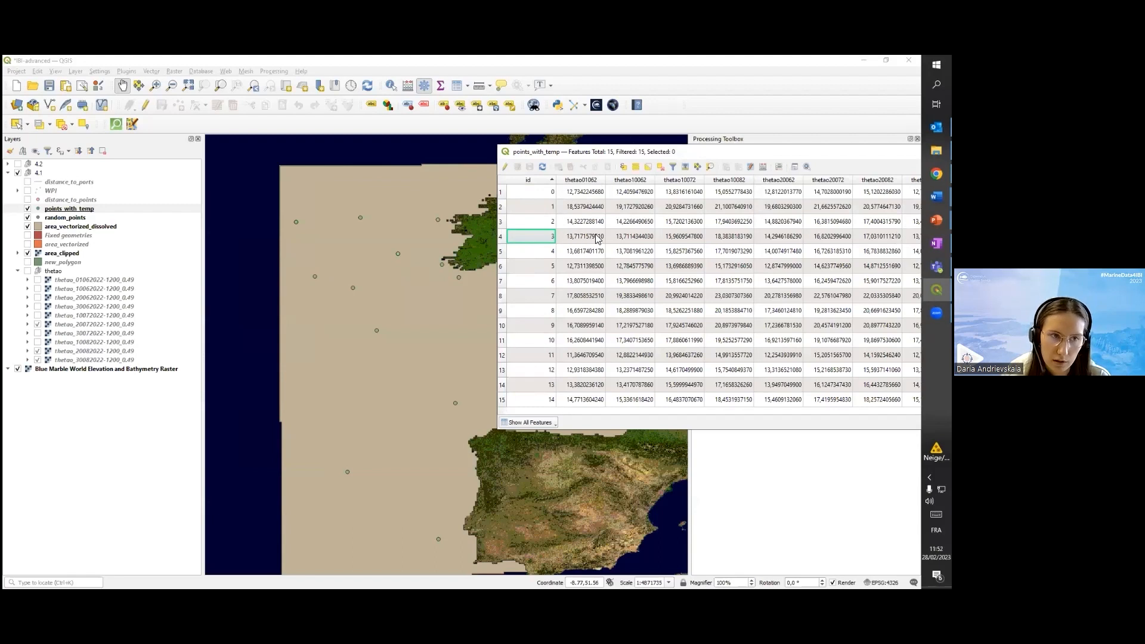
left_click_drag(739, 152, 469, 176)
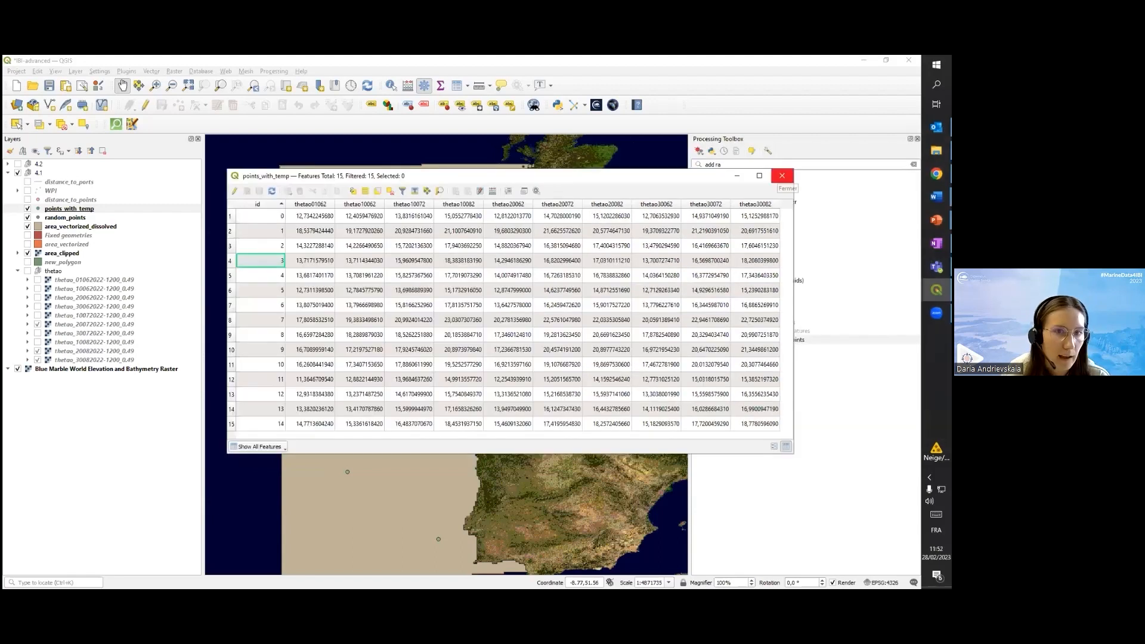
left_click(782, 175)
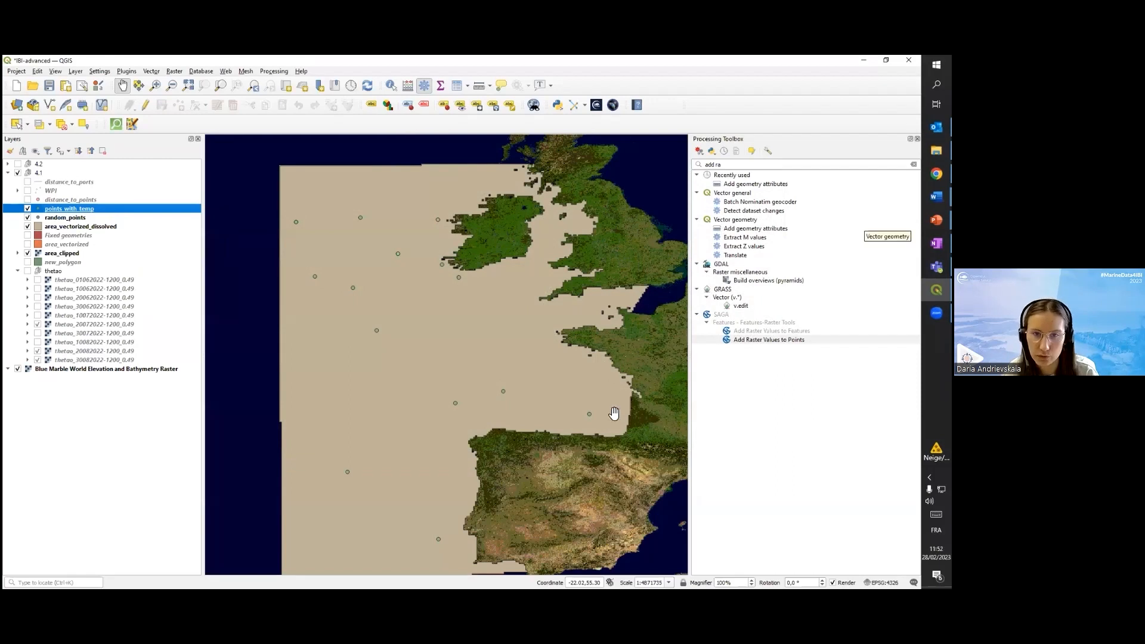
Show the distance_to_points layer and open its attribute table beside the visible map points
key("alt+Tab")
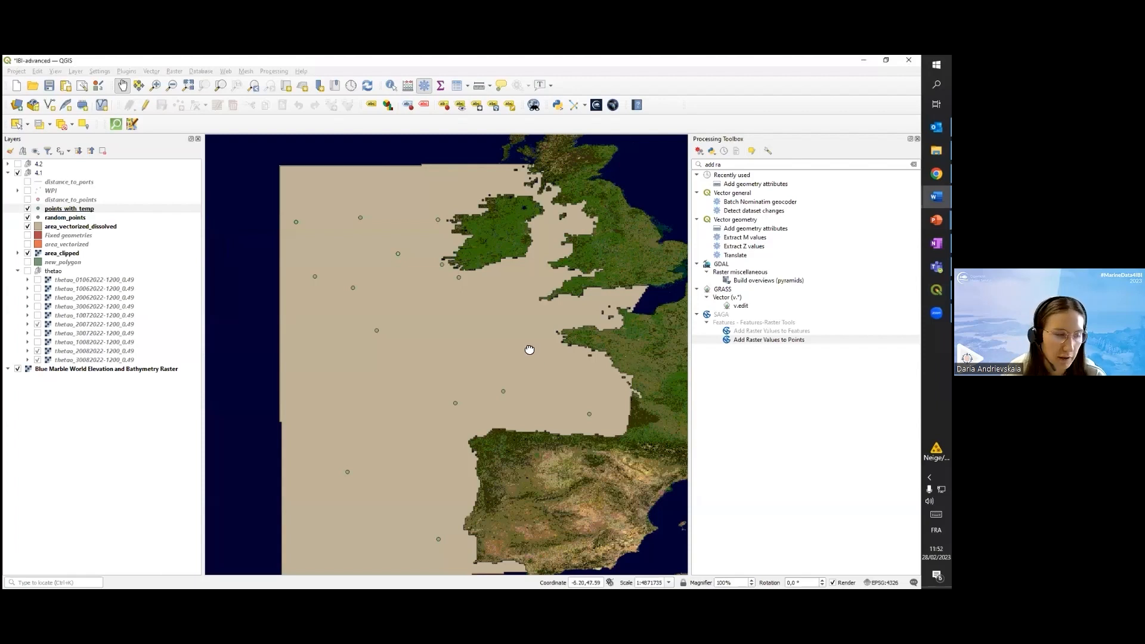
left_click_drag(529, 350, 520, 343)
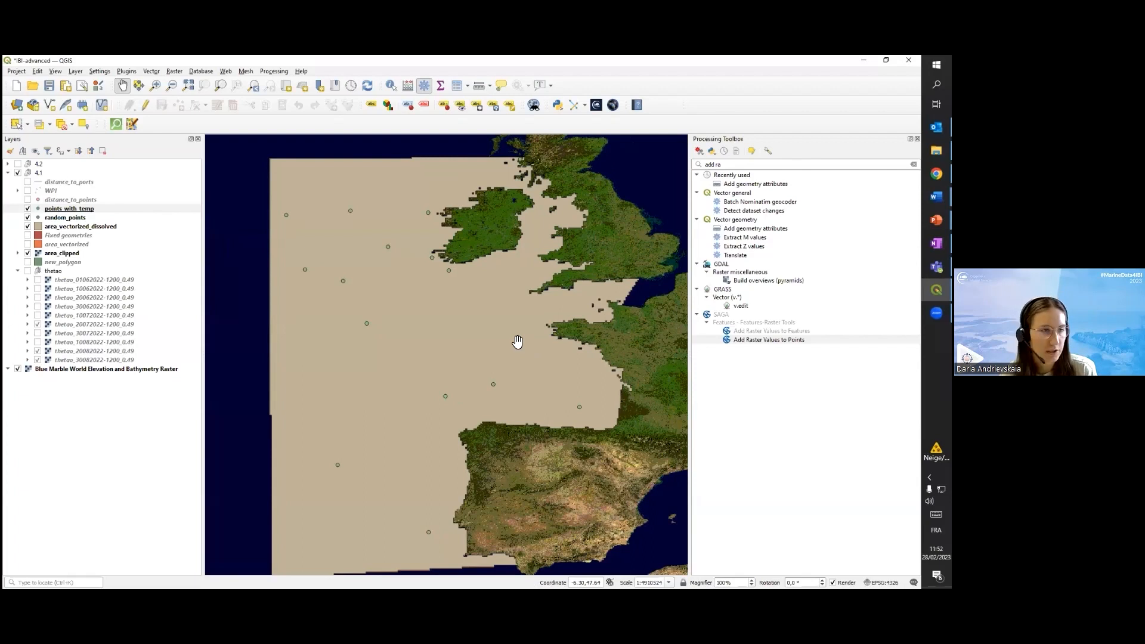
left_click(27, 201)
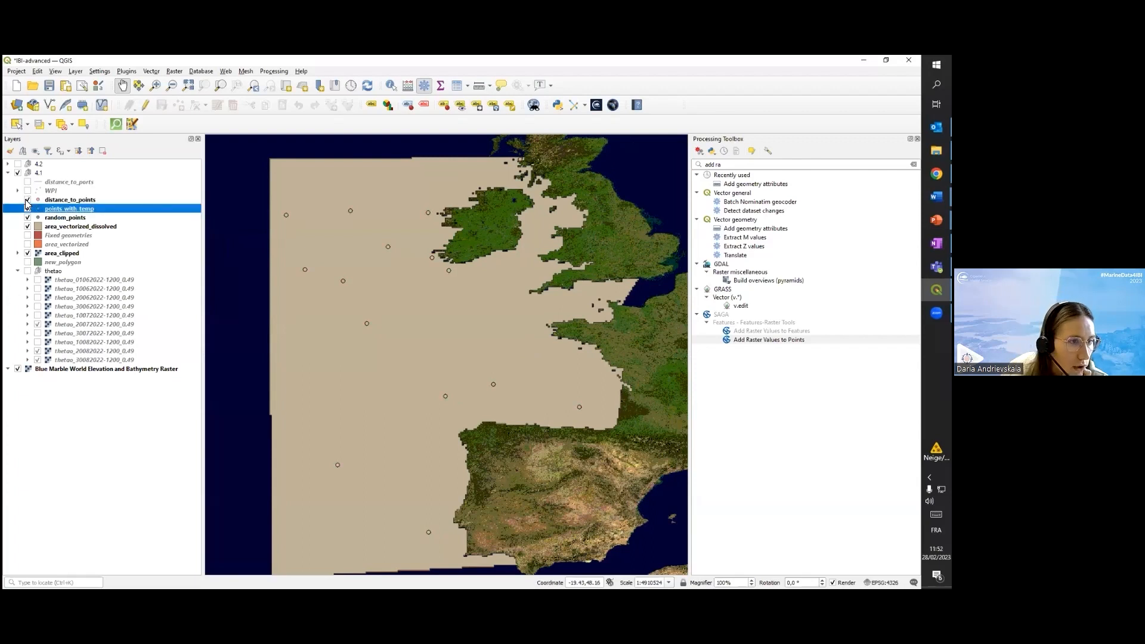
right_click(49, 199)
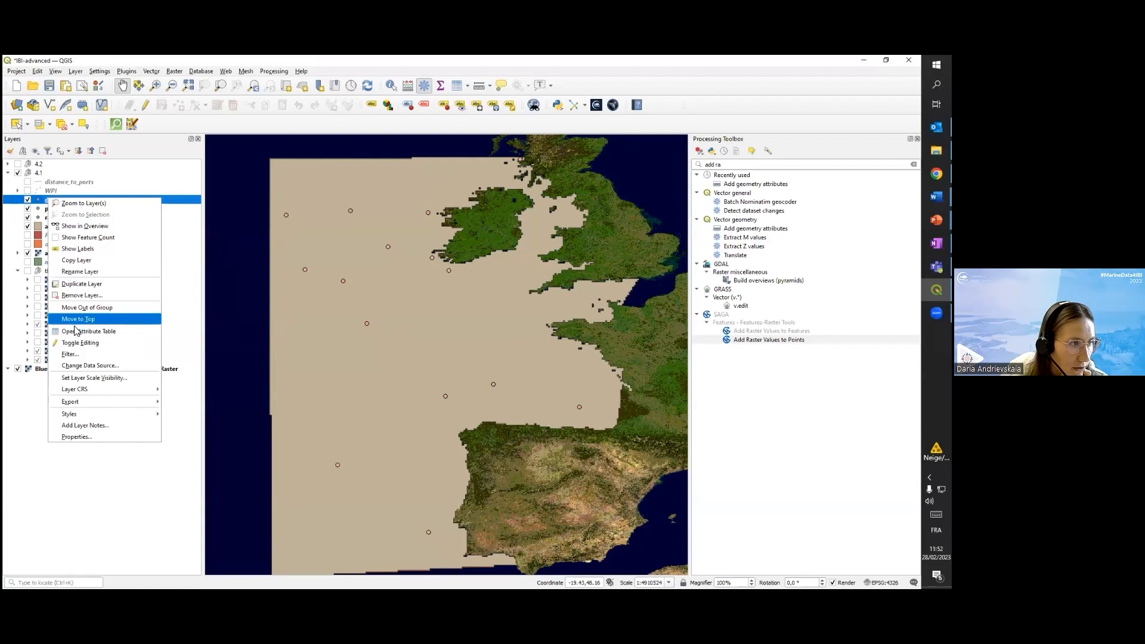
left_click(88, 331)
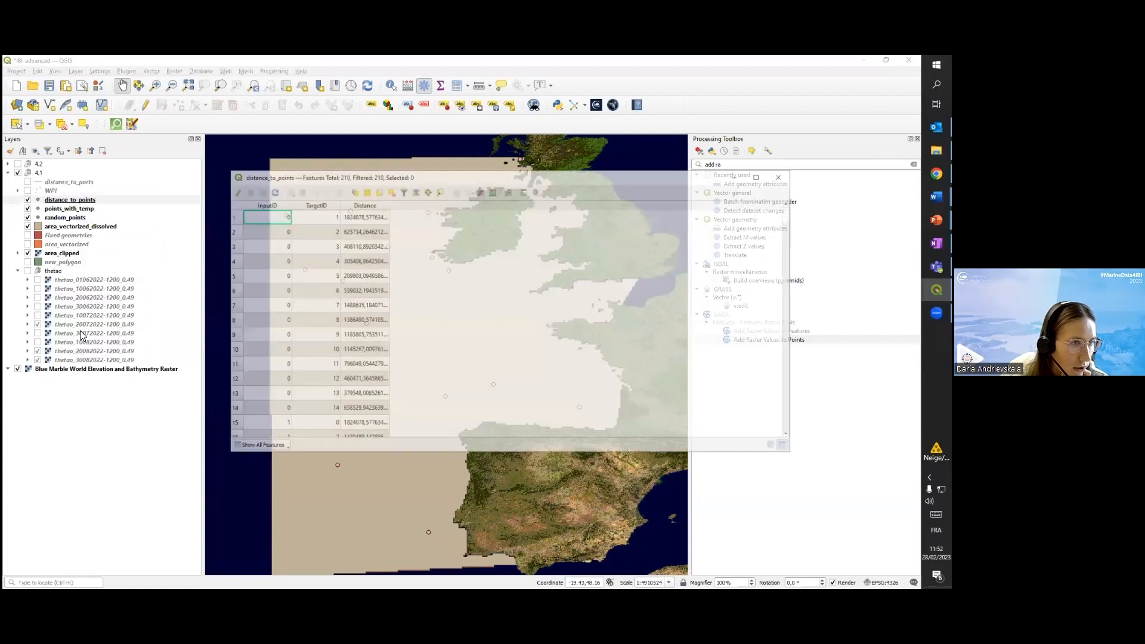
left_click(370, 218)
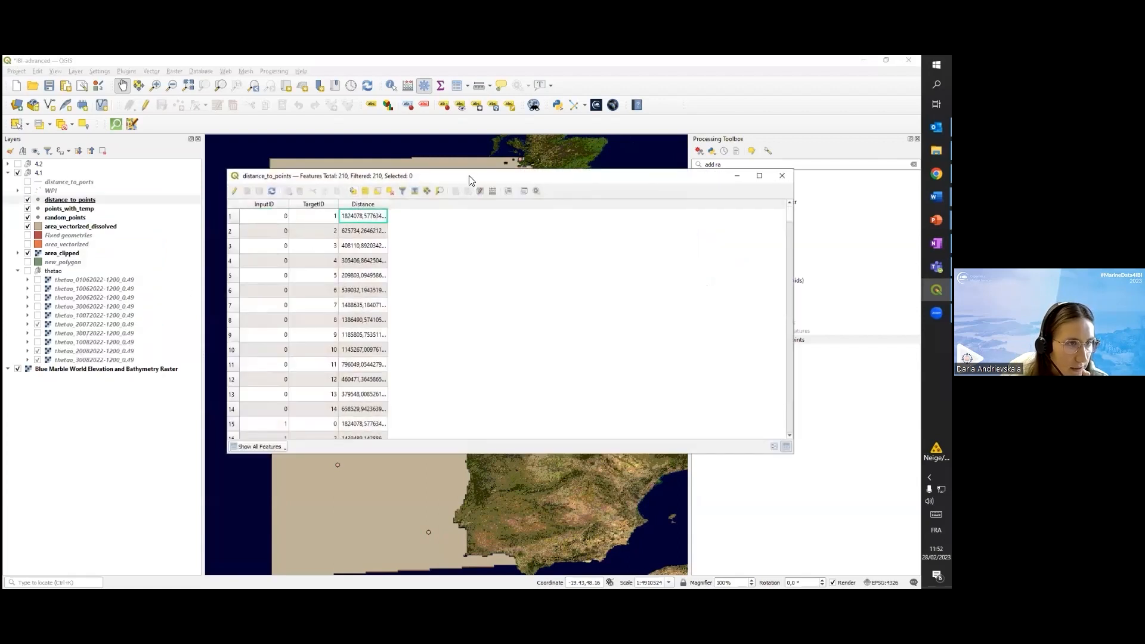
left_click_drag(366, 176, 717, 163)
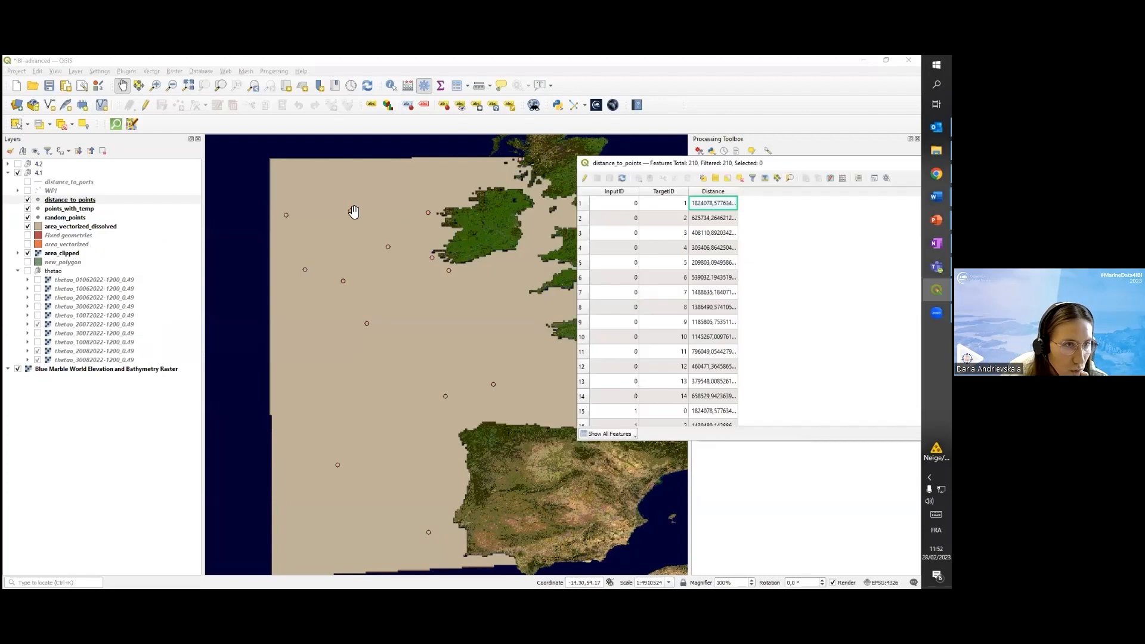
Flash the features of the first and fifth distance records on the map, and close the distance_to_points table
right_click(601, 208)
left_click(632, 254)
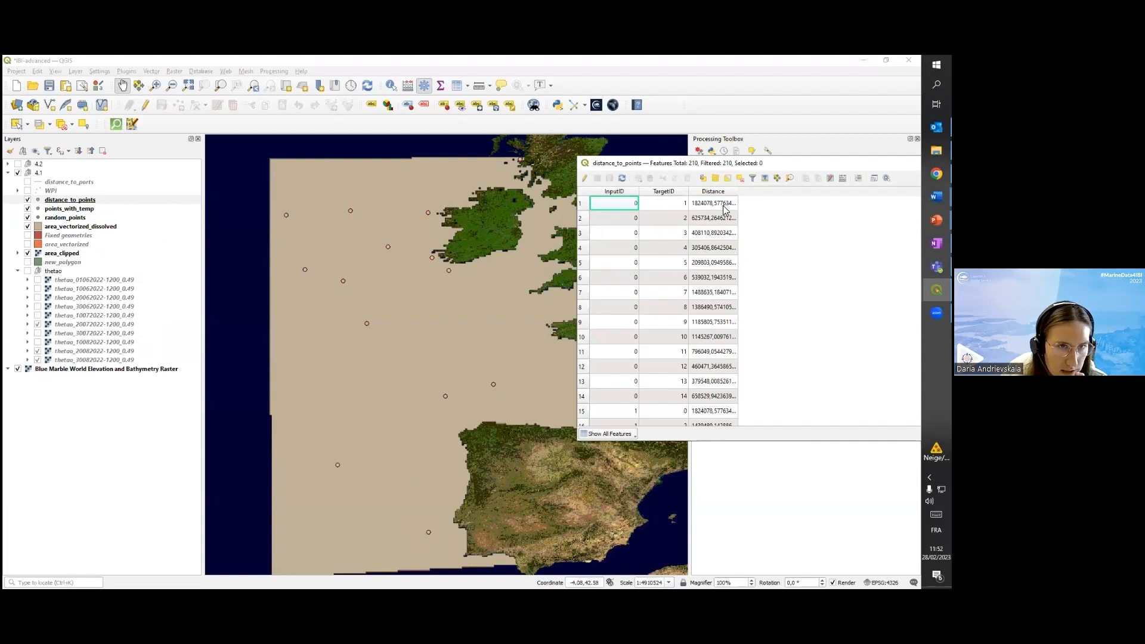
right_click(614, 265)
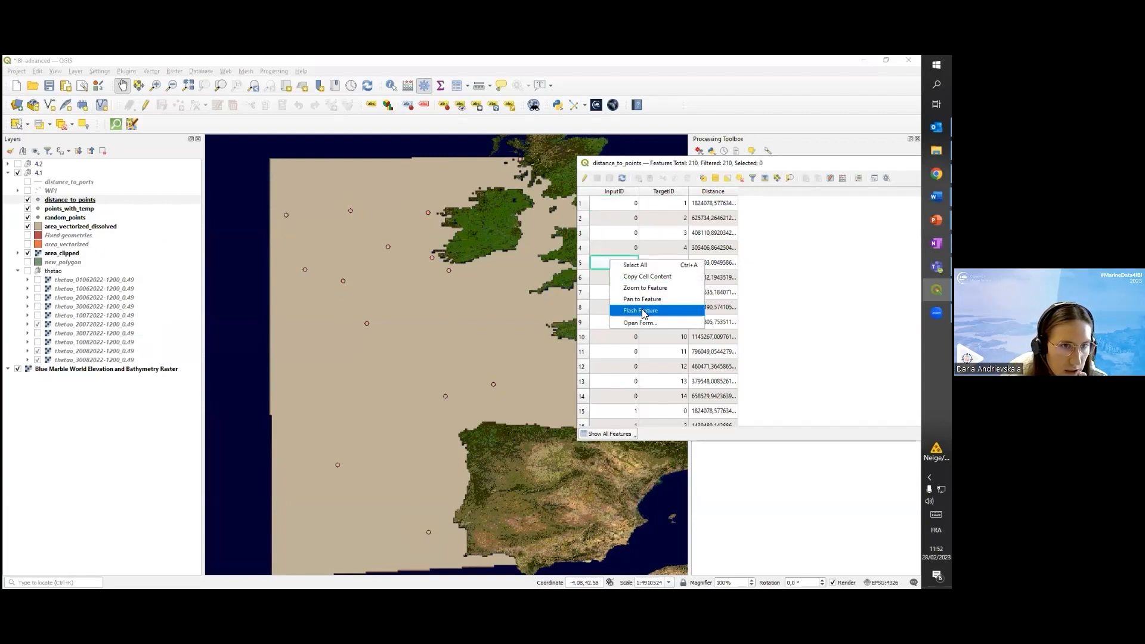
left_click(644, 313)
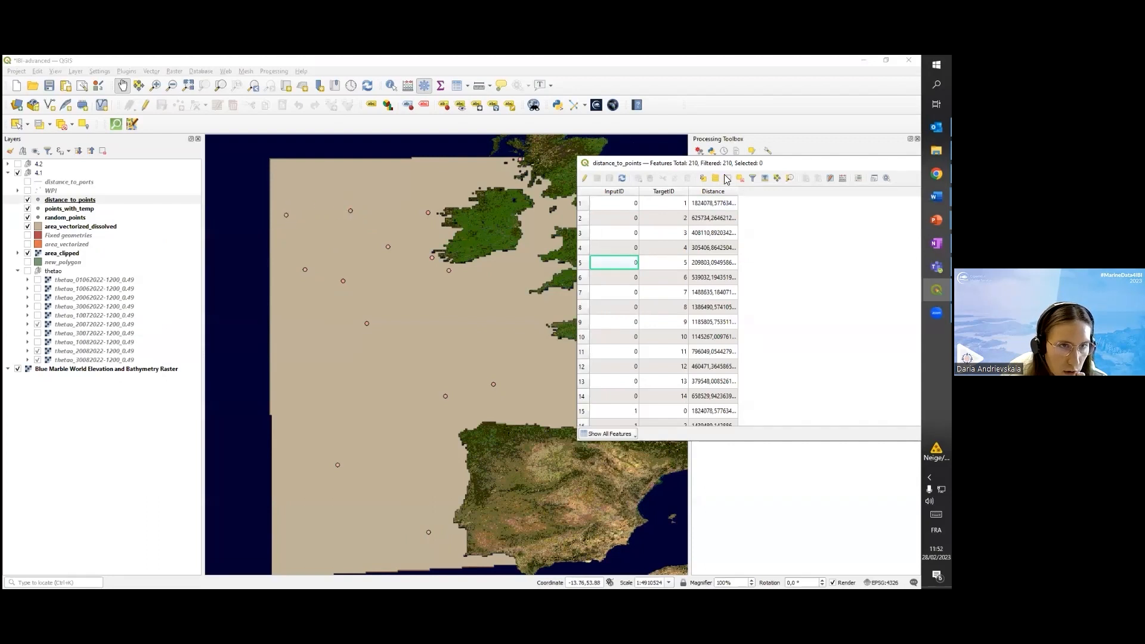
left_click_drag(764, 165, 355, 208)
left_click(723, 206)
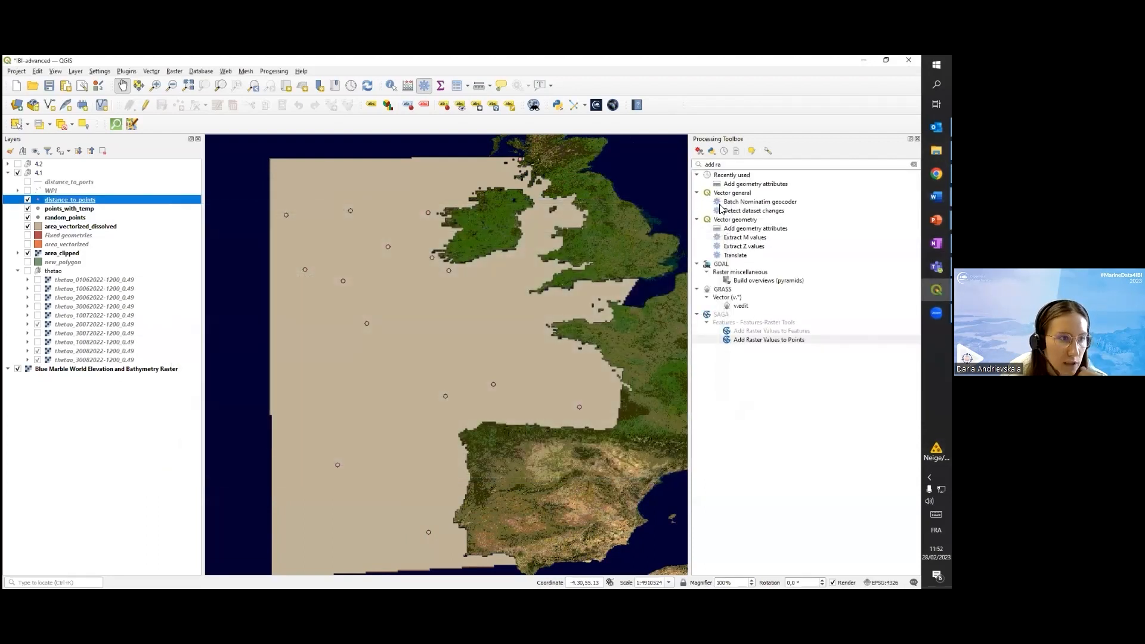
Find the Distance Matrix algorithm, review its input, target and output matrix parameters, and close it without running
left_click(752, 163)
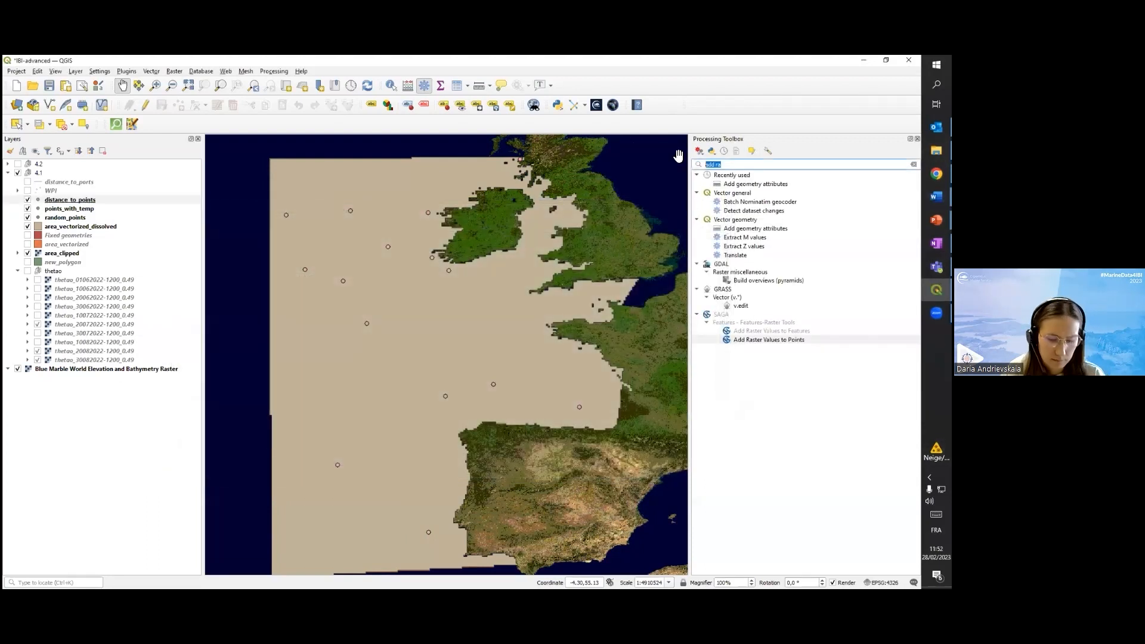
key("BackSpace")
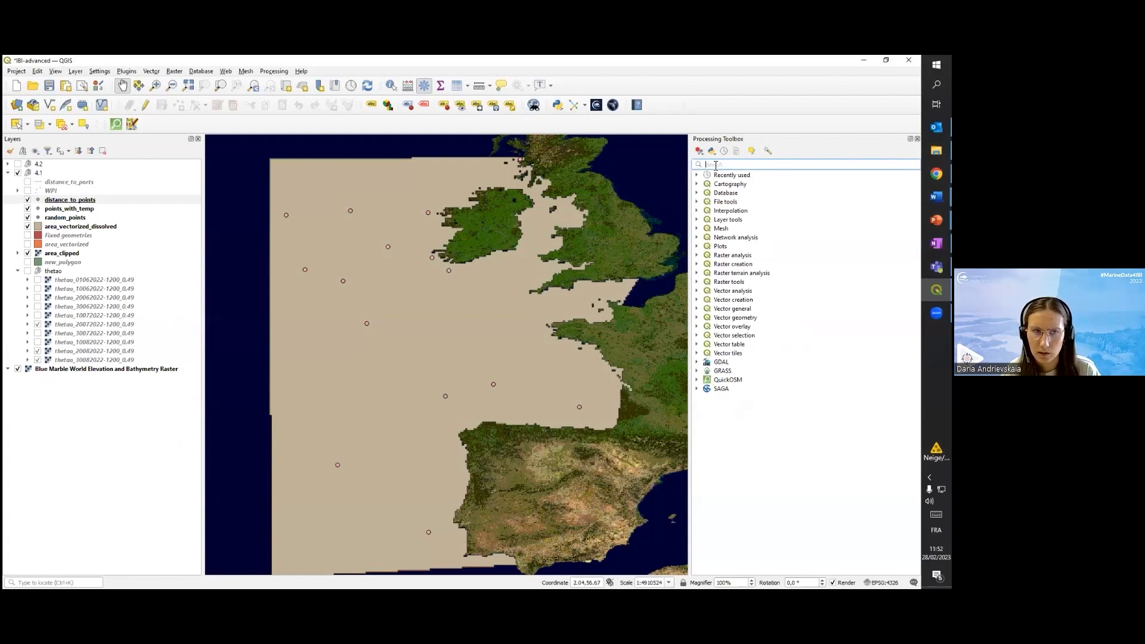
type("dista")
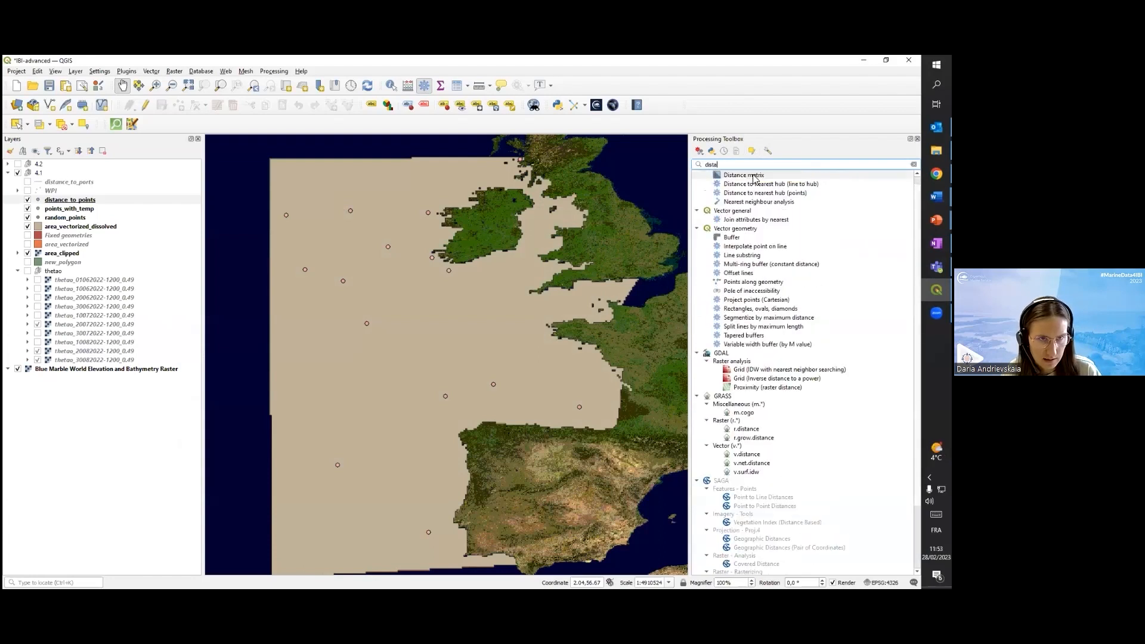
double_click(754, 175)
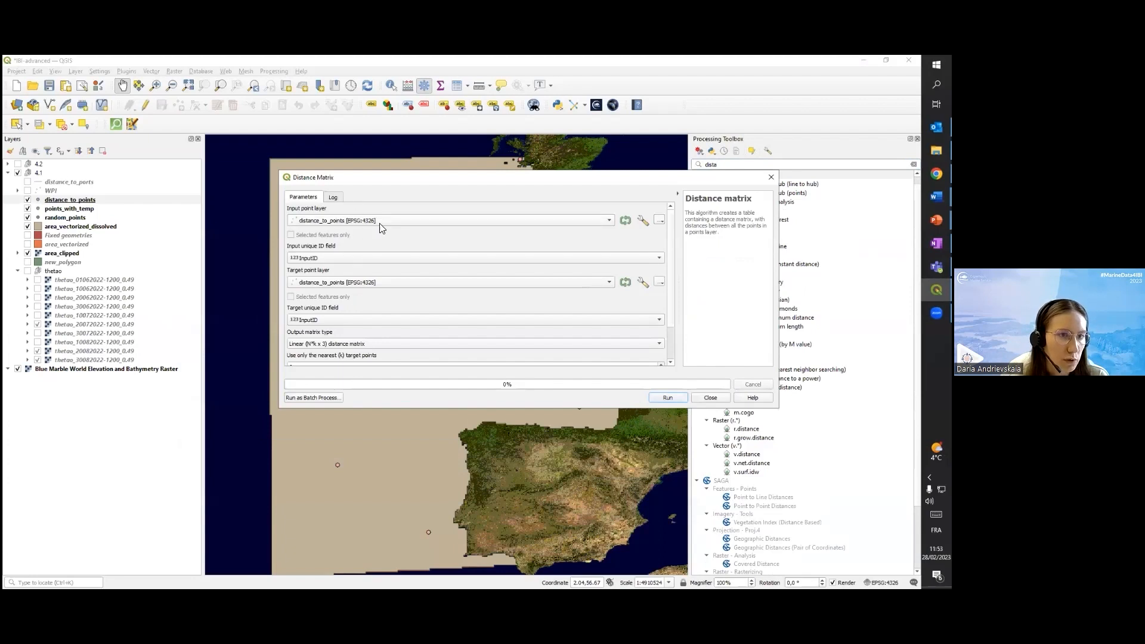
scroll(432, 301, "down", 1)
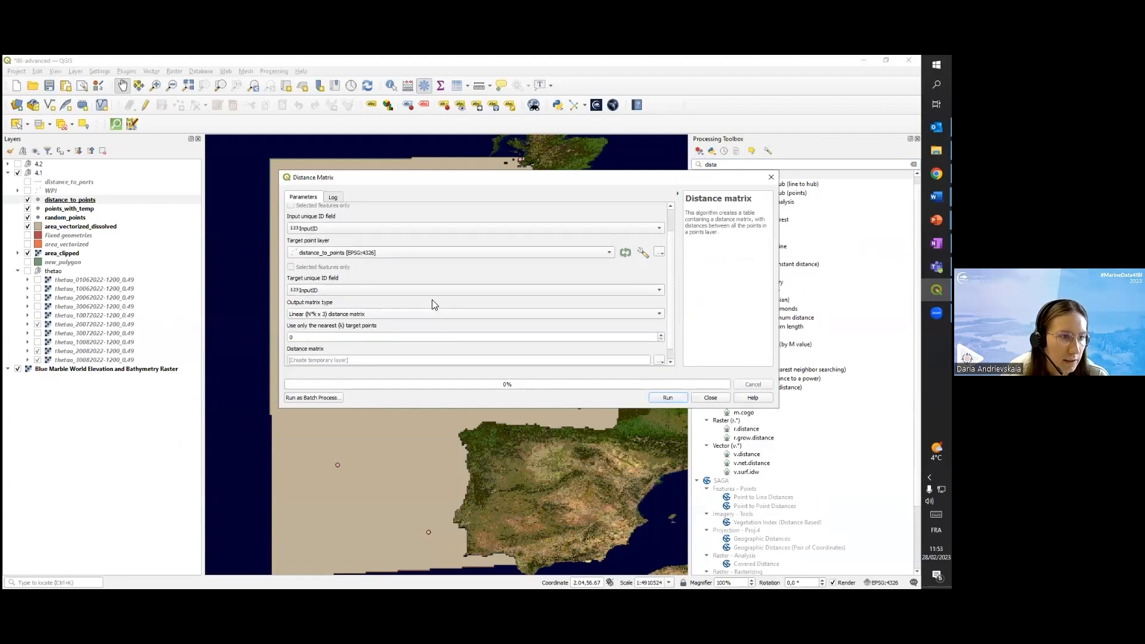
scroll(432, 304, "down", 1)
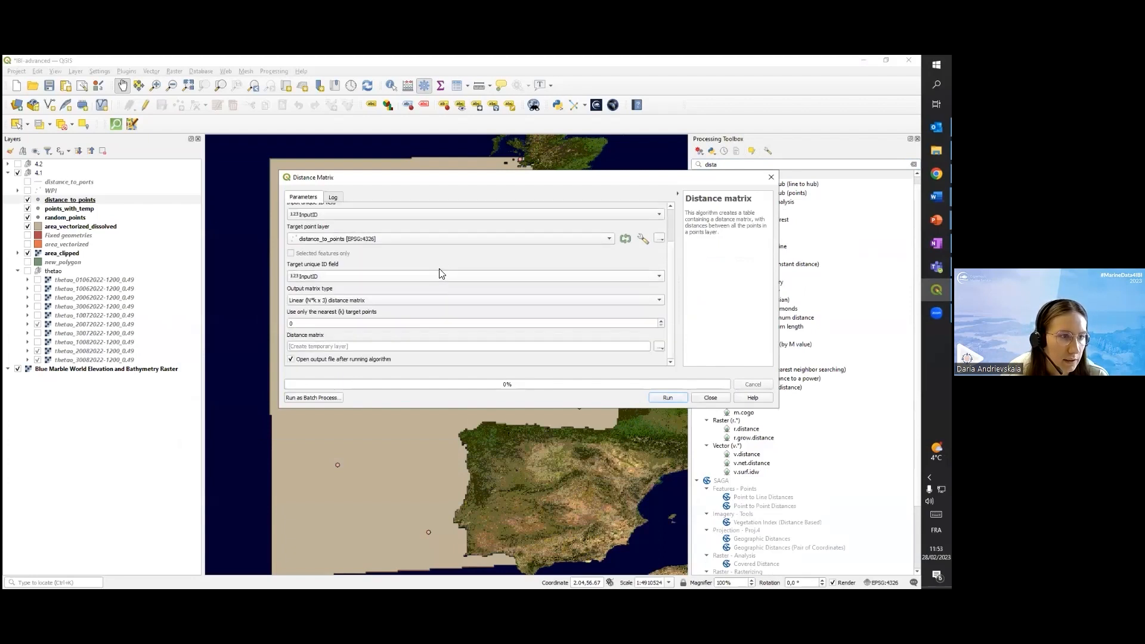
left_click(710, 398)
Show the WPI ports layer over the map of western Europe
left_click_drag(520, 349, 486, 334)
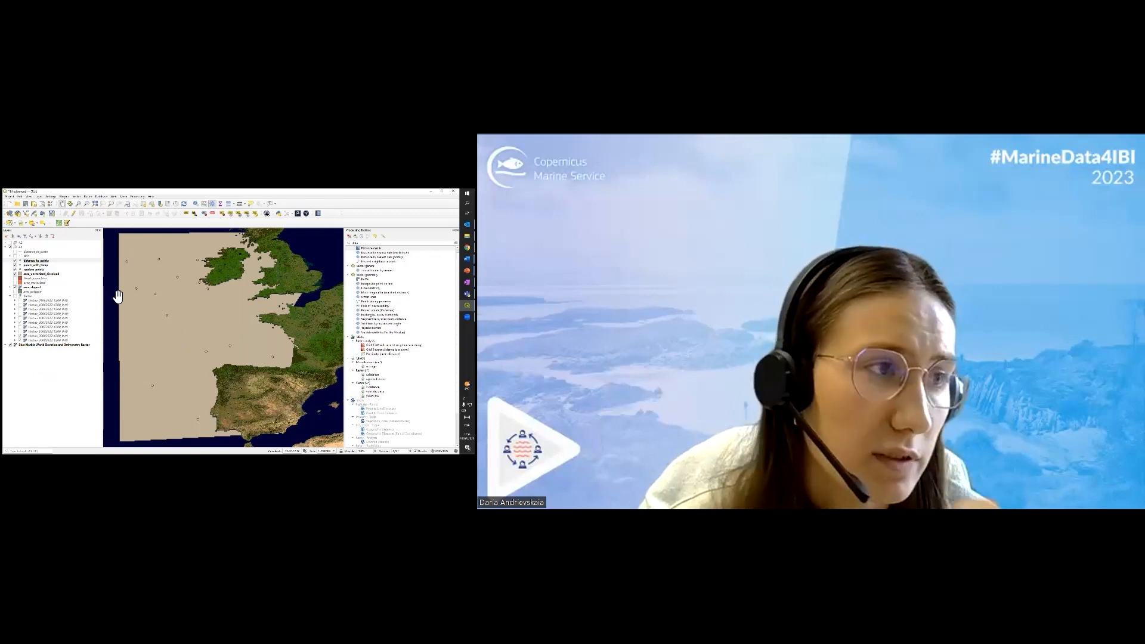
left_click(16, 256)
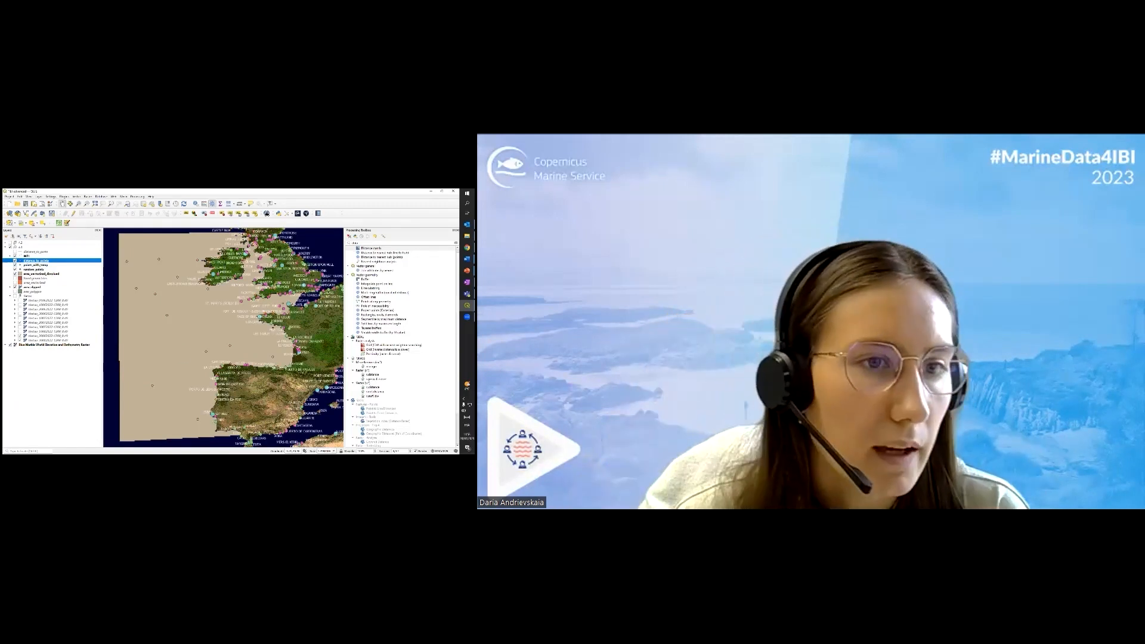
Find and open the Distance to nearest hub (line to hub) algorithm by searching the toolbox for nearest hub
left_click_drag(283, 309, 262, 311)
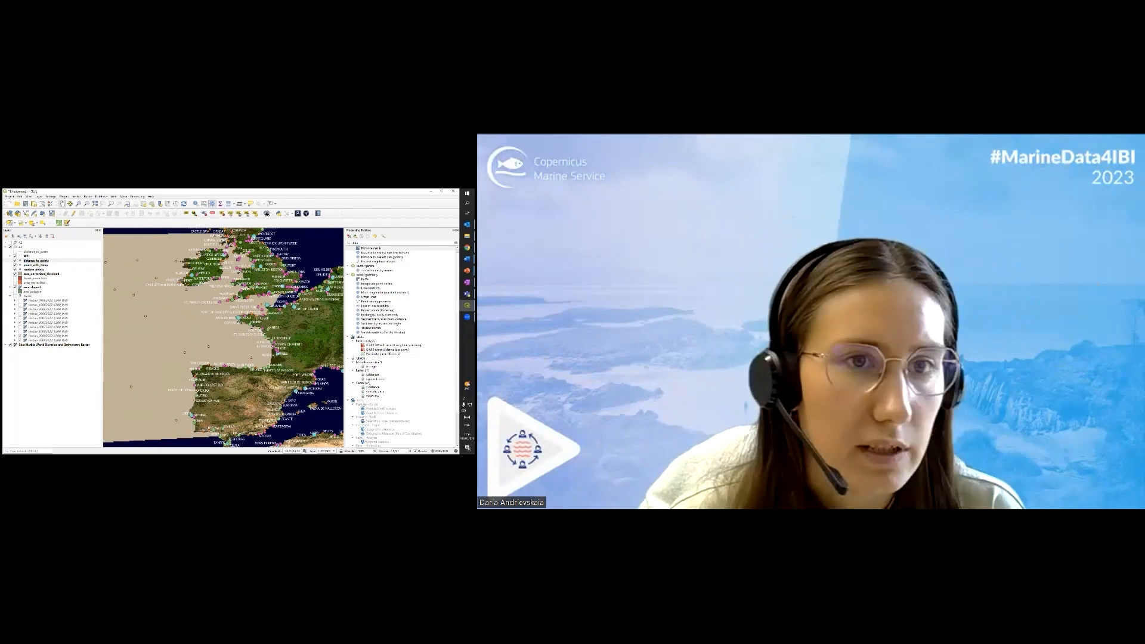
key("BackSpace")
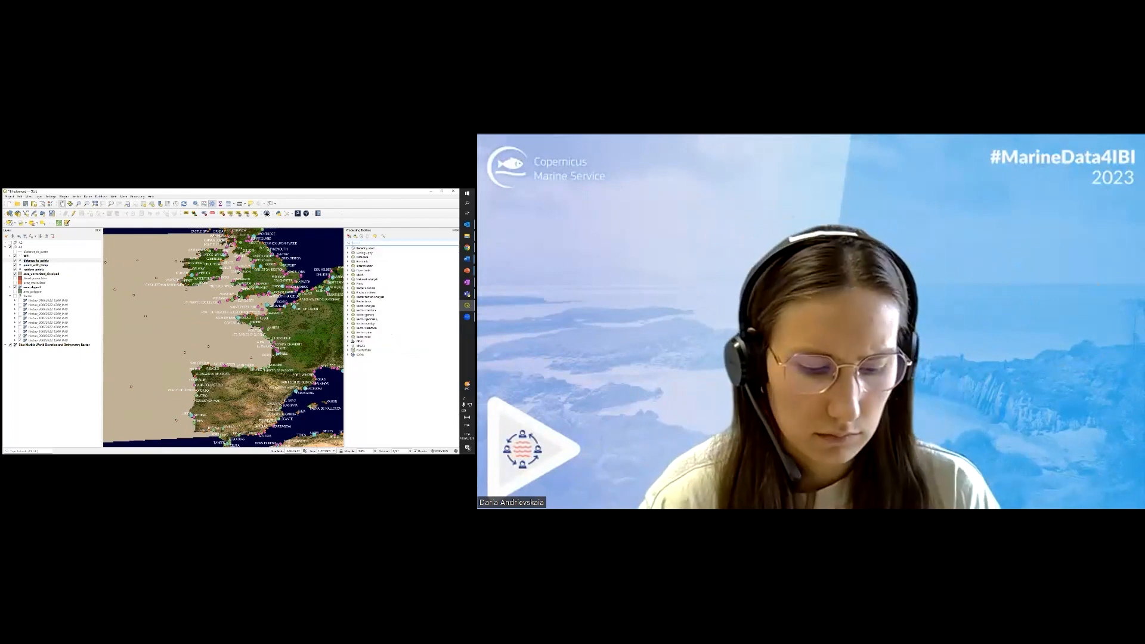
type("neare")
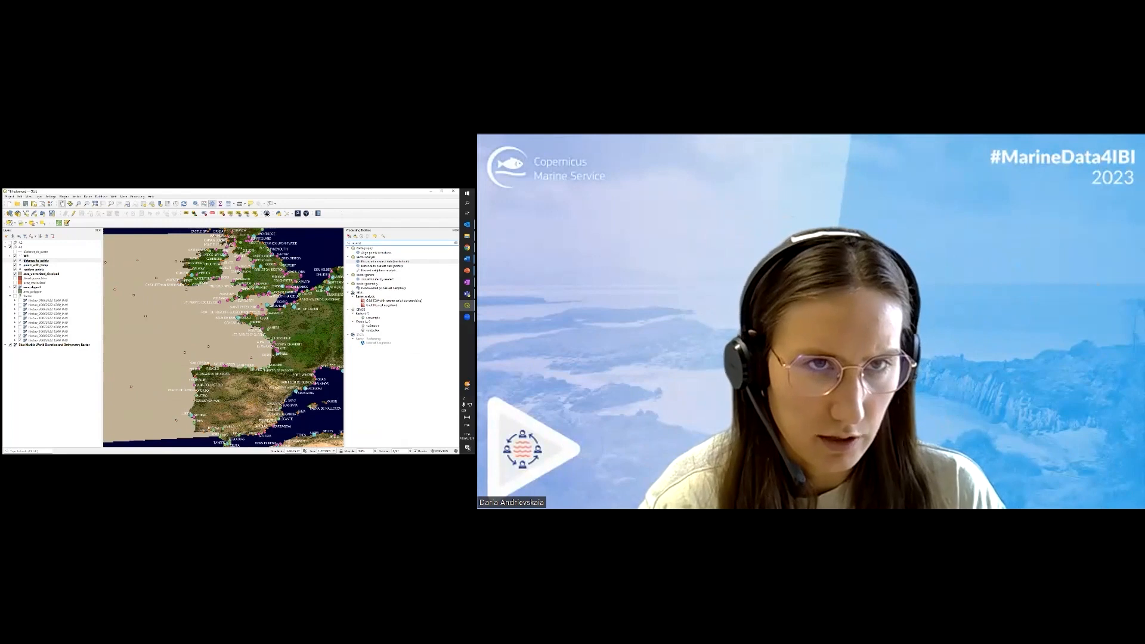
type("st hub")
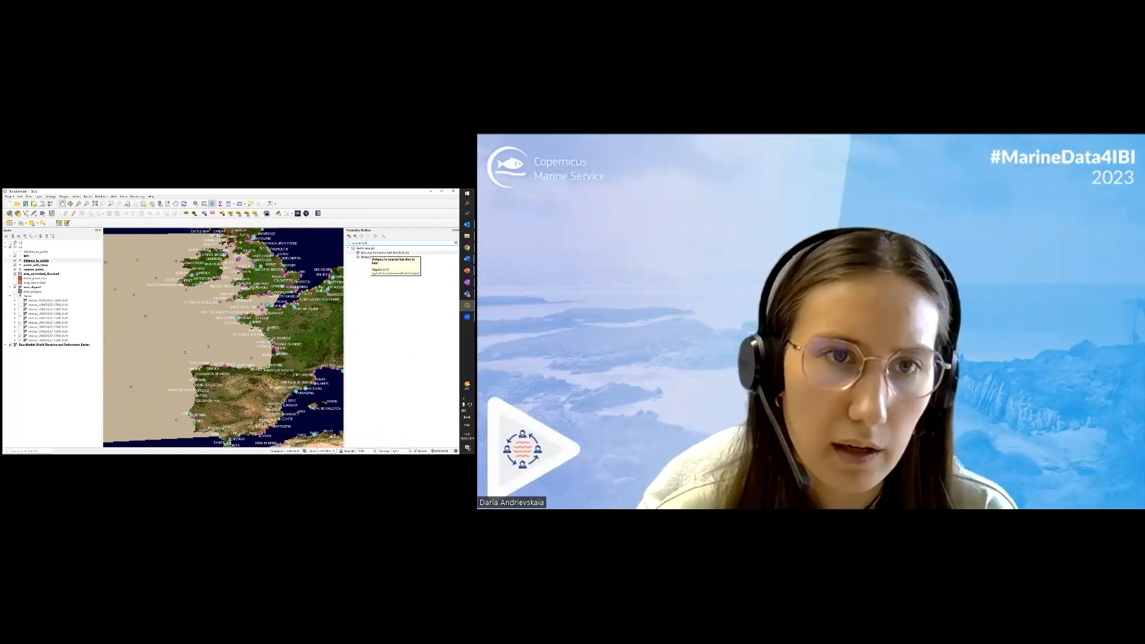
double_click(382, 253)
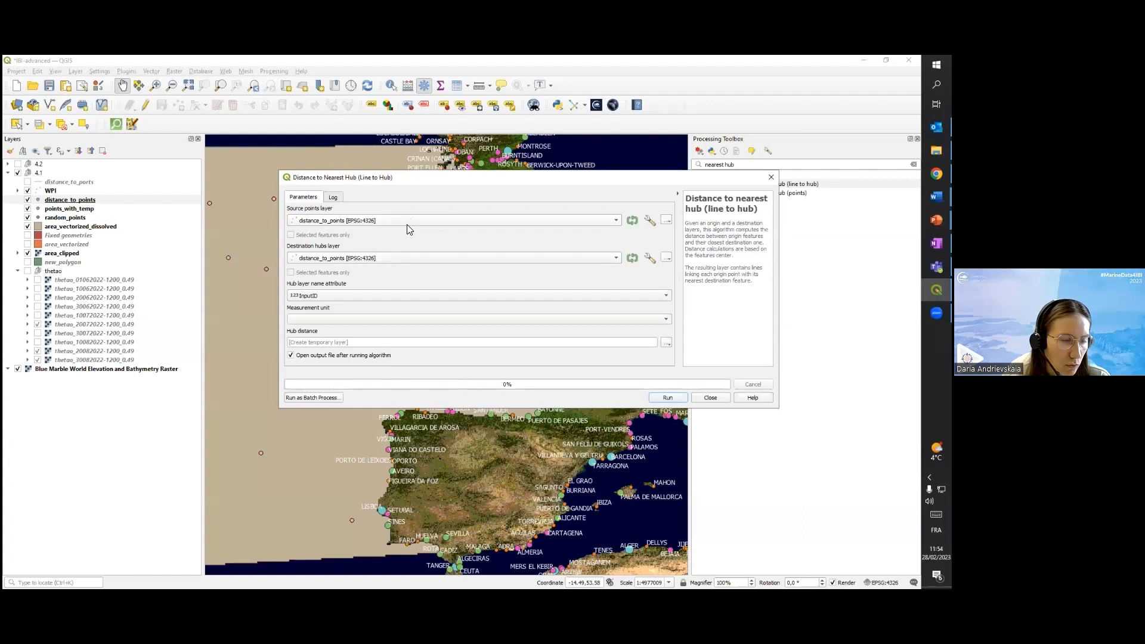
Review the algorithm's source layer choices and measurement units beside the map, and close it without running
left_click(341, 220)
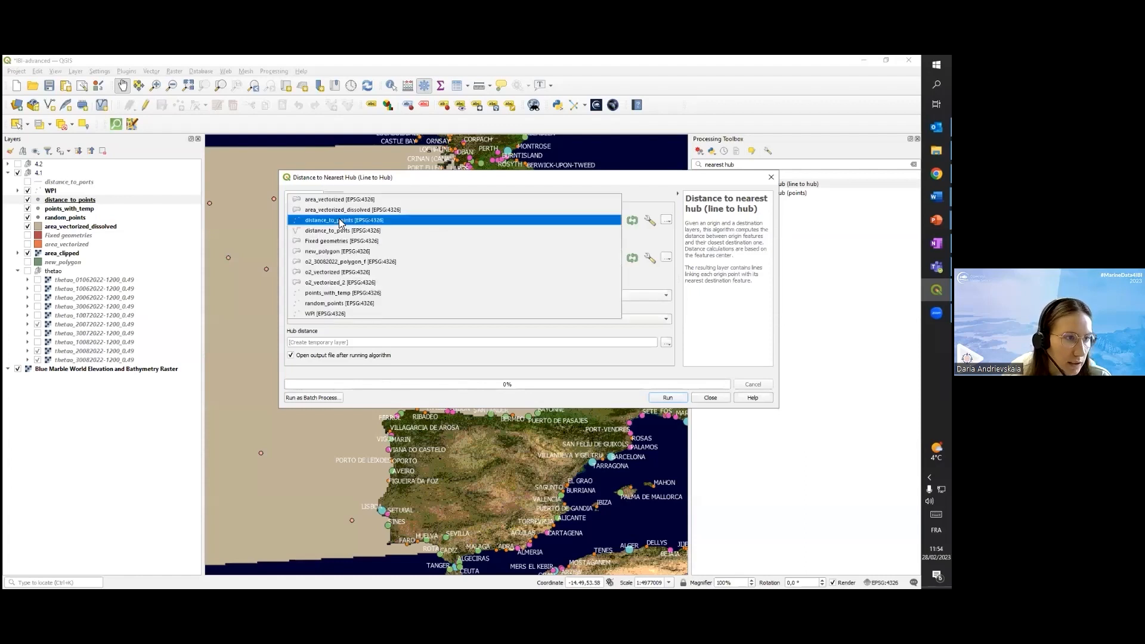
left_click(341, 221)
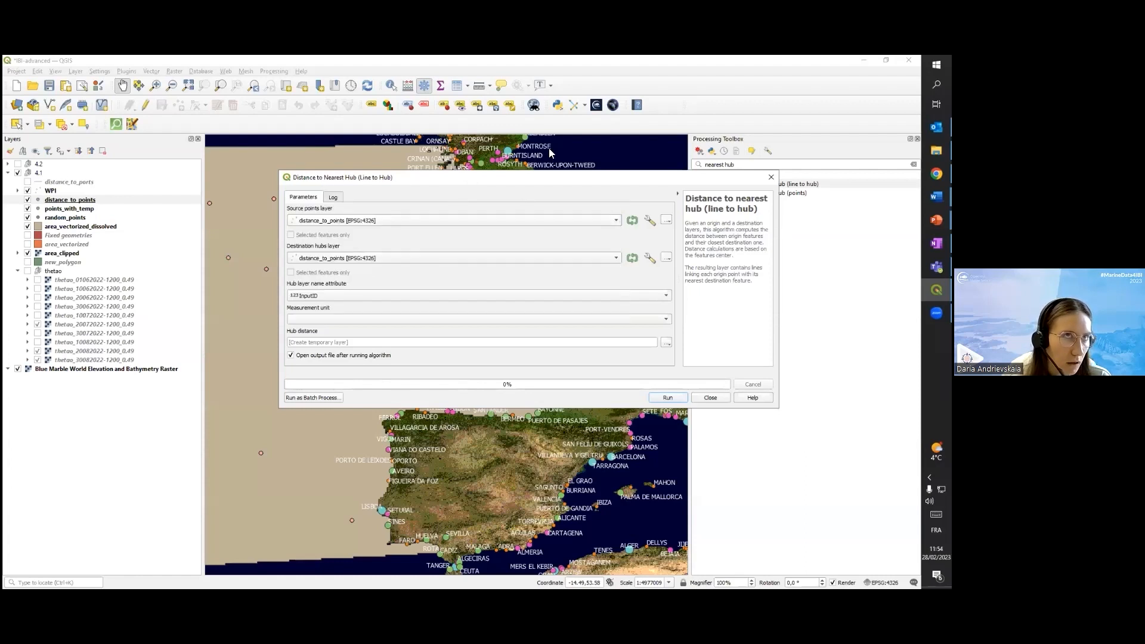
left_click_drag(466, 179, 548, 148)
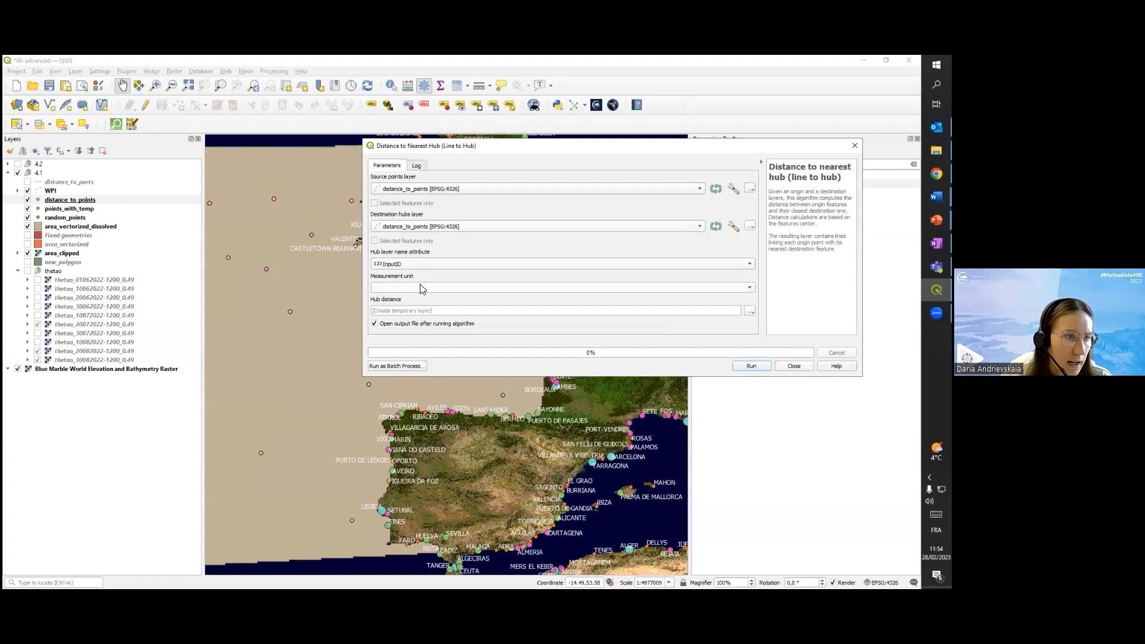
left_click(422, 288)
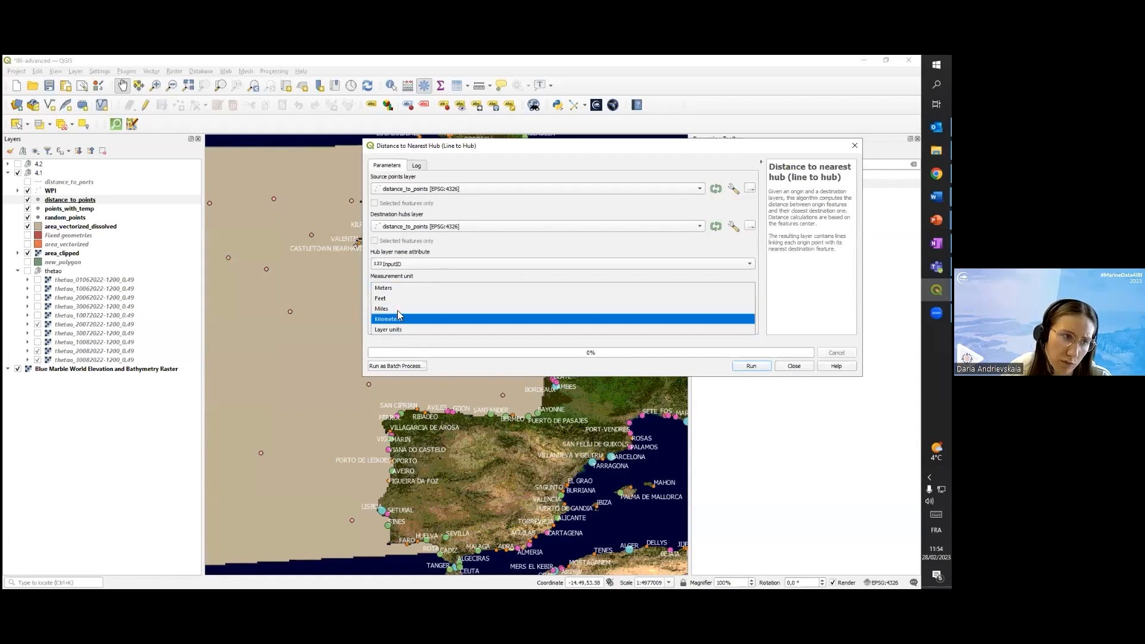
left_click(709, 169)
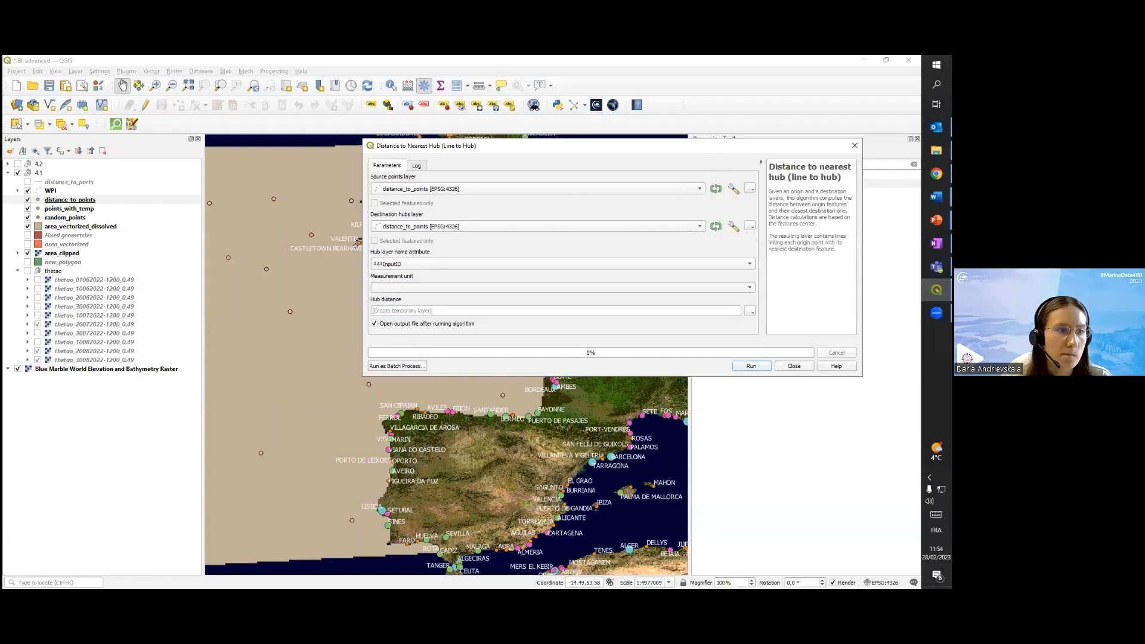
left_click(854, 146)
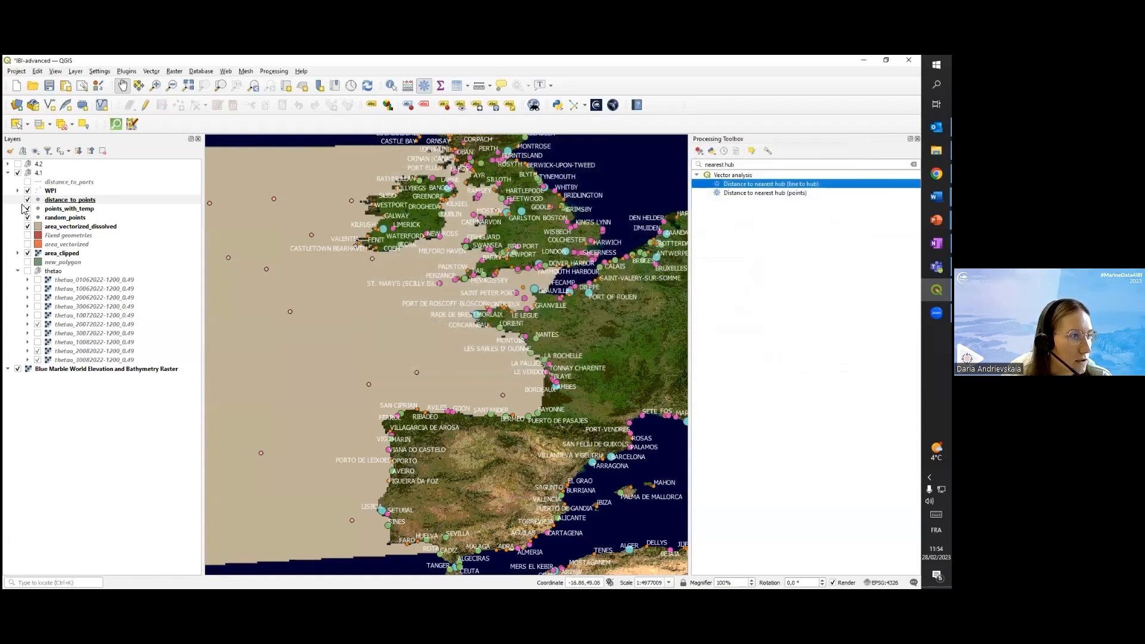
Show the distance_to_ports layer, examine its connecting lines on the map, and select the Distance to nearest hub (points) variant
left_click(27, 182)
left_click_drag(358, 372, 411, 315)
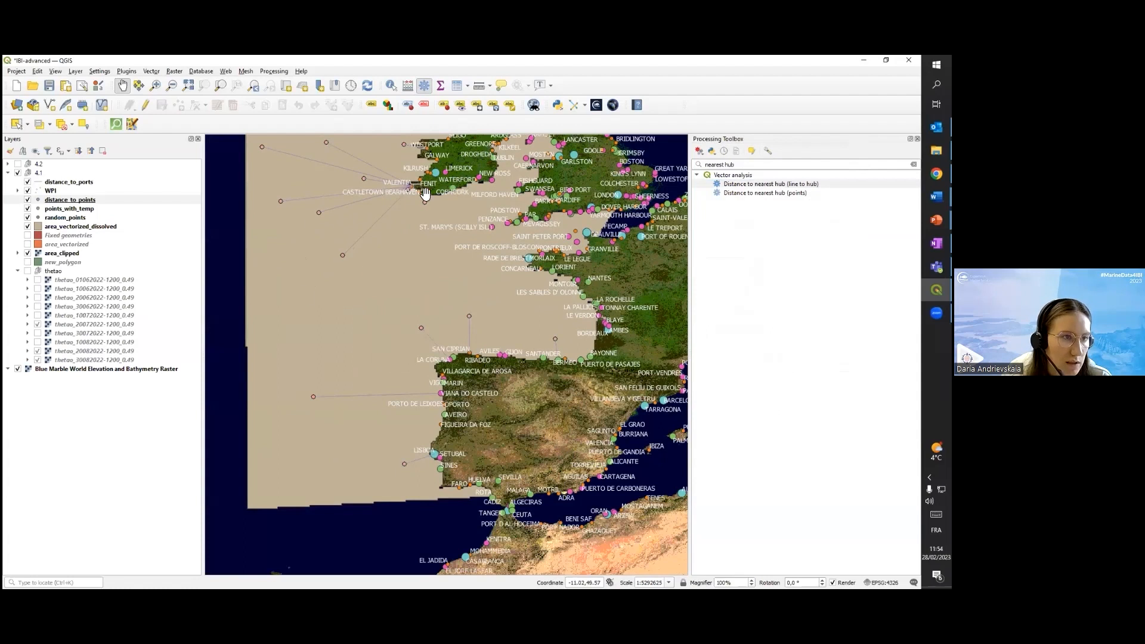
left_click_drag(441, 238, 429, 329)
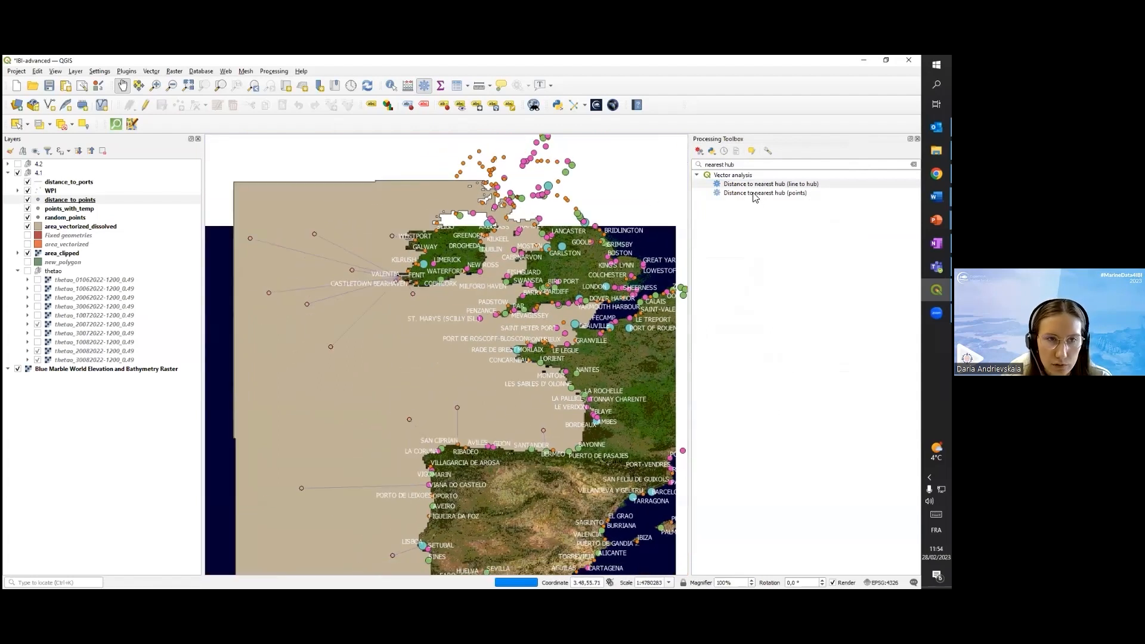
left_click(770, 194)
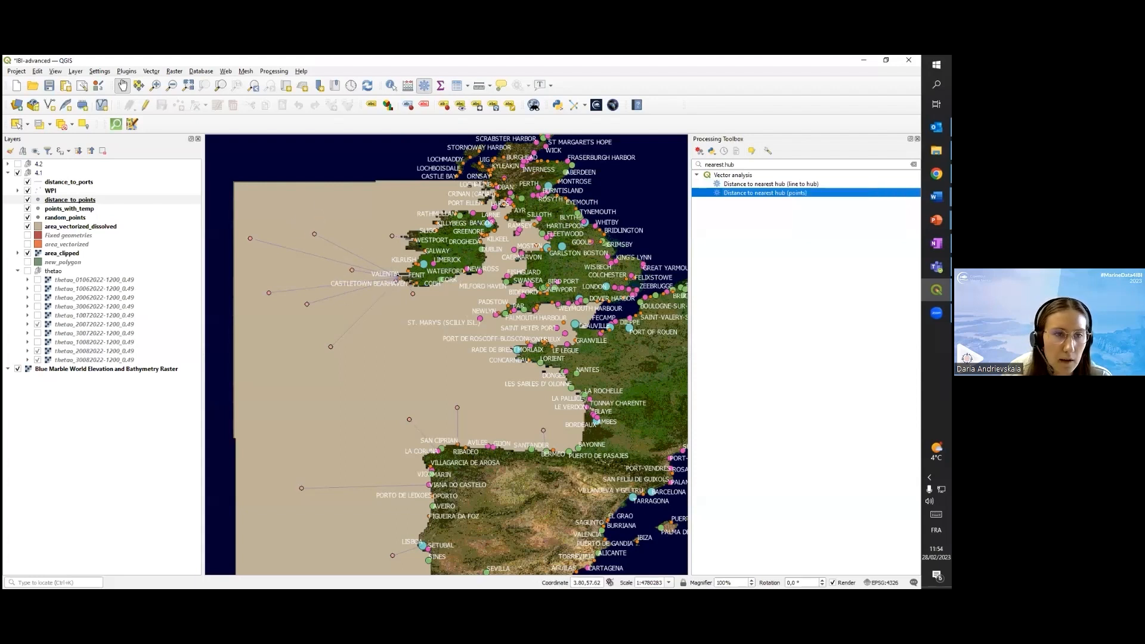
Collapse and hide layer group 4.1, and expand and show group 4.2 over western Europe
left_click(8, 172)
left_click(18, 172)
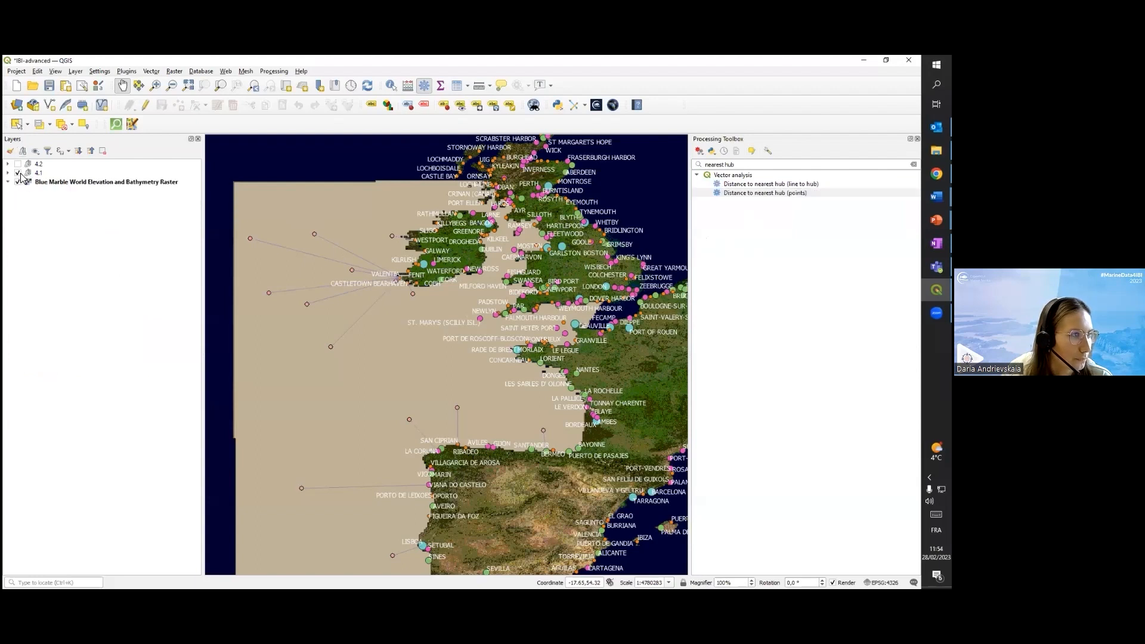
left_click(8, 163)
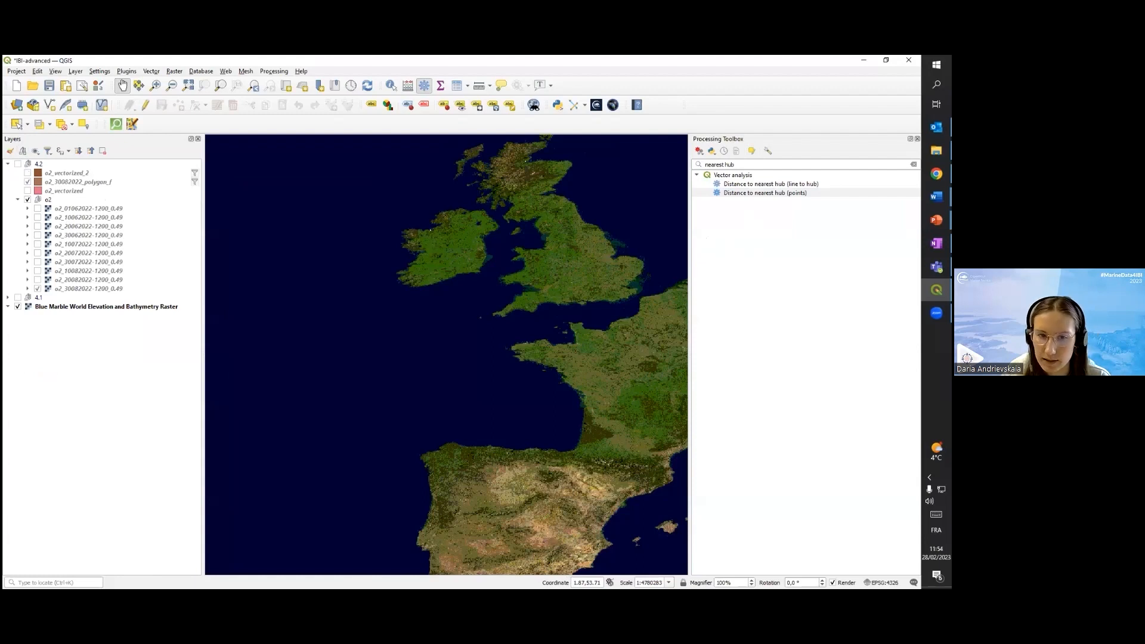
key("alt+Tab")
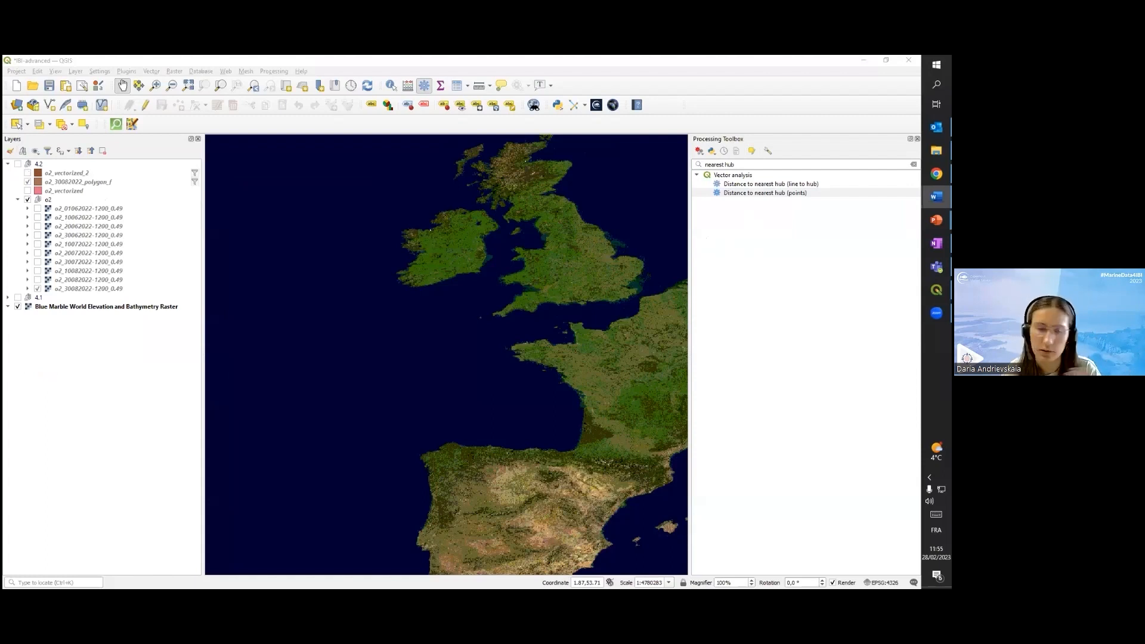
left_click_drag(498, 352, 465, 334)
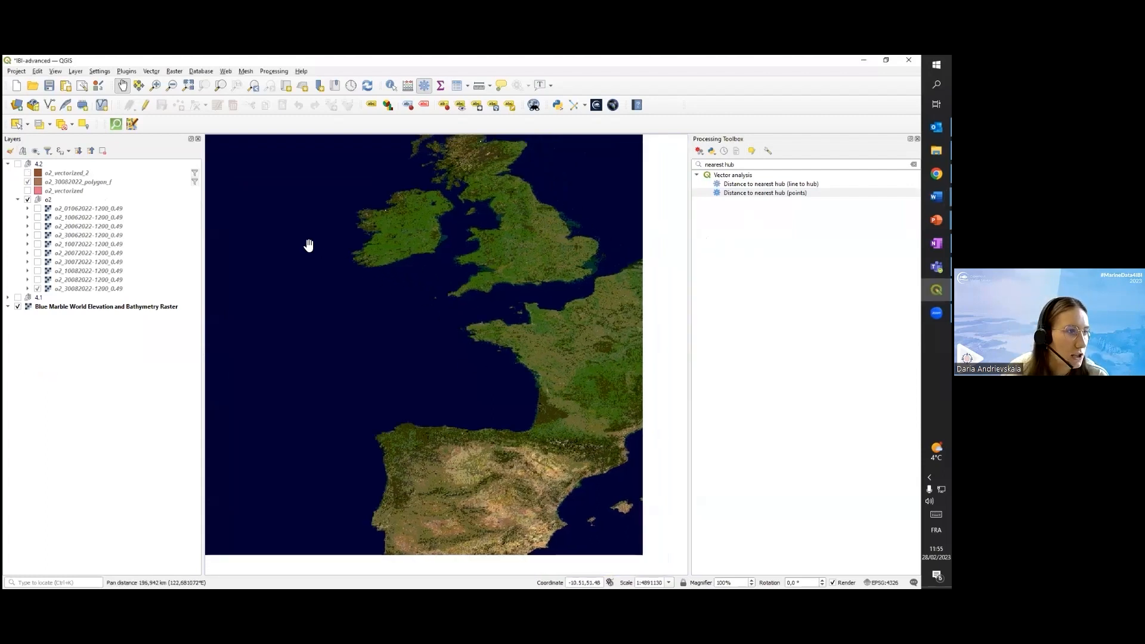
left_click(18, 163)
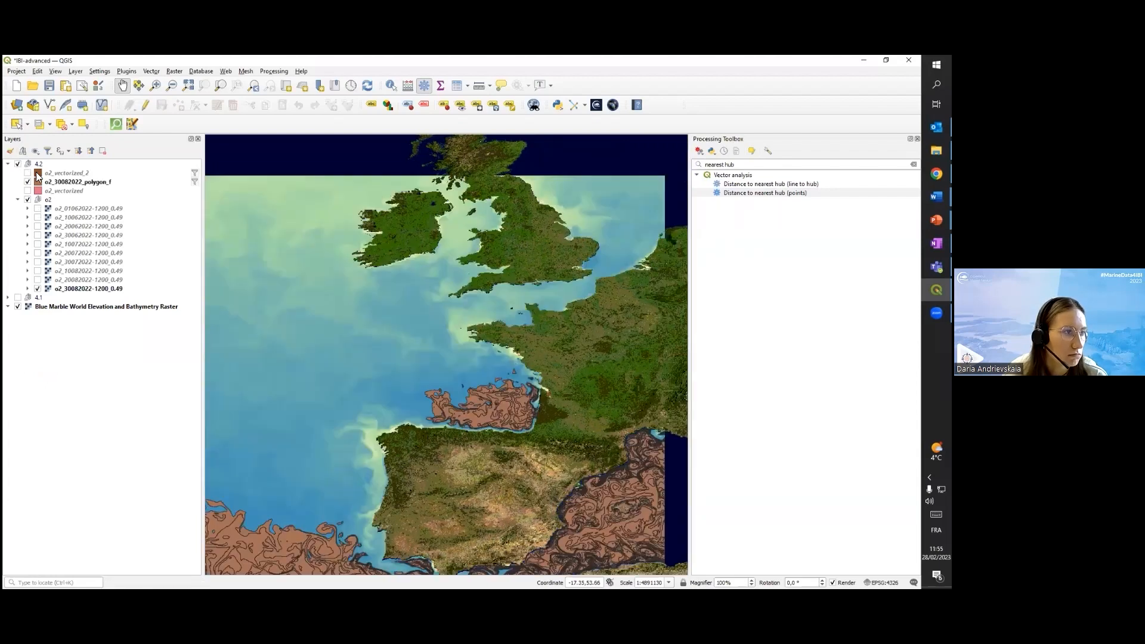
Hide the o2_30082022_polygon_f layer and examine the full extent of the oxygen raster beneath it
left_click_drag(442, 400, 499, 345)
left_click(27, 181)
scroll(495, 345, "down", 1)
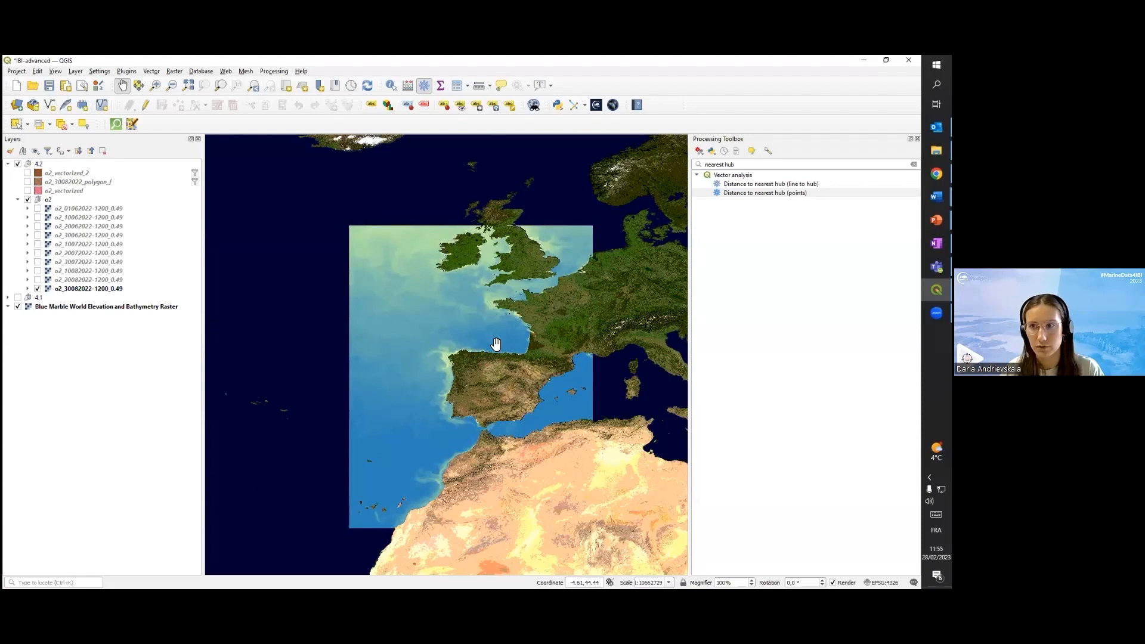
left_click_drag(485, 332, 442, 324)
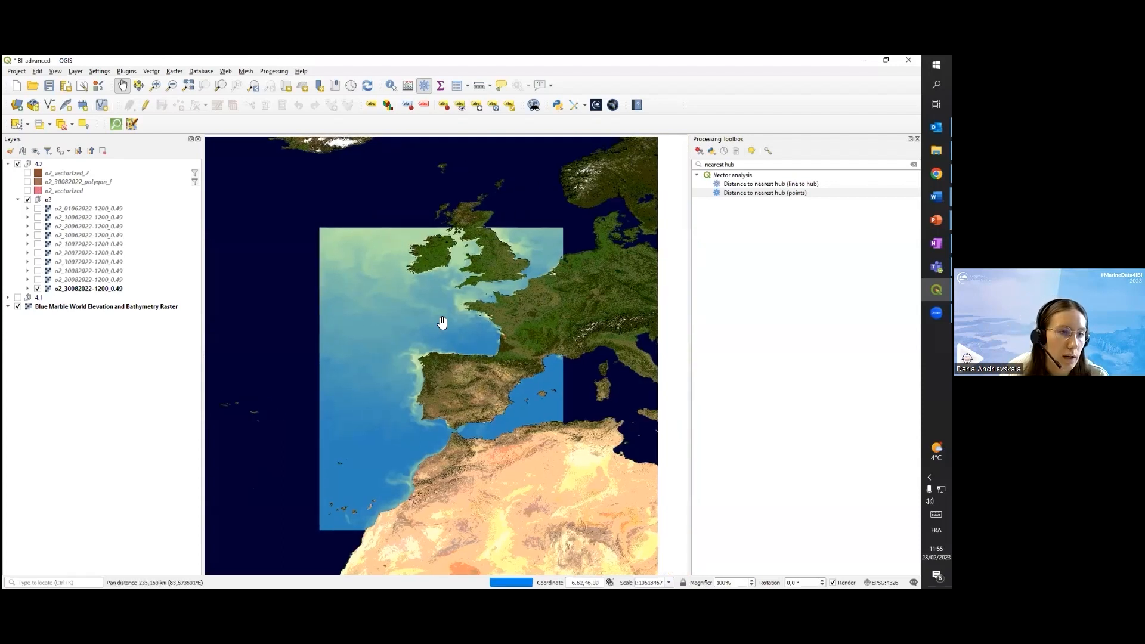
scroll(435, 309, "up", 1)
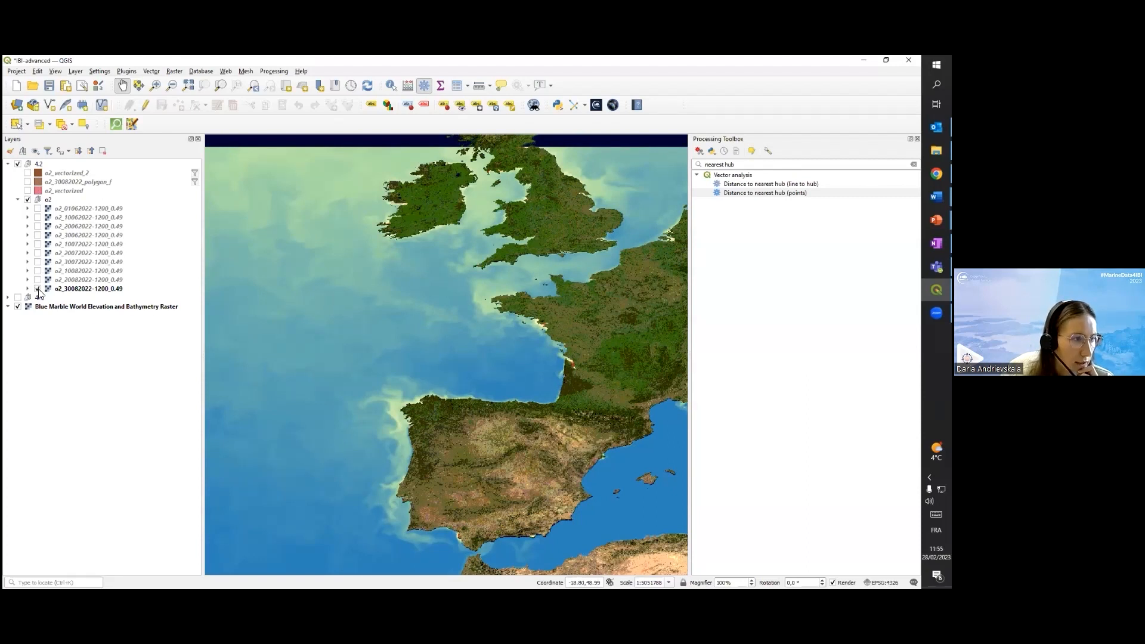
Toggle the 20062022 oxygen raster and inspect the colour legend of the 30082022 oxygen raster
left_click(38, 226)
left_click(38, 226)
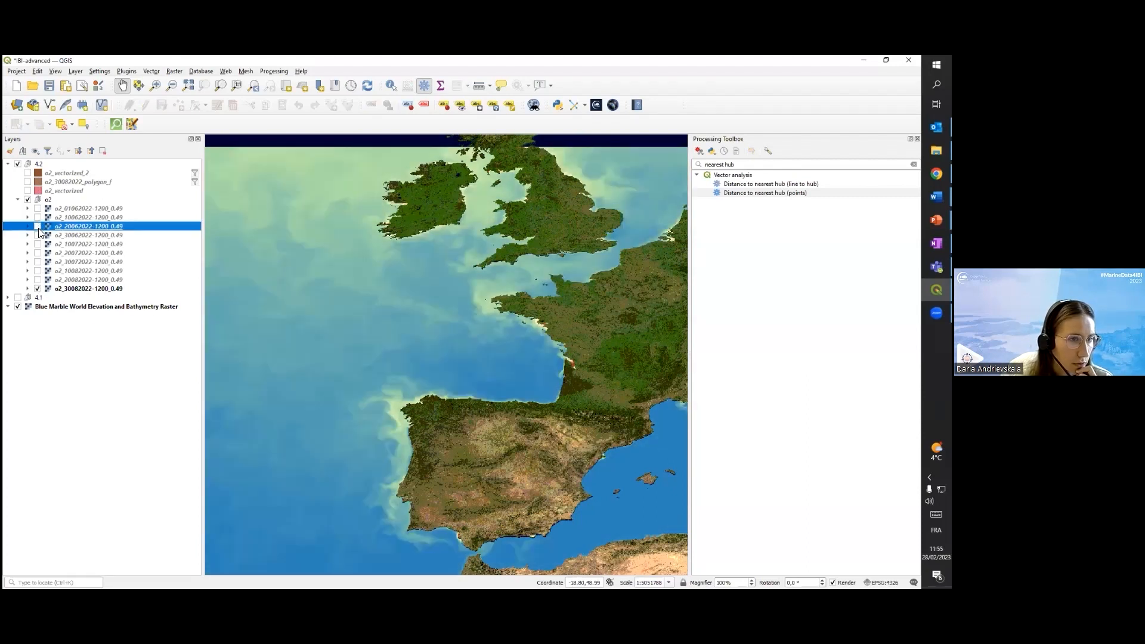
left_click(28, 289)
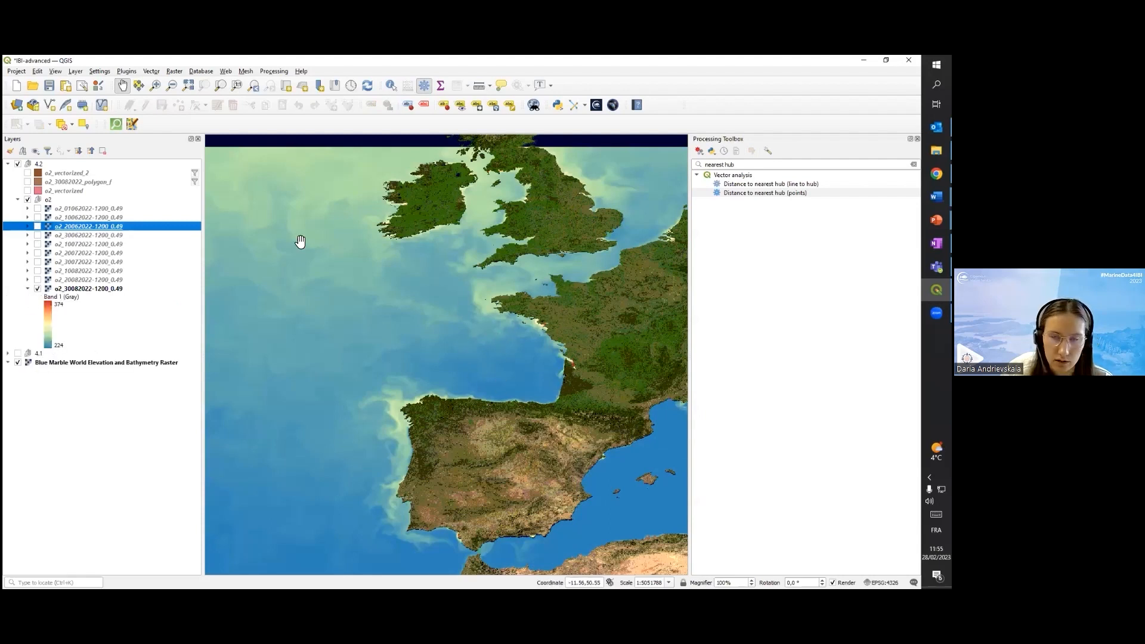
left_click(28, 288)
Make all the oxygen rasters in the o2 group visible, from 01062022 through 20082022
left_click(37, 208)
left_click(37, 217)
left_click(37, 226)
left_click(37, 235)
left_click(38, 244)
left_click(37, 253)
left_click(38, 261)
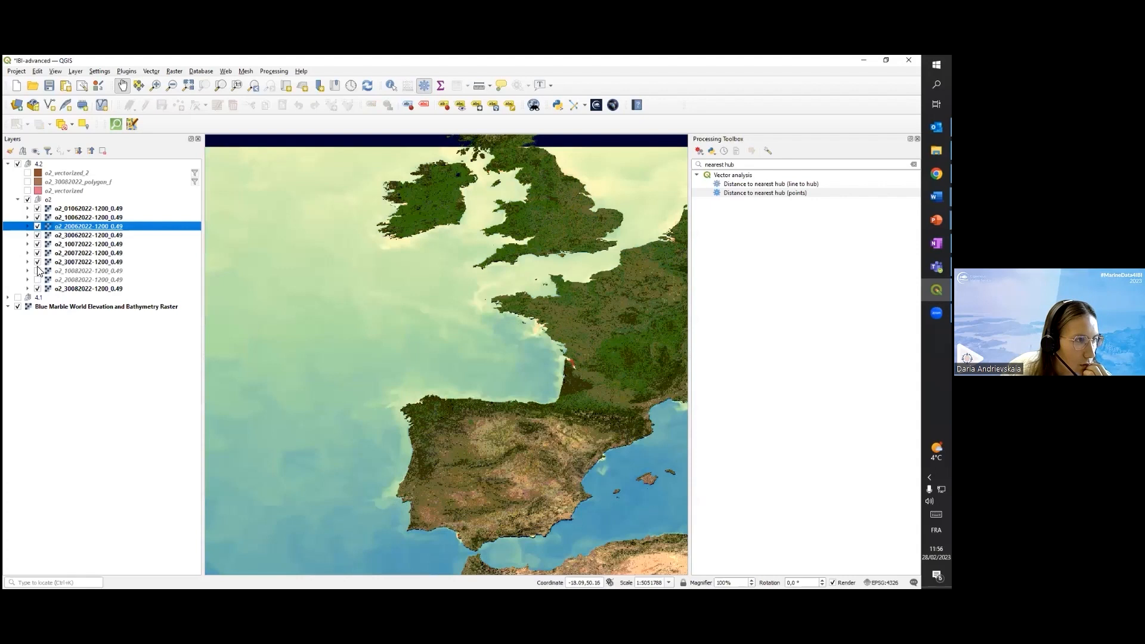
left_click(38, 271)
left_click(38, 280)
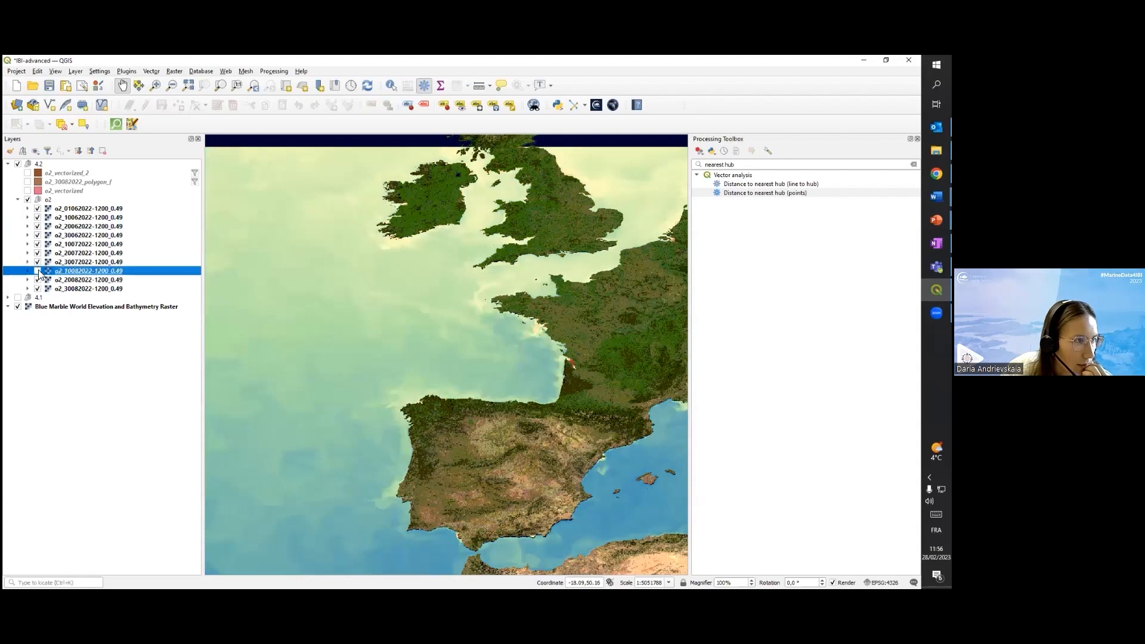
Hide the oxygen rasters one date at a time from 01062022 through 20082022 to compare them, leaving only 30082022 shown
left_click(38, 209)
left_click(38, 208)
left_click(38, 217)
left_click(38, 226)
left_click(38, 208)
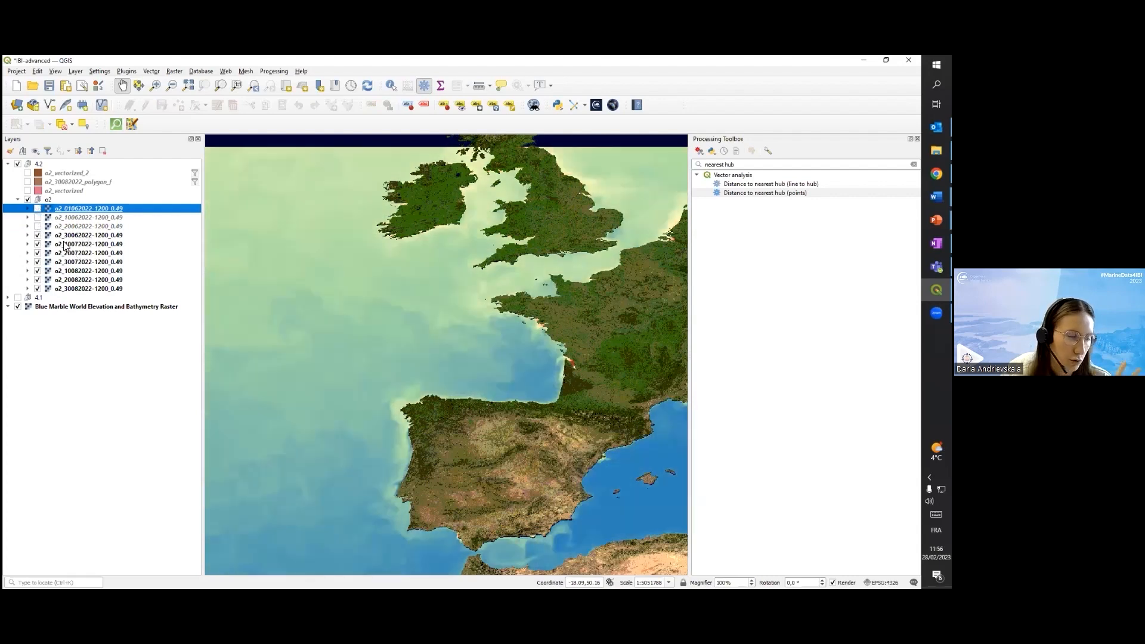
left_click(38, 236)
left_click(38, 245)
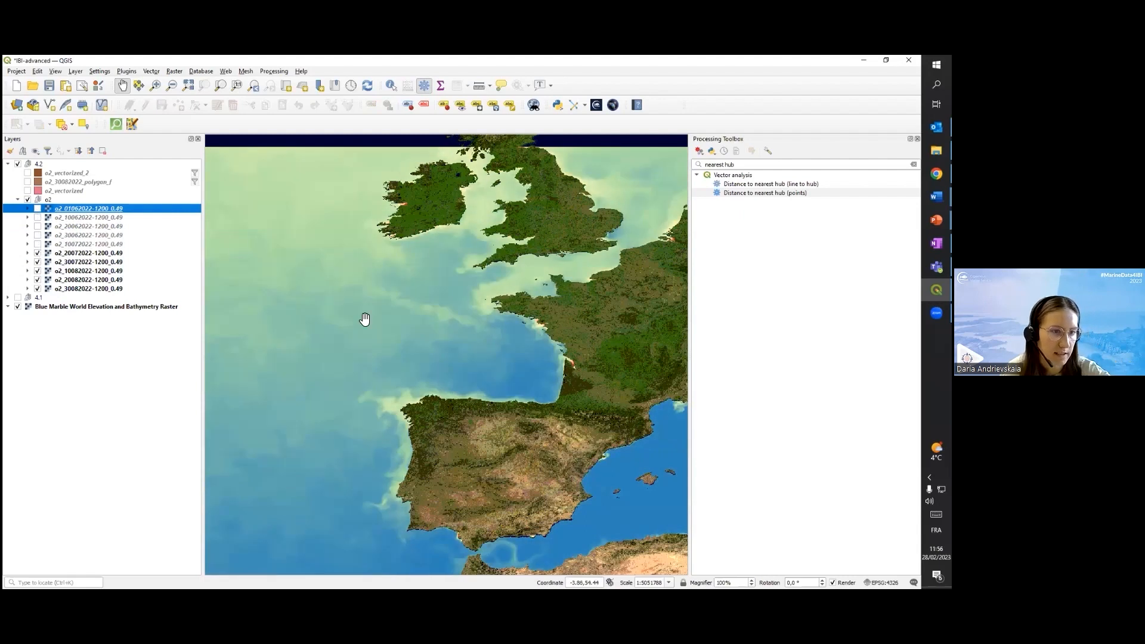
left_click(38, 254)
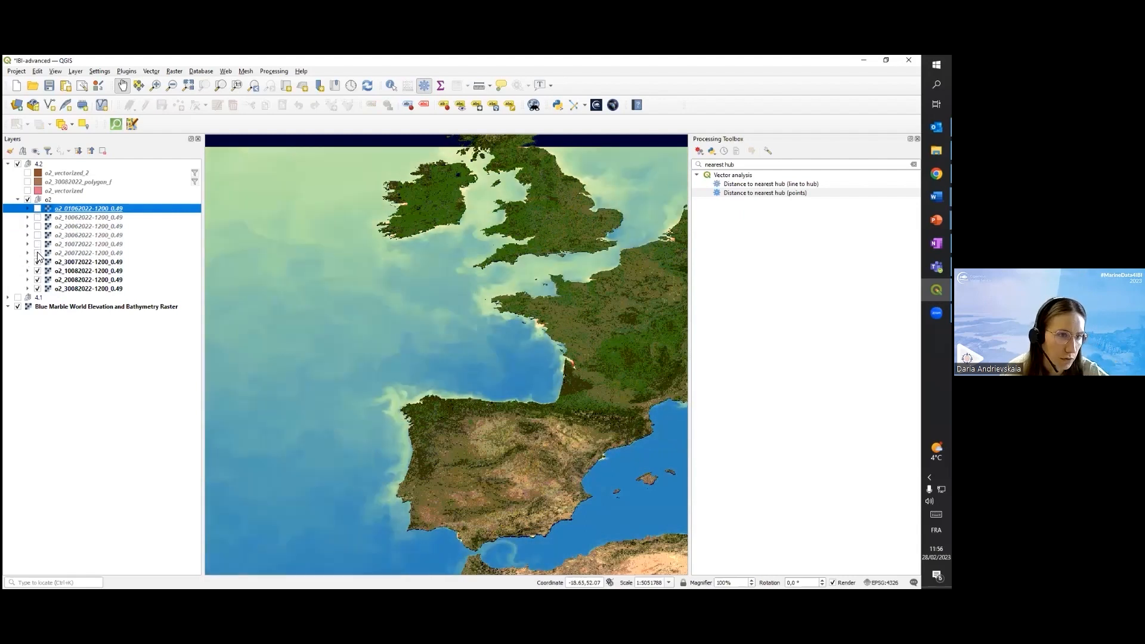
left_click(38, 263)
left_click(38, 271)
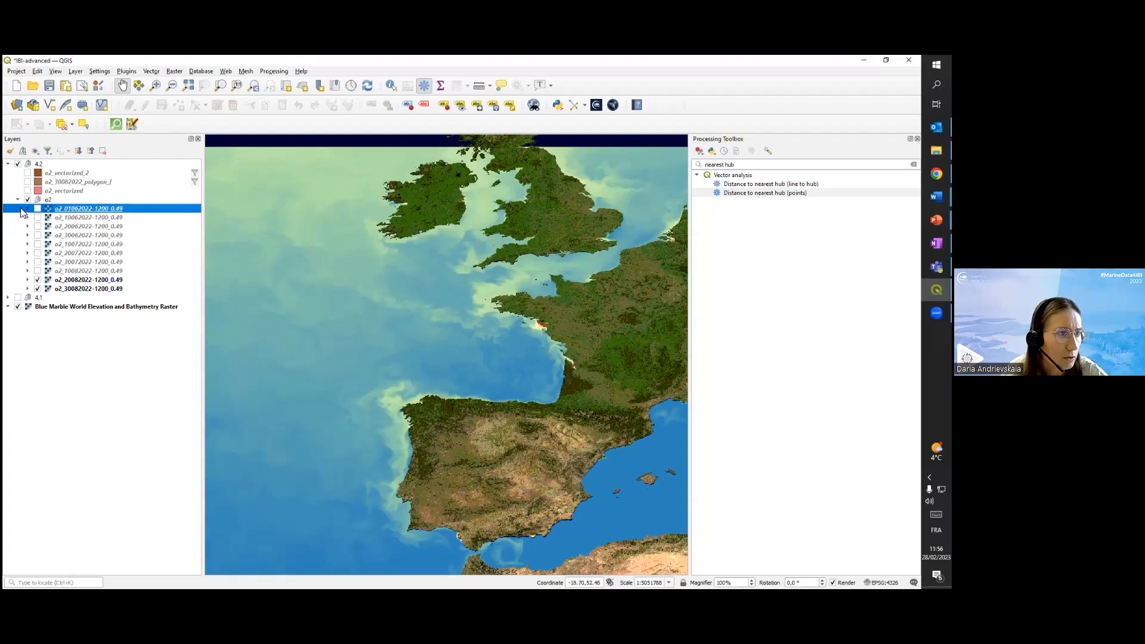
left_click_drag(514, 341, 533, 308)
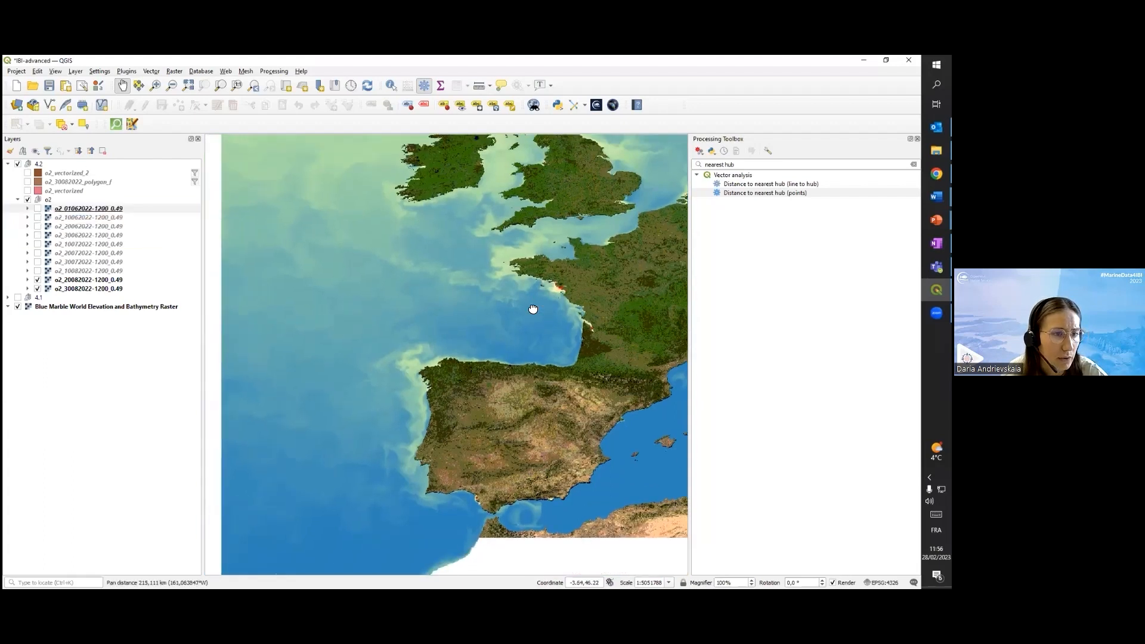
scroll(532, 308, "down", 1)
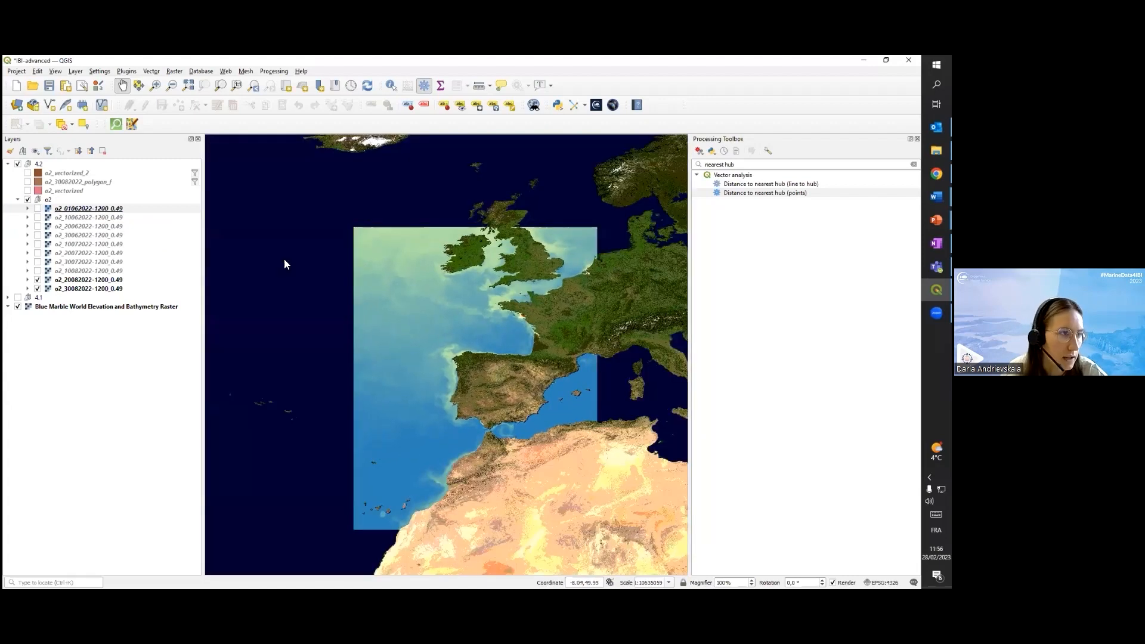
left_click(37, 280)
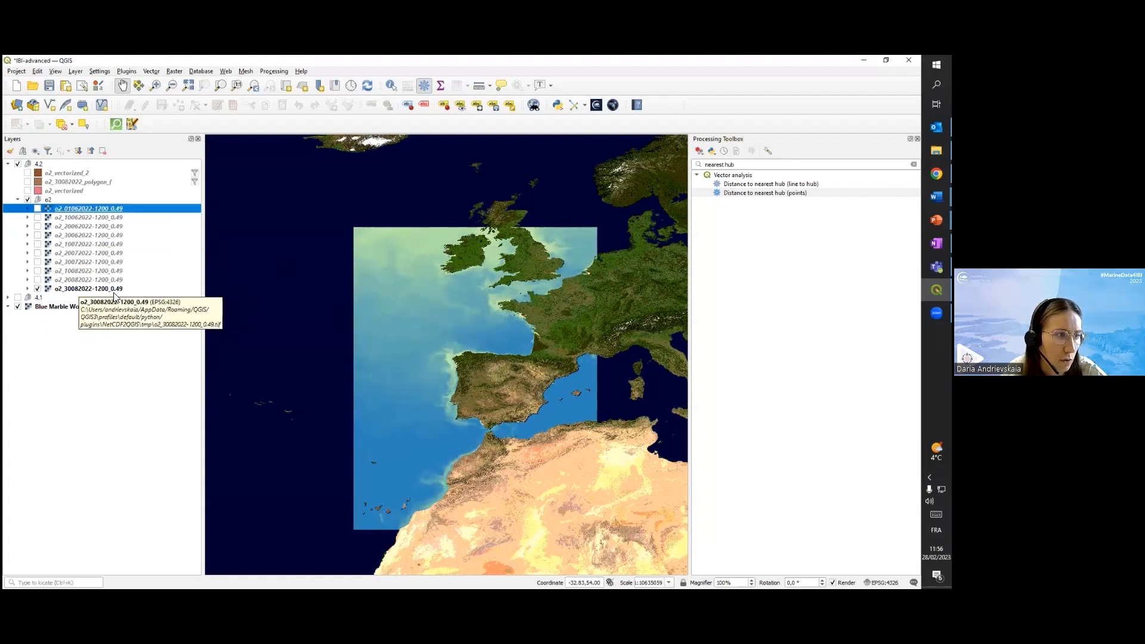
Show the o2_vectorized layer and the o2_30082022_polygon_f layer over the oxygen raster
left_click(27, 190)
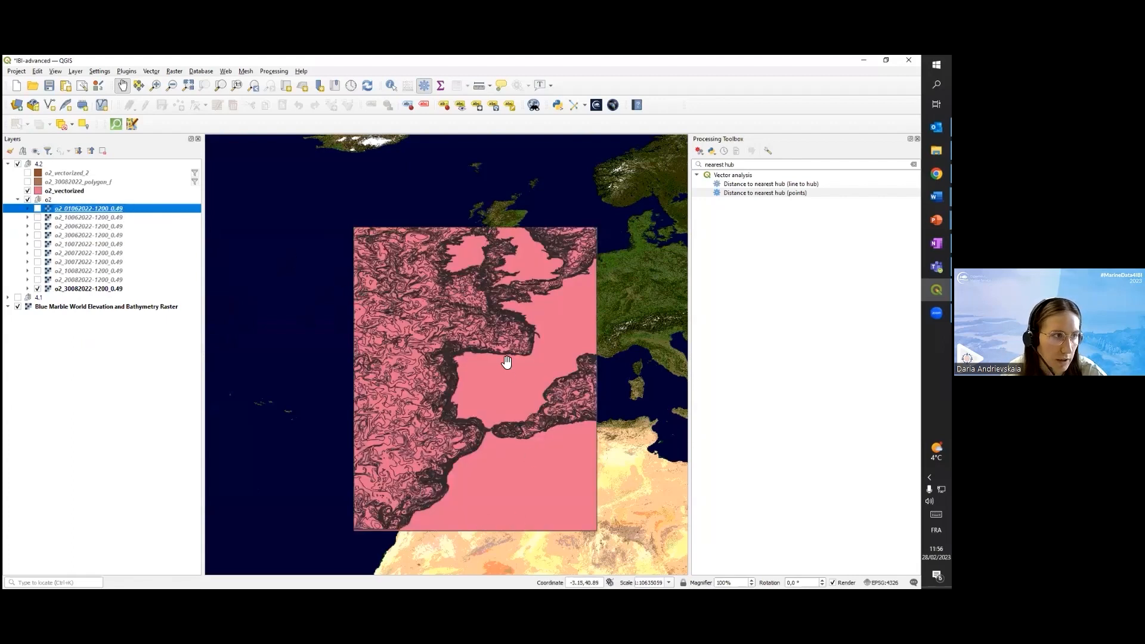
left_click(27, 181)
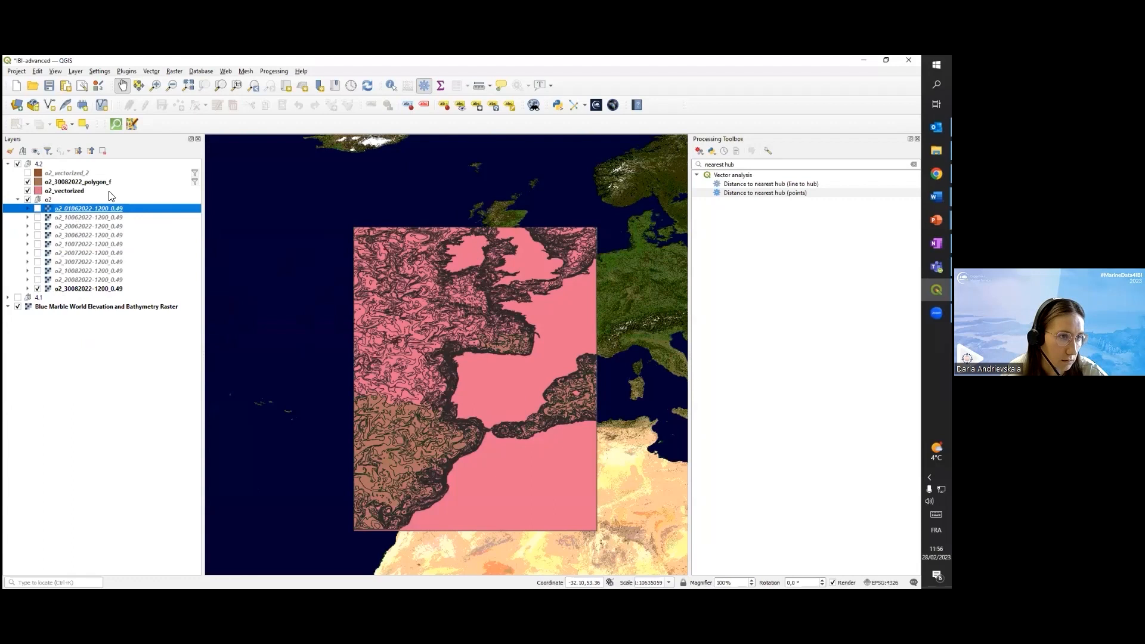
Hide the o2_vectorized layer and open the o2_30082022_polygon_f layer's provider filter to inspect its o2_conc expression
left_click(28, 190)
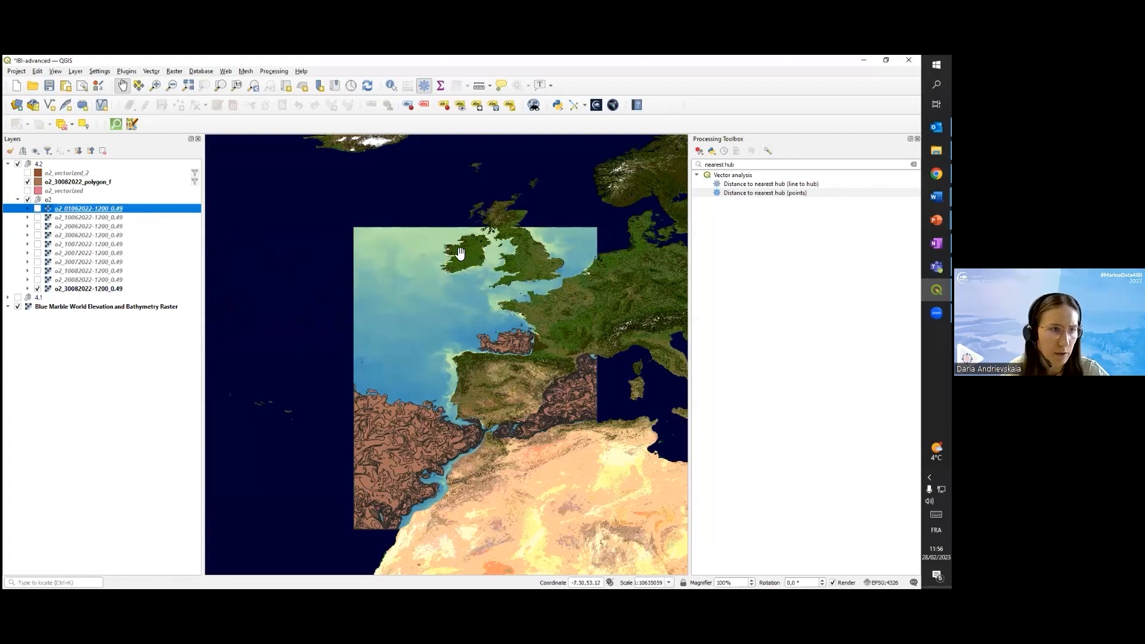
left_click(195, 181)
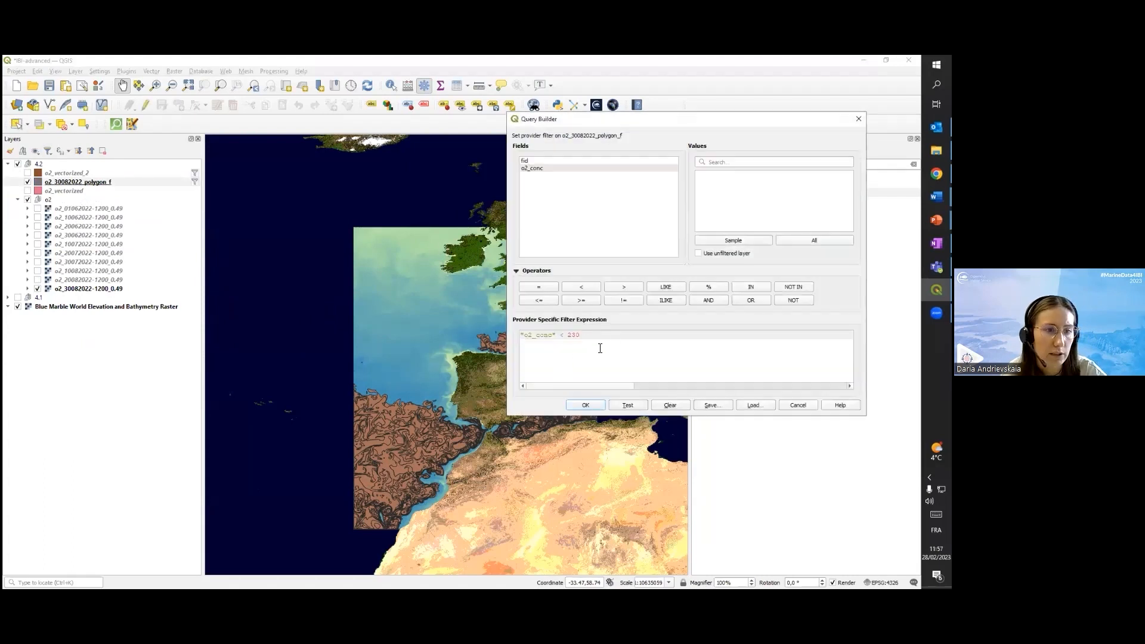
left_click_drag(581, 335, 519, 335)
left_click(537, 336)
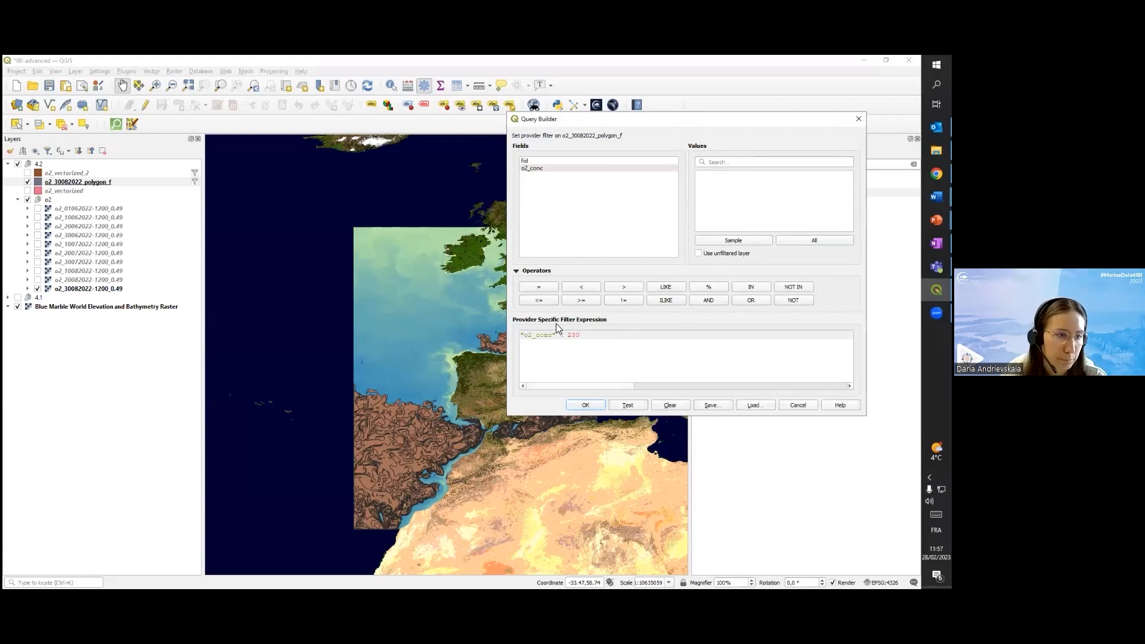
Set the o2_30082022_polygon_f filter expression to "o2_conc" < 300 and test it on the map
left_click_drag(698, 121, 765, 108)
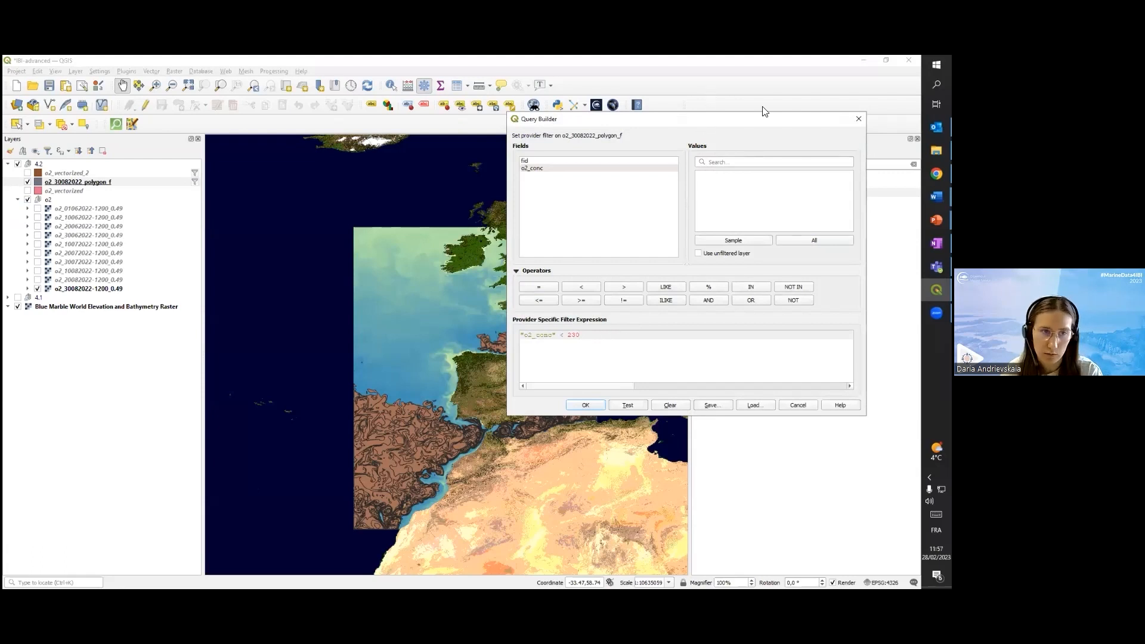
left_click_drag(654, 321, 641, 322)
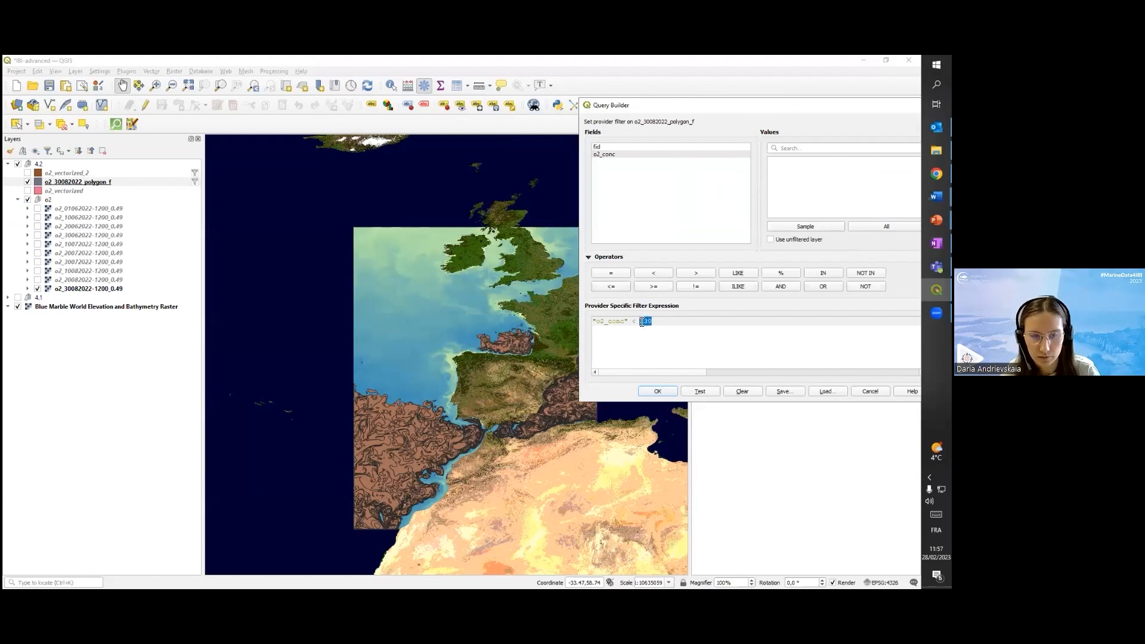
type("300")
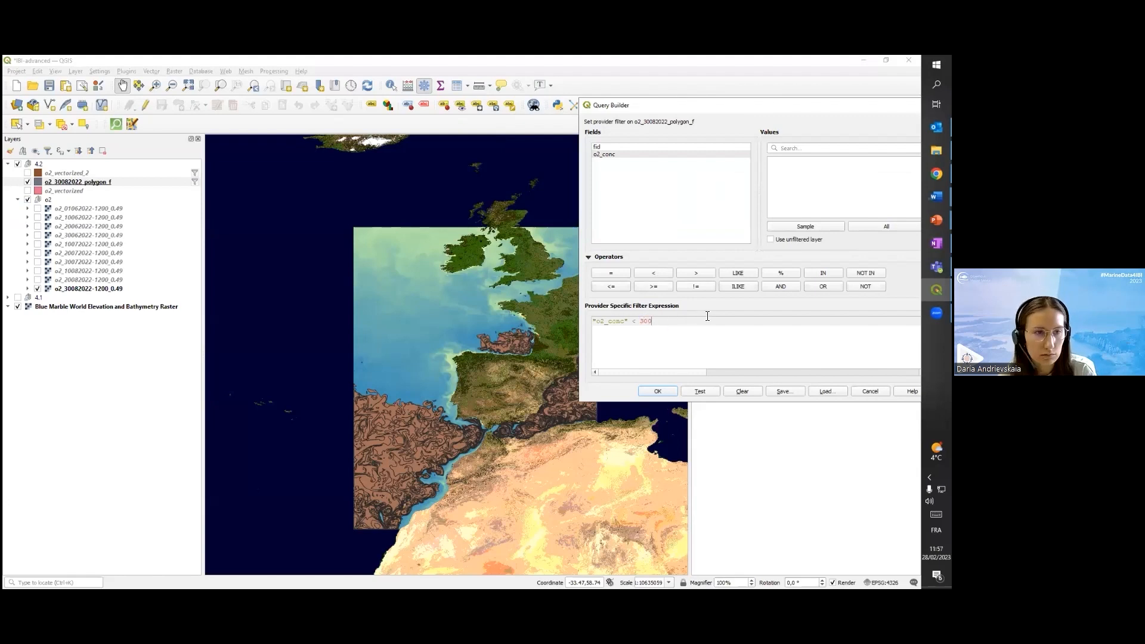
left_click(704, 390)
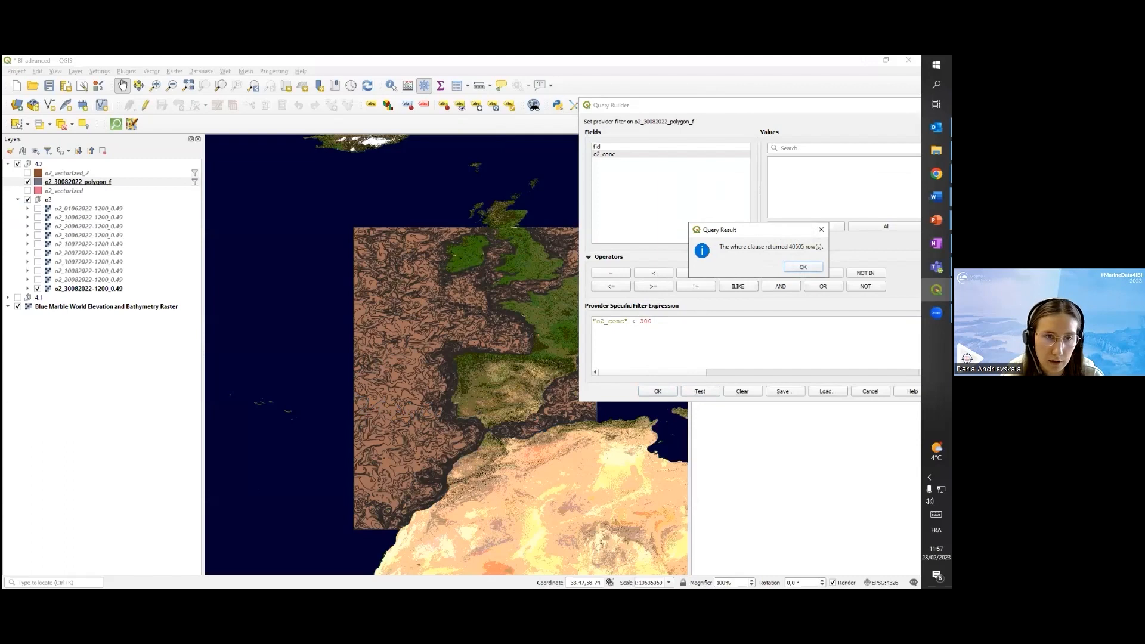
left_click(803, 267)
Lower the filter threshold to "o2_conc" < 150 and test the query
left_click_drag(660, 321, 643, 322)
type("150")
left_click(716, 391)
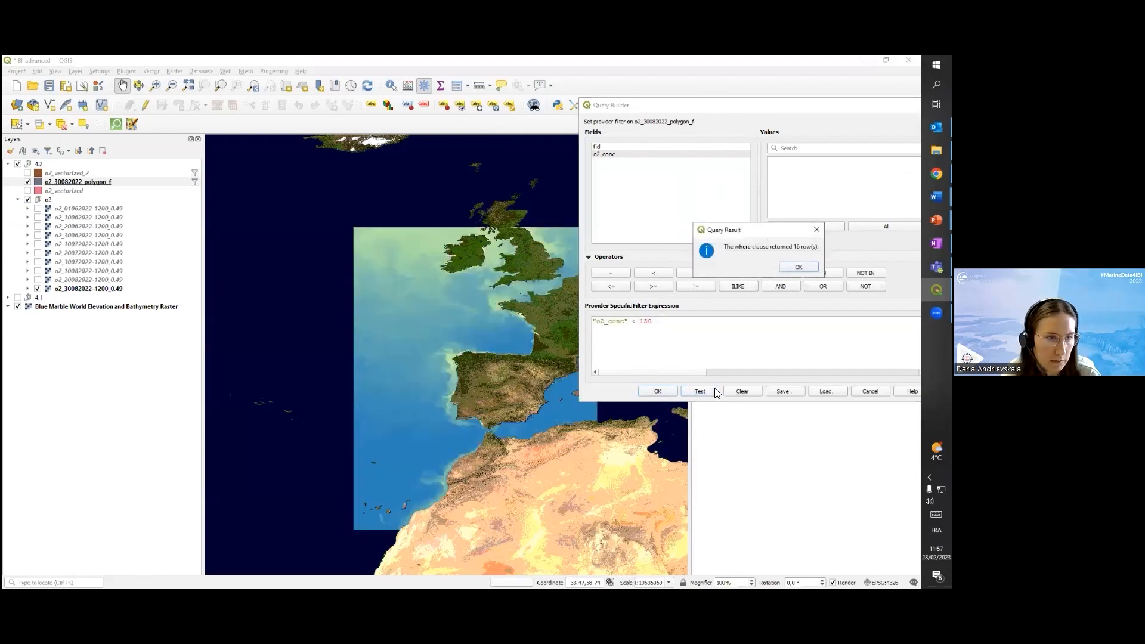
key("Return")
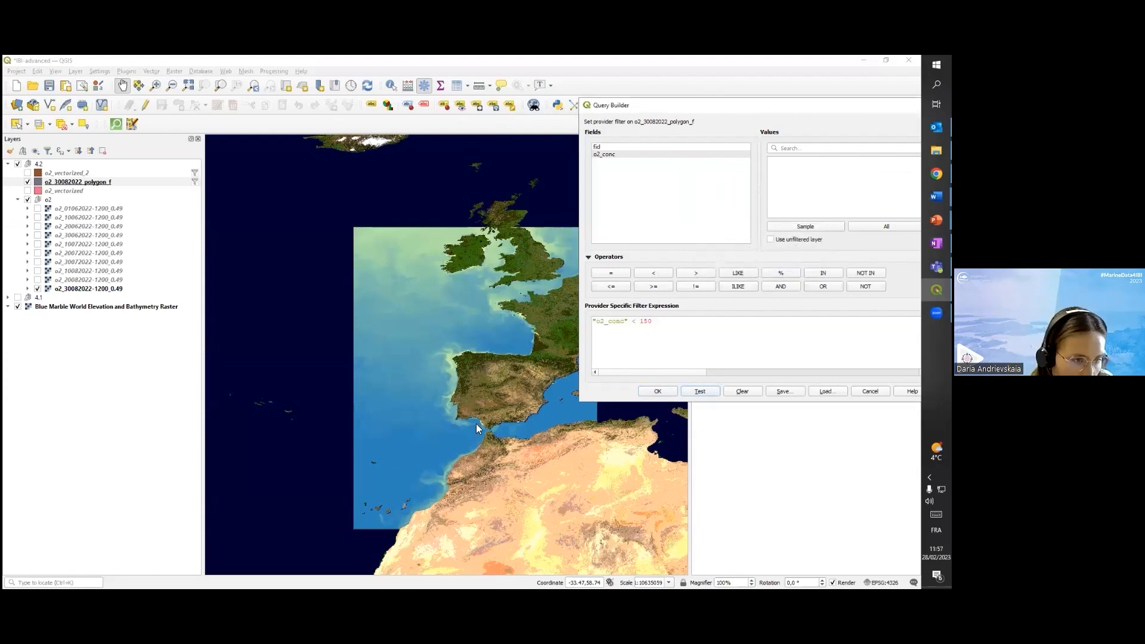
Change the filter expression to "o2_conc" < 200 and run a test of it
left_click_drag(652, 321, 645, 321)
type("200")
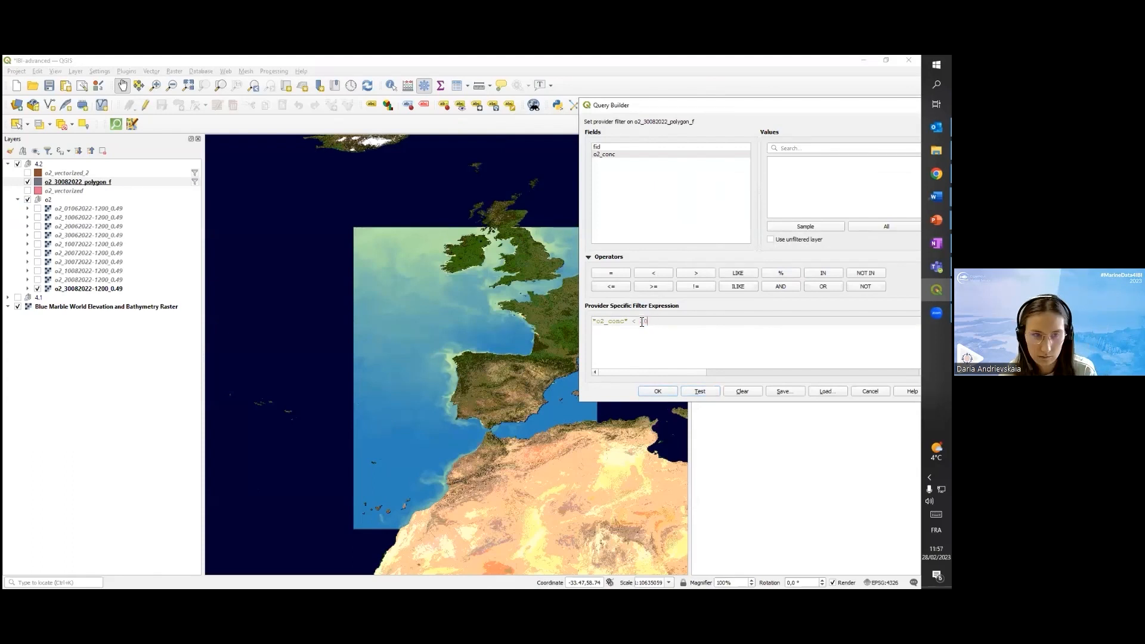
left_click(698, 391)
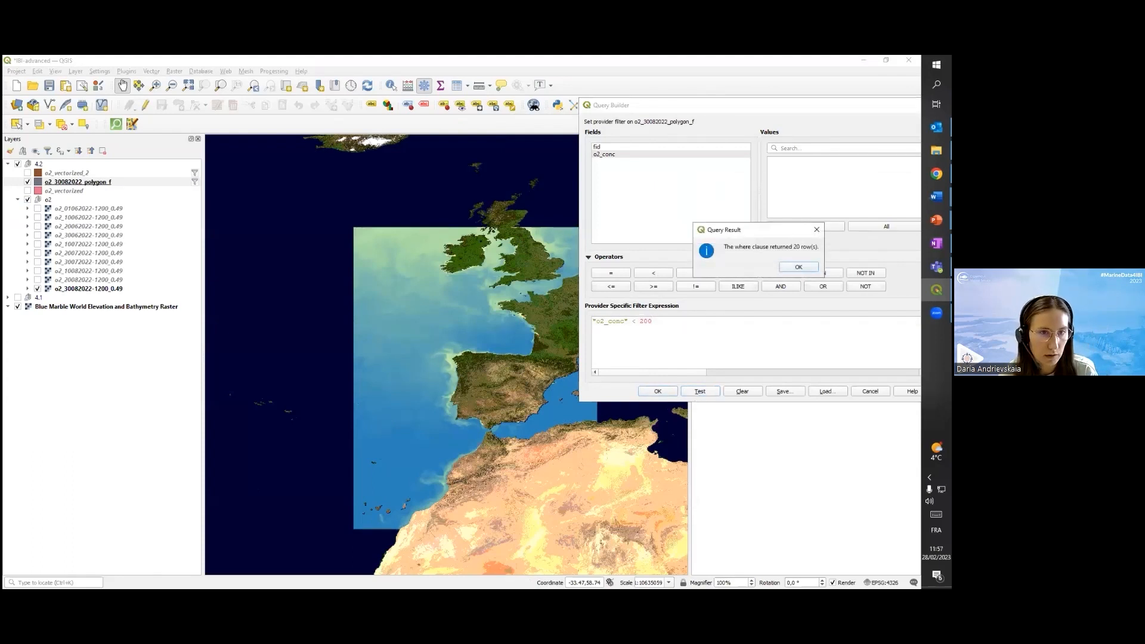
left_click(798, 267)
left_click(669, 325)
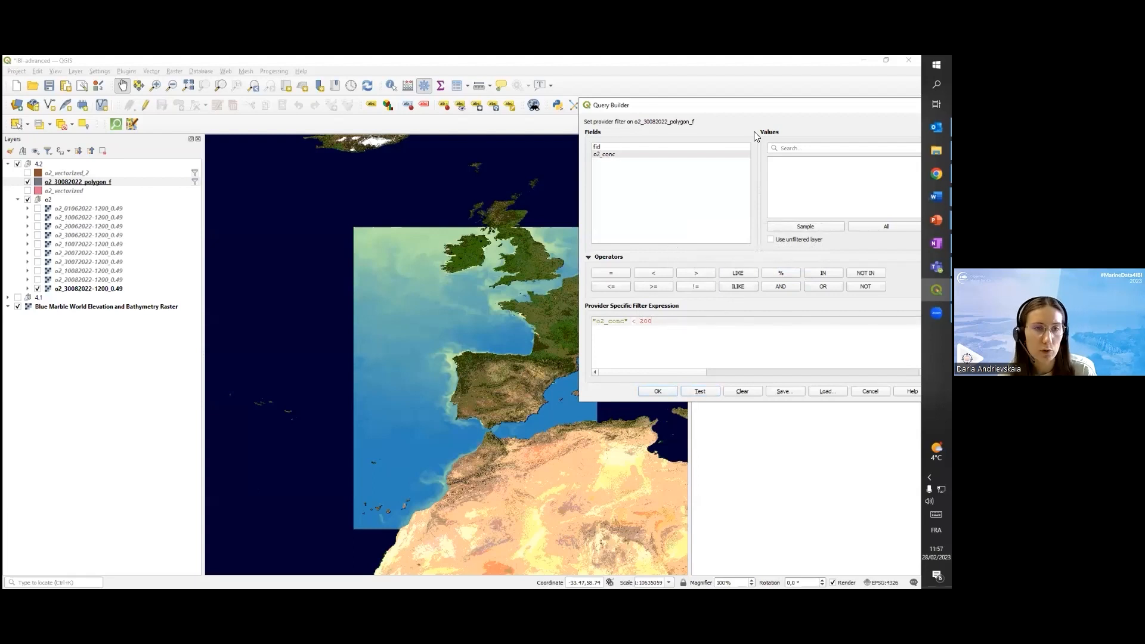
Set the filter expression to "o2_conc" < 230, test it, and apply it to the o2_30082022_polygon_f layer
left_click_drag(767, 107, 638, 129)
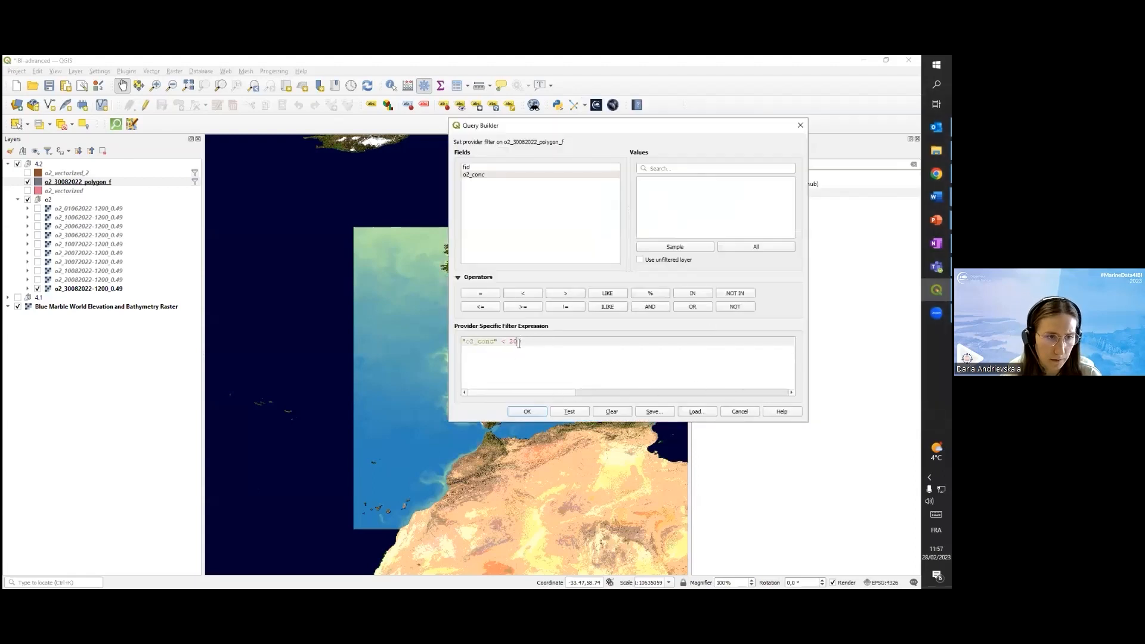
type("3")
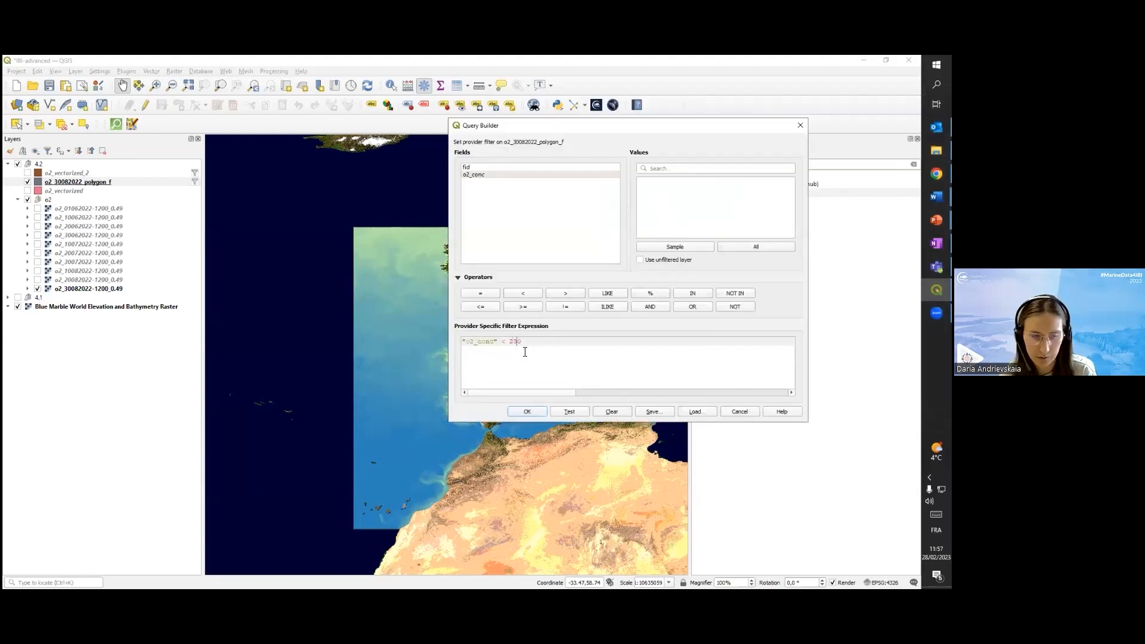
left_click(568, 411)
left_click(671, 287)
left_click(527, 411)
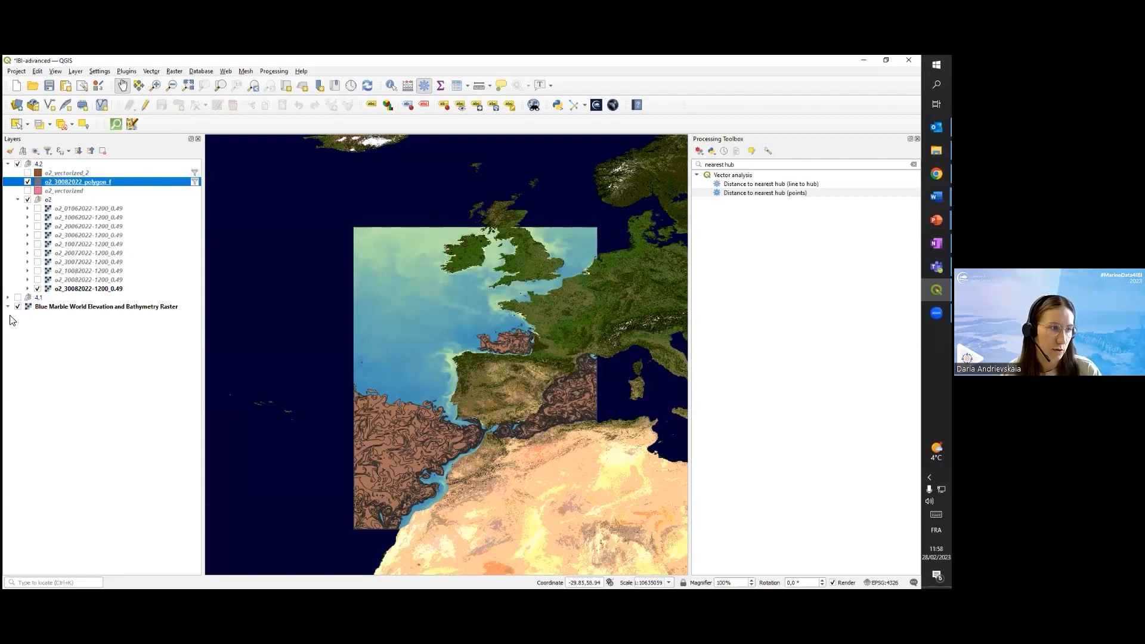
Expand the 4.1 layer group to list its distance, point, area and thetao layers
left_click(7, 296)
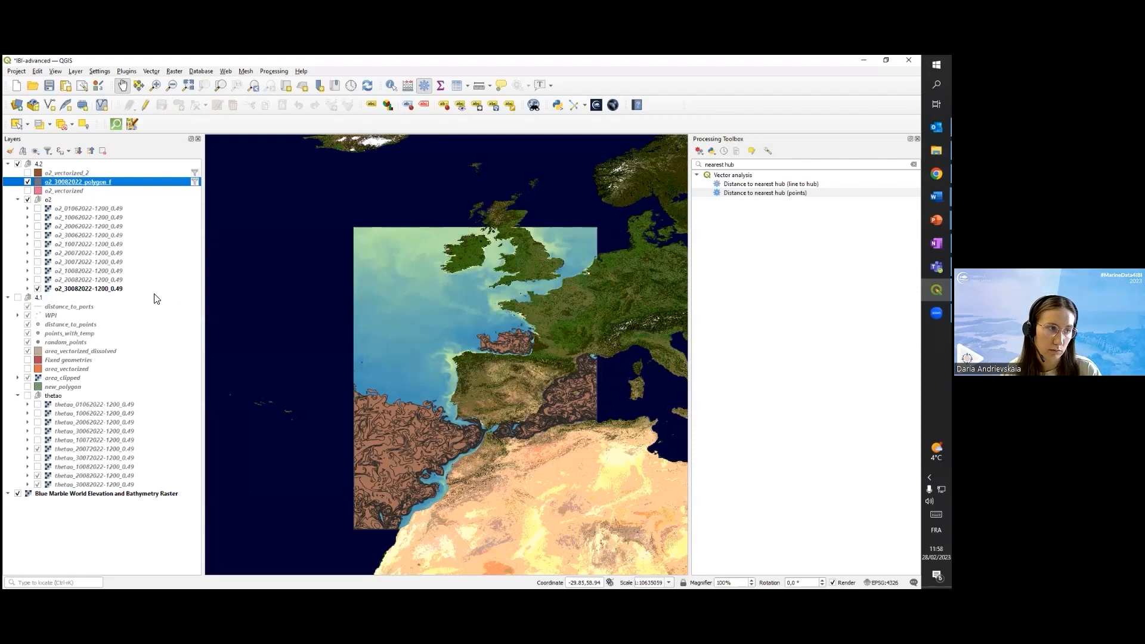